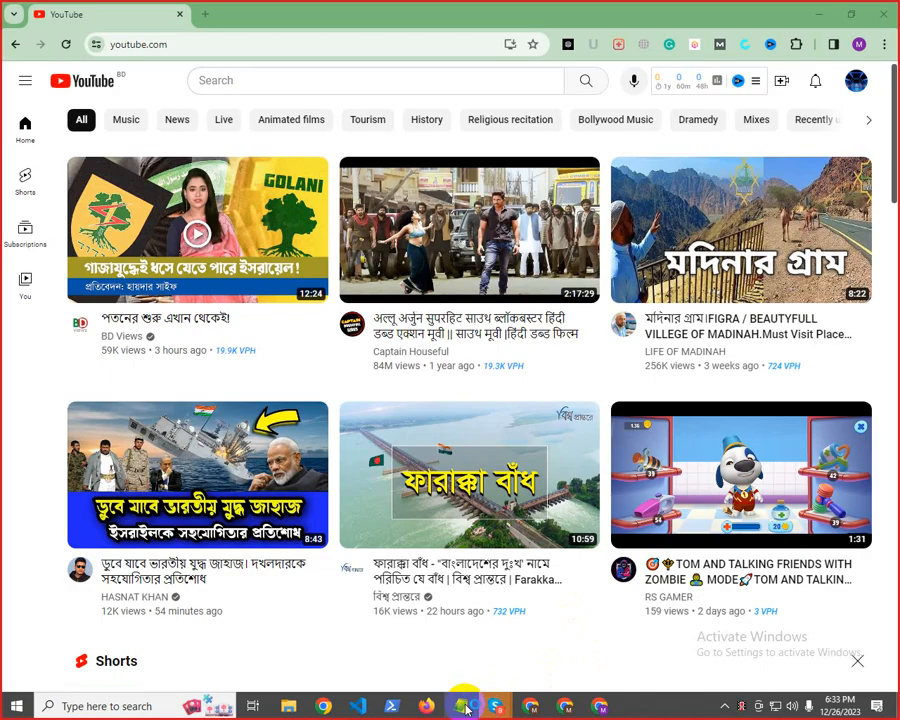
Open a blank Notepad document and enter "Youtube SEO" as the first line
left_click(461, 706)
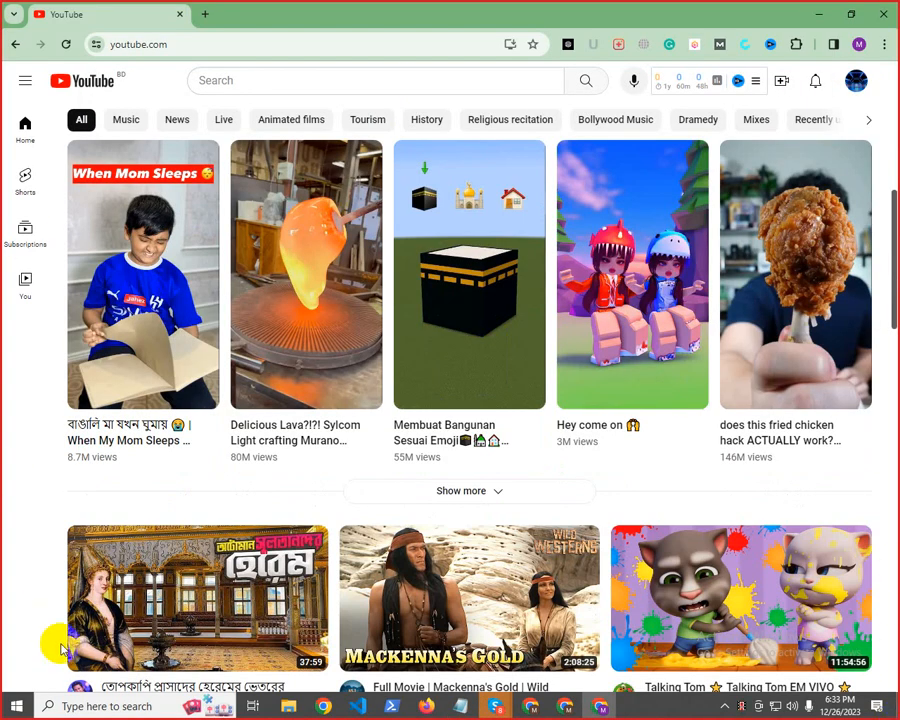
left_click(464, 712)
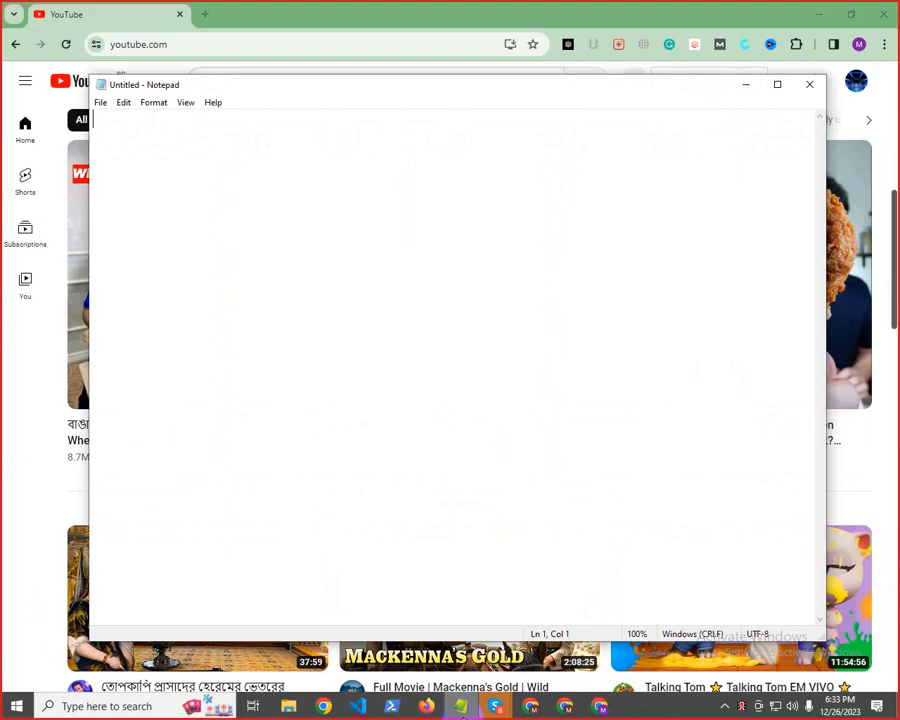
type("Yout")
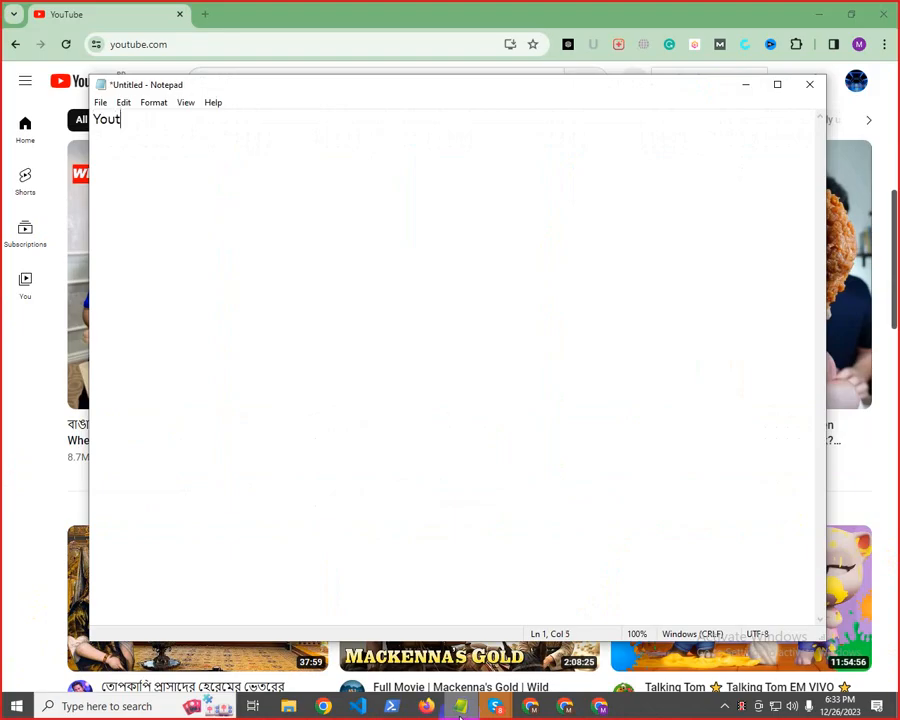
type("ube")
type(" SEO")
Add a second line reading "Youtube Keyword Resuch" to the note
type("Yout")
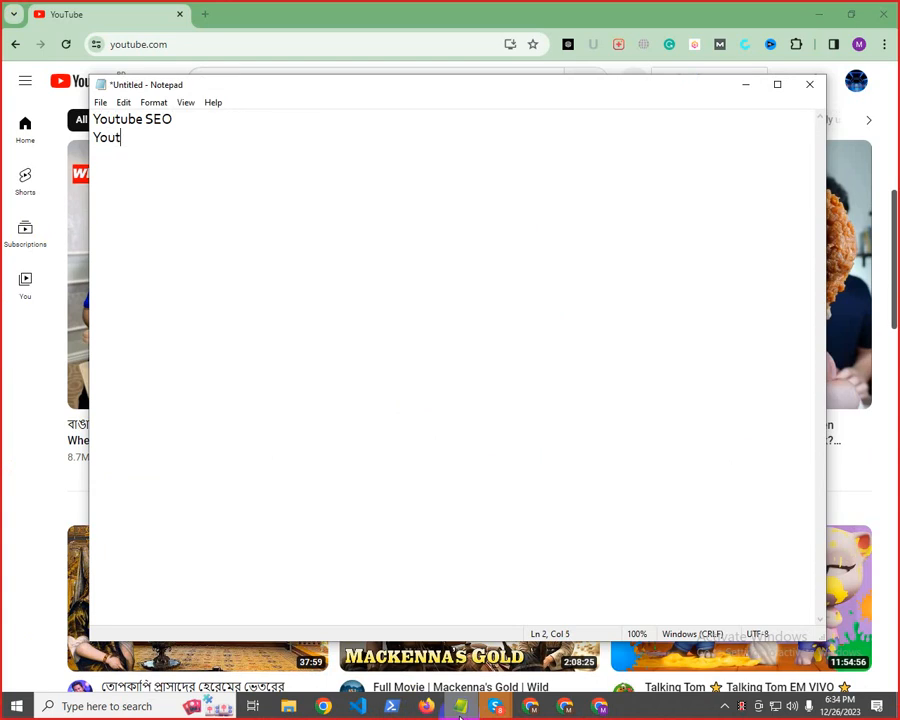
type("ube Keywor")
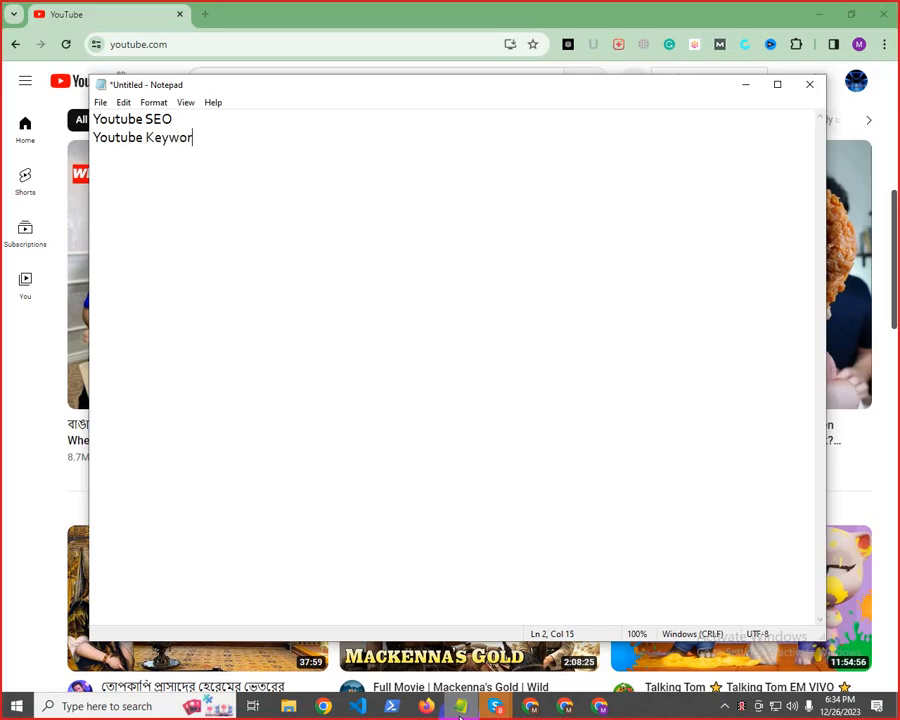
type("d Resuch")
Add a third line reading "Youtube Video Upload" to the topic list
type("Yout")
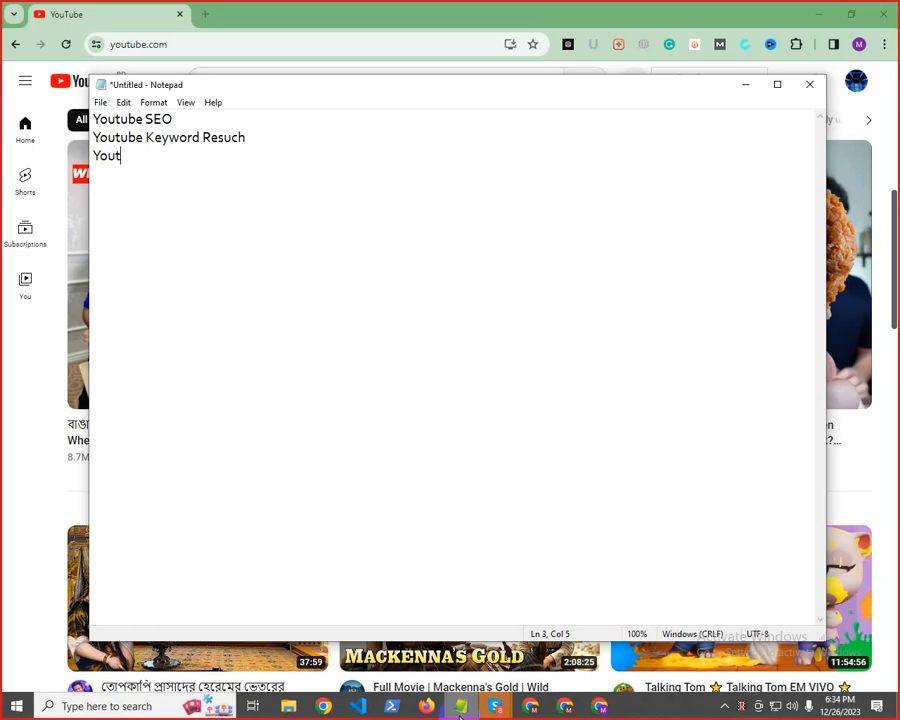
type("ube ")
type("Vidw")
type("Upload")
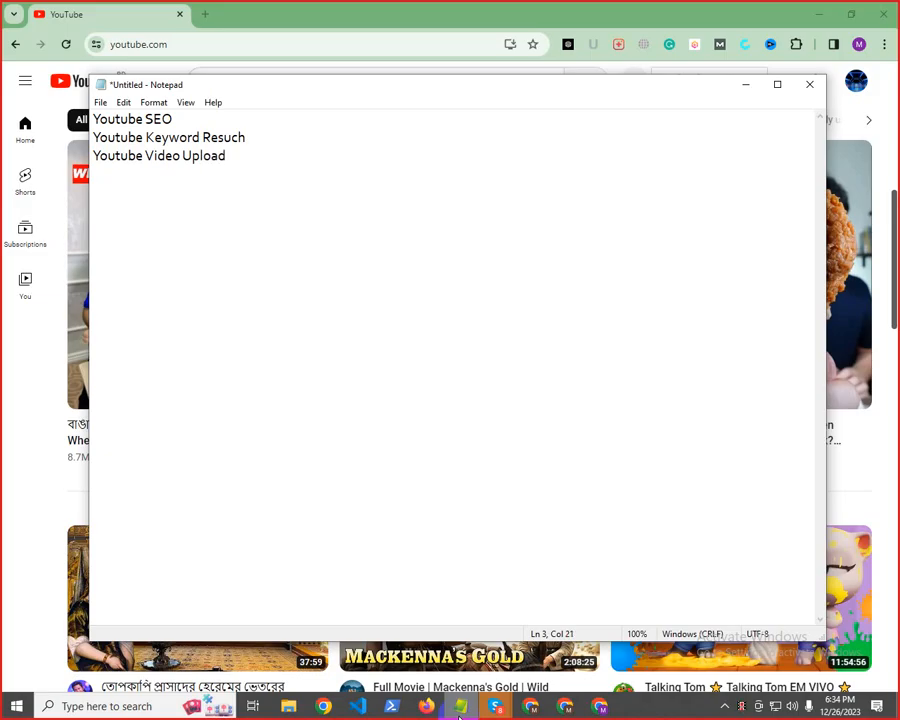
Add a fourth line reading "Youtube Video Ranking Boost" to the topic list
key("Return")
type("Youtube Vid")
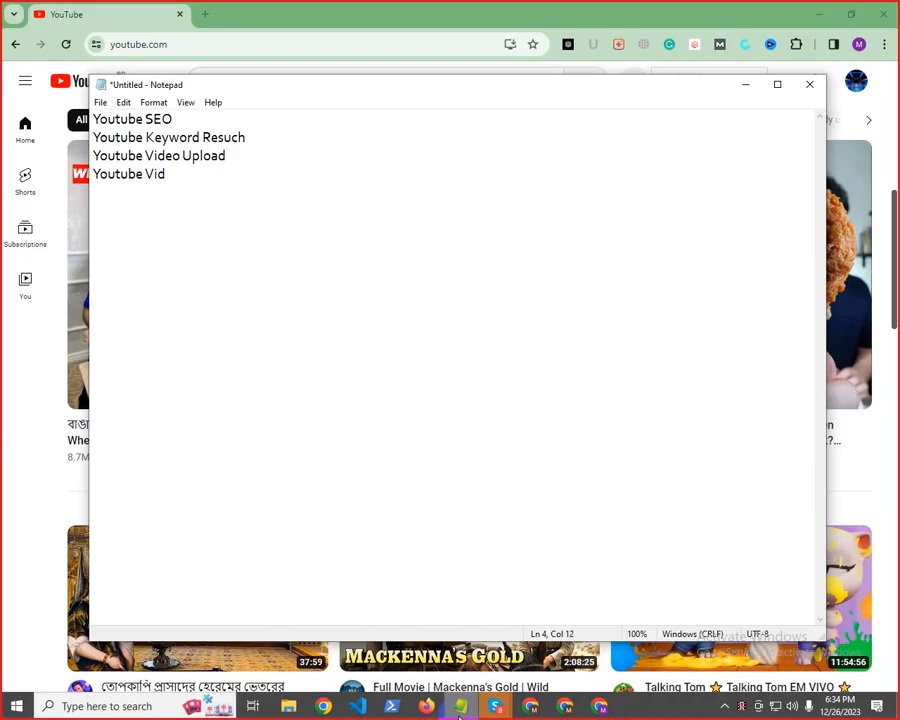
type("eo Ranking")
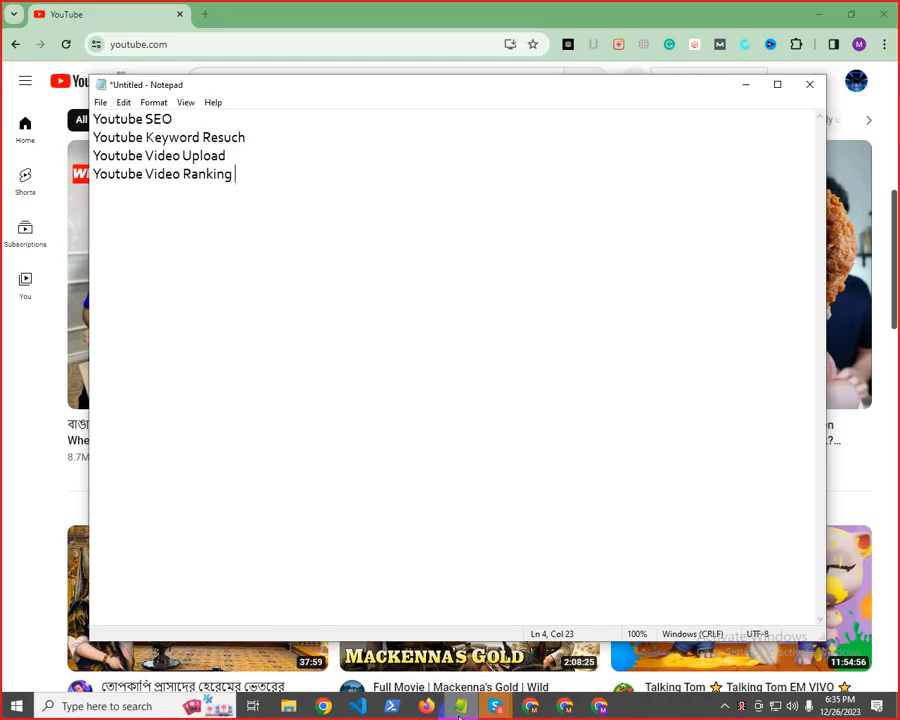
type(" Boost")
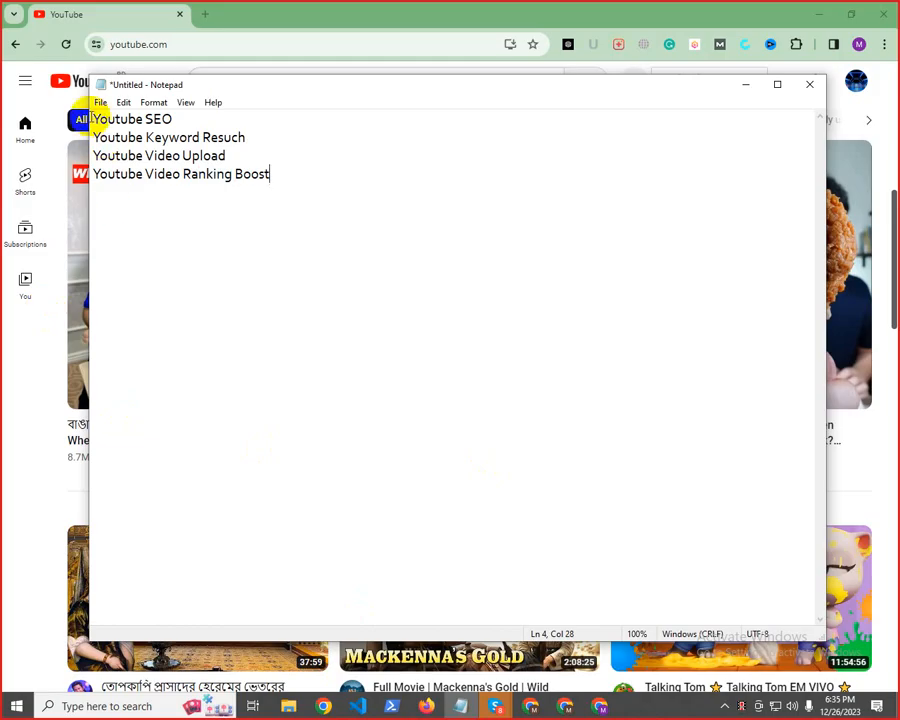
Highlight the "Youtube SEO" line and the "Youtube Keyword Resuch" line one after the other to point them out
left_click(91, 118)
left_click_drag(91, 118, 62, 125)
left_click(168, 118)
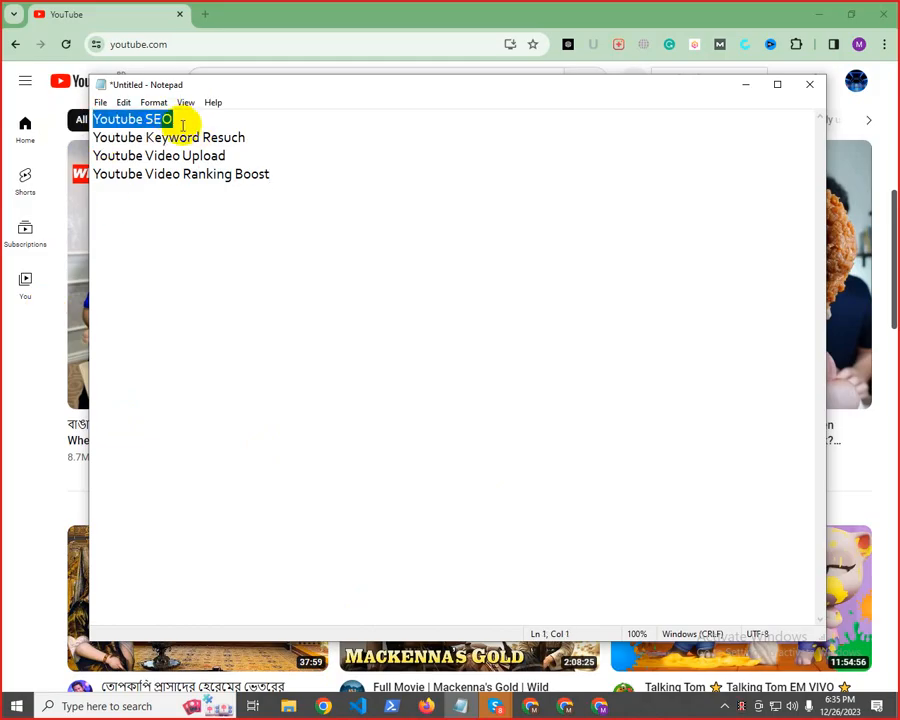
mouse_move(91, 137)
left_mouse_down()
mouse_move(247, 137)
mouse_move(120, 137)
mouse_move(95, 147)
left_mouse_up()
left_click(250, 137)
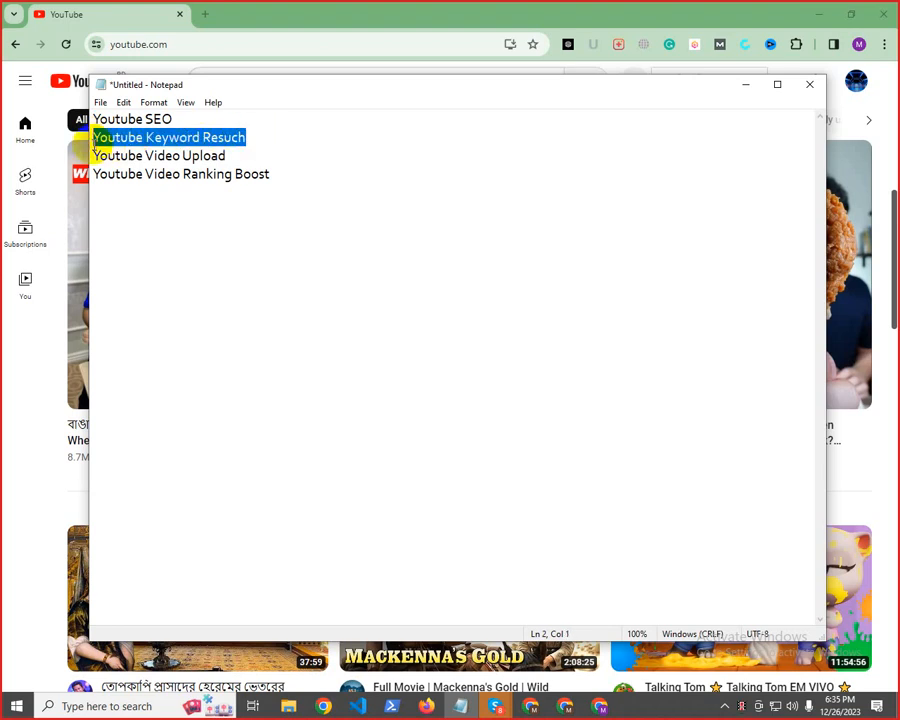
Insert three line breaks after the "Youtube Video Ranking Boost" line
left_click(279, 176)
key("Return")
key("Return")
key("Return")
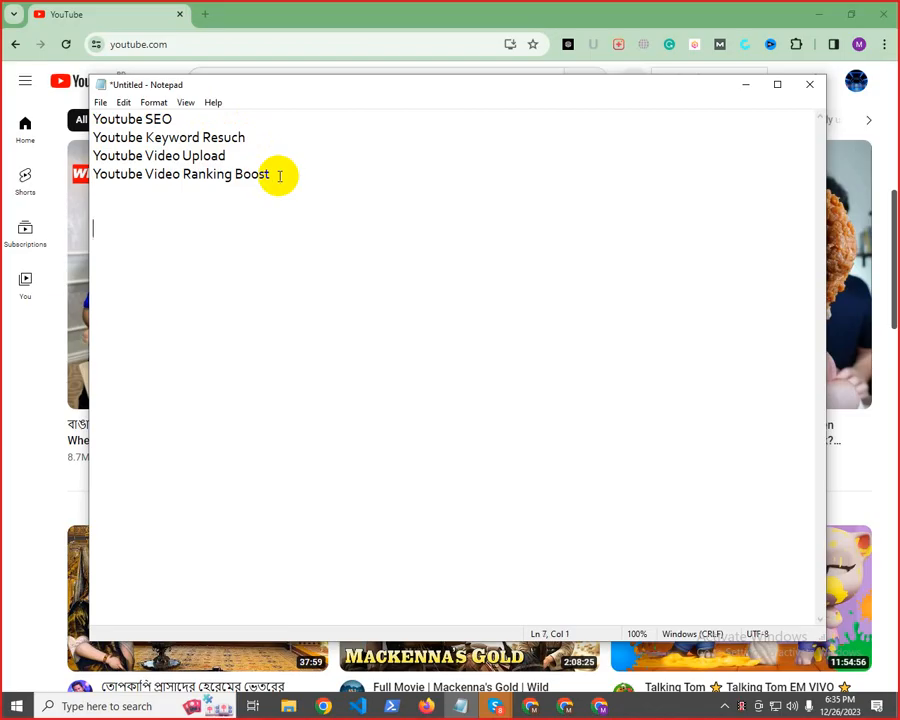
Open an additional empty Notepad window and minimize both Notepad windows
left_click(100, 102)
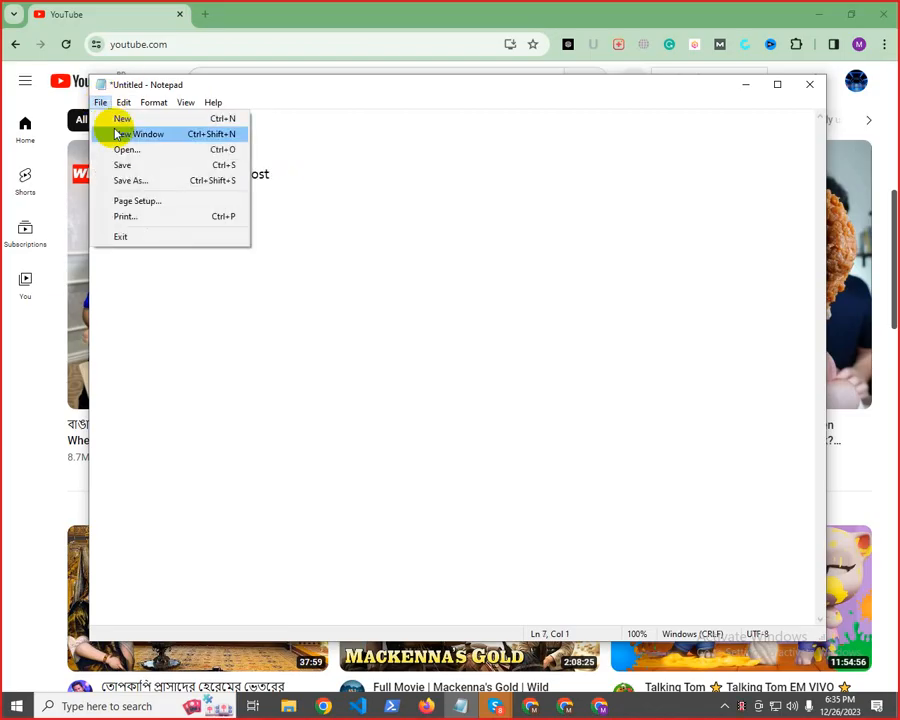
left_click(104, 133)
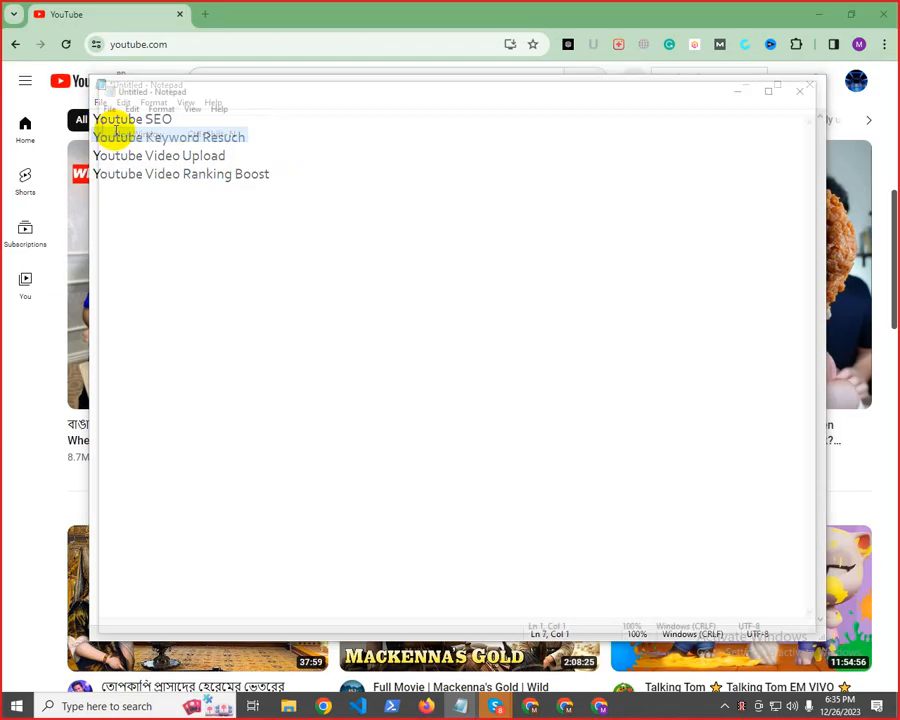
left_click(746, 94)
left_click(746, 90)
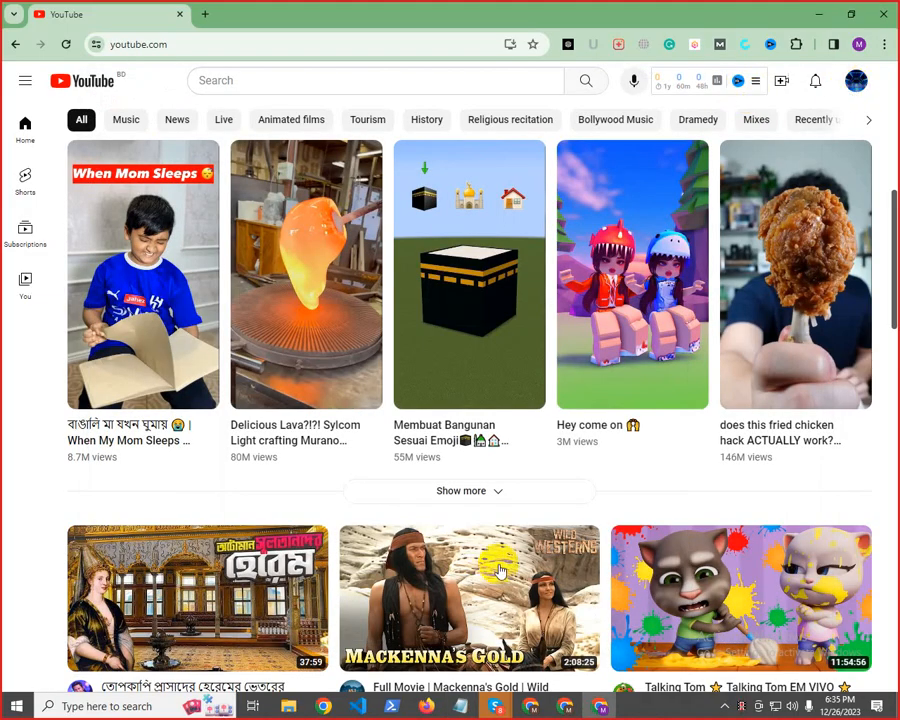
Look through the contents of New Volume (E:) in File Explorer and close the window
left_click(297, 715)
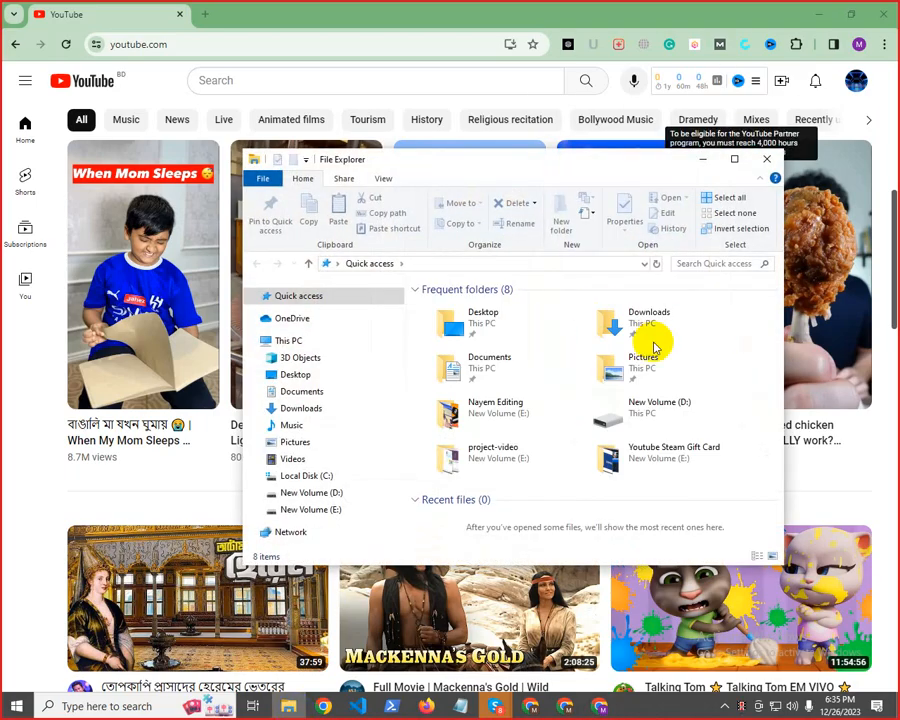
left_click(309, 514)
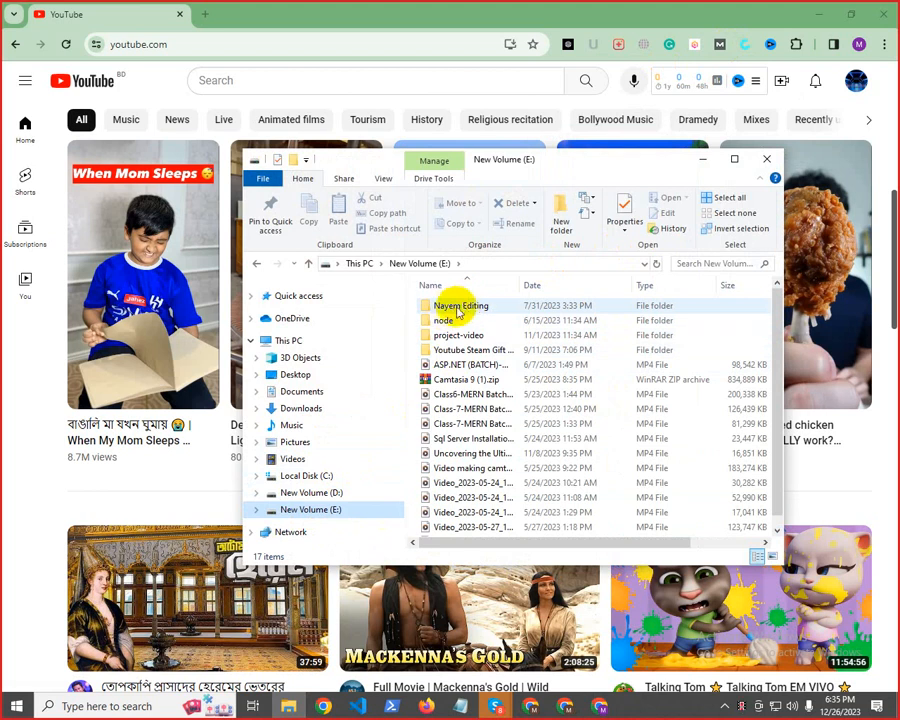
mouse_move(466, 311)
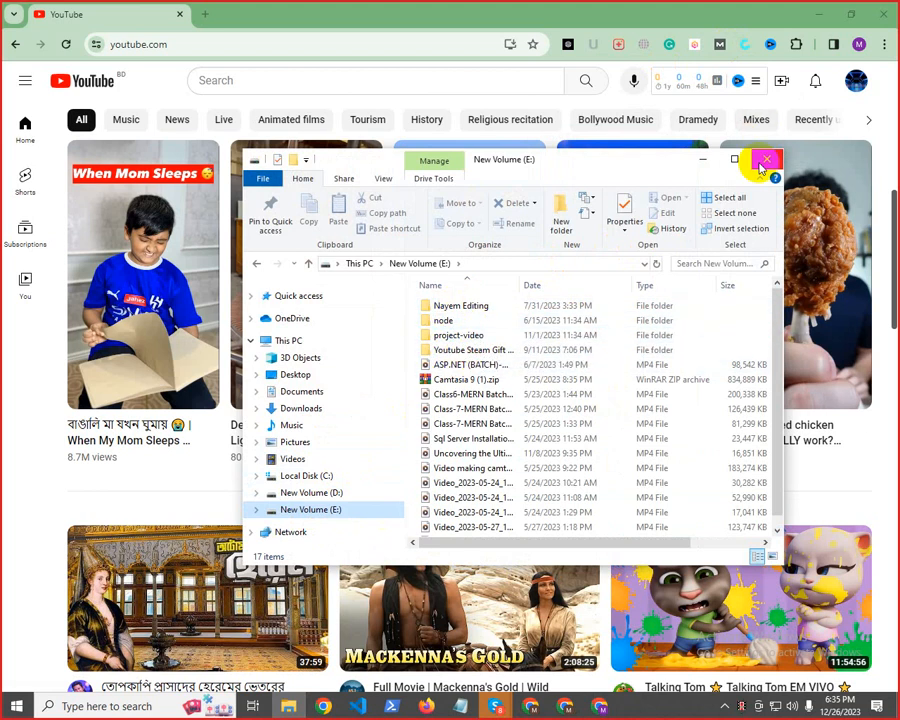
left_click(762, 160)
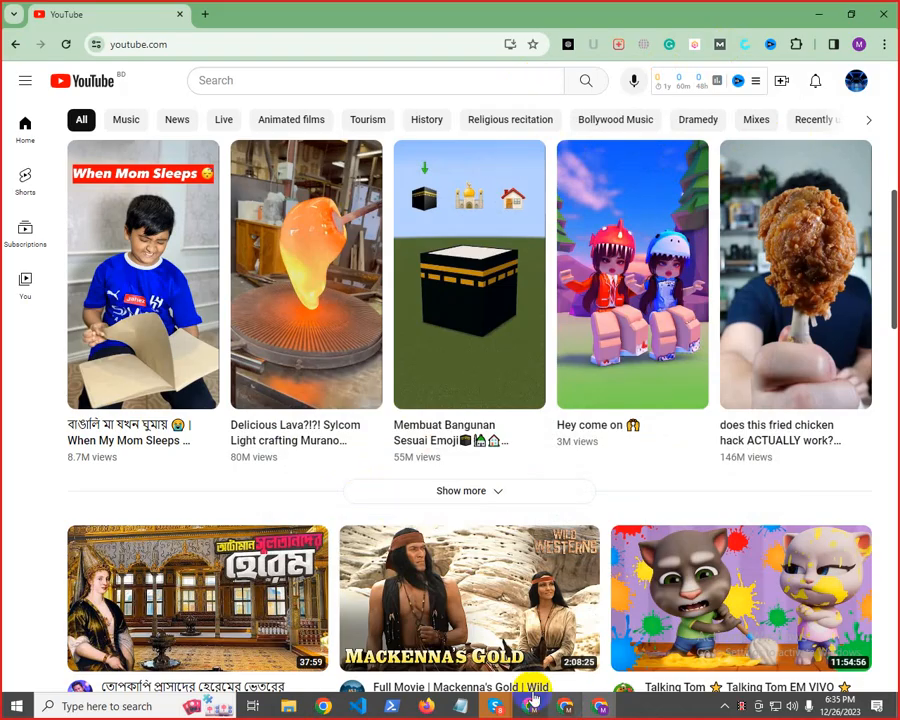
Switch to the CPA - 246 call in Skype and browse its chat back to Thursday's shared video
mouse_move(495, 706)
left_click(438, 620)
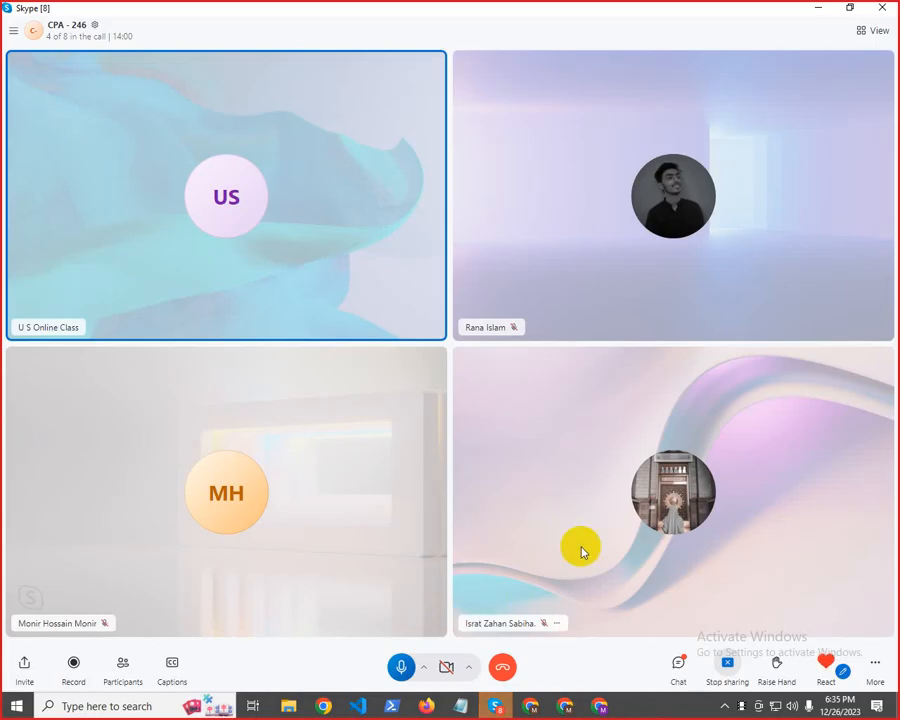
left_click(677, 664)
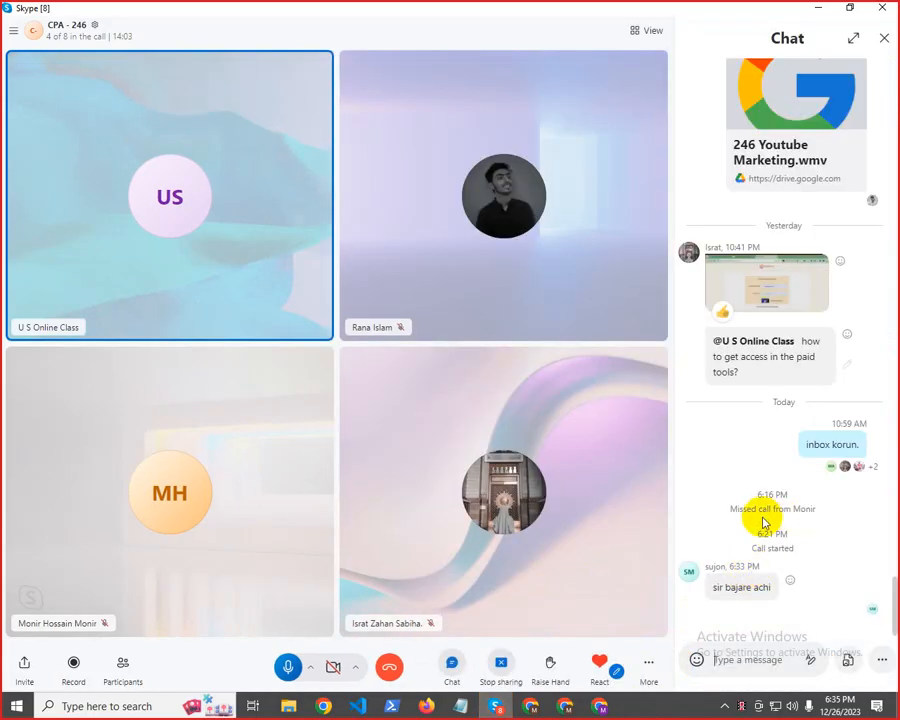
scroll(776, 505, "up", 5)
scroll(776, 505, "up", 10)
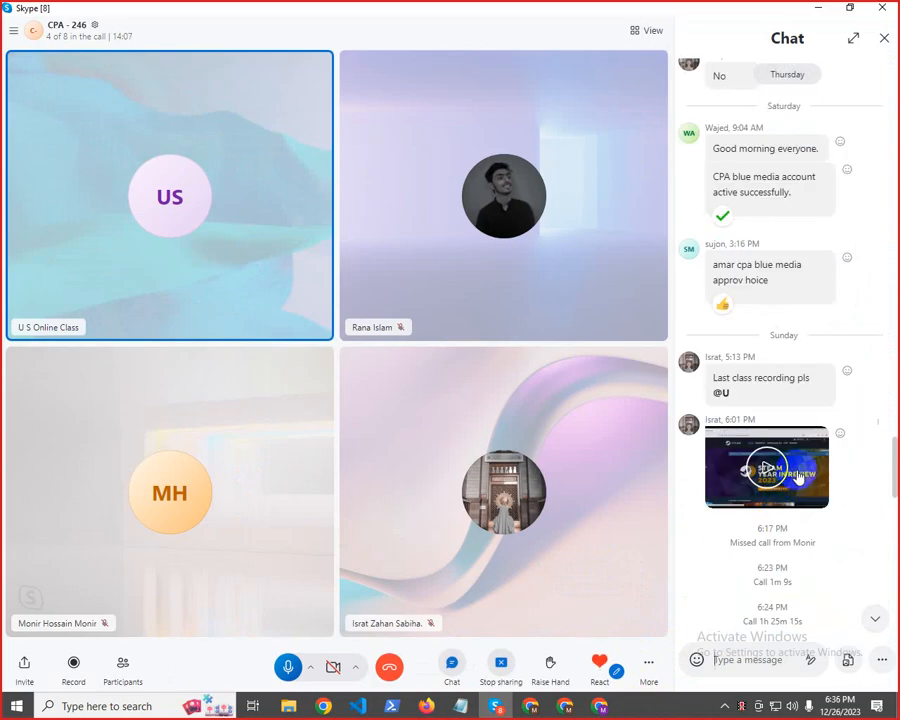
scroll(776, 492, "up", 10)
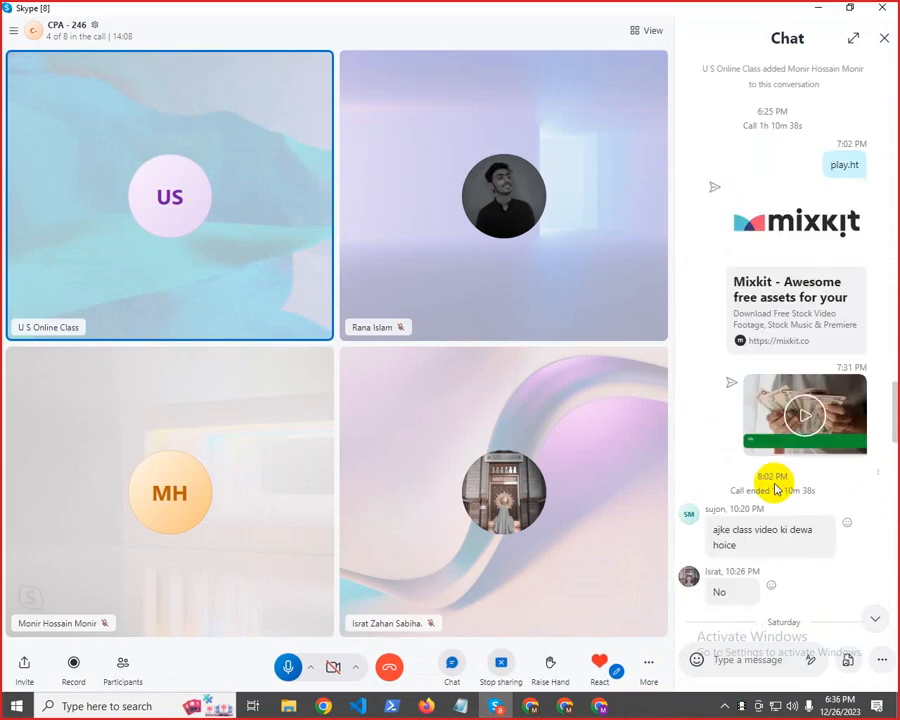
Preview the video of hands counting cash from the chat and save it to the Downloads folder
left_click(809, 414)
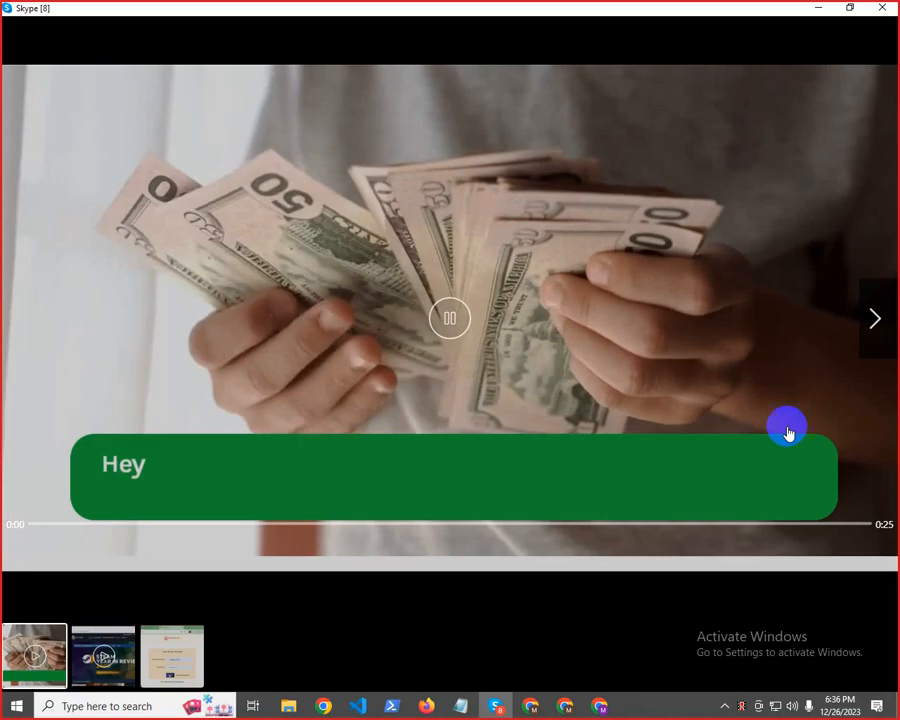
left_click(457, 328)
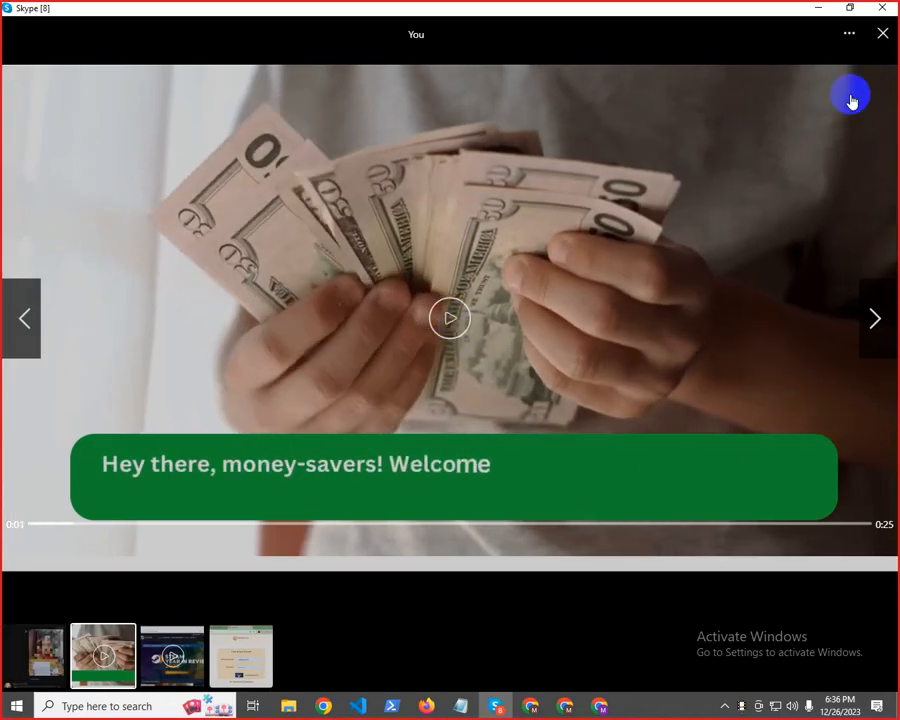
left_click(883, 33)
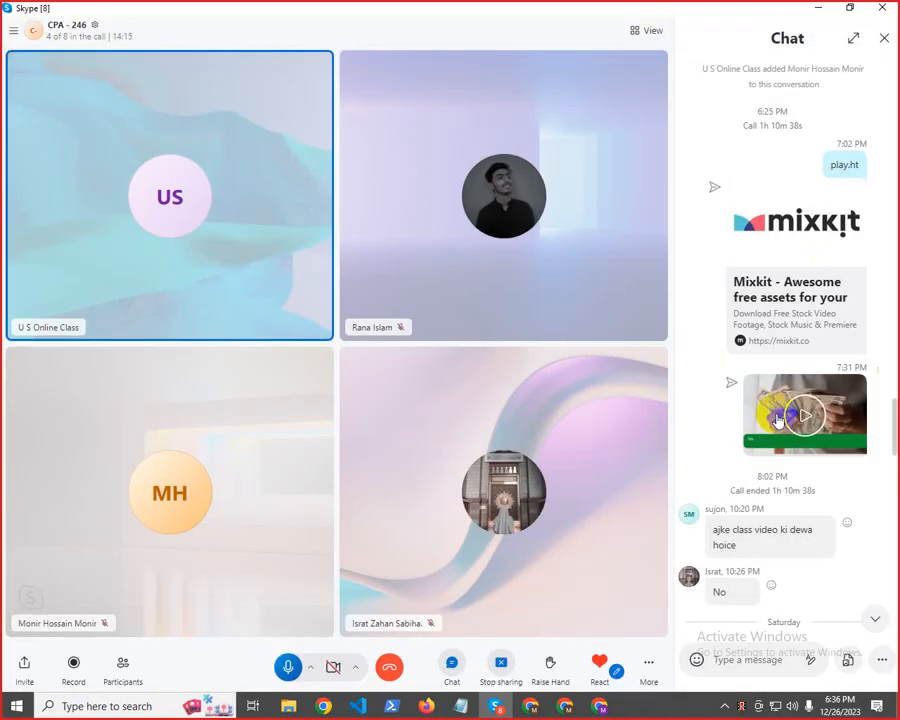
right_click(778, 418)
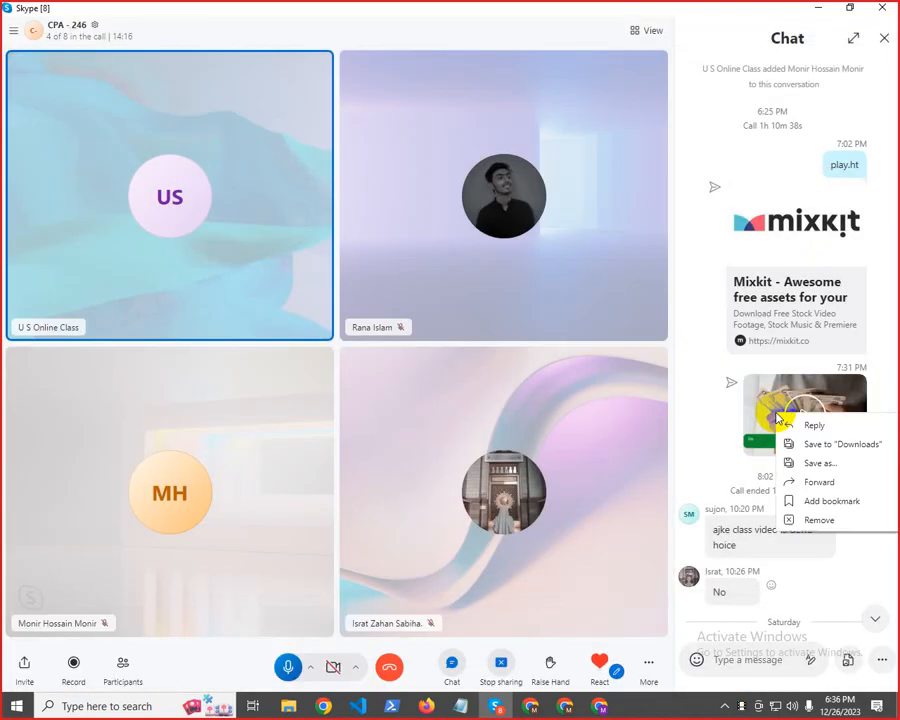
left_click(845, 446)
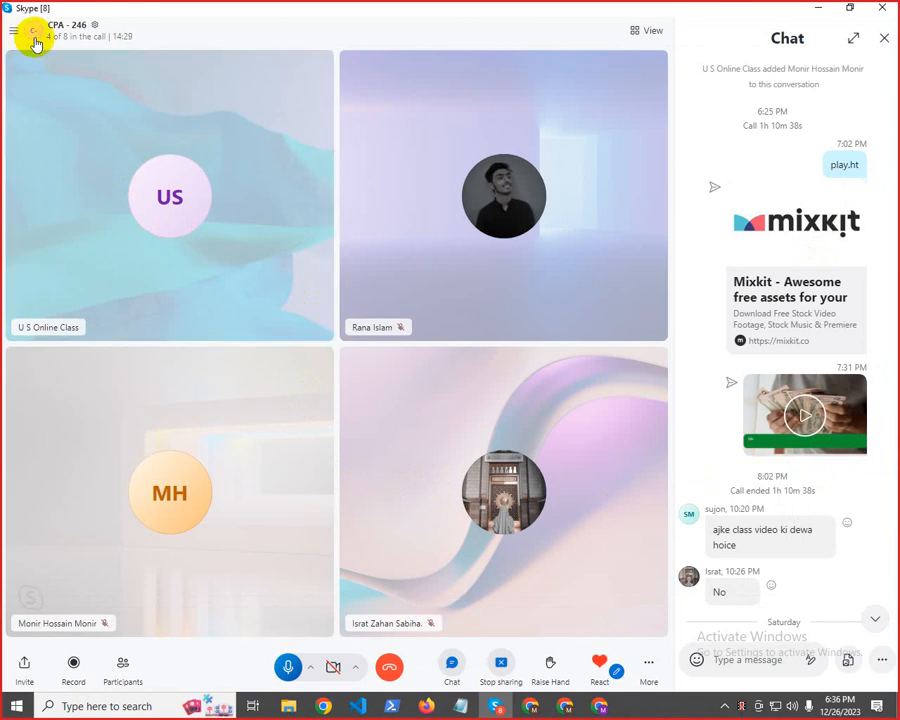
Check the list of participants in the call and close it
left_click(68, 37)
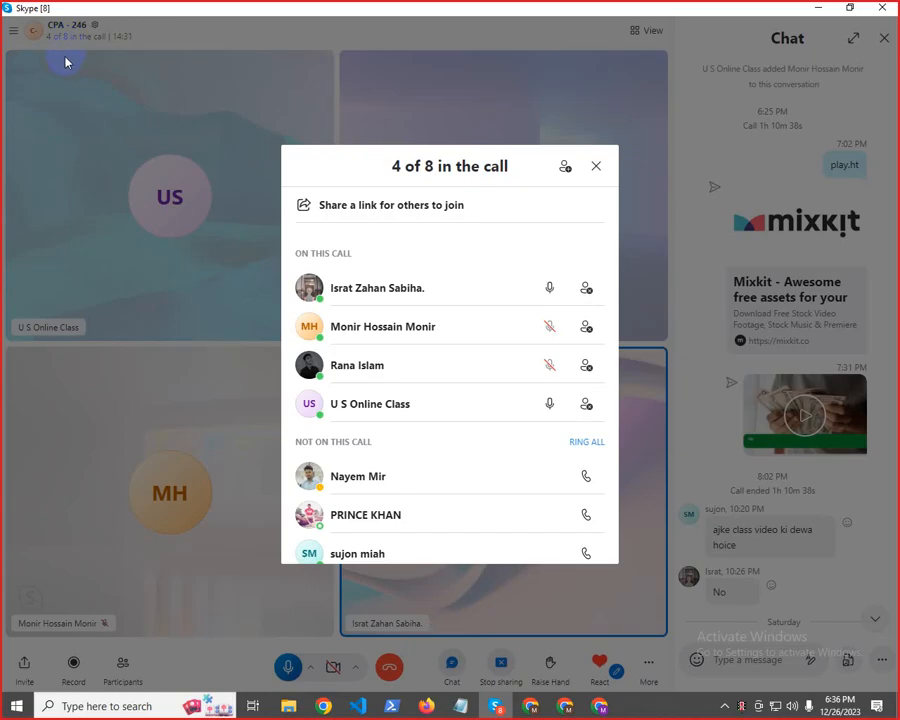
left_click(88, 126)
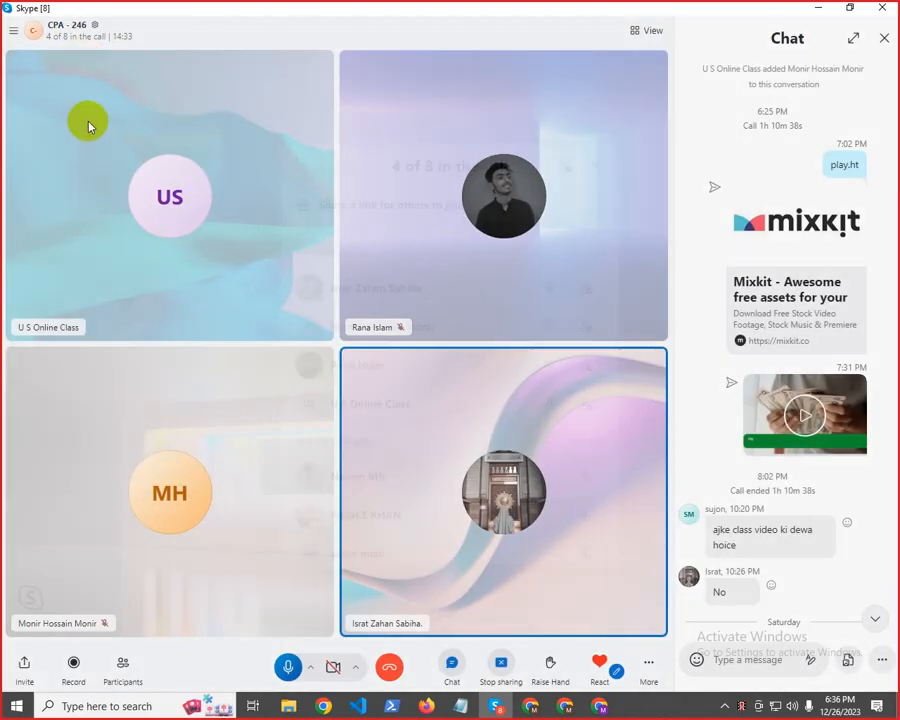
left_click(78, 40)
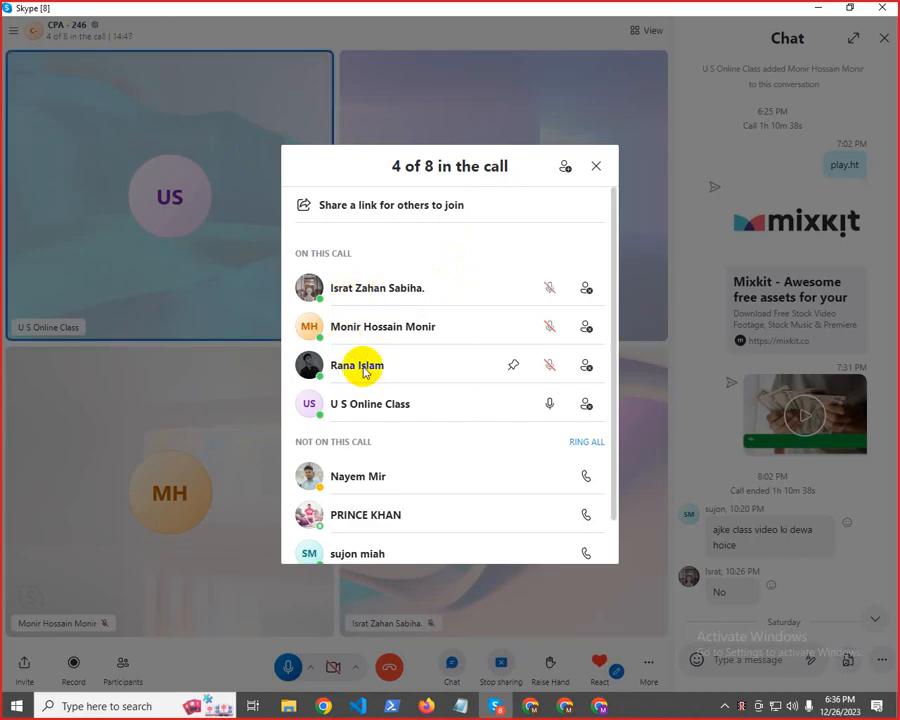
left_click(597, 167)
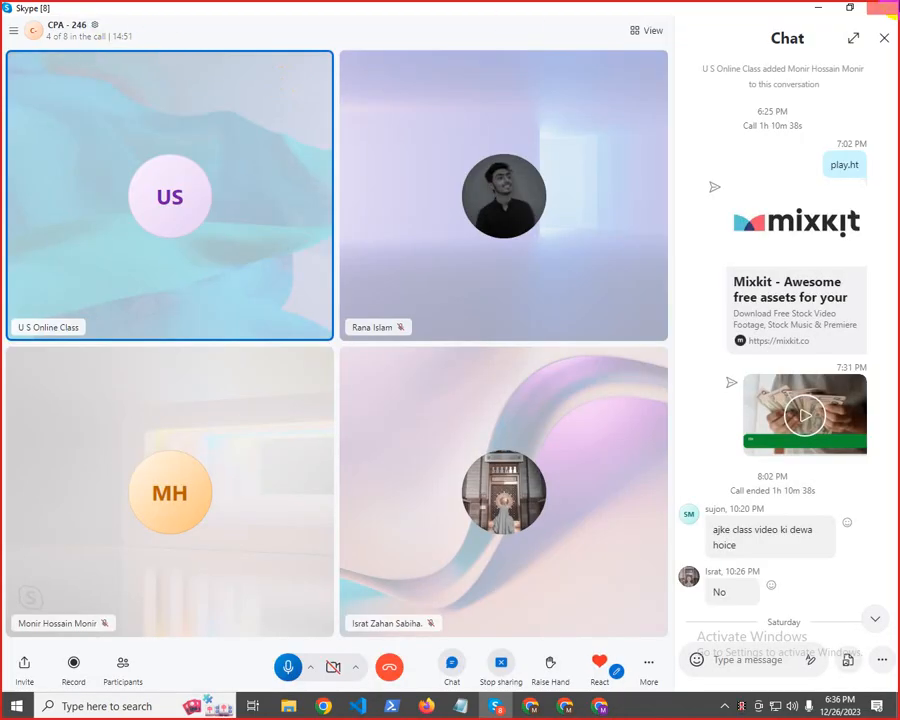
Minimize Skype, open a new tab in Chrome and return to the YouTube tab
left_click(821, 7)
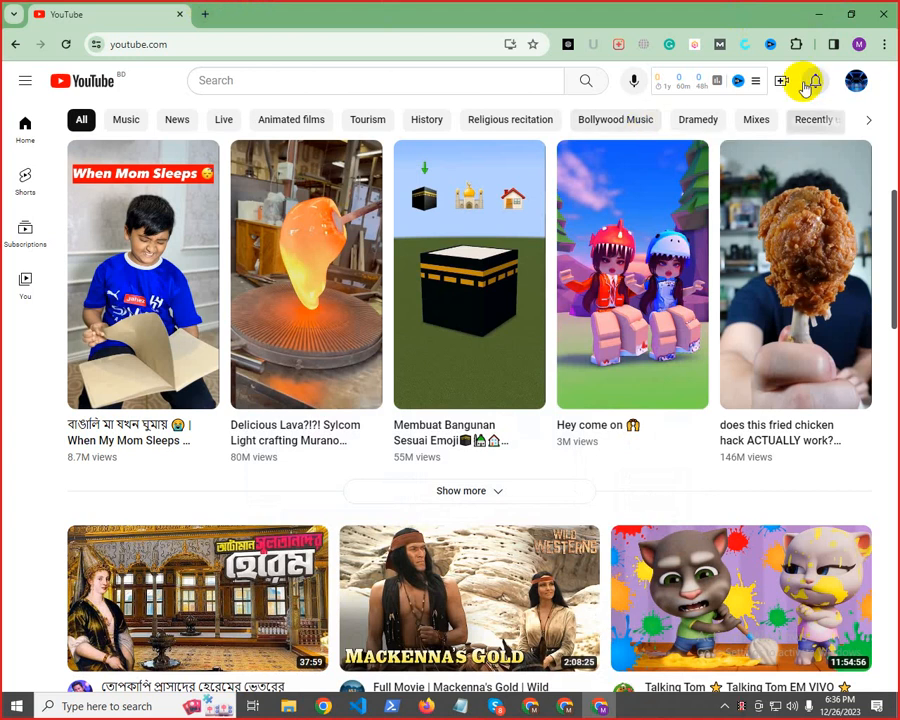
left_click(214, 17)
left_click(114, 10)
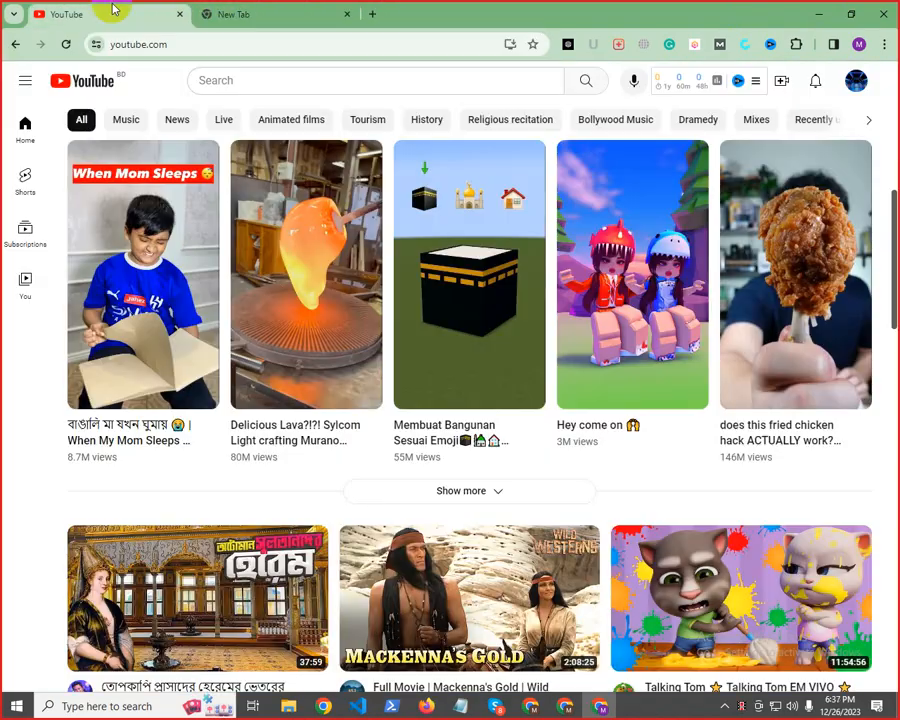
left_click(222, 12)
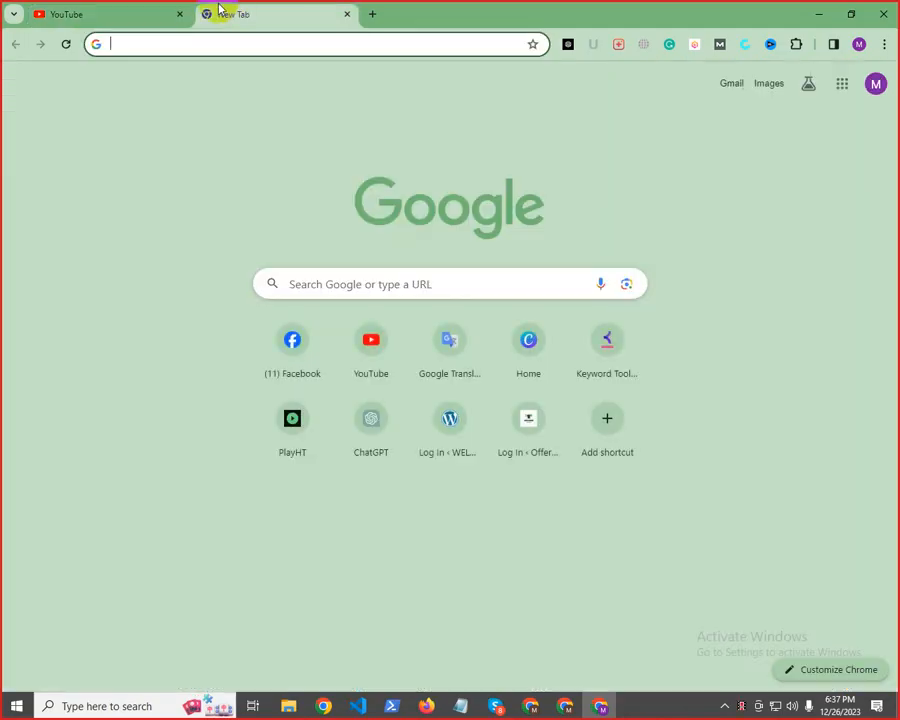
left_click(125, 8)
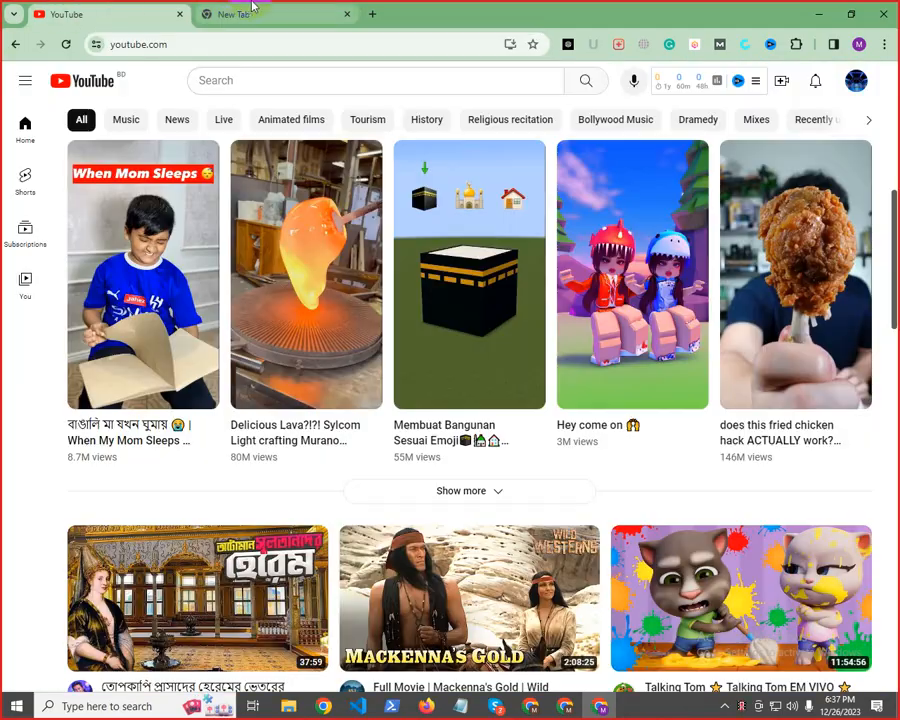
left_click(250, 8)
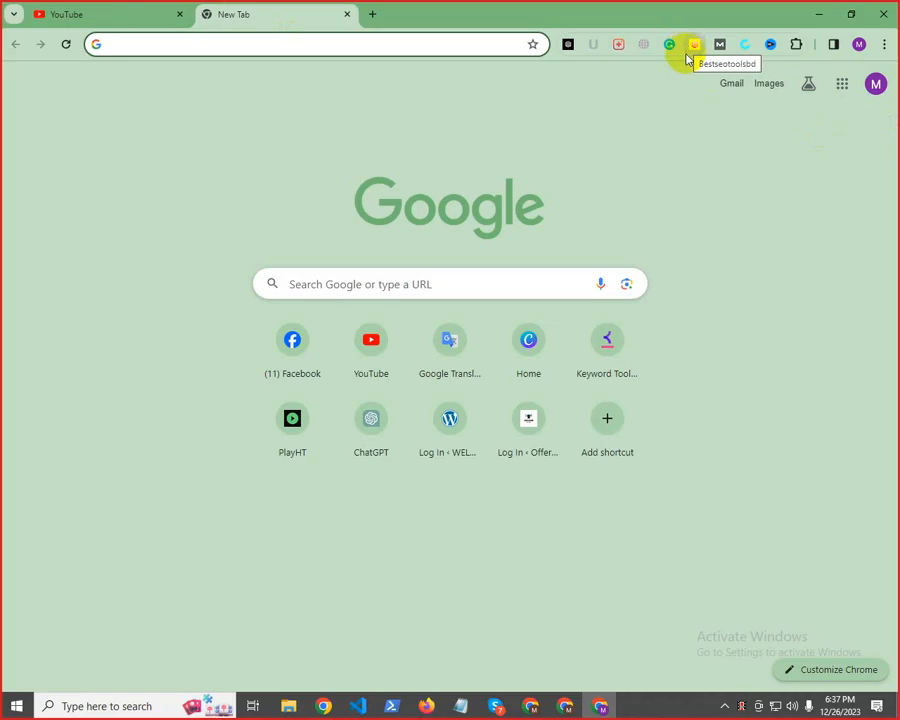
Open File Explorer and go to the Downloads folder, dismissing the OneDrive setup window
left_click(287, 706)
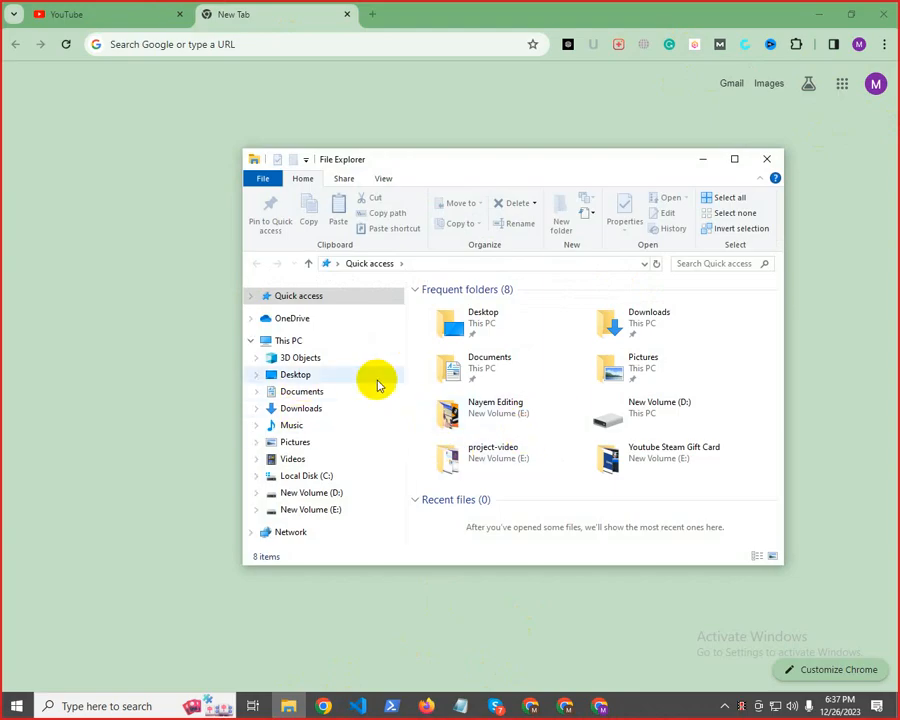
left_click(310, 320)
left_click(288, 341)
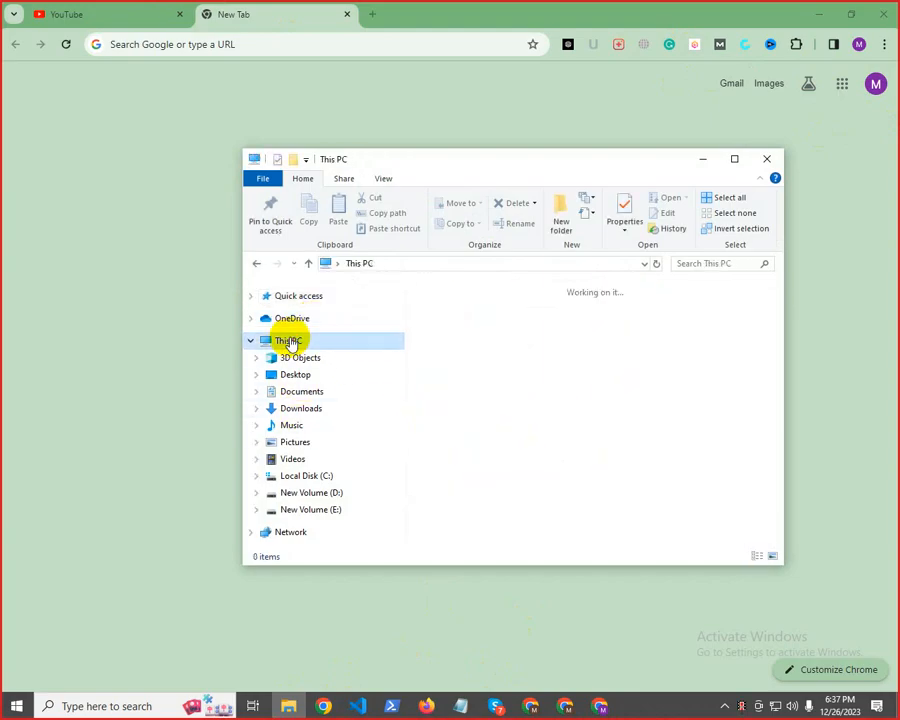
left_click(648, 152)
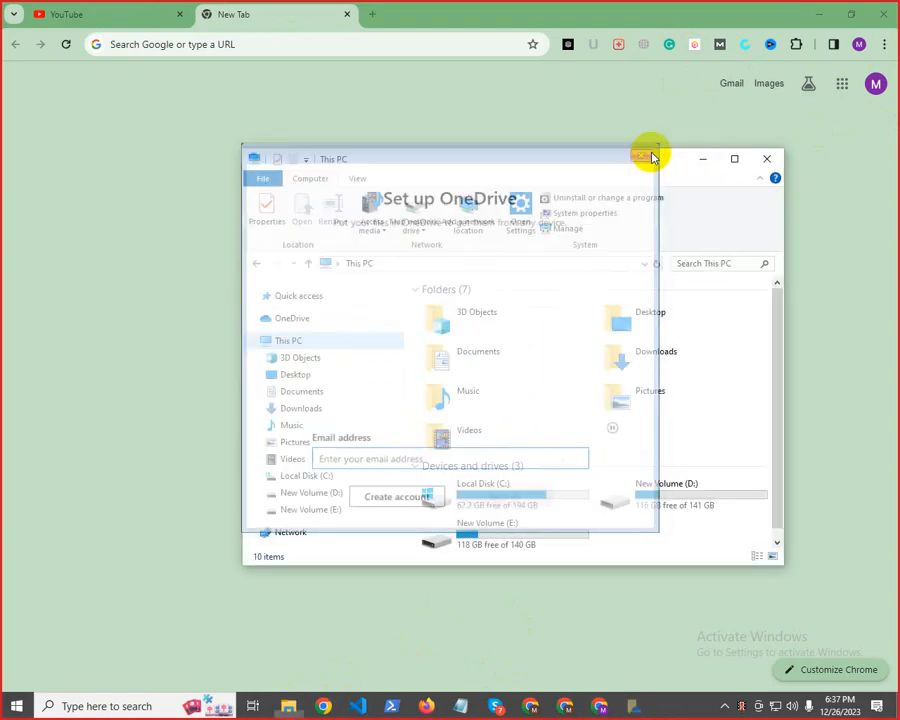
left_click(320, 357)
left_click(300, 377)
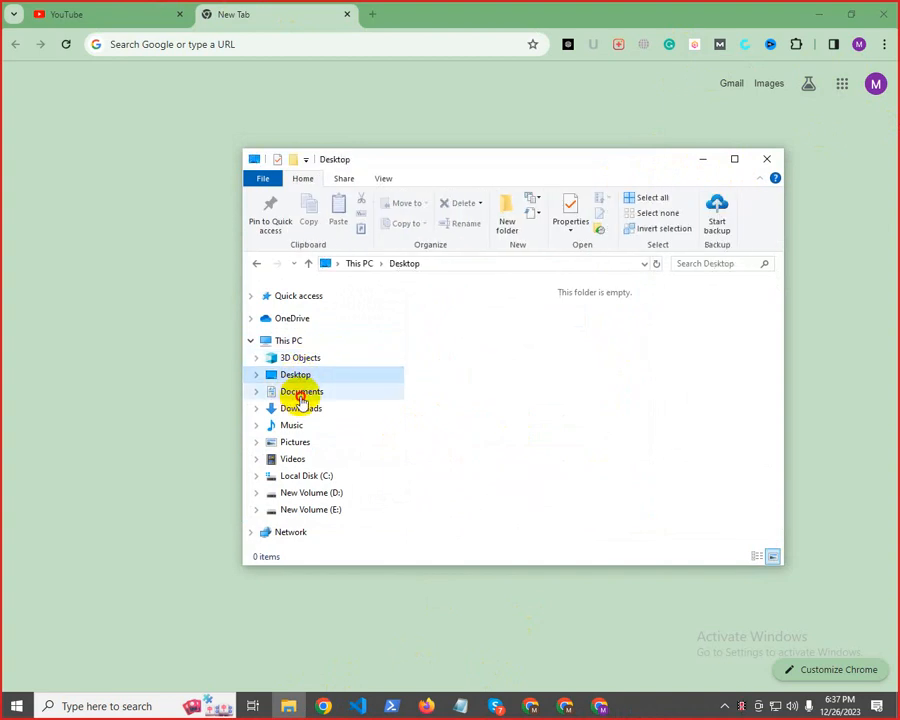
left_click(300, 396)
left_click(294, 410)
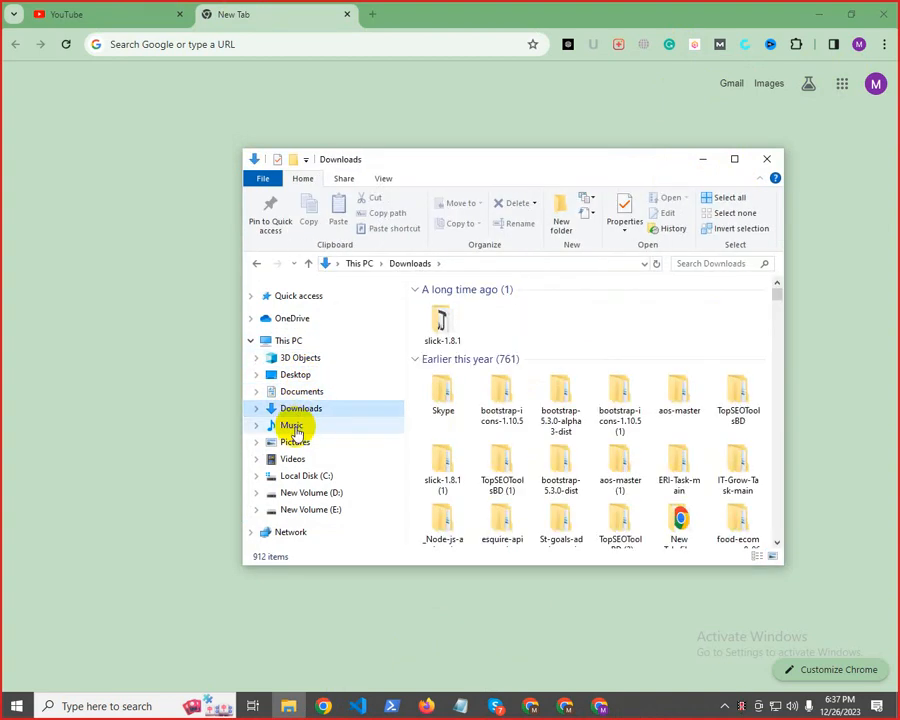
Look through the Downloads folder for today's downloaded video, Cashapp $750 (1).mp4
scroll(520, 440, "down", 15)
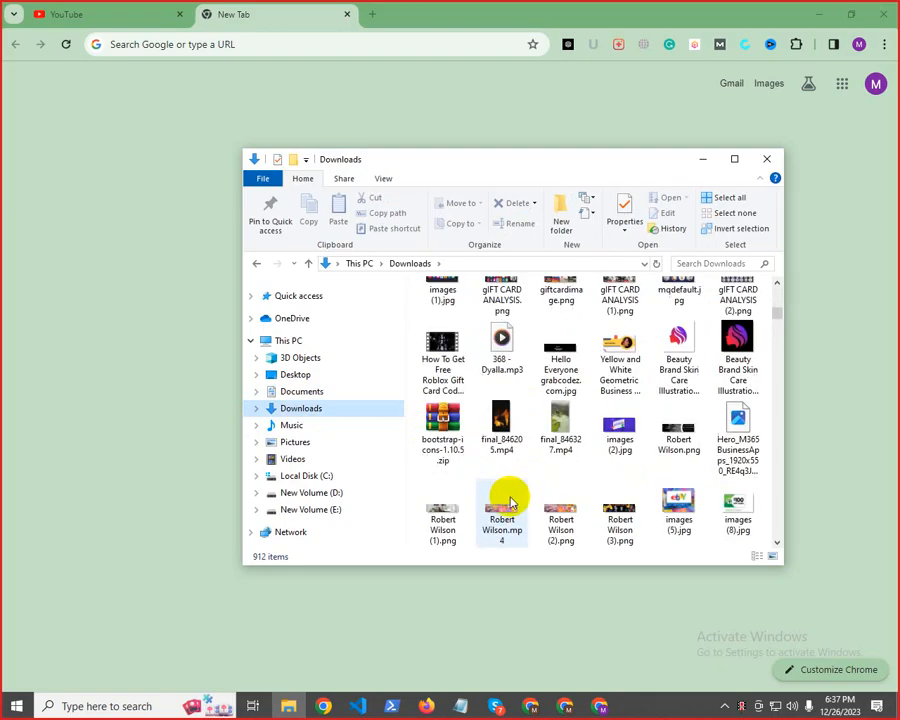
scroll(509, 500, "down", 10)
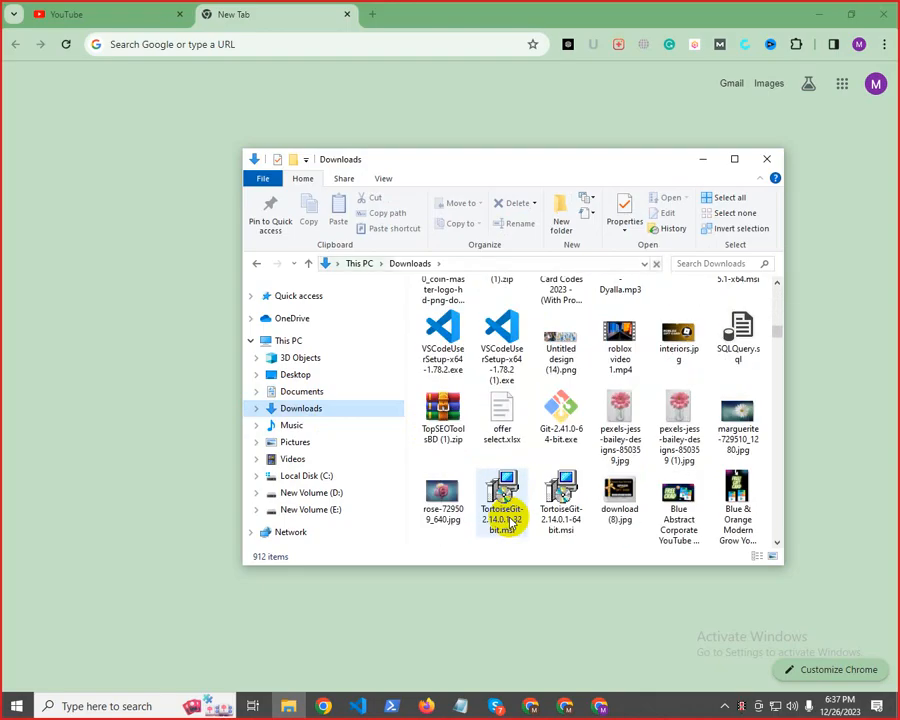
scroll(510, 520, "down", 5)
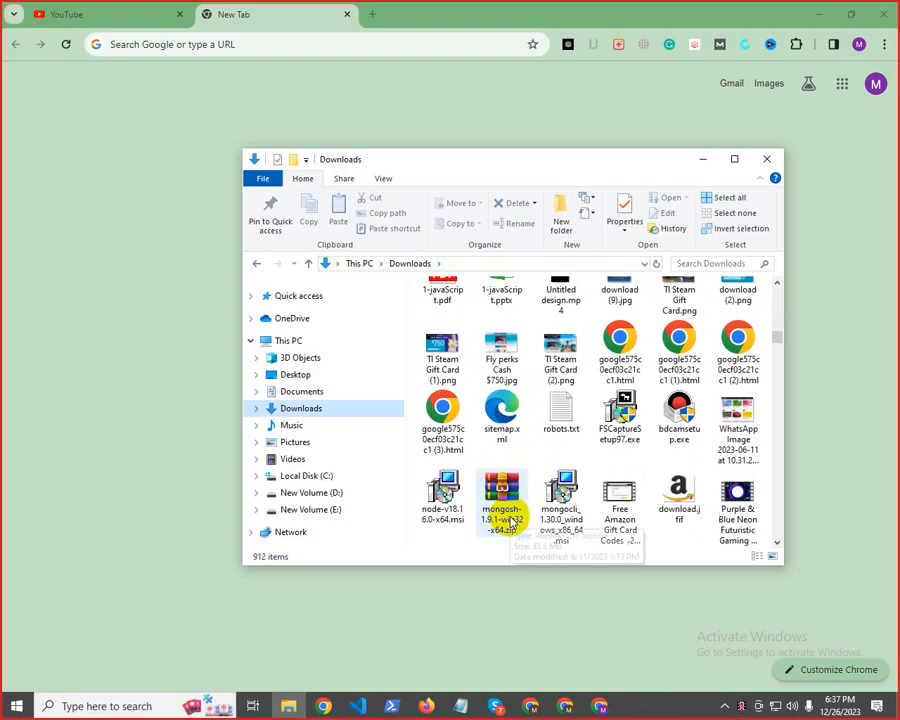
scroll(510, 520, "down", 5)
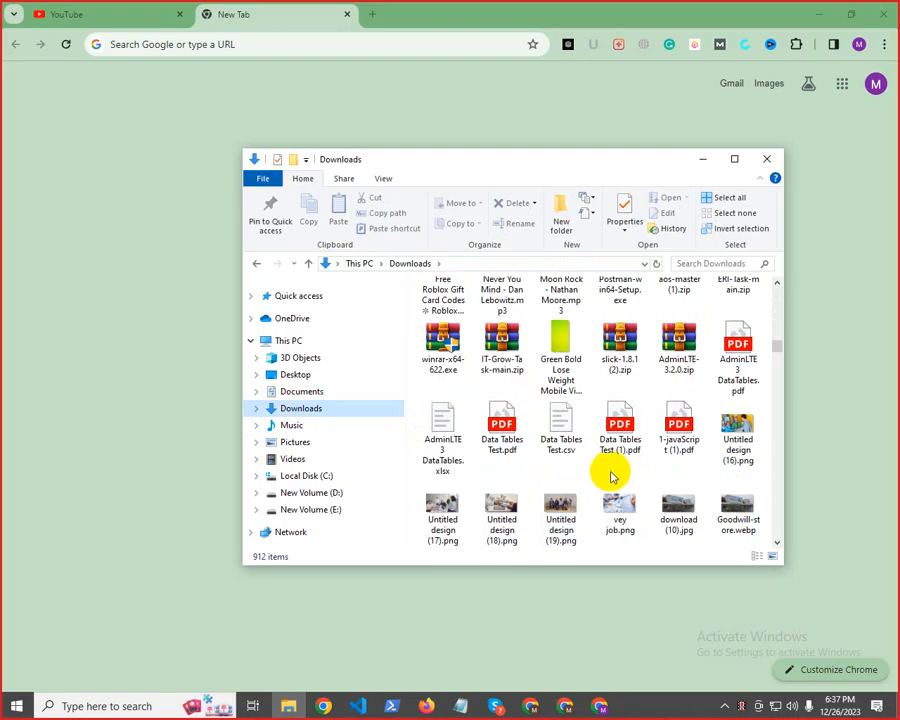
scroll(616, 486, "down", 6)
scroll(623, 510, "down", 3)
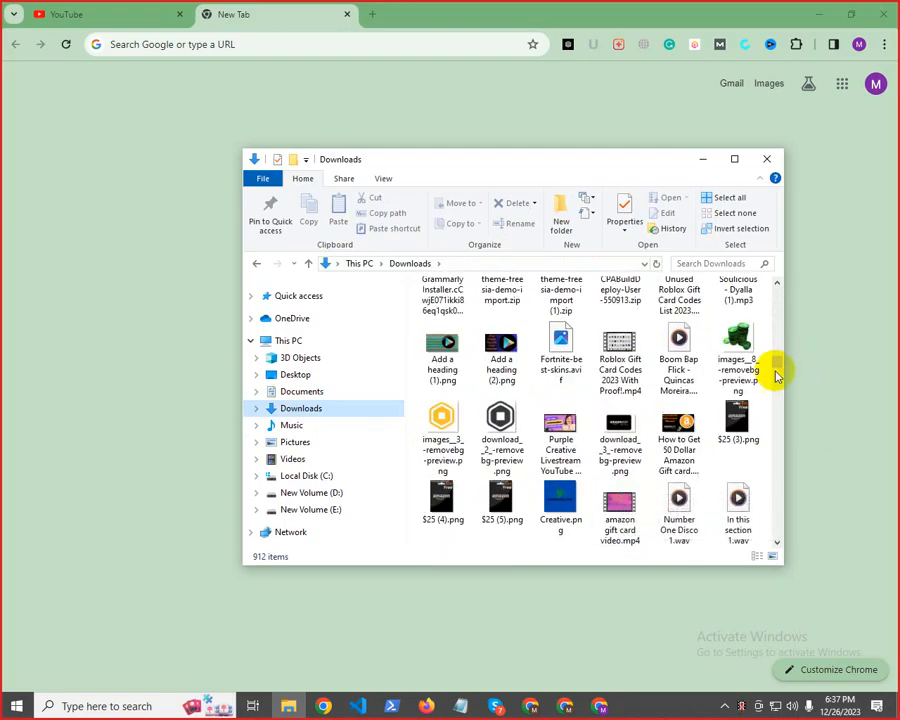
left_click_drag(778, 365, 753, 556)
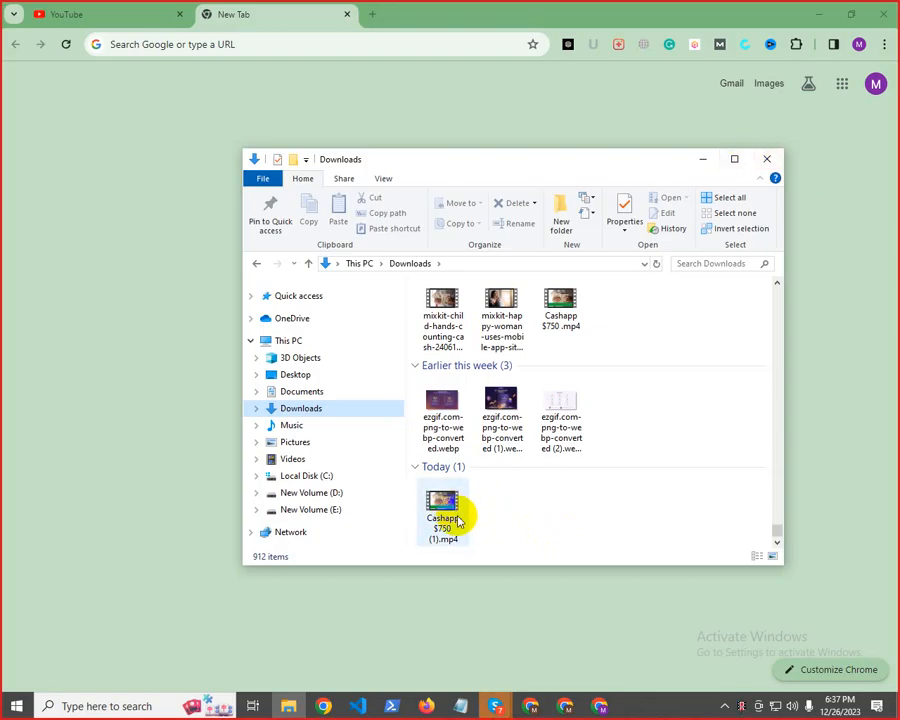
Return to the YouTube tab, write "Cashapp $750" in a blank Notepad document and copy the text
left_click(100, 12)
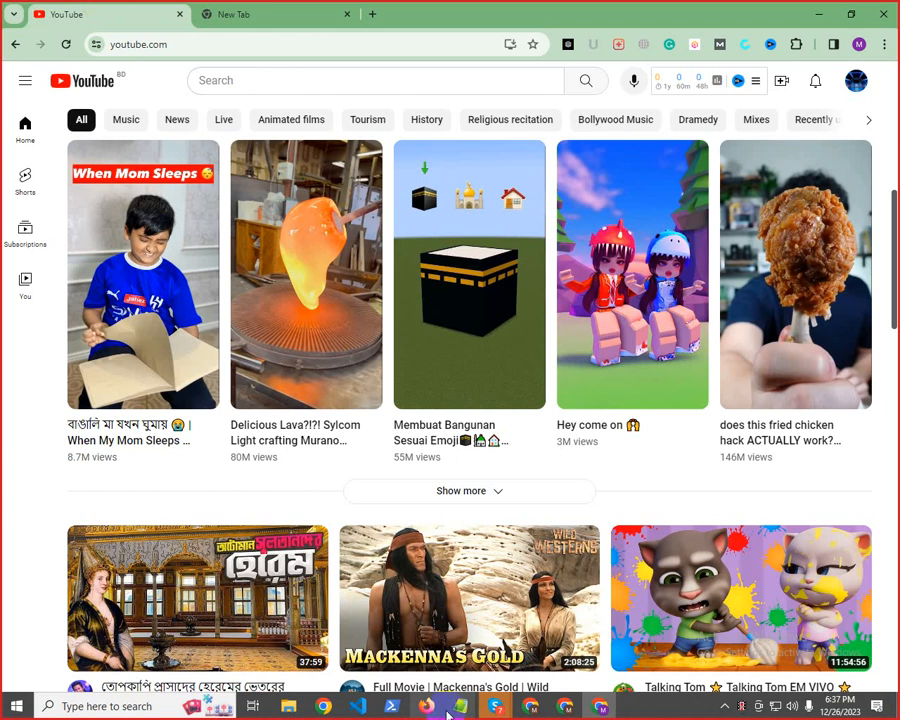
mouse_move(463, 708)
left_click(570, 640)
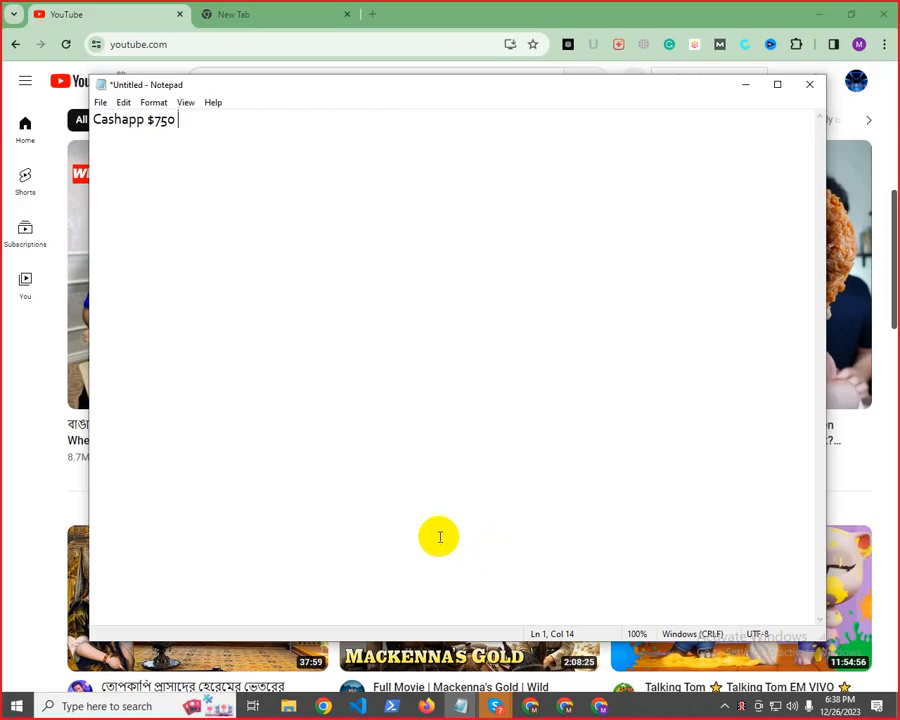
left_click_drag(100, 118, 198, 120)
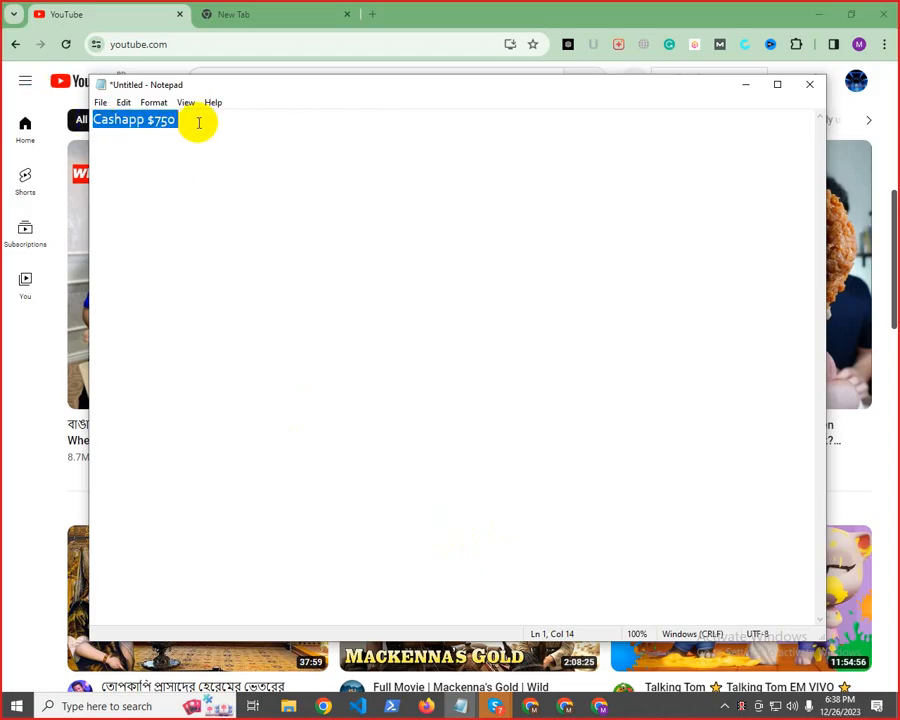
right_click(103, 118)
left_click(143, 162)
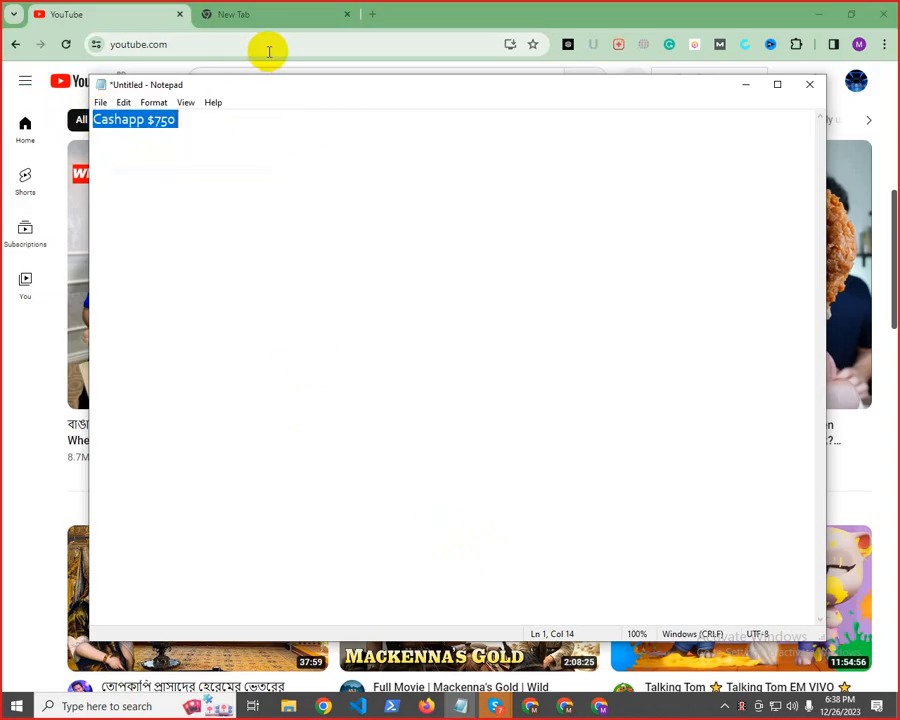
Switch back to Chrome and search YouTube for the copied phrase "Cashapp $750"
left_click(499, 6)
left_click(226, 79)
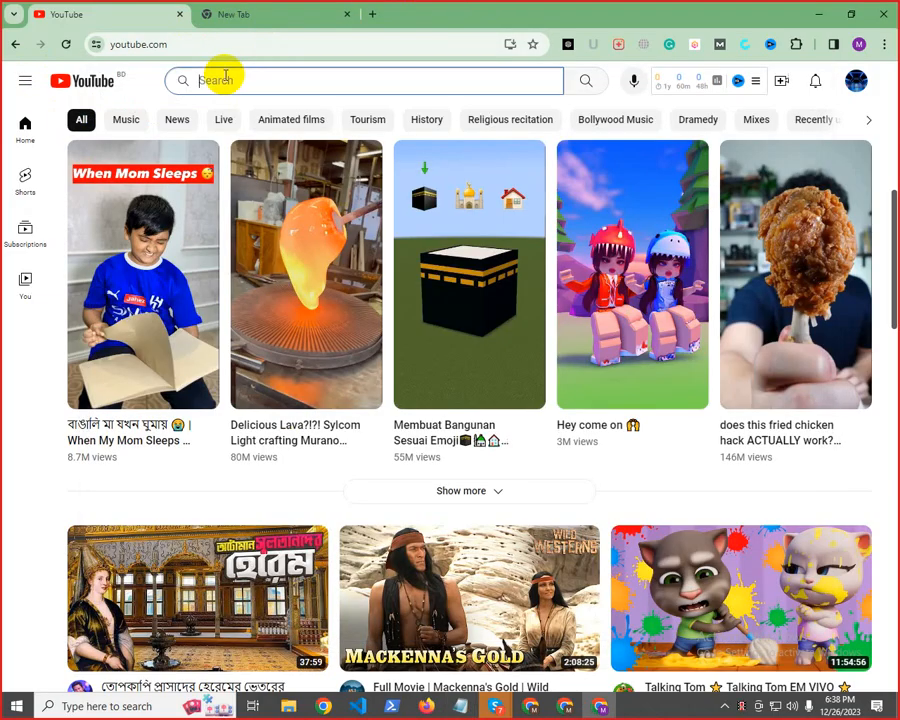
key("ctrl+v")
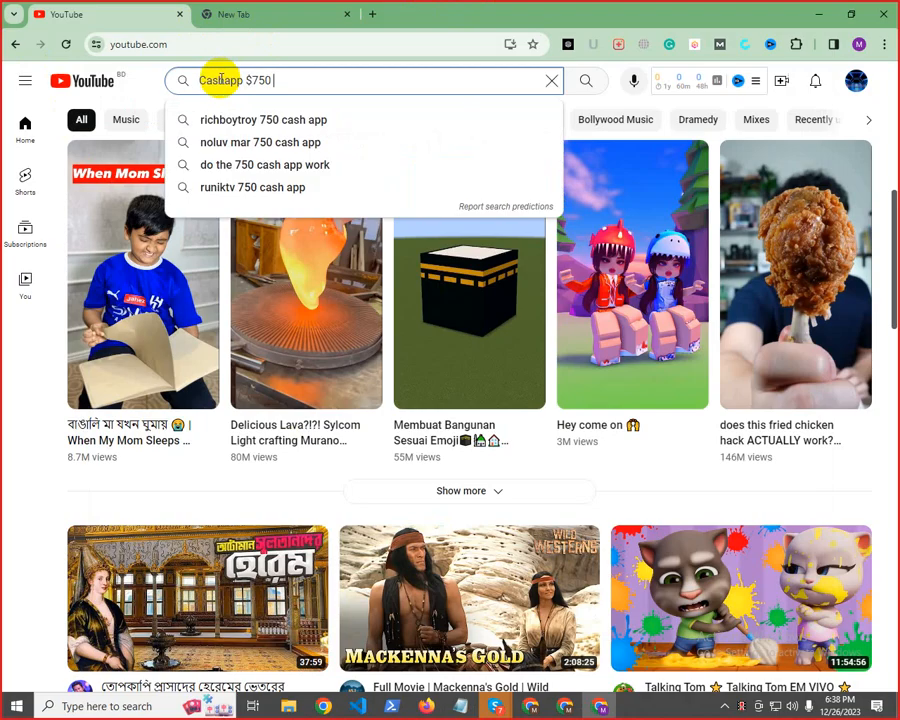
key("Return")
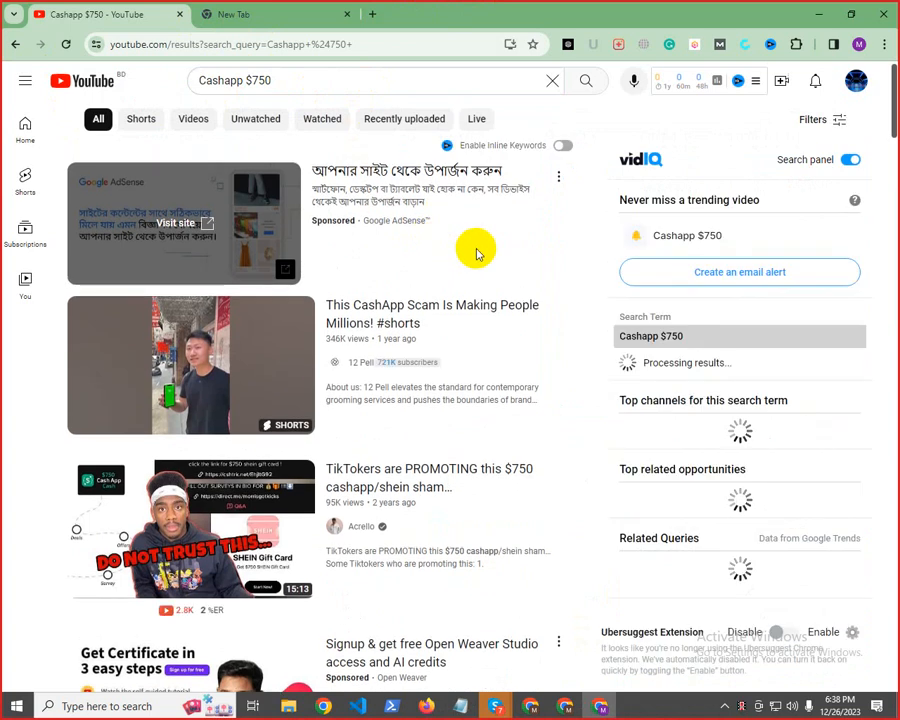
Filter the Cashapp $750 search results to videos uploaded this month and browse their titles and thumbnails
left_click(809, 124)
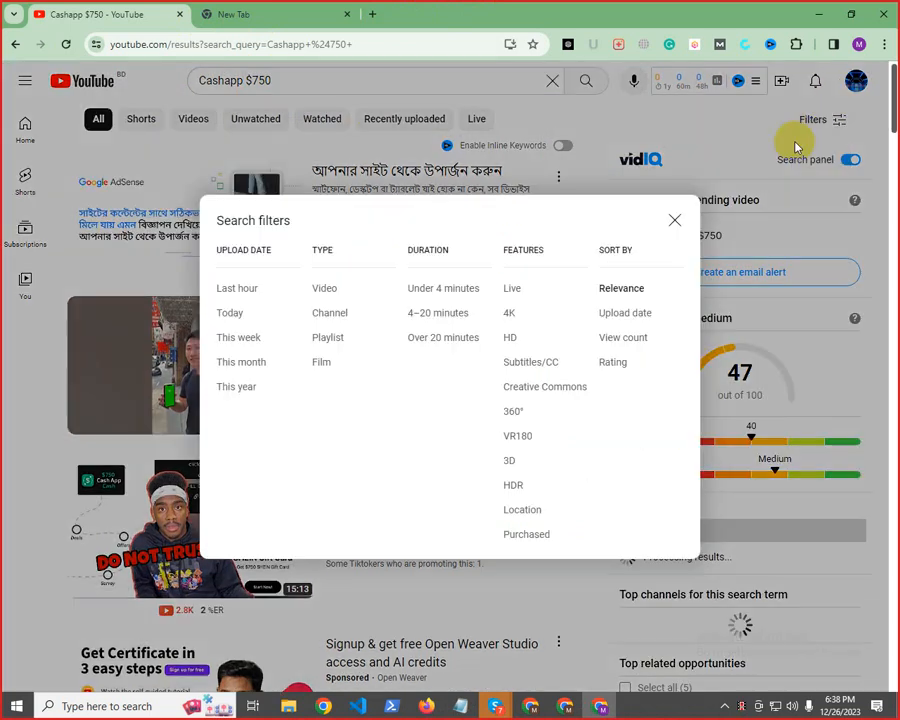
left_click(262, 364)
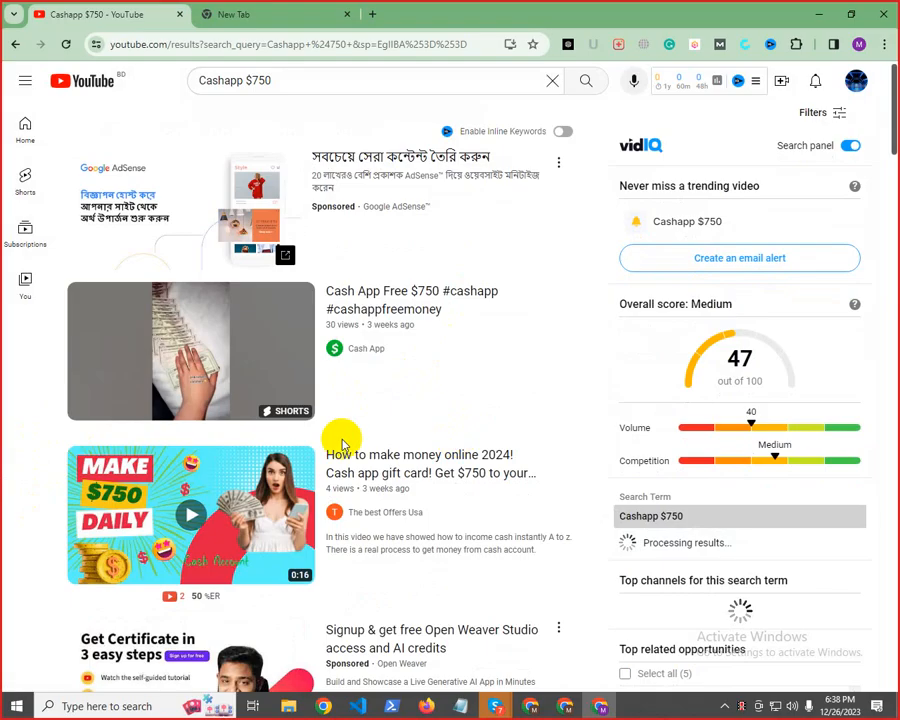
scroll(378, 518, "down", 5)
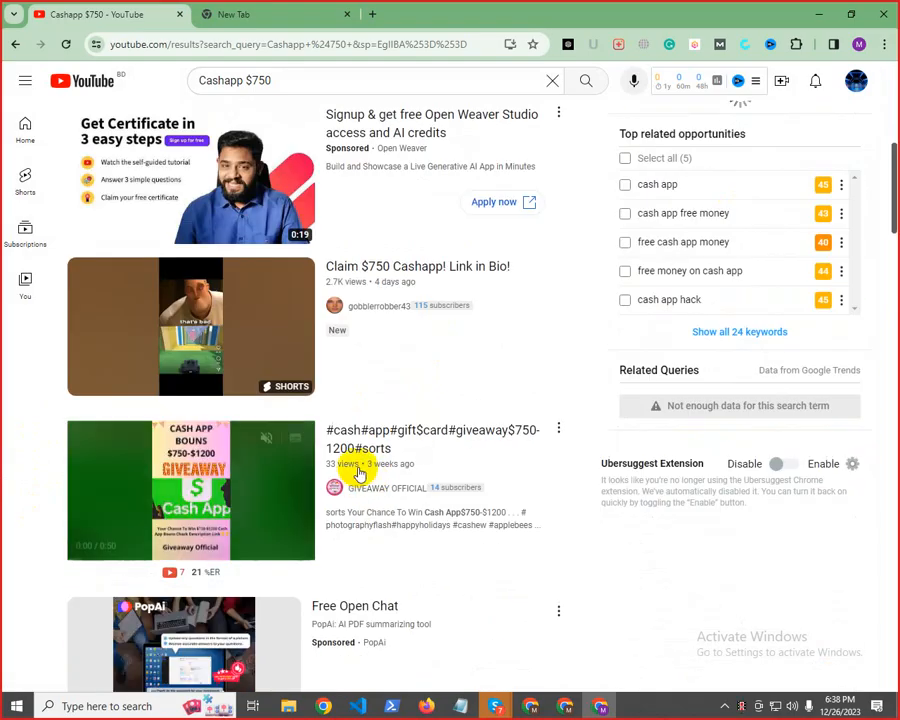
scroll(352, 466, "down", 3)
scroll(350, 400, "down", 3)
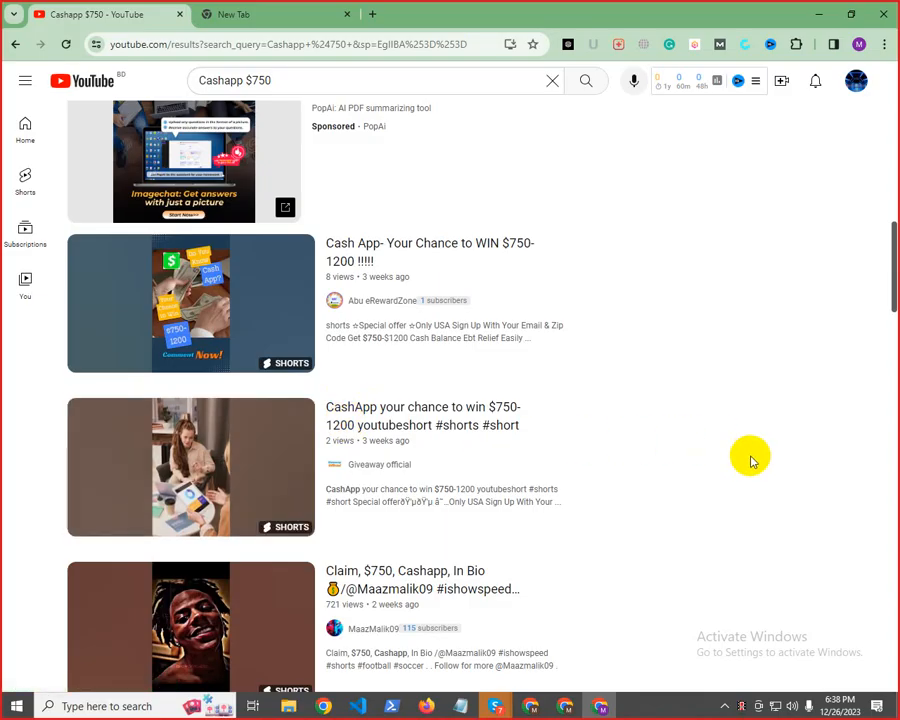
scroll(598, 516, "down", 5)
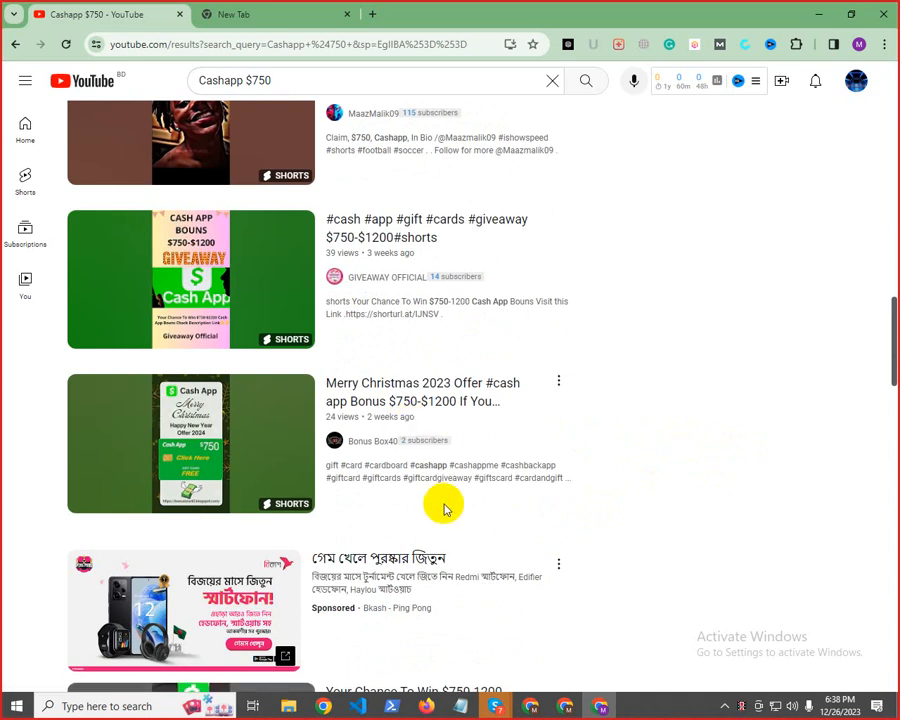
scroll(440, 510, "down", 3)
scroll(408, 518, "down", 3)
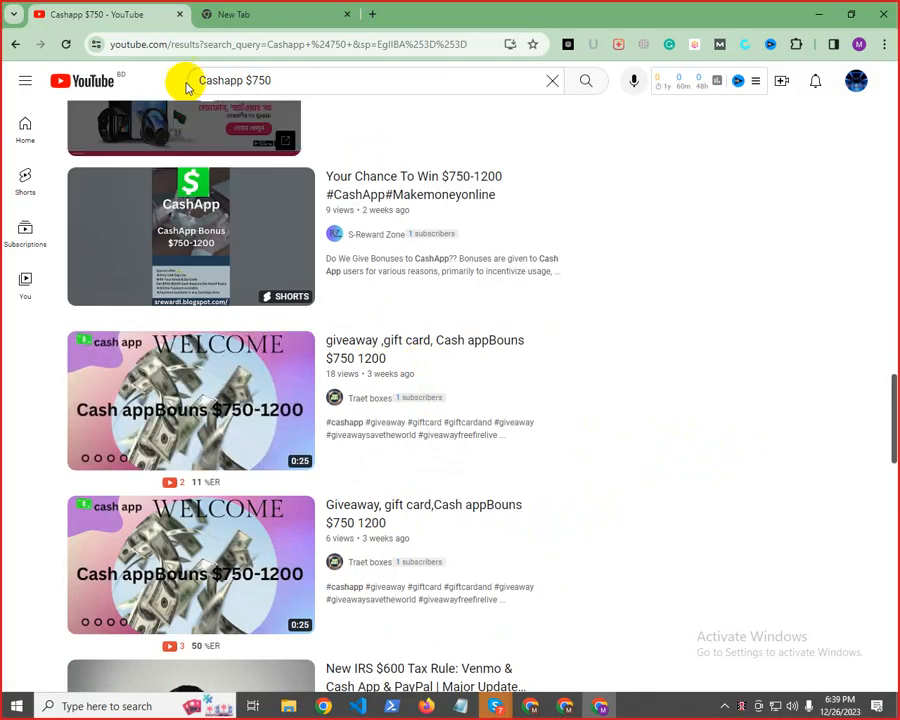
Open the vidIQ dashboard from its browser extension, close the blank tab and go to the AI Generator
left_click(287, 12)
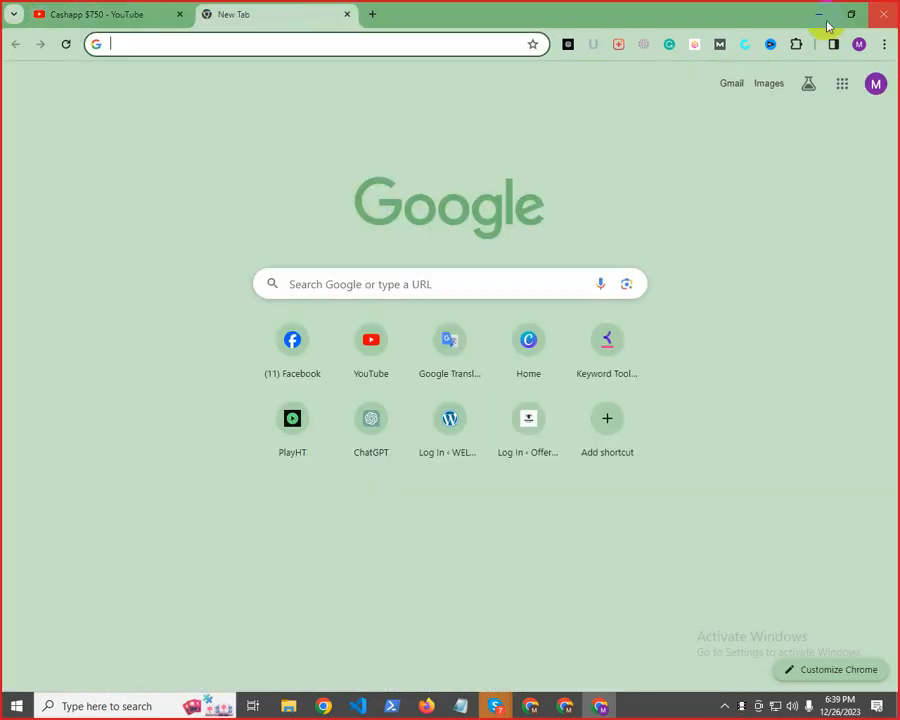
left_click(770, 45)
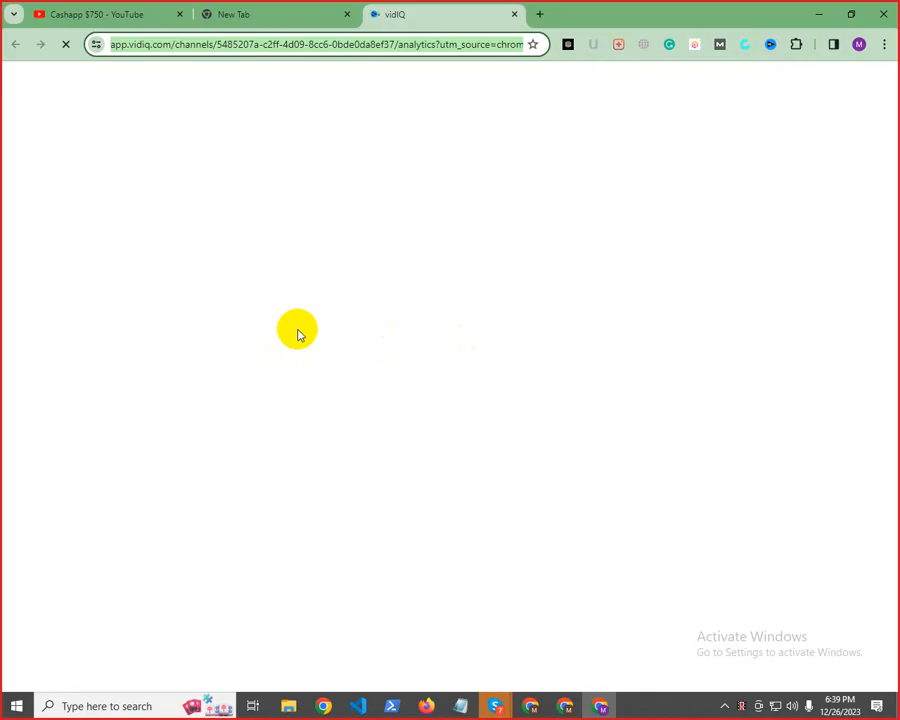
left_click(347, 17)
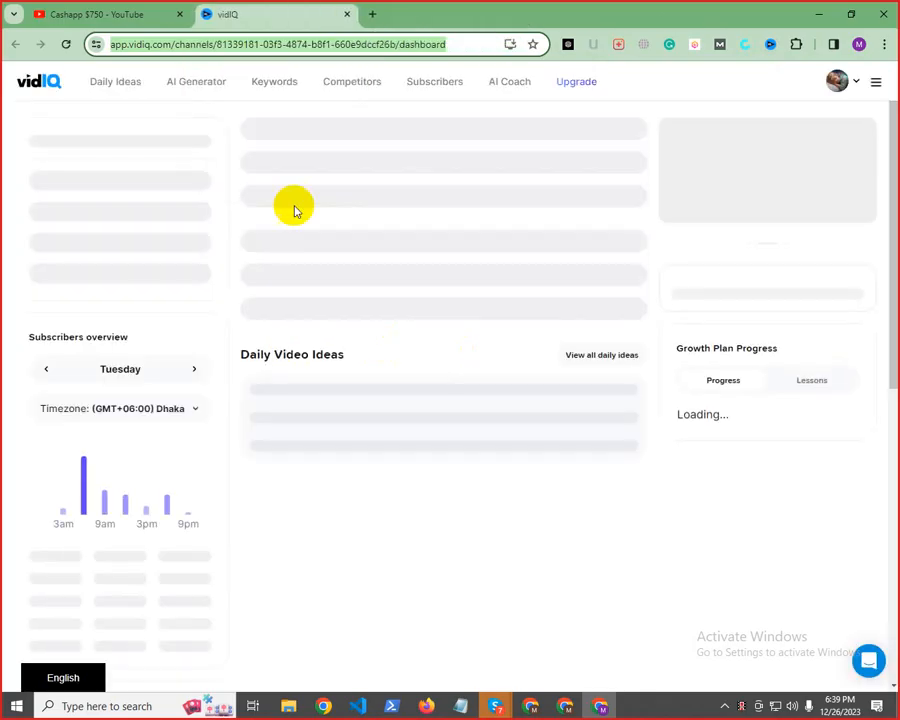
left_click(204, 91)
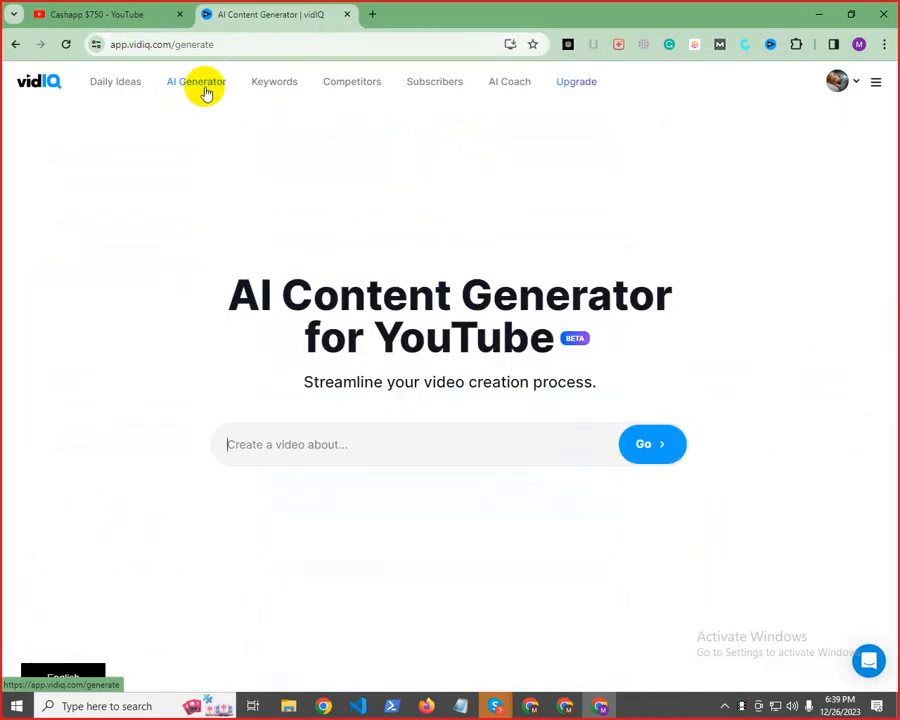
Try to generate YouTube video content from the copied topic "Cashapp $750"
right_click(312, 440)
left_click(366, 252)
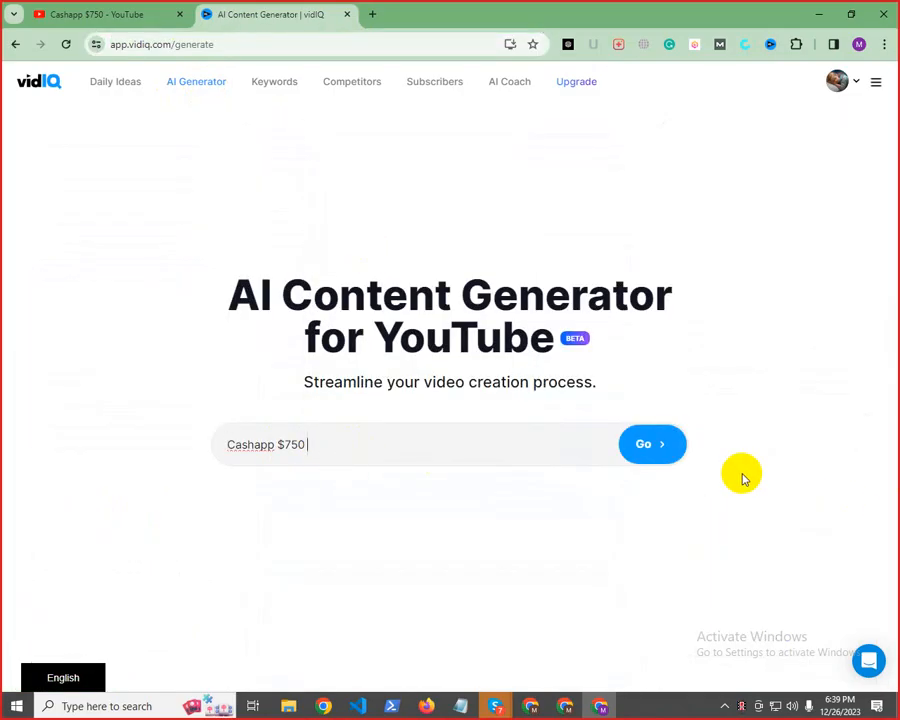
left_click(664, 452)
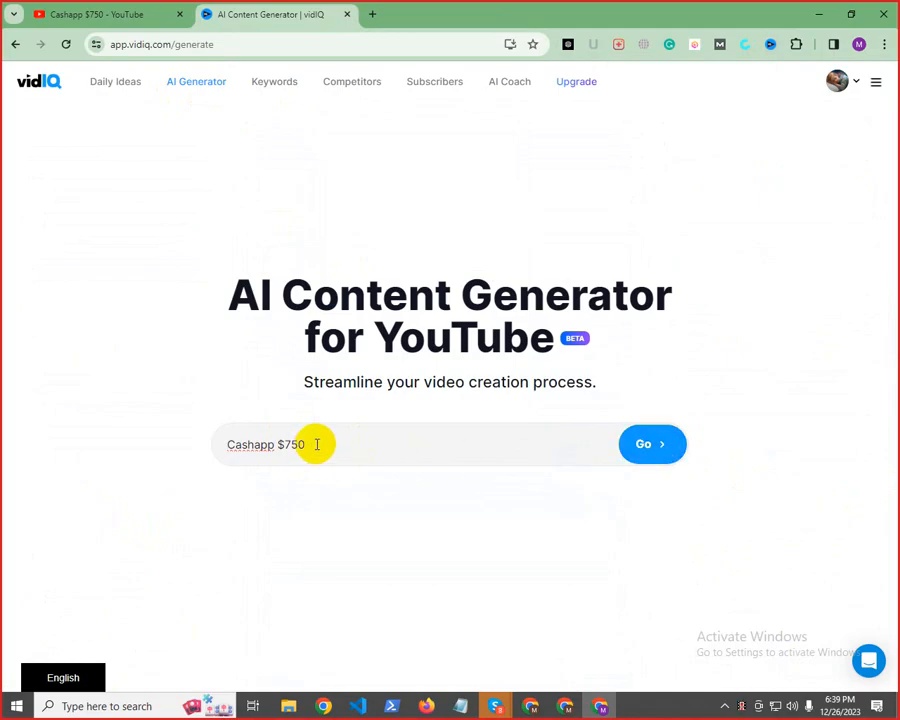
Replace the video topic with "Get $750 Your Cashapp" and generate the content
left_click_drag(314, 442, 79, 450)
type("Get $750 Your")
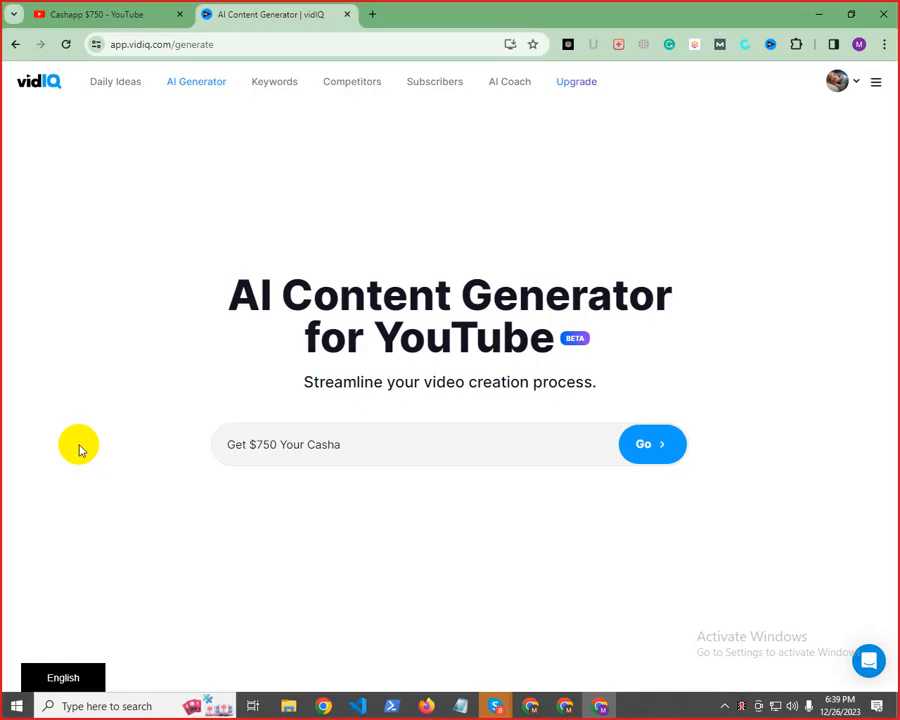
left_click(632, 438)
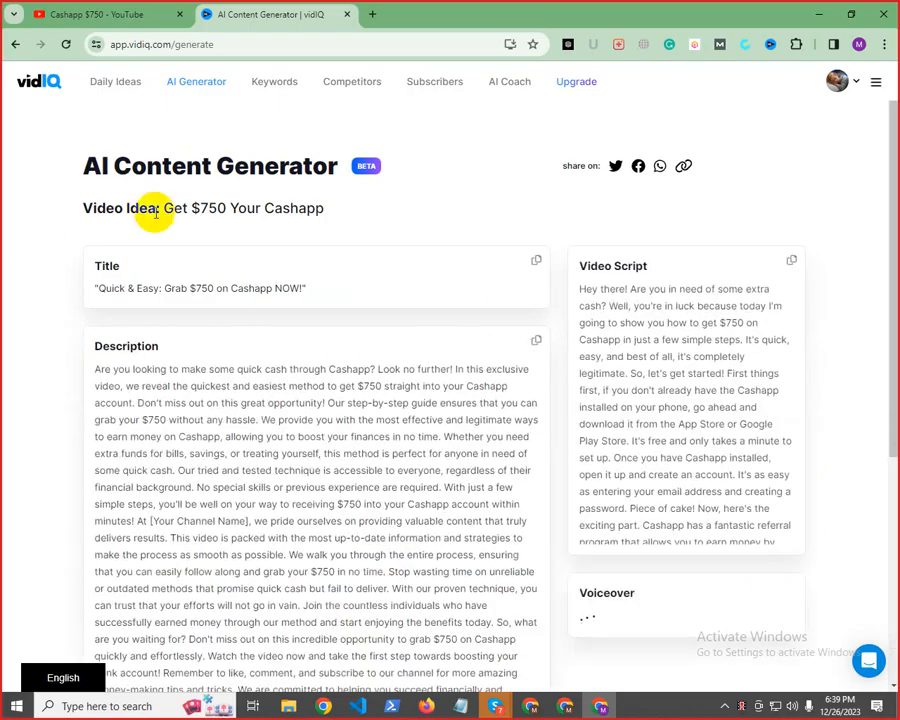
Copy the video idea "Get $750 Your Cashapp" and run a YouTube search for it
left_click_drag(165, 208, 366, 212)
right_click(222, 216)
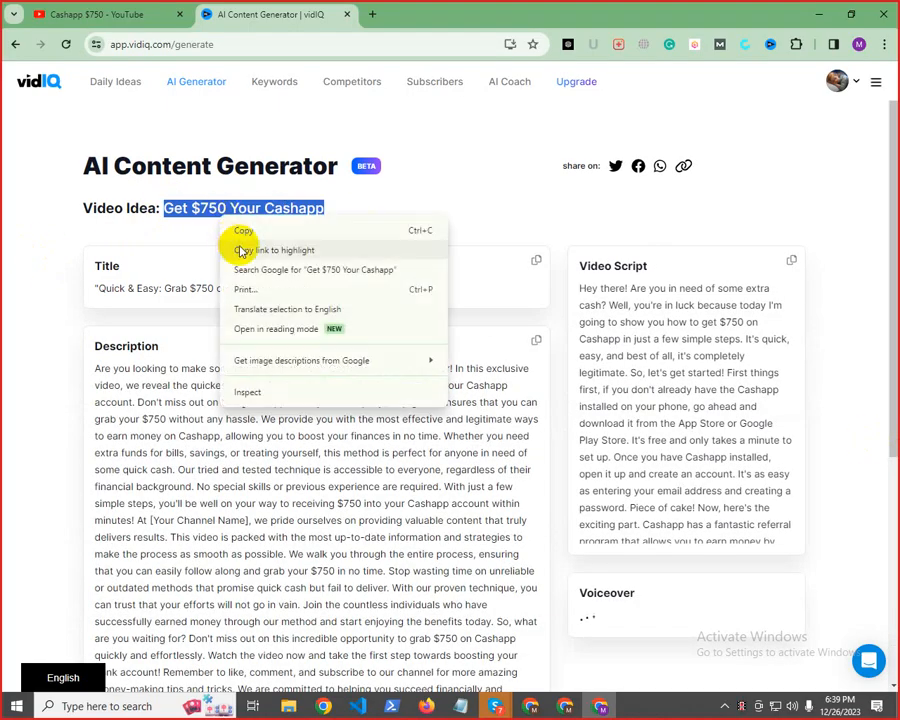
left_click(243, 231)
left_click(95, 14)
left_click(284, 86)
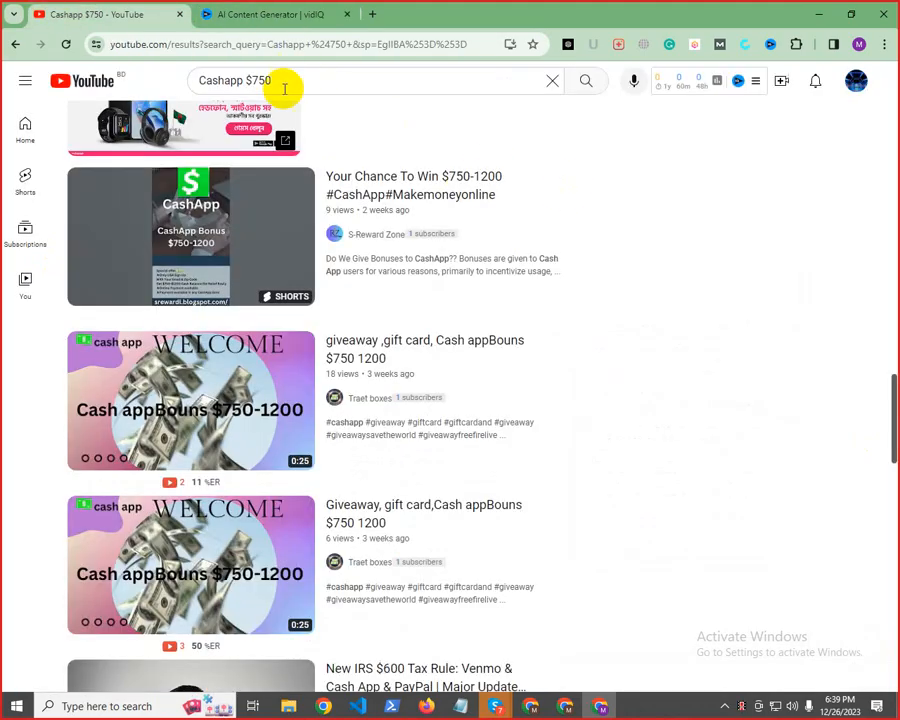
key("ctrl+a")
key("ctrl+v")
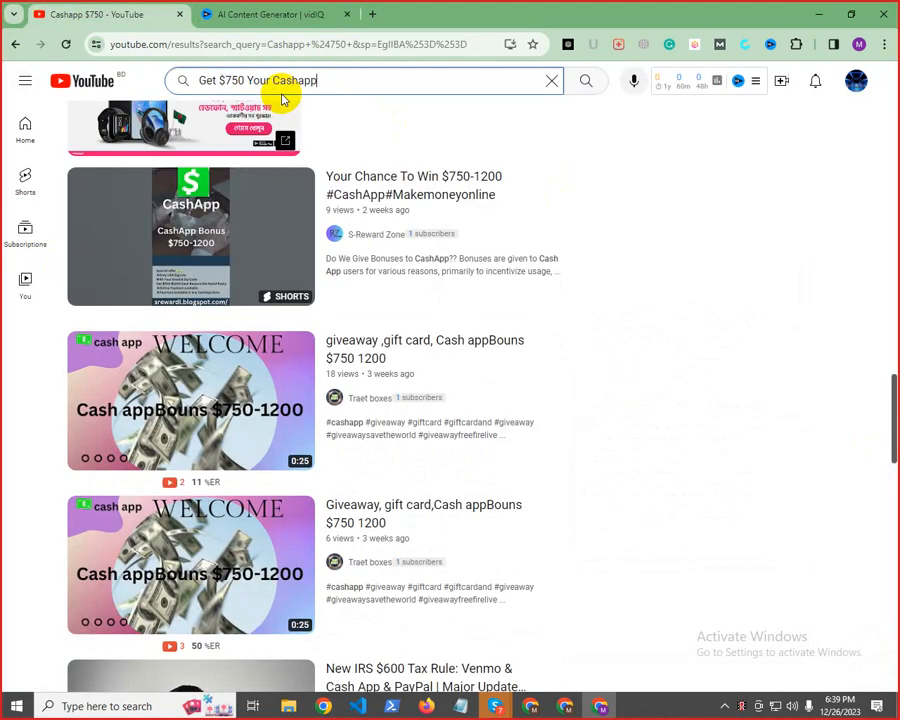
key("Return")
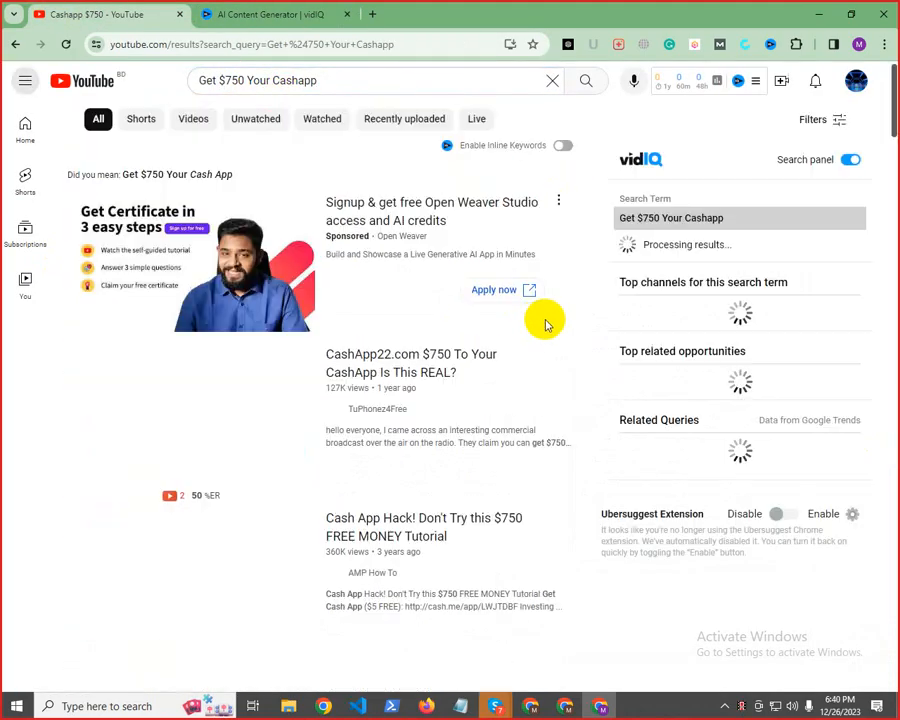
Filter the "Get $750 Your Cashapp" results to videos uploaded this month and browse them
left_click(828, 118)
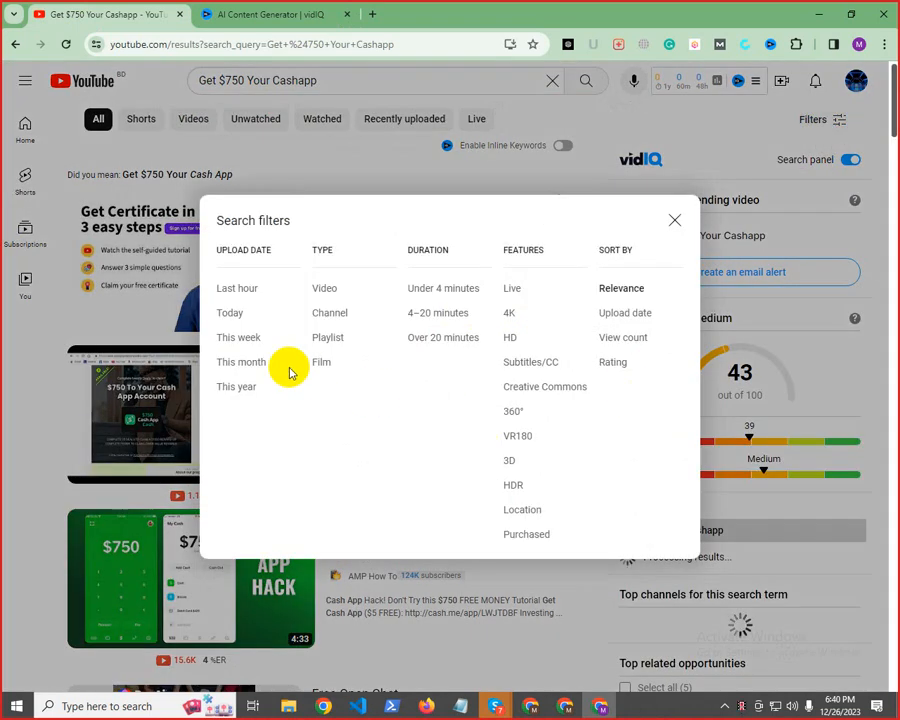
left_click(243, 363)
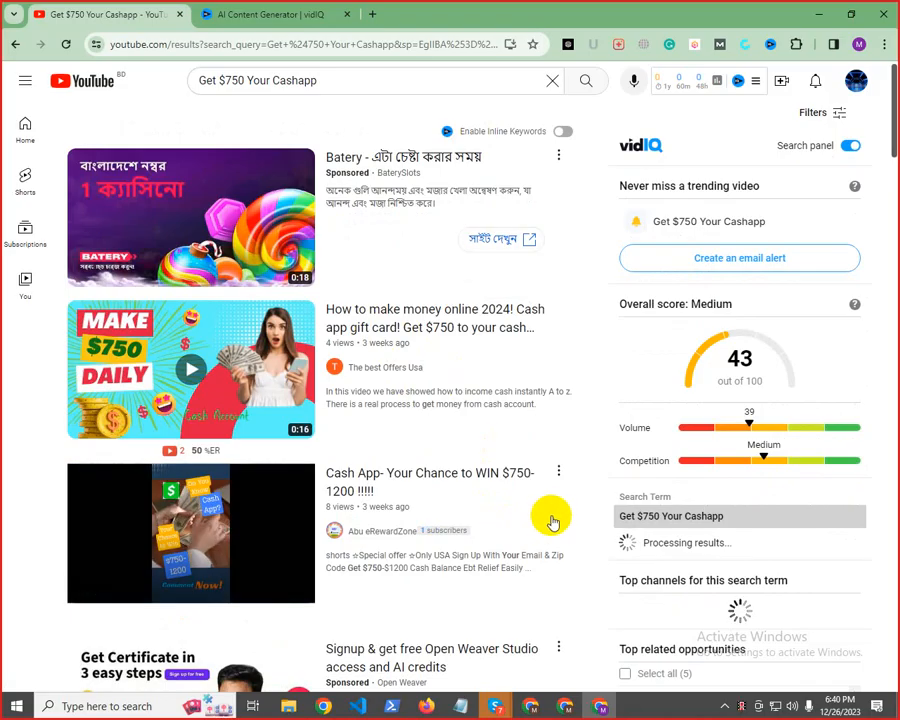
scroll(553, 520, "down", 5)
scroll(558, 518, "down", 5)
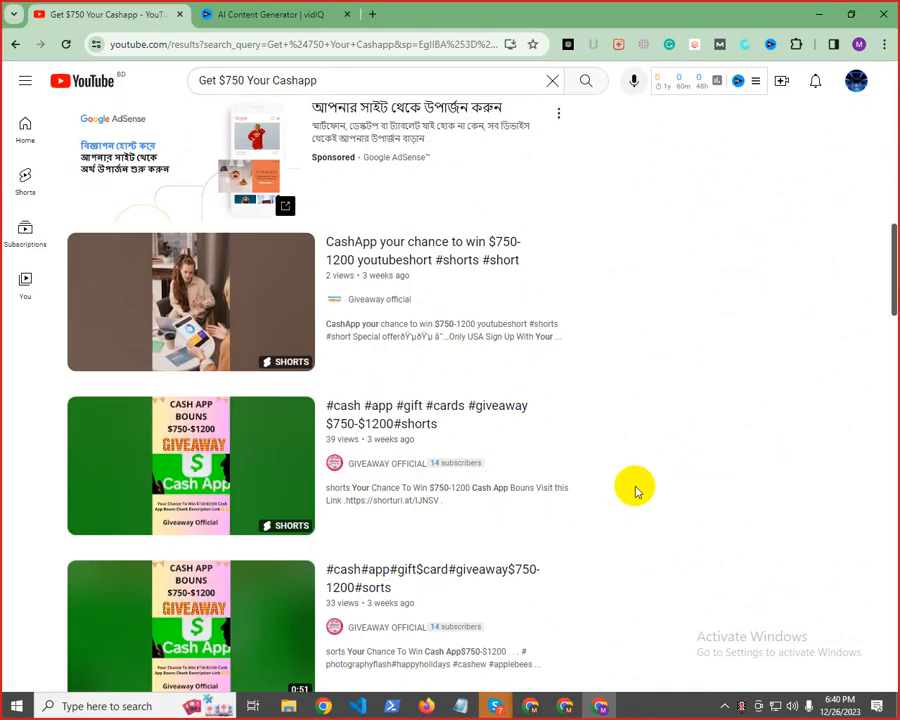
Open the short "CashApp your chance to win $750-1200 youtubeshort", pause it and show its description
mouse_move(438, 267)
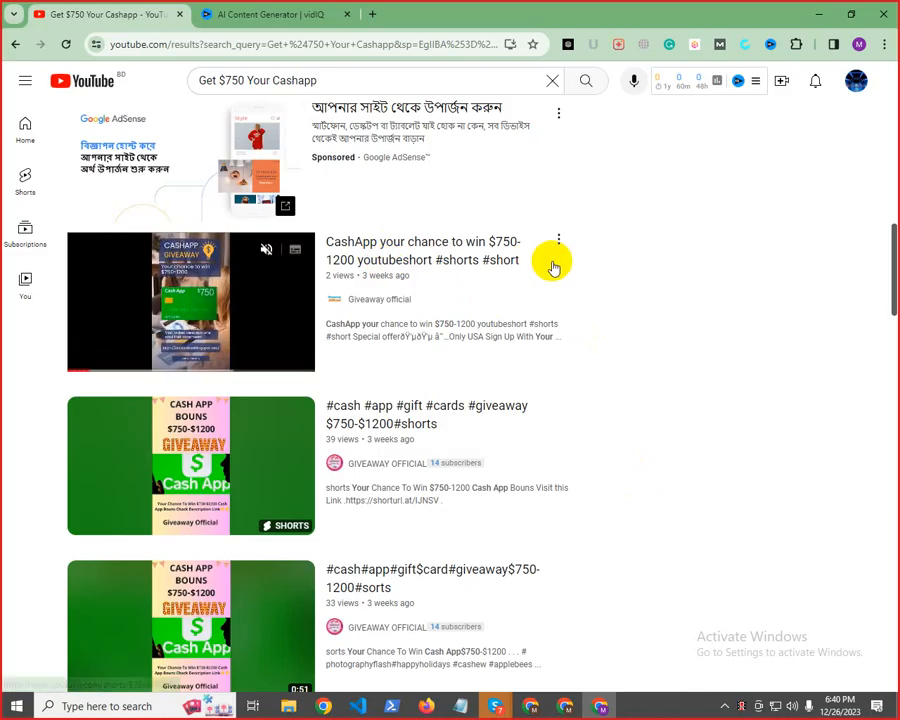
left_click(377, 248)
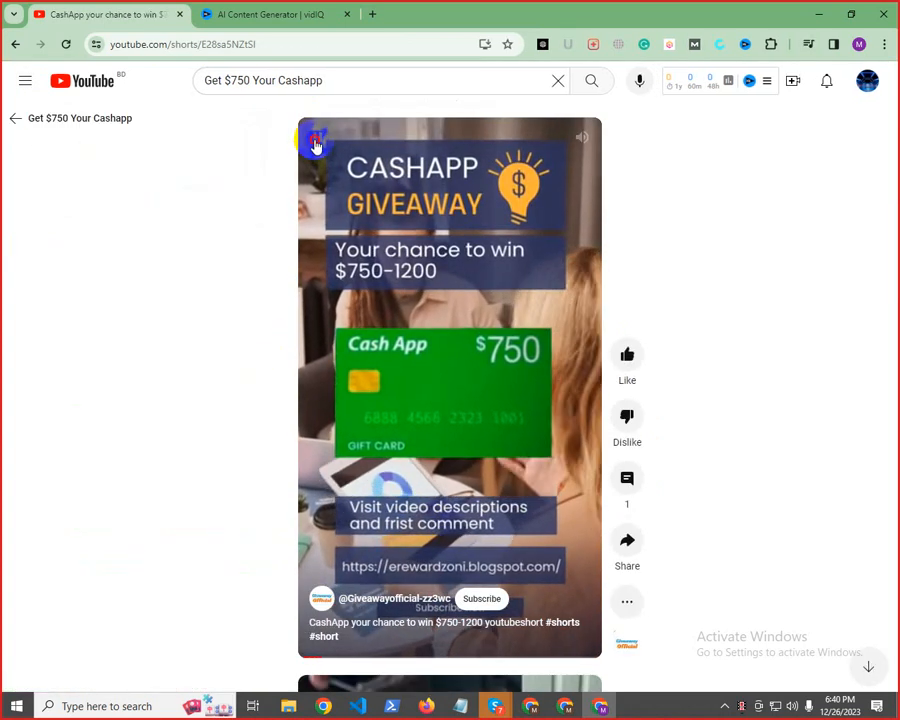
left_click(314, 138)
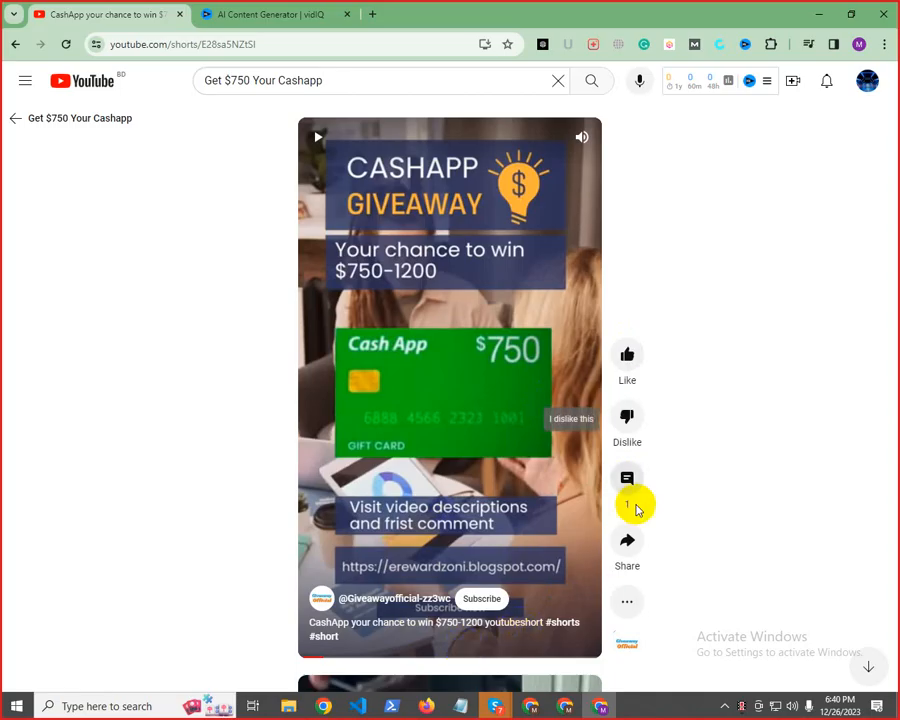
left_click(627, 601)
left_click(653, 441)
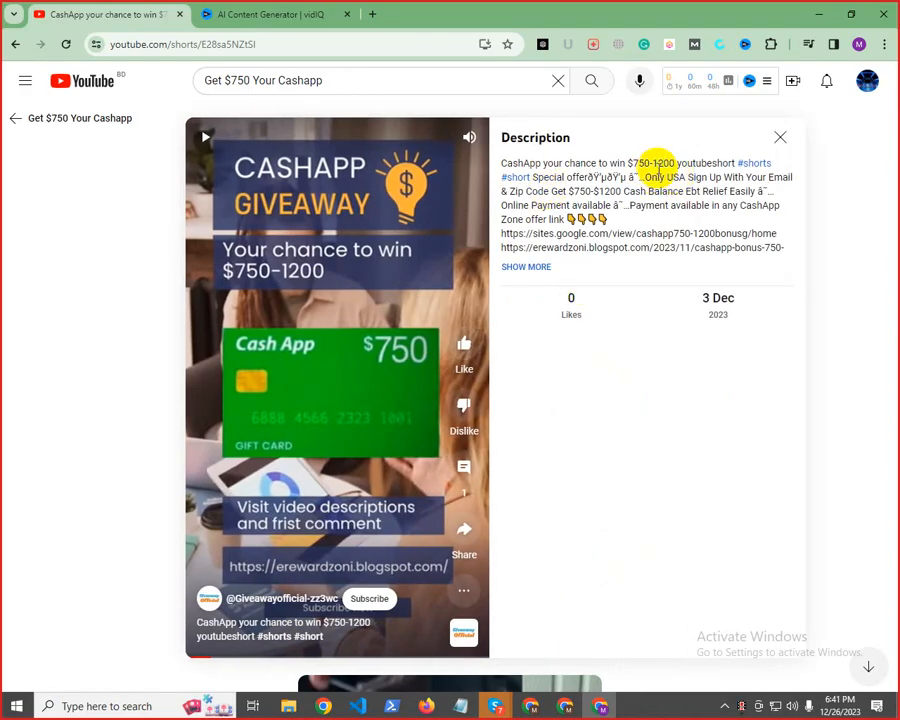
Copy "CashApp your chance to win $750" from the short's description and generate new vidIQ AI content from it
left_click_drag(651, 163, 505, 164)
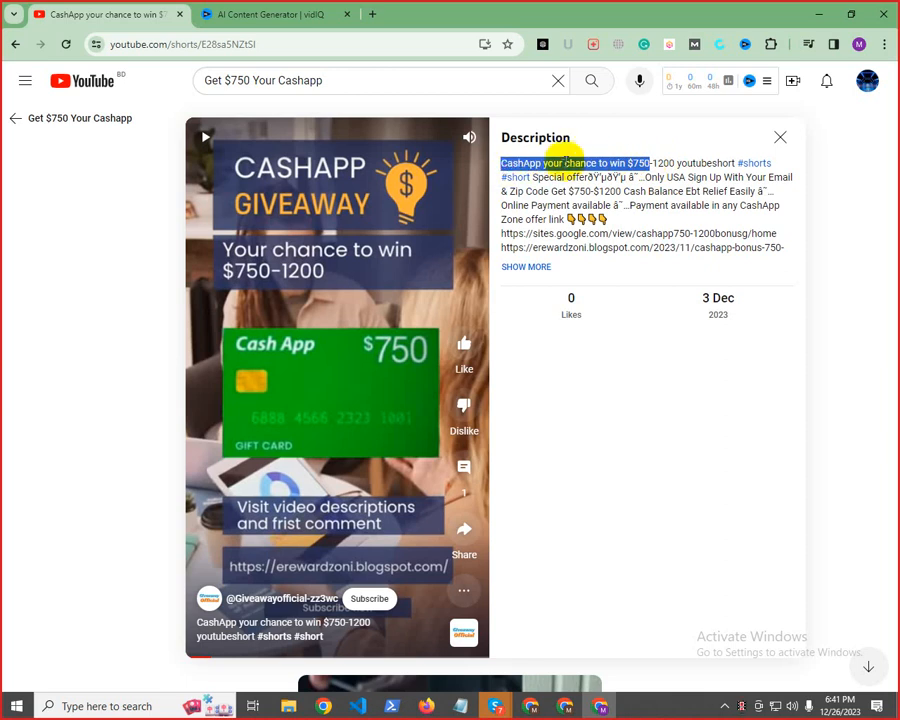
right_click(574, 162)
left_click(592, 176)
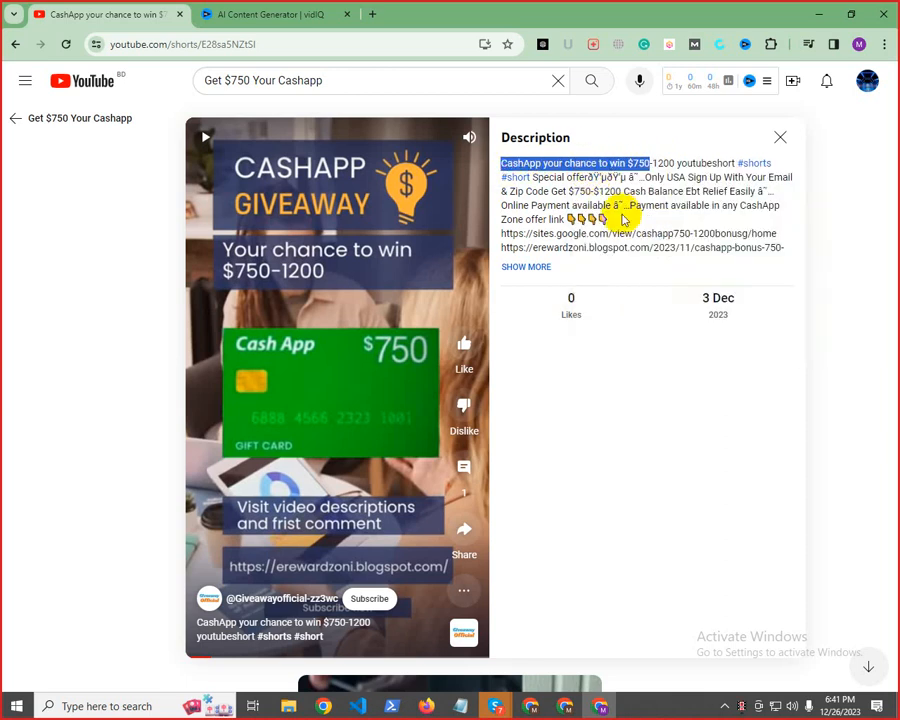
left_click(215, 14)
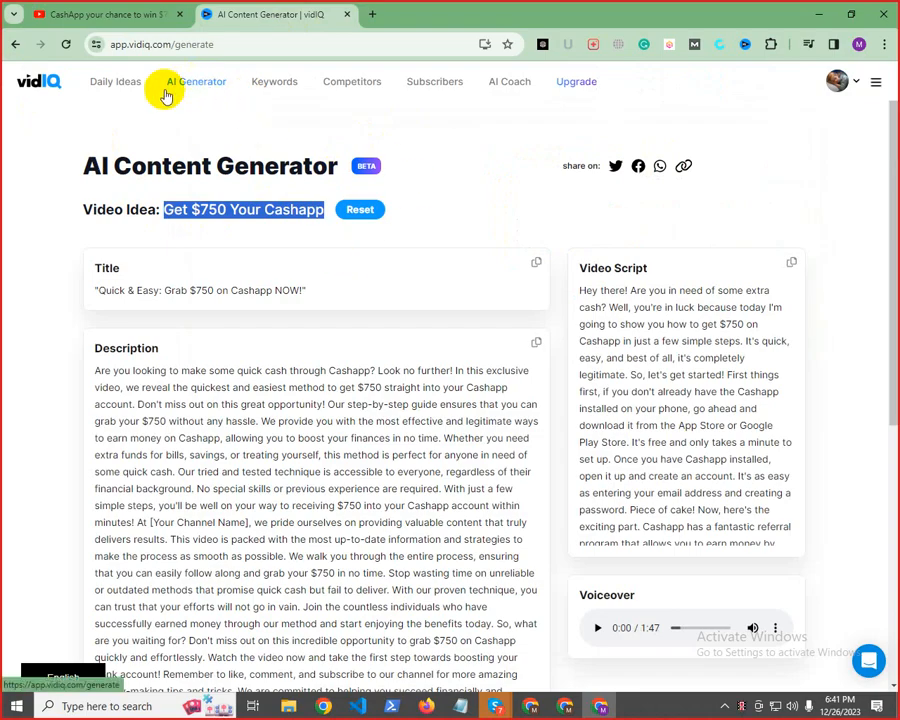
left_click(116, 81)
left_click(220, 88)
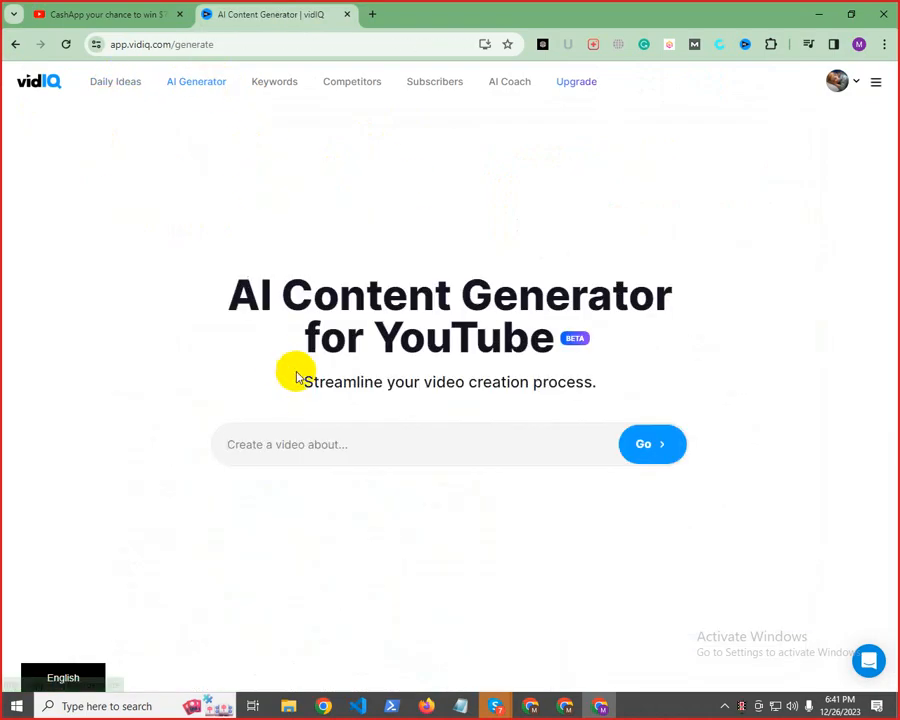
right_click(295, 434)
left_click(319, 245)
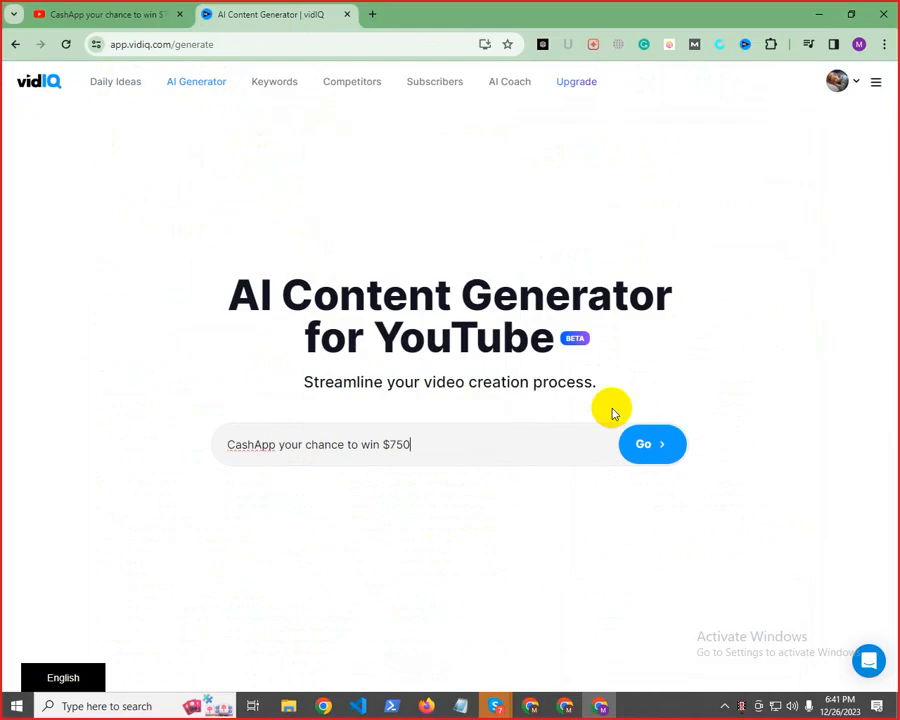
left_click(649, 446)
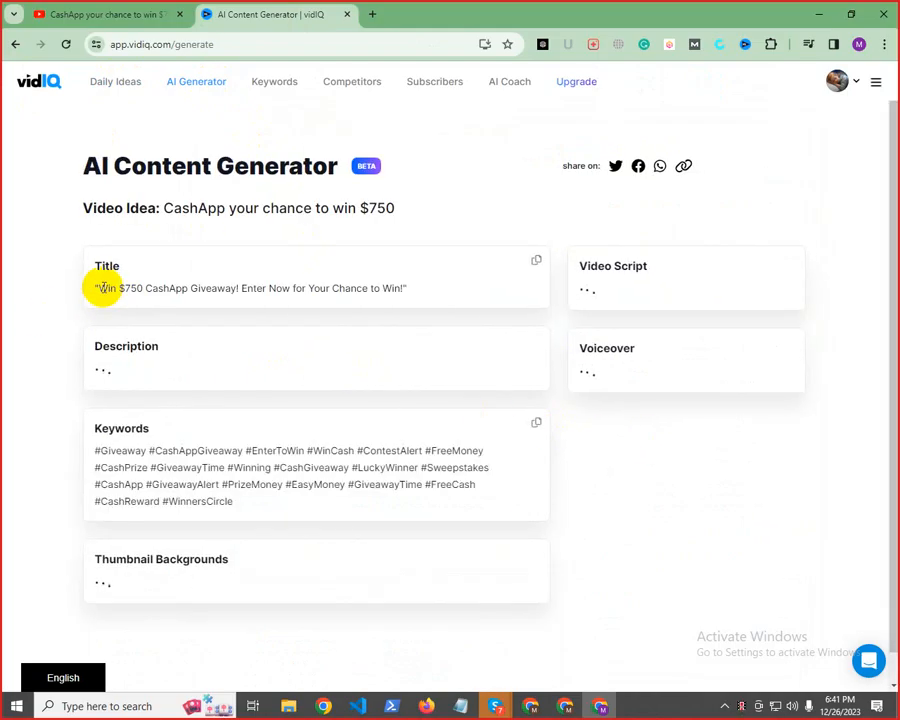
Replace the "Cashapp $750" text in the Notepad note with the label "Title:" copied from the generated content
left_click_drag(98, 288, 404, 289)
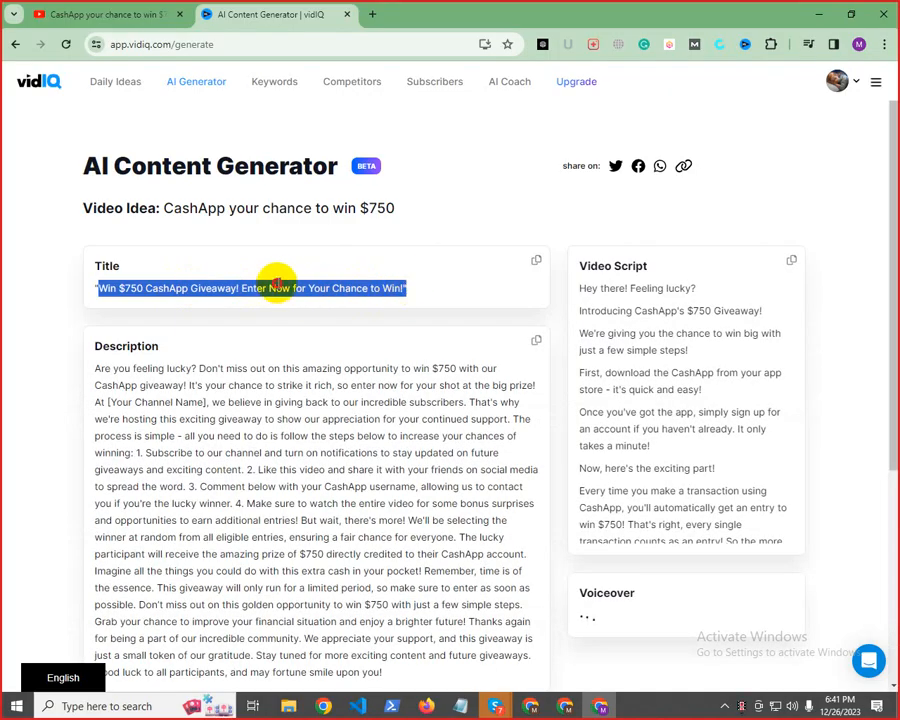
left_click(107, 266)
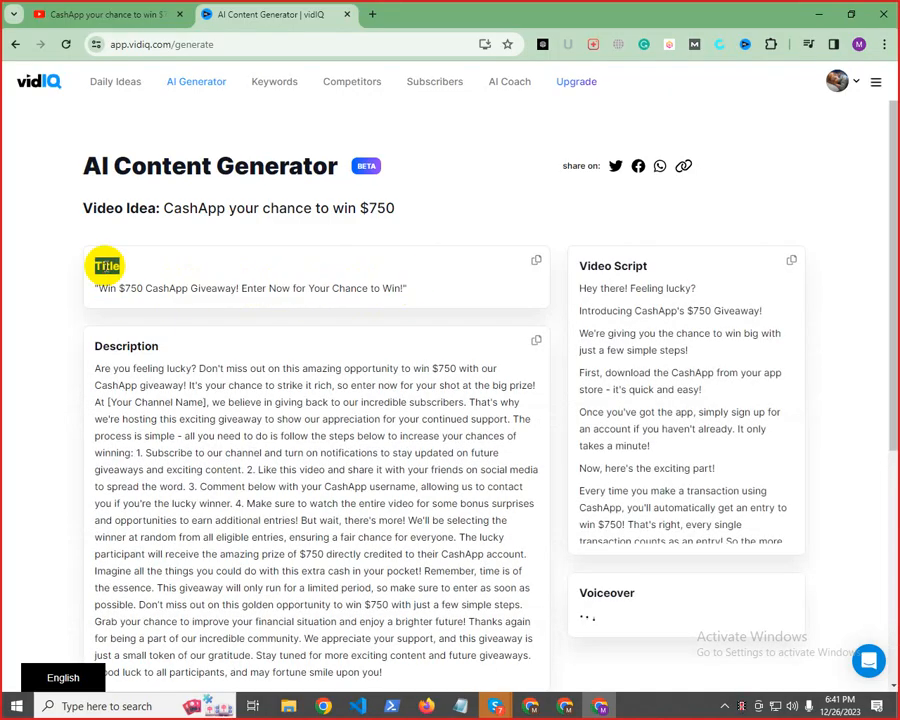
right_click(107, 266)
left_click(128, 281)
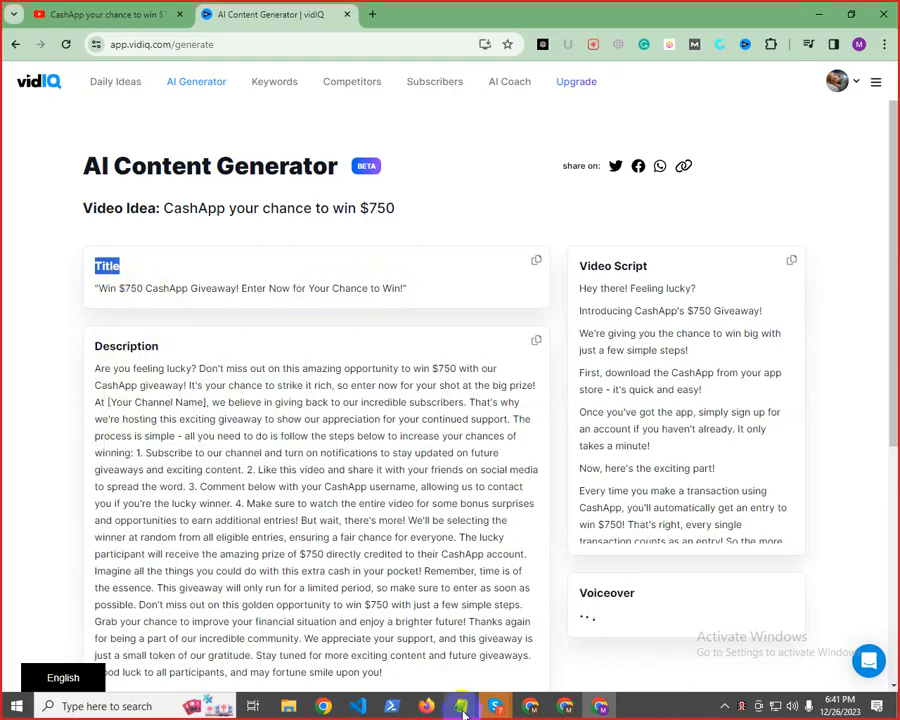
mouse_move(463, 712)
left_click(514, 598)
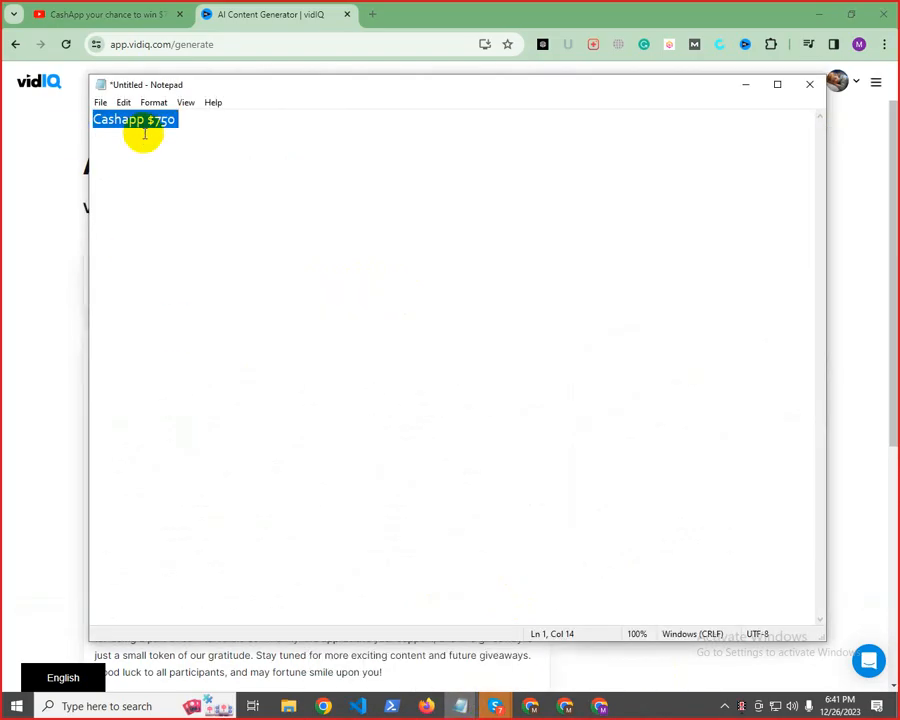
right_click(150, 123)
left_click(184, 183)
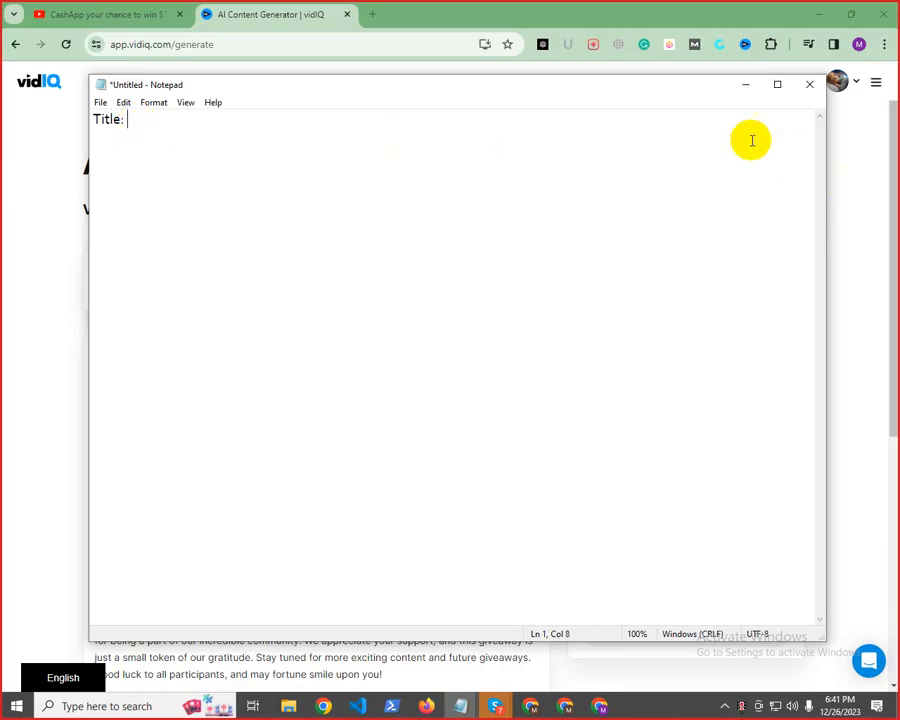
Copy the generated title "Win $750 CashApp Giveaway! Enter Now for Your Chance to Win!" after the note's "Title:" label and start a new line
left_click(750, 86)
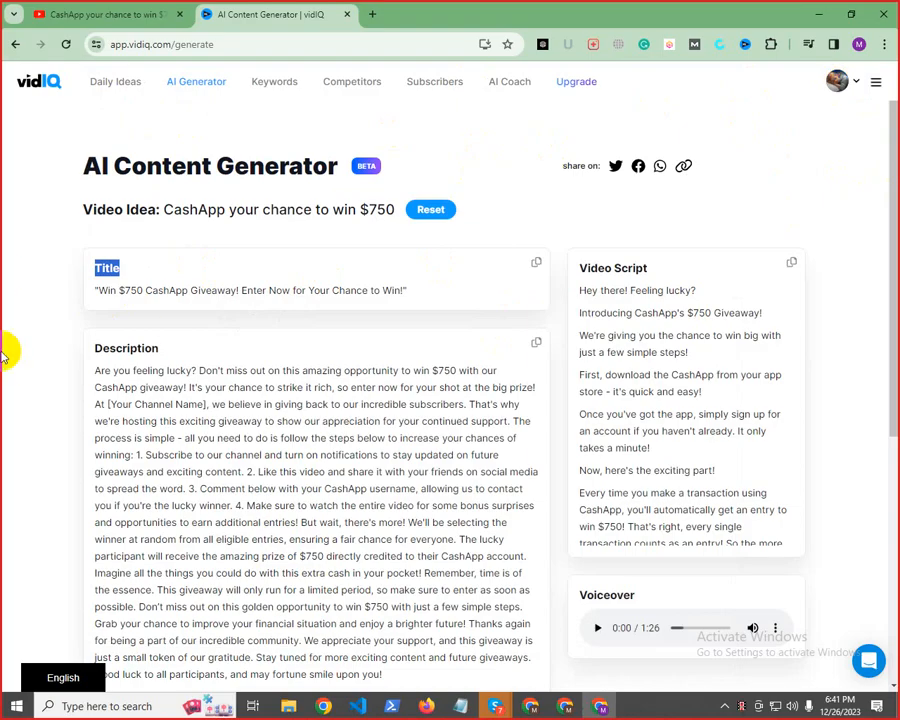
left_click_drag(100, 291, 400, 288)
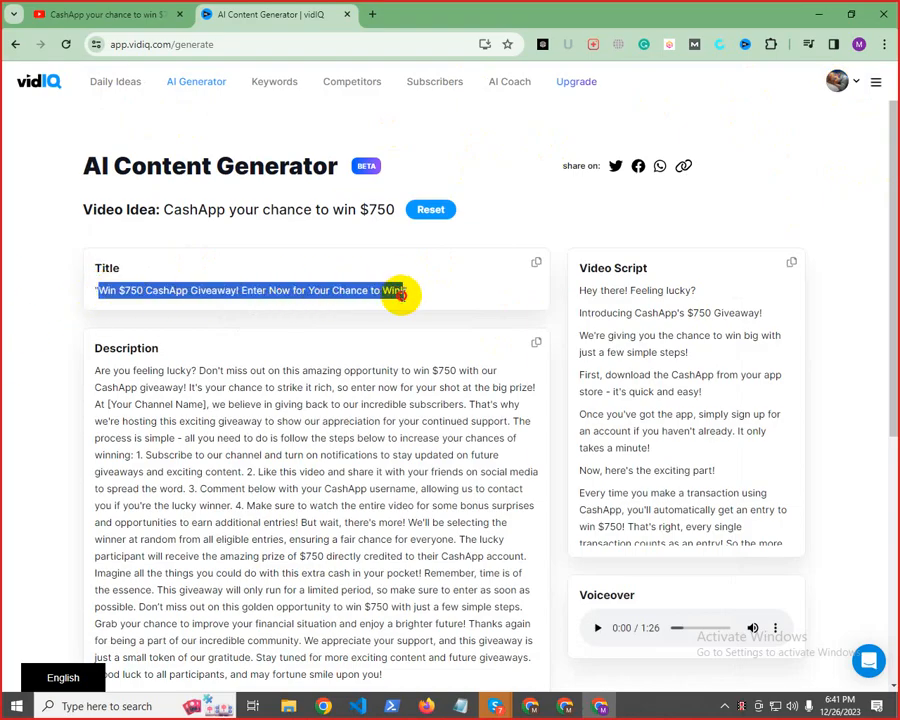
right_click(384, 290)
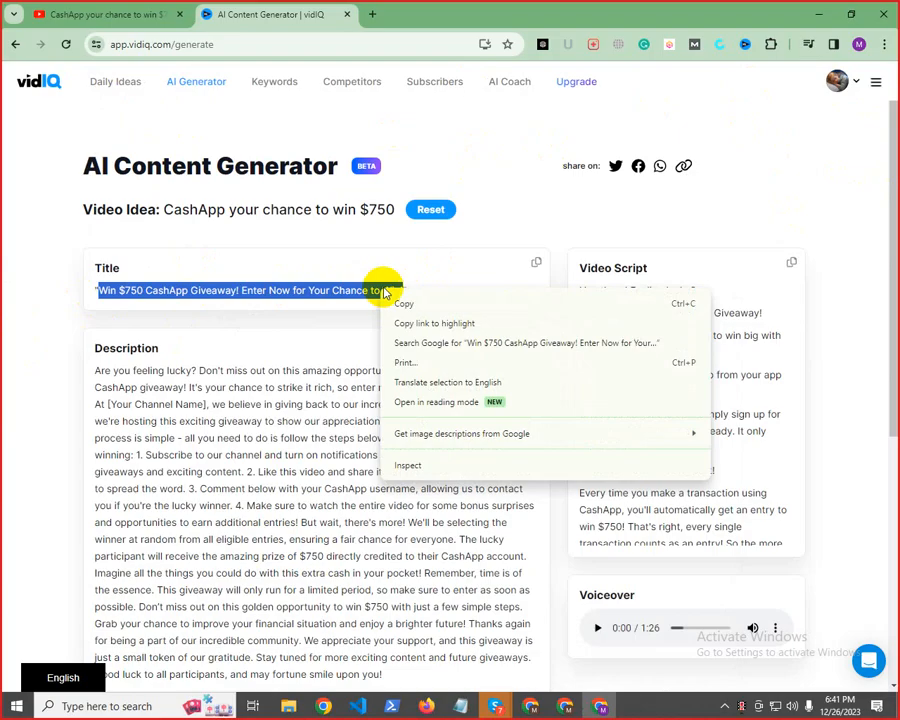
left_click(422, 304)
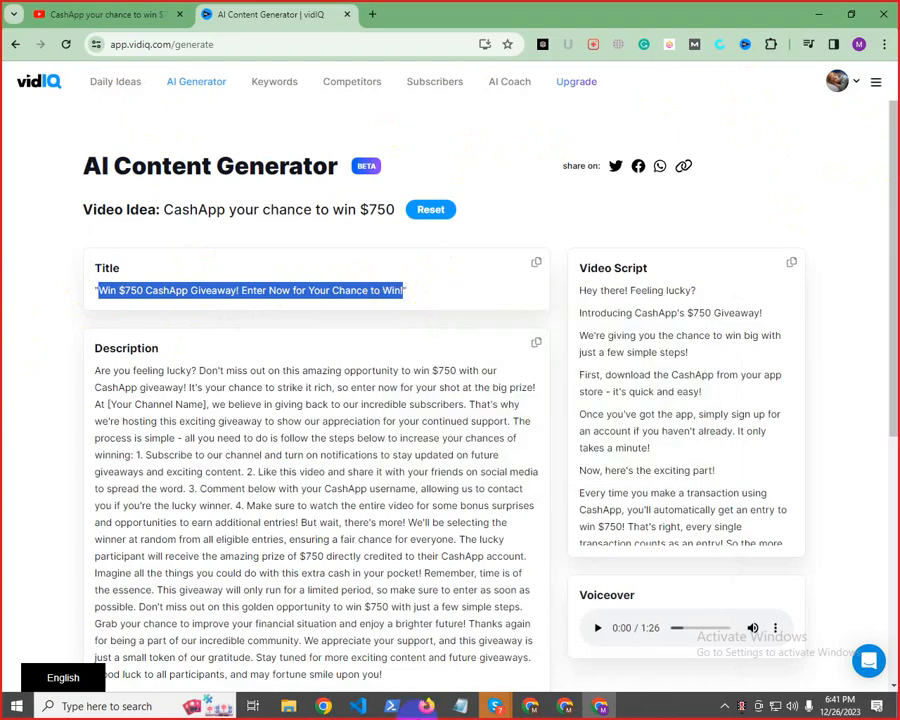
left_click(460, 706)
left_click(520, 634)
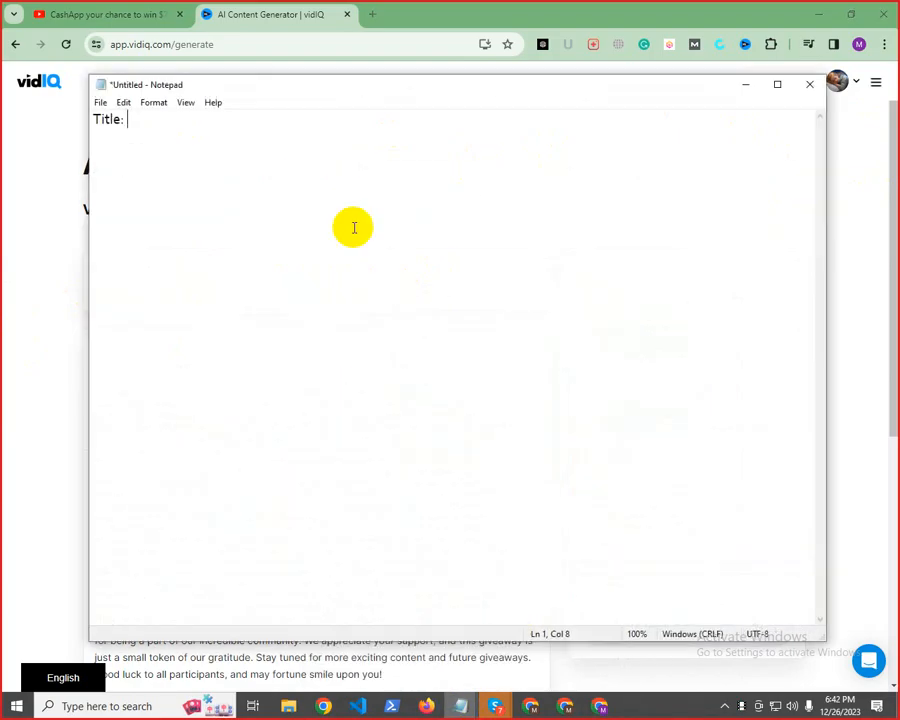
right_click(146, 124)
left_click(158, 184)
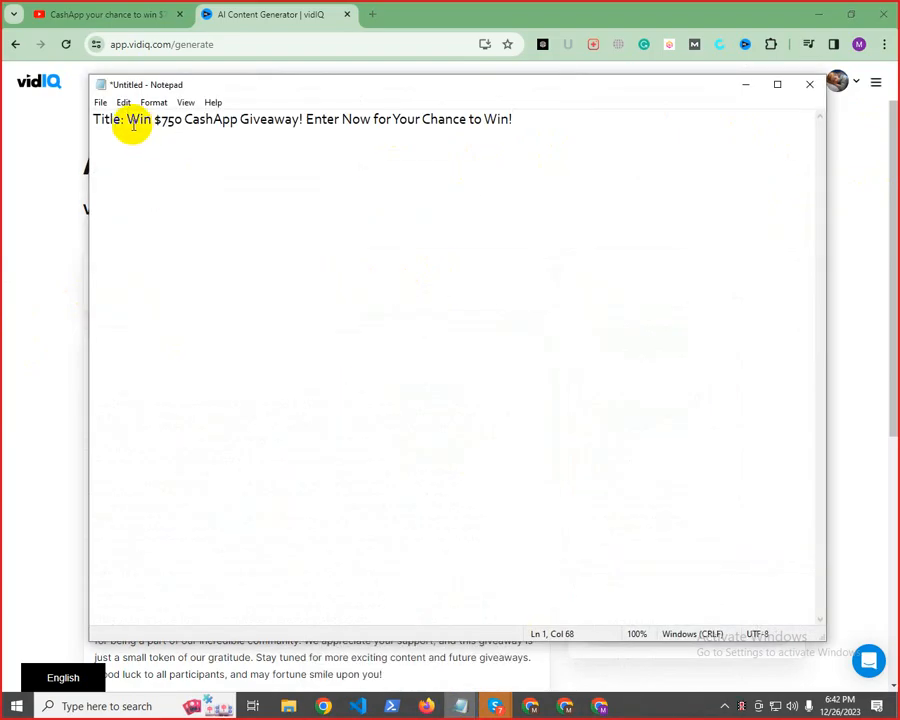
left_click_drag(129, 124, 569, 129)
left_click(551, 127)
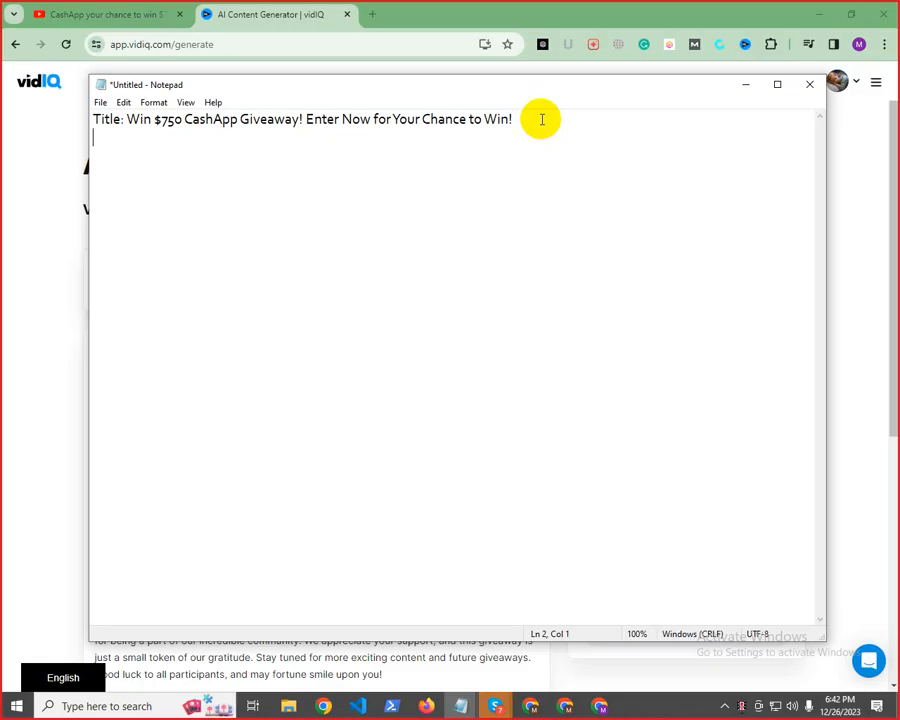
Add the copied "Description" heading with a colon to the Notepad note, one blank line below the title
left_click(4, 362)
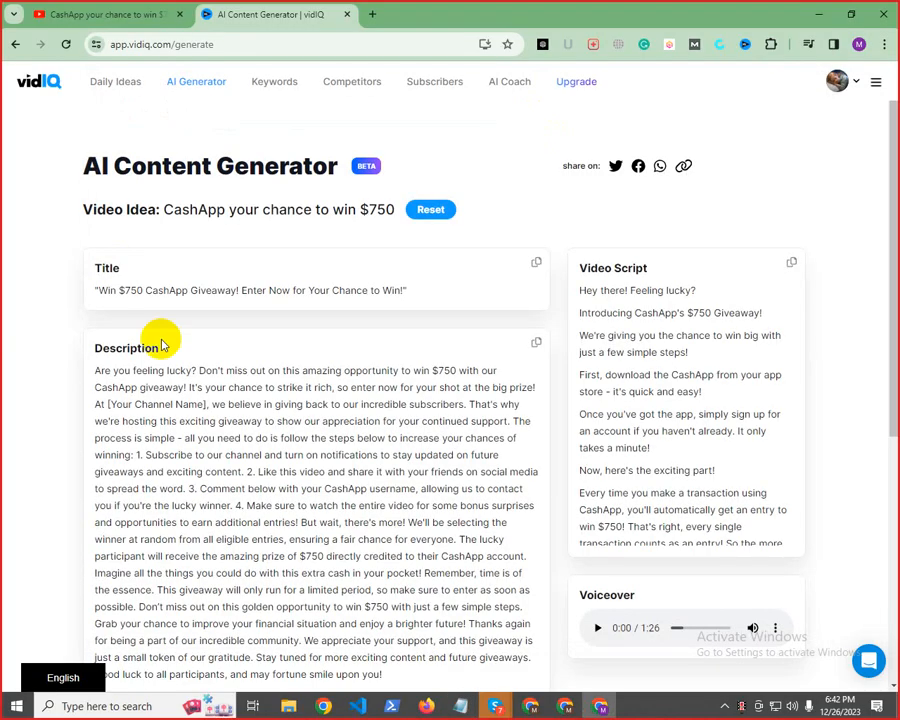
right_click(130, 344)
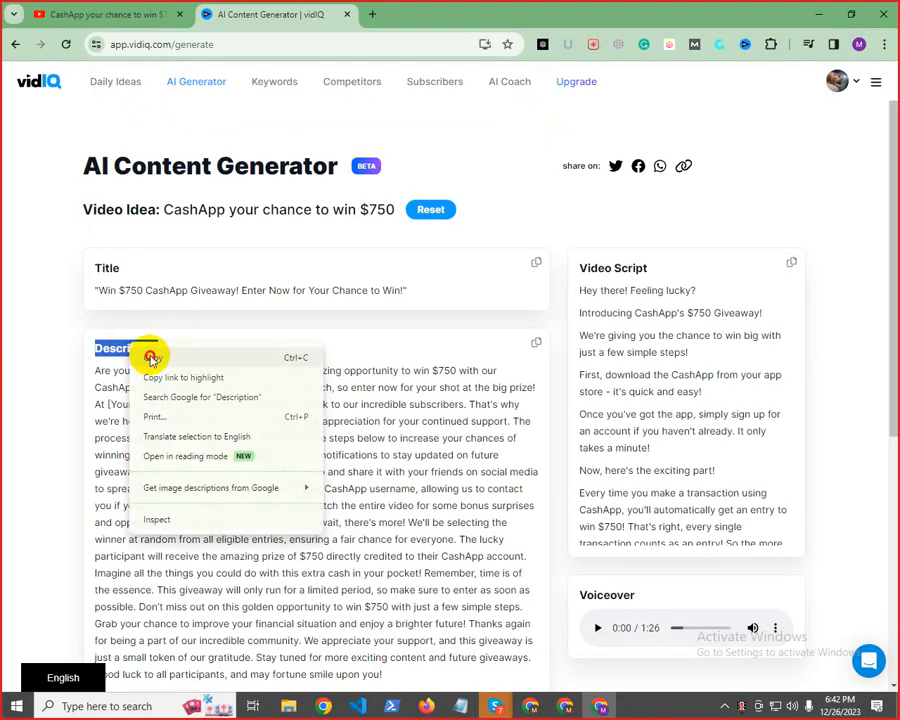
left_click(155, 356)
mouse_move(455, 700)
left_click(560, 618)
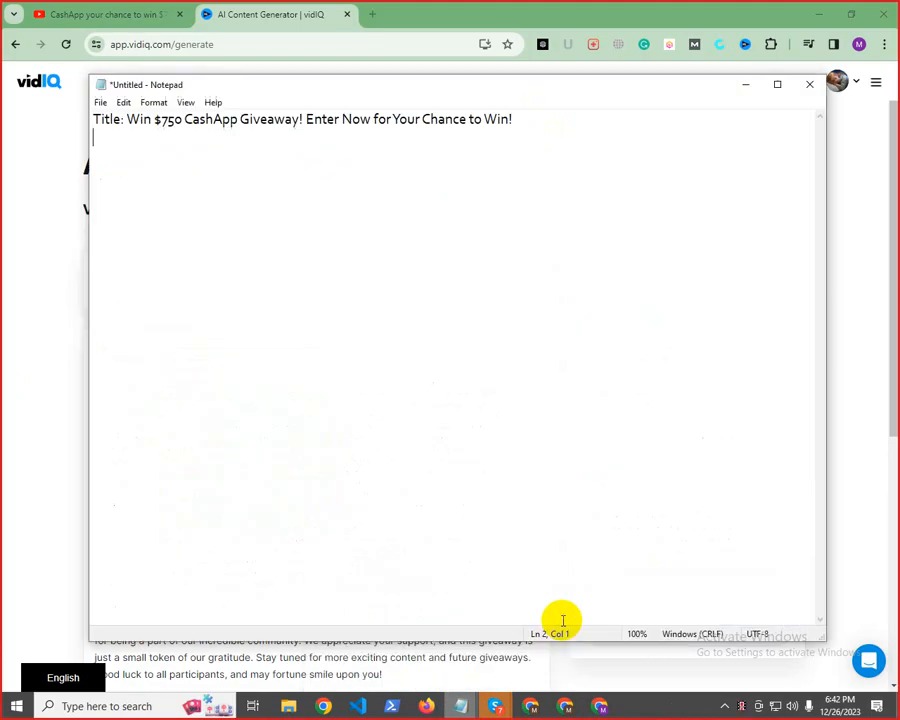
key("Return")
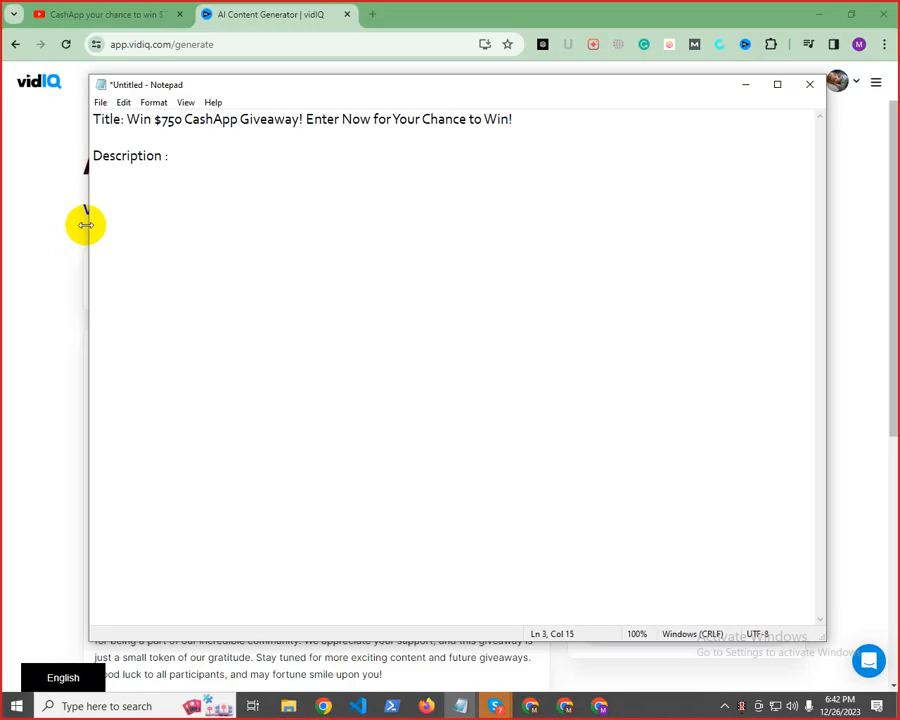
Copy the generated video description into the Notepad note after the "Description :" label
left_click(27, 457)
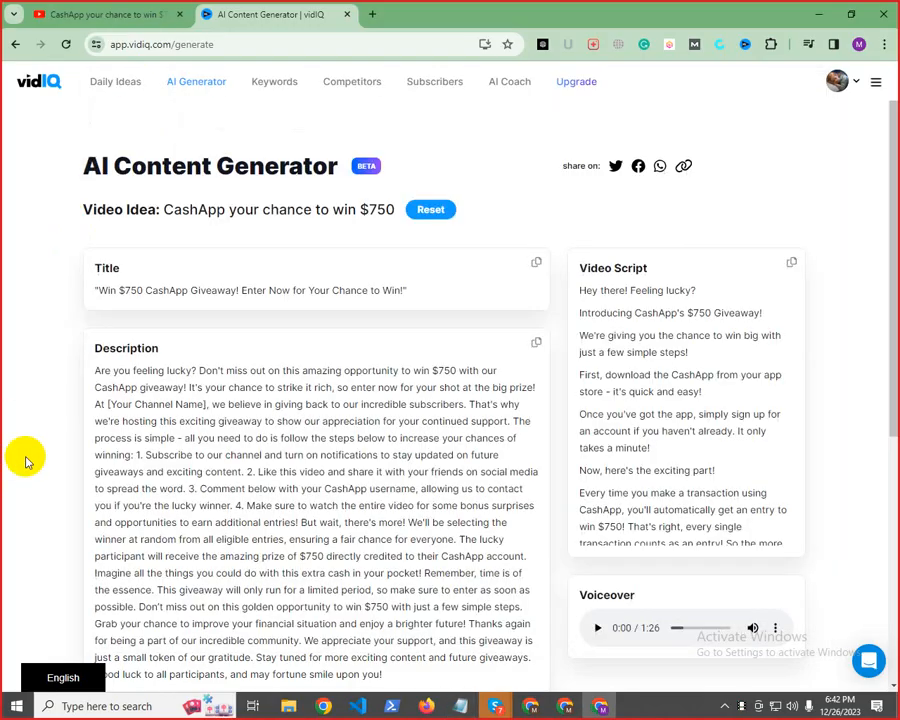
left_click(538, 345)
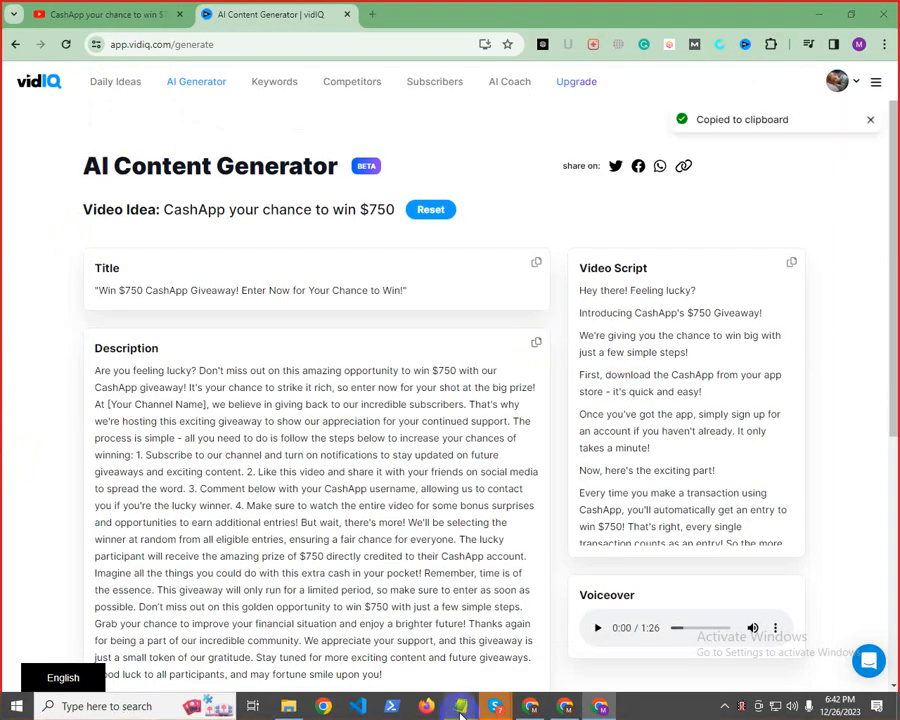
mouse_move(460, 706)
left_click(493, 644)
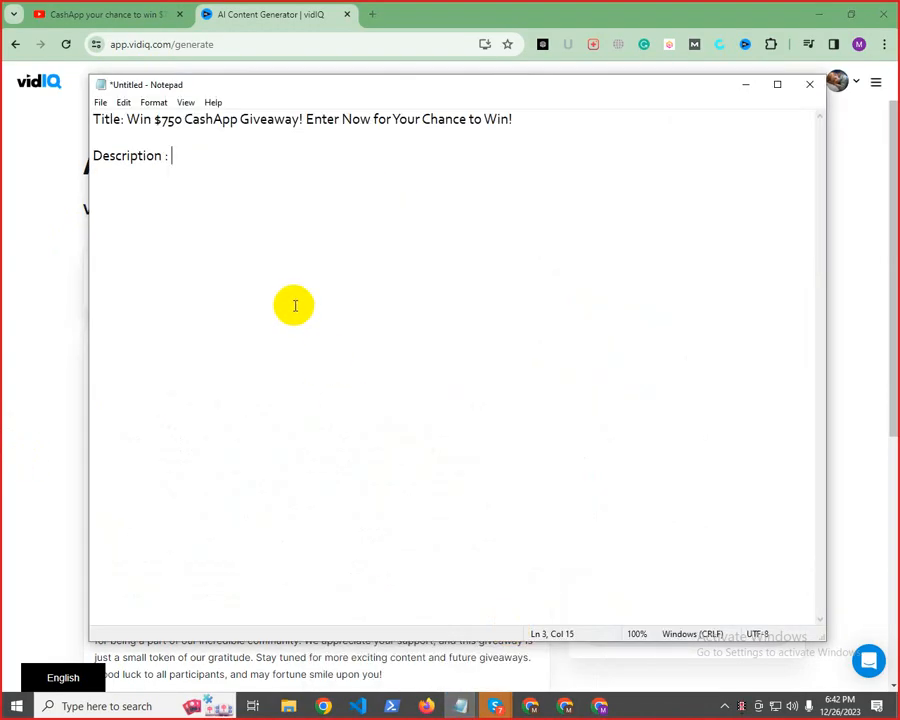
key("ctrl+v")
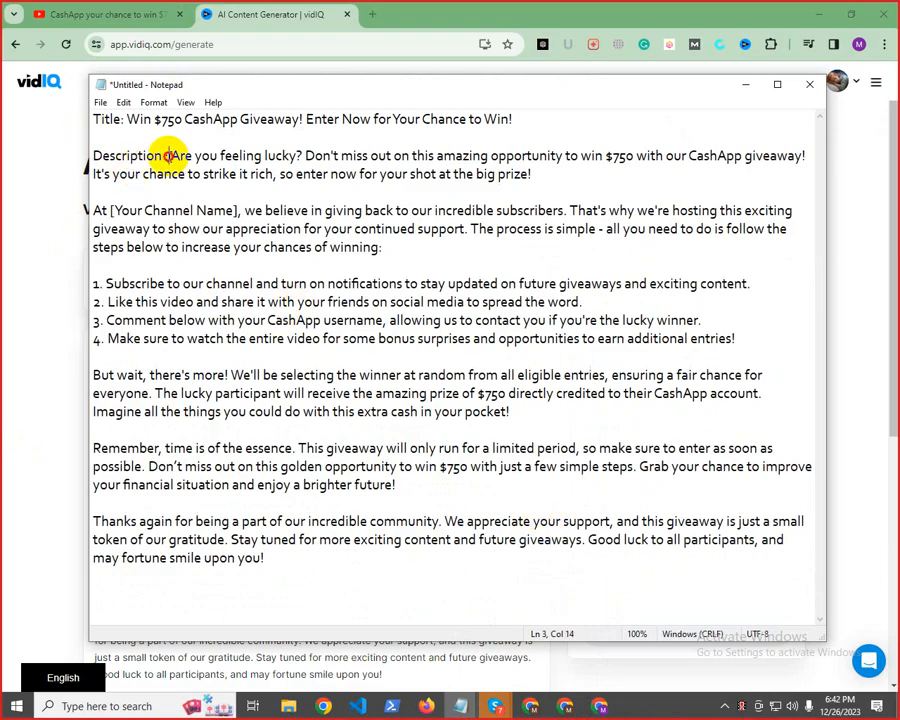
left_click(270, 558)
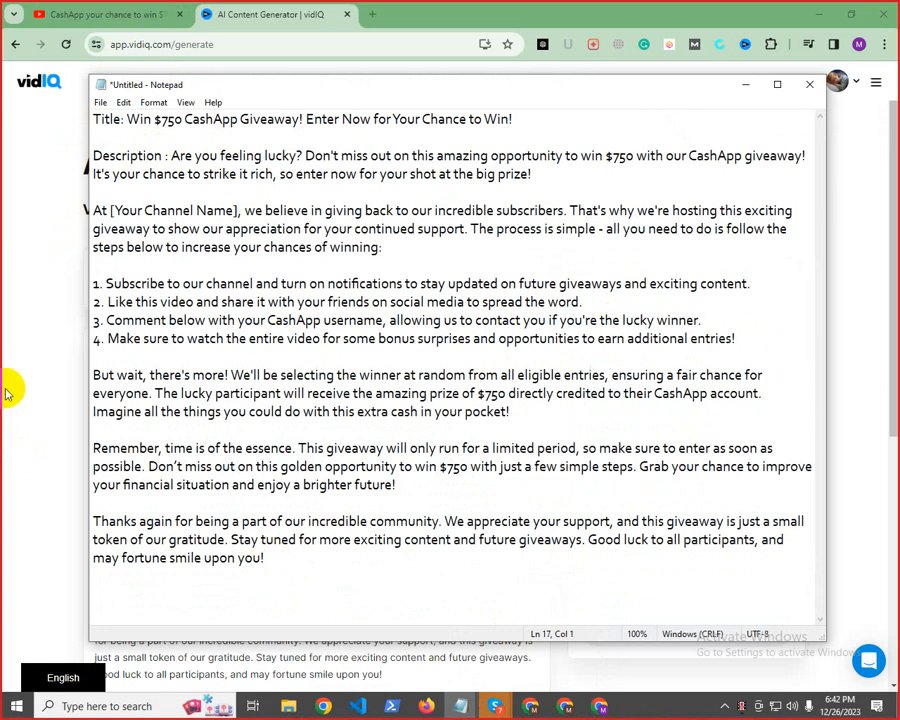
Add a "HashTag:" label below the note's description, followed by the copied vidIQ keywords and a blank line
left_click(10, 272)
scroll(321, 399, "down", 5)
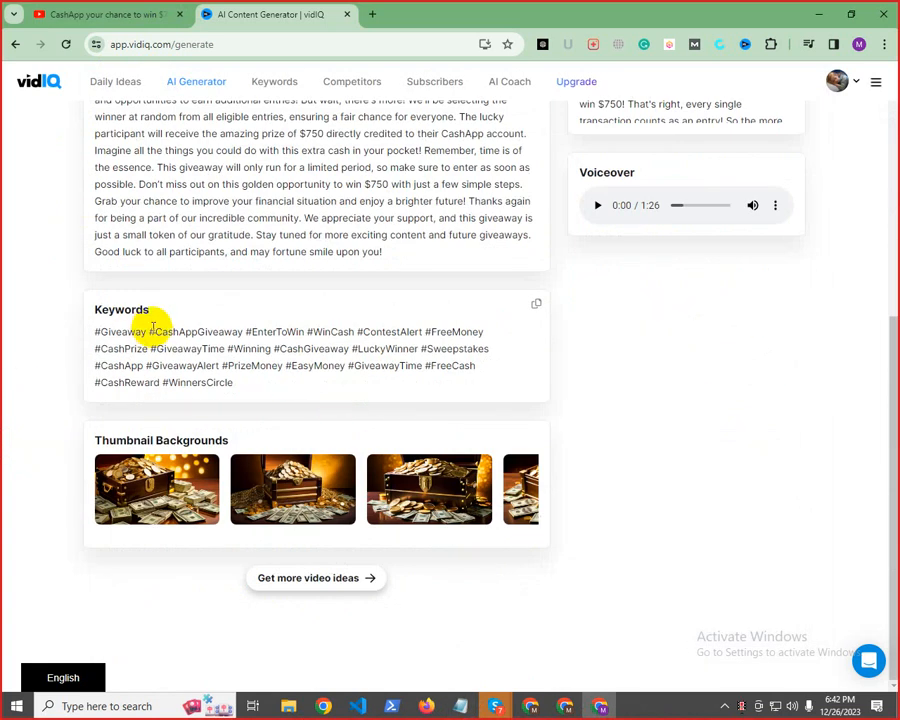
left_click(536, 304)
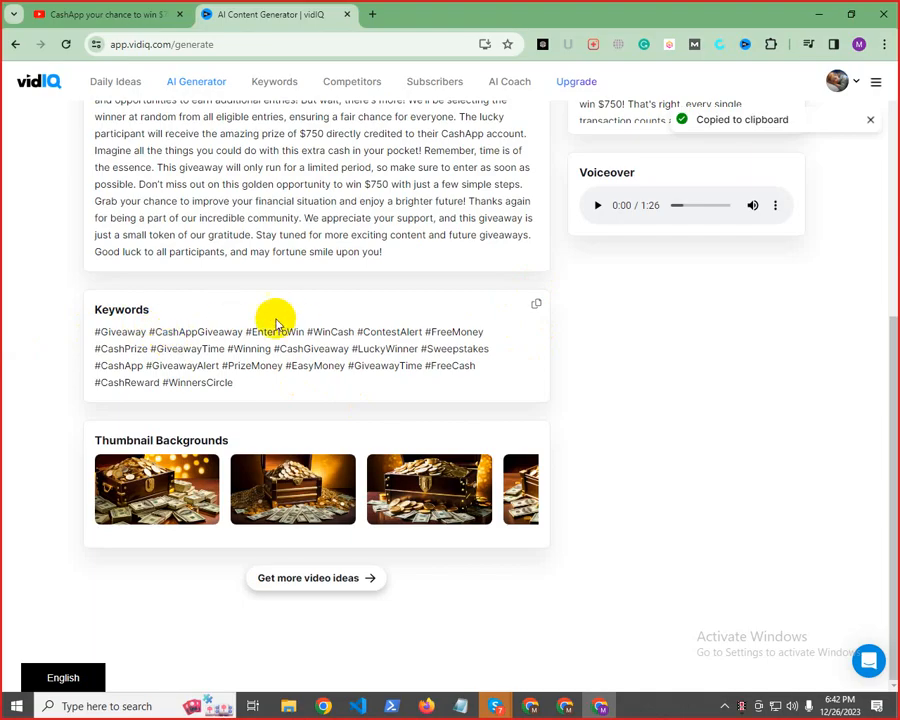
left_click_drag(257, 331, 437, 331)
left_click(466, 331)
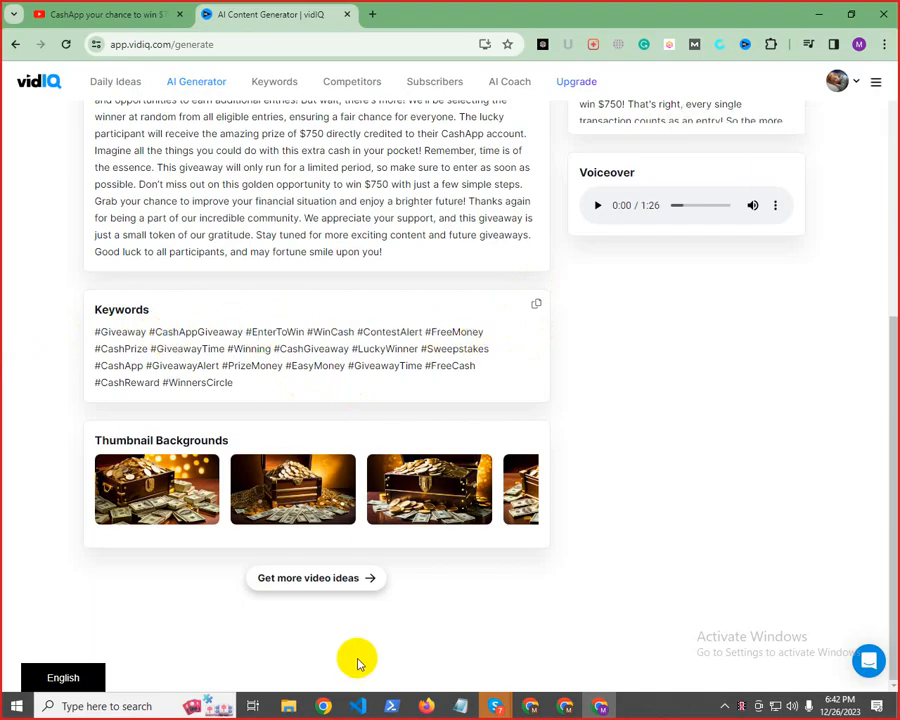
mouse_move(468, 716)
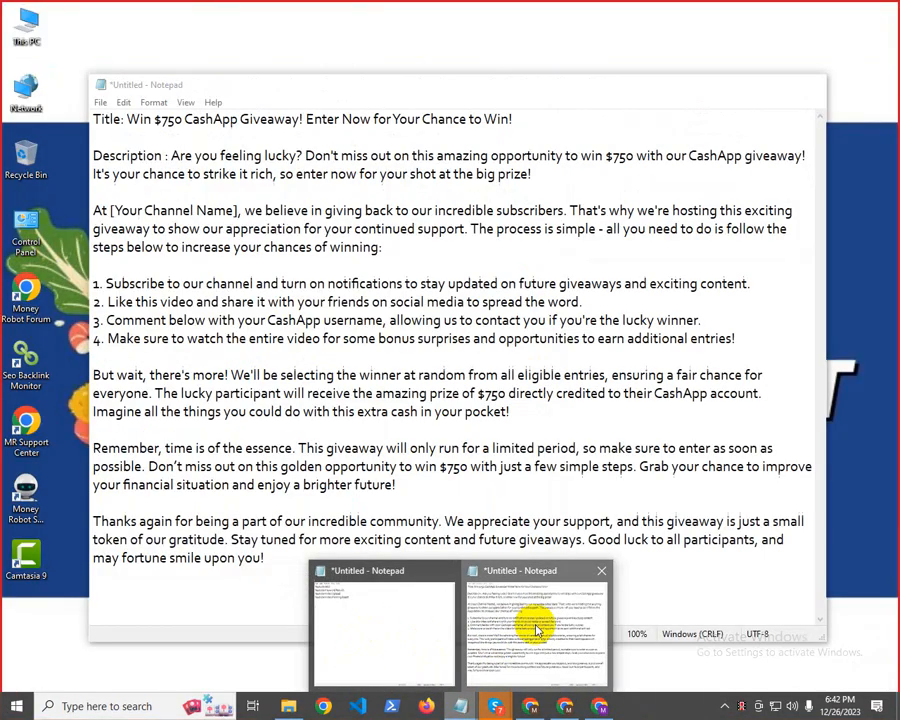
left_click(530, 628)
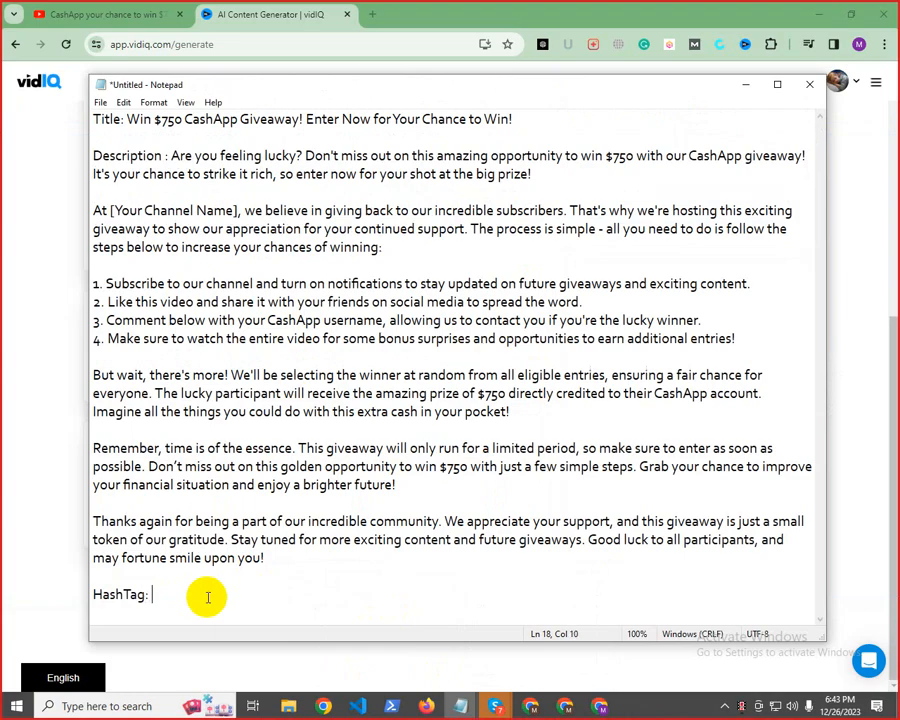
key("ctrl+v")
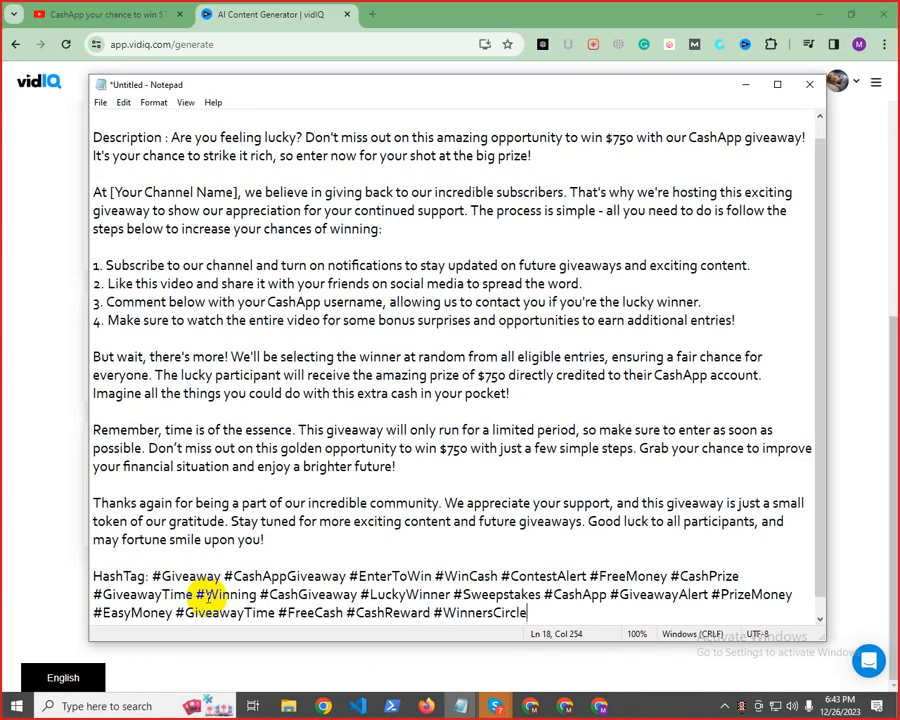
key("Return")
key("Return")
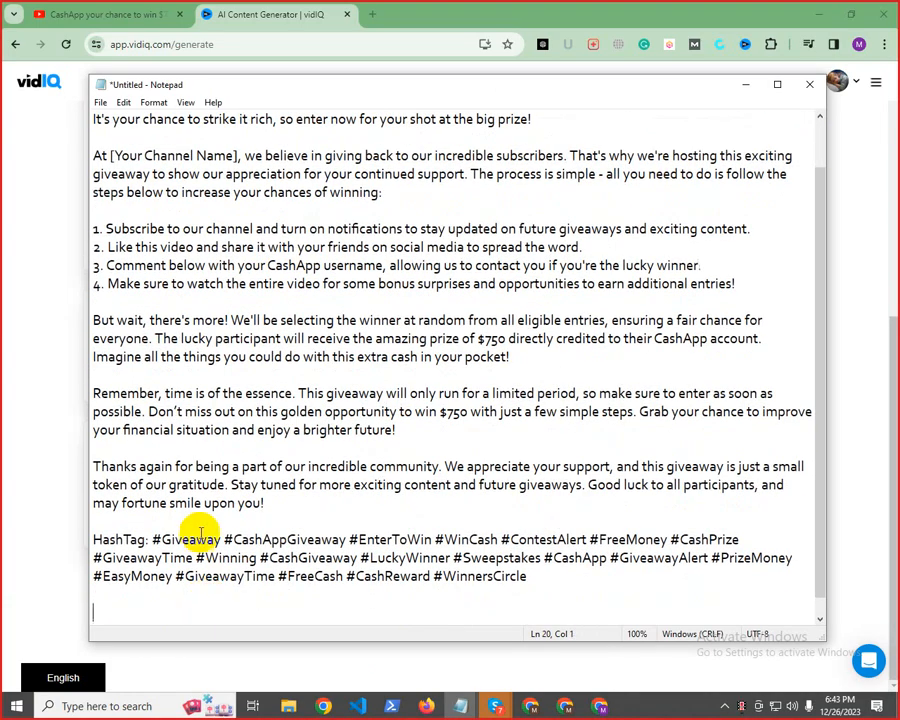
Examine the generated thumbnail backgrounds and the thumbnails of competing videos in the YouTube results for "Get $750 Your Cashapp"
left_click(8, 435)
scroll(687, 537, "up", 5)
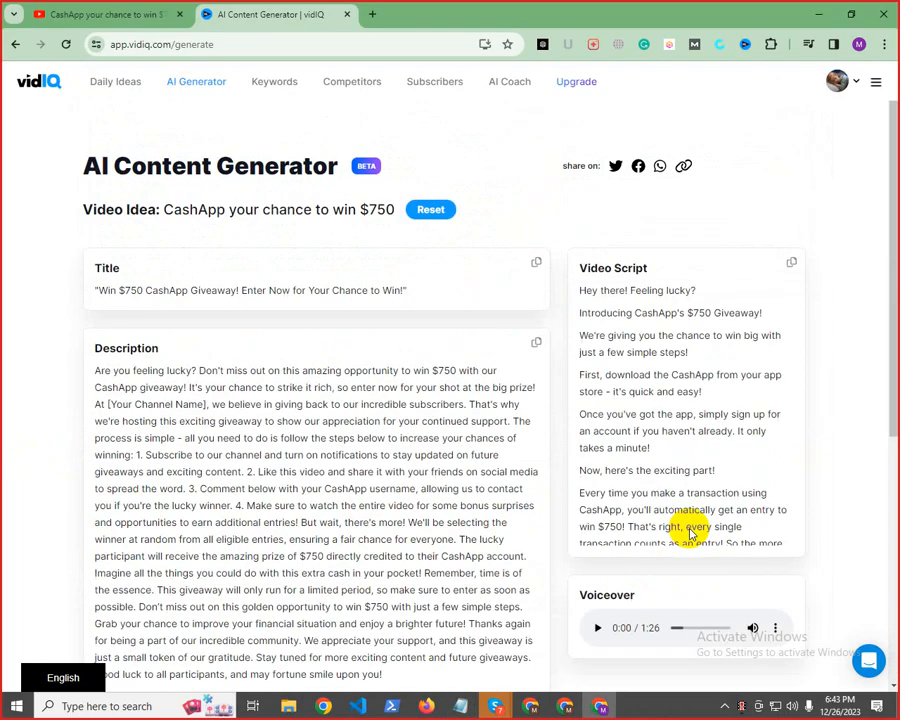
scroll(683, 536, "down", 10)
scroll(466, 618, "down", 5)
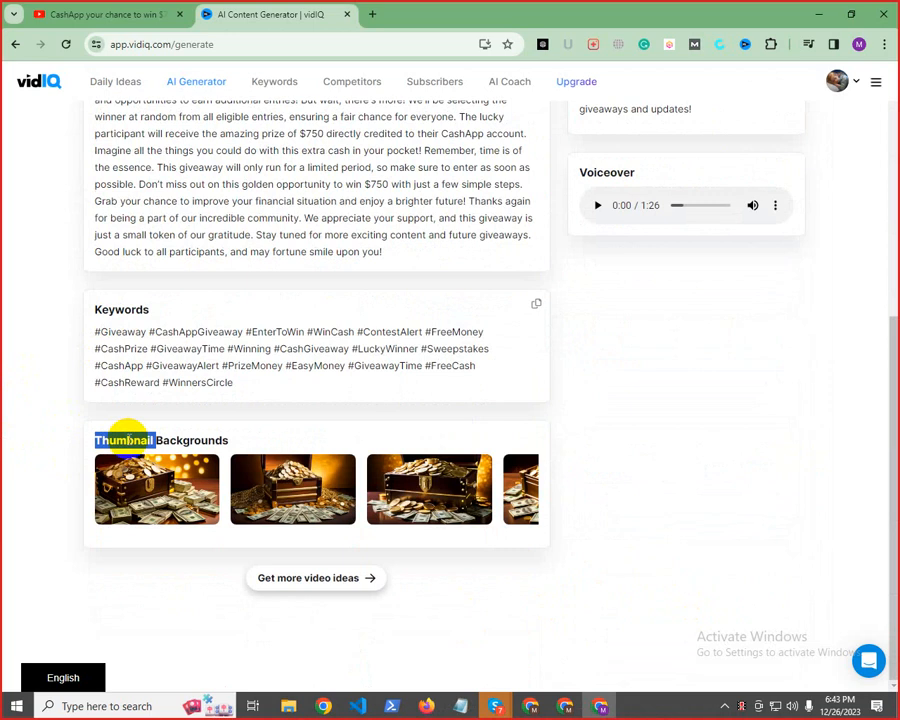
left_click(160, 13)
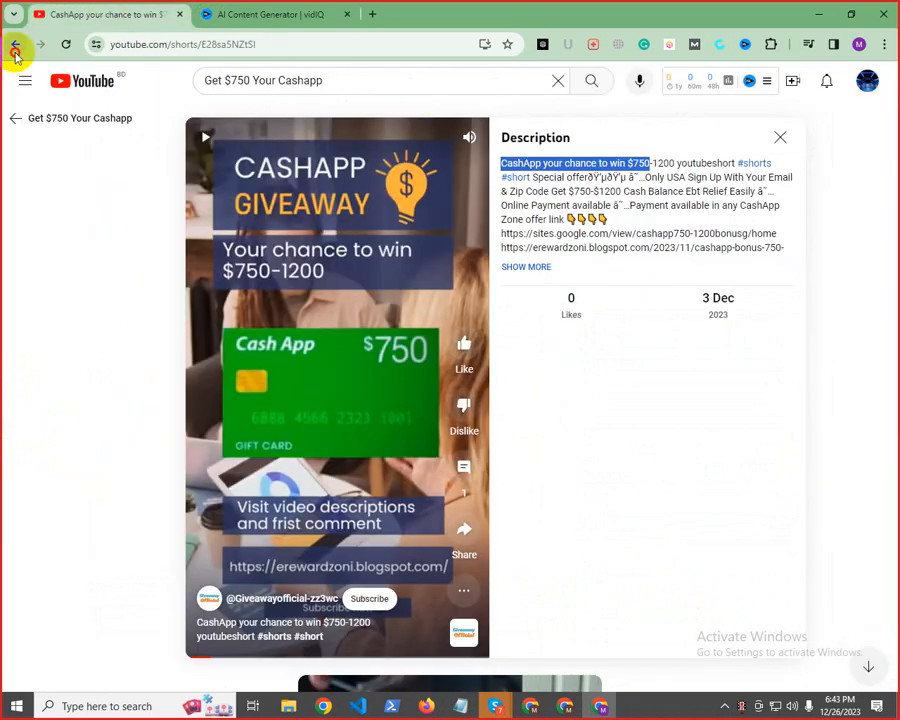
left_click(15, 45)
scroll(344, 366, "down", 5)
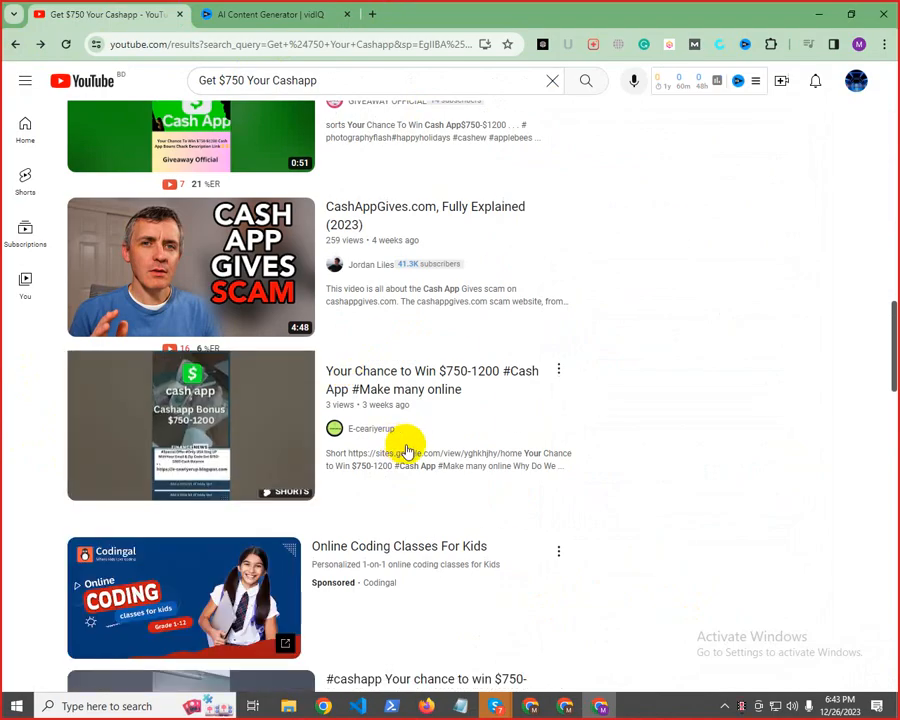
scroll(360, 514, "down", 5)
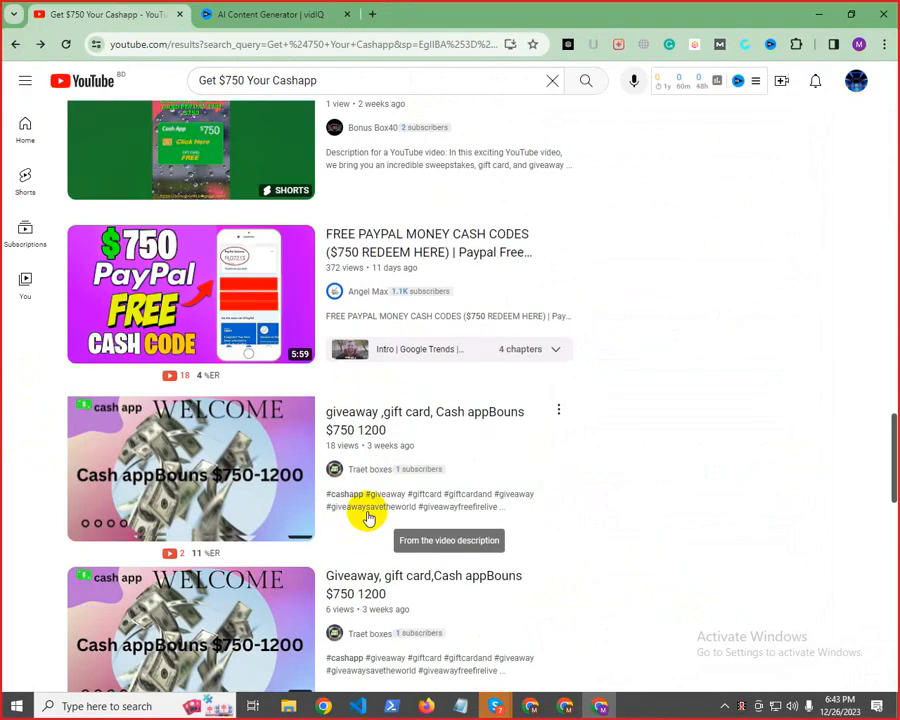
scroll(366, 518, "down", 5)
scroll(377, 508, "up", 10)
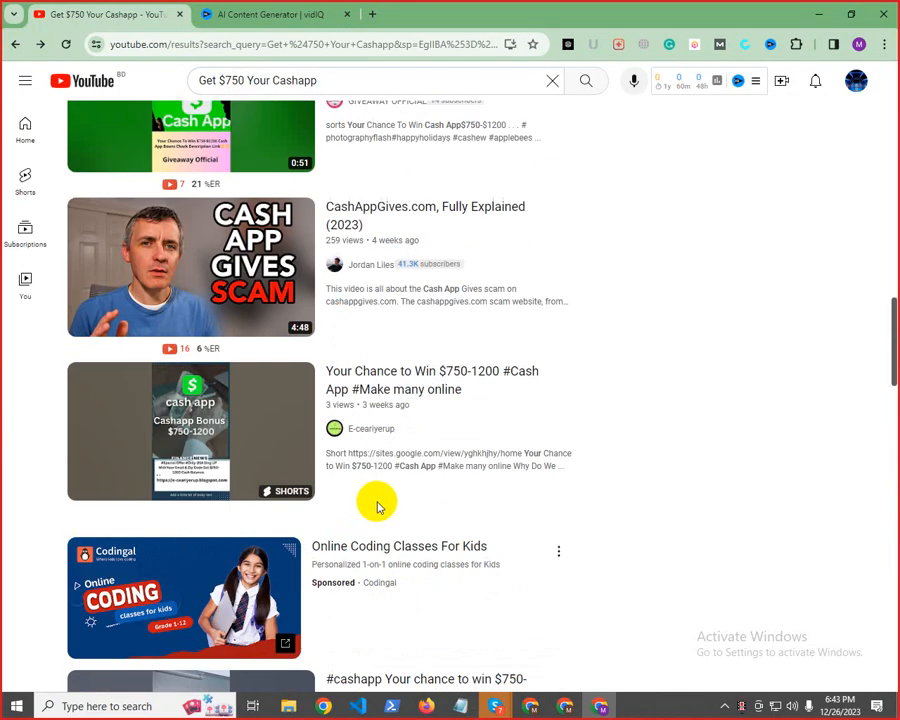
scroll(377, 508, "up", 10)
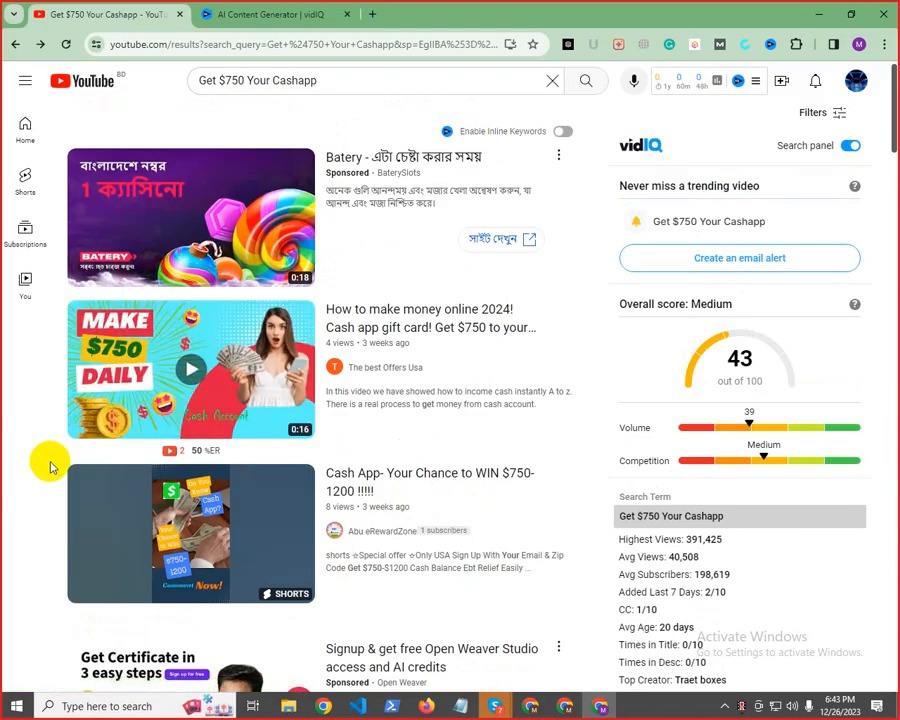
scroll(50, 467, "down", 20)
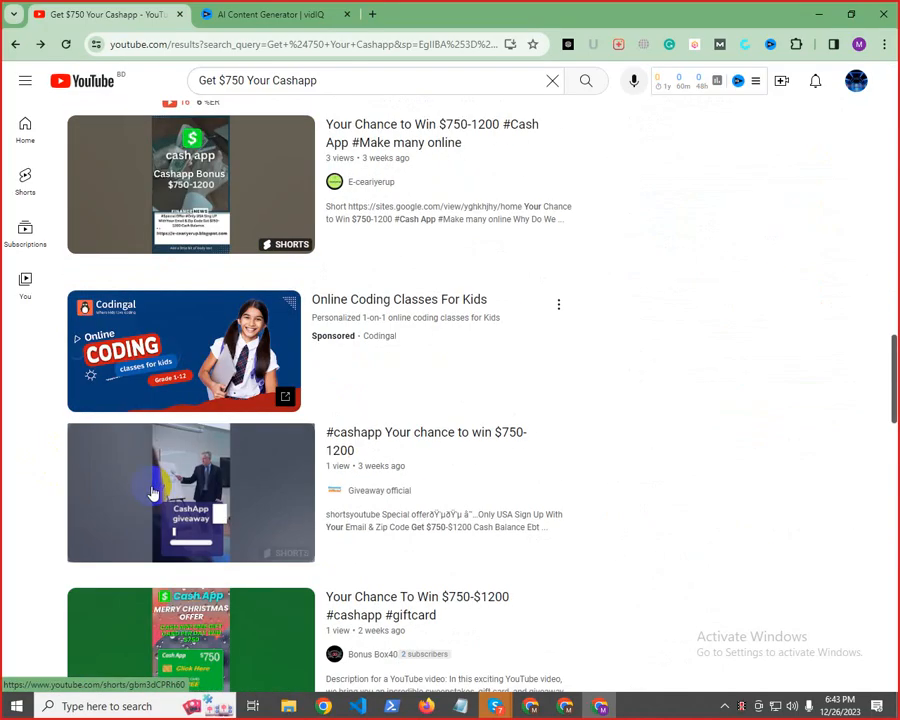
scroll(152, 492, "down", 8)
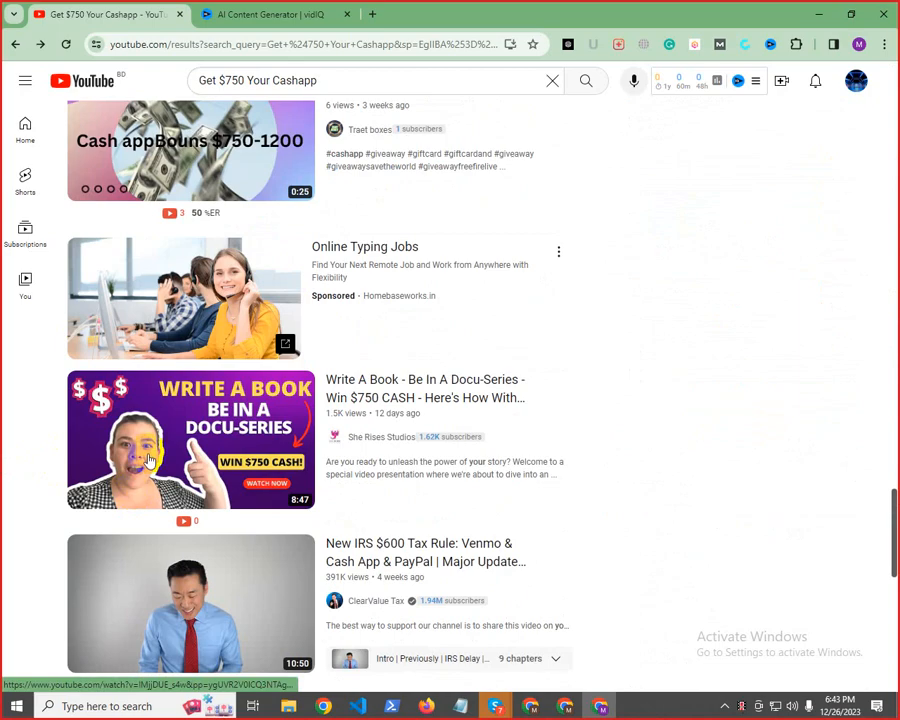
scroll(147, 459, "up", 5)
scroll(170, 500, "down", 5)
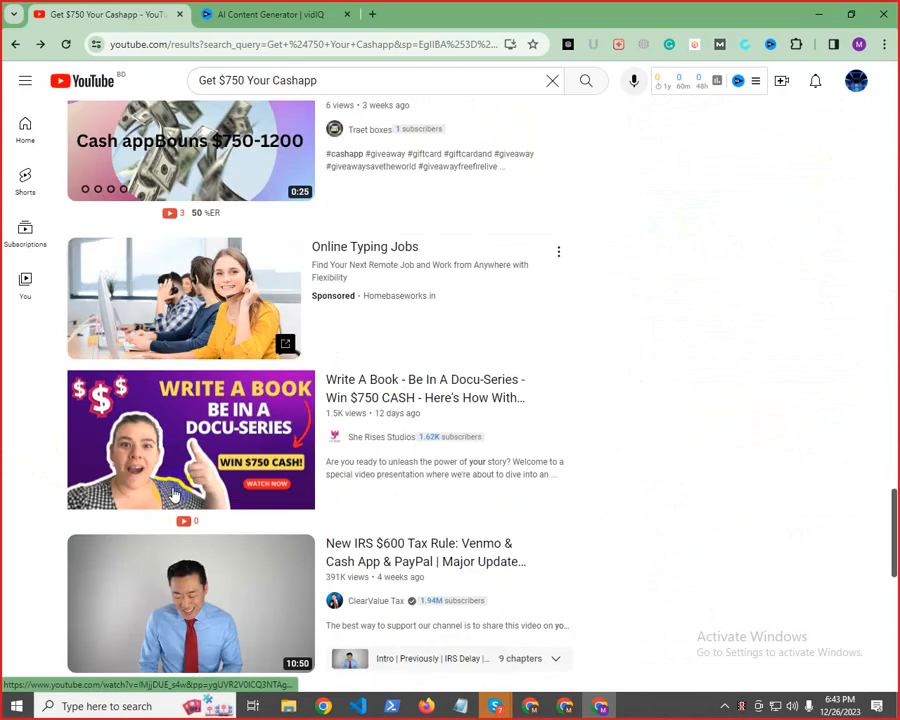
left_click(290, 12)
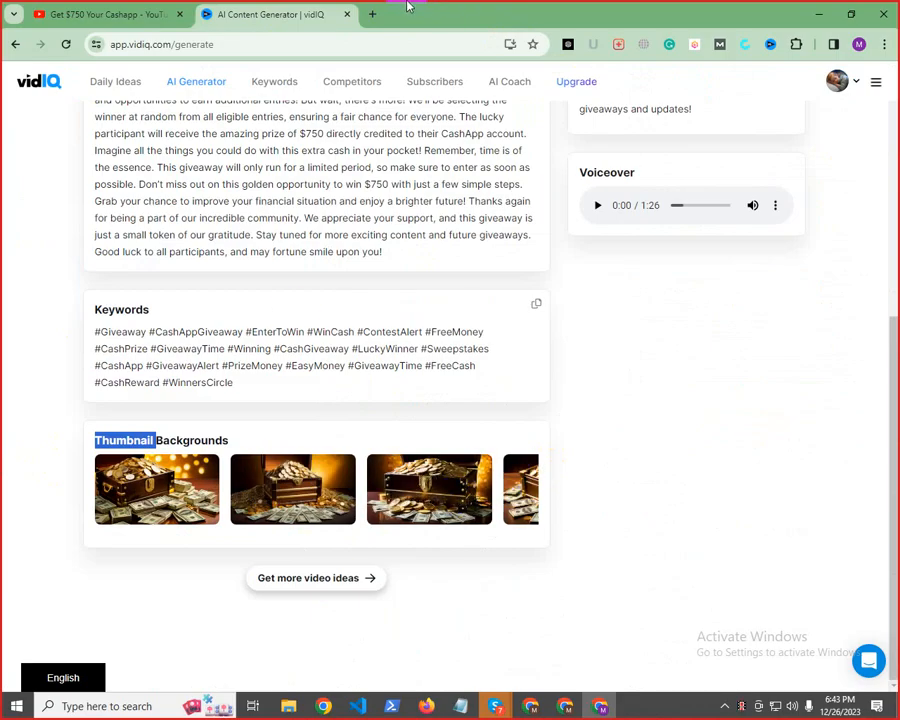
Copy "Win $750 CashApp Giveaway" from the note's title and search Google Images for it in a new browser tab
left_click(371, 12)
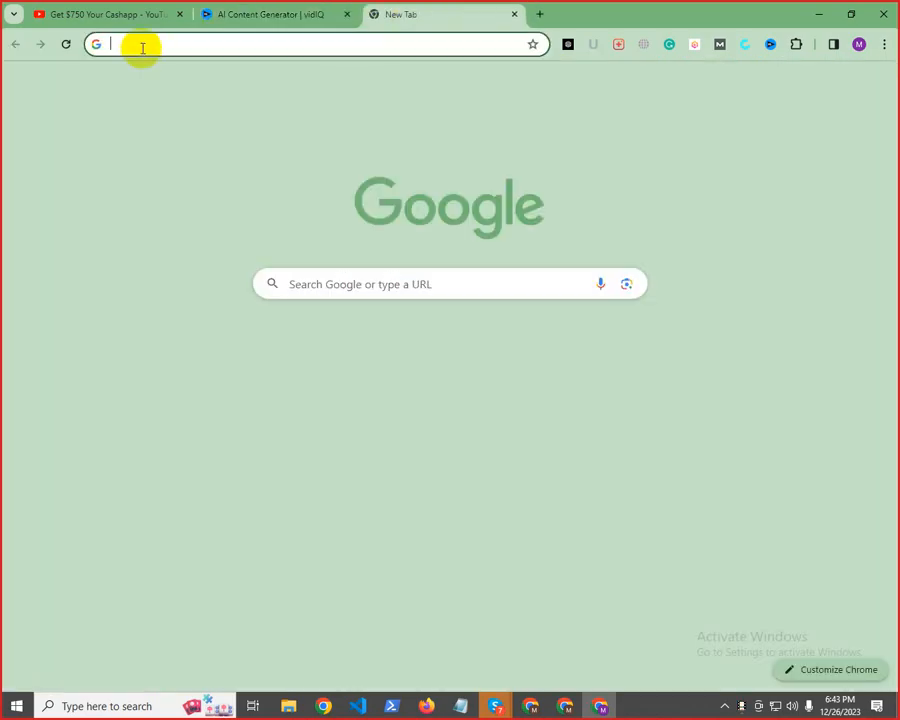
mouse_move(470, 710)
left_click(478, 639)
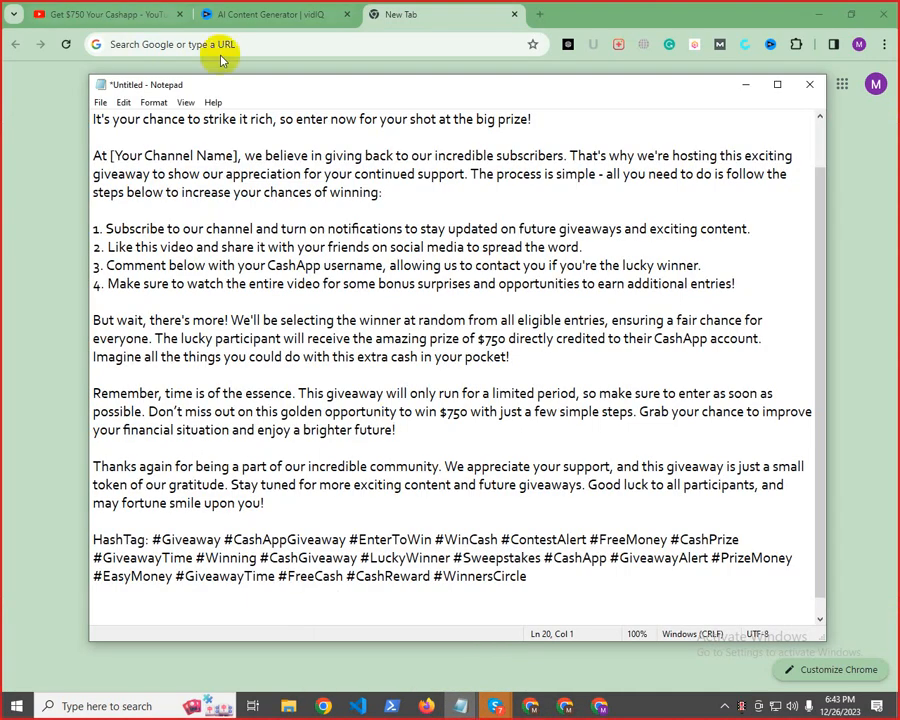
scroll(327, 195, "up", 1)
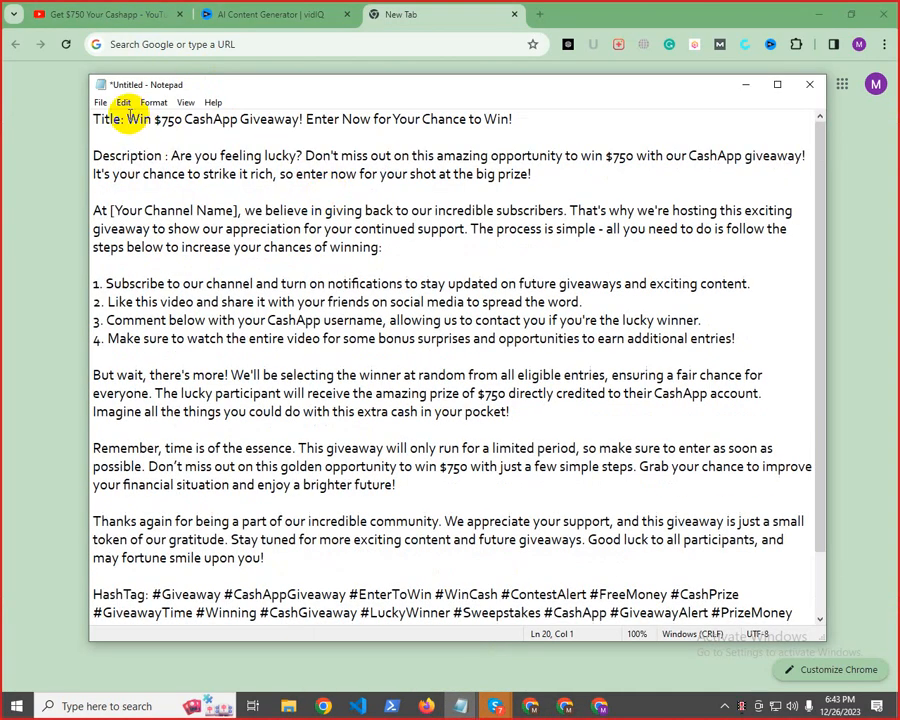
left_click_drag(126, 119, 298, 118)
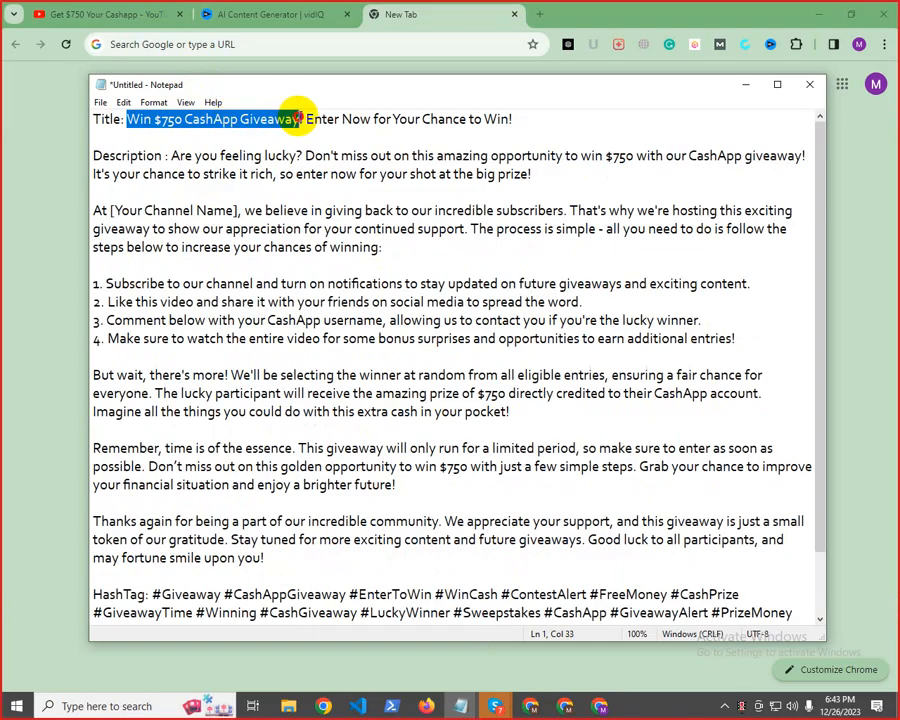
right_click(299, 118)
left_click(331, 164)
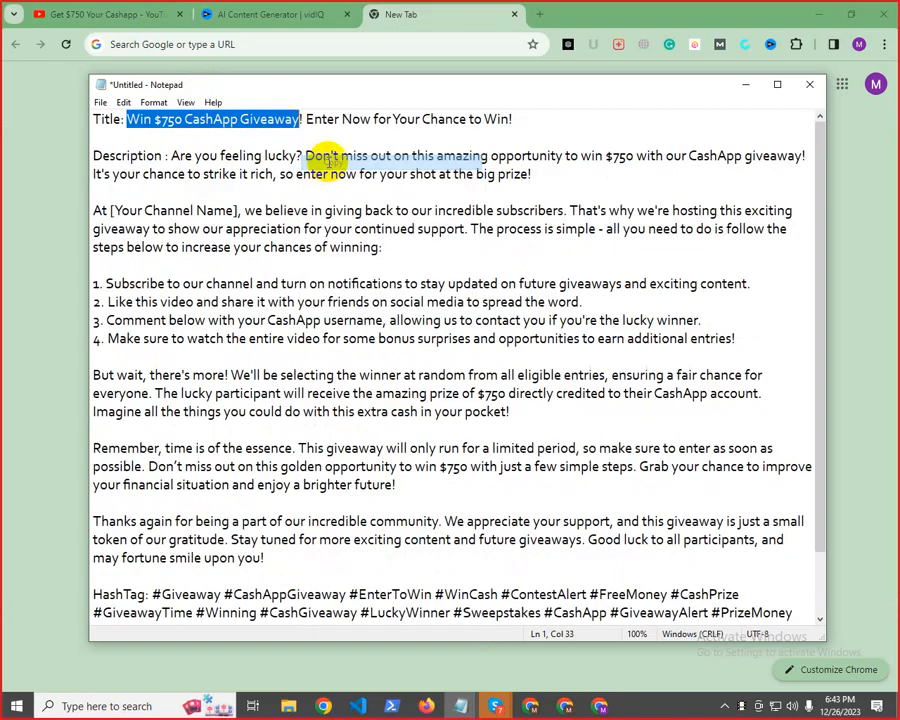
left_click(228, 48)
right_click(248, 53)
left_click(284, 184)
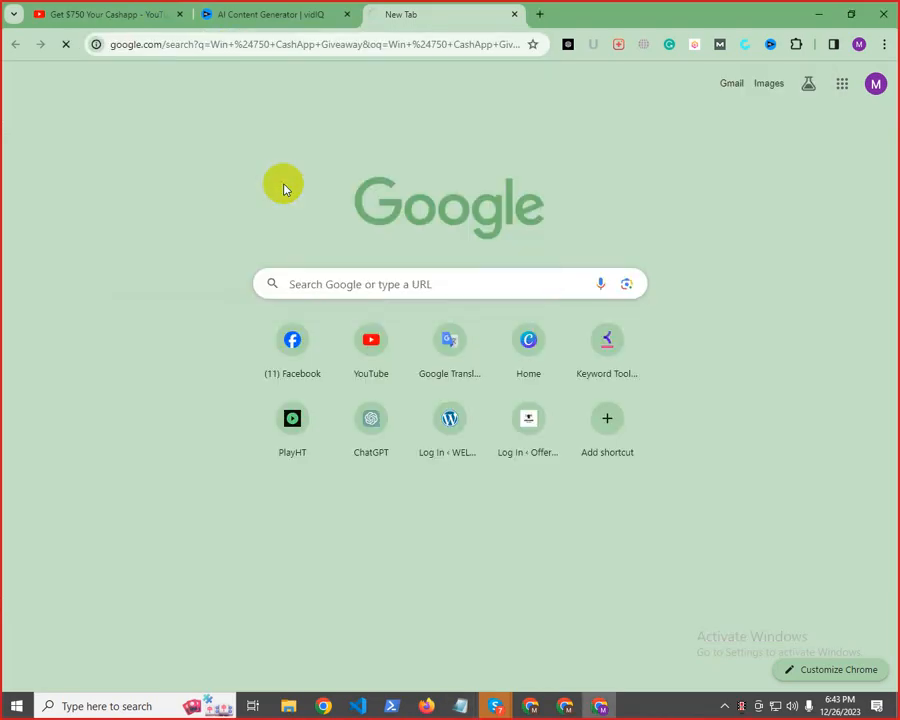
left_click(127, 140)
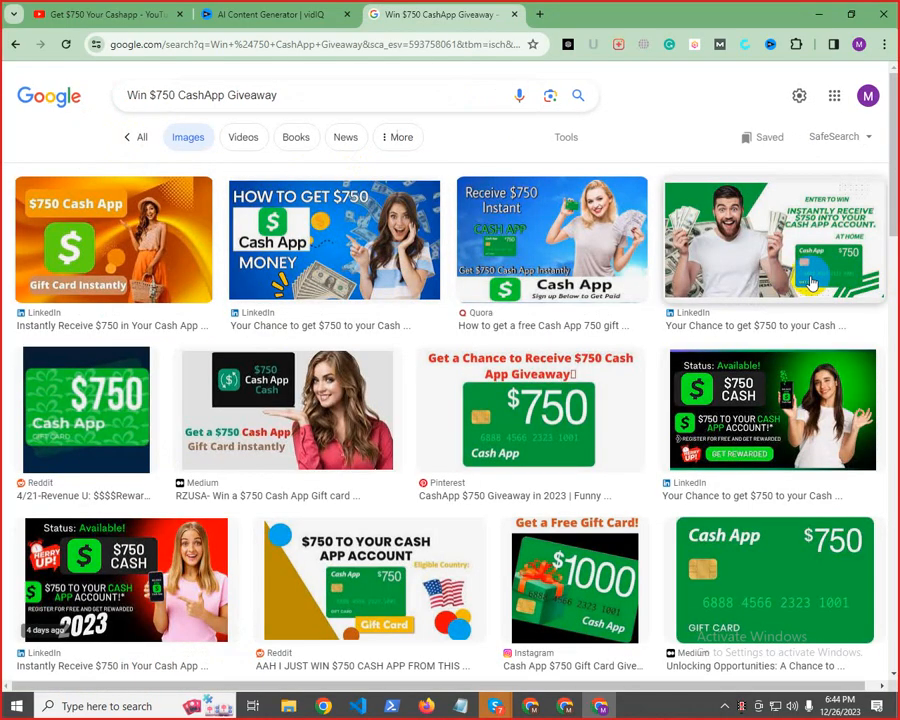
Open the LinkedIn image with "Status: Available!" and the woman on a green background by itself in a new tab
left_click(792, 421)
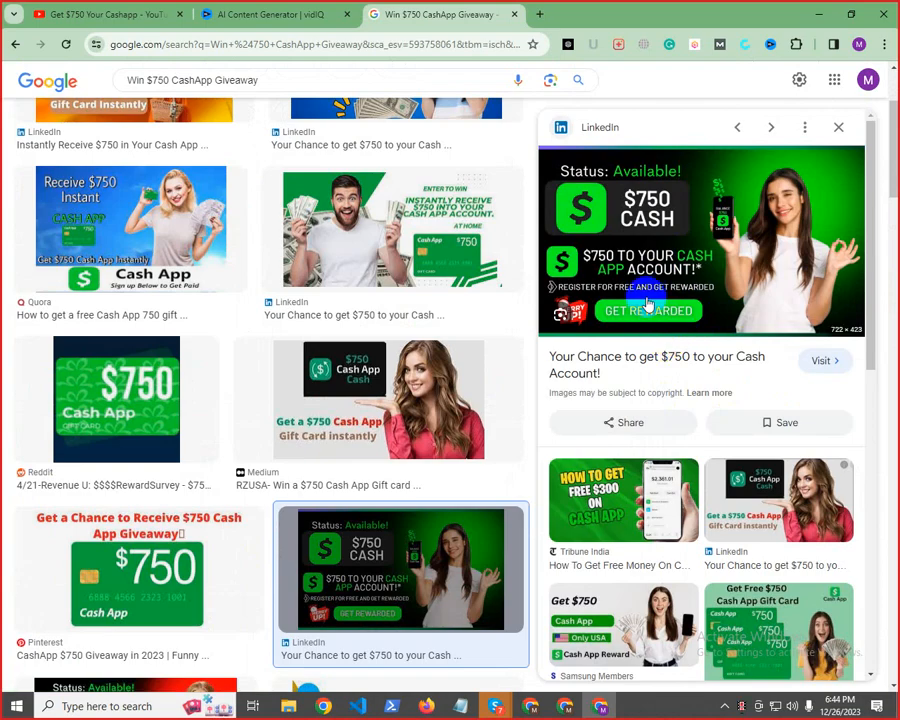
right_click(634, 280)
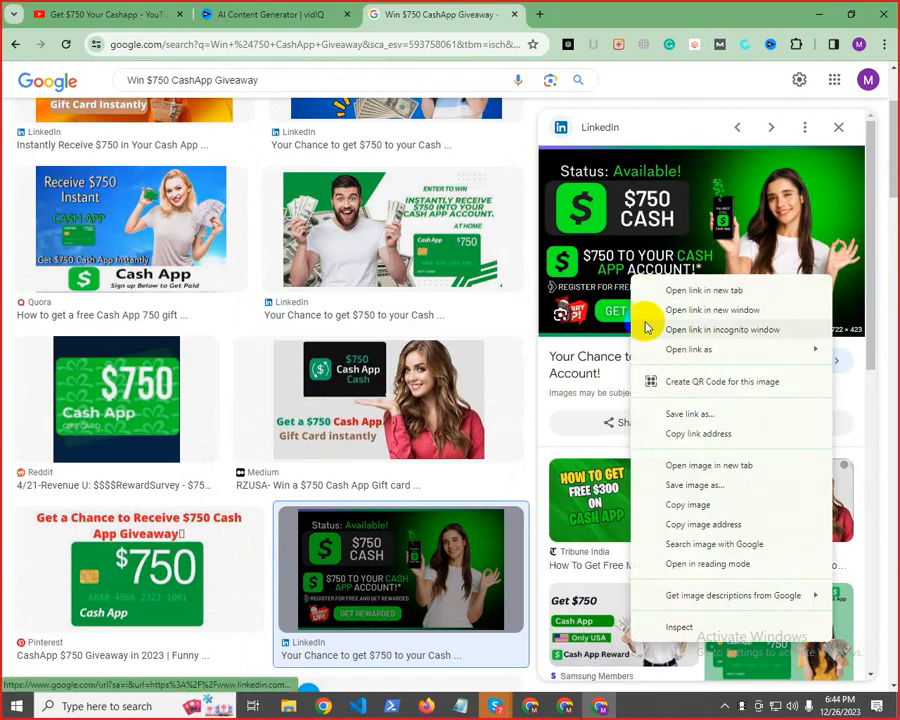
left_click(690, 464)
left_click(614, 9)
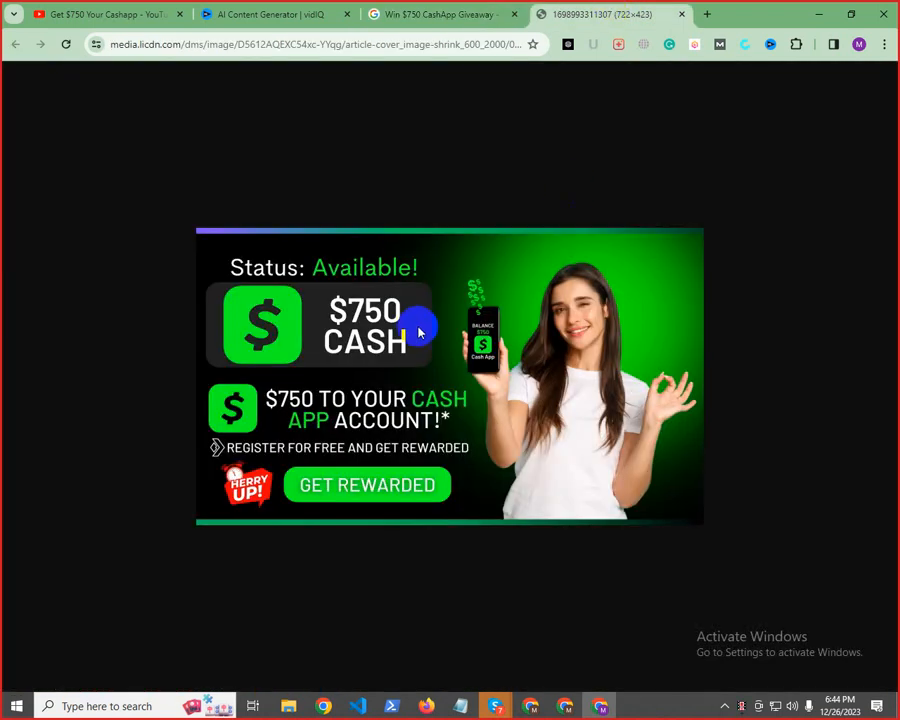
Save the "Status: Available!" Cash App image to the Documents folder as 1698993311307.png
right_click(426, 356)
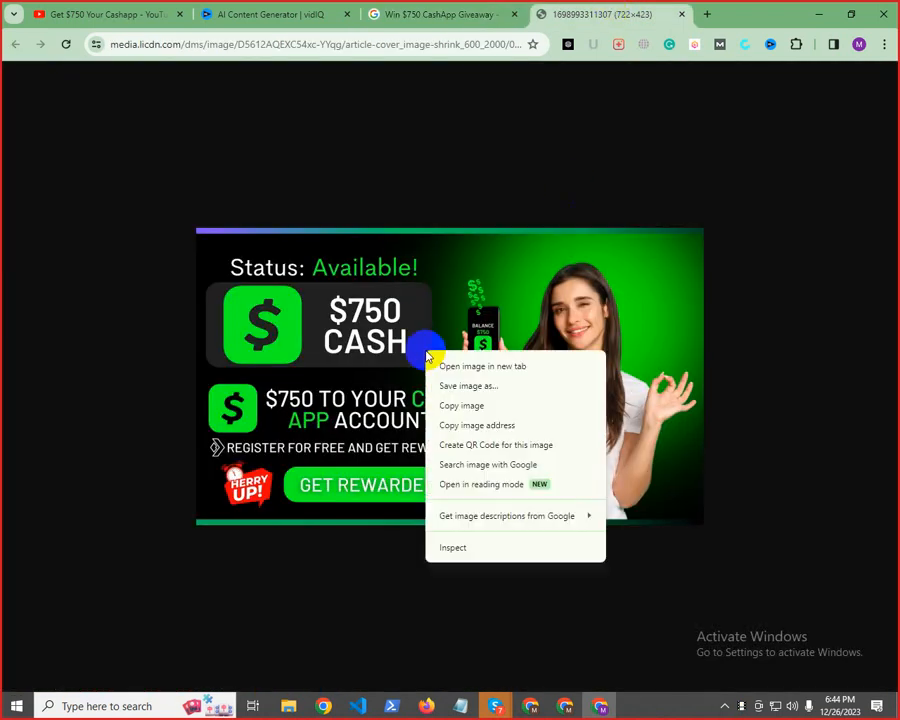
left_click(488, 387)
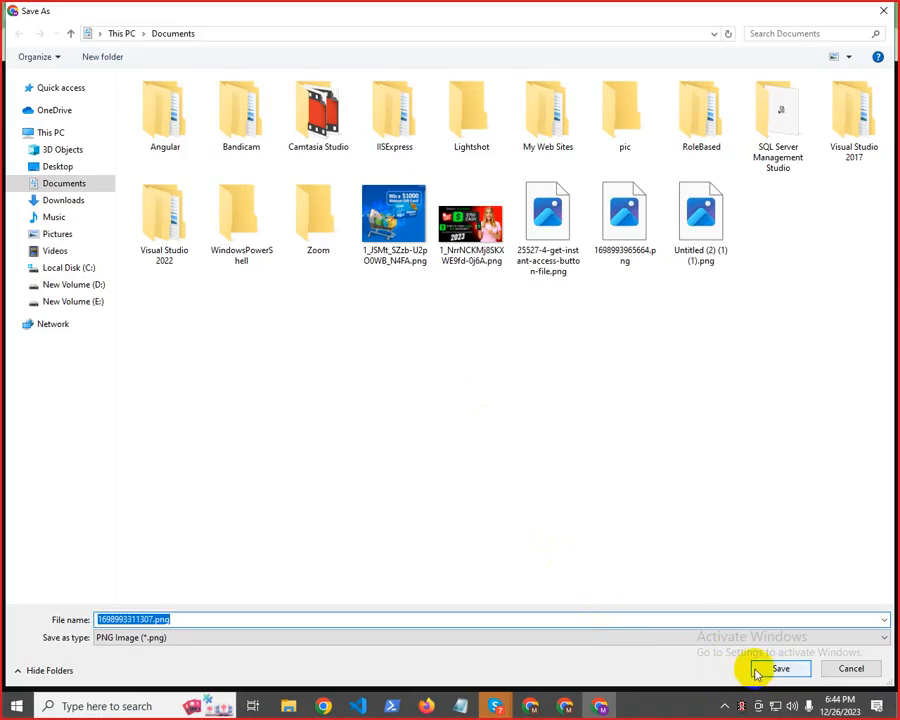
left_click(757, 670)
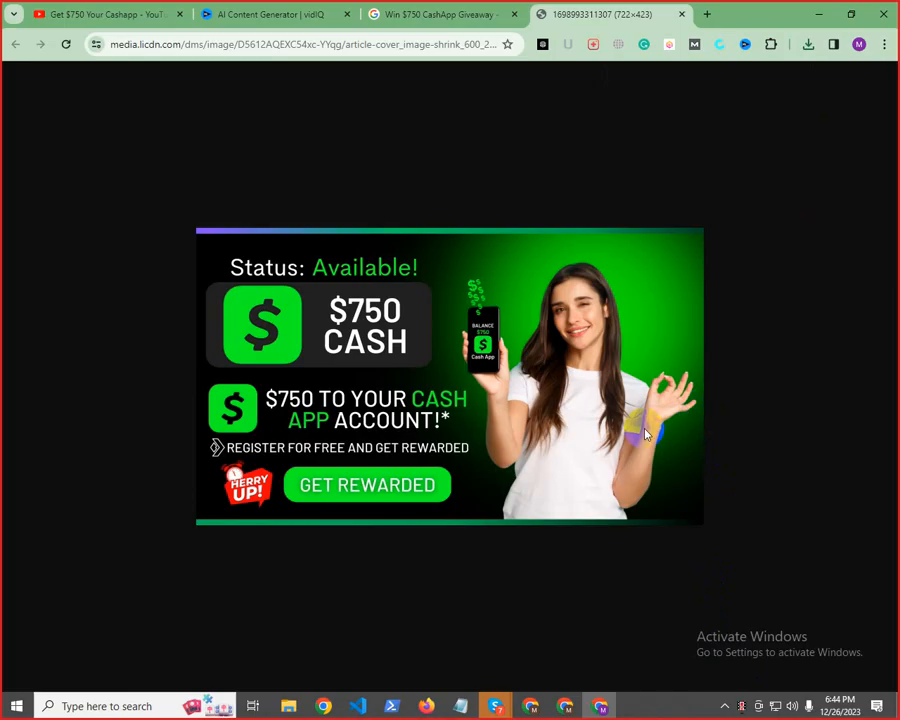
Return to the YouTube results for "Get $750 Your Cashapp" and review the title, description and hashtags collected in the note
left_click(425, 14)
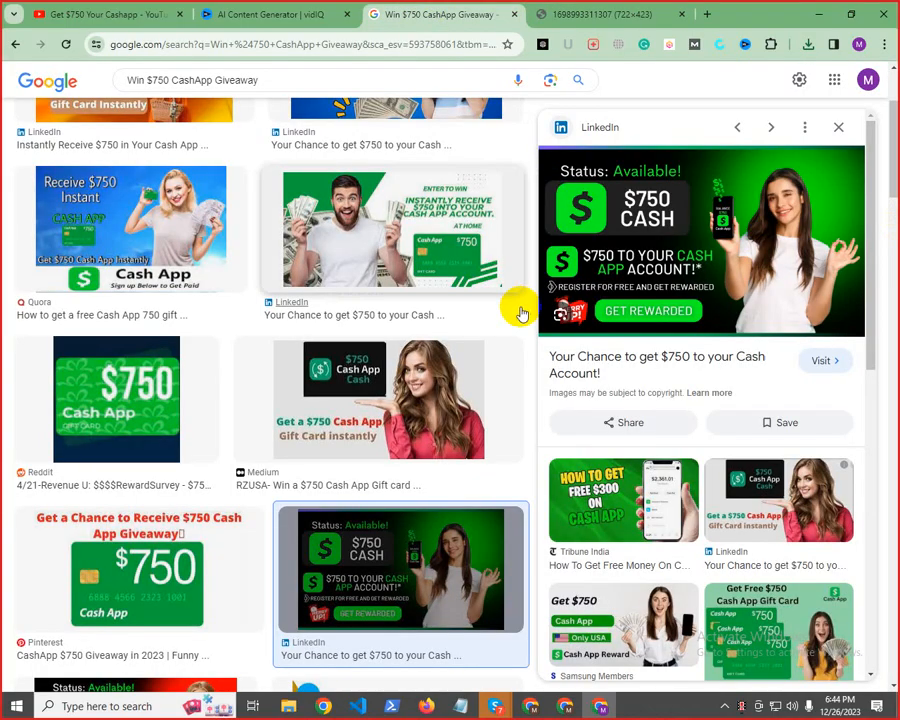
scroll(522, 305, "up", 3)
left_click(280, 10)
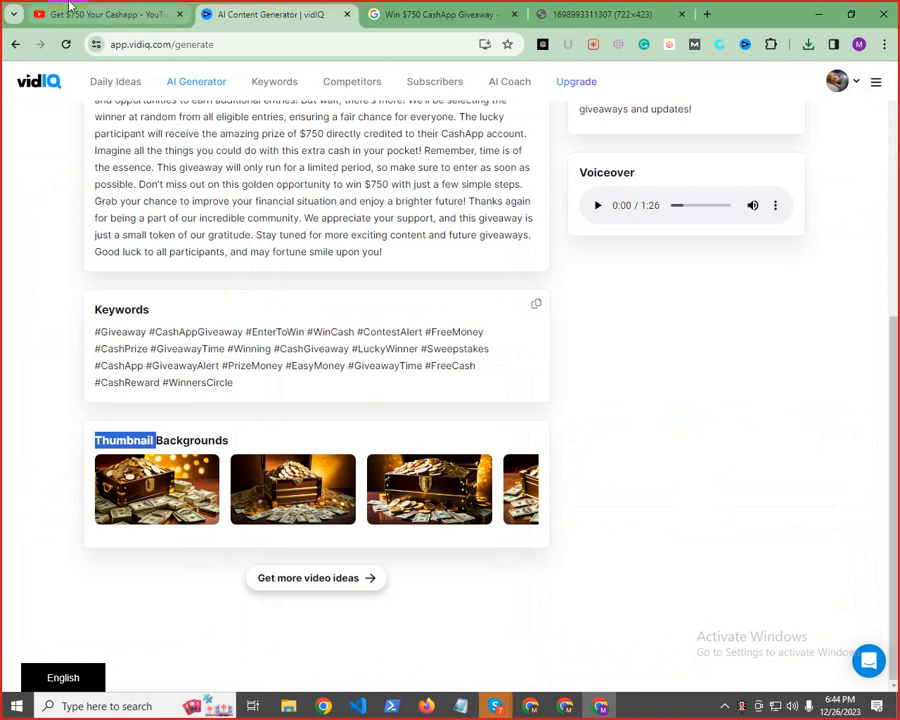
left_click(68, 10)
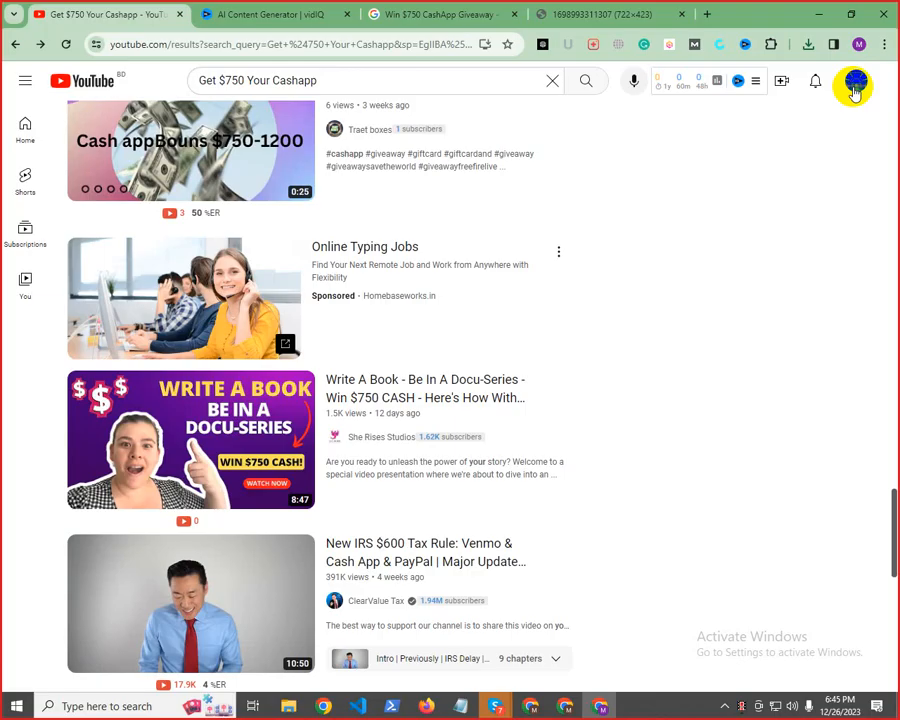
left_click(855, 88)
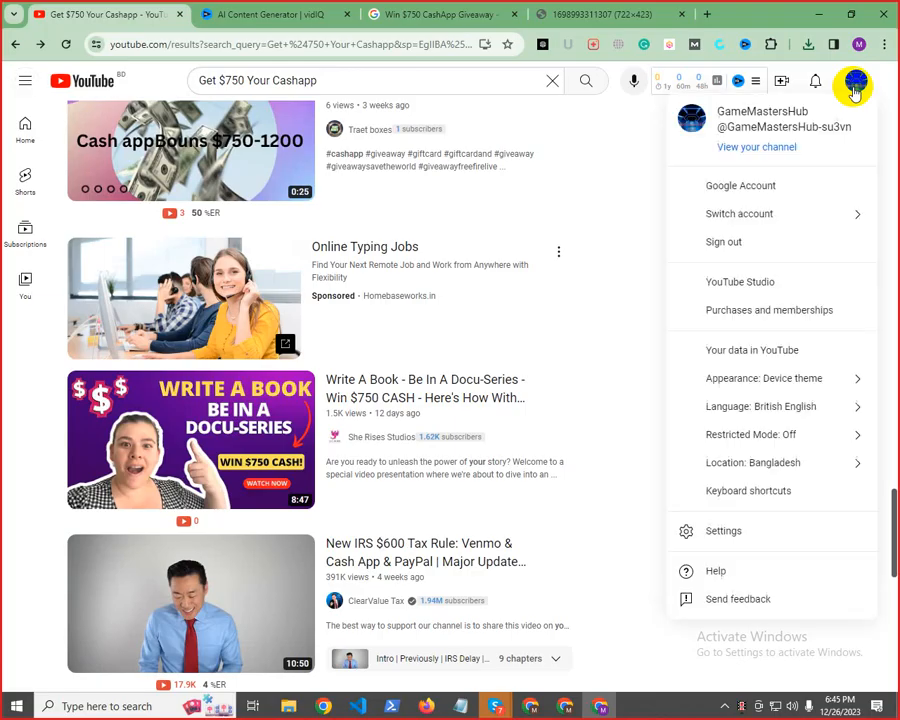
left_click(638, 147)
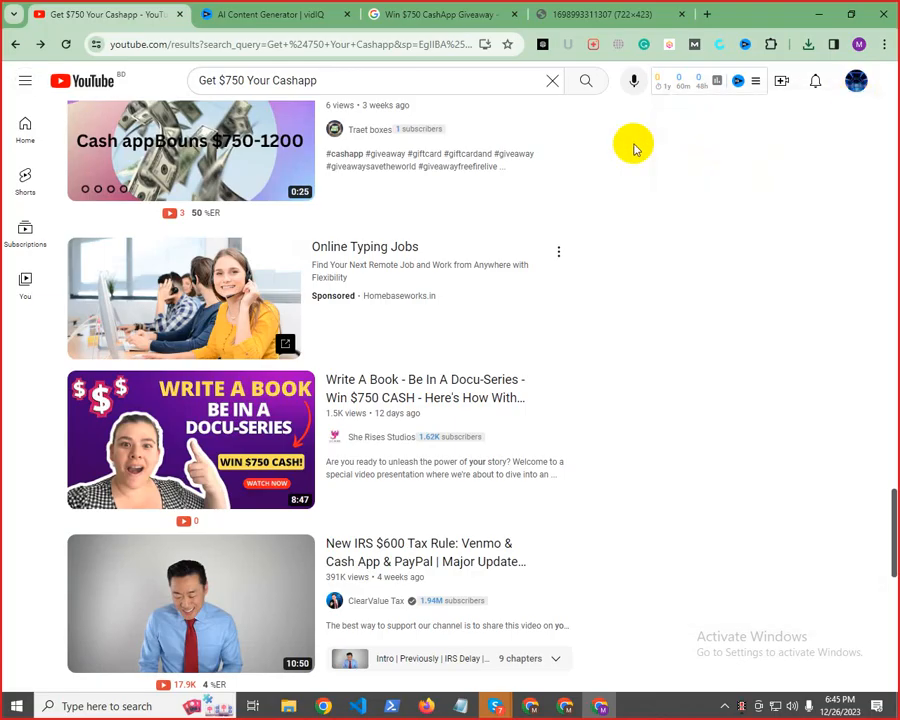
scroll(729, 277, "up", 10)
scroll(838, 287, "up", 5)
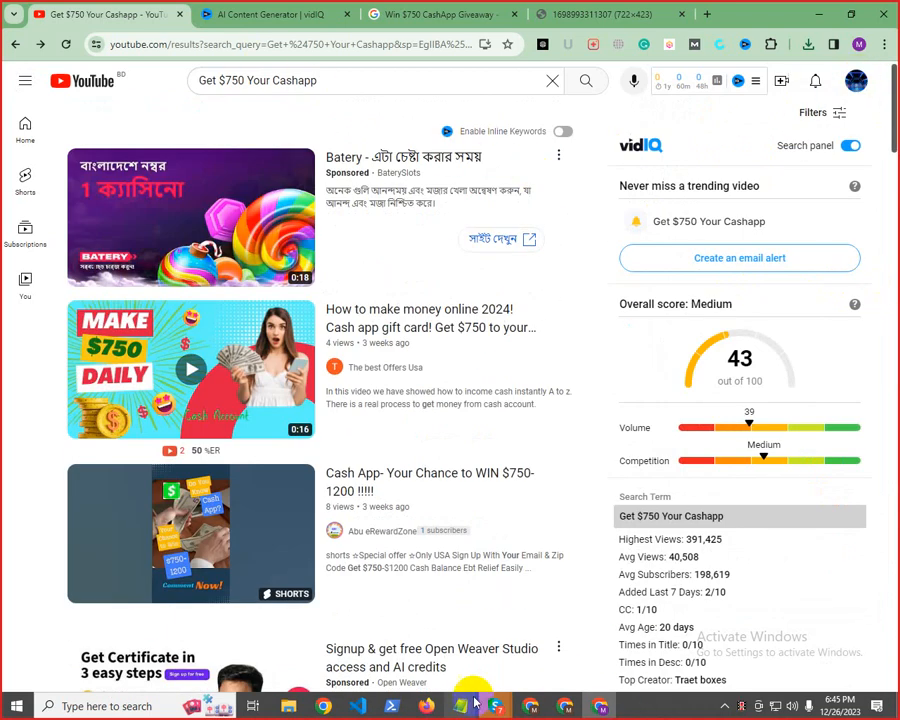
mouse_move(472, 706)
left_click(452, 615)
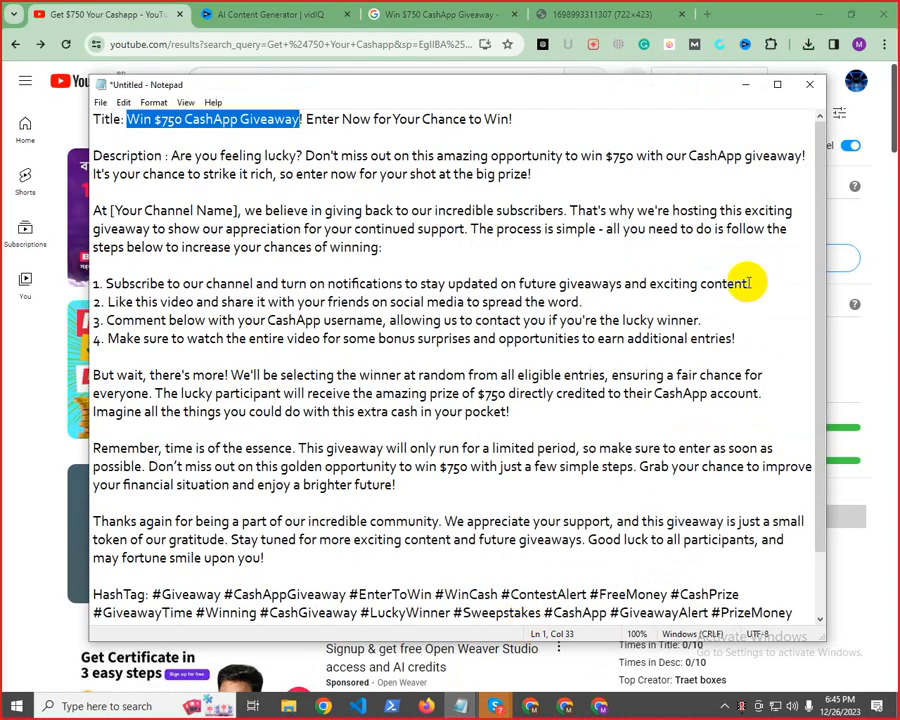
left_click(746, 85)
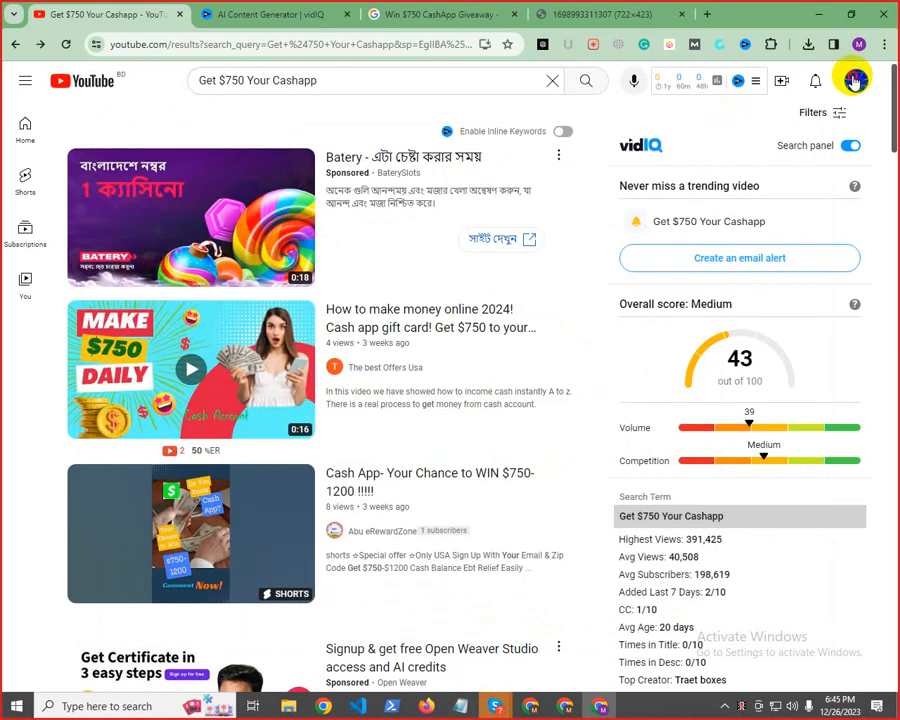
Open the signed-in GameMastersHub channel and go to its customisation page in YouTube Studio
left_click(856, 80)
left_click(748, 147)
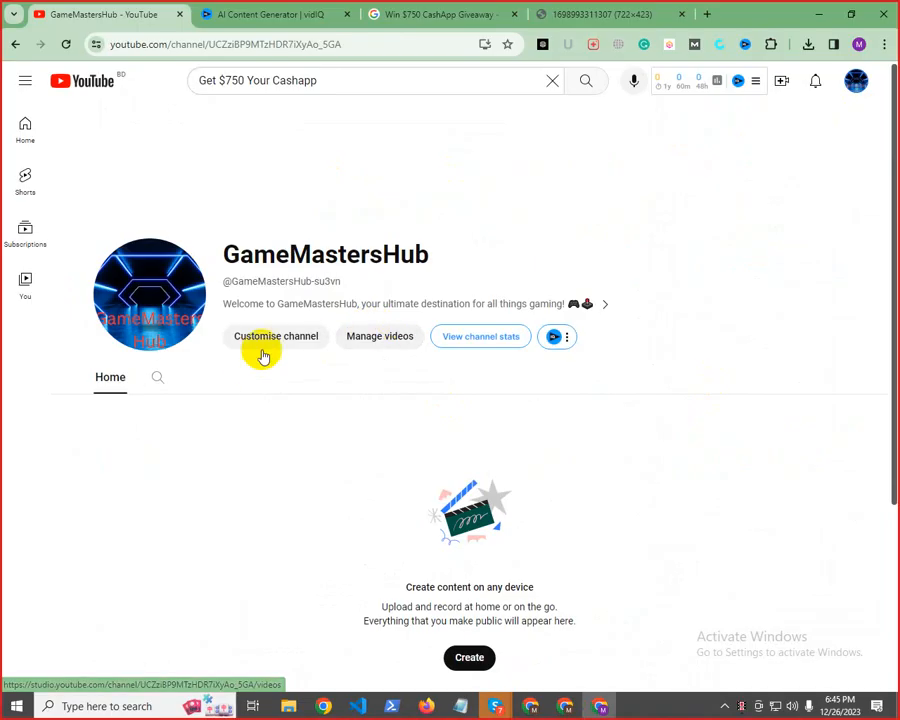
left_click(278, 335)
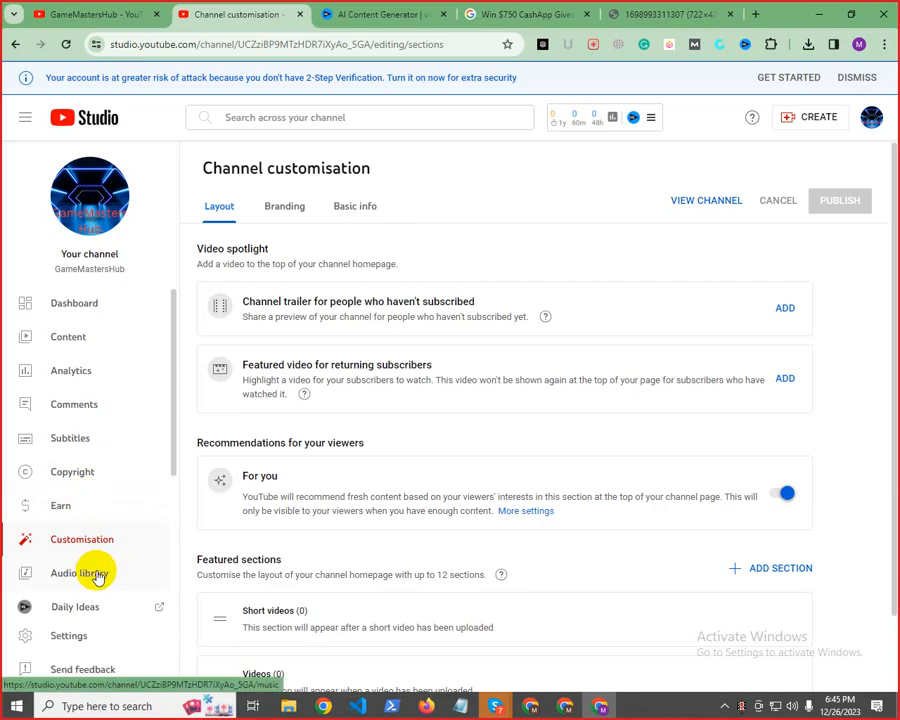
Open the channel's feature eligibility settings in YouTube Studio
left_click(60, 636)
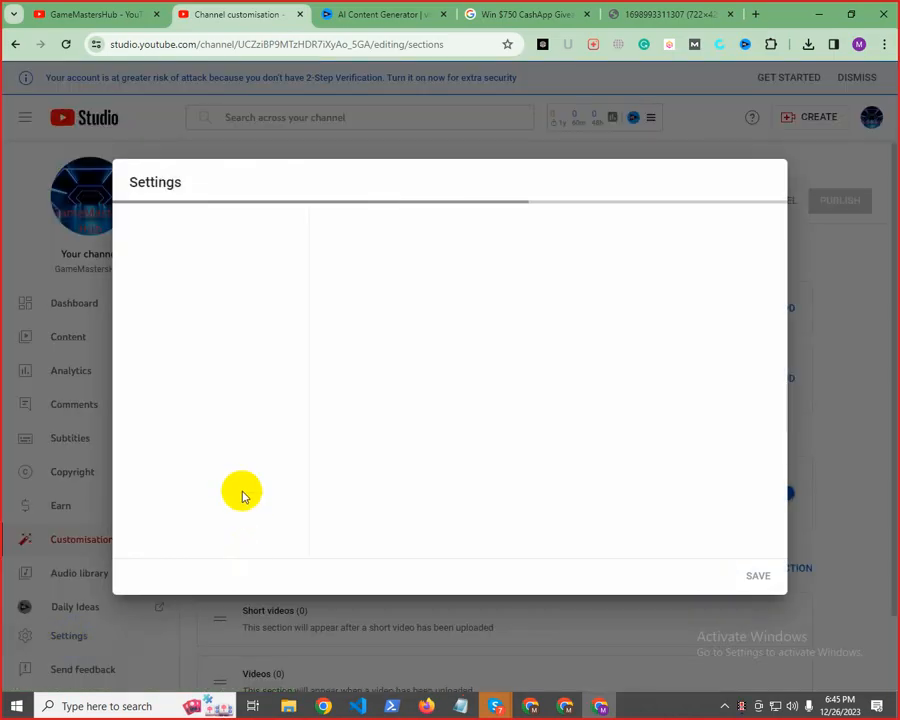
left_click(156, 276)
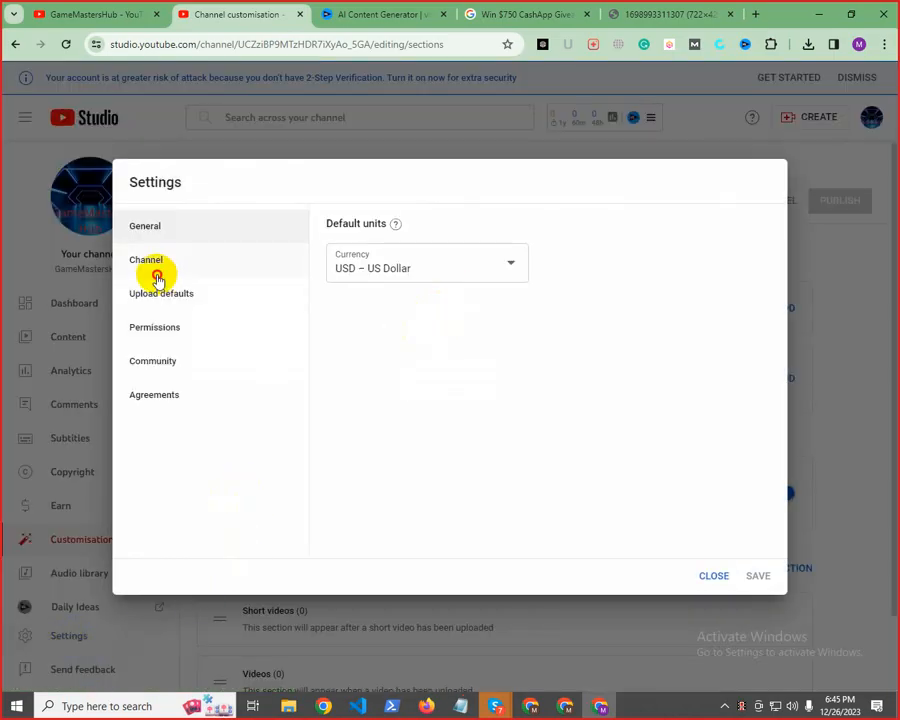
left_click(560, 244)
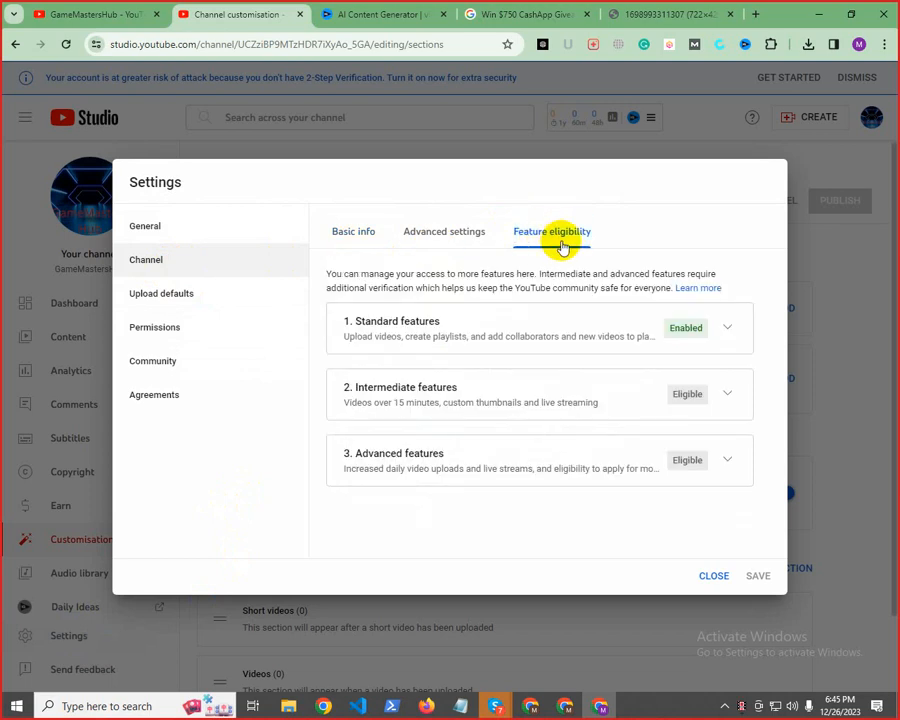
Expand the Standard features section and examine its status, included features and requirements
left_click_drag(369, 322, 546, 316)
left_click(608, 313)
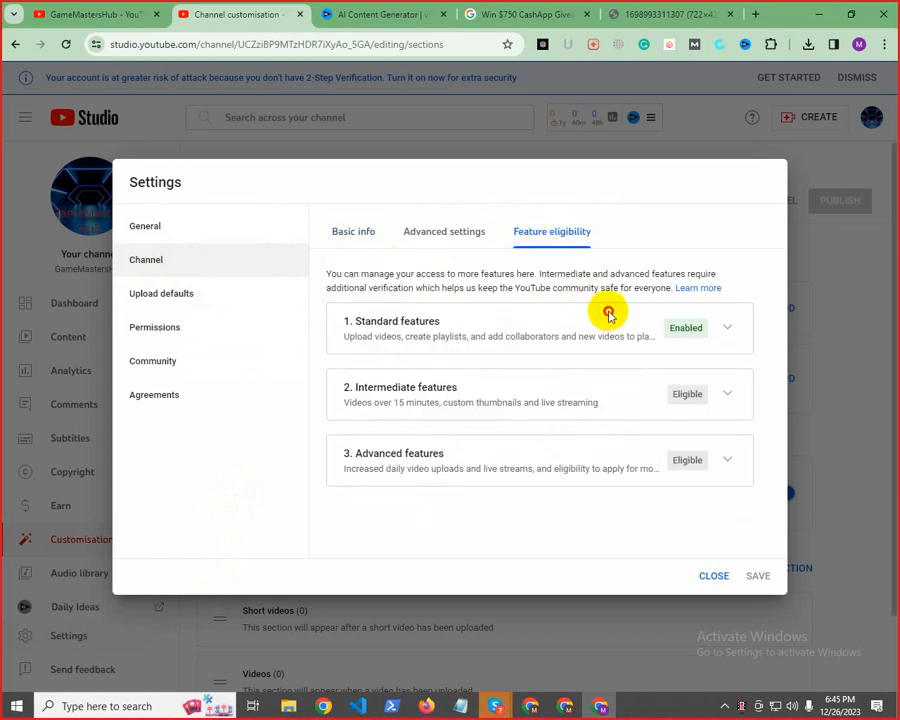
left_click_drag(376, 333, 556, 331)
left_click(569, 331)
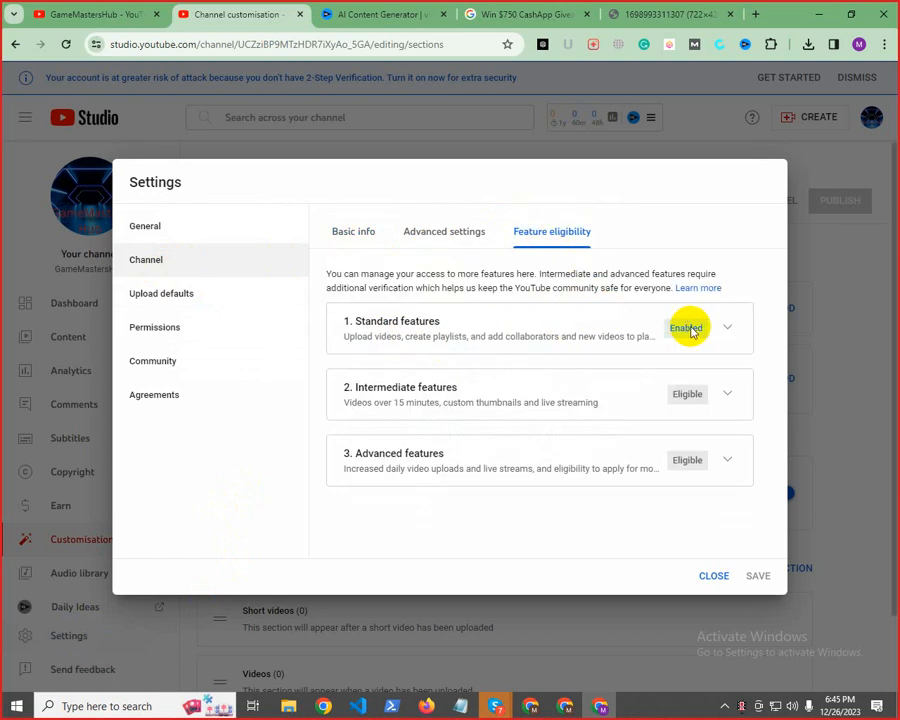
left_click(733, 331)
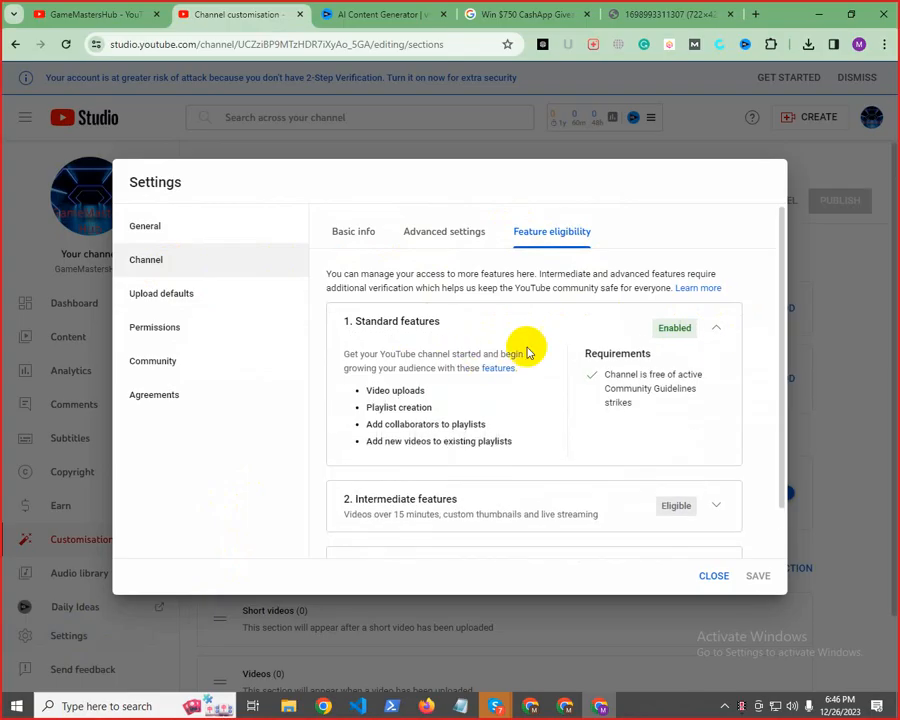
left_click_drag(381, 390, 436, 388)
left_click_drag(372, 408, 435, 408)
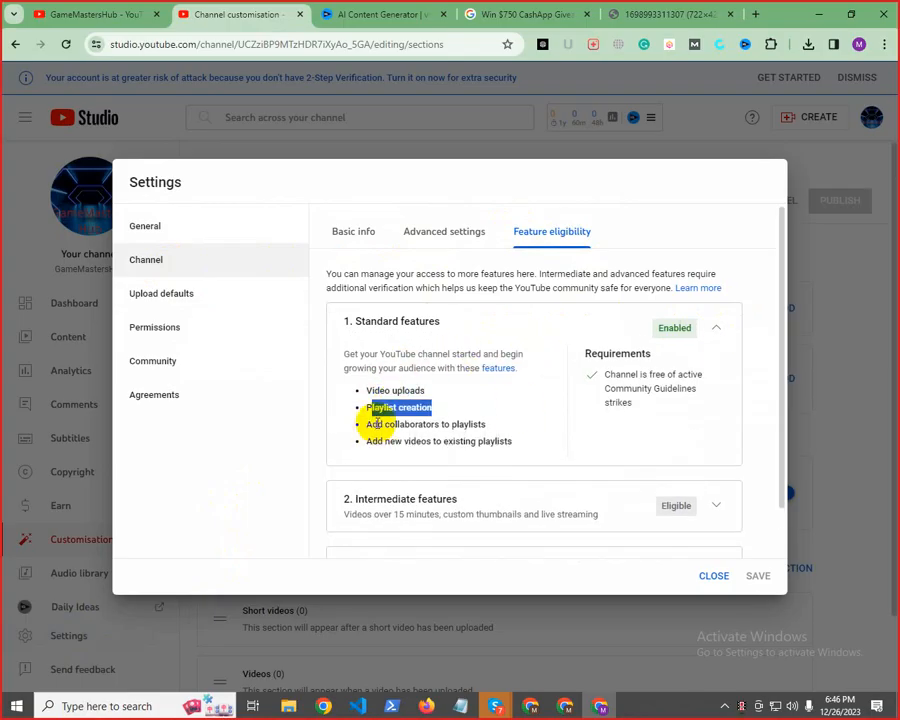
left_click_drag(377, 424, 470, 422)
scroll(440, 428, "down", 2)
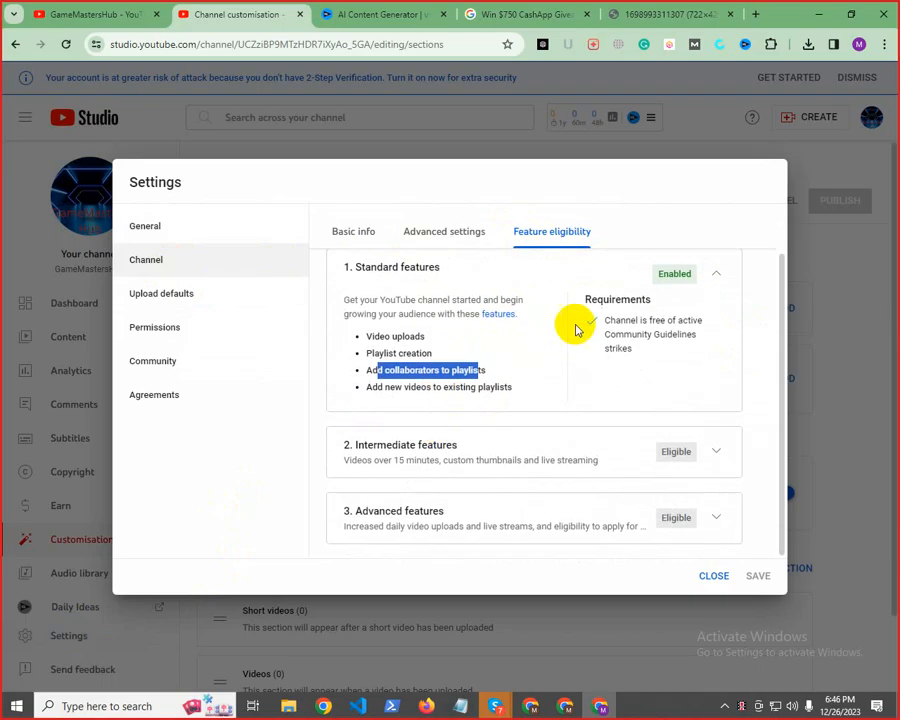
left_click(671, 304)
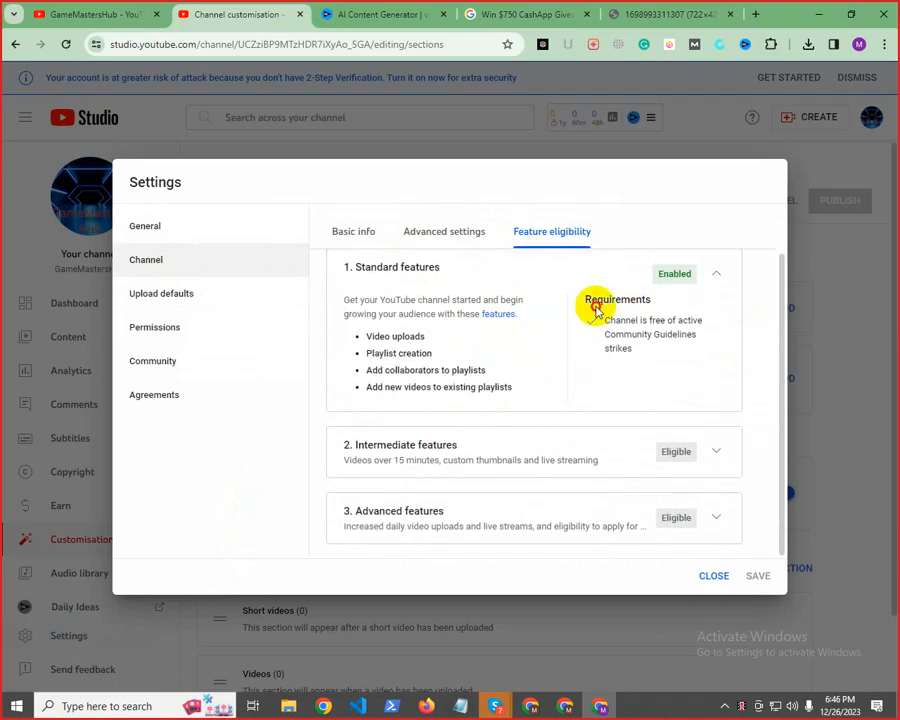
Expand the Intermediate features section and examine its video length, custom thumbnail and live streaming features and the phone verification requirement
left_click_drag(356, 445, 372, 466)
left_click(326, 467)
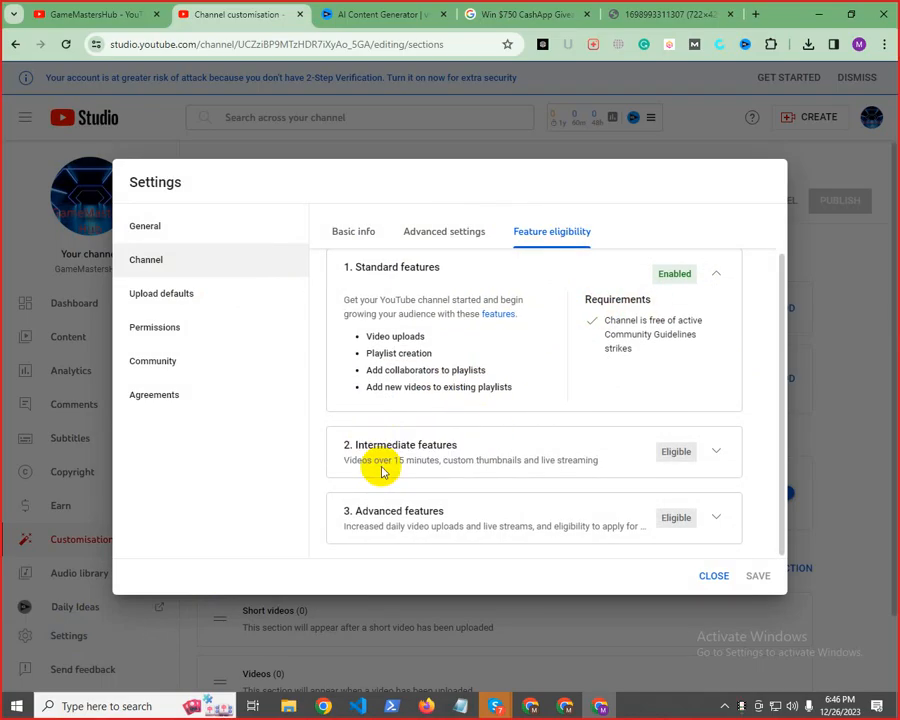
left_click(711, 456)
scroll(540, 440, "down", 2)
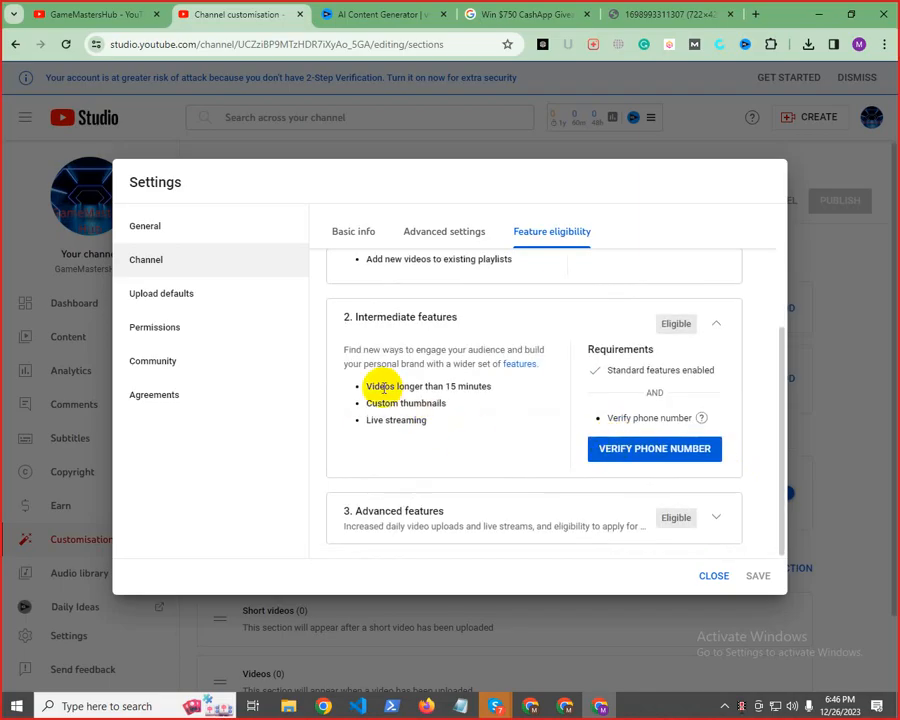
left_click_drag(383, 388, 500, 388)
left_click(372, 386)
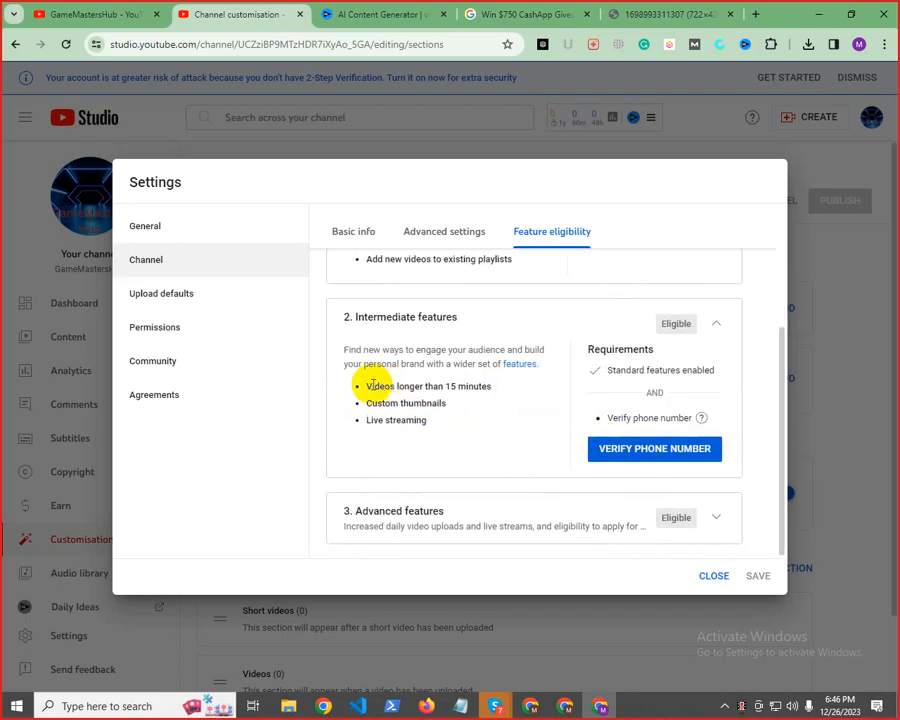
left_click_drag(372, 386, 505, 386)
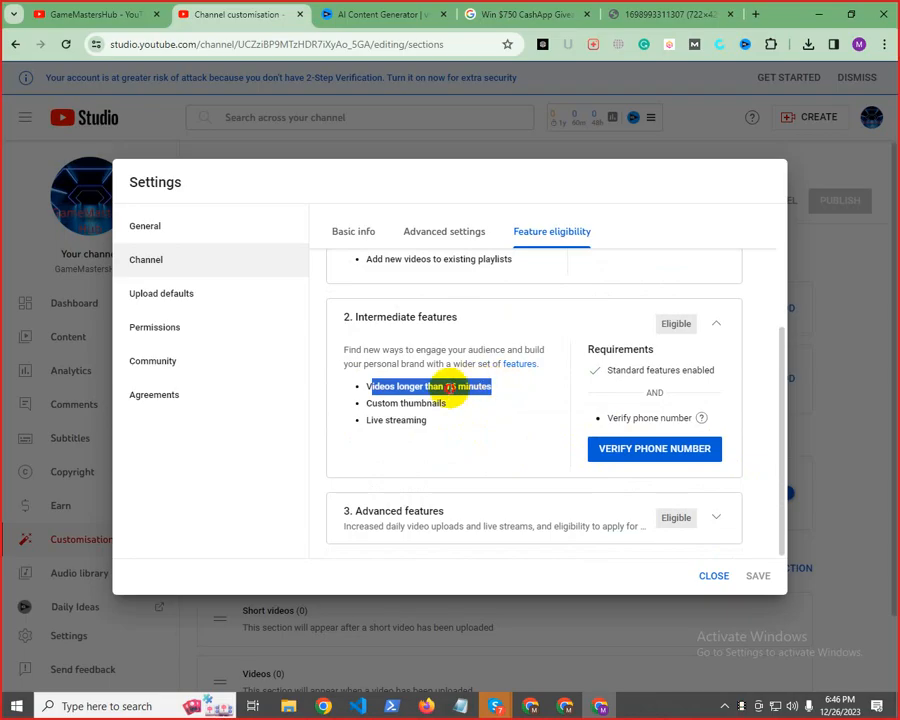
left_click(458, 387)
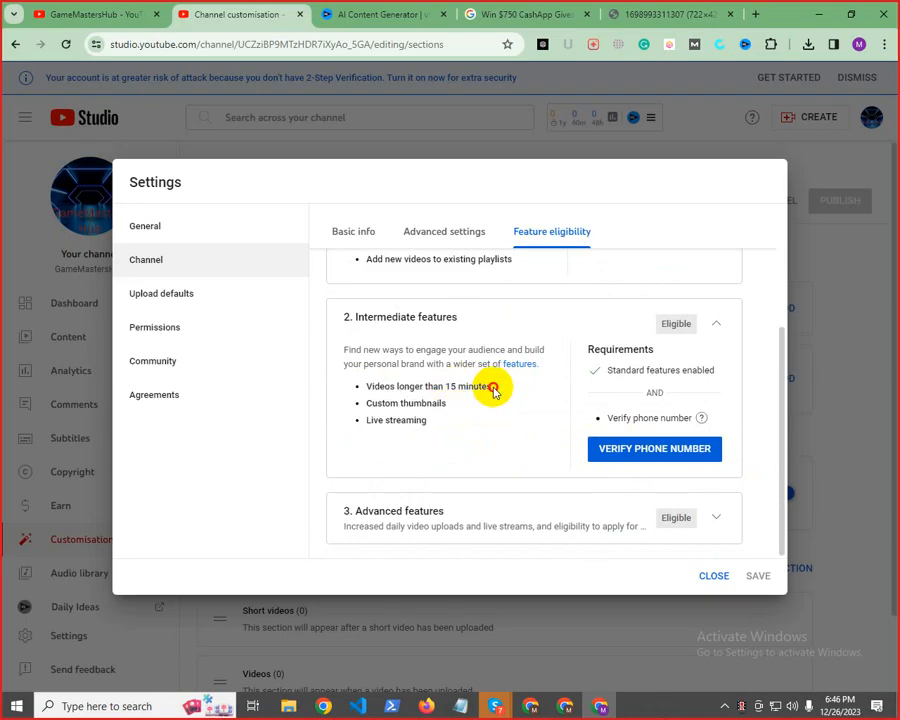
left_click_drag(367, 403, 399, 396)
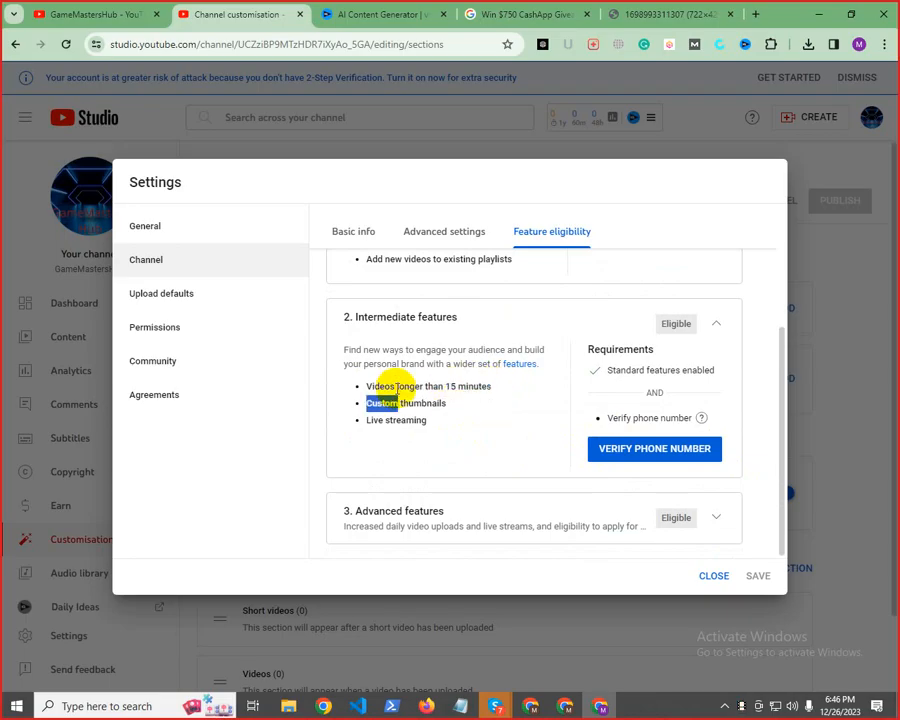
double_click(403, 385)
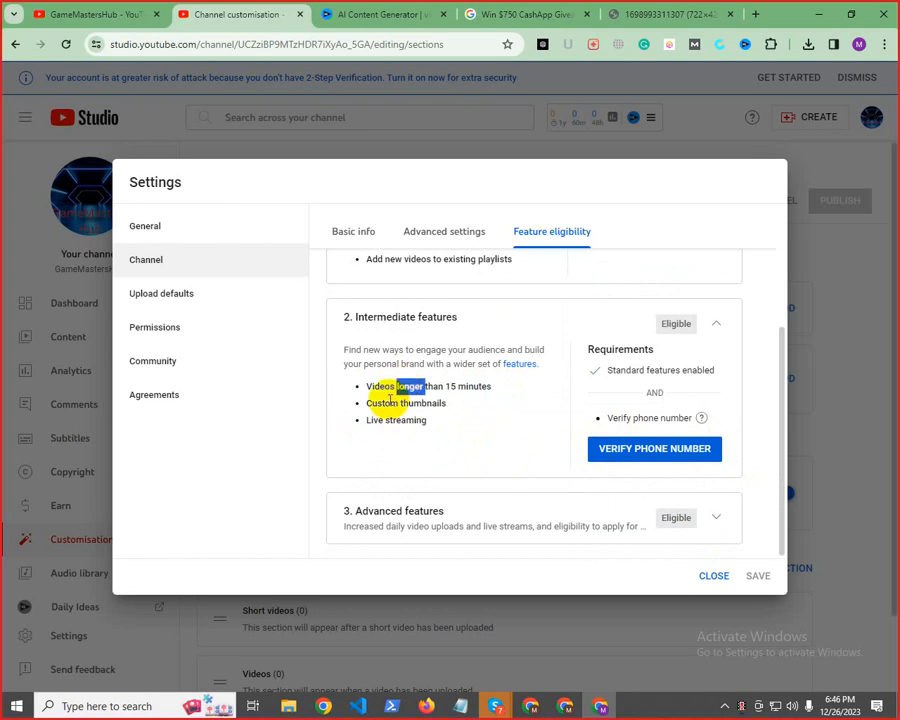
triple_click(382, 404)
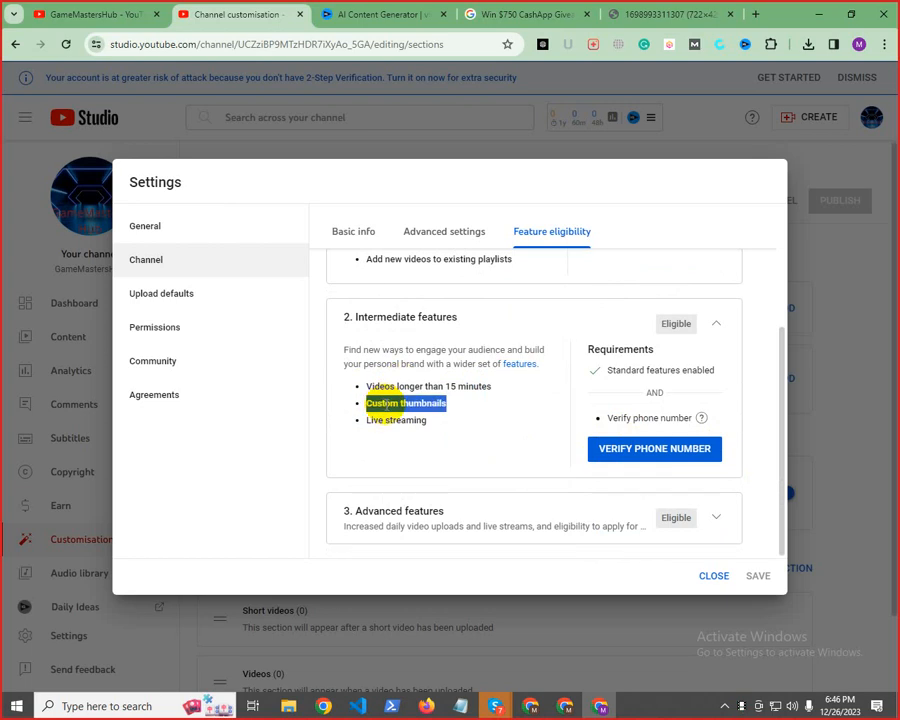
double_click(396, 420)
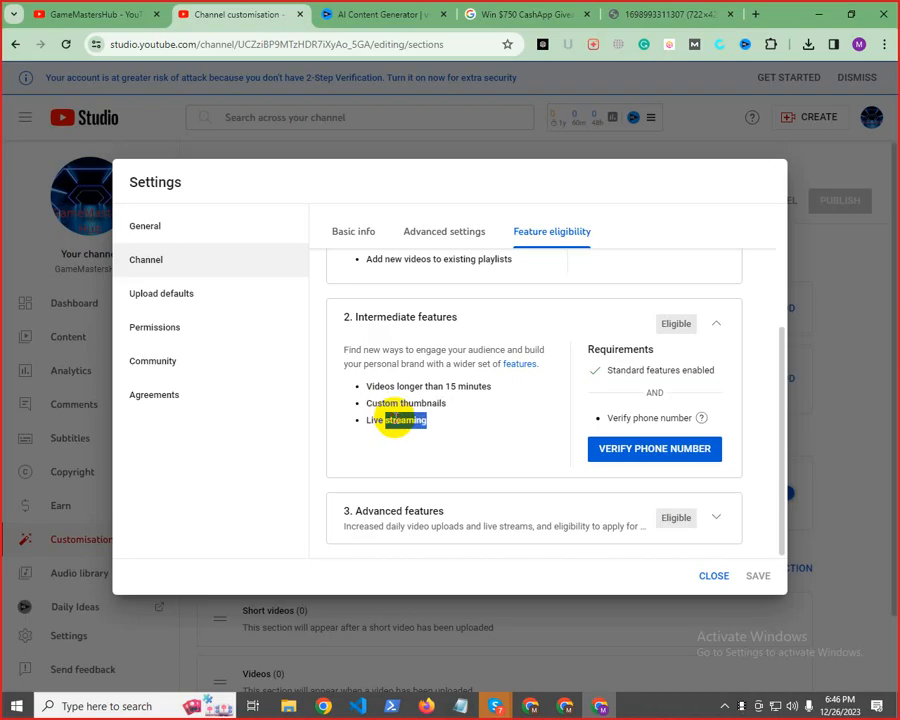
left_click_drag(344, 319, 452, 320)
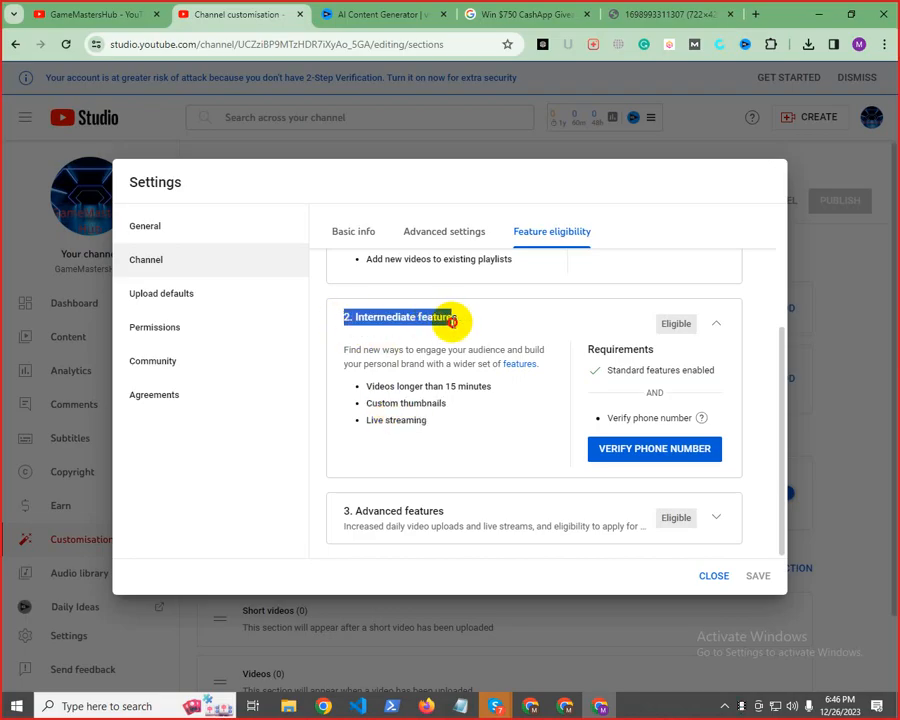
triple_click(402, 386)
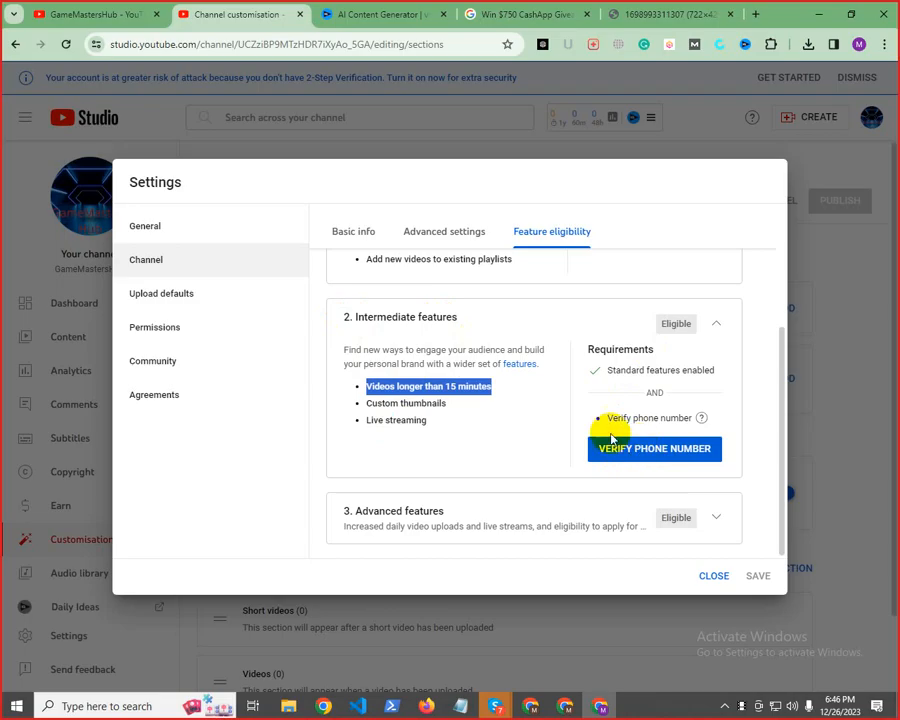
left_click(446, 385)
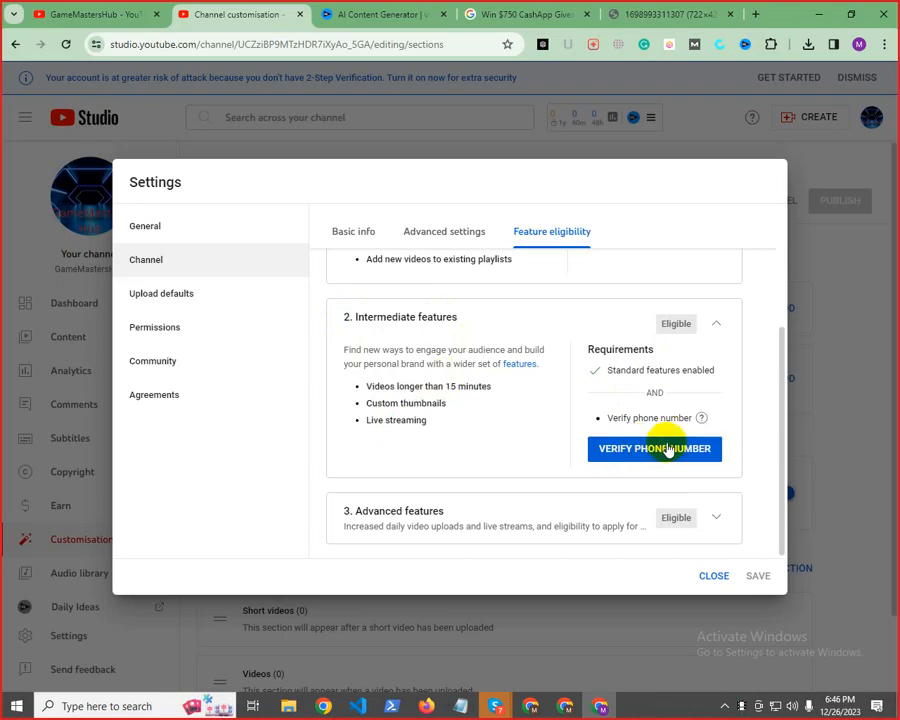
left_click_drag(431, 424, 356, 424)
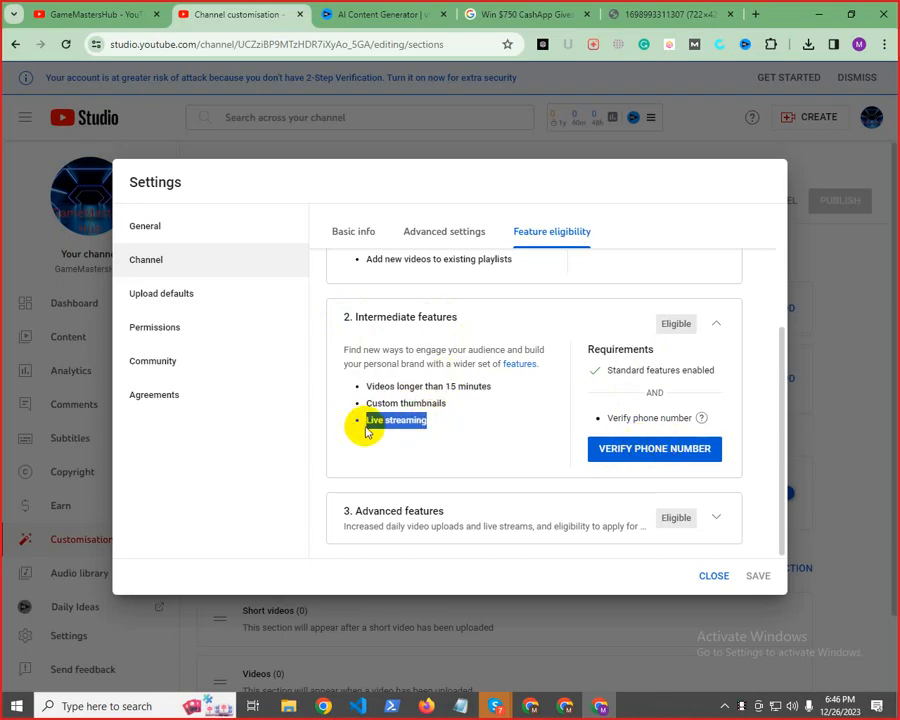
Review the three items listed under Intermediate features: videos longer than 15 minutes, custom thumbnails and live streaming
left_click_drag(448, 402, 368, 402)
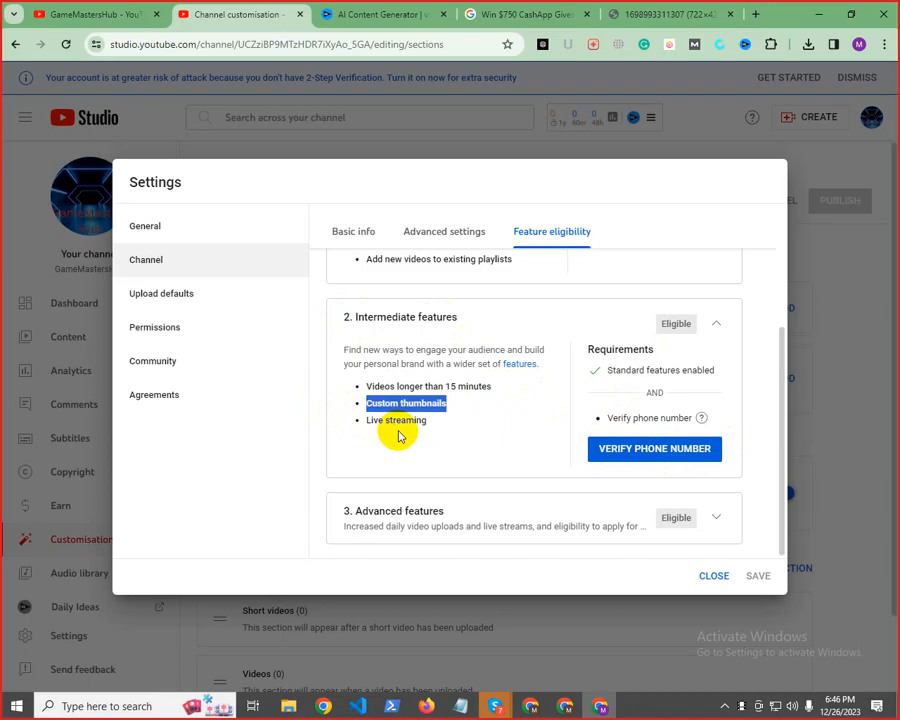
left_click_drag(505, 387, 456, 437)
left_click(367, 386)
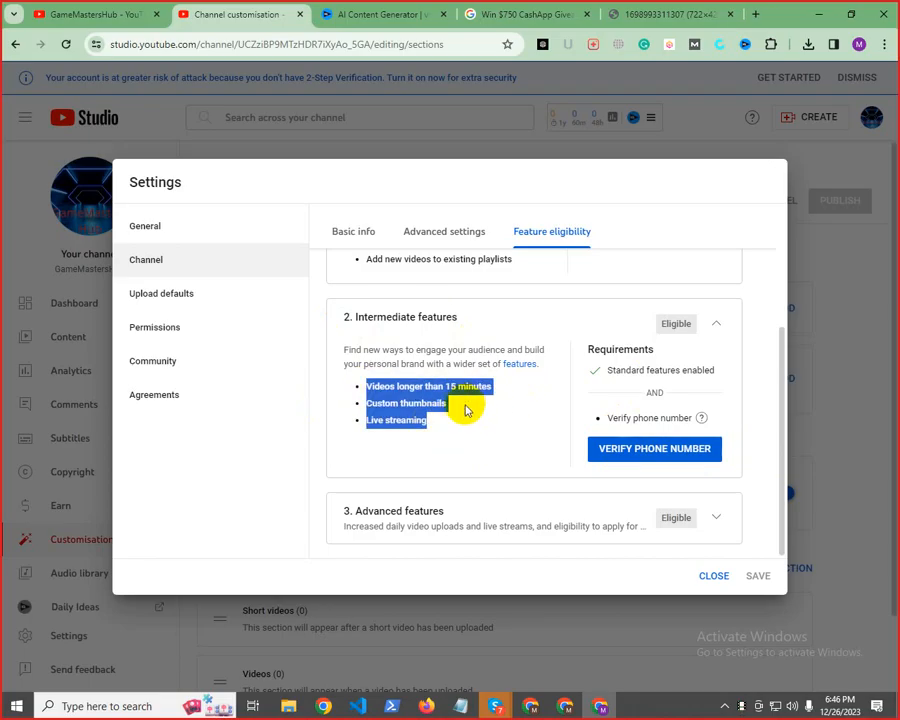
left_click(435, 435)
left_click_drag(447, 404, 365, 405)
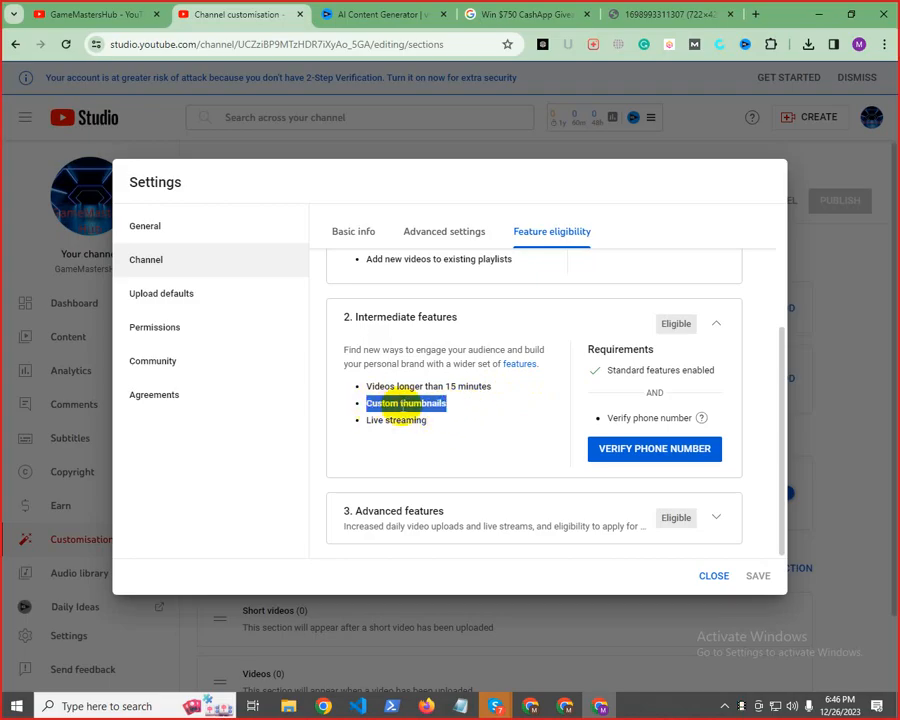
left_click_drag(437, 422, 366, 421)
left_click(498, 386)
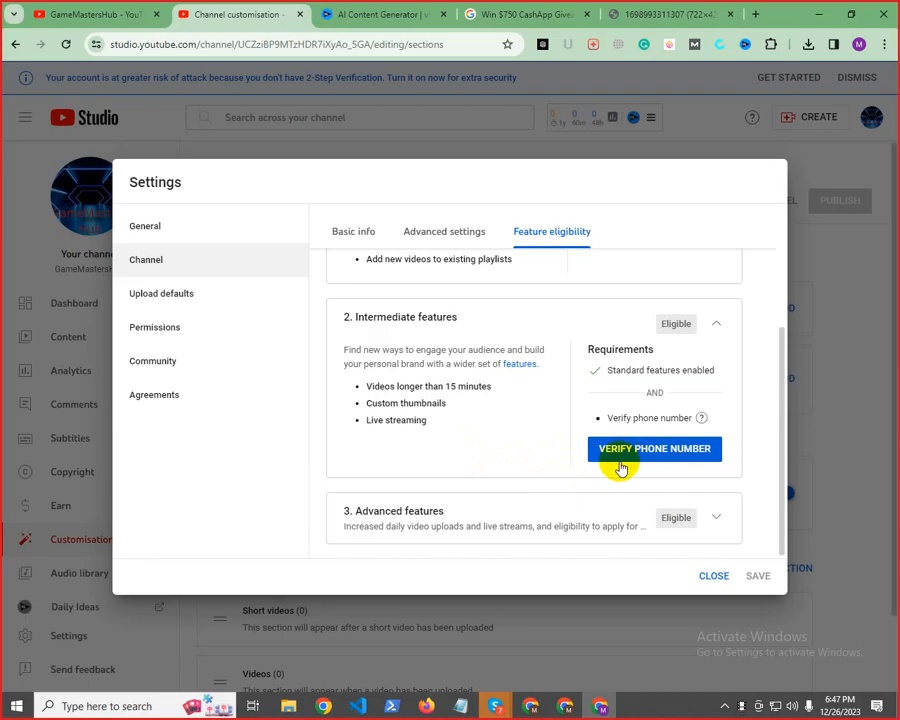
left_click_drag(424, 421, 338, 428)
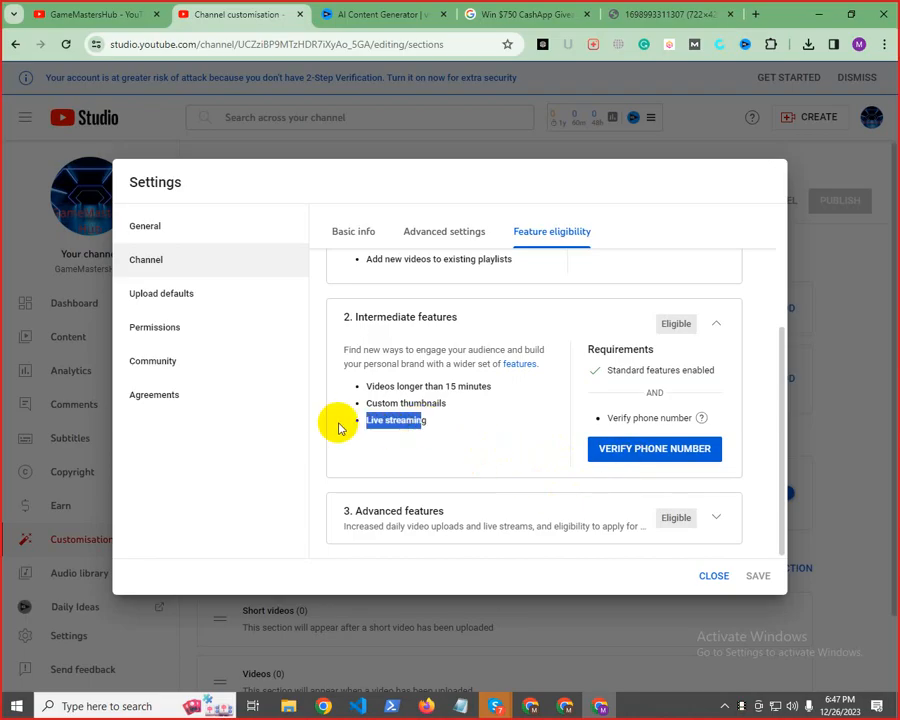
left_click_drag(458, 408, 350, 410)
left_click(378, 398)
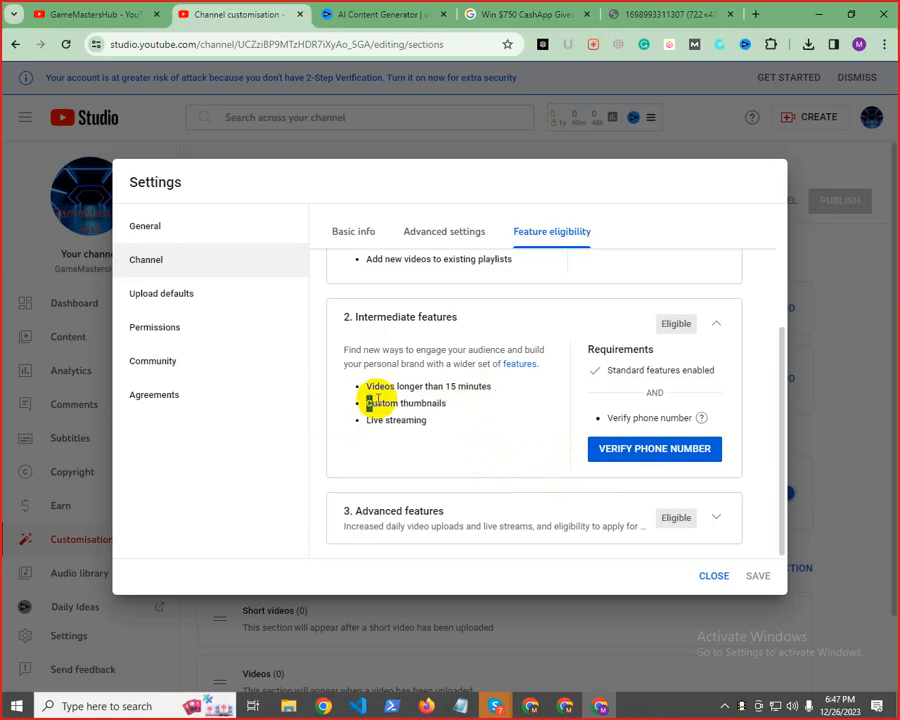
triple_click(445, 400)
triple_click(450, 387)
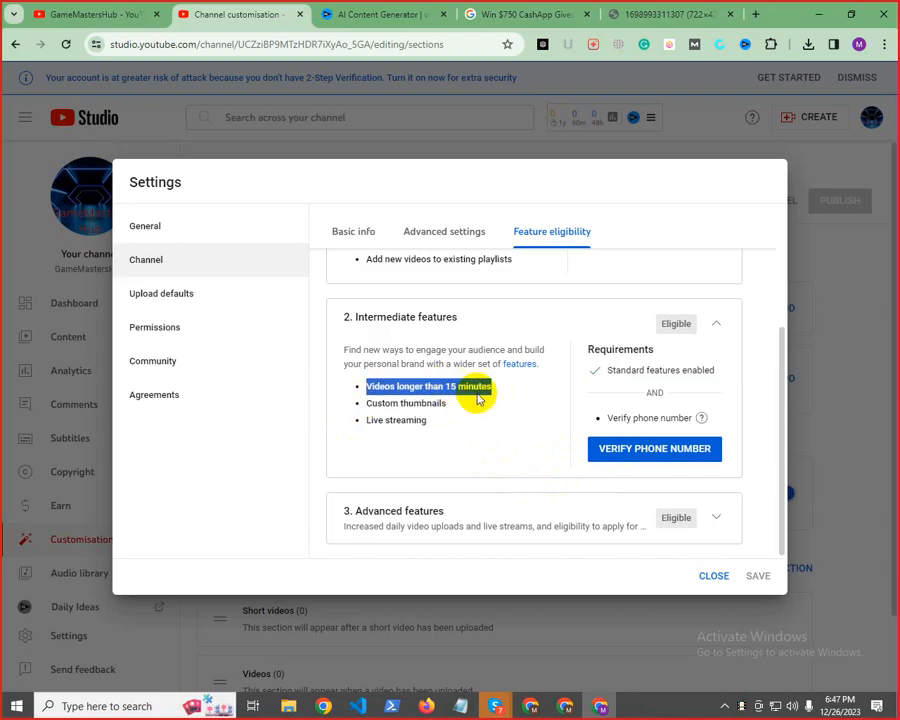
Expand the Advanced features section and examine its list of included features, starting with Content ID claim appeals
left_click(415, 514)
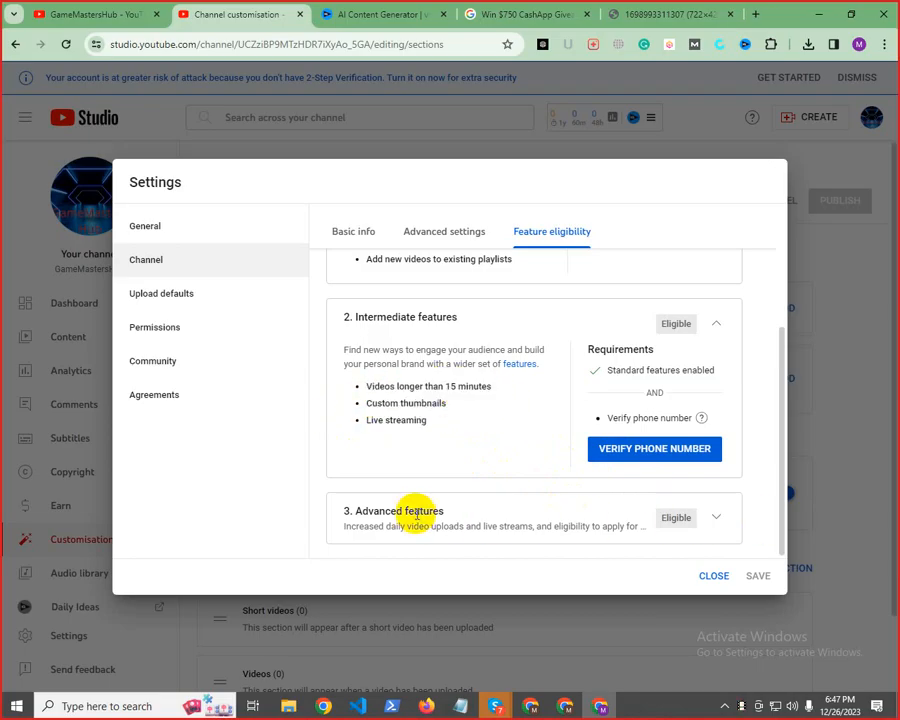
triple_click(382, 514)
left_click(382, 510)
left_click_drag(352, 508, 520, 526)
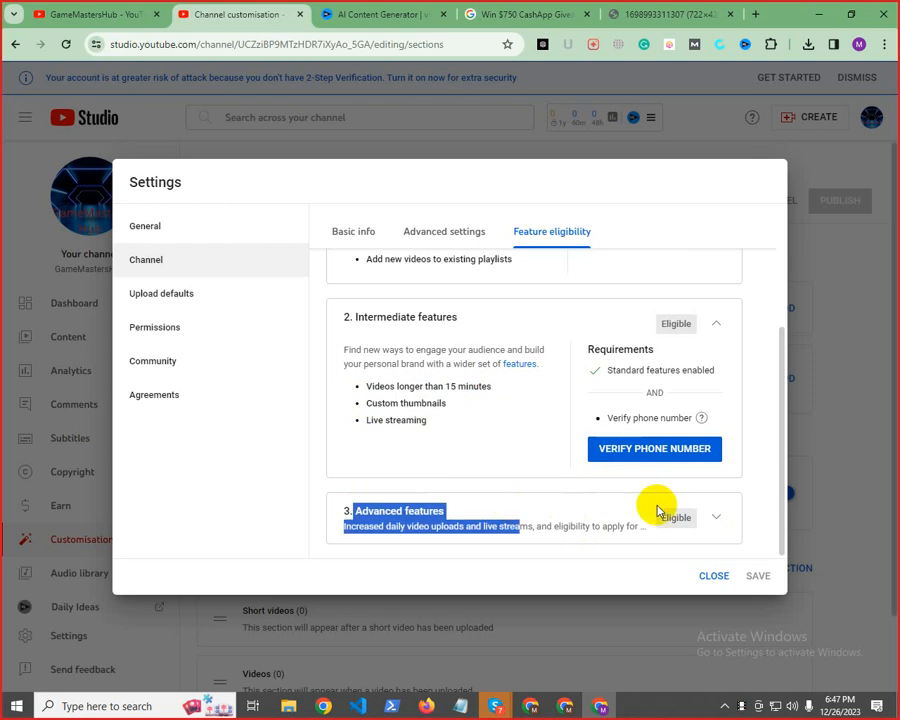
left_click(714, 517)
scroll(510, 480, "down", 2)
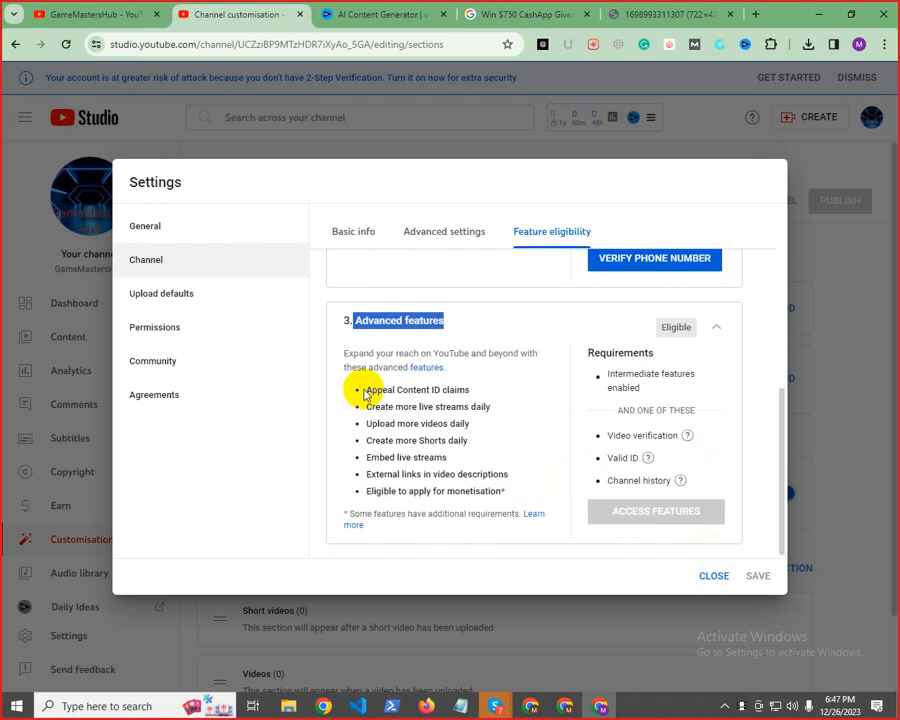
left_click_drag(365, 392, 449, 391)
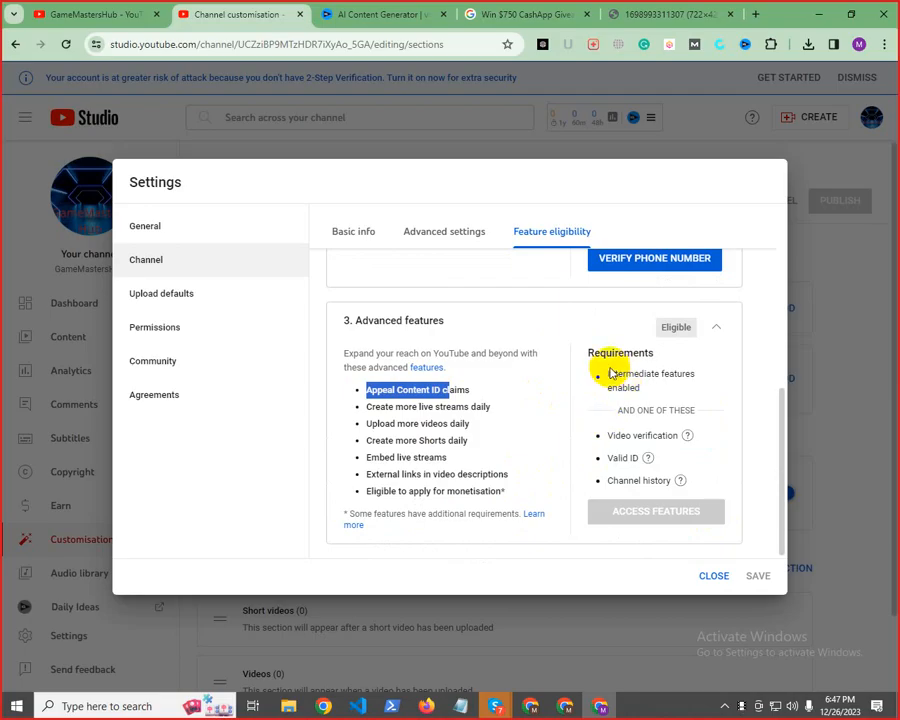
Examine the Advanced features requirements, including intermediate features, and read the explanations of video verification, valid ID and channel history
left_click_drag(611, 373, 691, 368)
left_click_drag(603, 436, 679, 434)
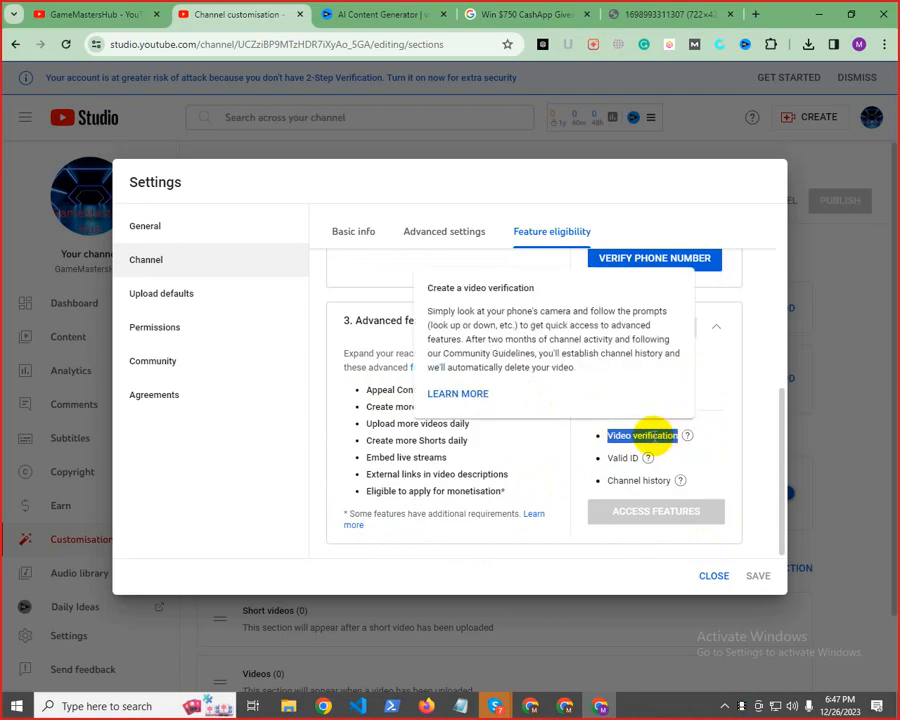
triple_click(654, 436)
left_click_drag(603, 461, 628, 457)
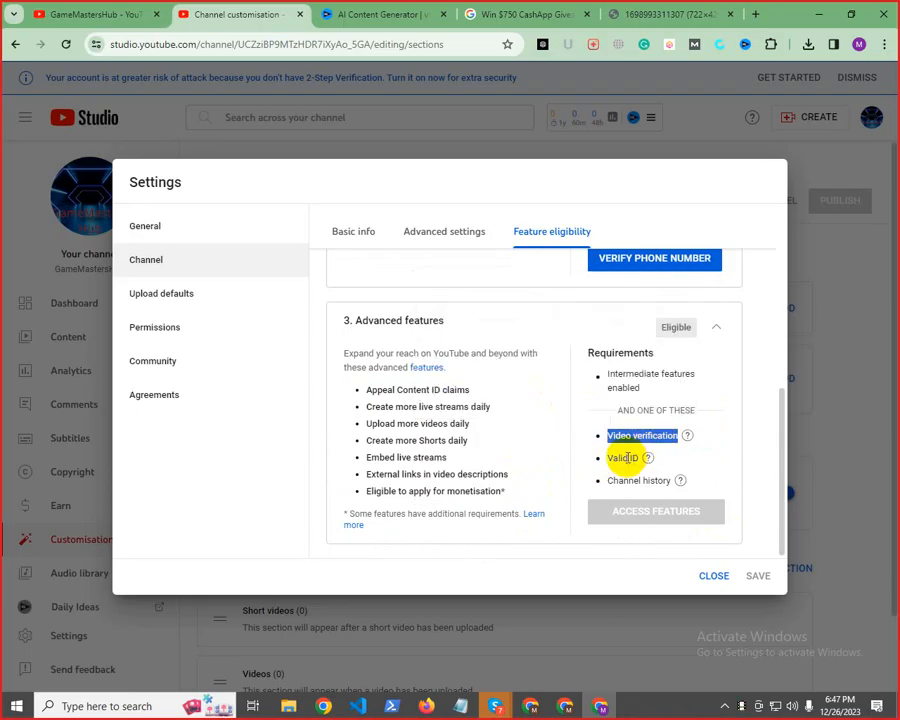
triple_click(627, 457)
left_click(677, 430)
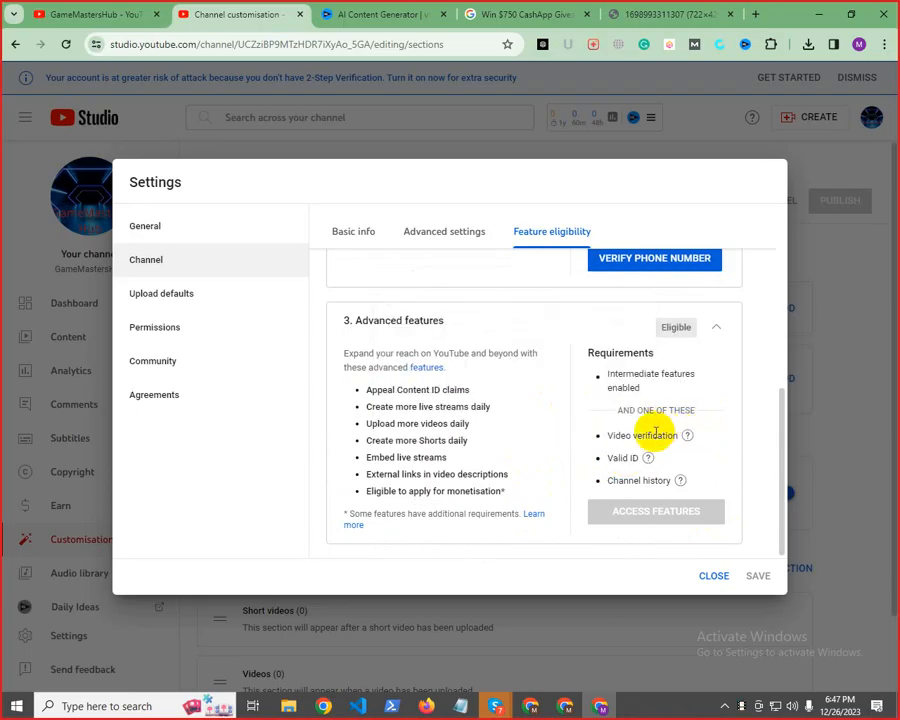
triple_click(612, 458)
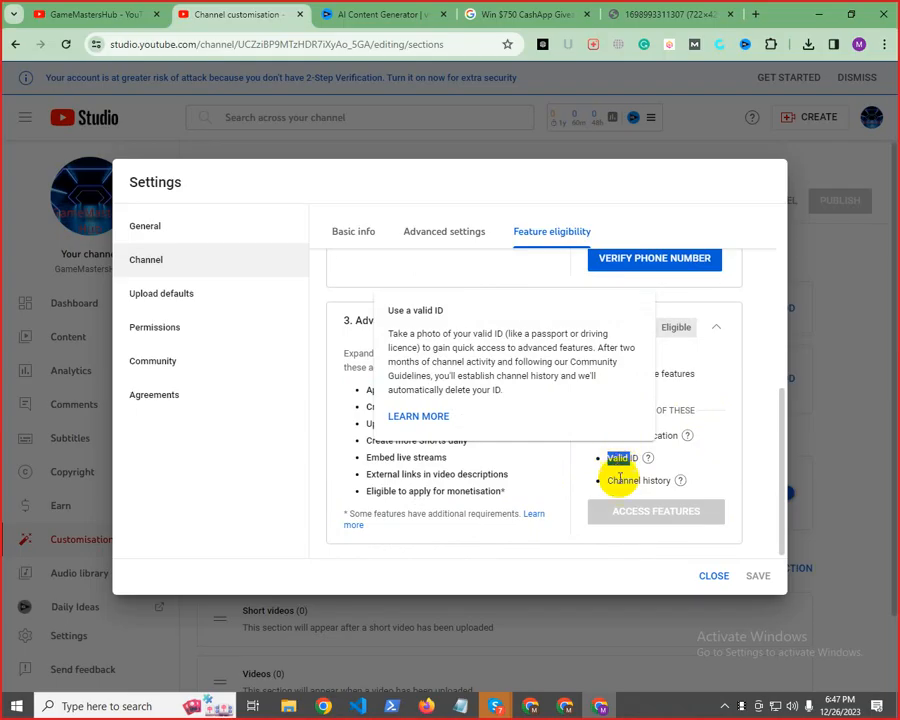
double_click(619, 481)
triple_click(619, 481)
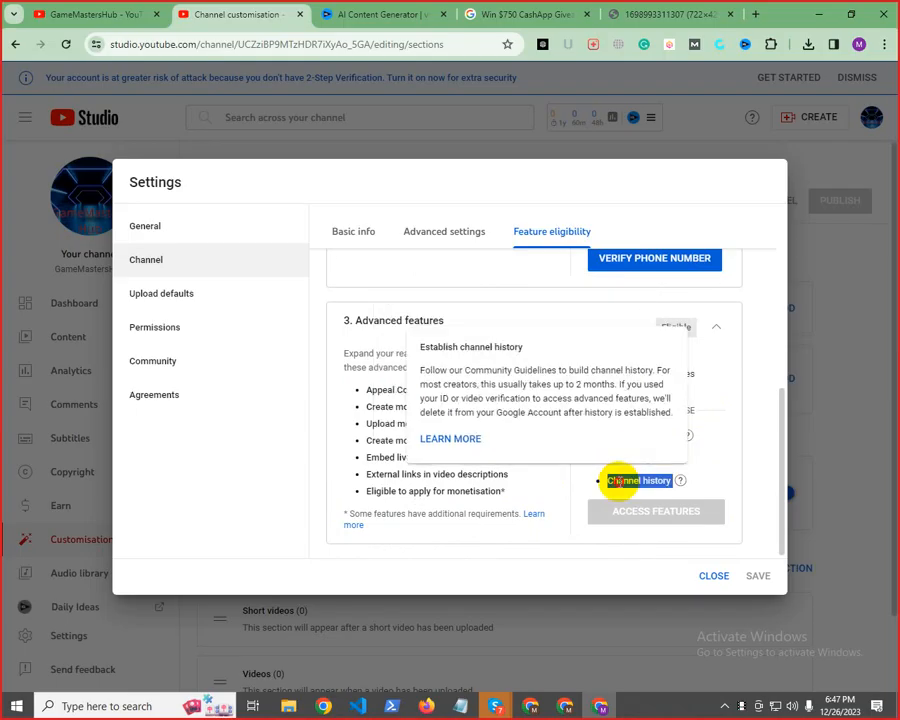
left_click(619, 481)
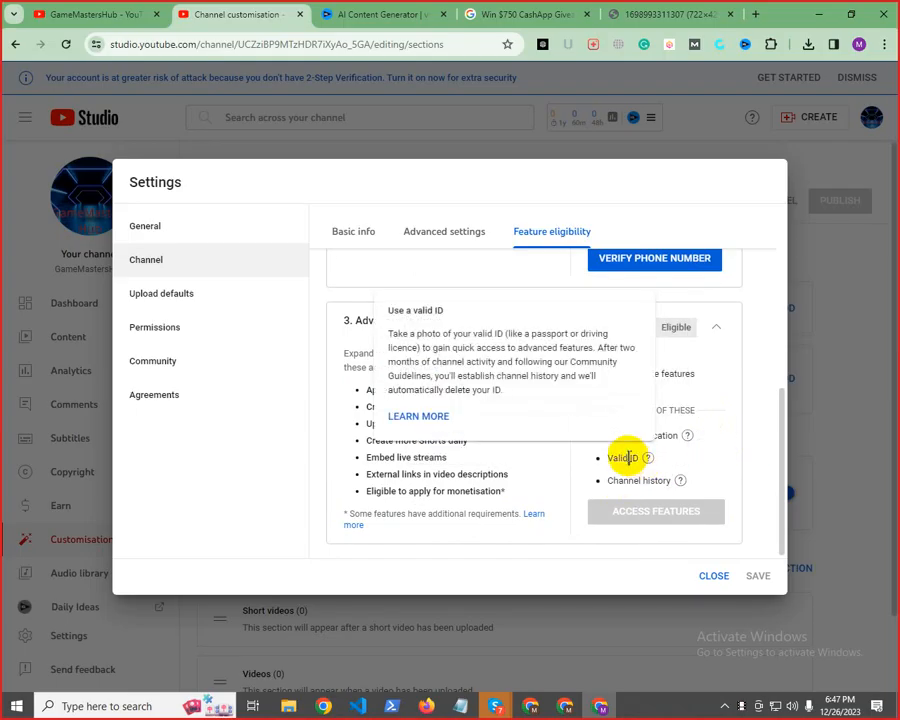
double_click(628, 457)
triple_click(628, 457)
left_click(628, 457)
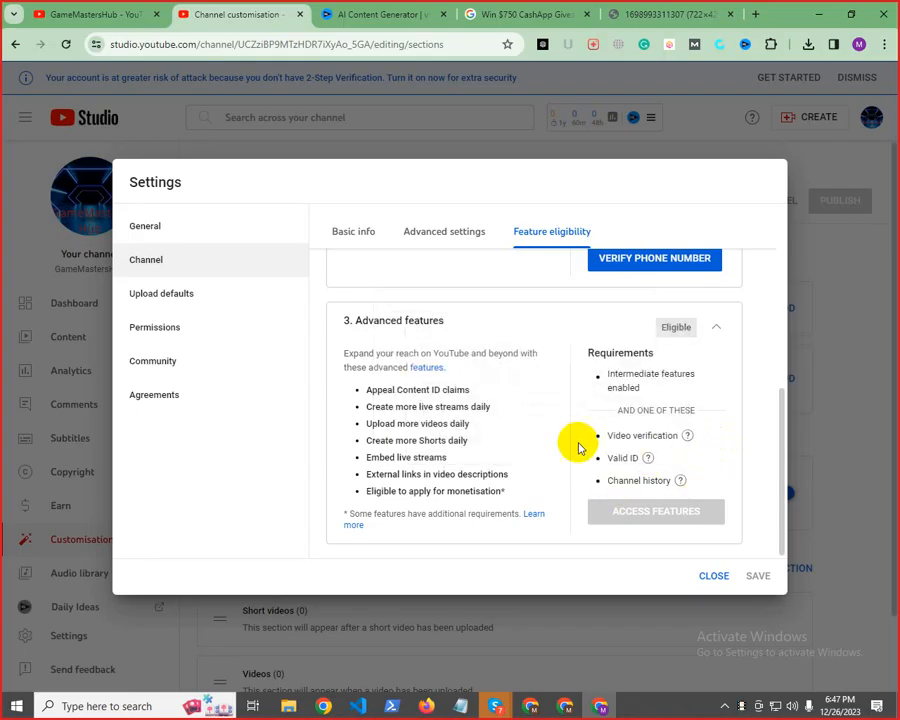
Recheck the phone verification requirement and the monetisation eligibility item across the three feature sections
scroll(580, 445, "up", 3)
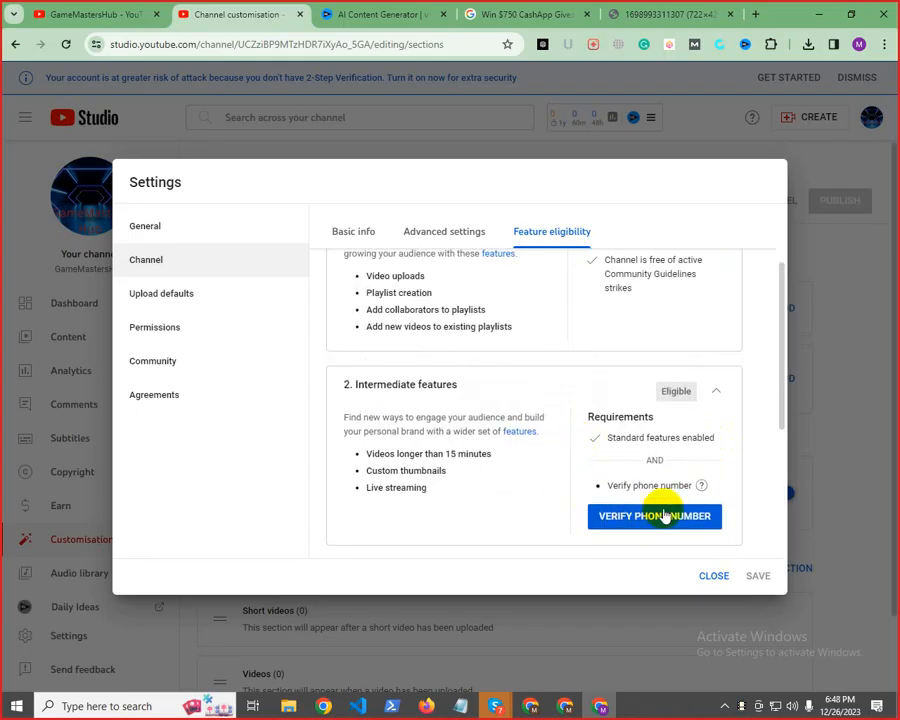
scroll(670, 514, "down", 3)
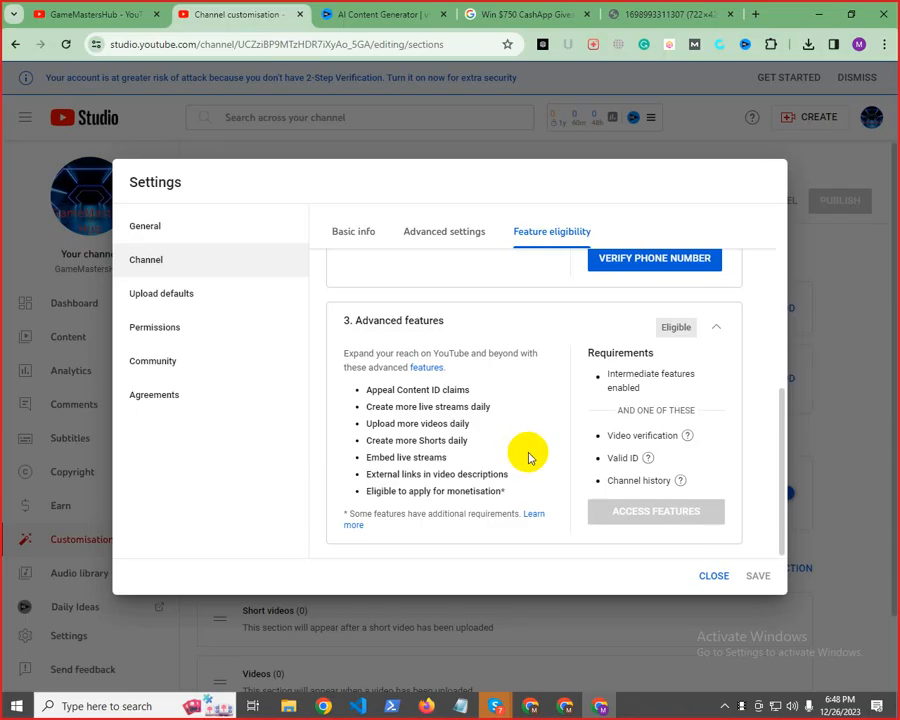
left_click_drag(508, 492, 372, 489)
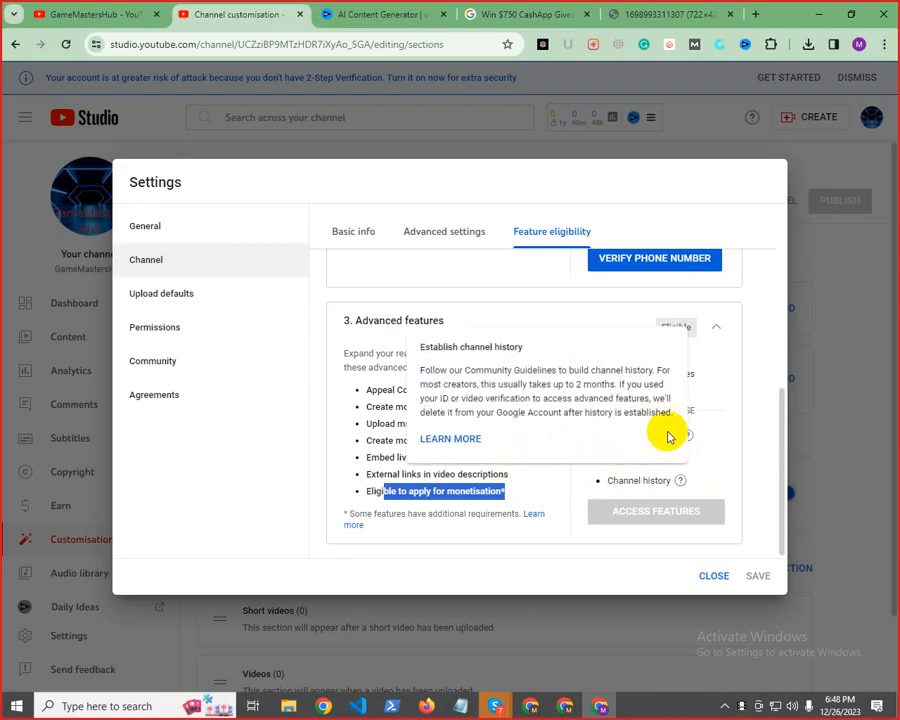
left_click(707, 494)
scroll(568, 492, "up", 6)
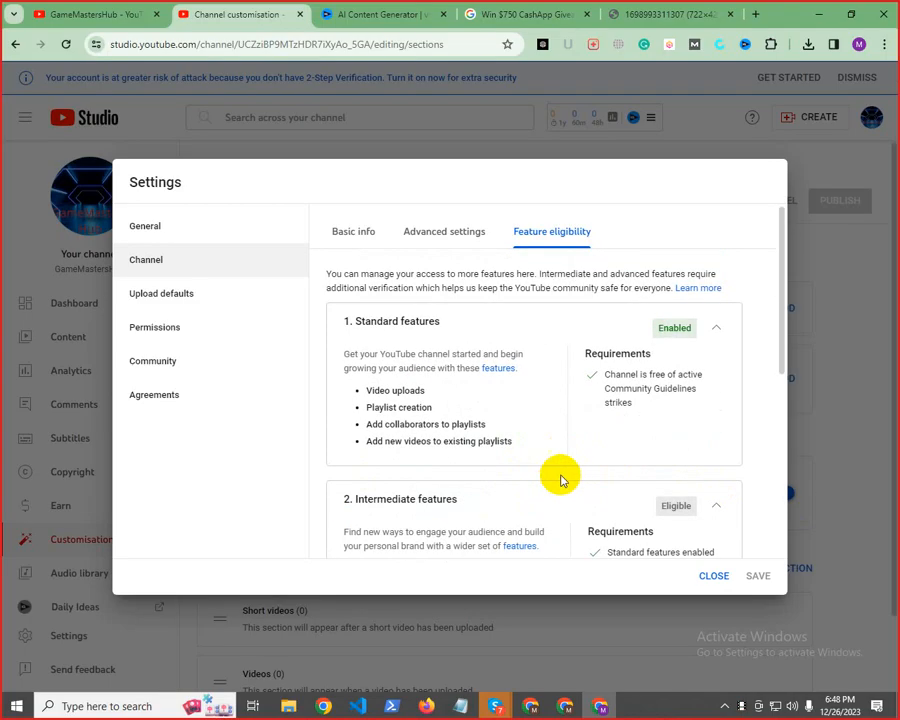
scroll(540, 475, "down", 6)
scroll(515, 462, "up", 6)
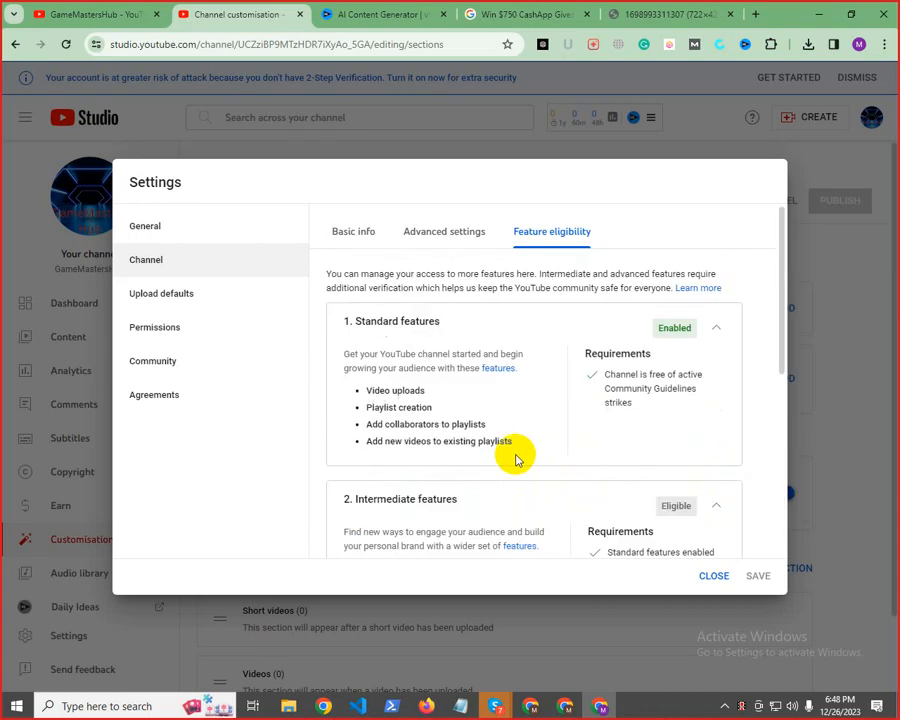
Look through the channel's basic info, advanced settings and feature eligibility, and close the settings without changes
left_click(450, 234)
left_click(529, 239)
left_click(458, 238)
left_click(358, 236)
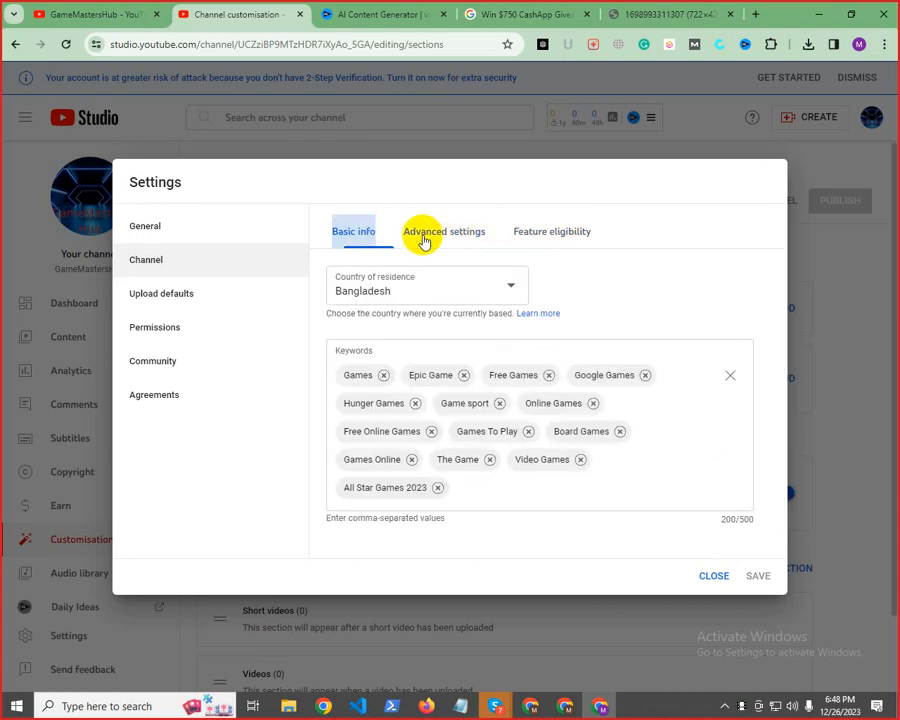
left_click(430, 236)
left_click(563, 236)
left_click(354, 236)
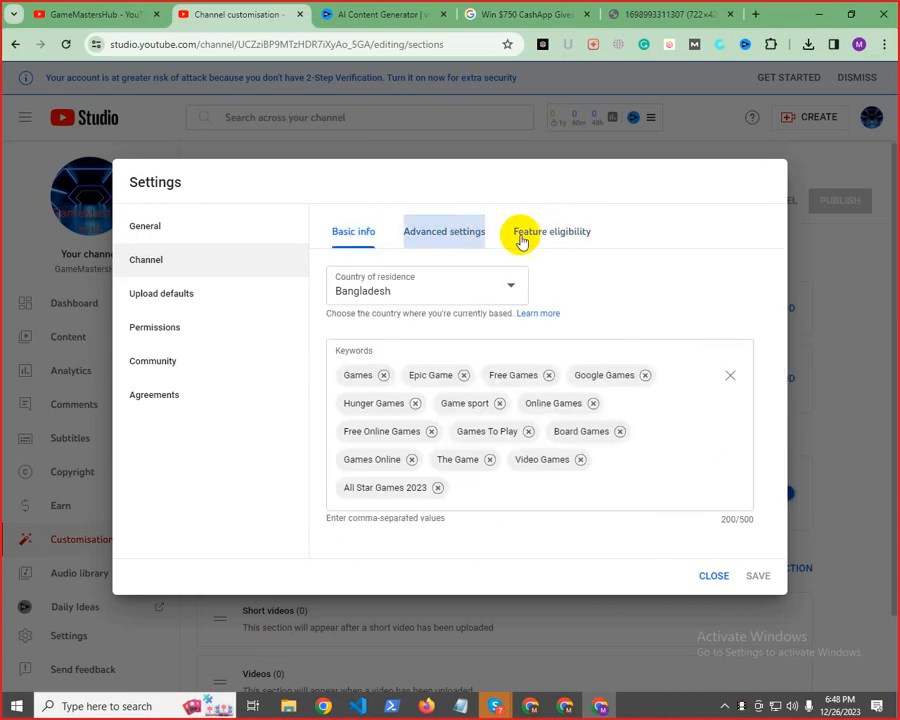
left_click(438, 240)
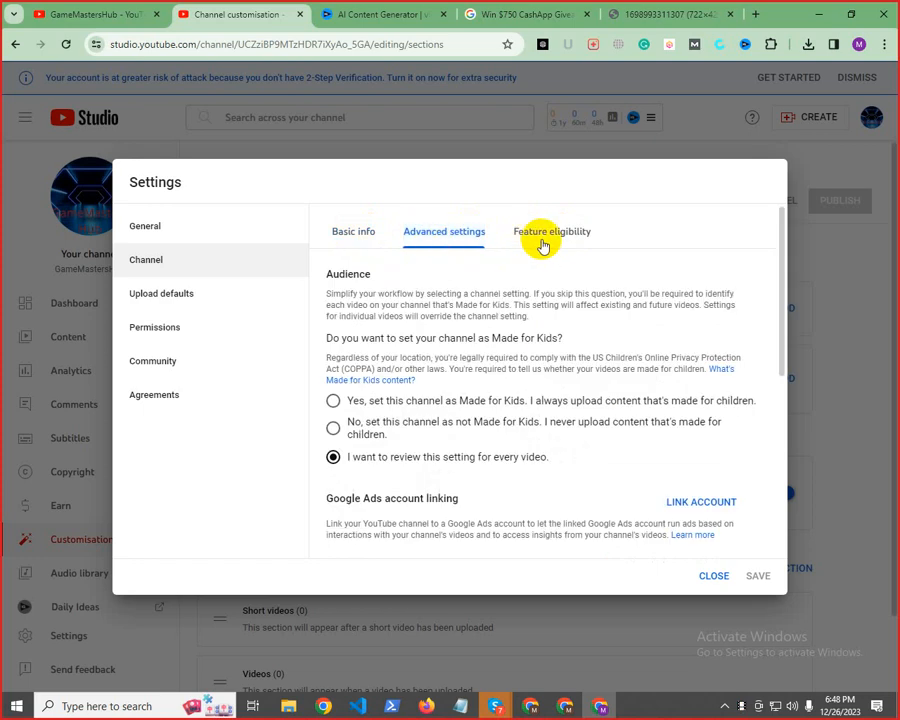
left_click(541, 240)
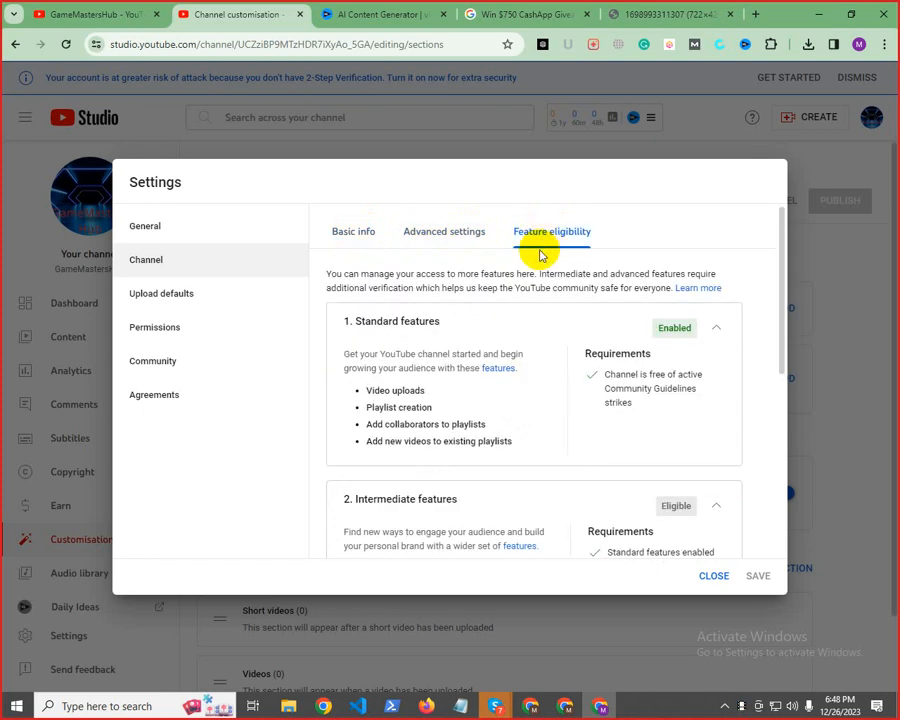
left_click(448, 240)
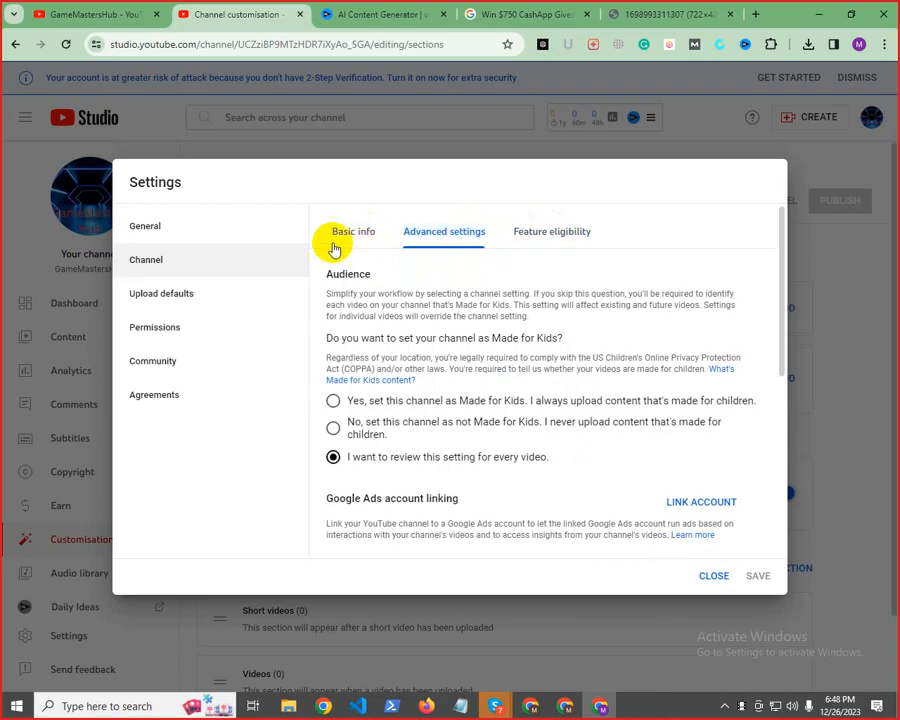
left_click(335, 245)
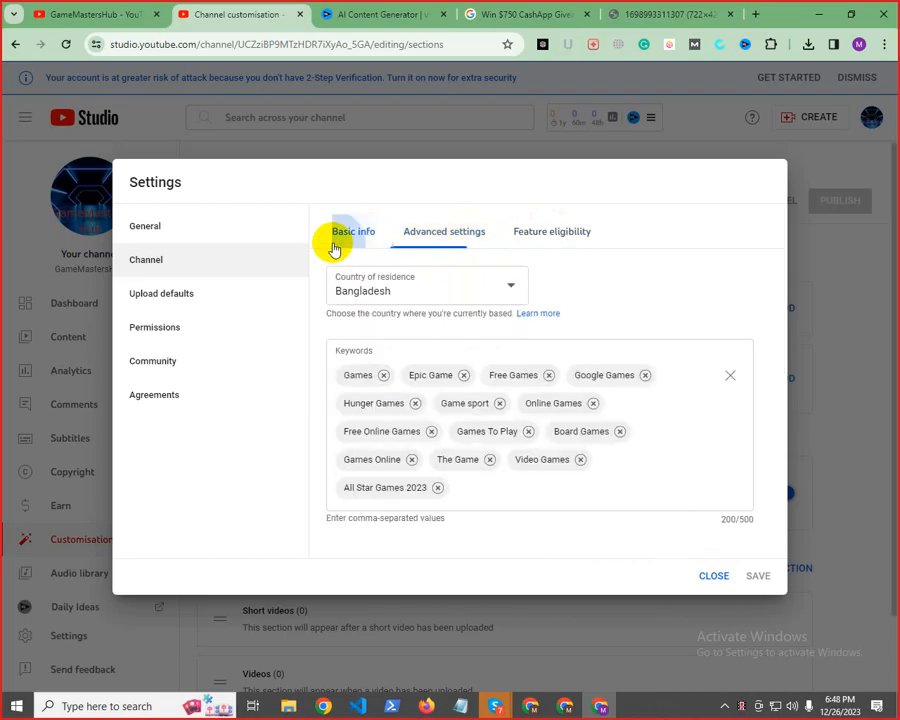
left_click(711, 576)
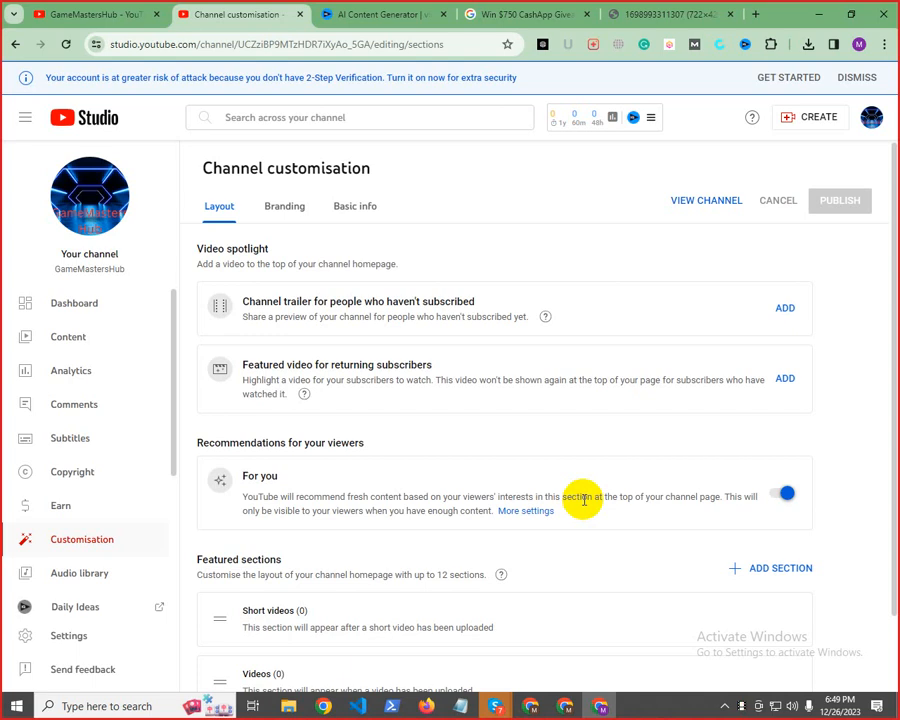
triple_click(584, 500)
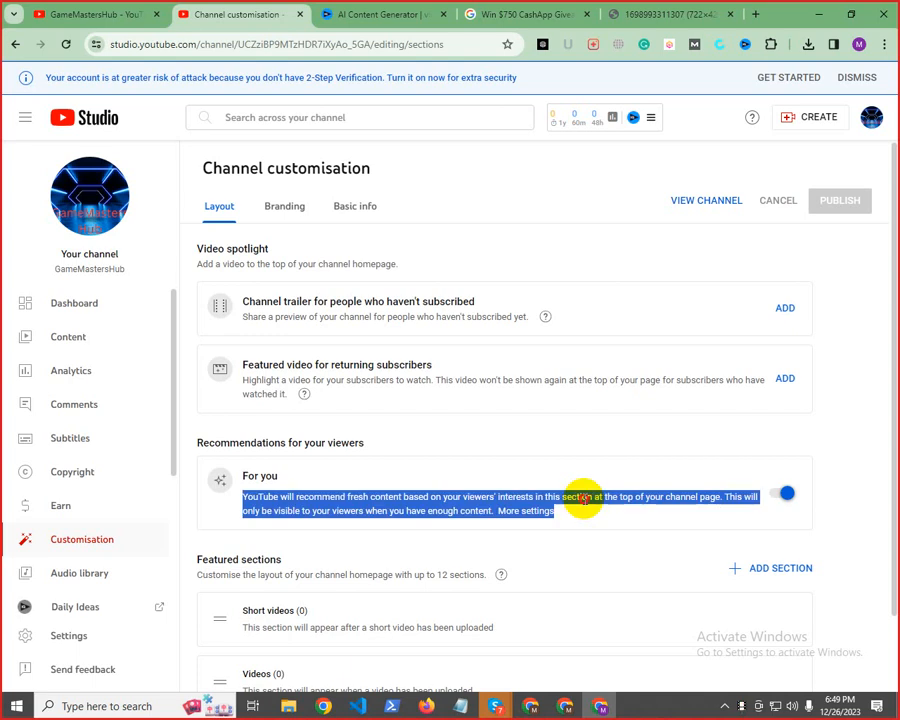
triple_click(584, 500)
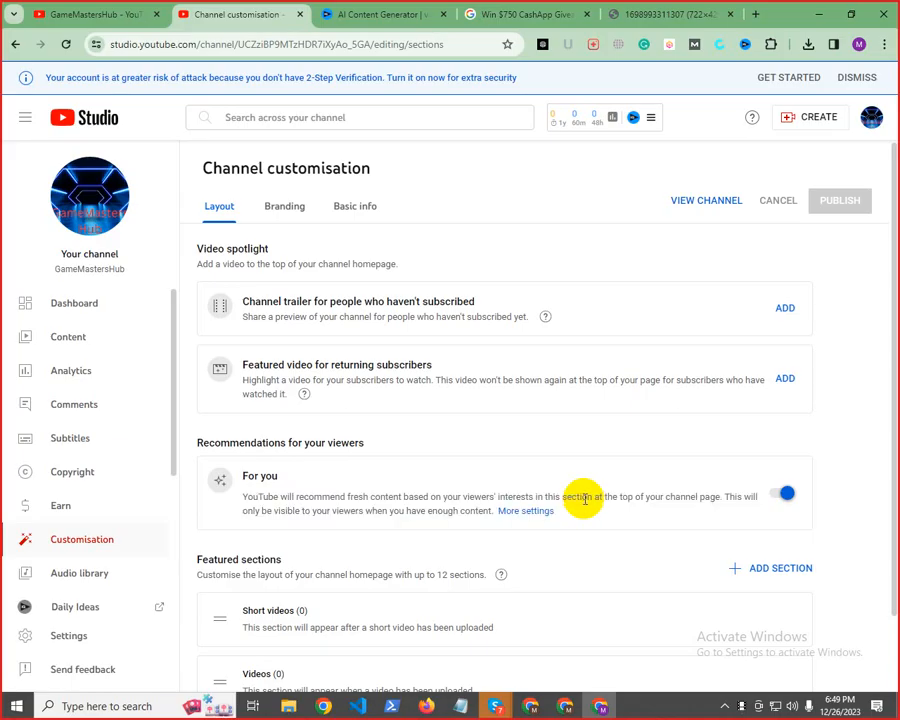
left_click(546, 392)
triple_click(546, 392)
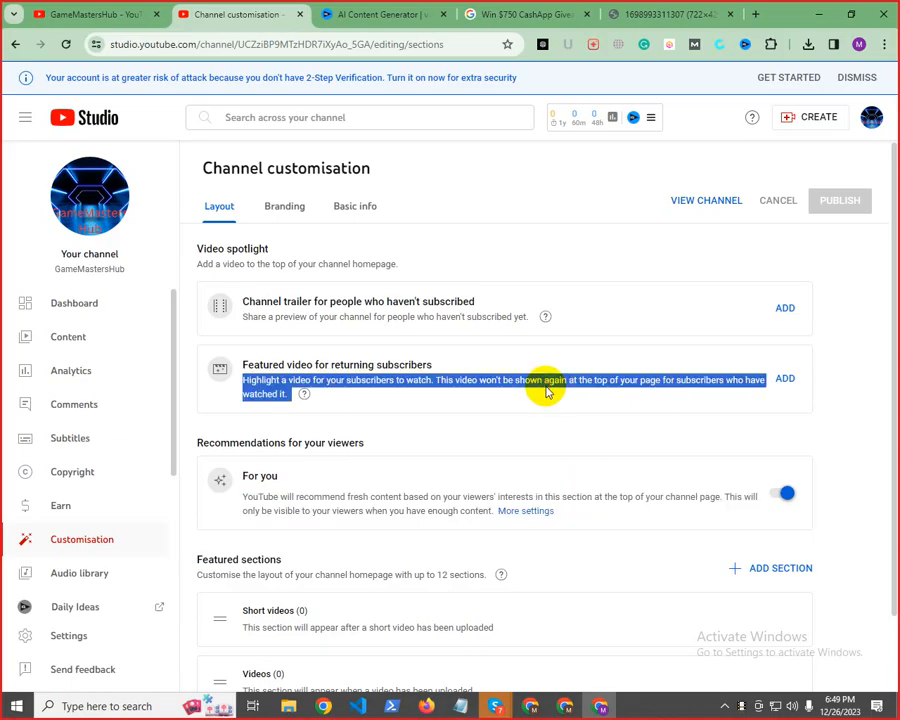
Open the channel's feature eligibility settings and start phone verification for the Intermediate features
left_click(72, 636)
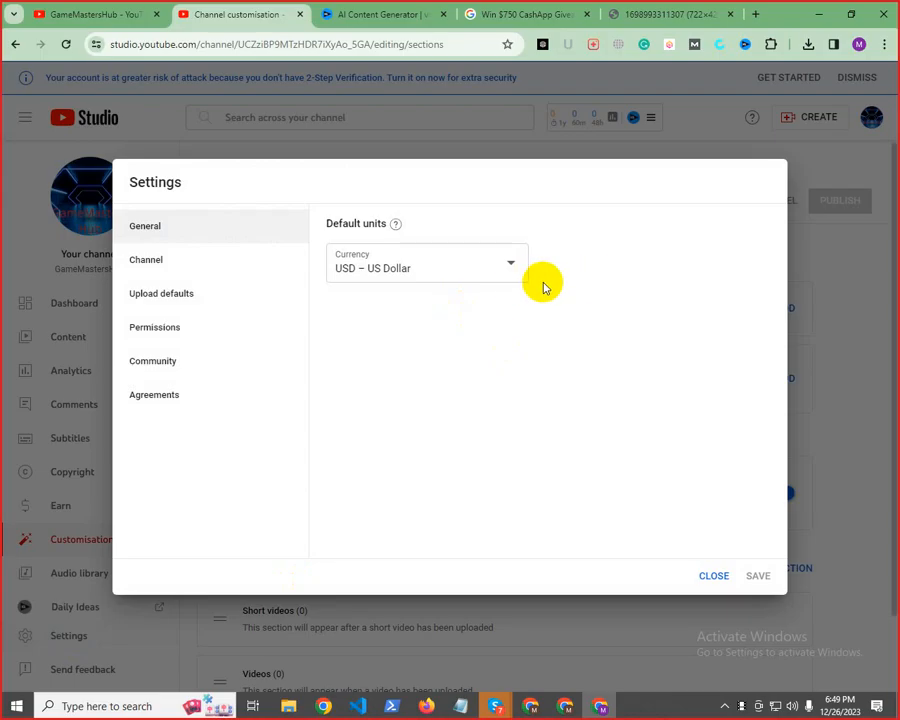
left_click(146, 264)
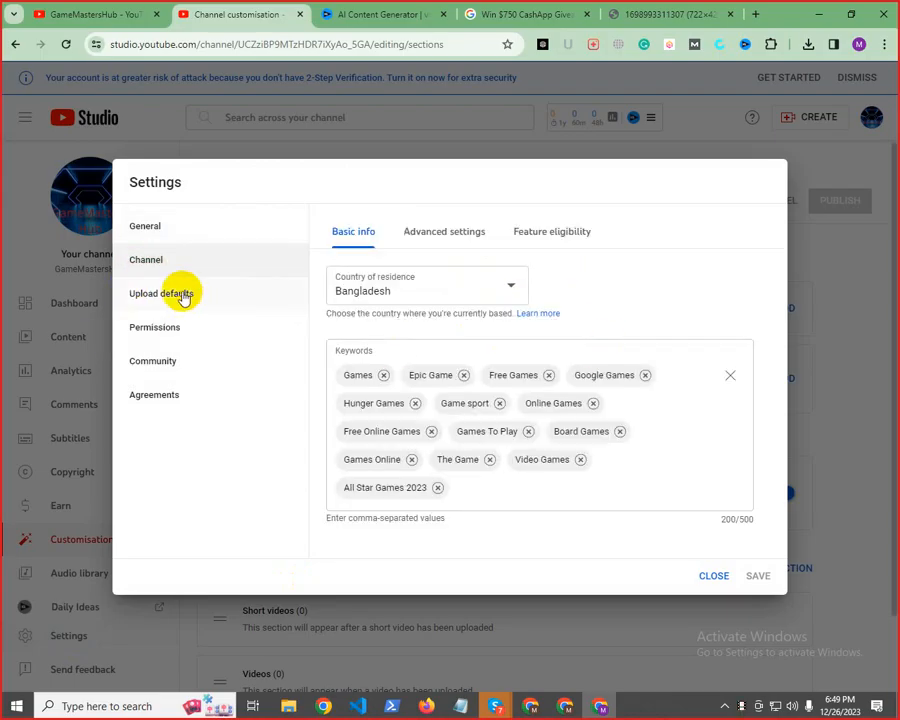
left_click(548, 229)
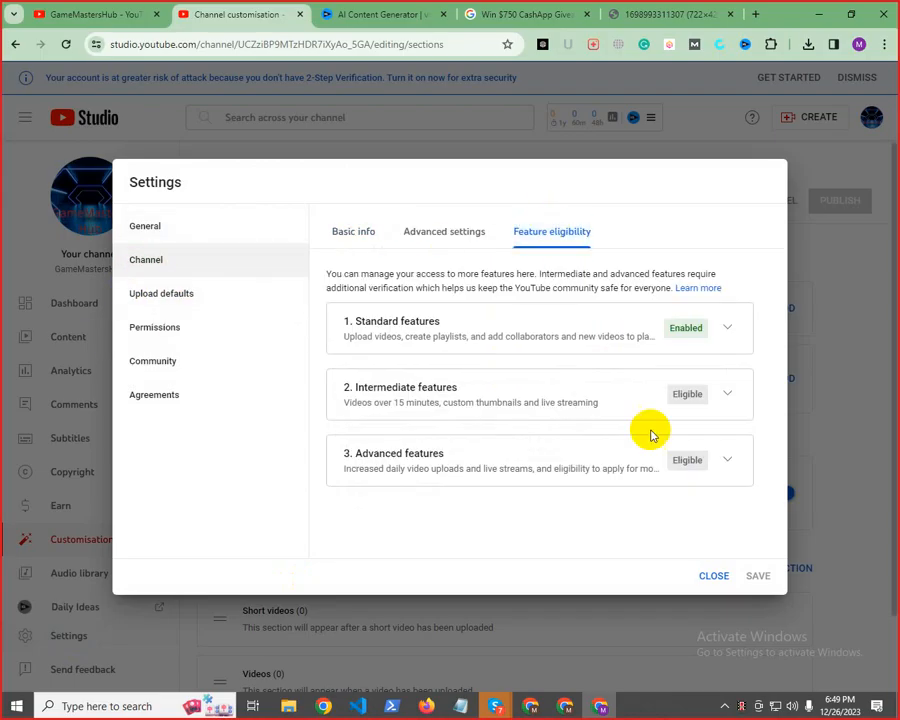
left_click(719, 396)
left_click(657, 521)
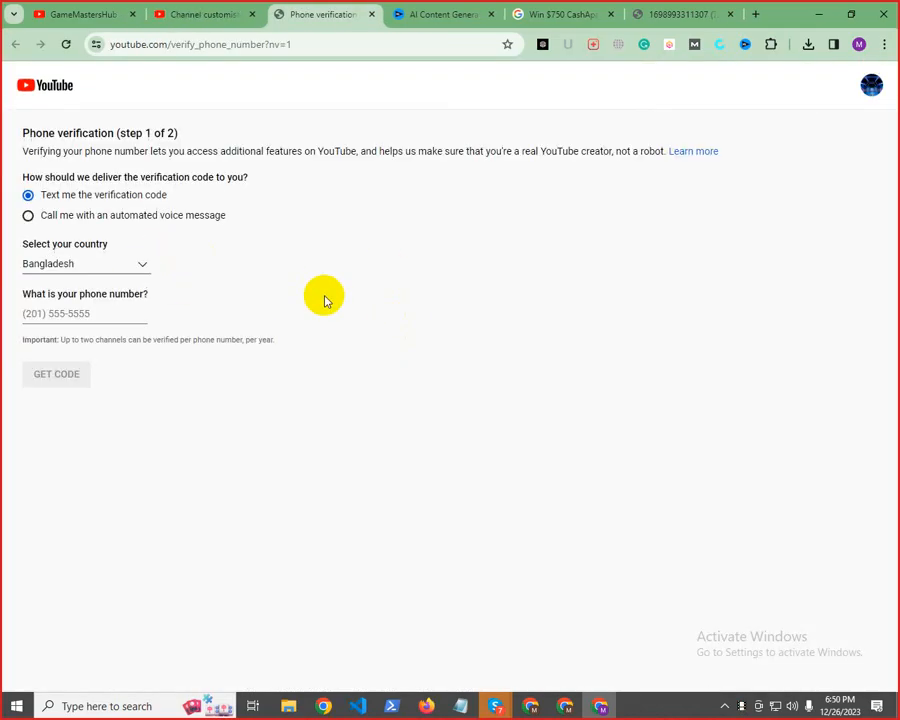
Enter the phone number for Bangladesh and request the verification code by text message
left_click(73, 310)
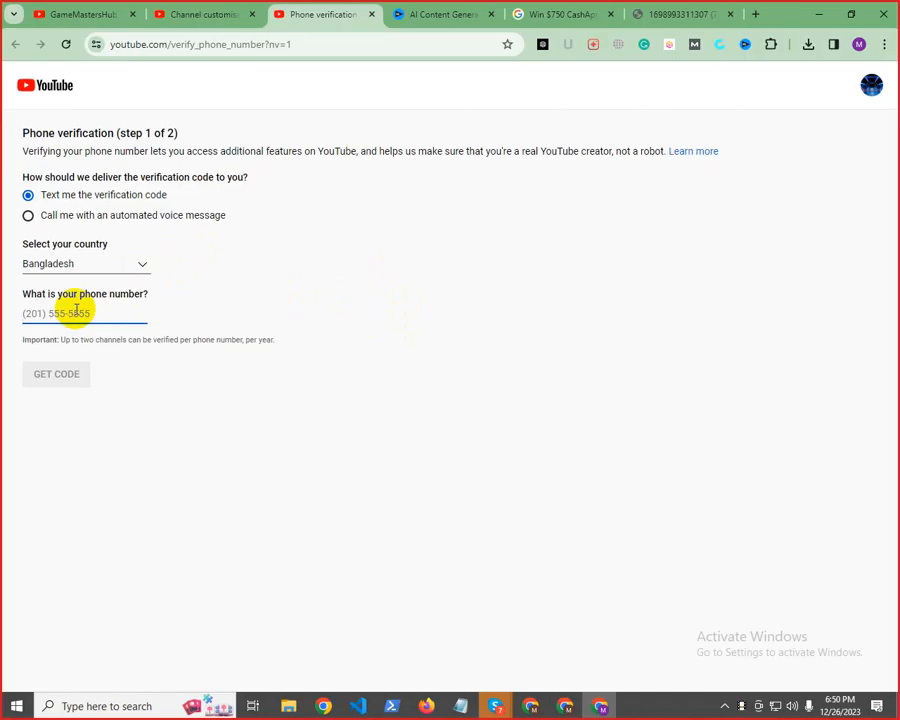
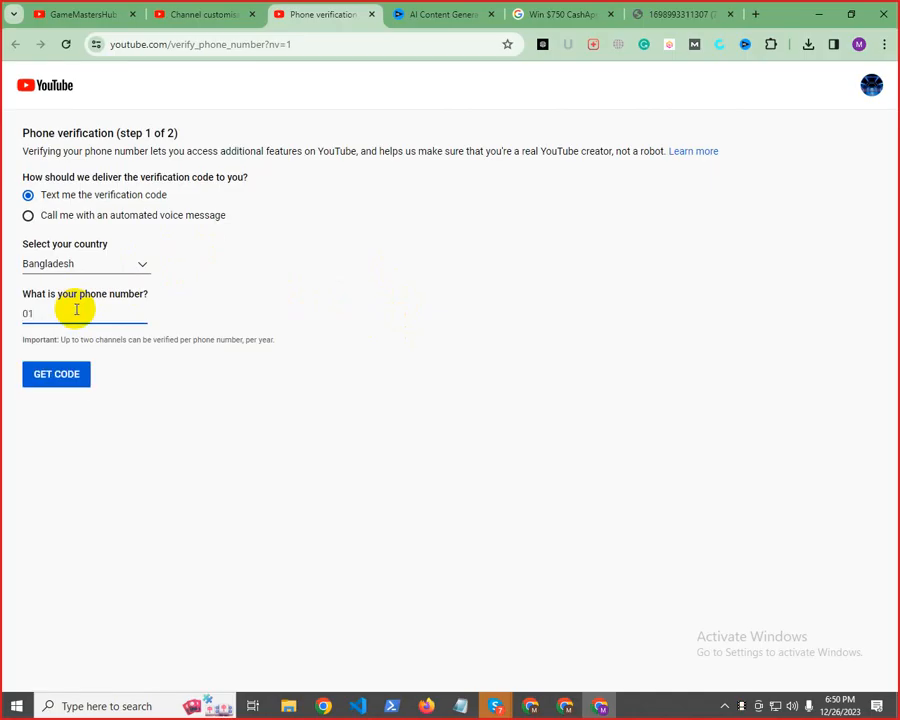
left_click(66, 377)
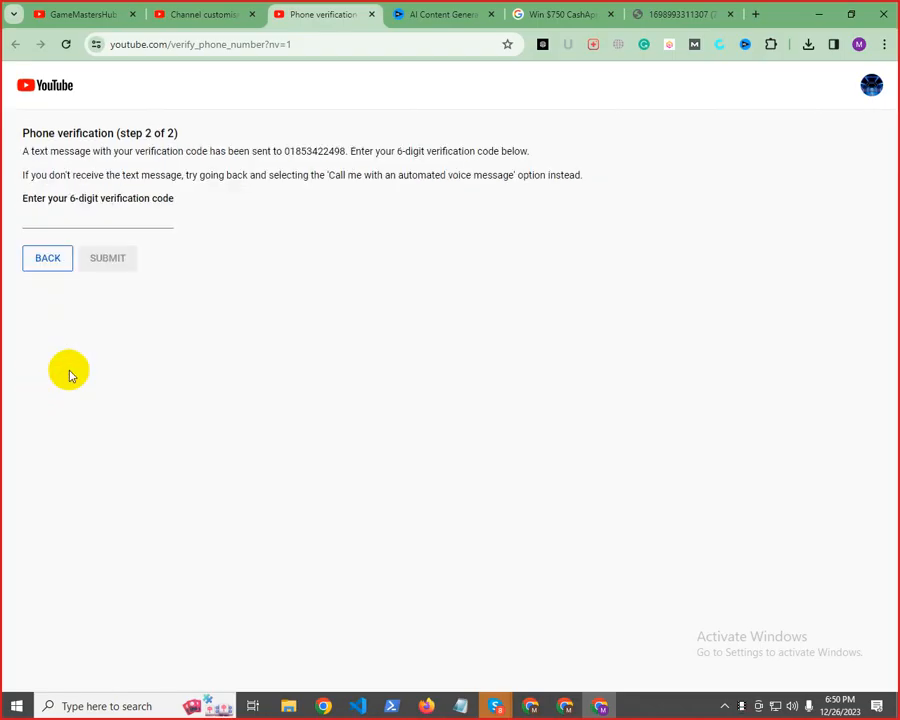
Enter the 6-digit verification code received by text message and submit it
left_click(104, 217)
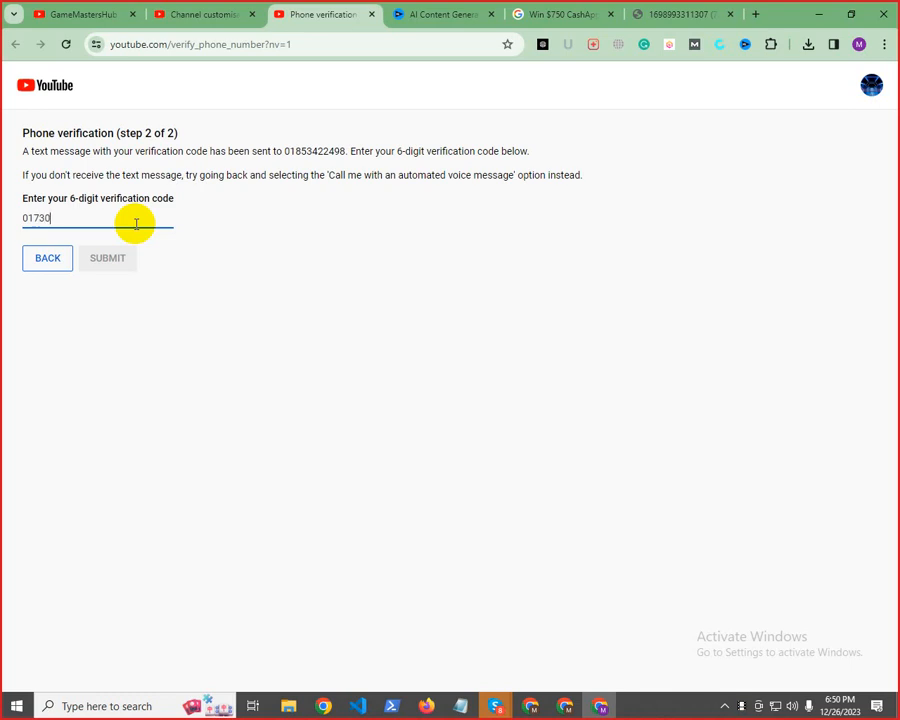
type("1")
left_click(117, 266)
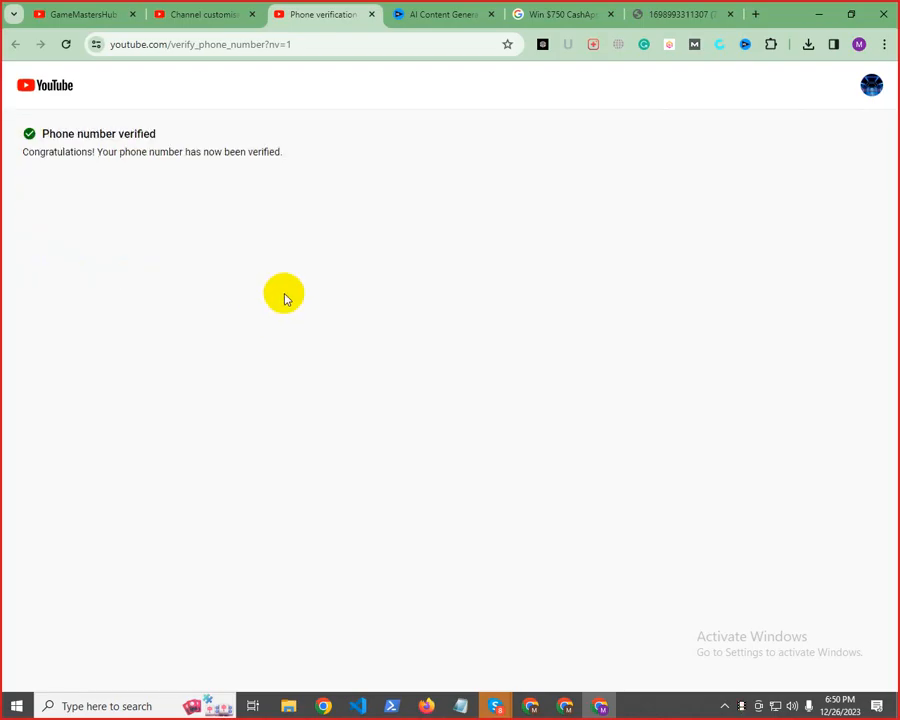
Return to the channel's feature eligibility in YouTube Studio, expand Advanced features and examine the list of included features
left_click(215, 13)
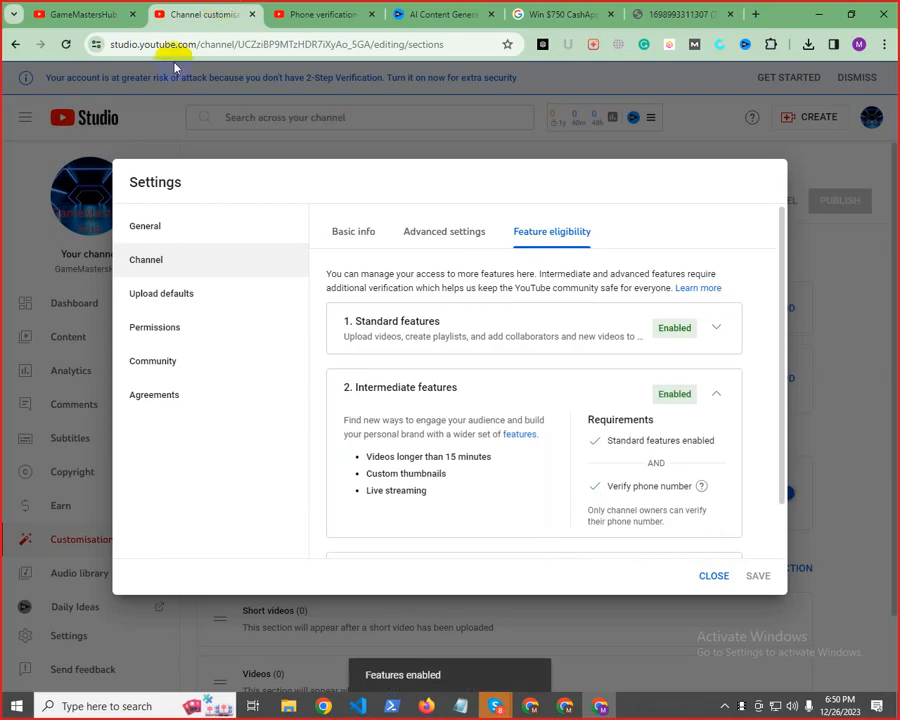
left_click(567, 247)
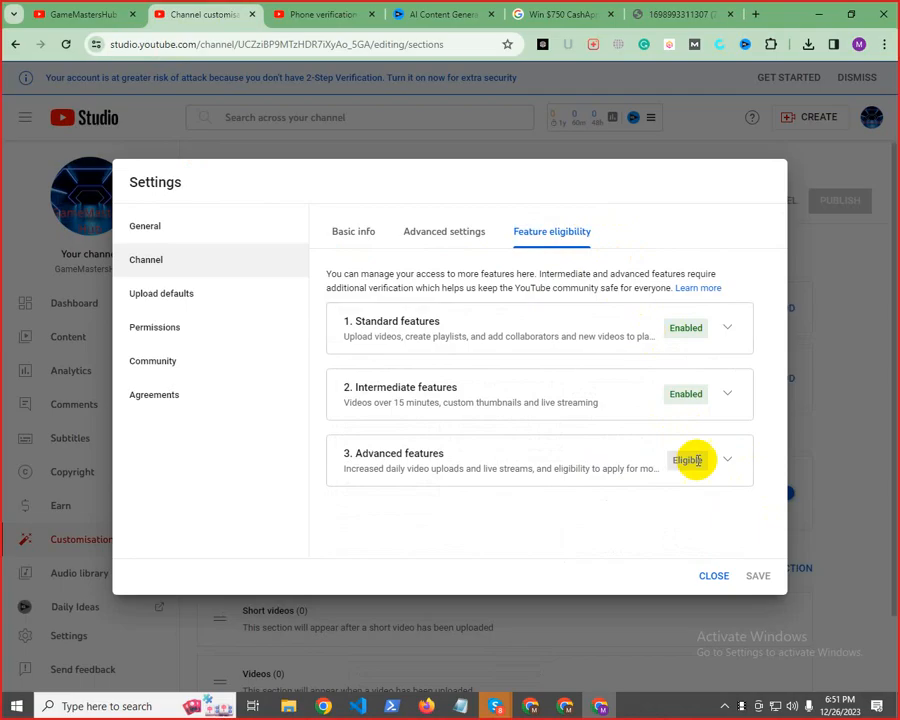
left_click(727, 459)
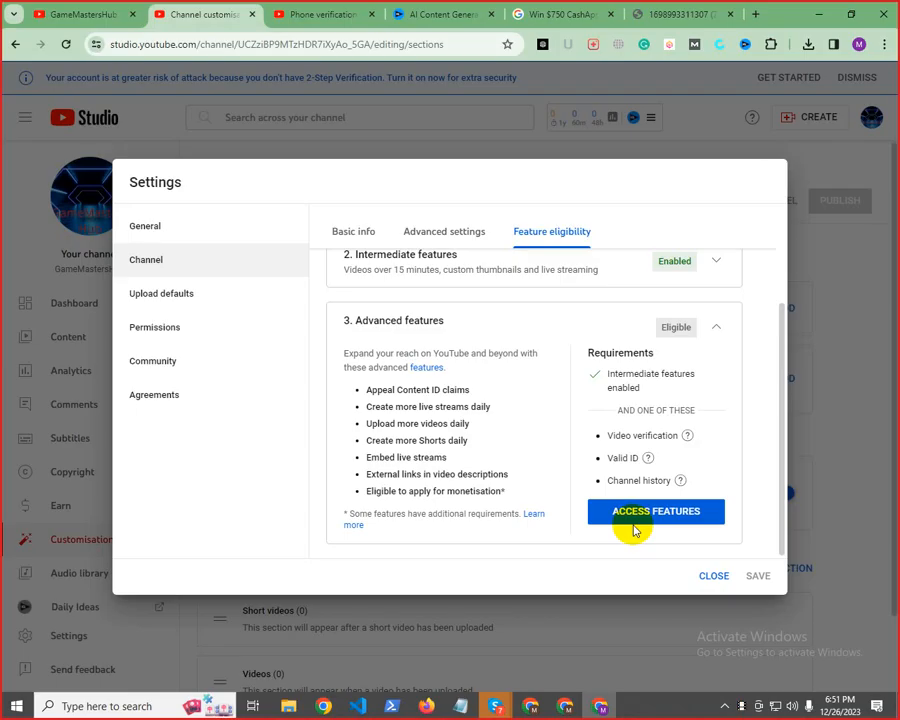
left_click_drag(367, 392, 388, 389)
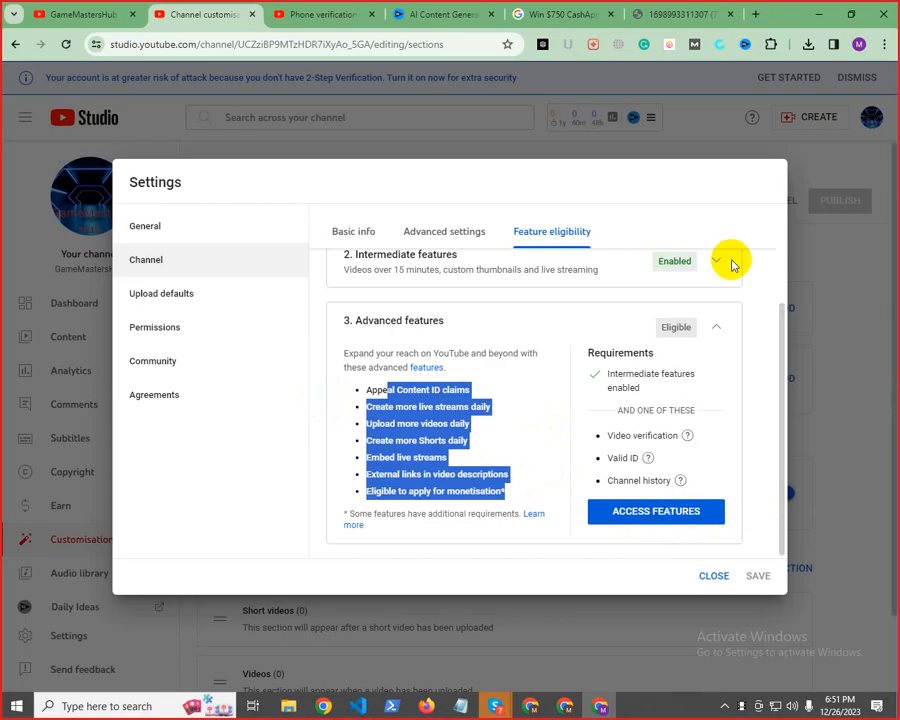
scroll(560, 418, "up", 3)
scroll(560, 425, "down", 2)
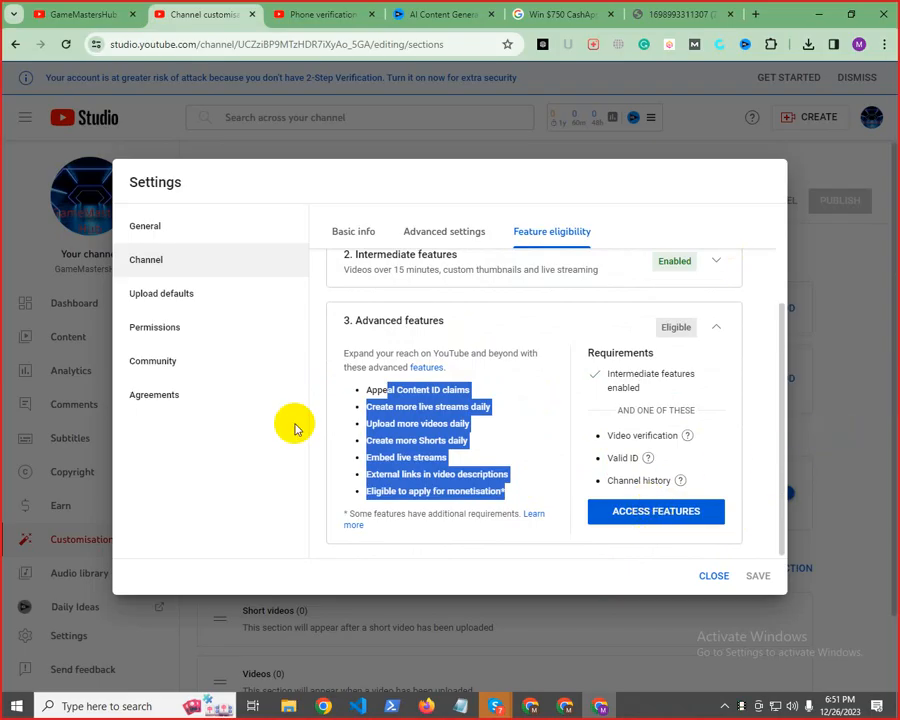
triple_click(411, 421)
left_click(403, 395)
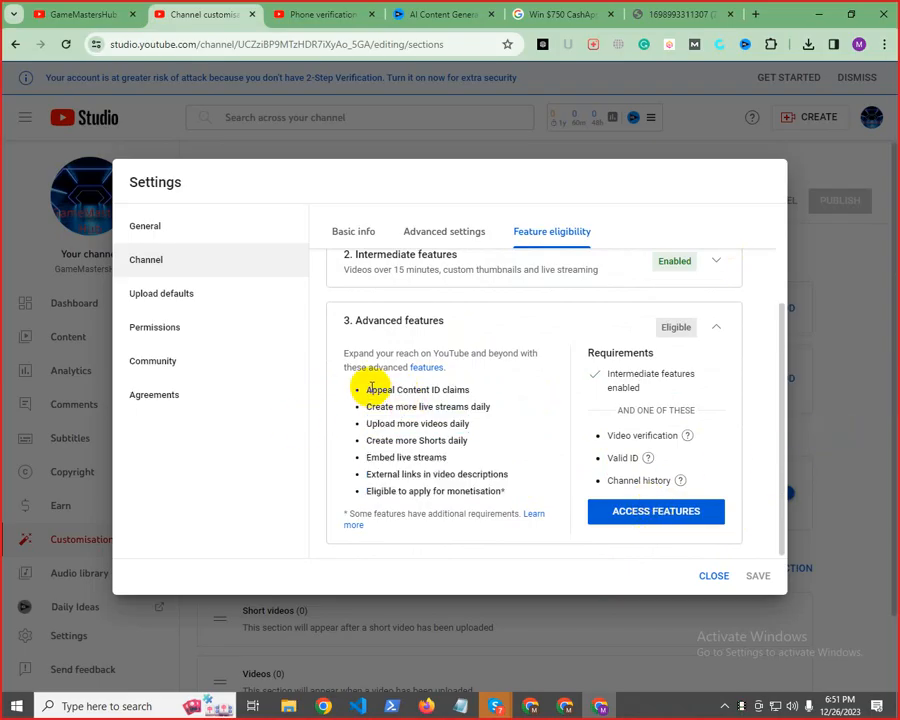
left_click_drag(367, 389, 384, 309)
left_click(496, 494)
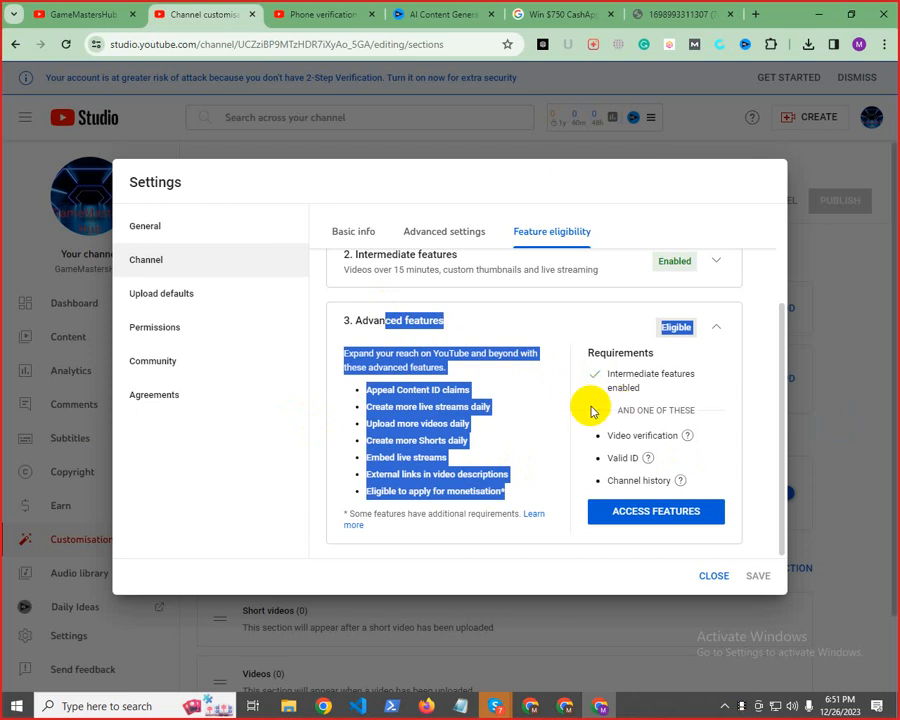
left_click(538, 438)
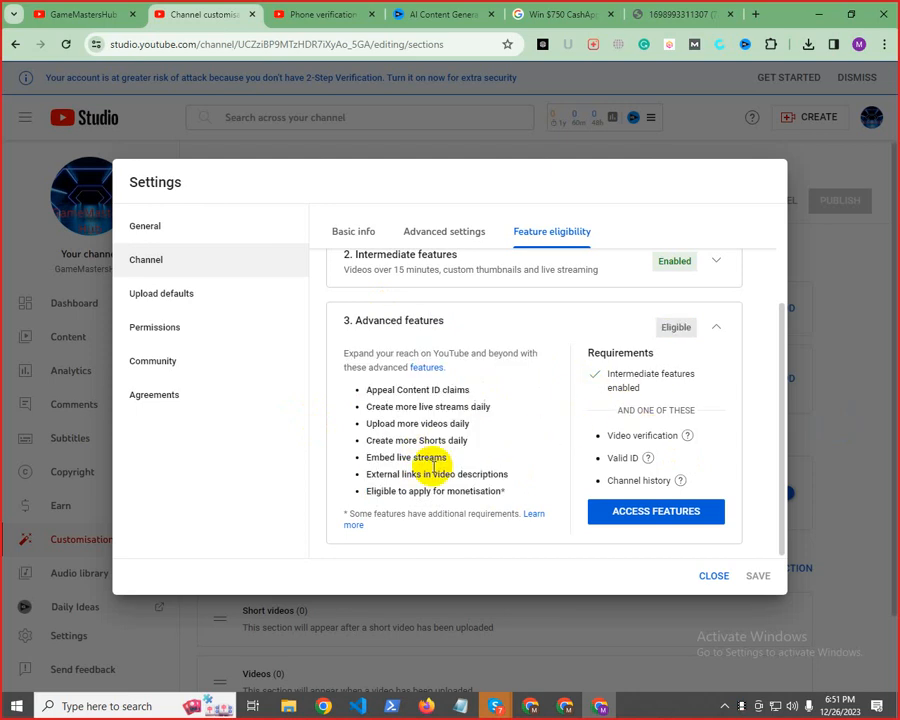
Examine the requirements for Advanced features and close the channel settings without changes
left_click_drag(604, 372, 670, 470)
left_click(595, 385)
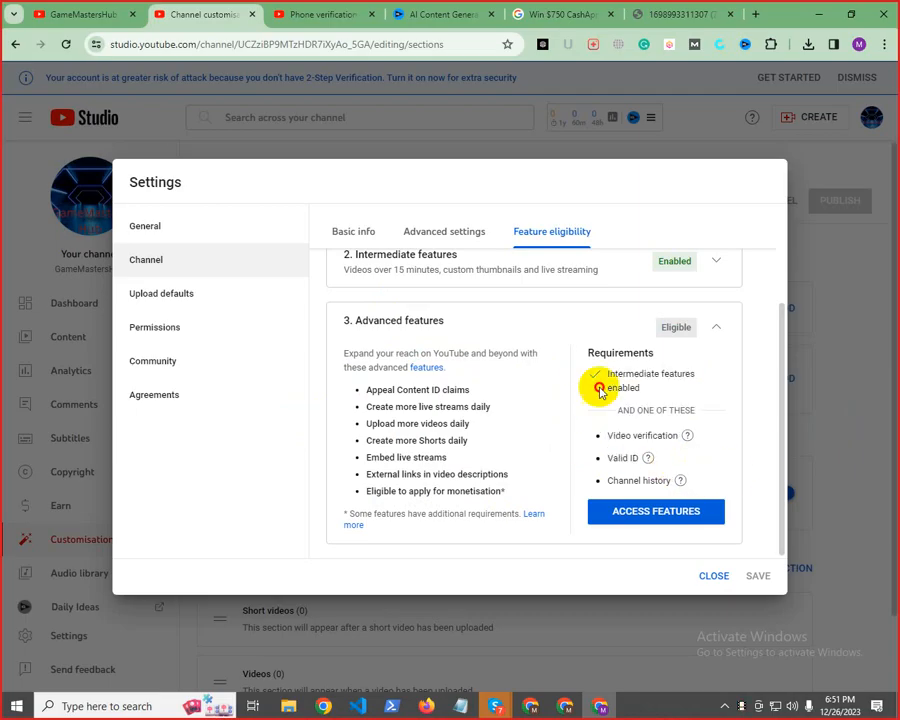
left_click(563, 395)
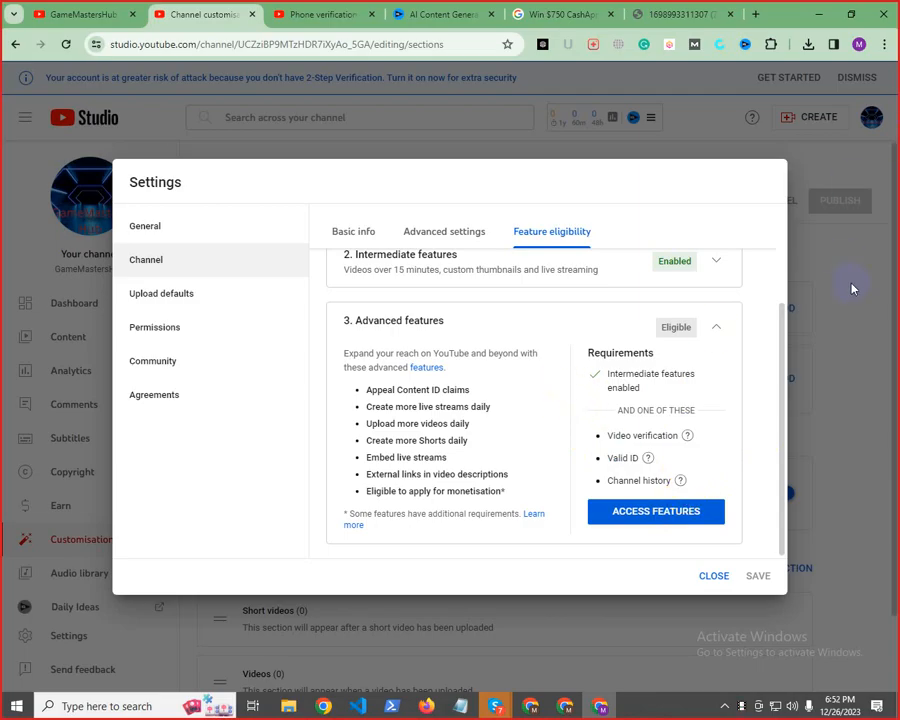
left_click(710, 576)
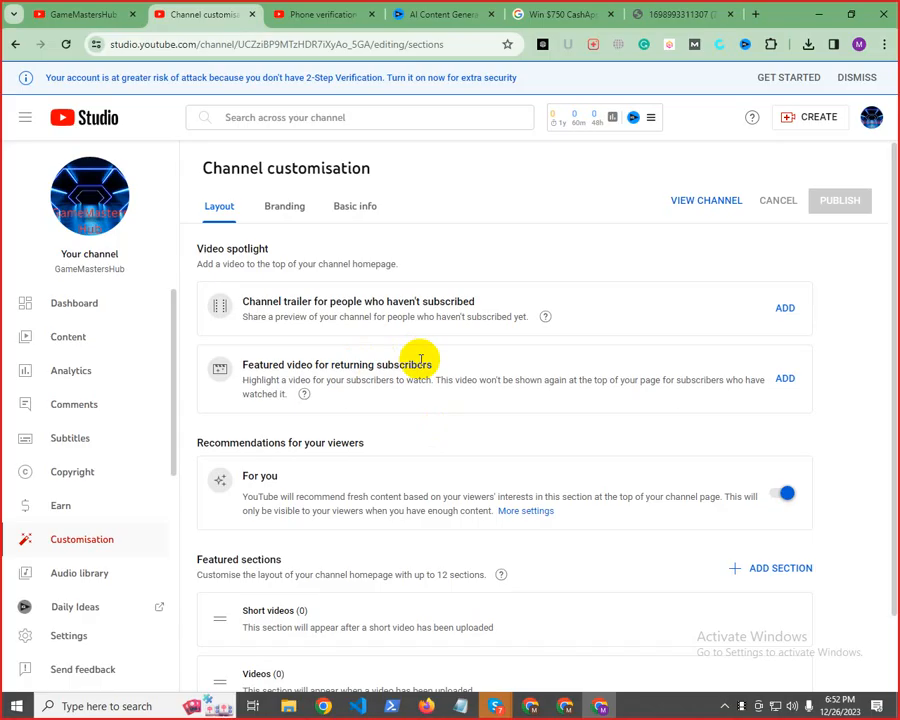
Switch to the Notepad note with the video texts and review its title, description and hashtags
mouse_move(461, 710)
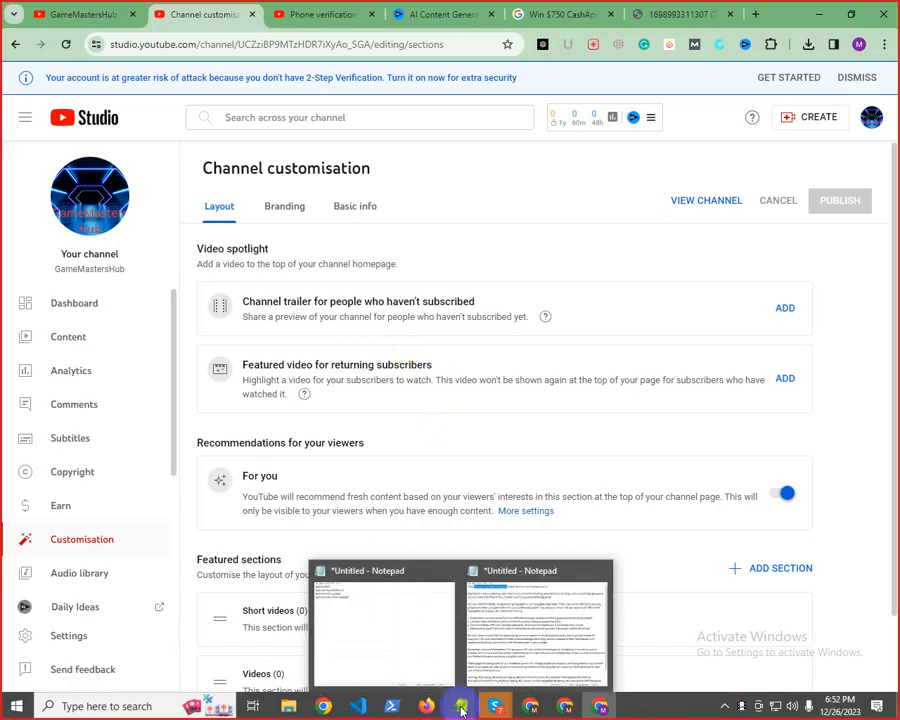
left_click(518, 612)
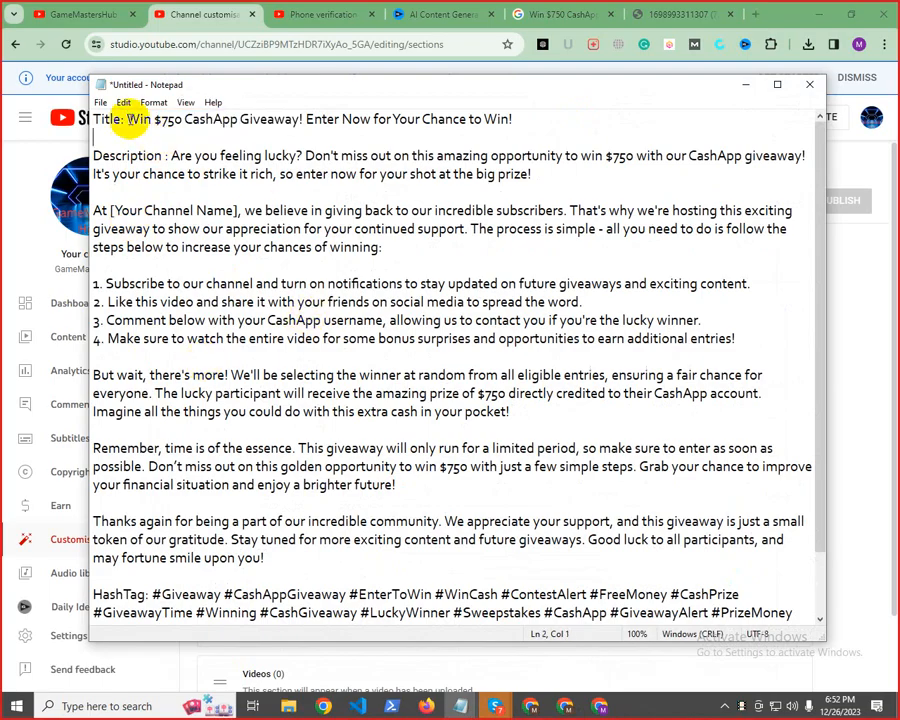
left_click_drag(125, 118, 691, 121)
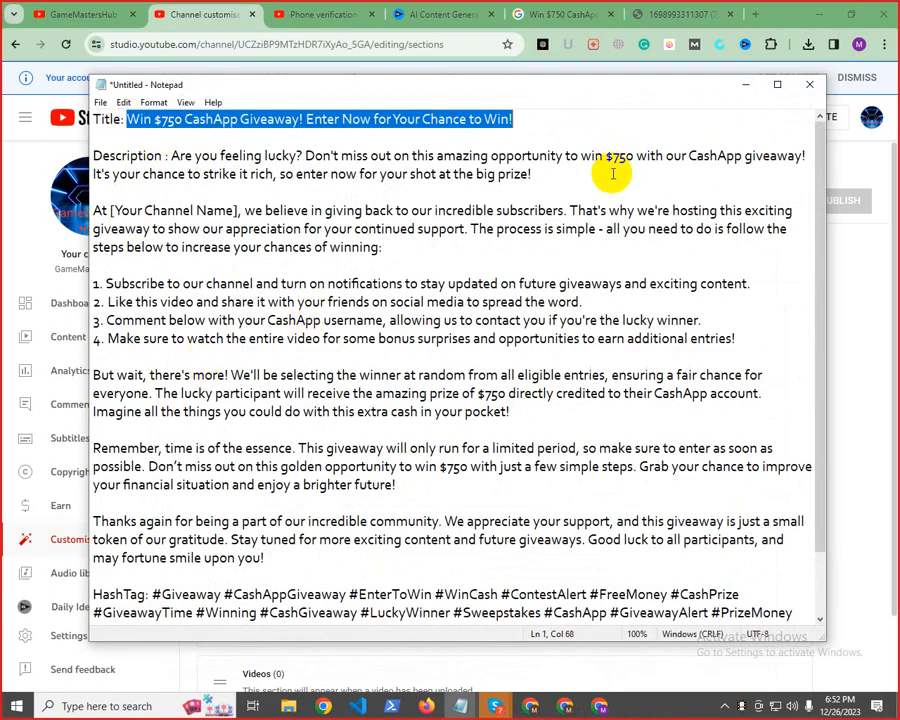
scroll(240, 370, "down", 2)
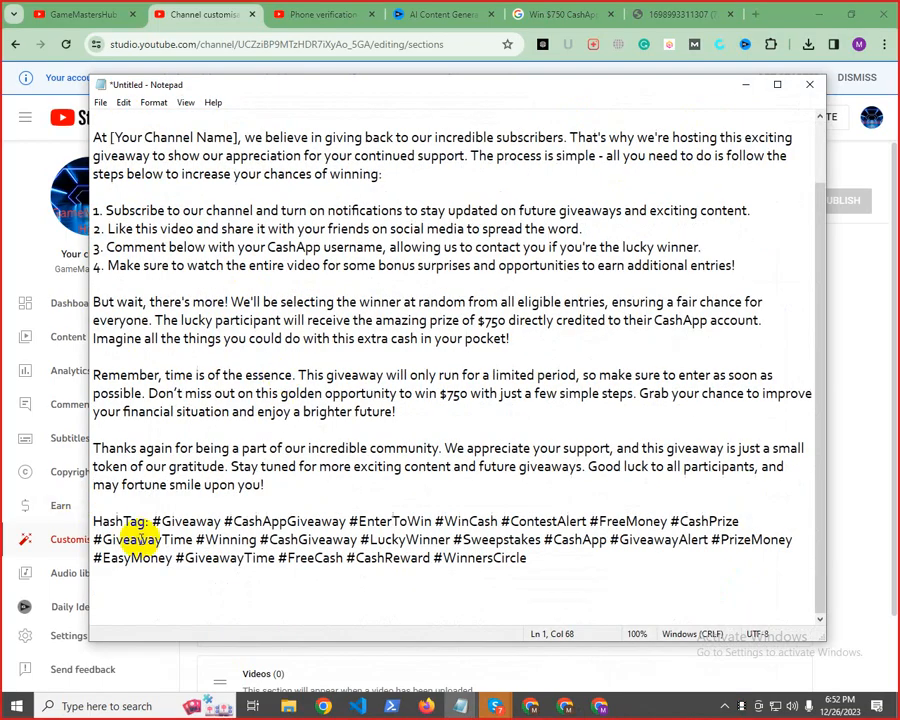
left_click_drag(152, 521, 508, 558)
left_click(547, 579)
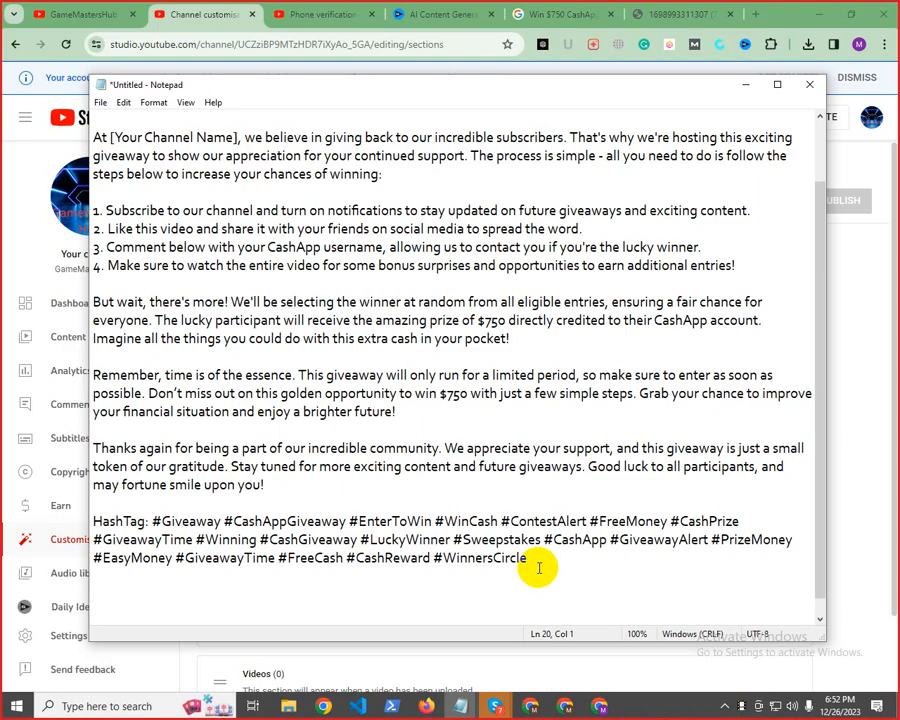
scroll(540, 555, "up", 2)
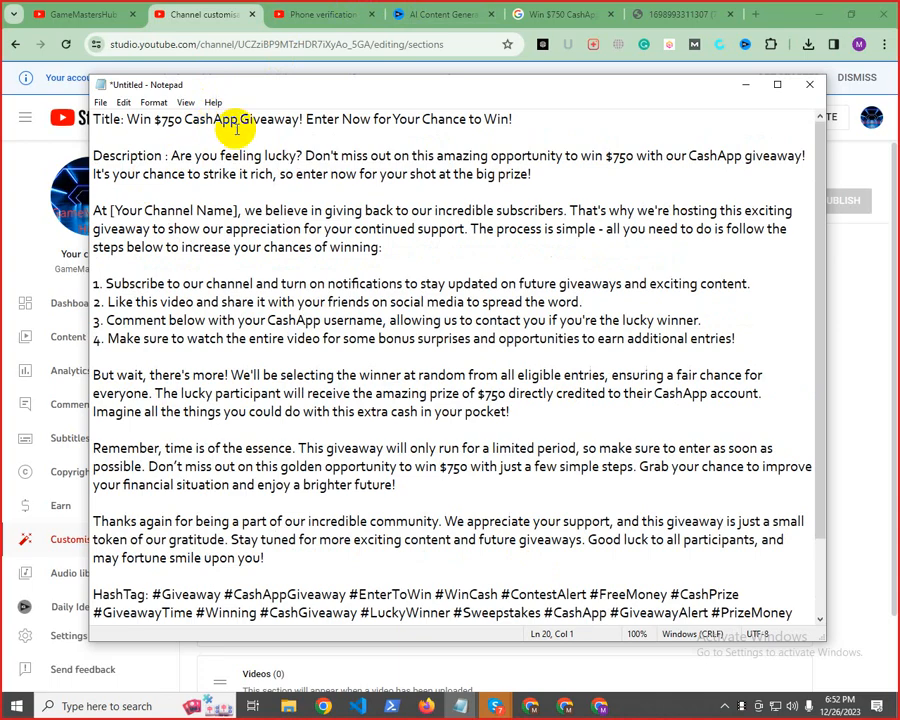
Switch to the YouTube channel page in the browser and search YouTube for "Get $750 Your Cashapp"
left_click(400, 10)
left_click(216, 8)
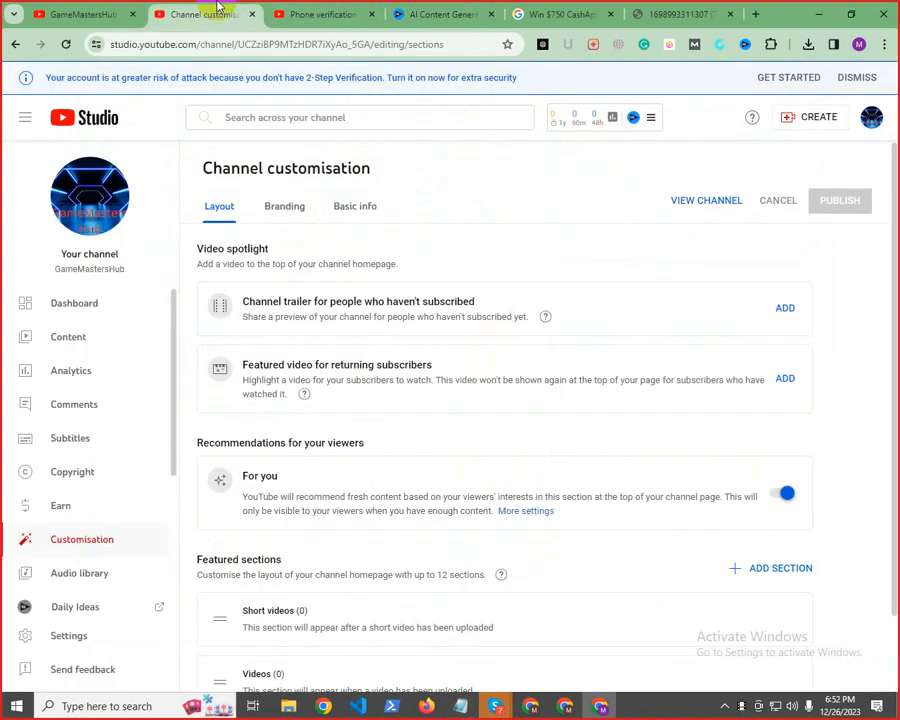
left_click(20, 9)
left_click(84, 9)
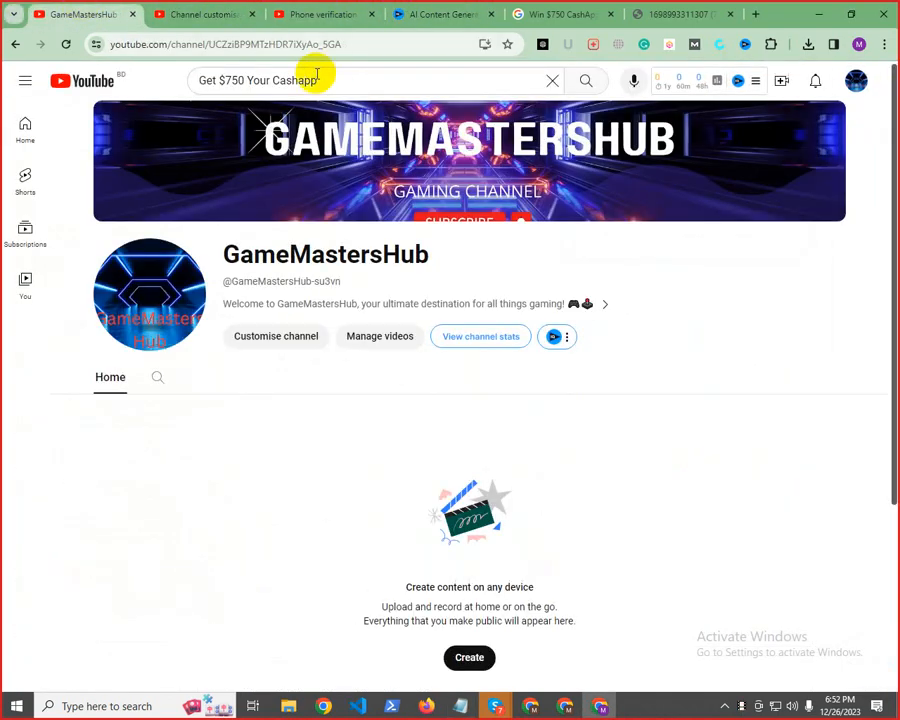
left_click(587, 82)
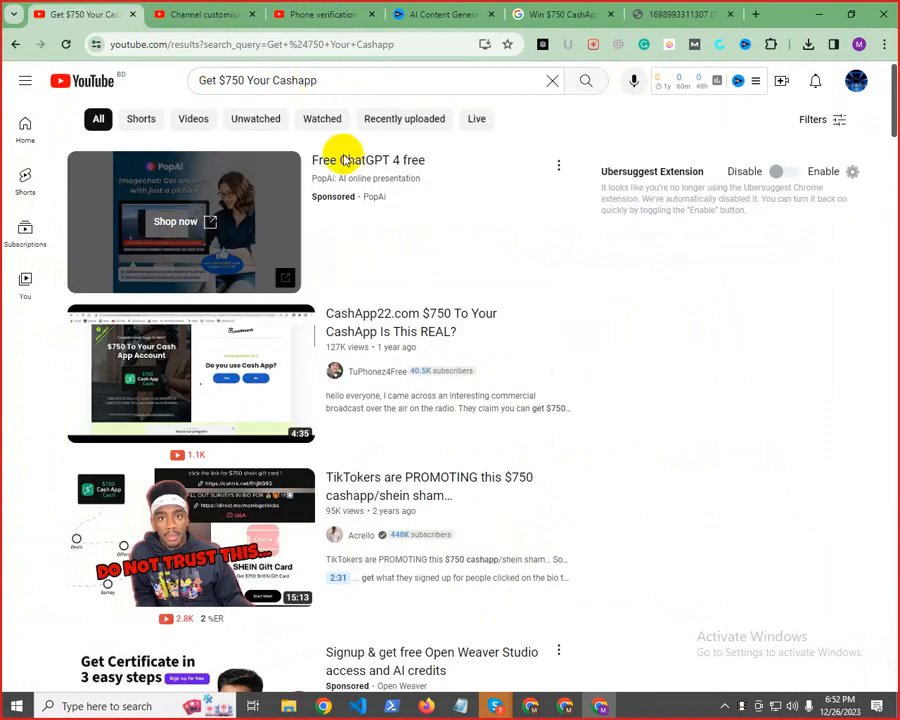
Filter the search results to videos uploaded this month, look through them, and return to the unfiltered results
left_click(830, 118)
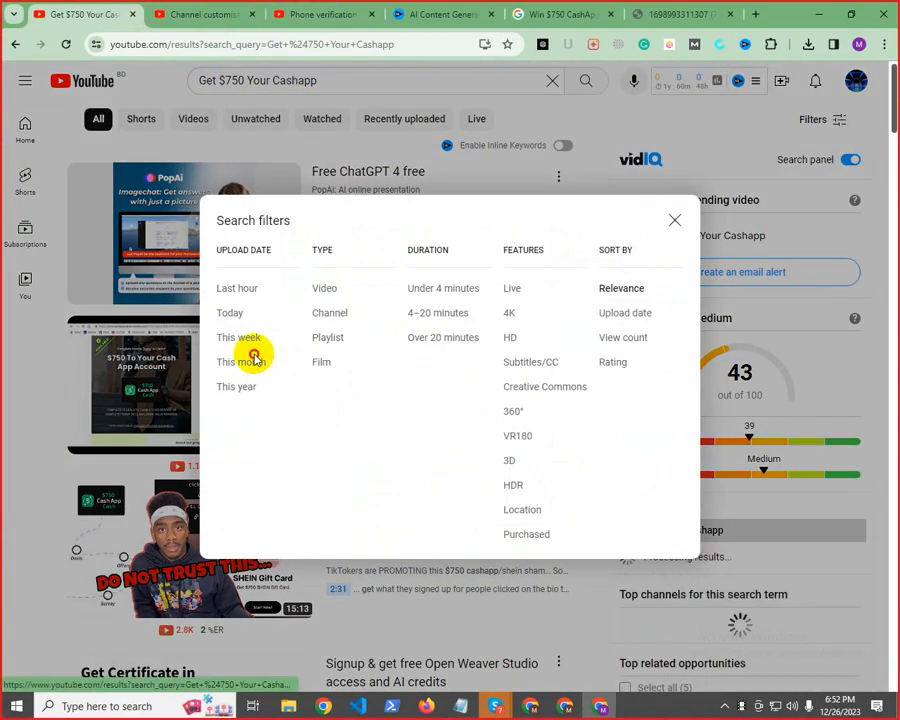
left_click(246, 360)
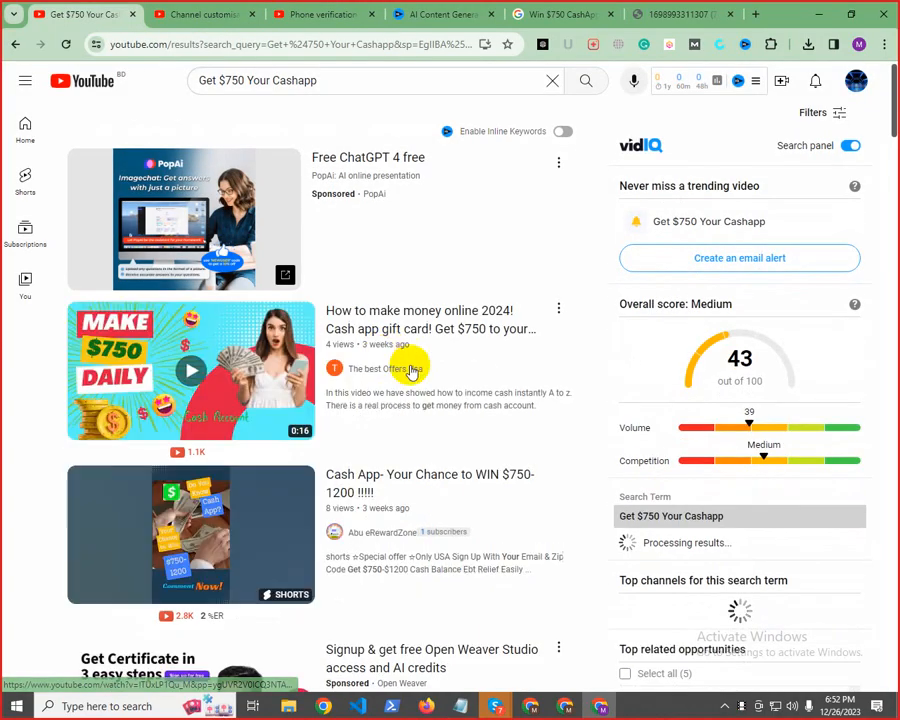
scroll(400, 380, "down", 3)
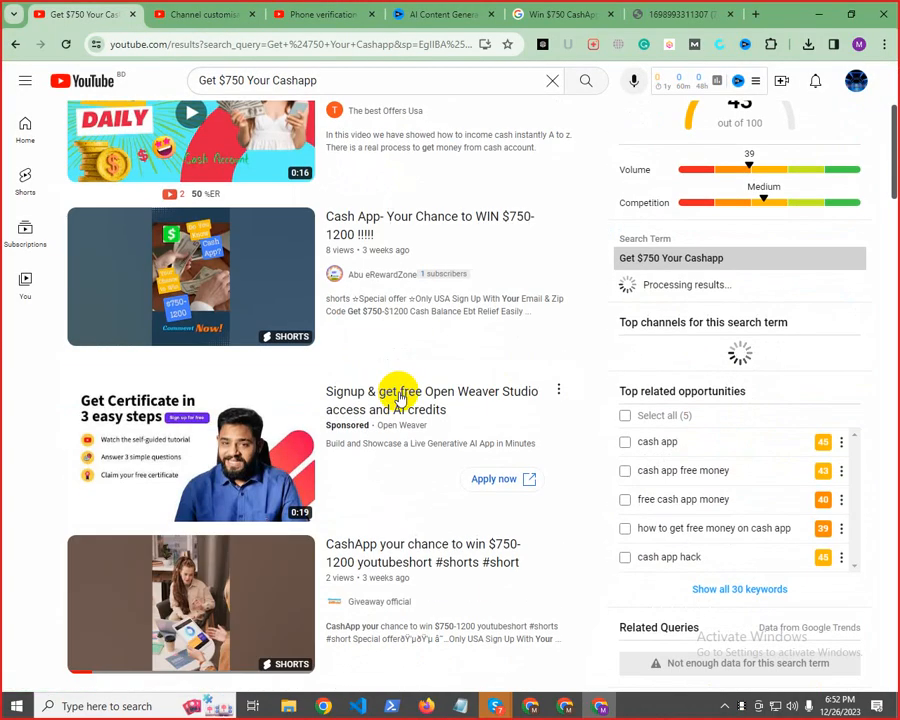
left_click(18, 46)
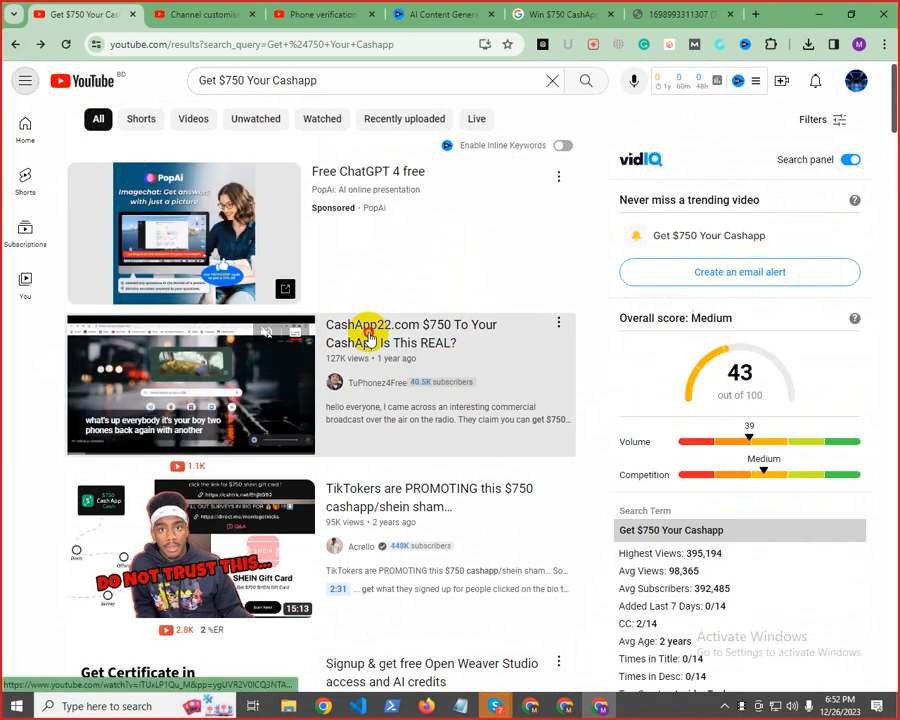
Open the video "CashApp22.com $750 To Your CashApp Is This REAL?", pause it, examine its vidIQ statistics and tags, and return to the search results
left_click(369, 336)
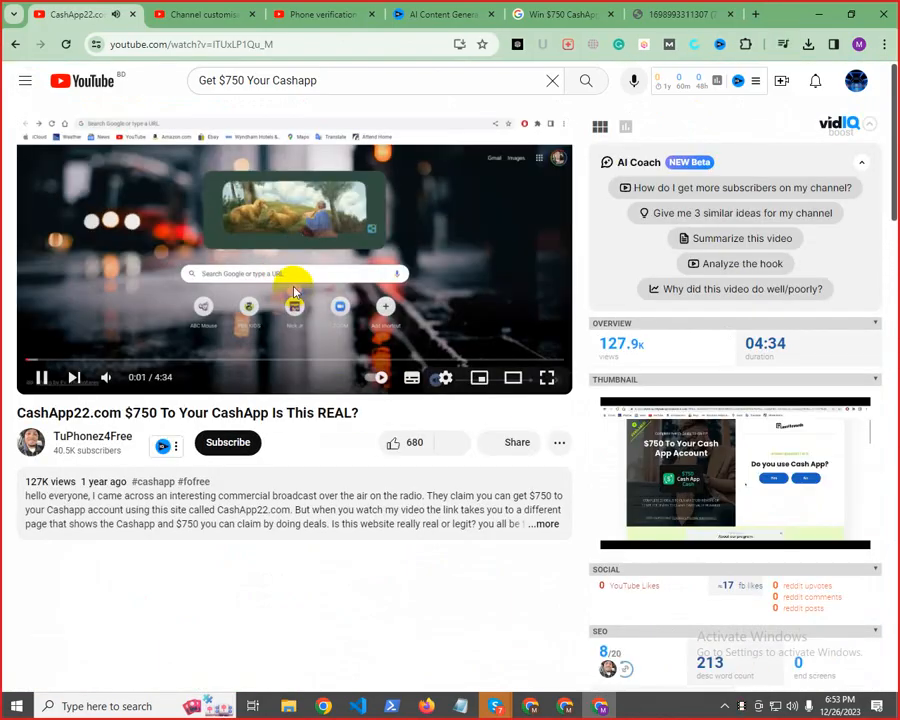
left_click(294, 292)
scroll(710, 365, "down", 1)
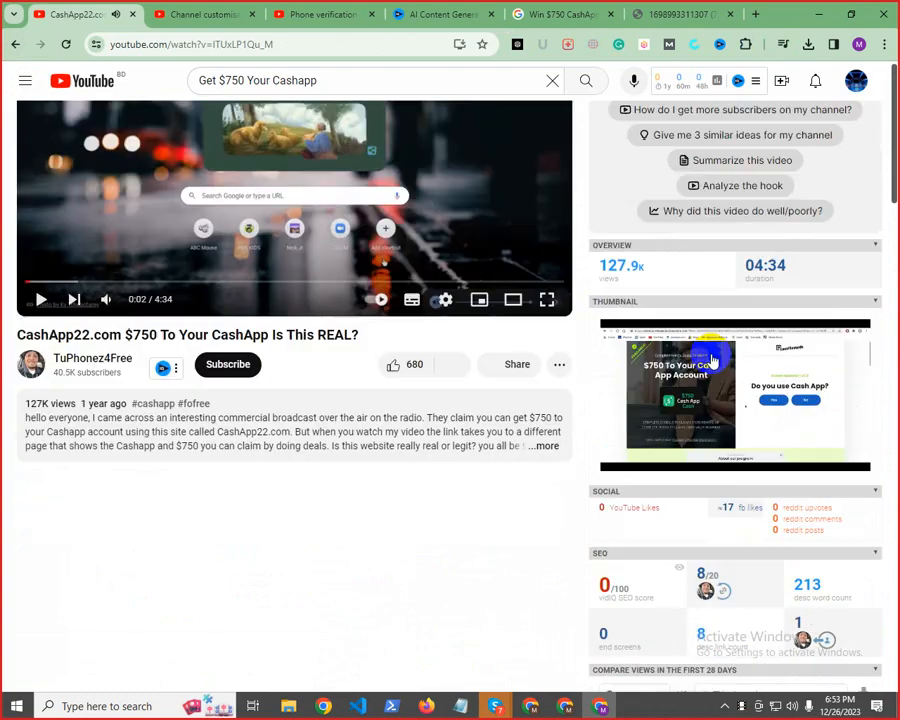
scroll(705, 360, "down", 9)
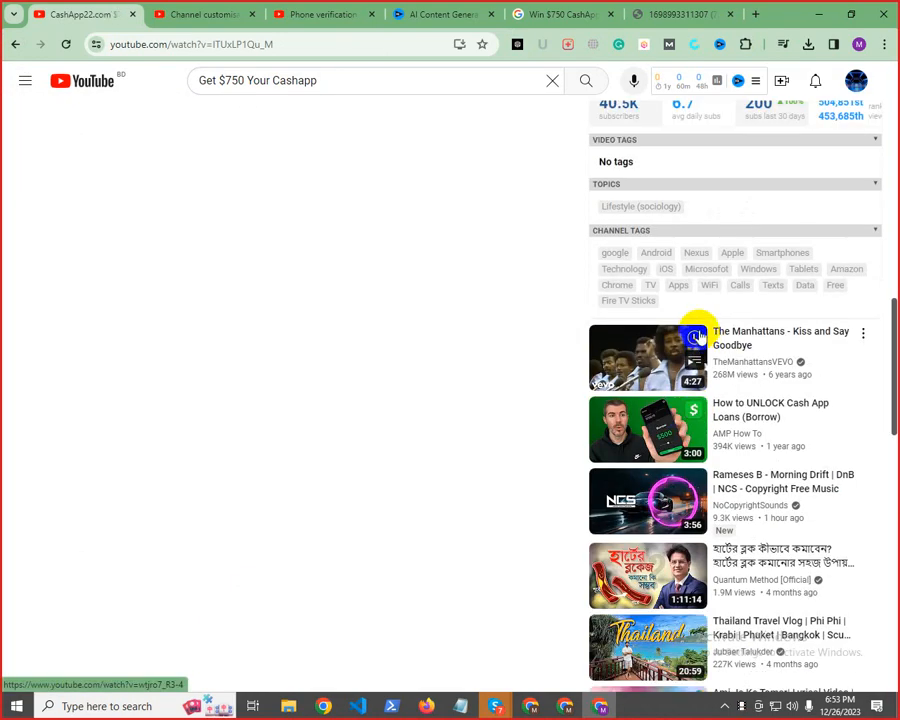
scroll(697, 337, "up", 3)
left_click_drag(608, 464, 754, 477)
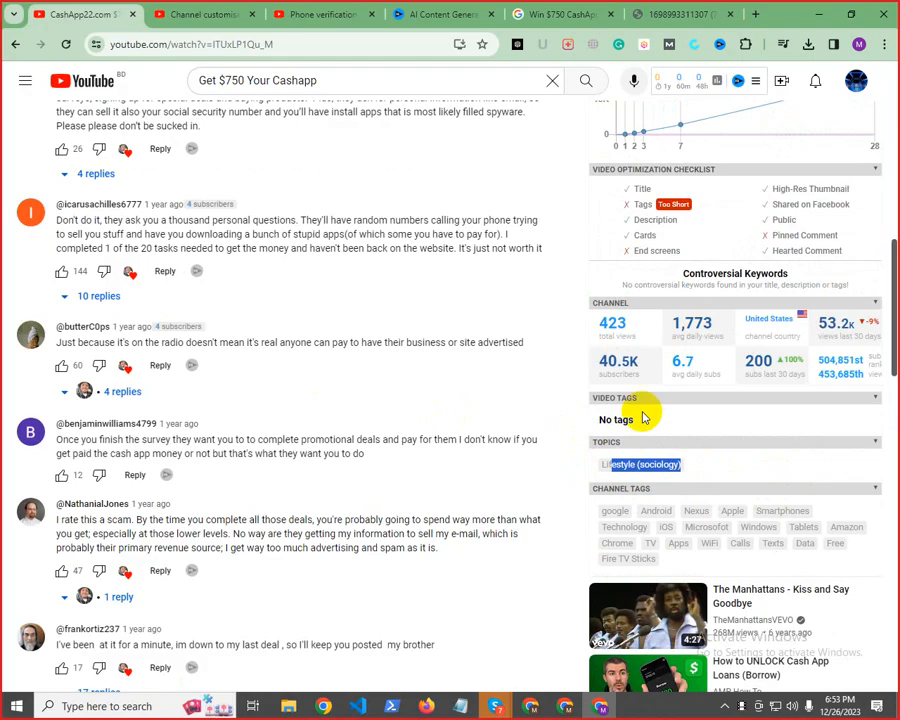
left_click_drag(613, 418, 691, 420)
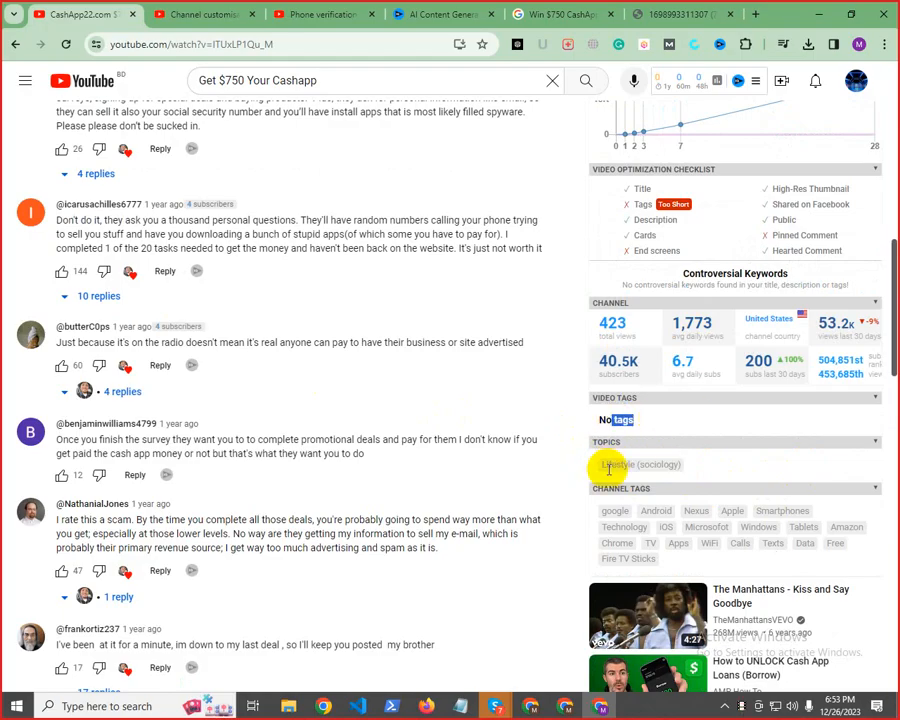
left_click(15, 44)
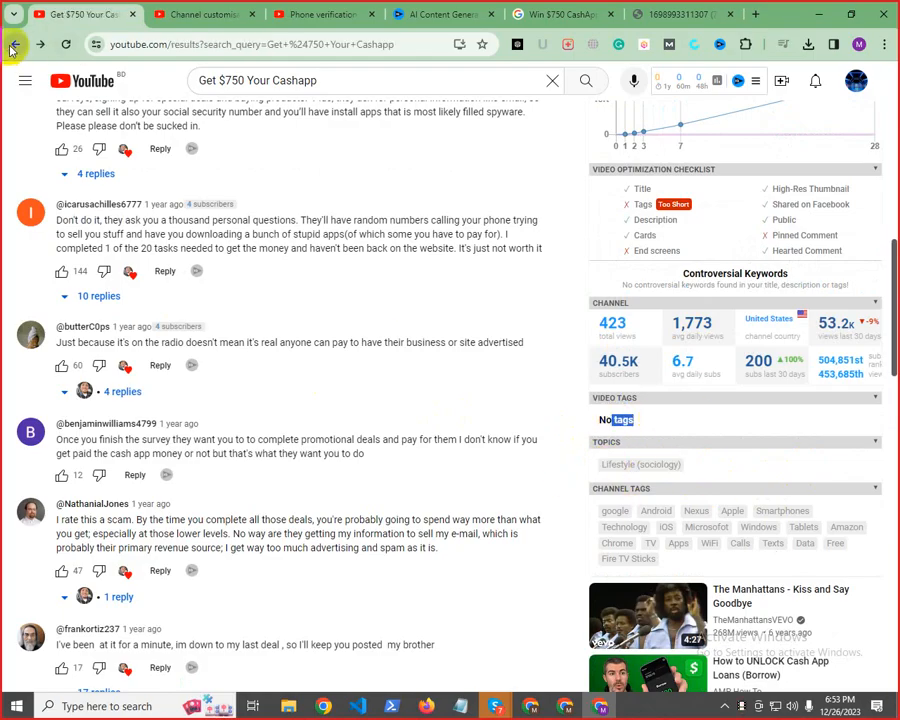
Open the "How To Get $750 Money In Your Cash App - 2023" video, skip the ad, examine its vidIQ tags, and return to the results
scroll(480, 392, "down", 5)
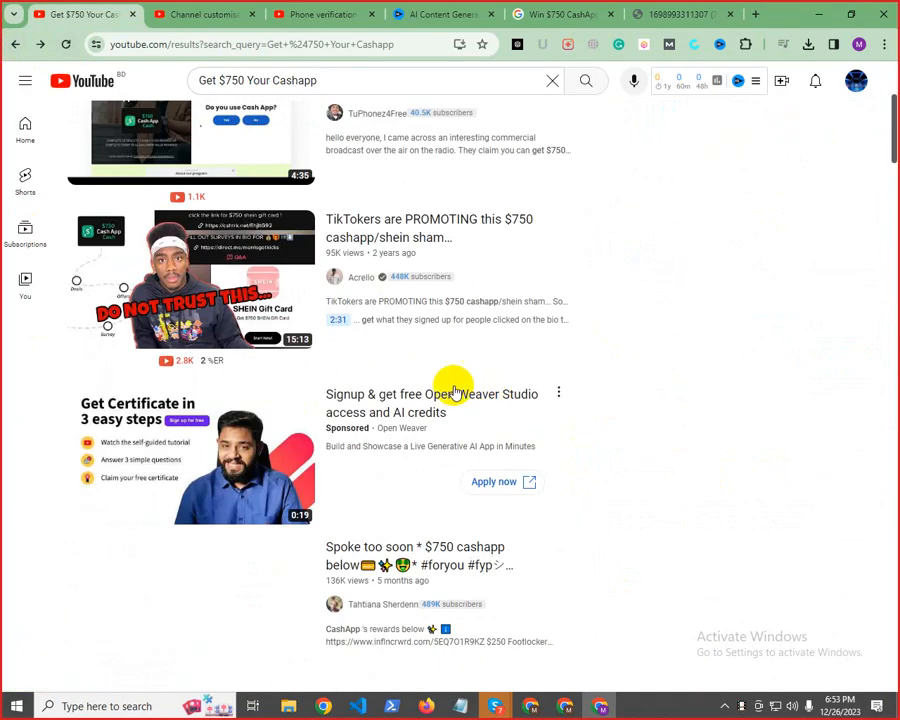
scroll(398, 452, "down", 3)
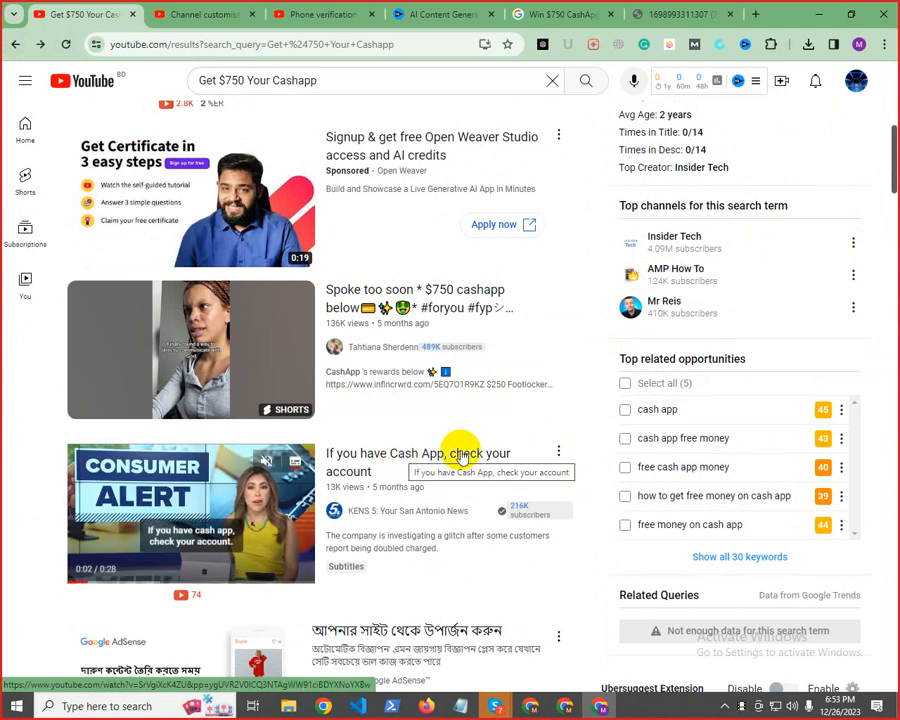
scroll(420, 460, "down", 3)
scroll(338, 436, "down", 3)
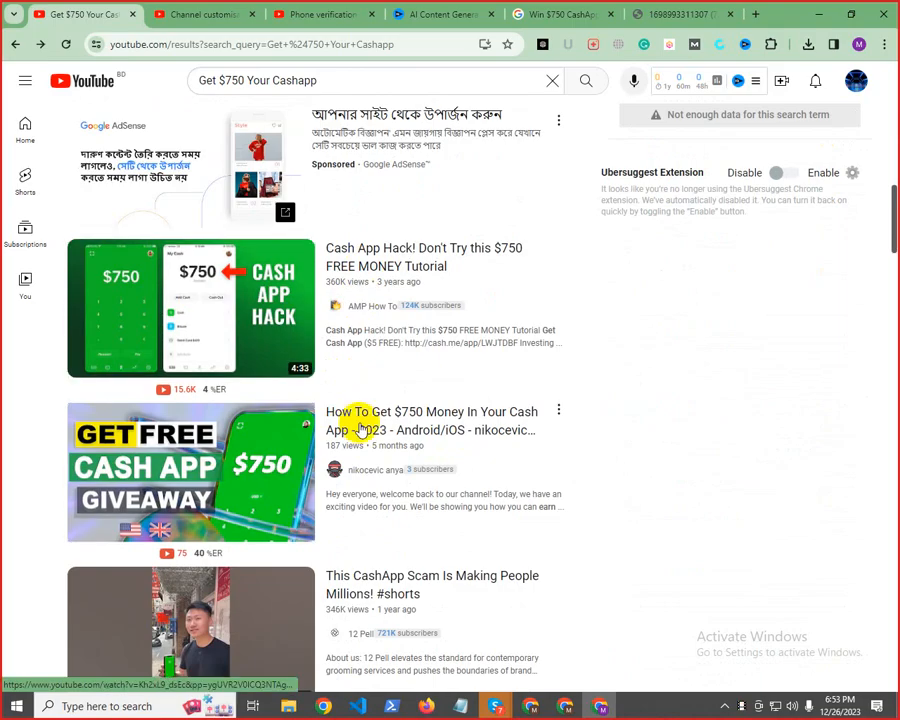
left_click(376, 418)
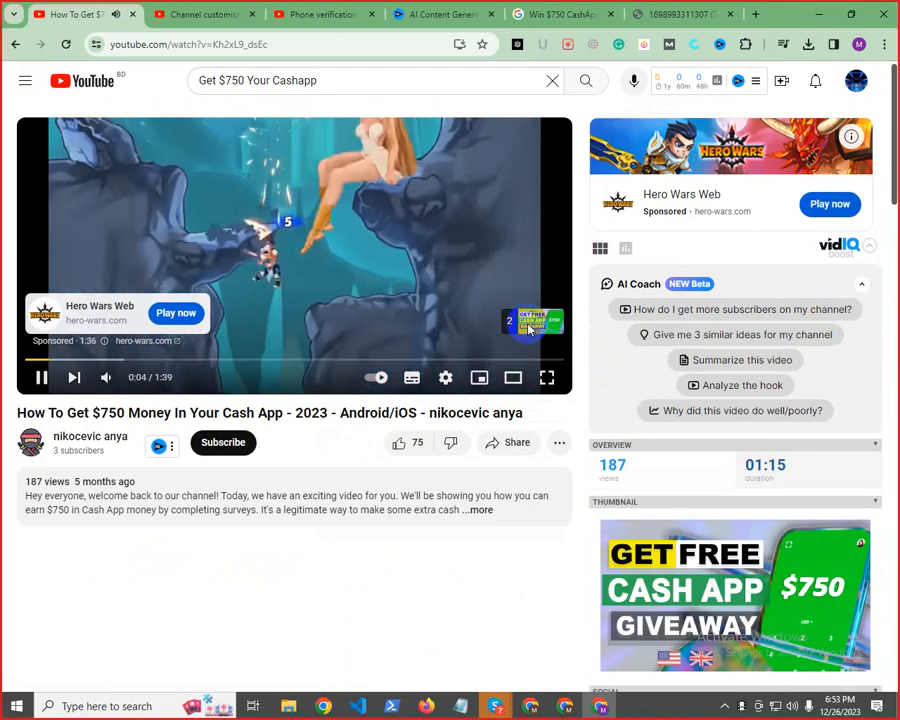
left_click(527, 323)
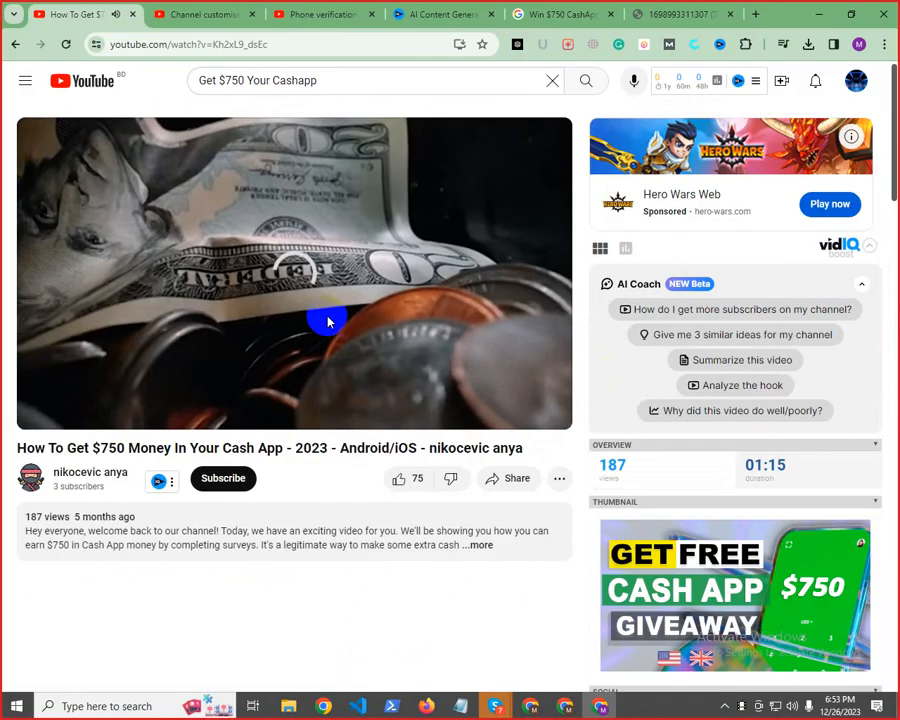
left_click(341, 322)
scroll(743, 408, "down", 10)
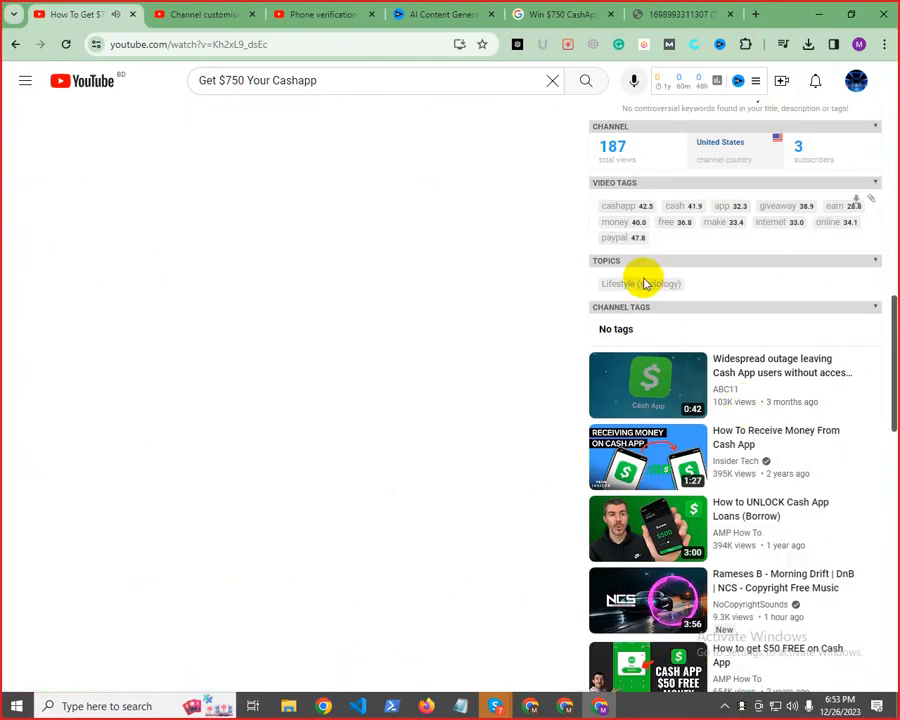
scroll(643, 276, "up", 3)
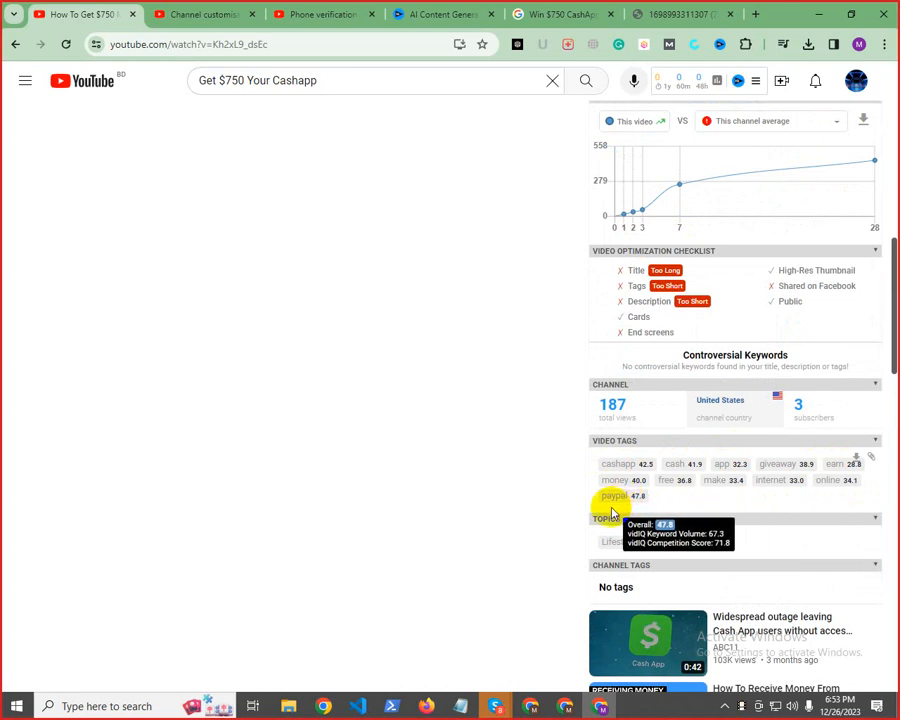
scroll(610, 505, "up", 10)
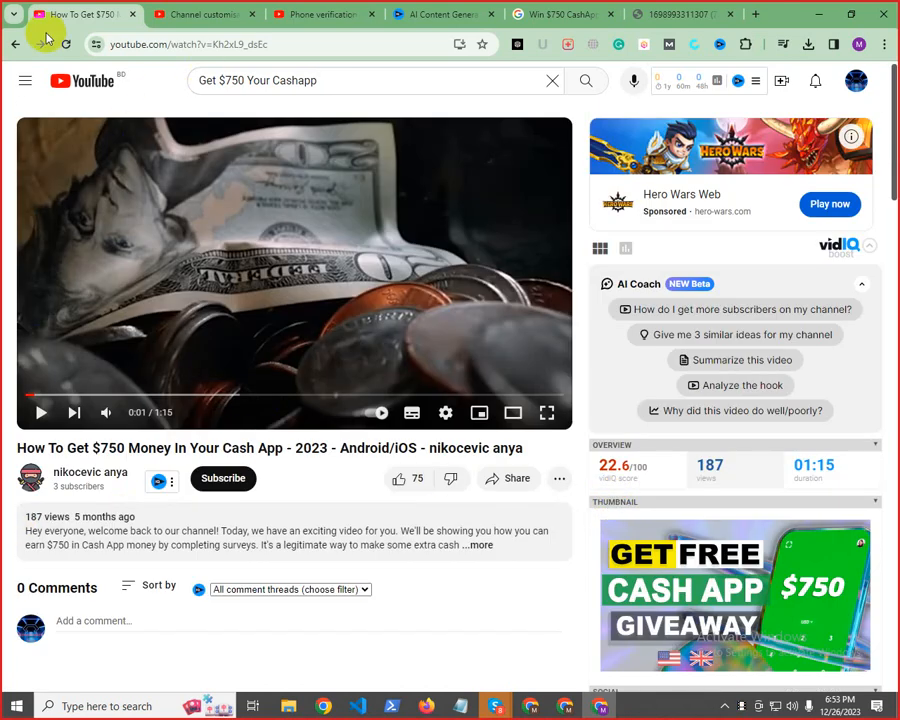
left_click(10, 45)
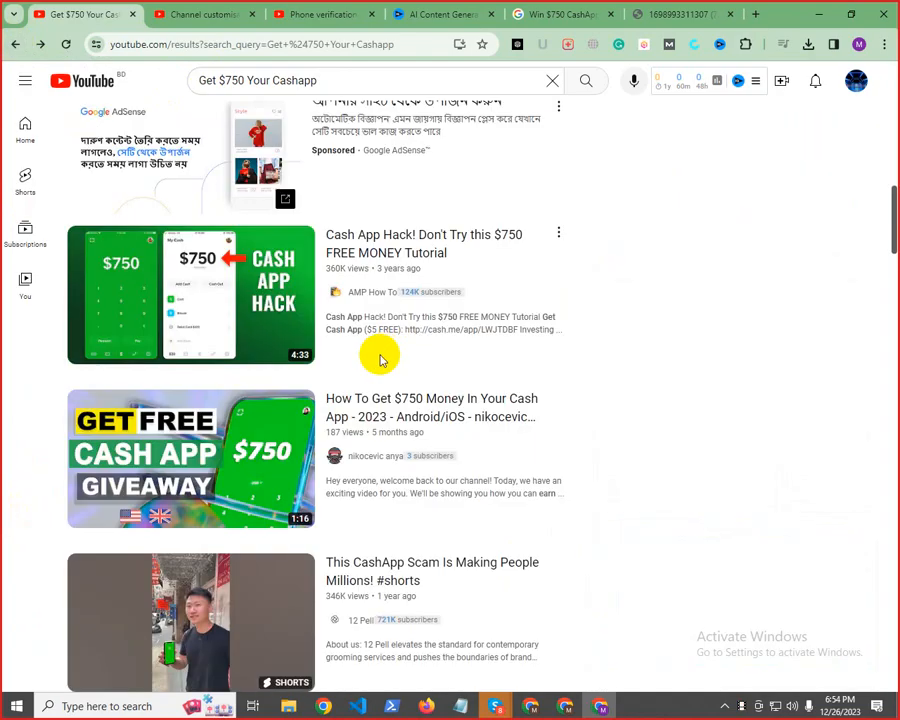
Open the video "How To Make $750/Day With Webull & CashApp", pause it, and examine its full description and vidIQ video tags
scroll(385, 390, "down", 4)
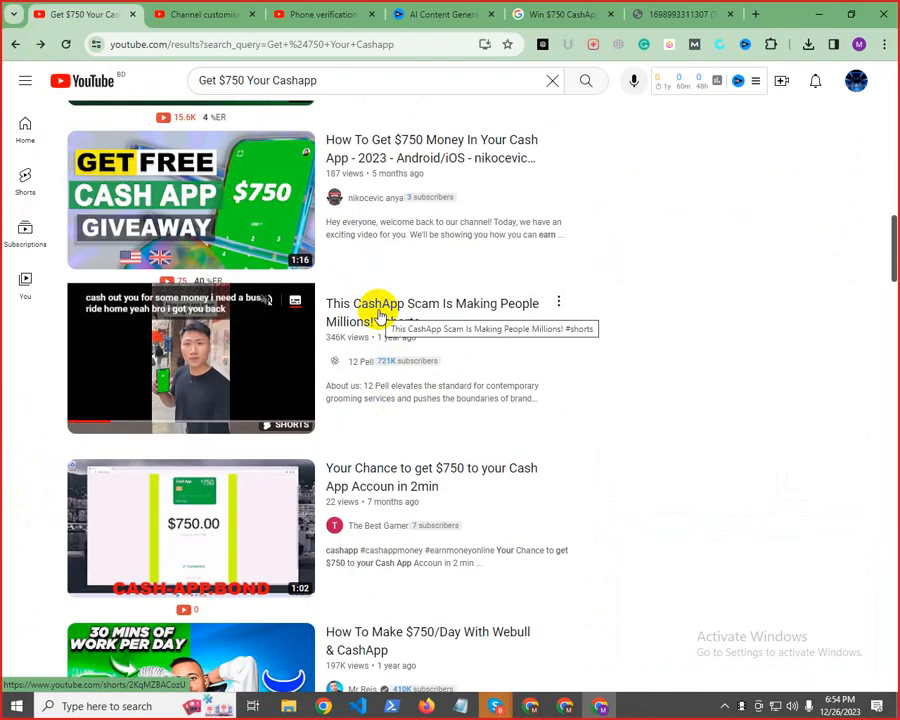
scroll(375, 315, "down", 5)
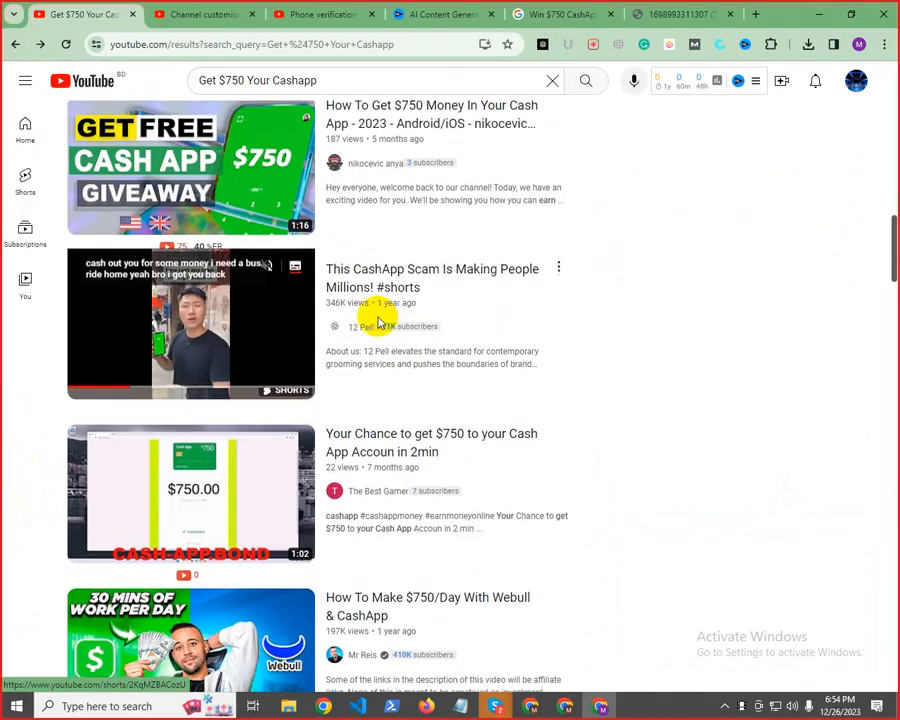
left_click(352, 388)
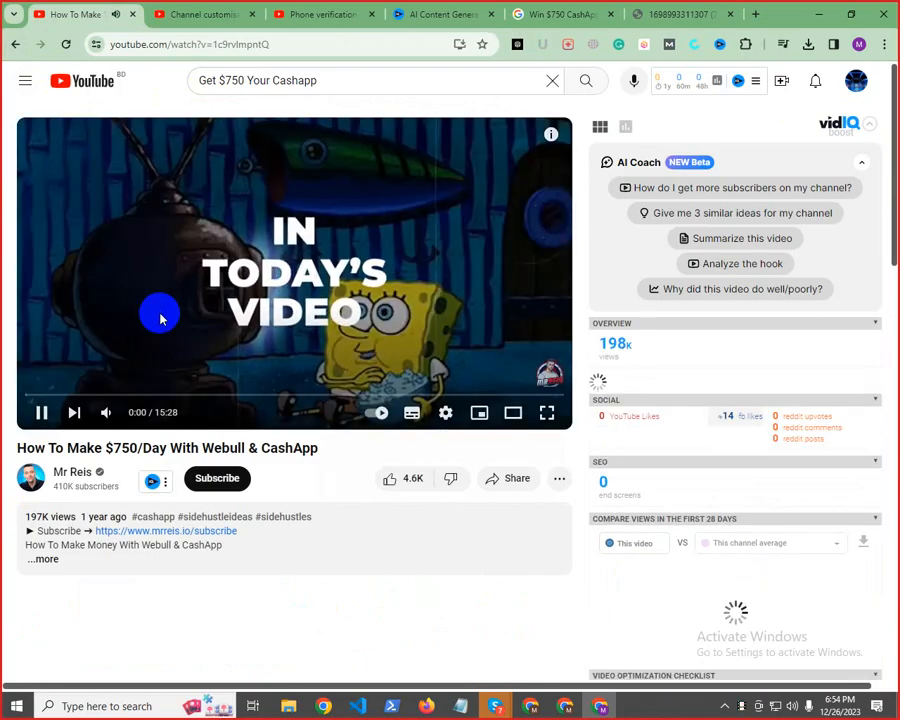
left_click(40, 413)
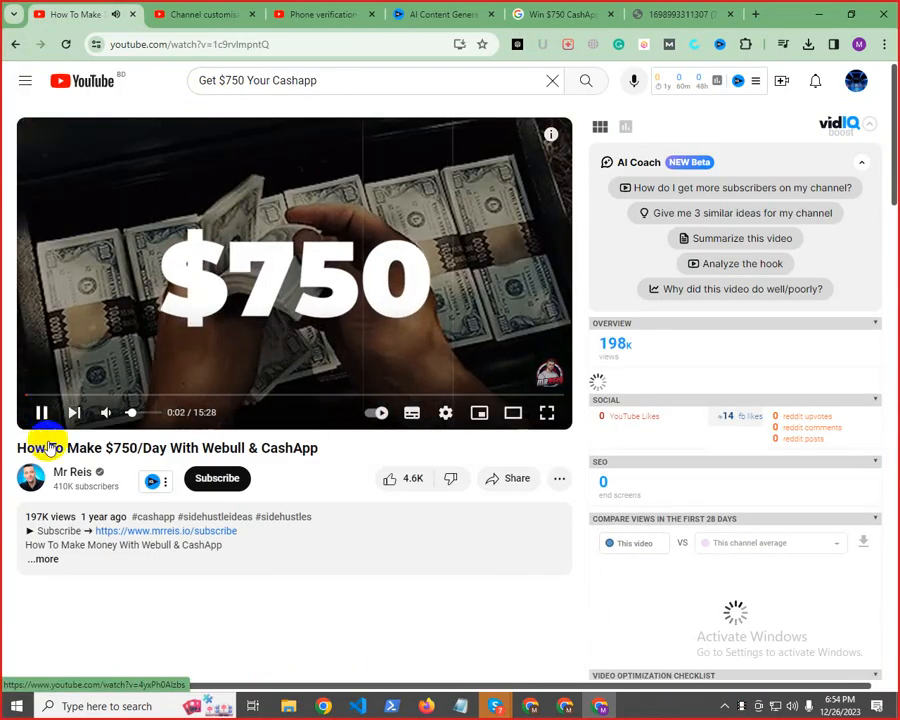
left_click(45, 559)
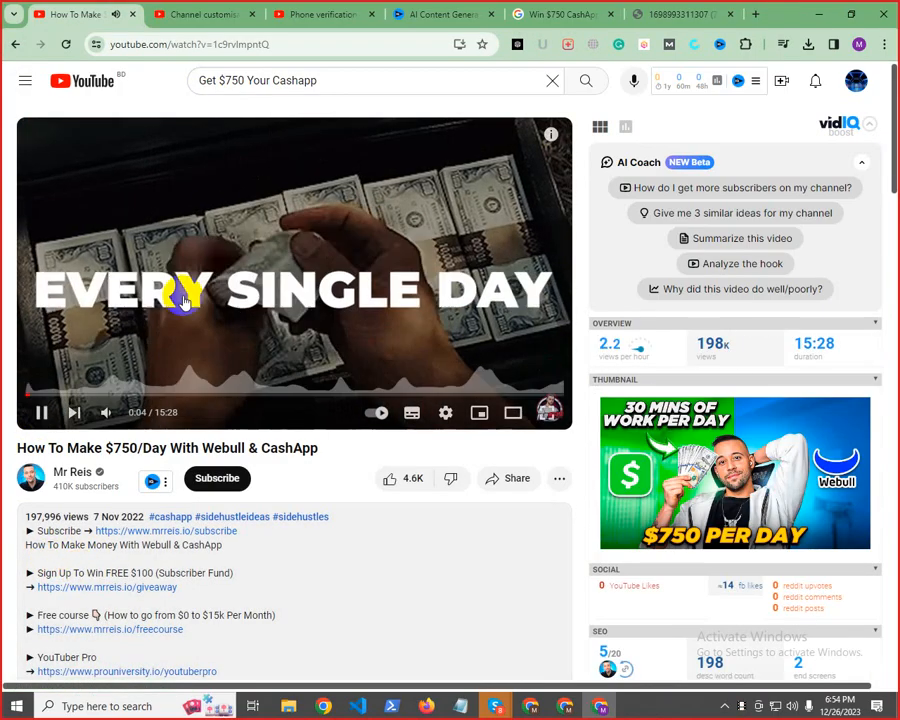
left_click(42, 413)
left_click(335, 365)
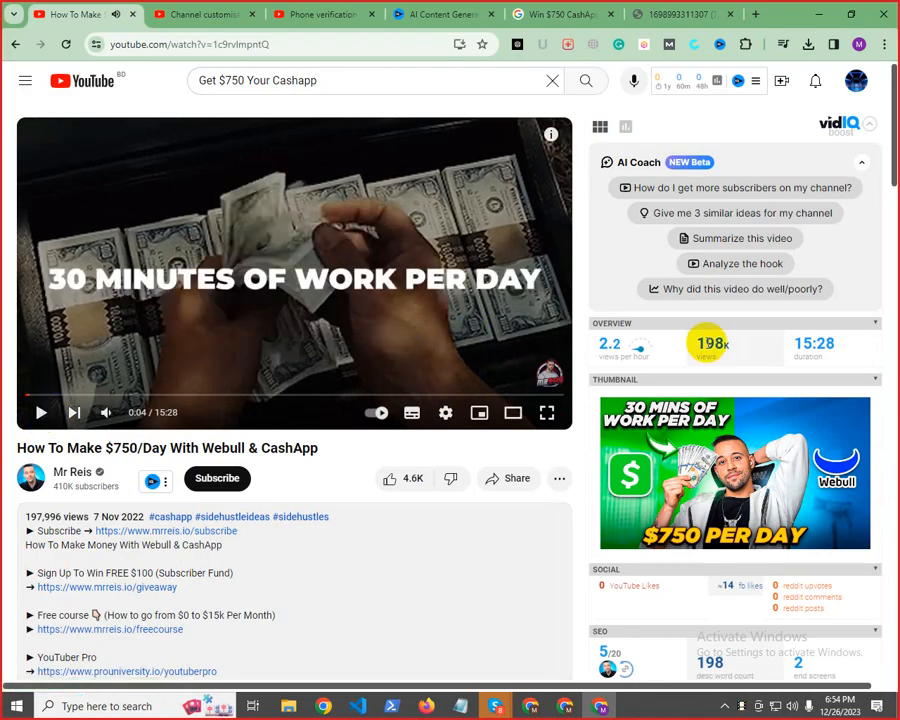
scroll(775, 410, "down", 8)
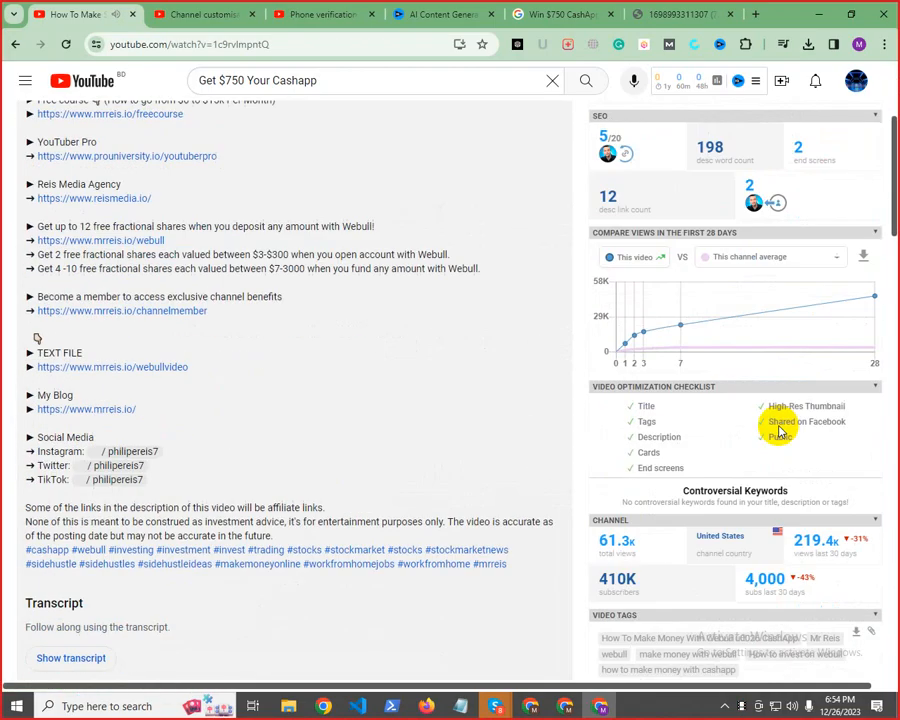
scroll(666, 394, "down", 5)
scroll(666, 386, "up", 6)
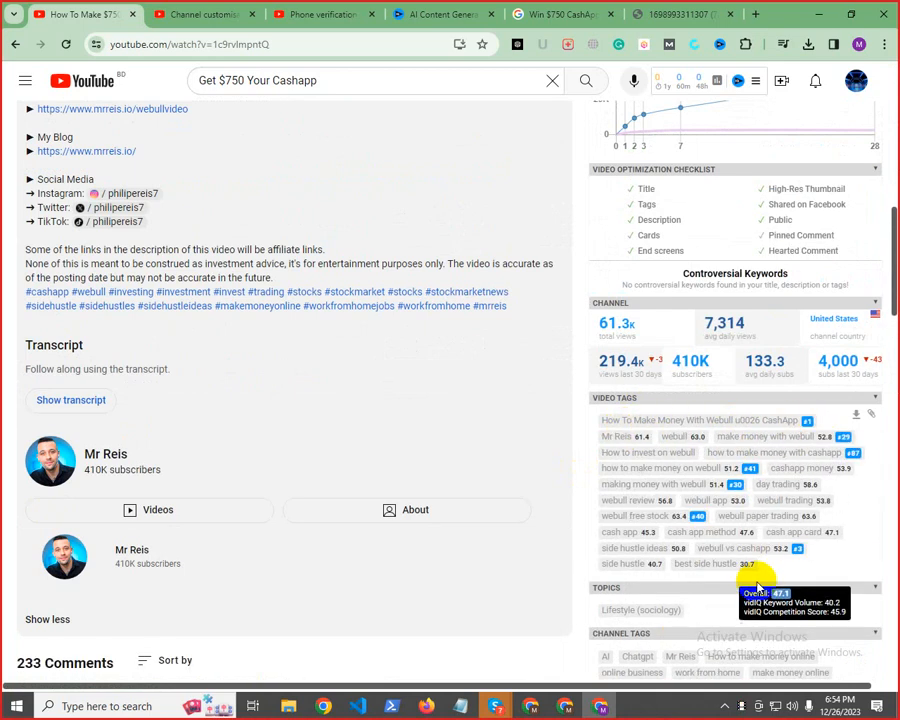
Inspect the video tag "How To Make Money With Webull u0026 CashApp" in Keyword Inspector, check its competition, and close the inspector
left_click(697, 425)
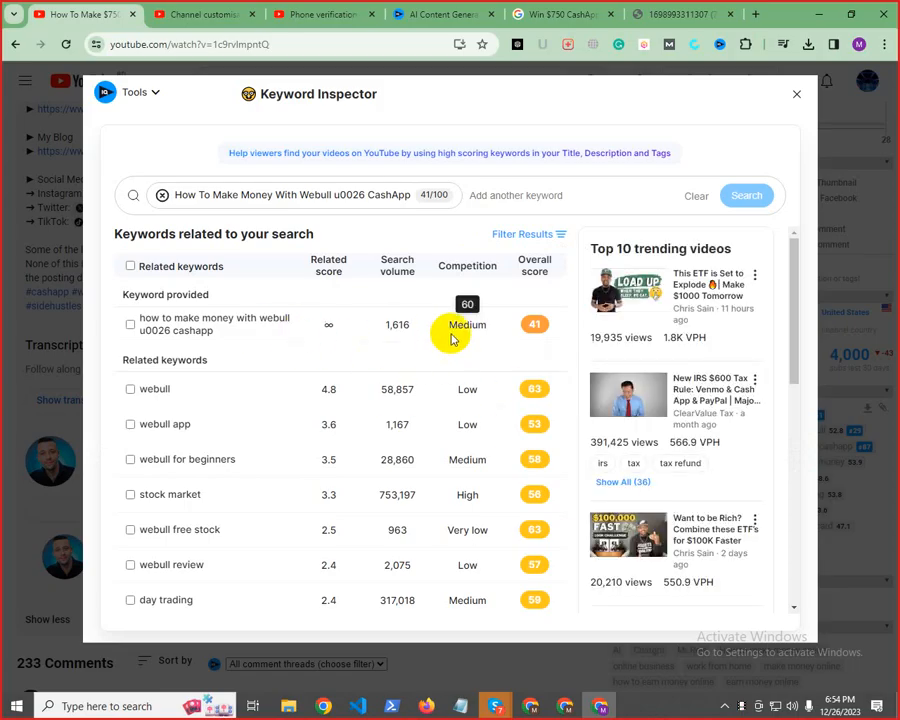
double_click(462, 264)
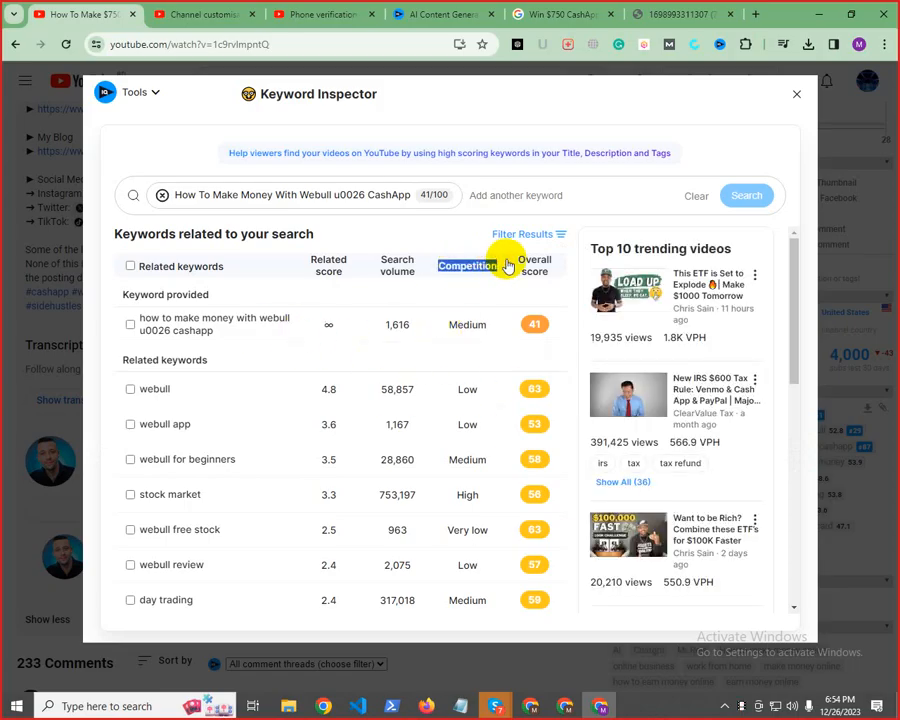
left_click(797, 93)
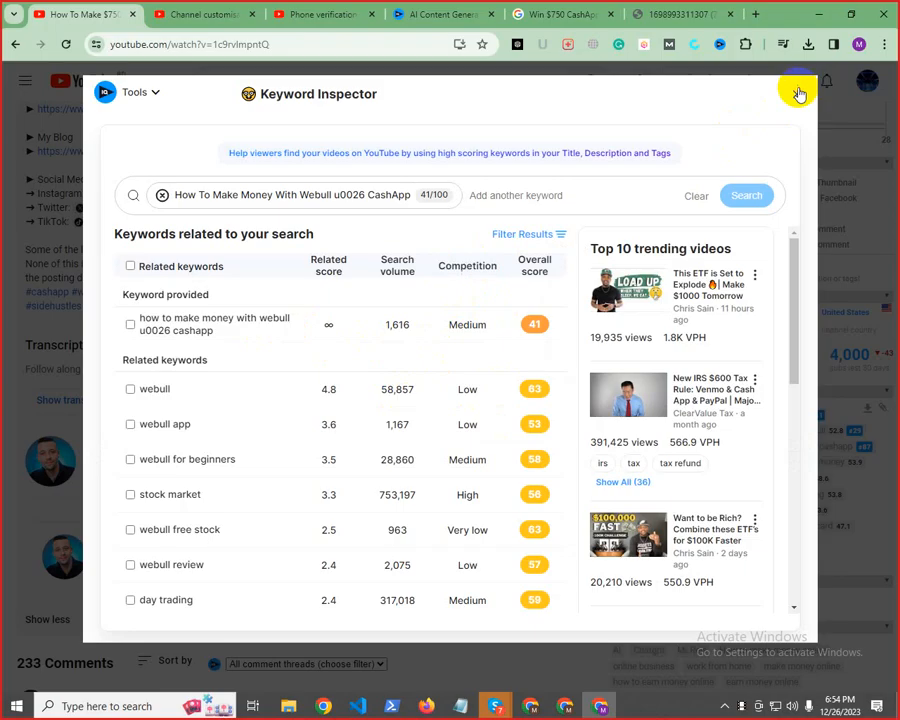
Switch to the vidIQ web app and look up the keyword "Get CASH APP $750" in its Keywords tool
left_click(395, 12)
scroll(378, 190, "up", 5)
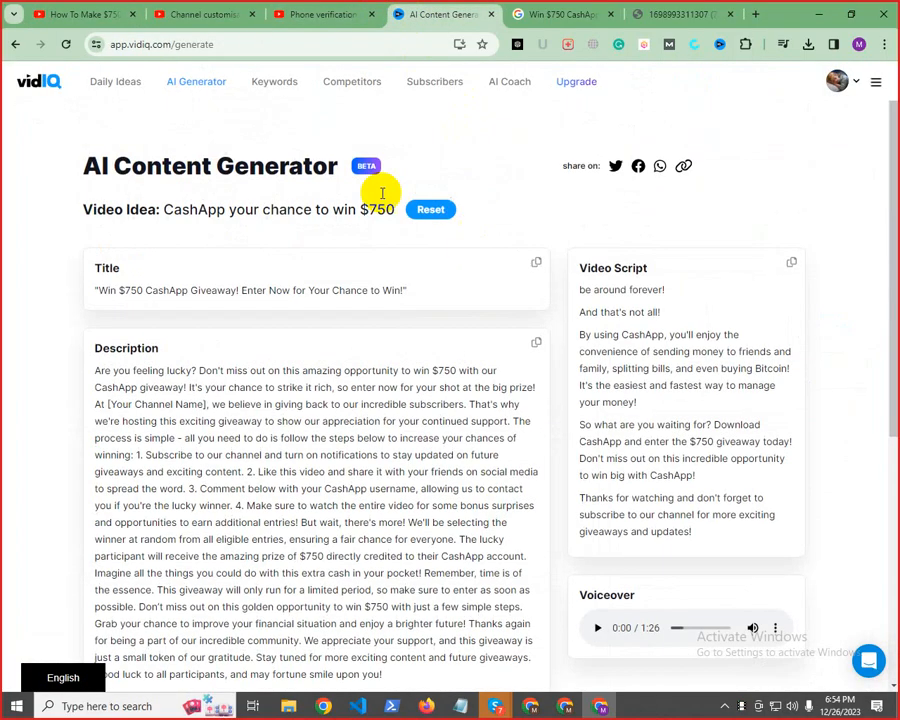
left_click(276, 83)
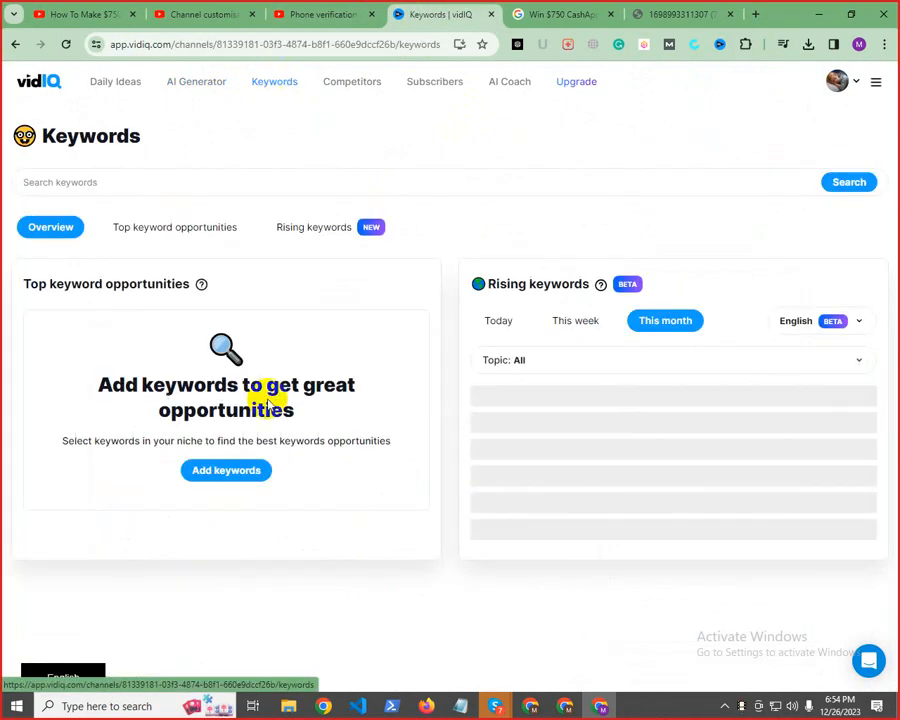
left_click(90, 178)
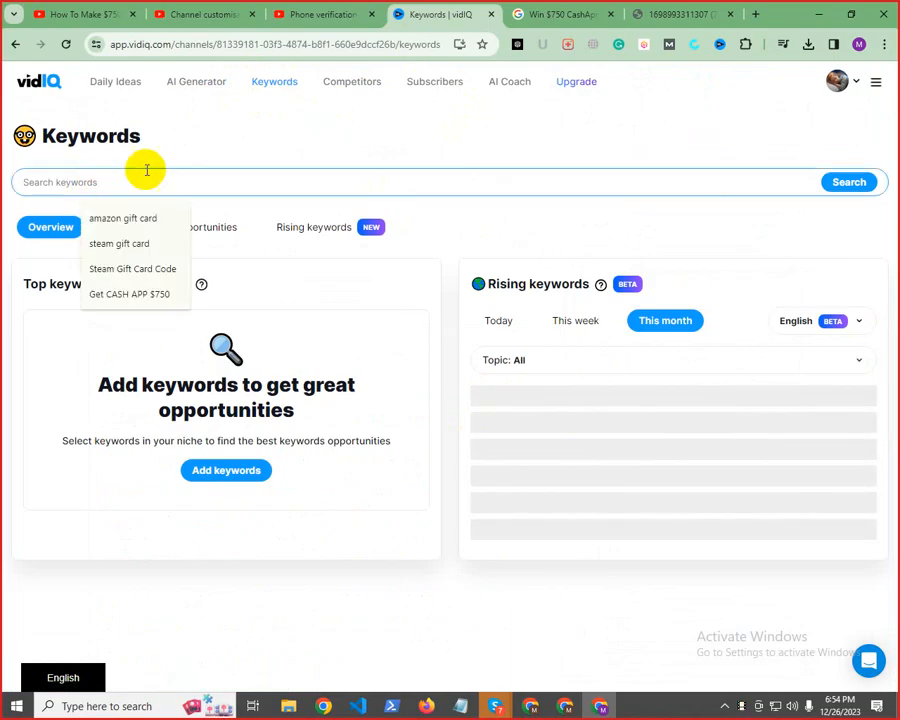
mouse_move(457, 712)
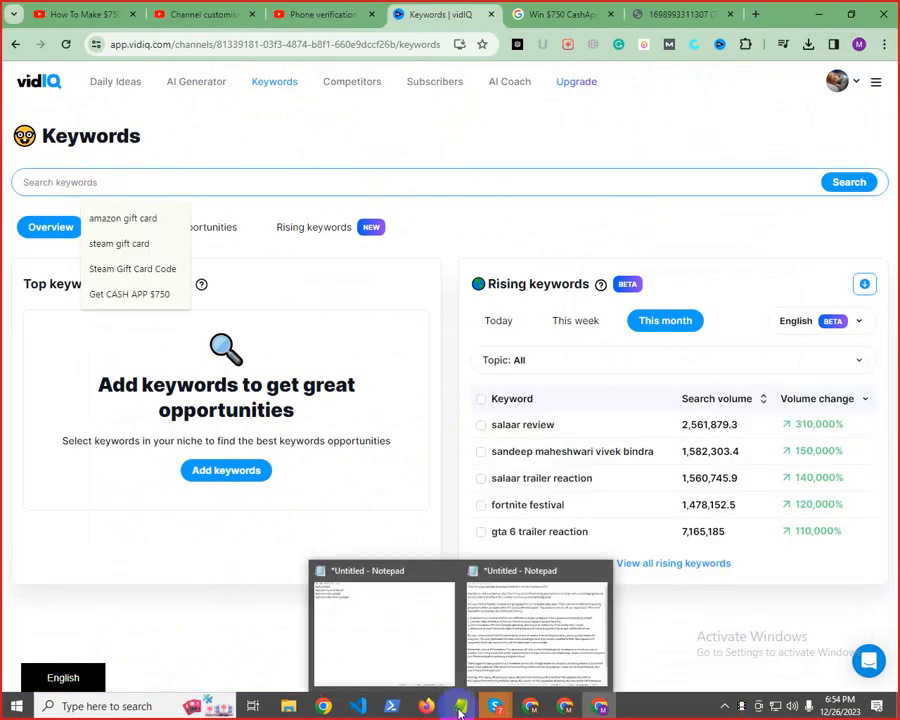
left_click(130, 297)
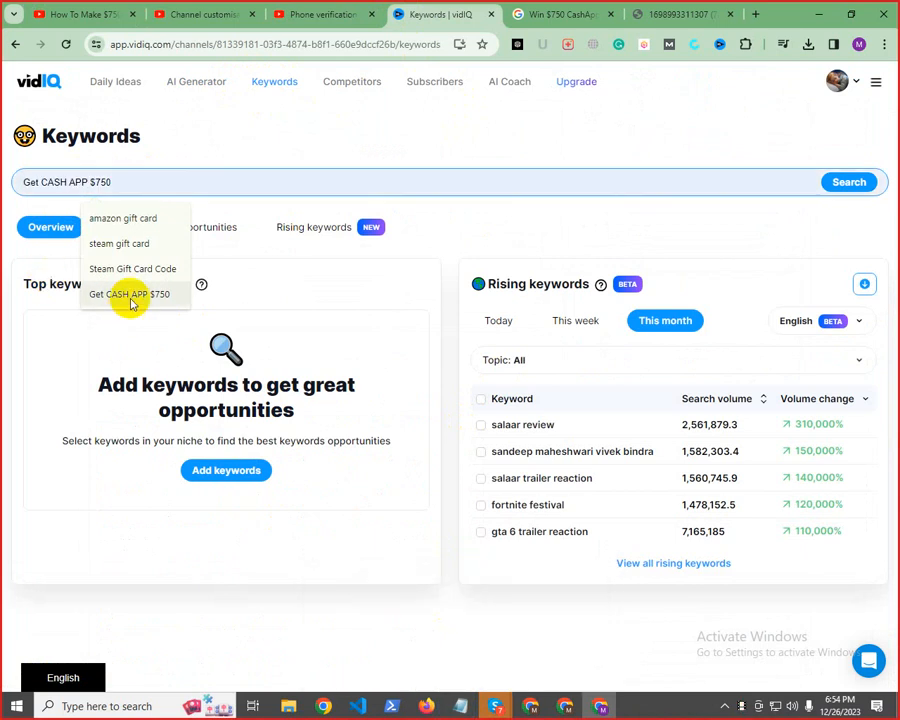
left_click(132, 301)
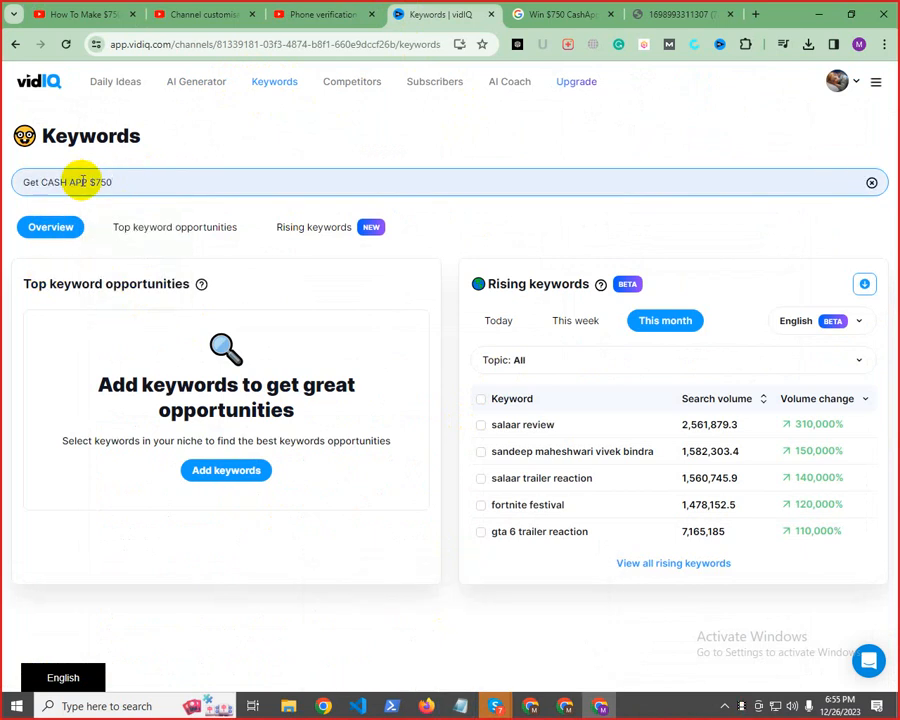
key("Return")
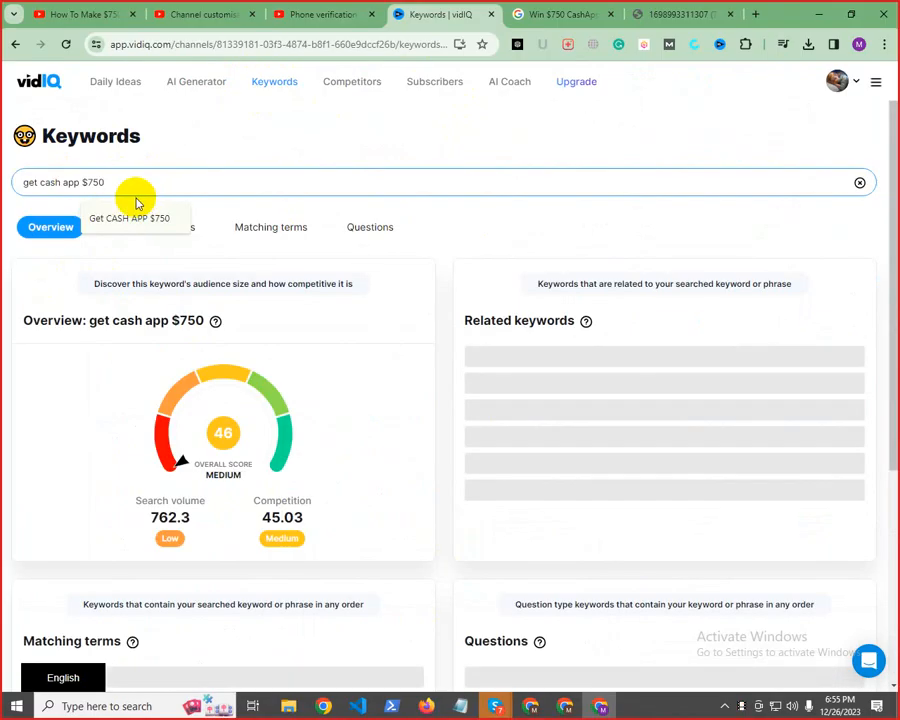
Show all matching terms for the searched keyword and examine its search volume and competition
scroll(443, 403, "down", 2)
scroll(443, 403, "down", 2)
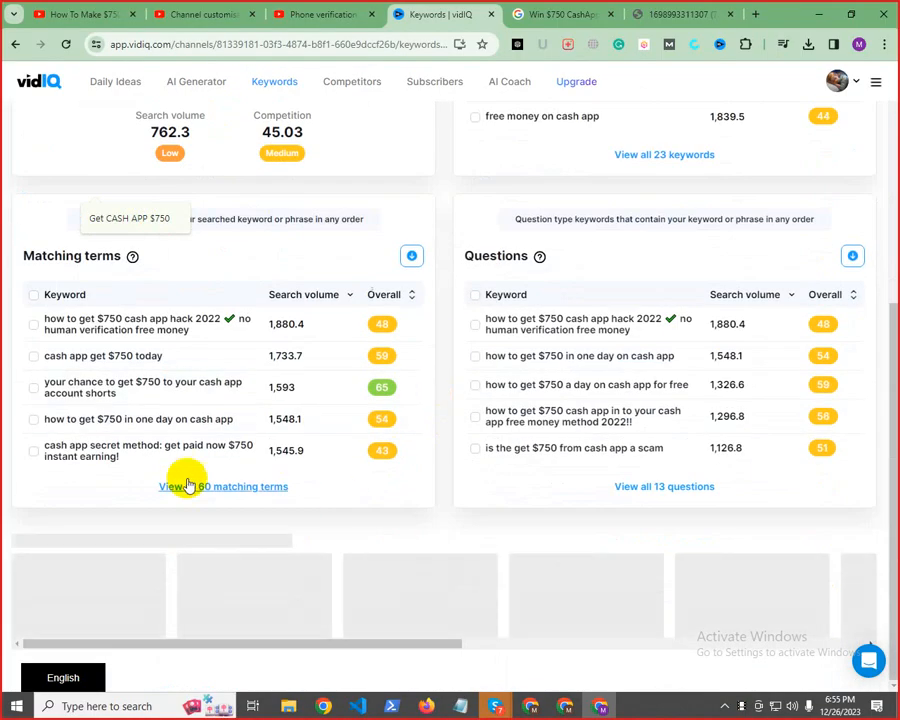
left_click(263, 487)
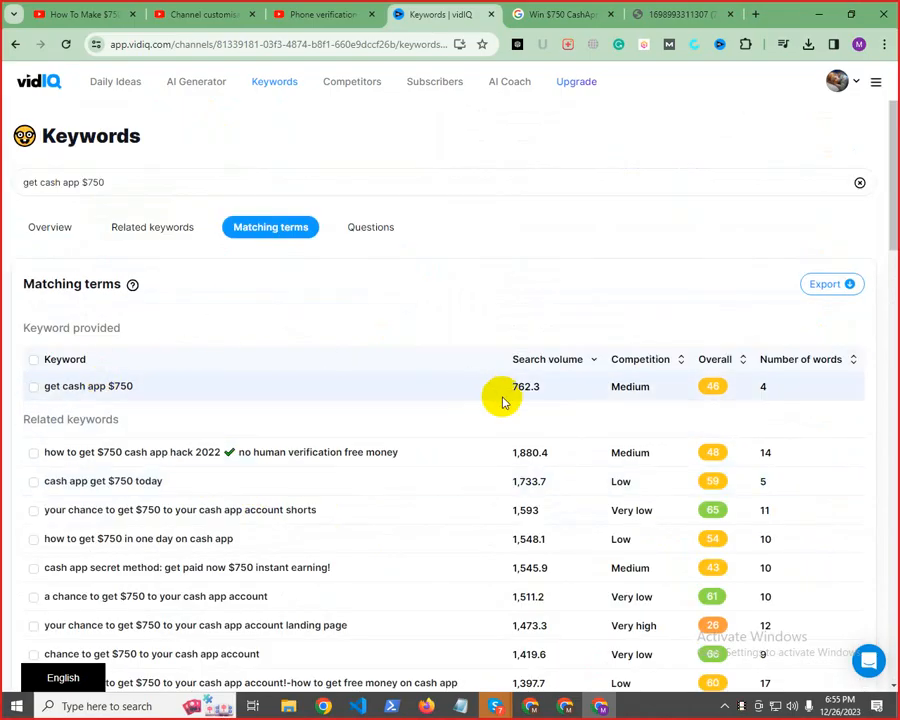
left_click_drag(510, 383, 531, 386)
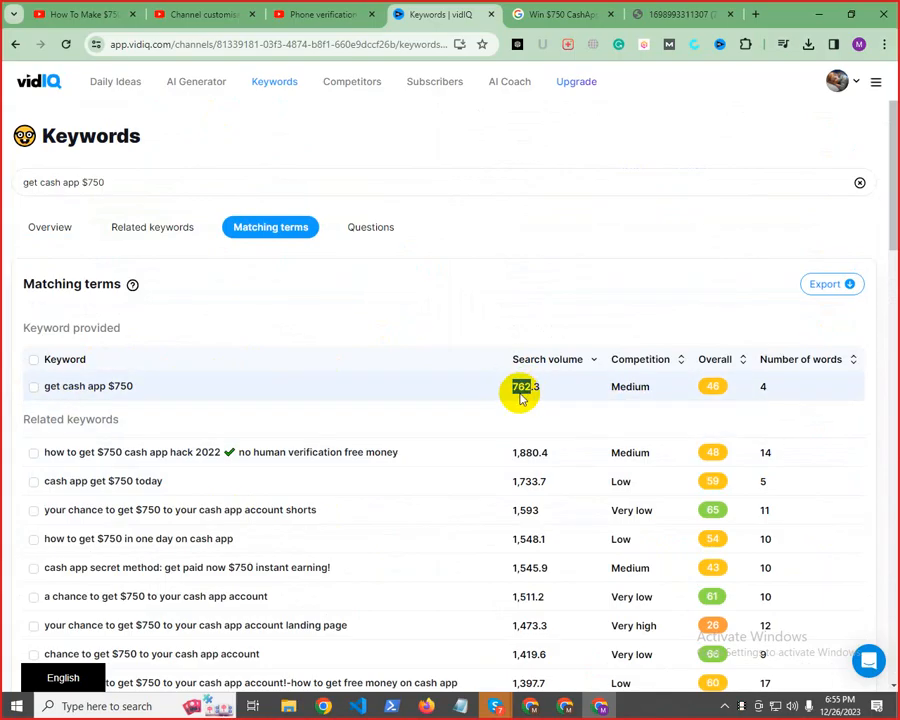
mouse_move(622, 391)
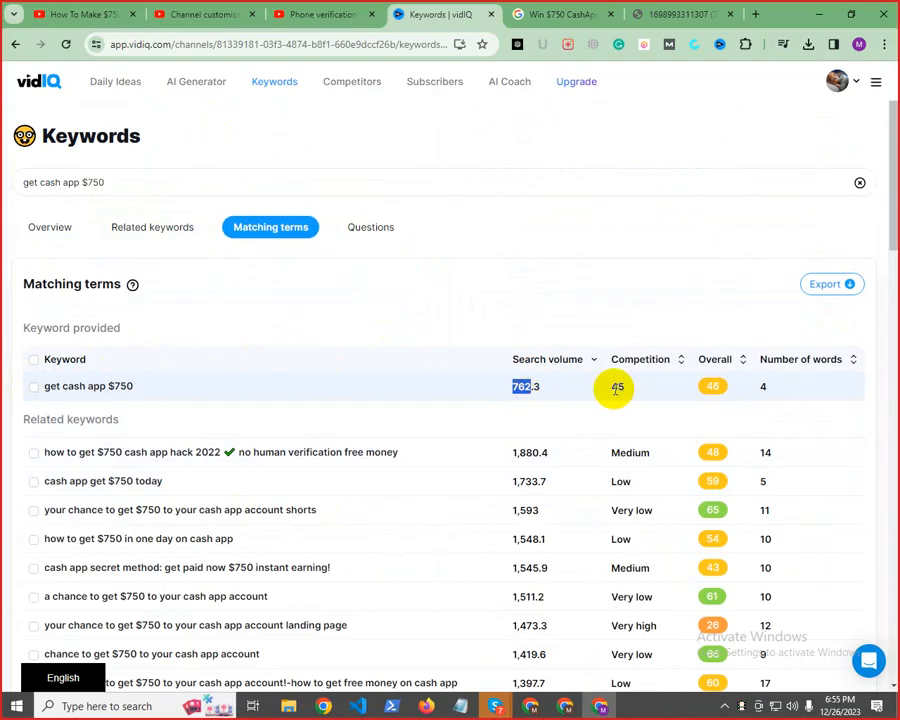
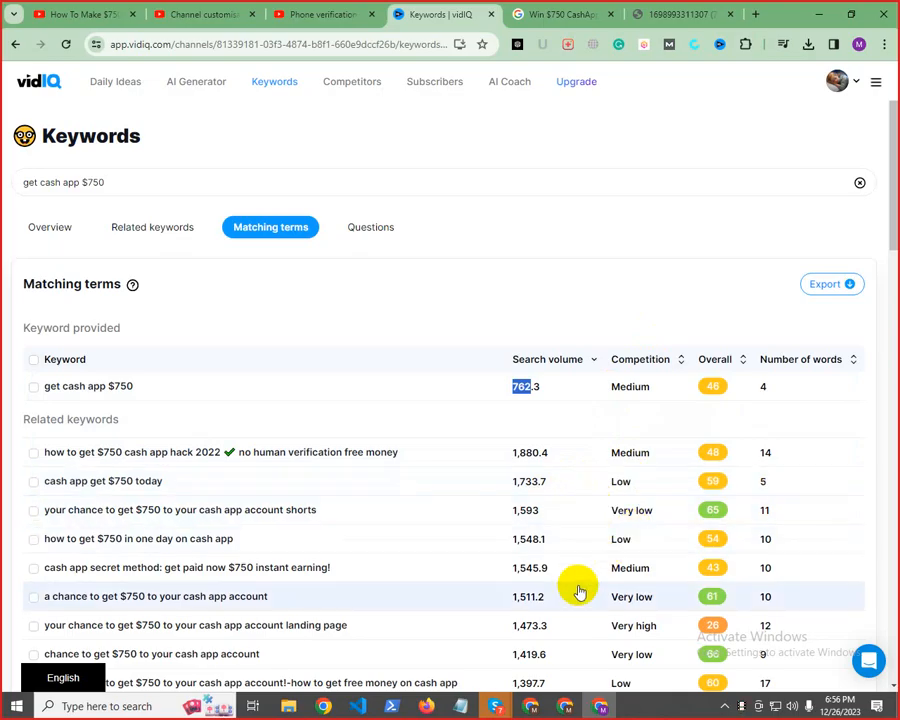
Examine the competition levels and overall scores of the matching terms for "get cash app $750"
scroll(595, 578, "down", 5)
scroll(630, 575, "down", 9)
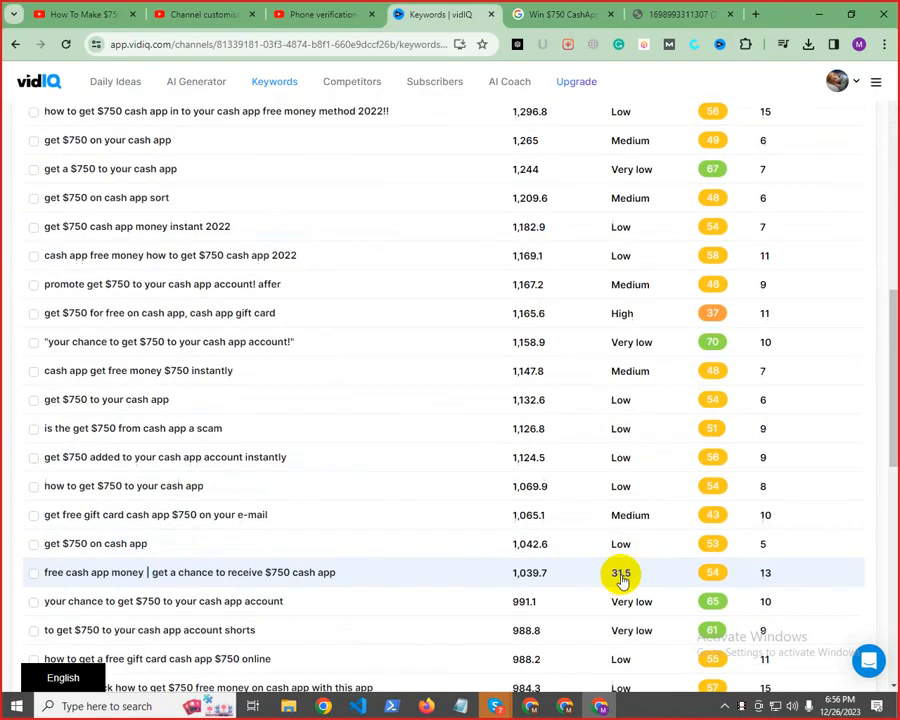
scroll(622, 575, "down", 4)
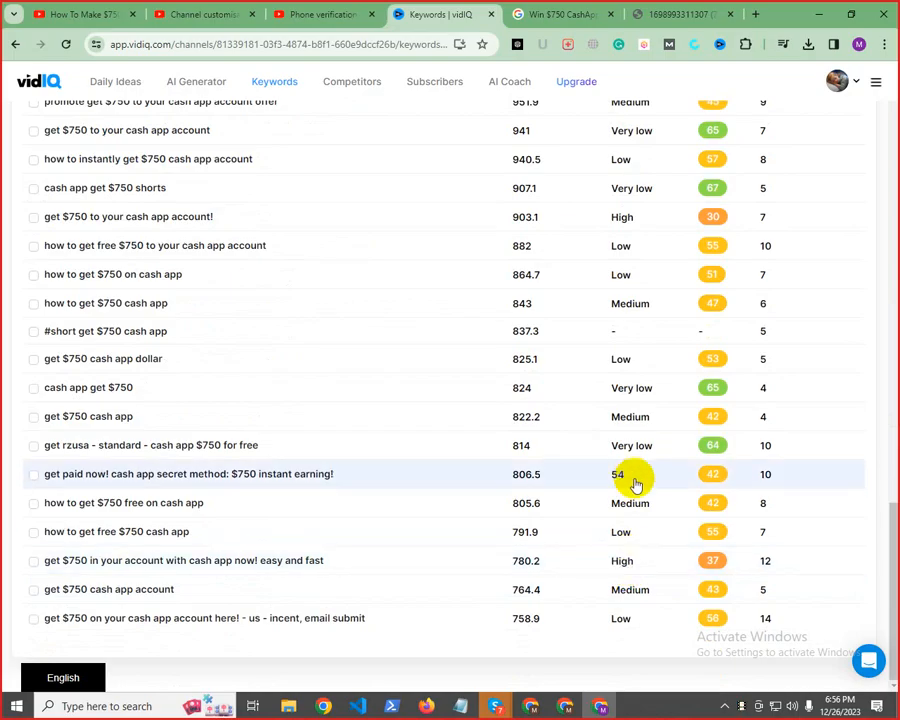
scroll(636, 456, "up", 15)
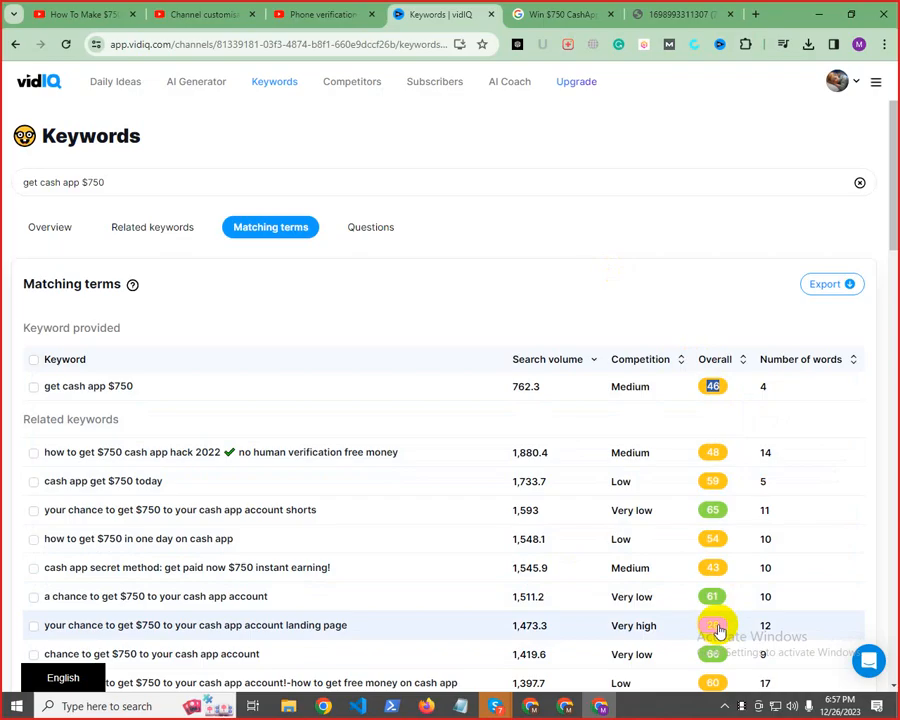
scroll(726, 595, "down", 5)
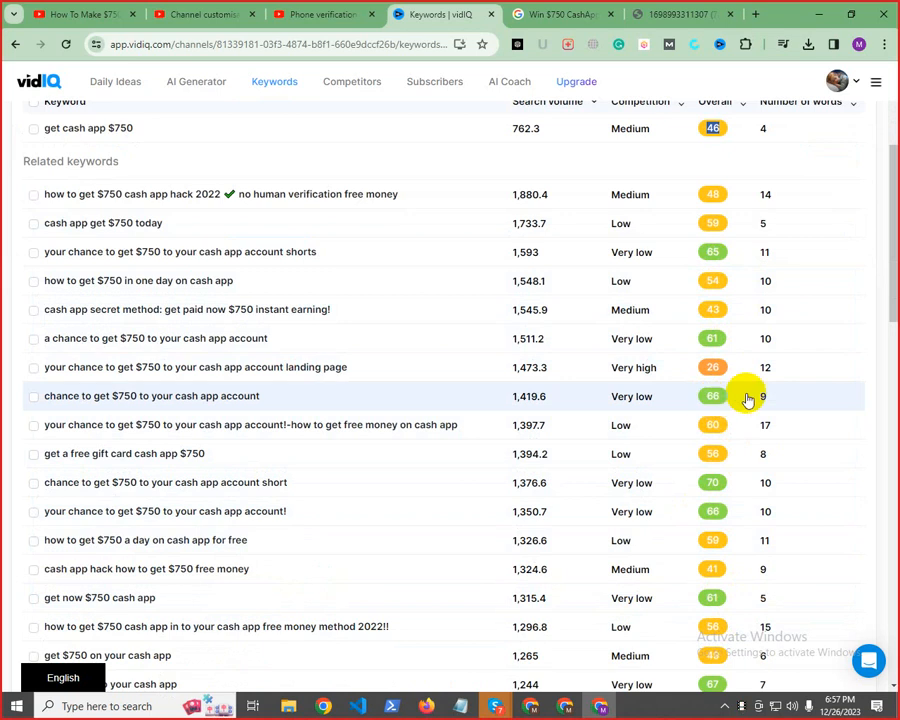
scroll(744, 396, "up", 3)
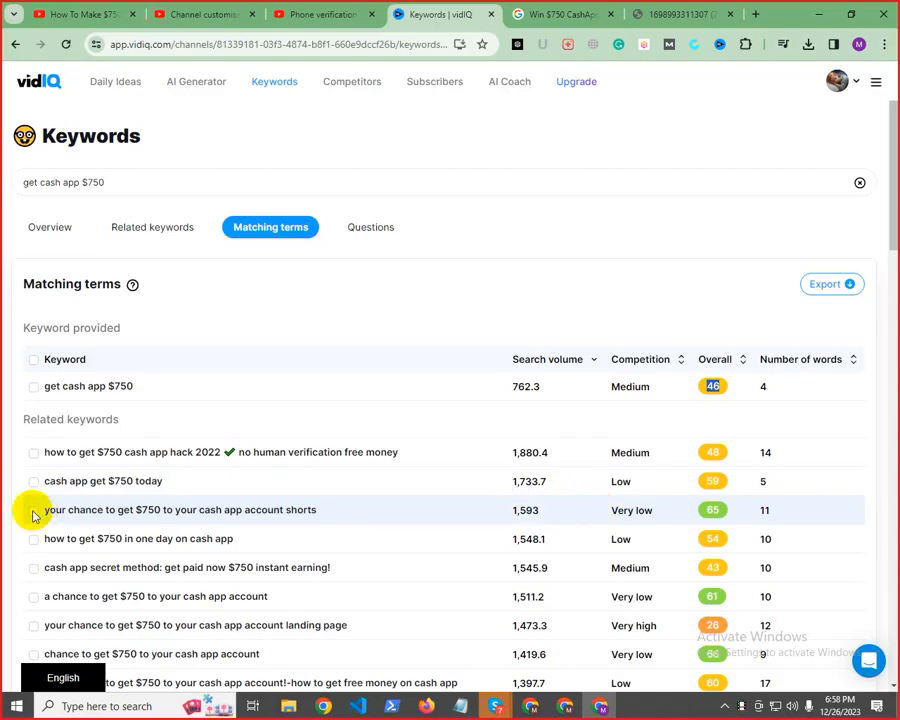
left_click(33, 511)
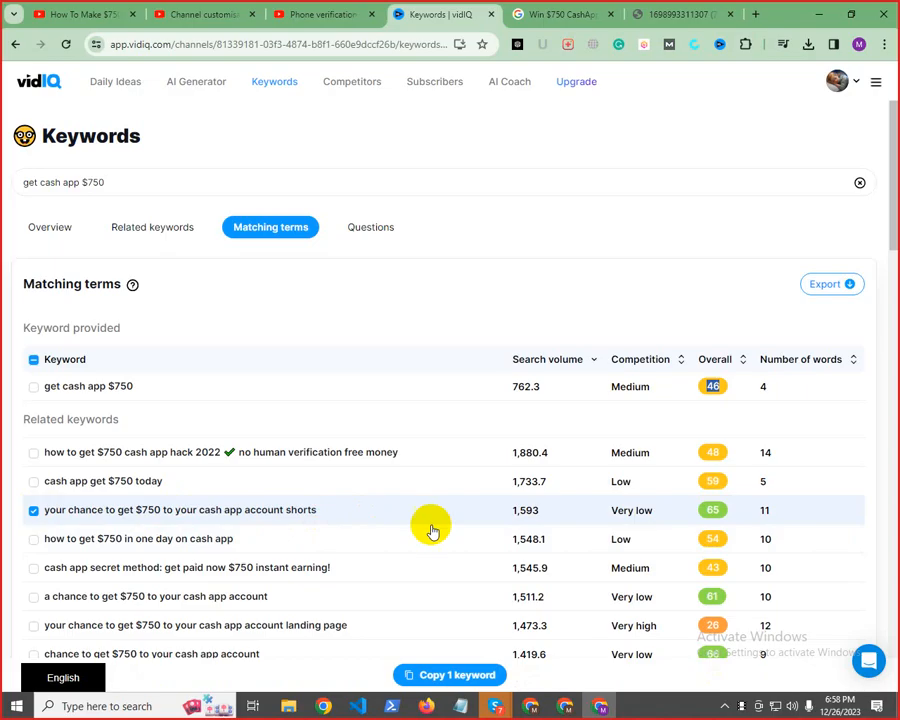
scroll(712, 525, "down", 3)
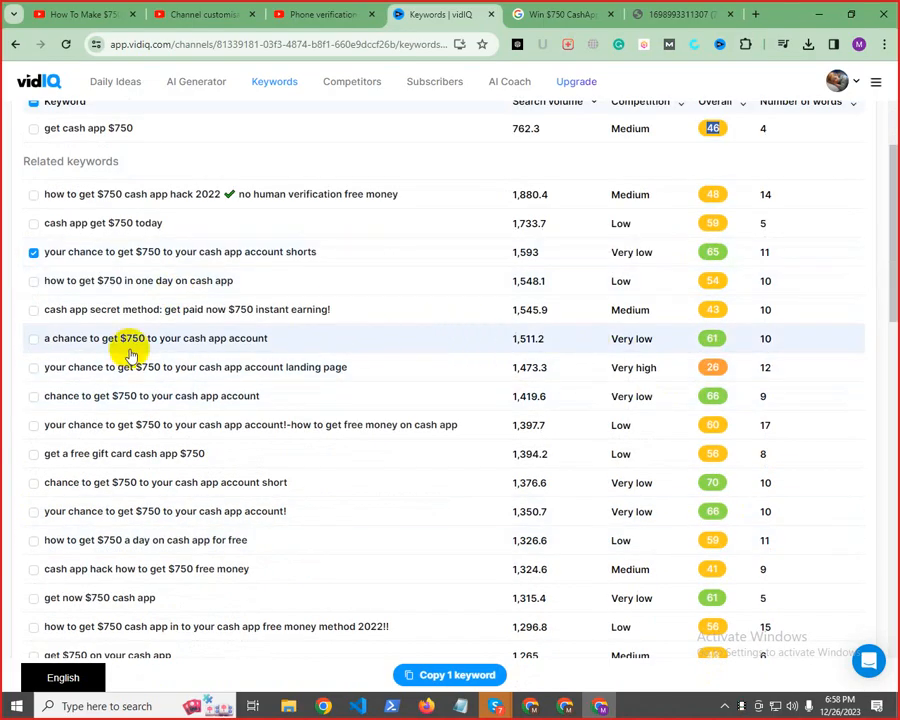
left_click(34, 340)
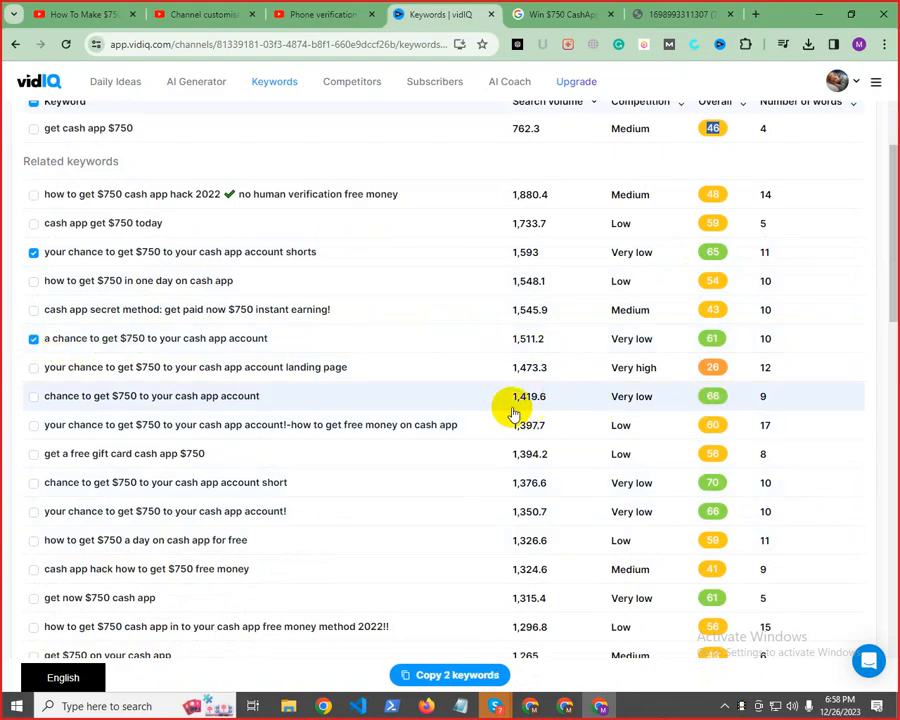
left_click(38, 402)
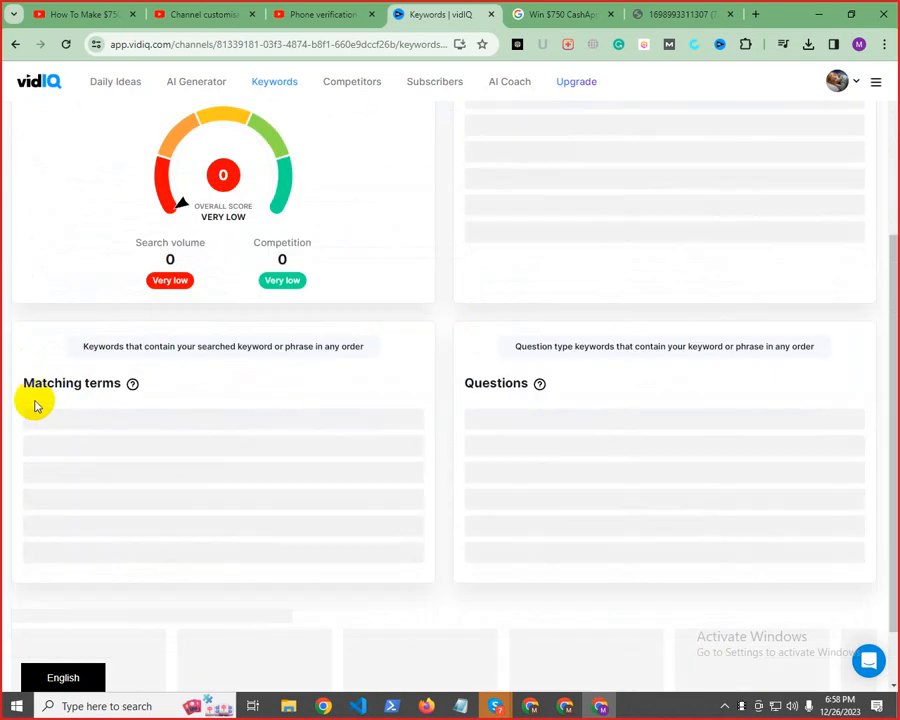
left_click(14, 44)
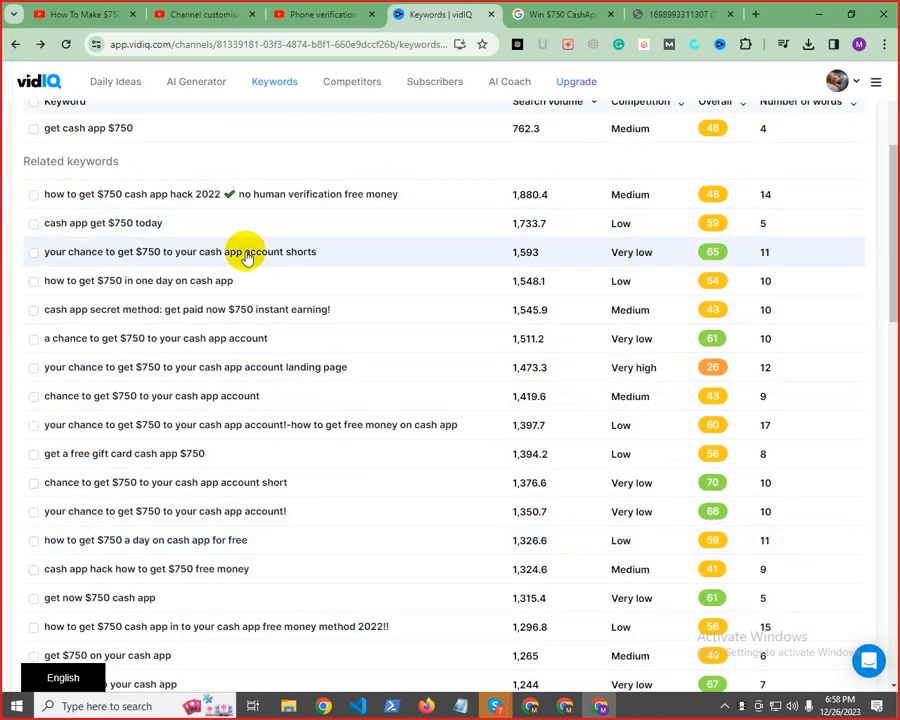
Select the six very-low-competition matching terms from "your chance to get $750 to your cash app account shorts" through "get a $750 to your cash app"
left_click(33, 254)
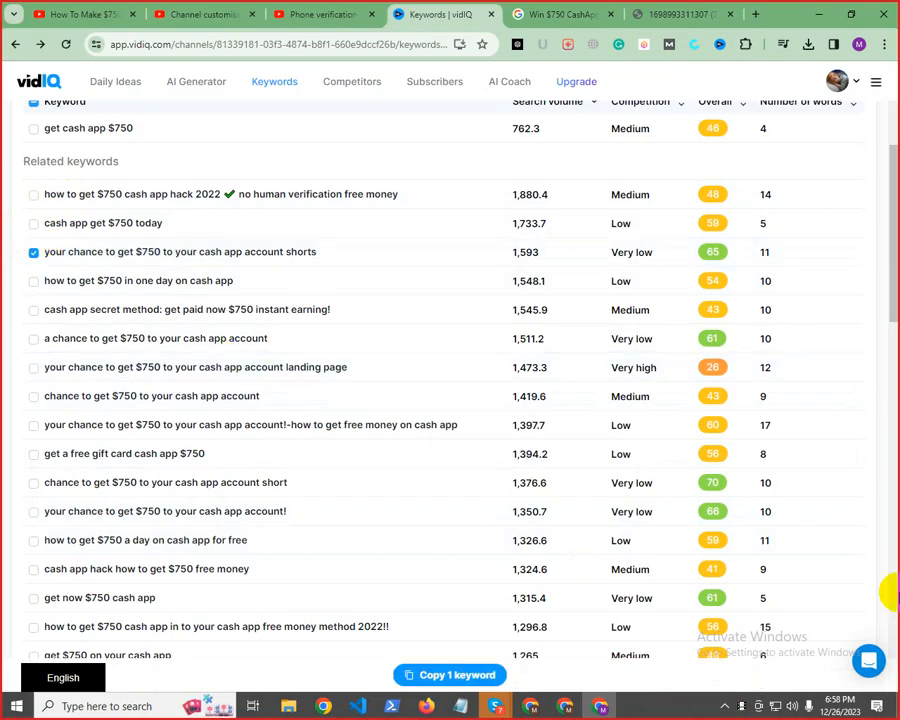
left_click(33, 339)
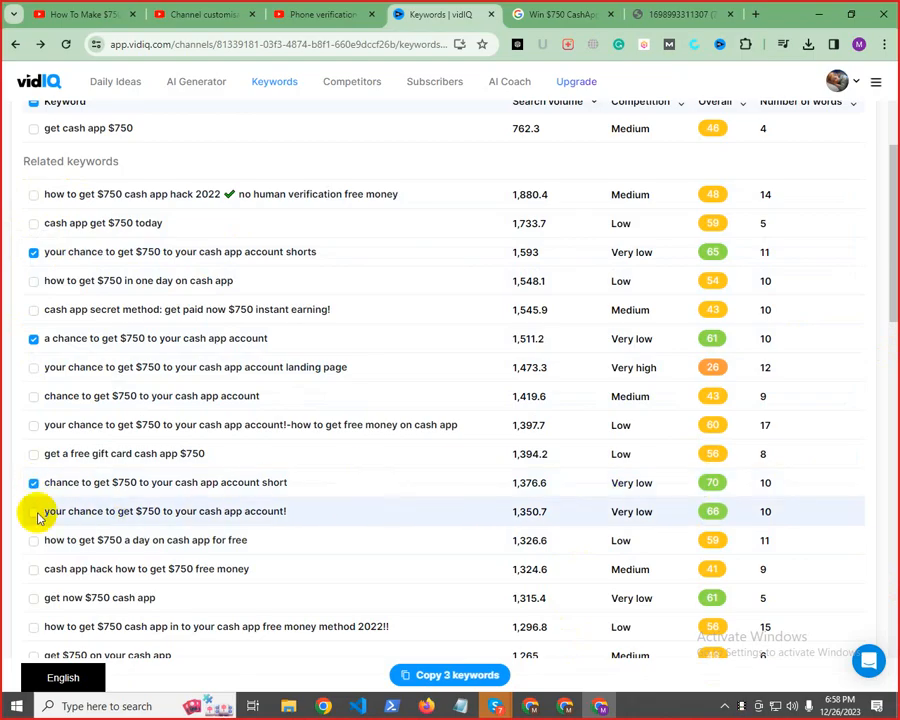
scroll(402, 396, "down", 3)
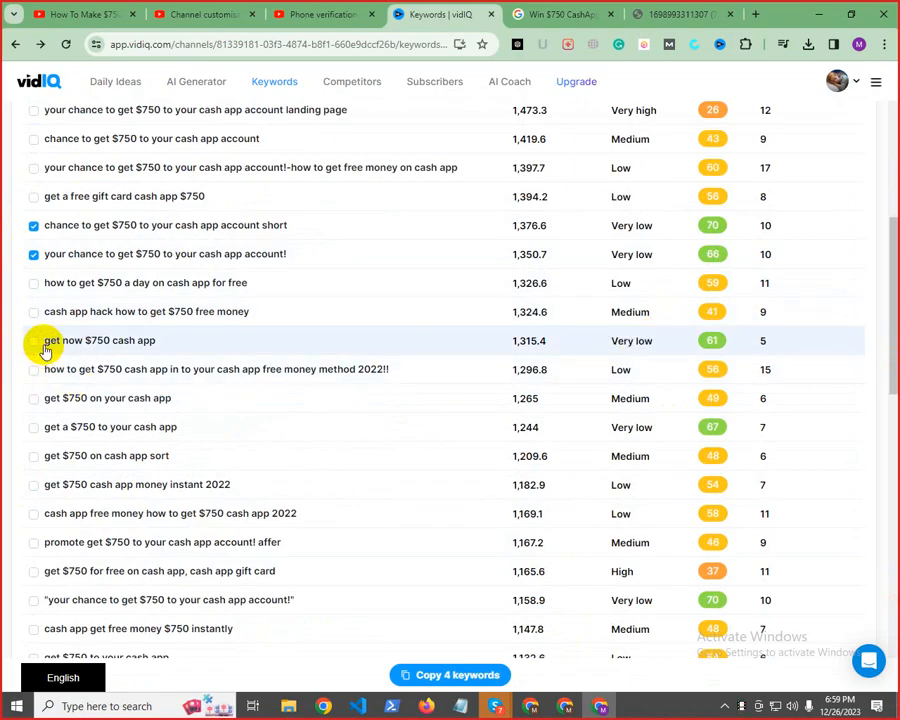
left_click(33, 428)
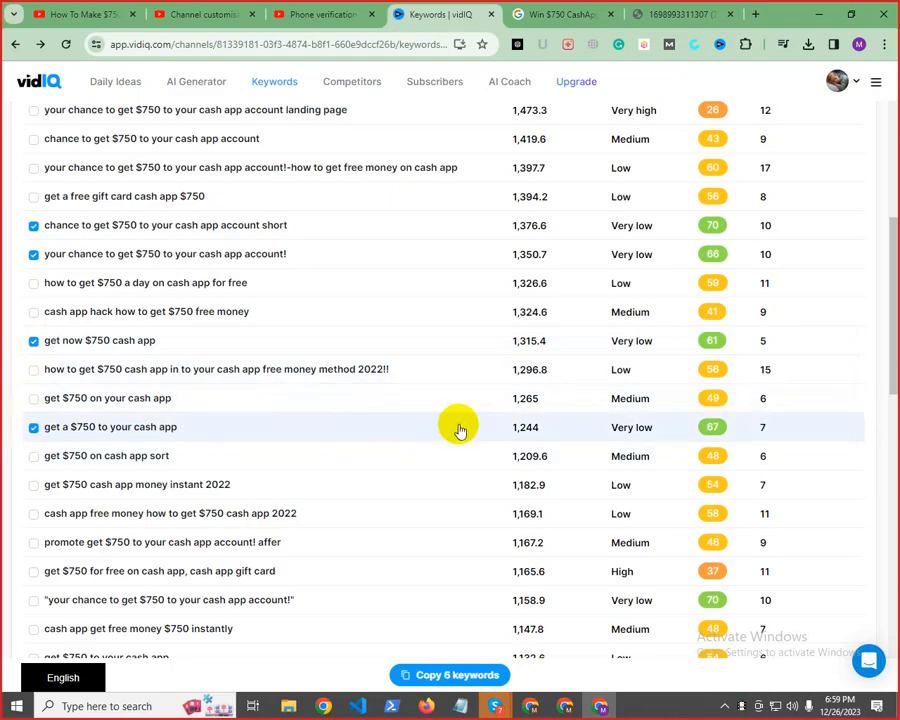
Add five more very-low-competition terms to the selection, including "get $750 to your cash app account", "cash app get $750 shorts" and "cash app get $750"
scroll(466, 420, "down", 3)
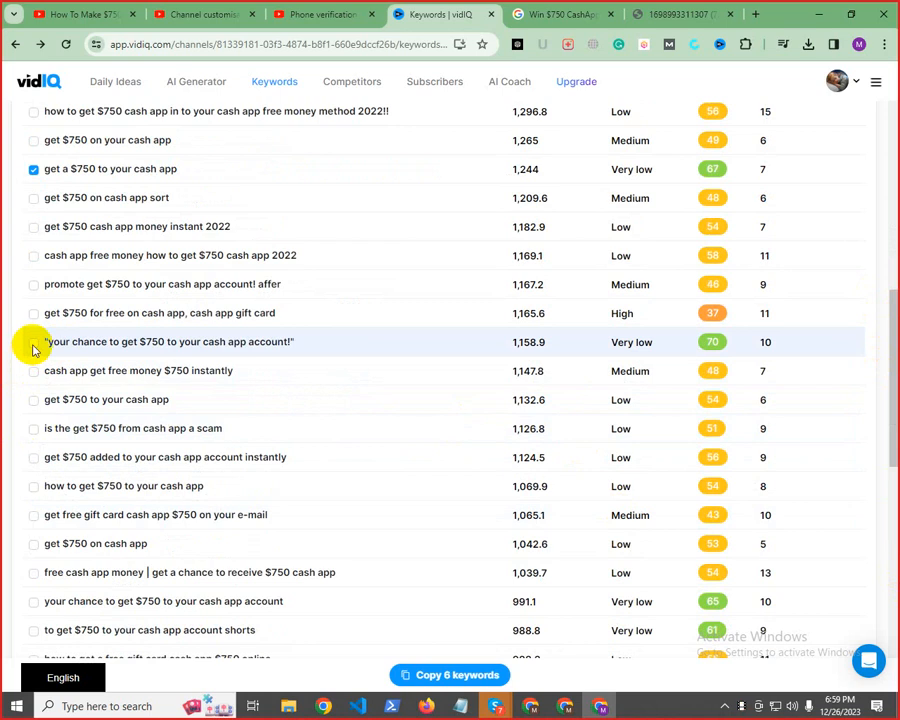
scroll(344, 536, "down", 6)
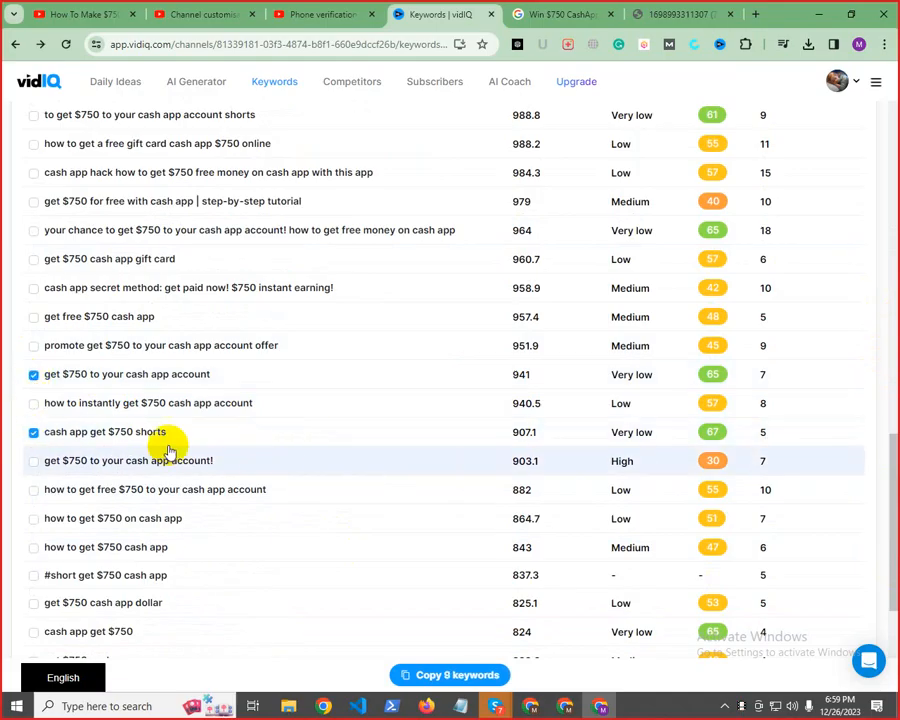
scroll(576, 455, "down", 4)
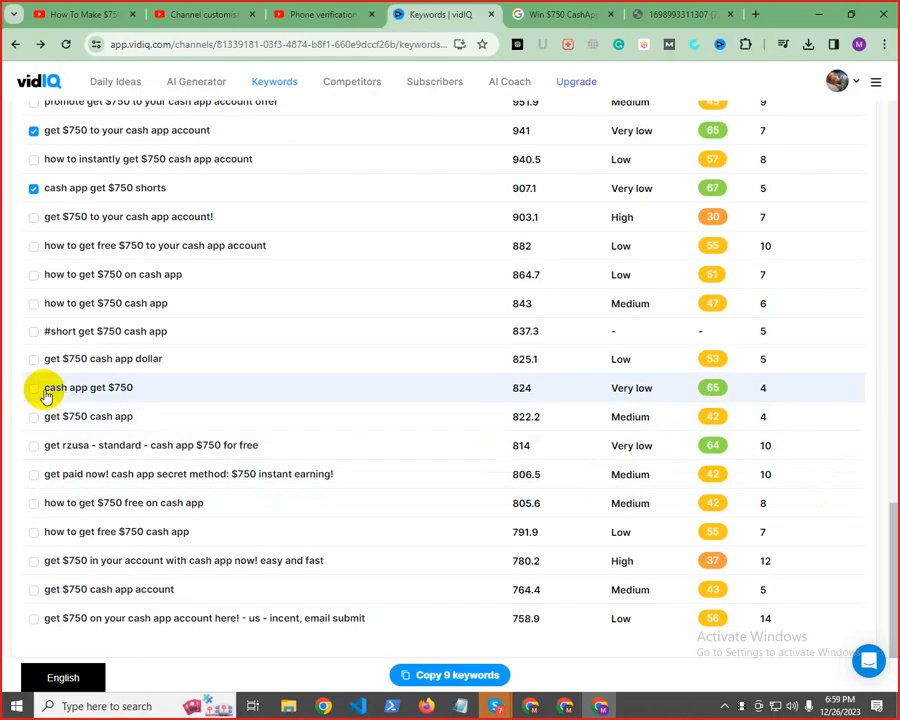
left_click(33, 389)
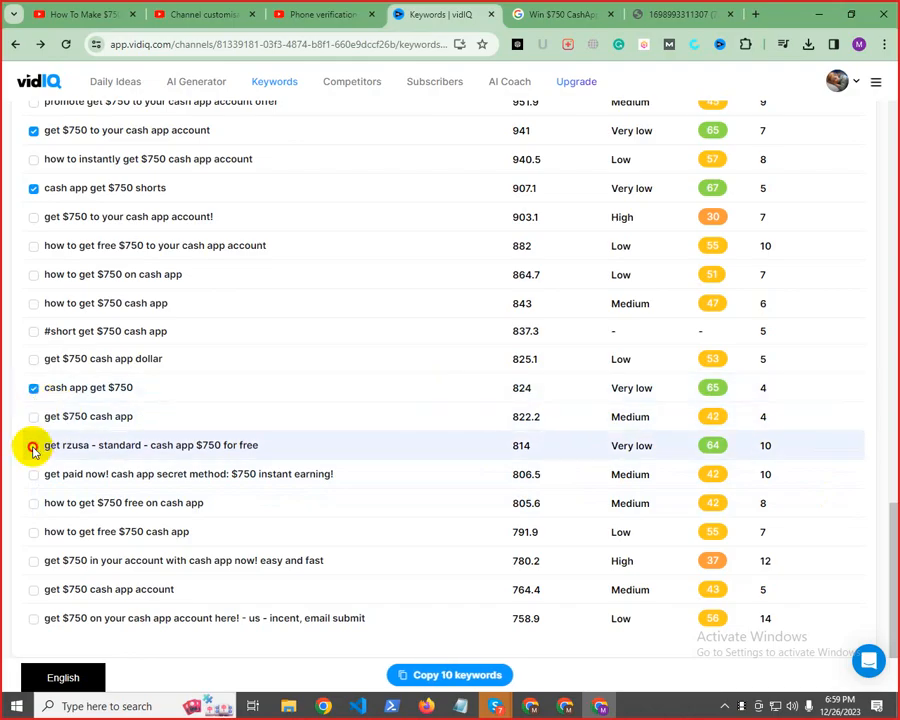
left_click(33, 447)
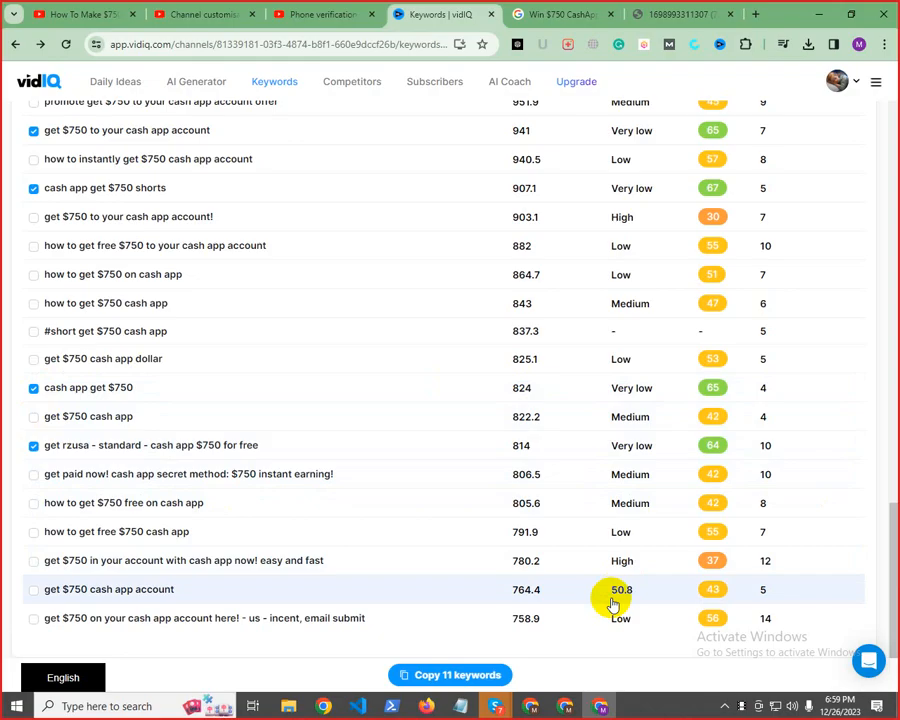
scroll(660, 570, "up", 5)
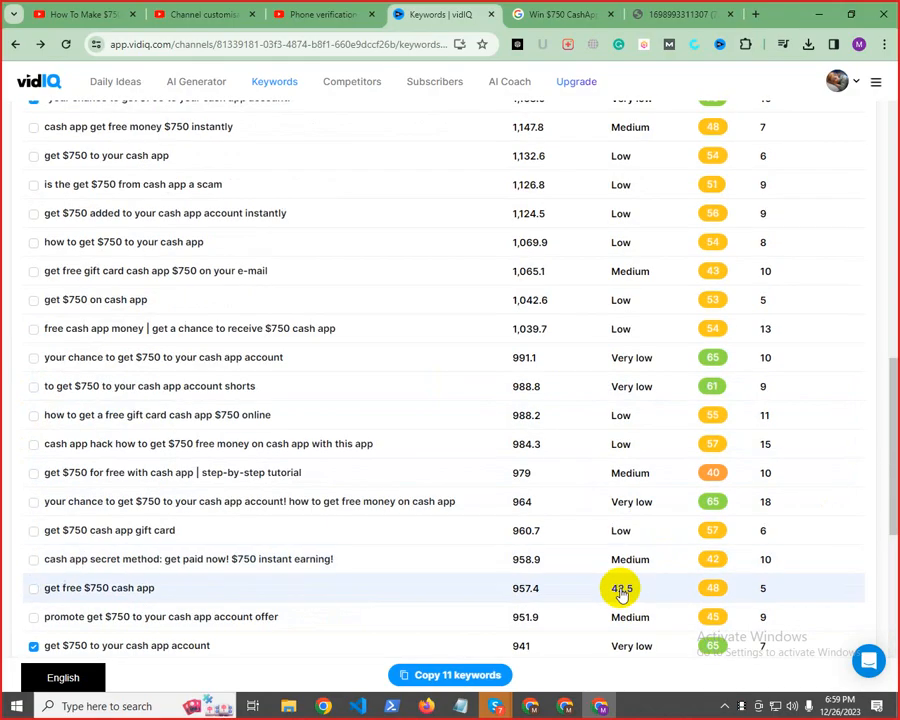
Copy the 11 selected keywords and paste them on a new "Keyword :" line below the hashtags in the Notepad video text, ending with a comma
left_click(466, 683)
mouse_move(460, 706)
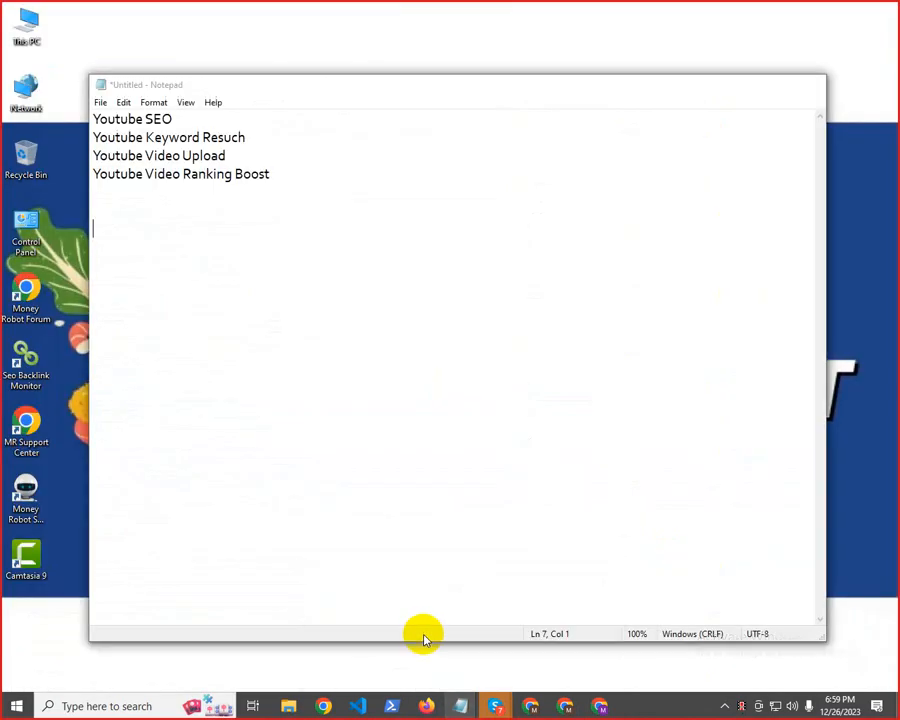
left_click(422, 635)
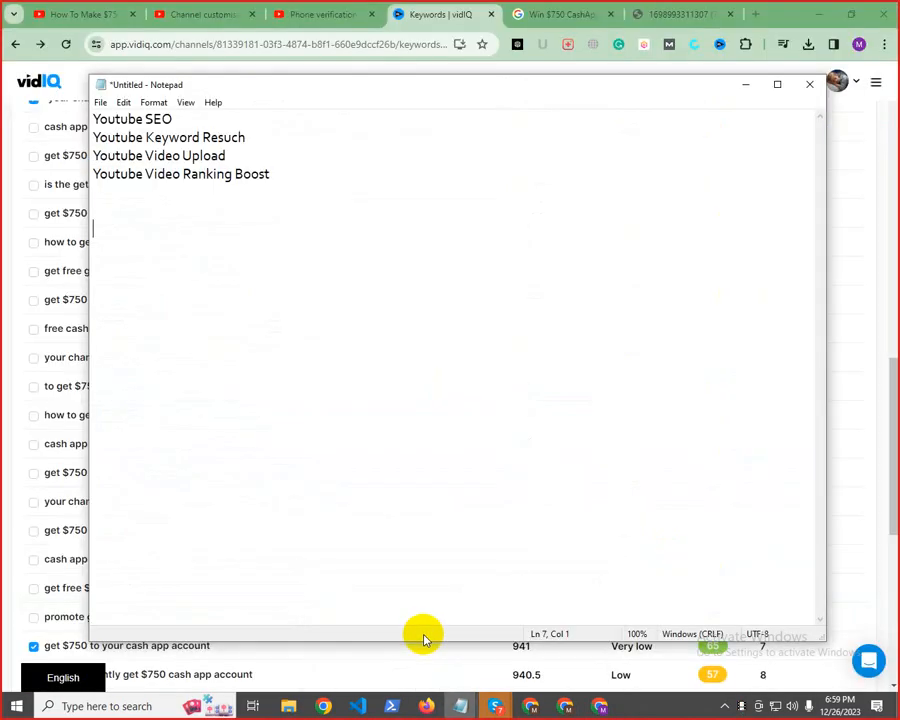
mouse_move(460, 706)
left_click(524, 650)
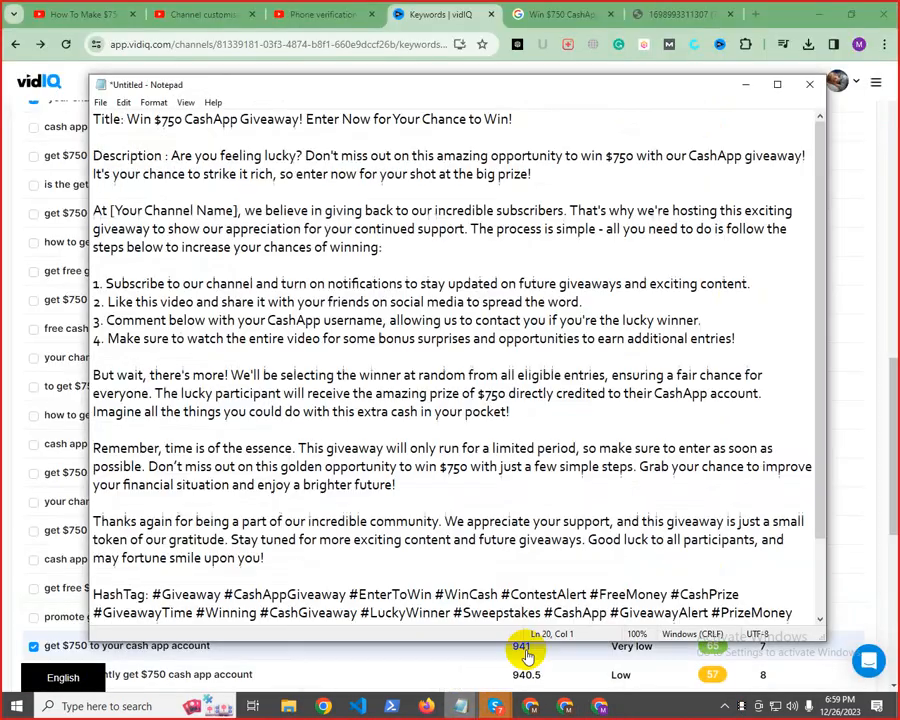
scroll(592, 613, "down", 2)
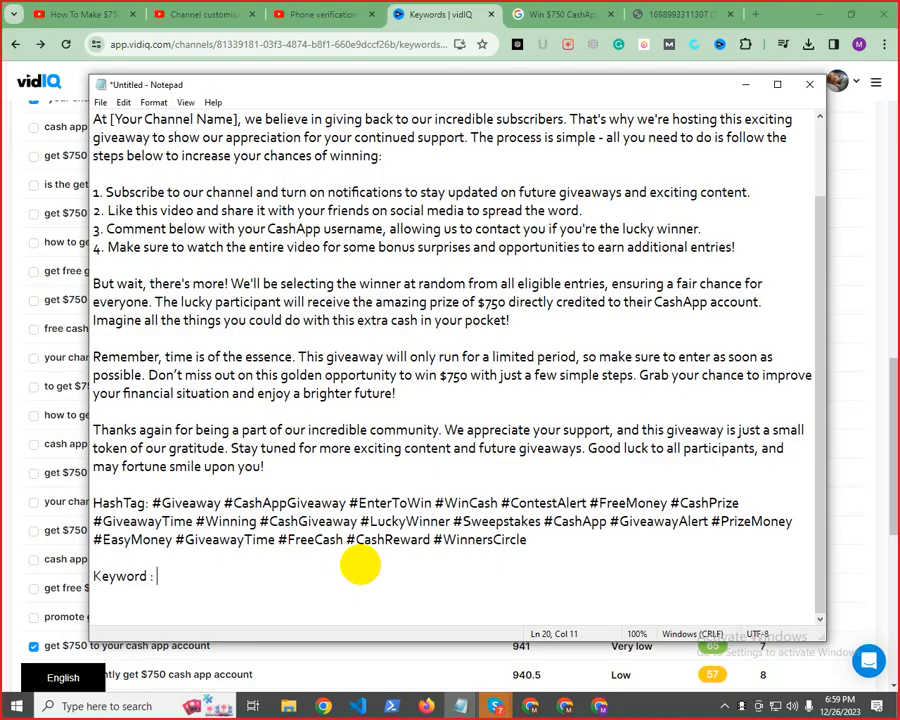
key("ctrl+v")
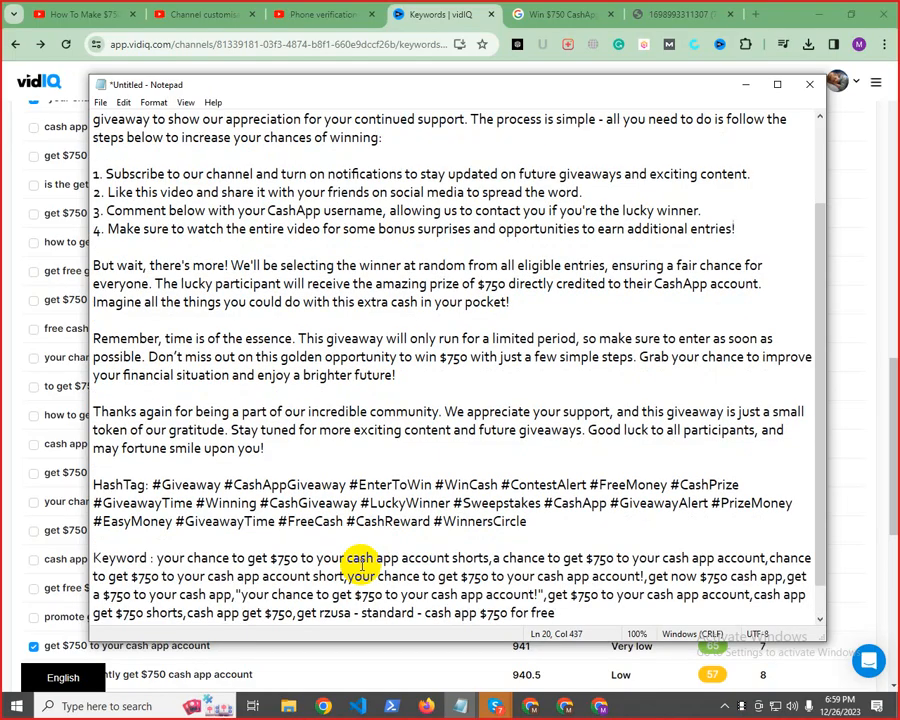
scroll(422, 416, "down", 1)
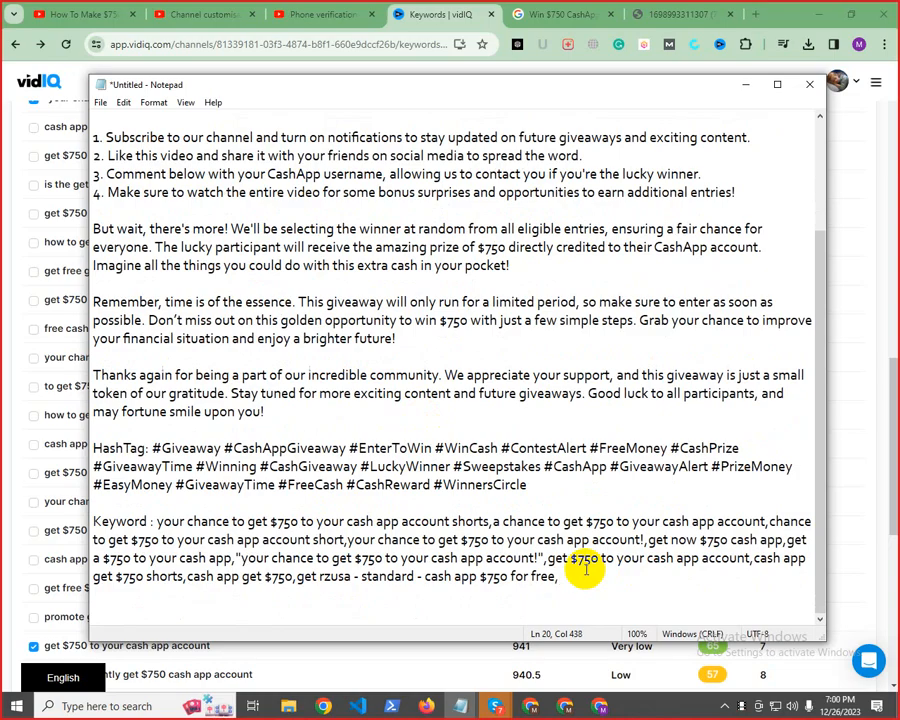
Switch to the open YouTube video about Webull and CashApp and review the vidIQ scores of its video tags
left_click(320, 13)
left_click(190, 14)
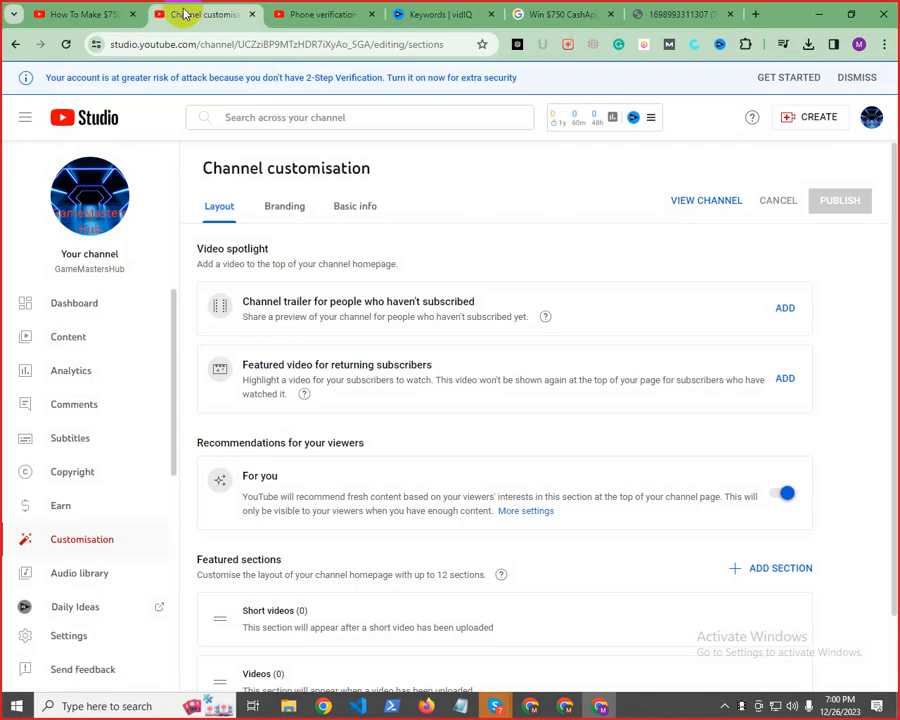
left_click(74, 12)
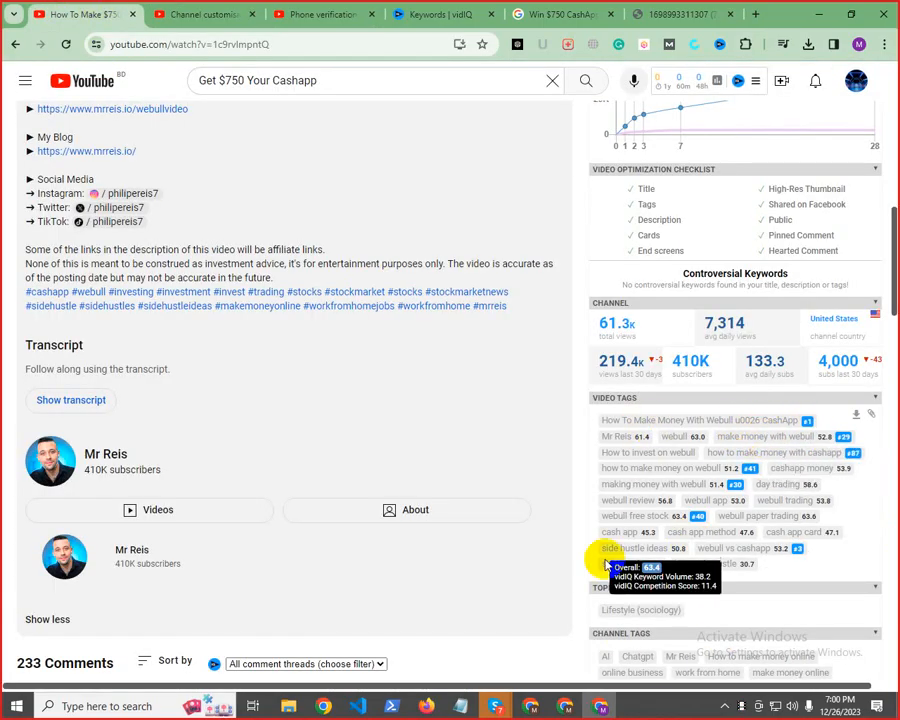
Return to vidIQ Keywords, examine the related keywords for "get cash app $750", and go back to its matching terms
left_click(458, 8)
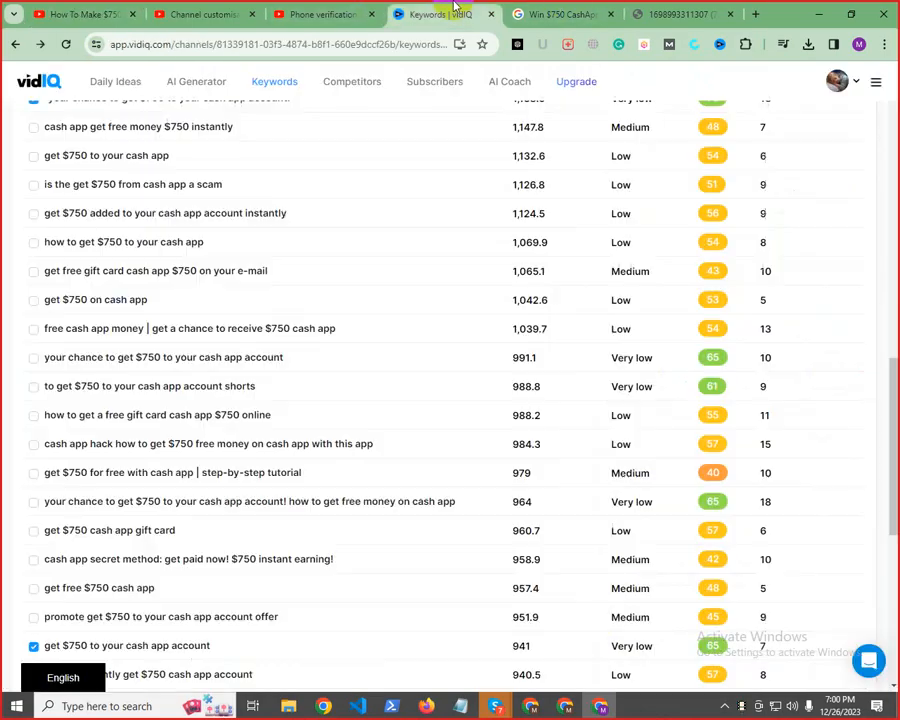
scroll(420, 500, "up", 10)
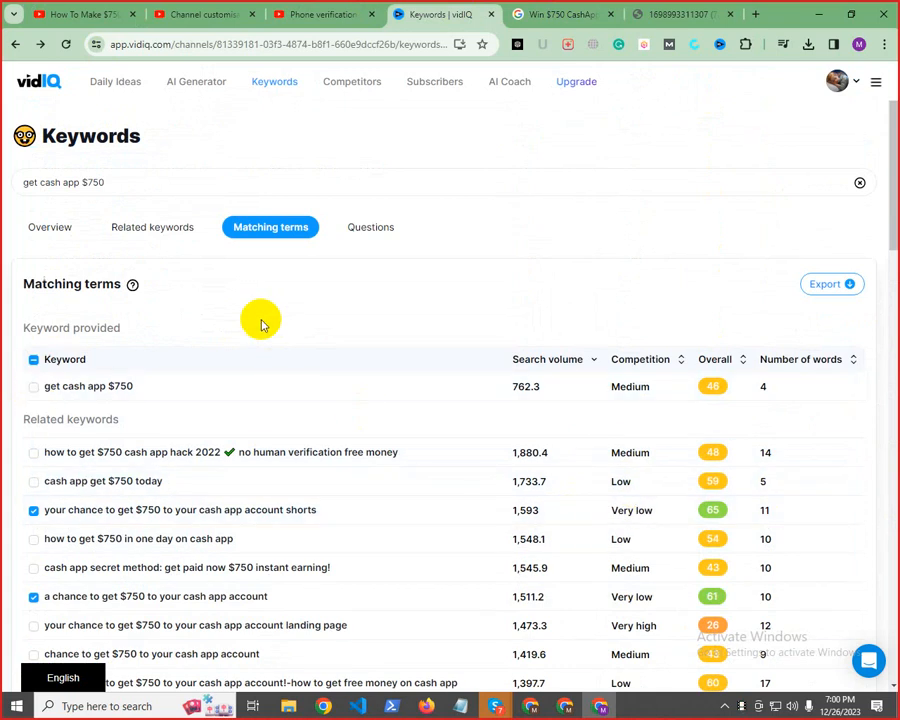
left_click(156, 243)
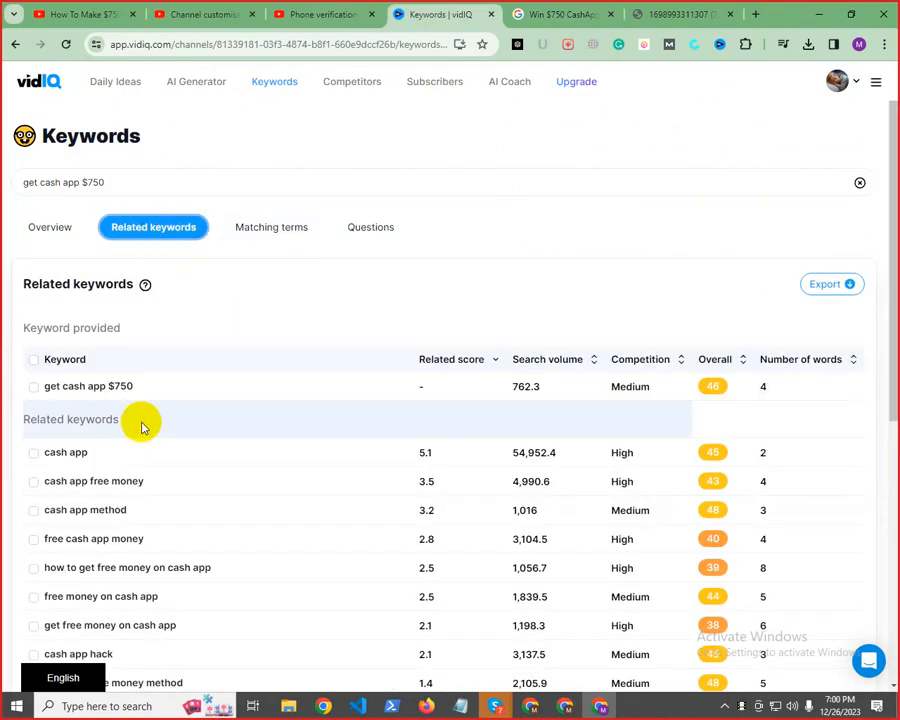
scroll(241, 408, "down", 3)
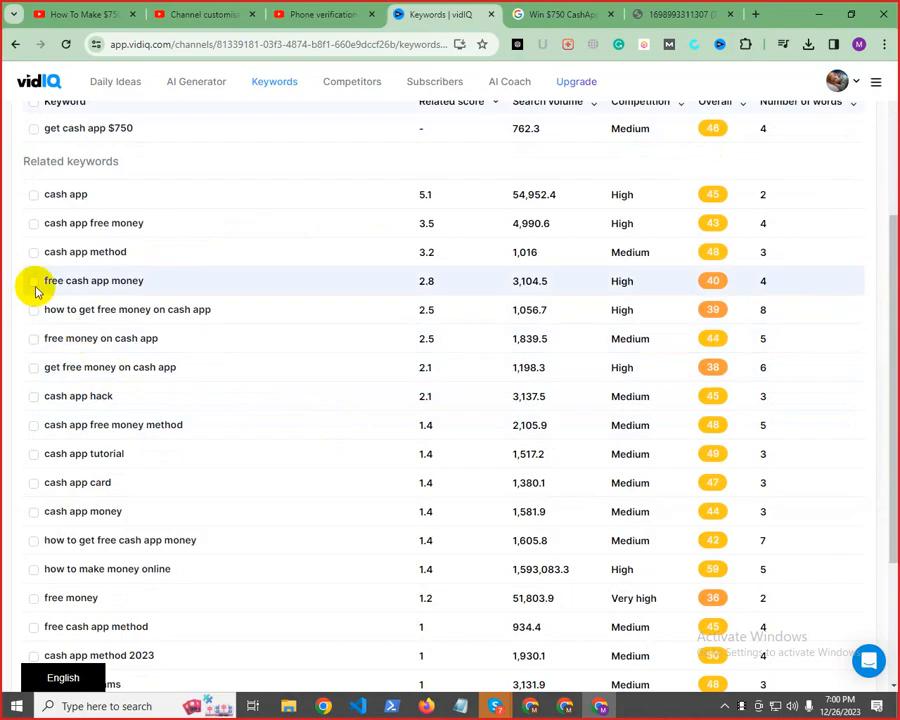
scroll(100, 288, "up", 3)
left_click(297, 231)
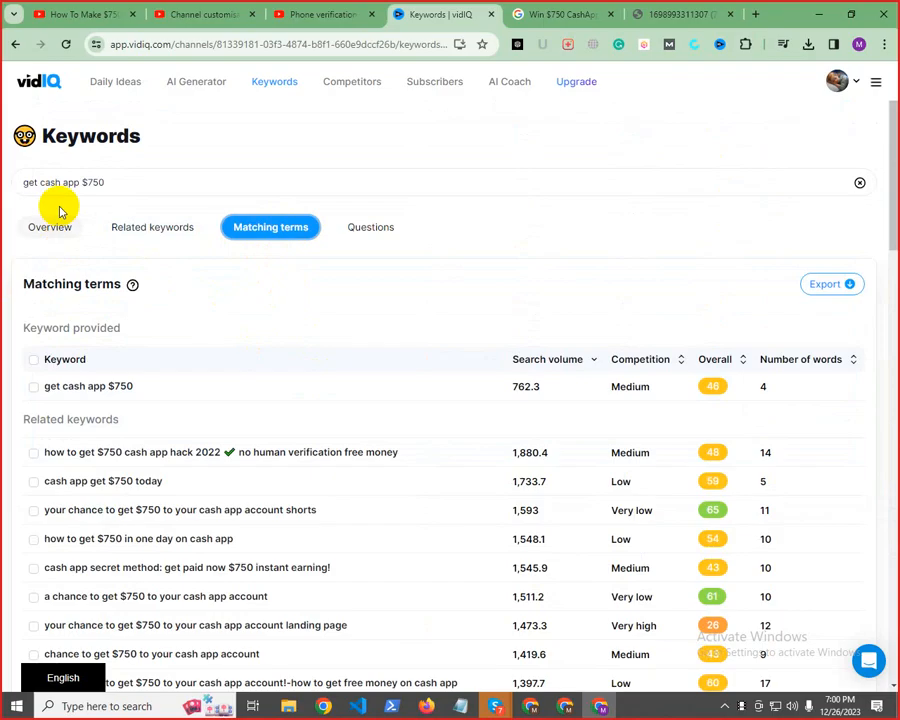
left_click(137, 183)
left_click_drag(137, 183, 5, 192)
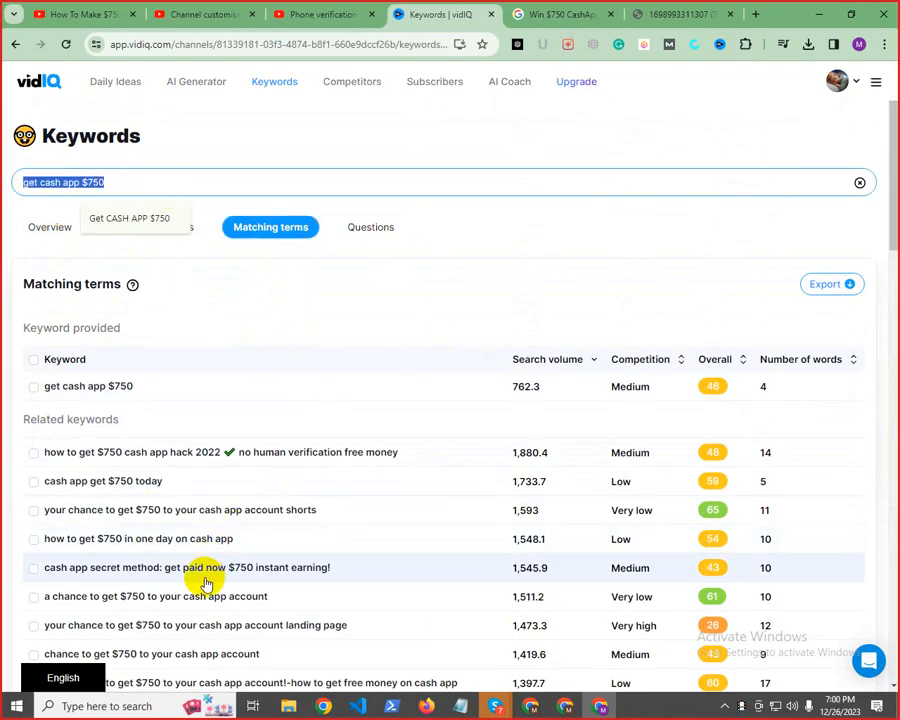
left_click(282, 294)
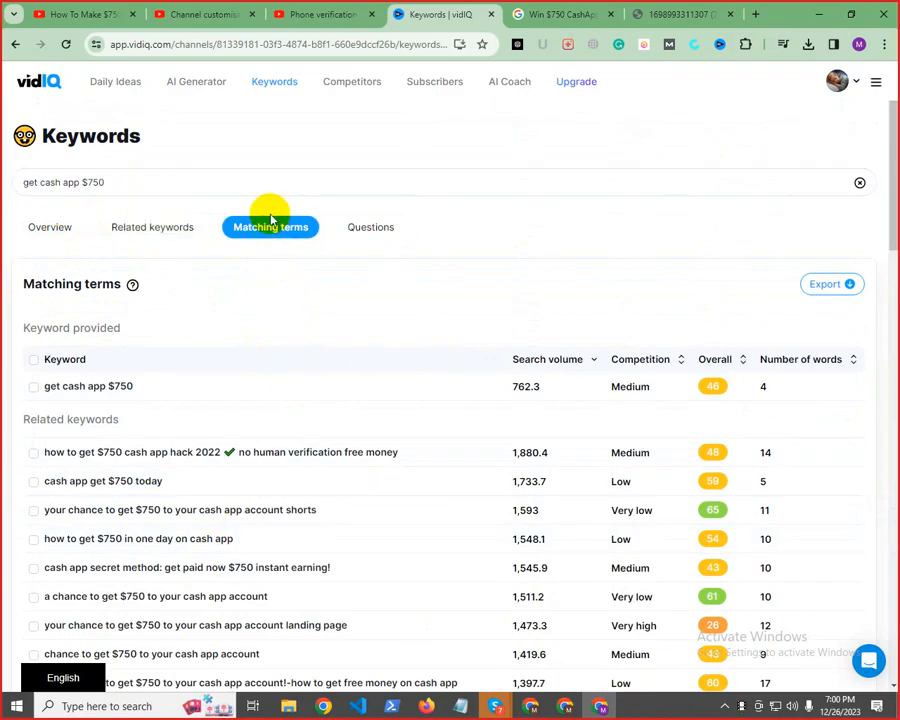
Open the question keywords for "get cash app $750" and examine their search volume, competition and overall scores
left_click(368, 234)
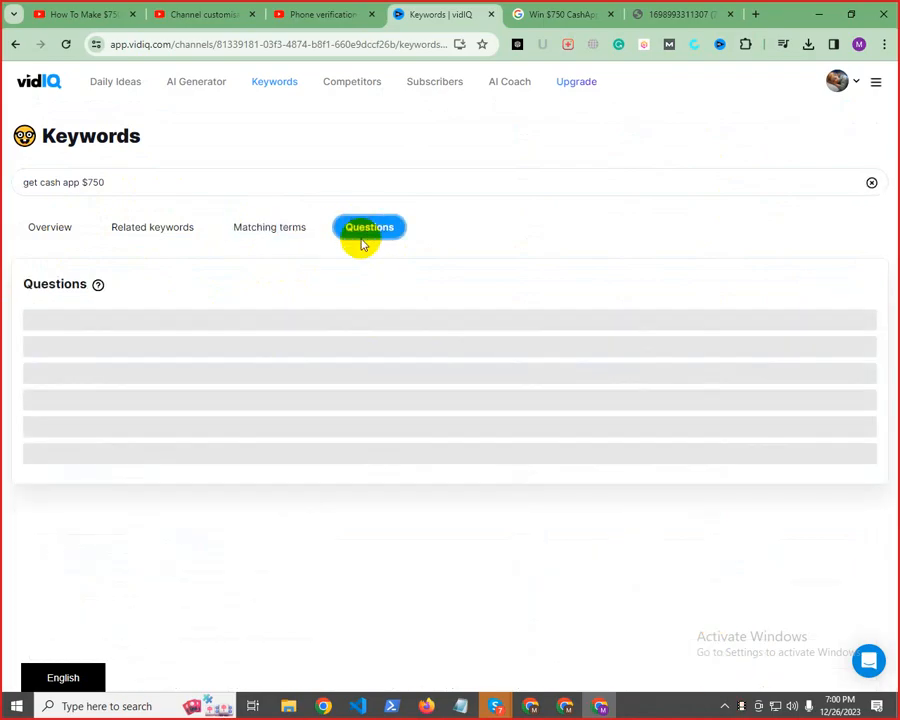
scroll(441, 520, "down", 3)
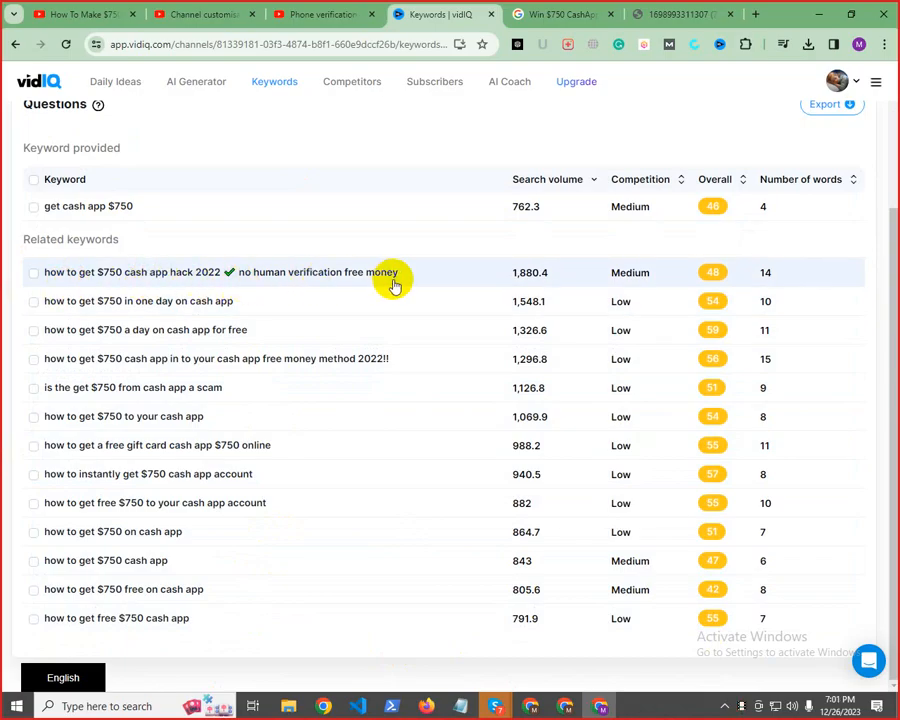
scroll(300, 220, "up", 3)
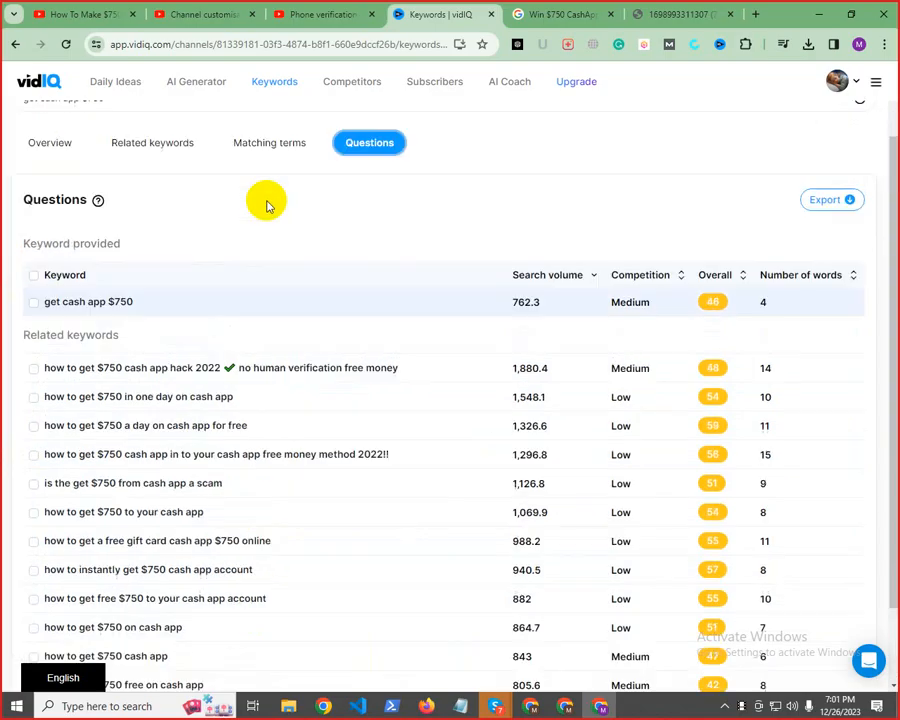
scroll(350, 320, "down", 3)
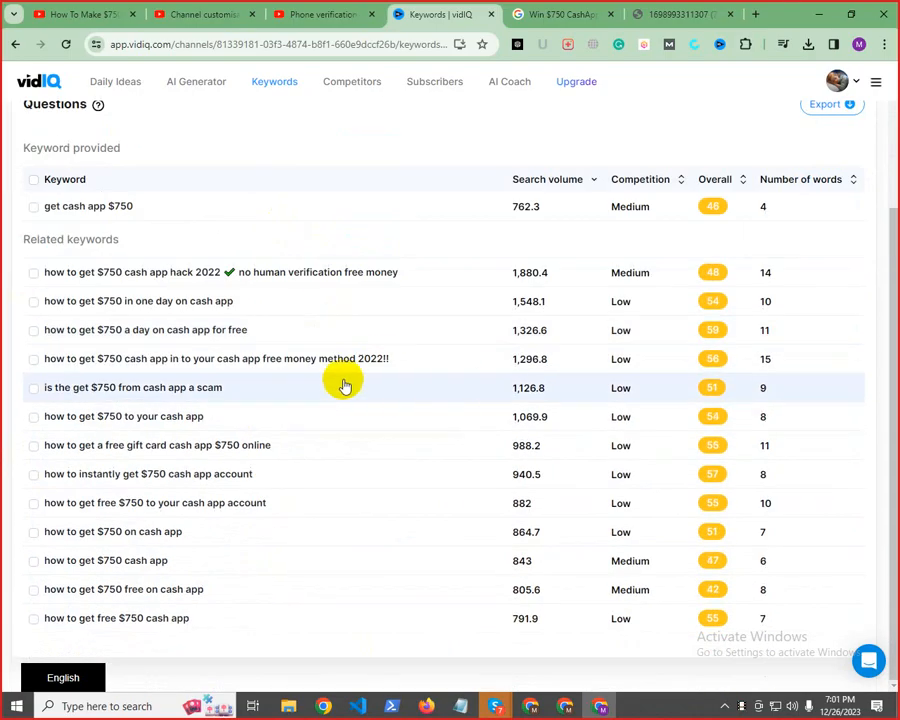
scroll(300, 360, "up", 1)
scroll(285, 355, "up", 2)
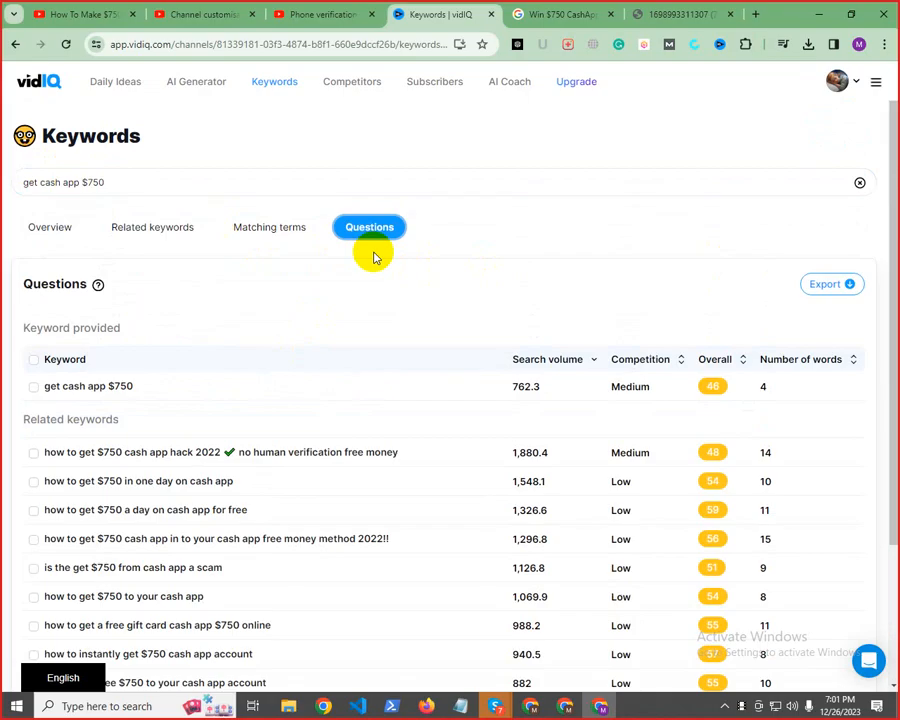
scroll(513, 420, "down", 3)
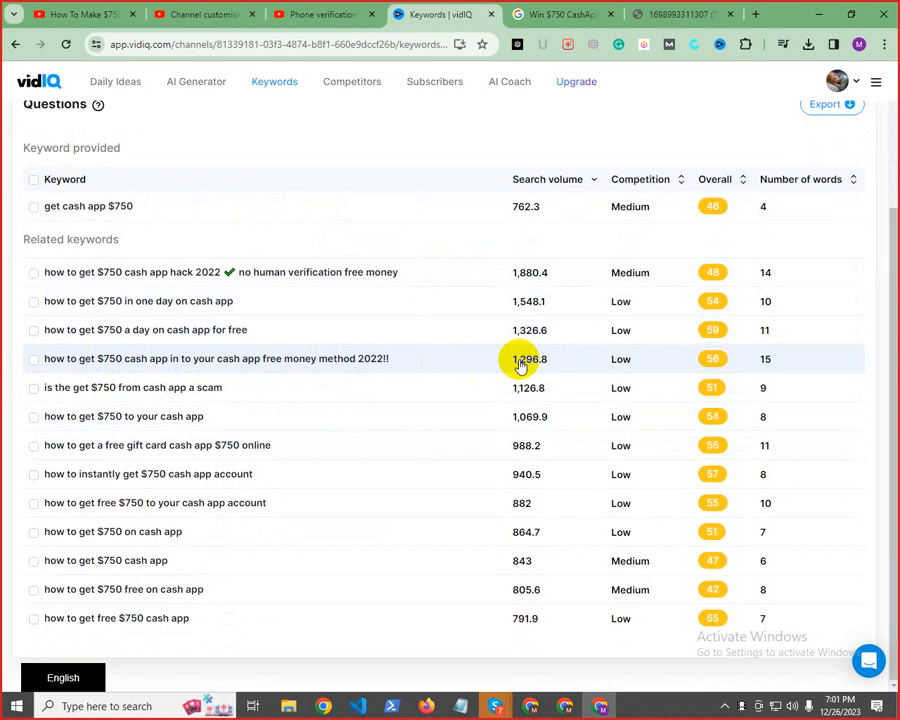
Copy the question keyword "how to get $750 cash app in to your cash app free money method 2022!!" and replace the Notepad video title with it
left_click(31, 360)
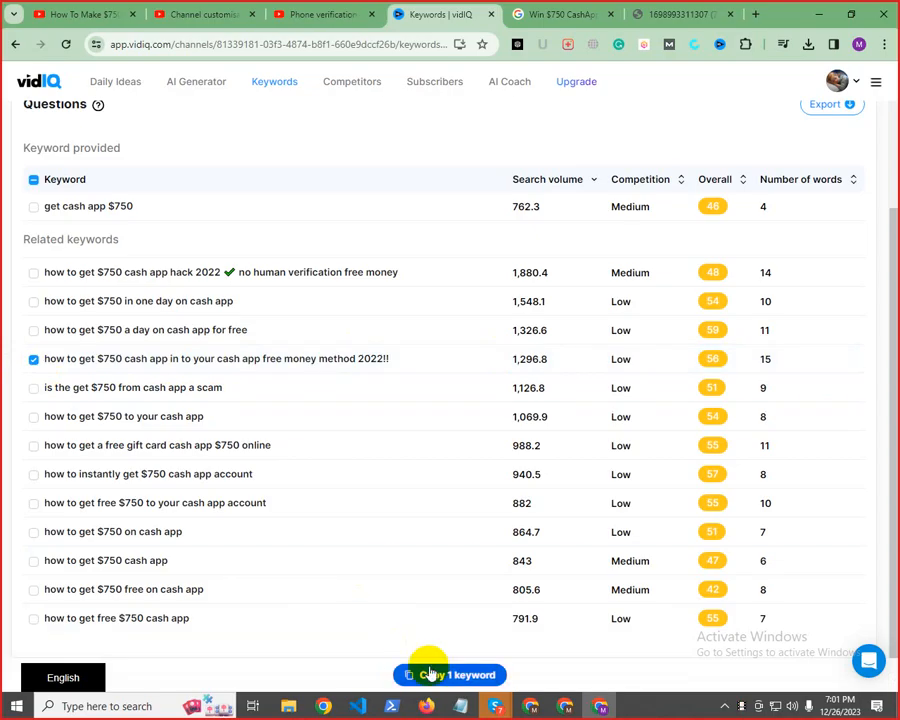
left_click(428, 674)
mouse_move(460, 706)
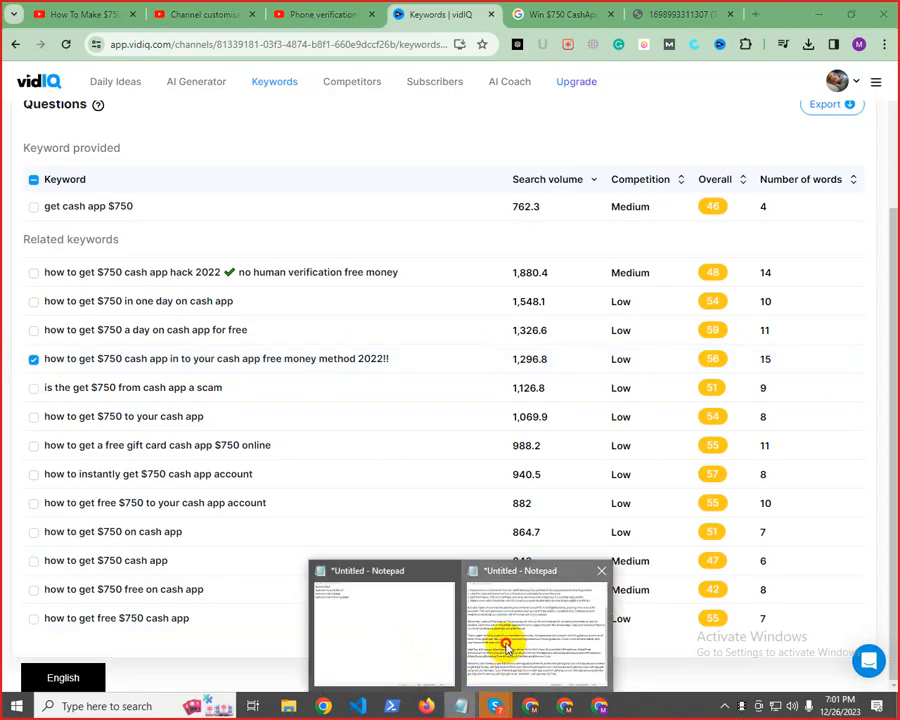
left_click(506, 646)
scroll(286, 410, "up", 3)
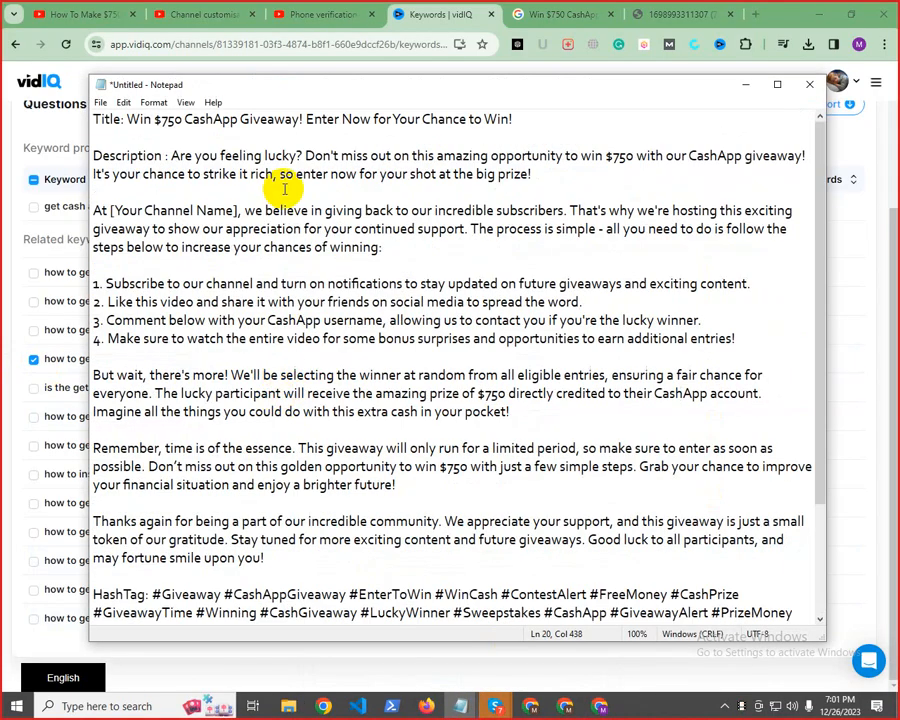
left_click_drag(127, 119, 600, 125)
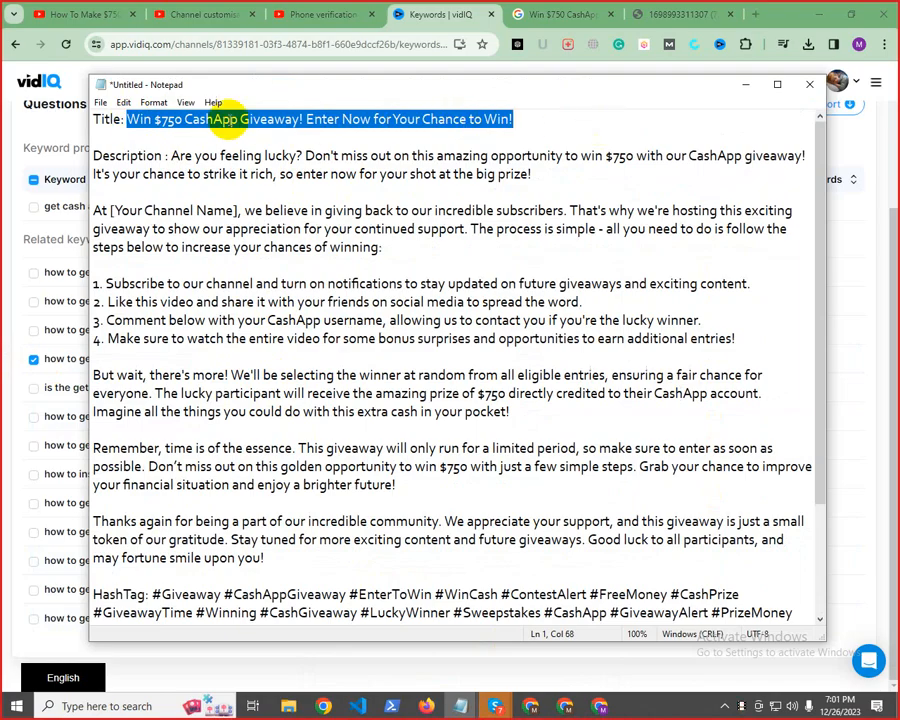
right_click(247, 121)
left_click(262, 181)
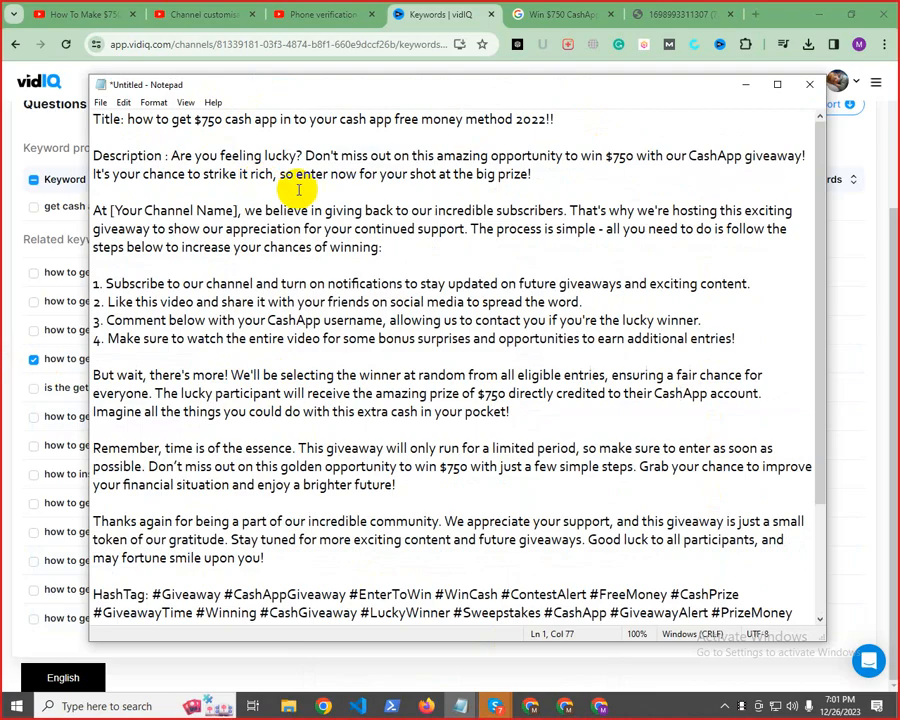
Change the year in the pasted Notepad title to 2024 and capitalise its first word as "How"
left_click(547, 119)
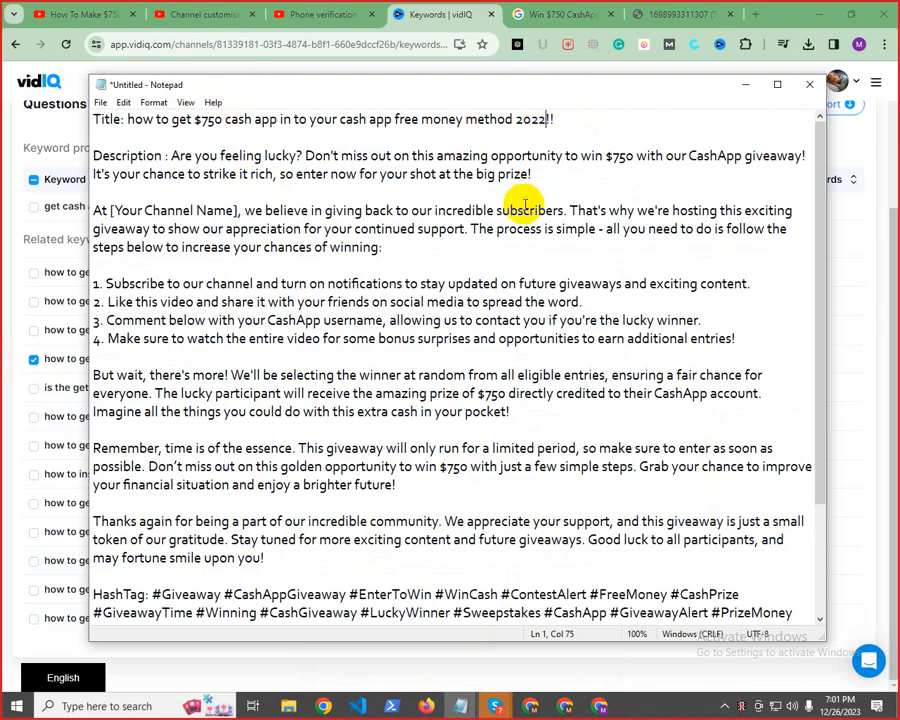
left_click(539, 119)
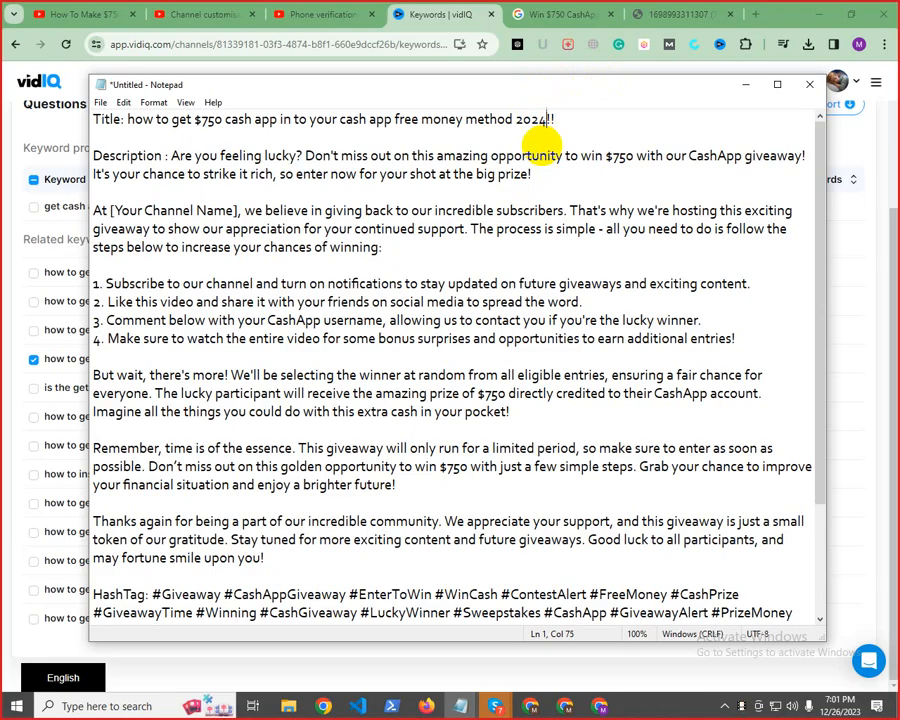
left_click(127, 120)
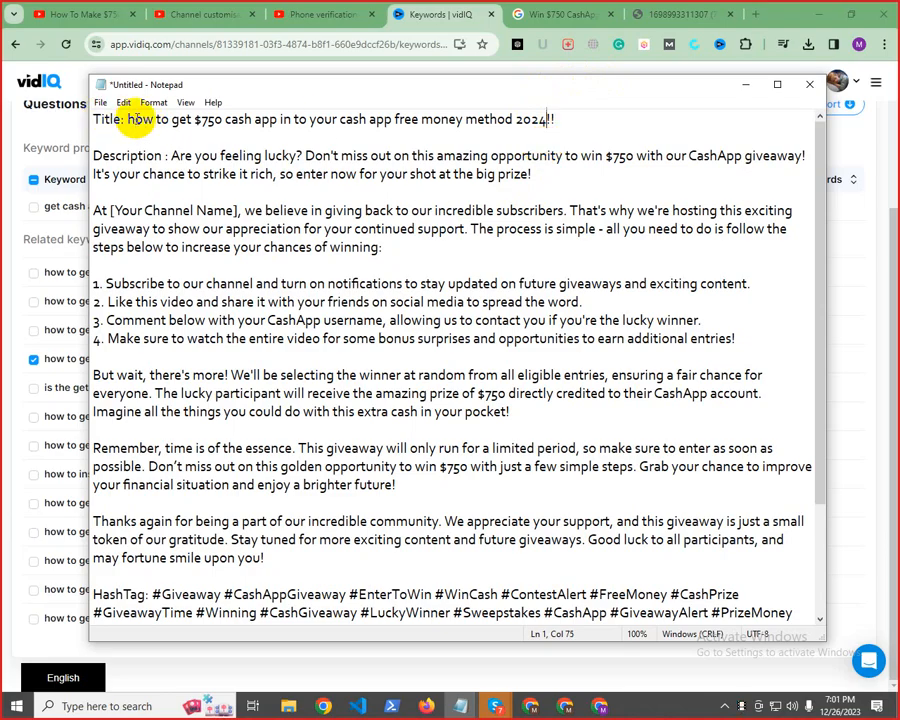
key("BackSpace")
type("H")
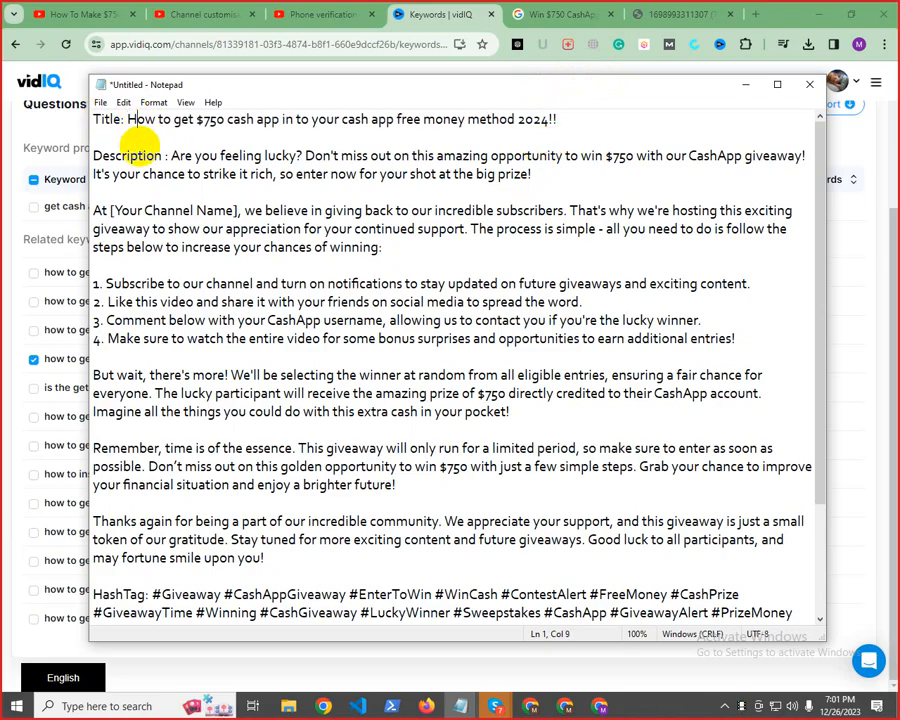
Return to vidIQ, deselect the copied question, and compare the competition and scores of the related keywords for "get cash app $750" with its questions
left_click(2, 160)
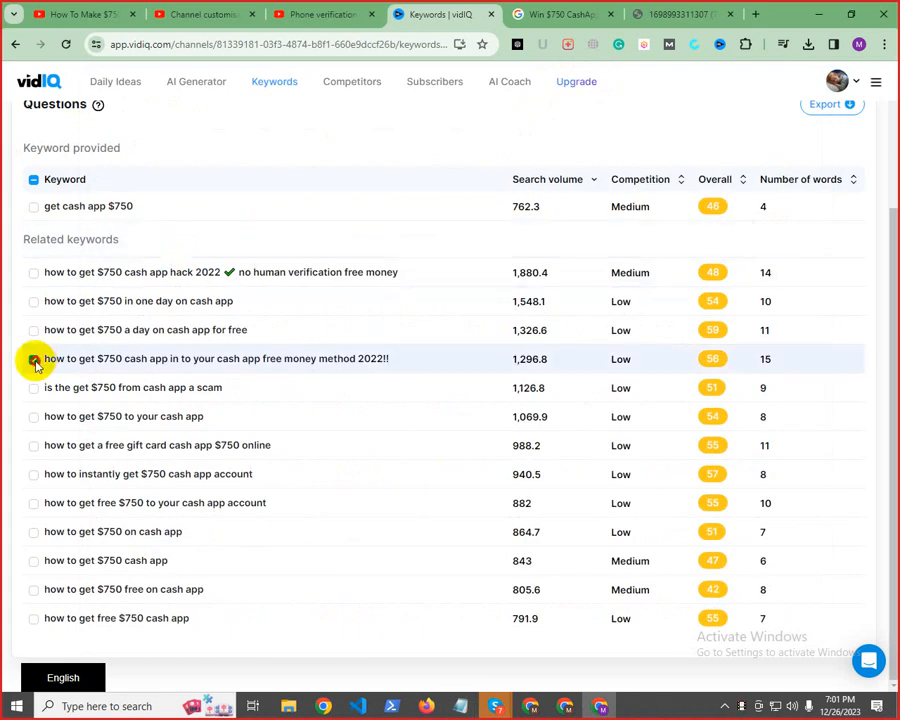
scroll(200, 285, "up", 3)
left_click(160, 238)
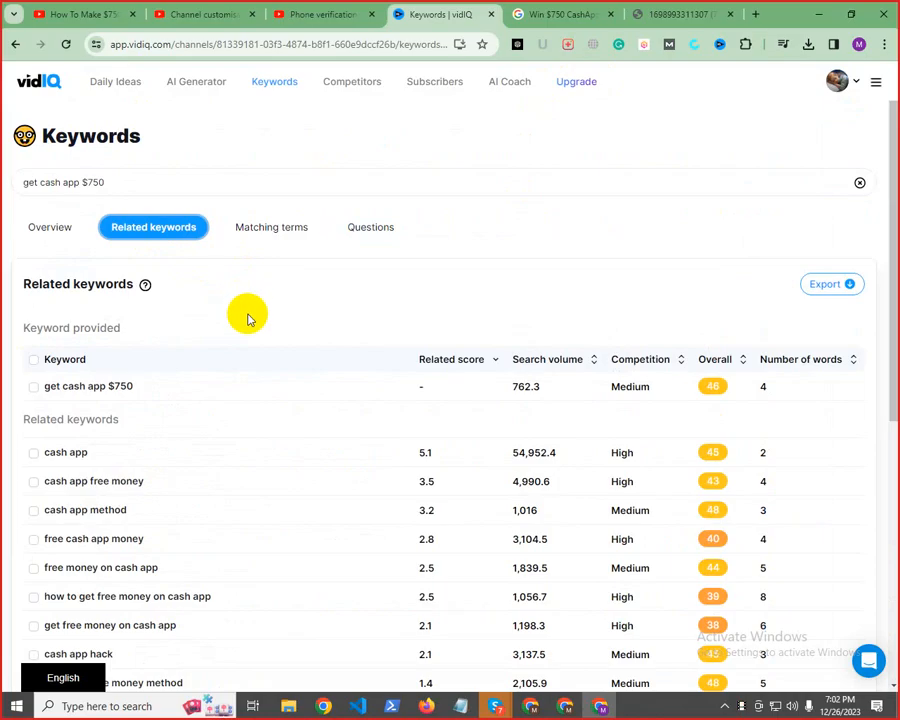
scroll(225, 480, "down", 3)
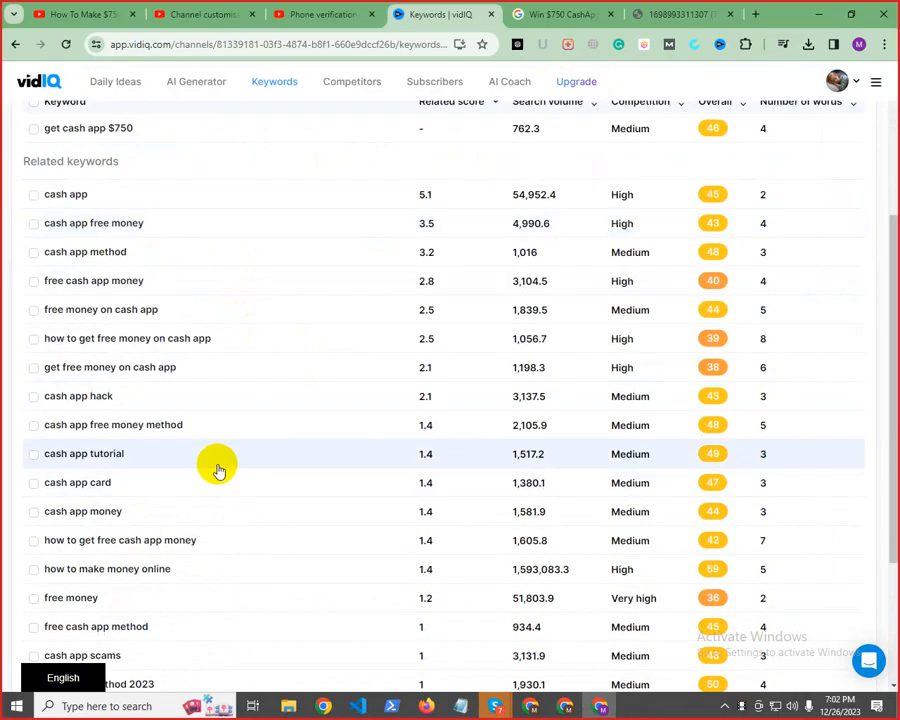
scroll(175, 436, "down", 2)
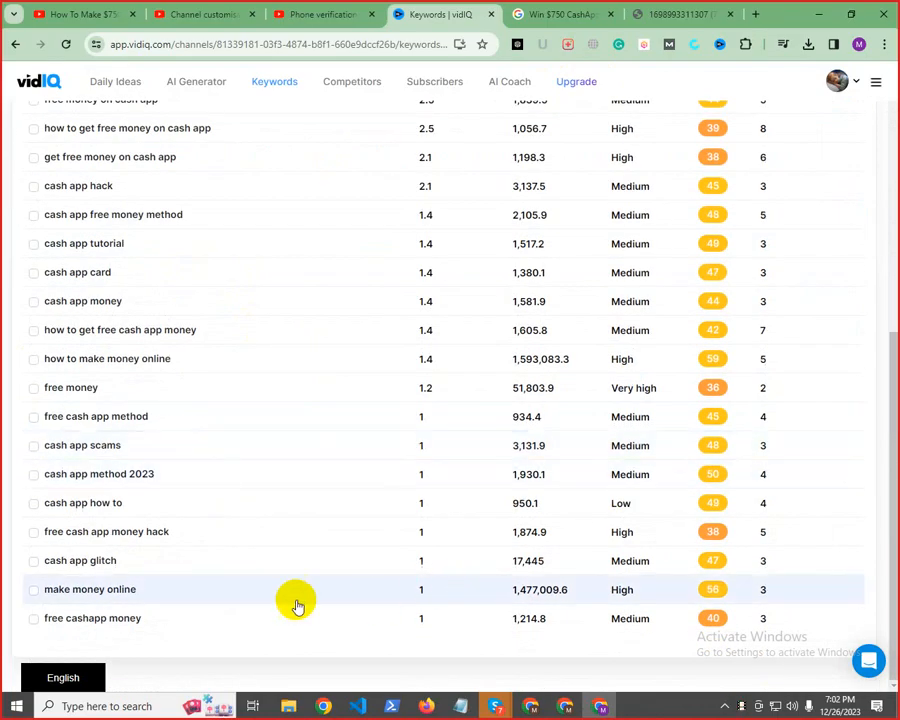
scroll(110, 580, "up", 5)
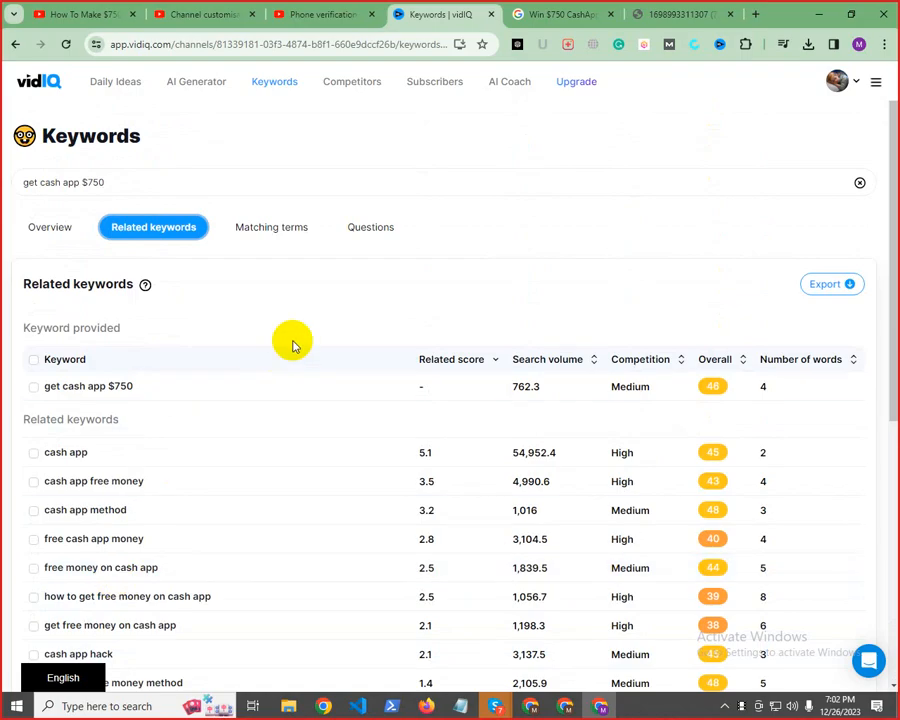
left_click(376, 230)
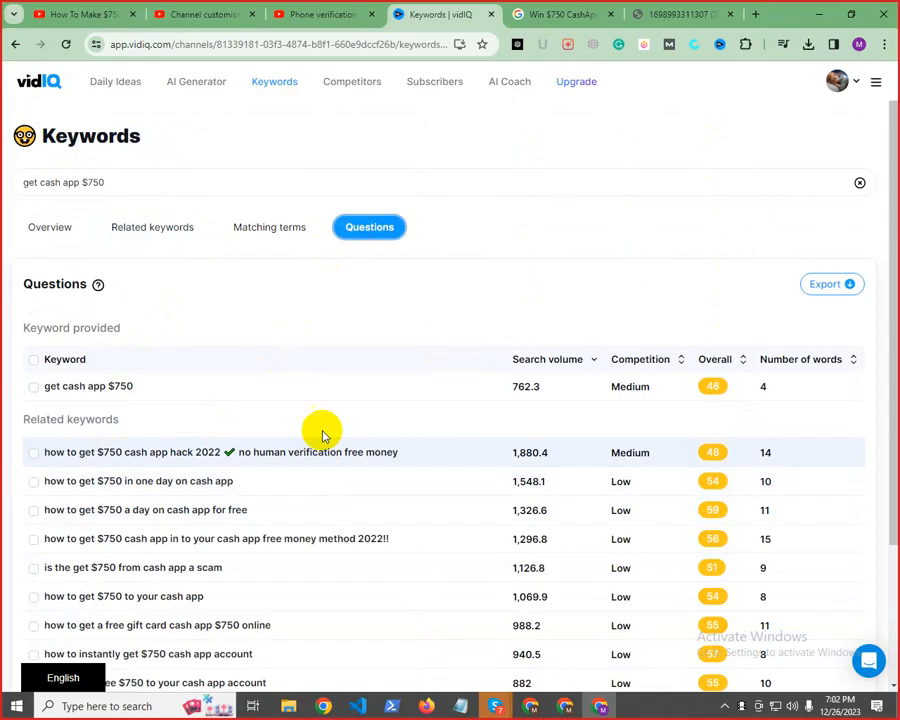
left_click(170, 228)
scroll(140, 387, "down", 1)
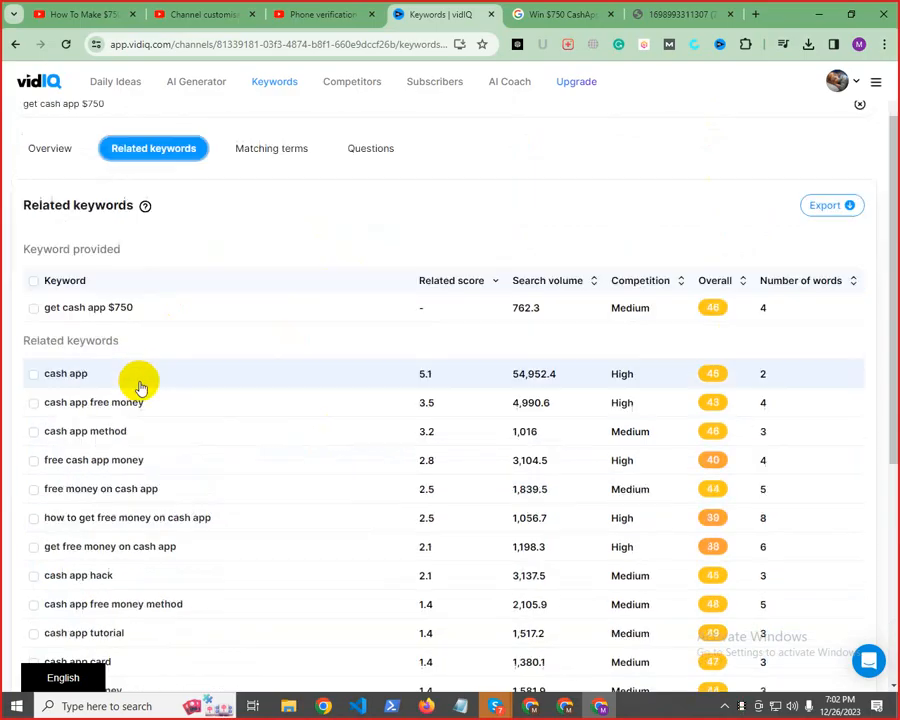
scroll(140, 387, "down", 2)
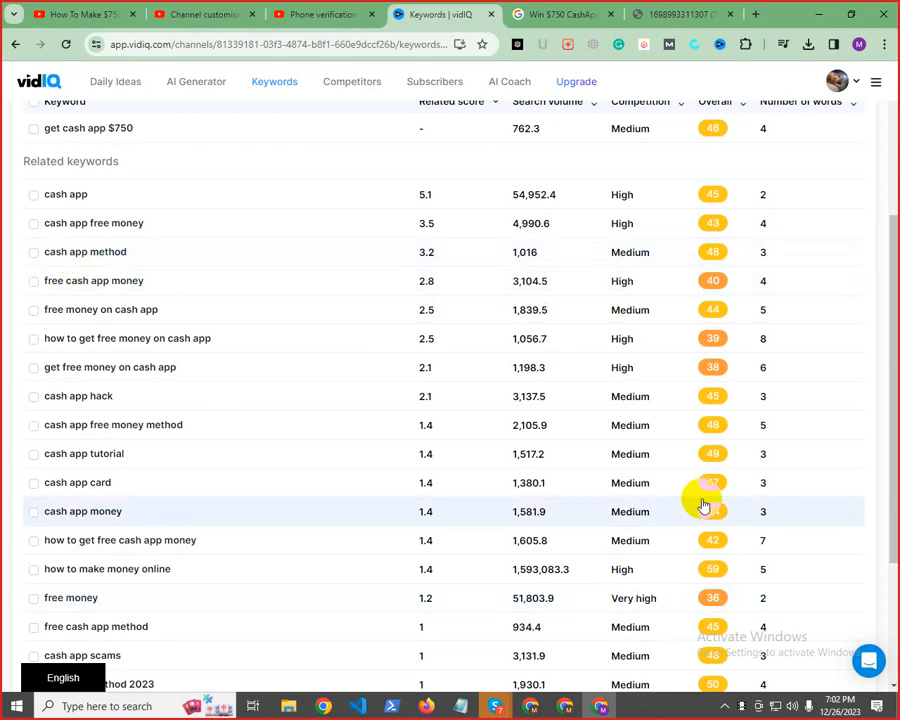
scroll(650, 482, "down", 3)
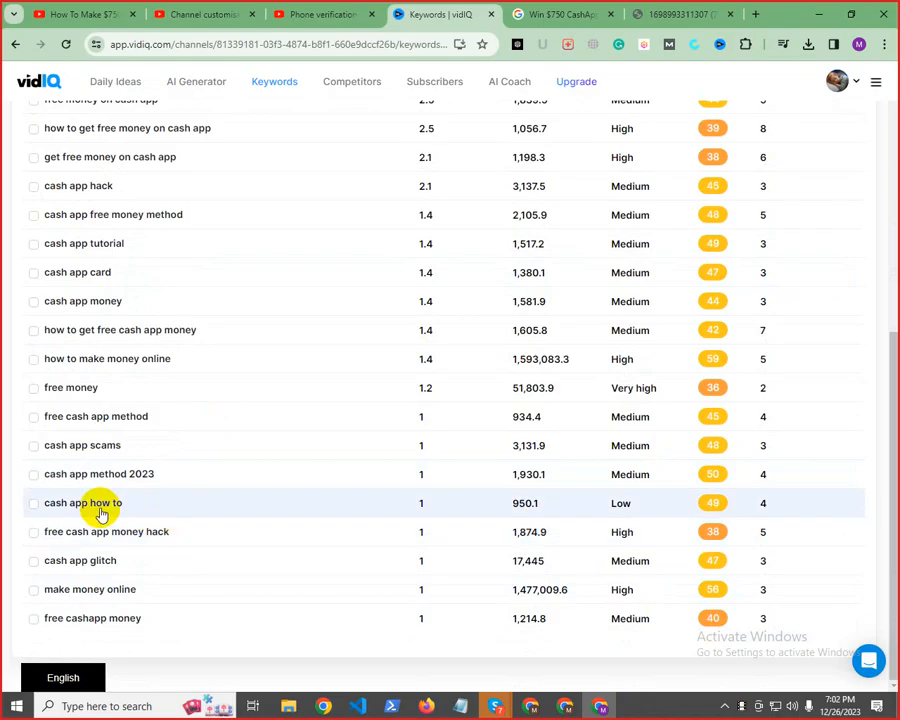
scroll(240, 500, "up", 5)
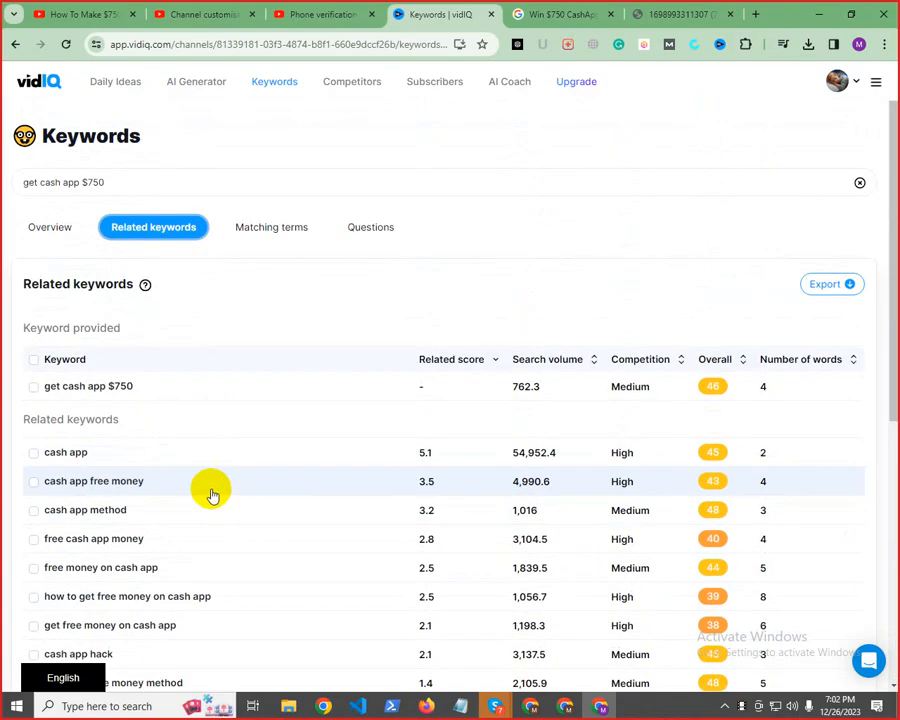
Check the keyword overview for "get cash app $750", then replace the search term and look up "make money online"
left_click(52, 230)
scroll(262, 300, "down", 3)
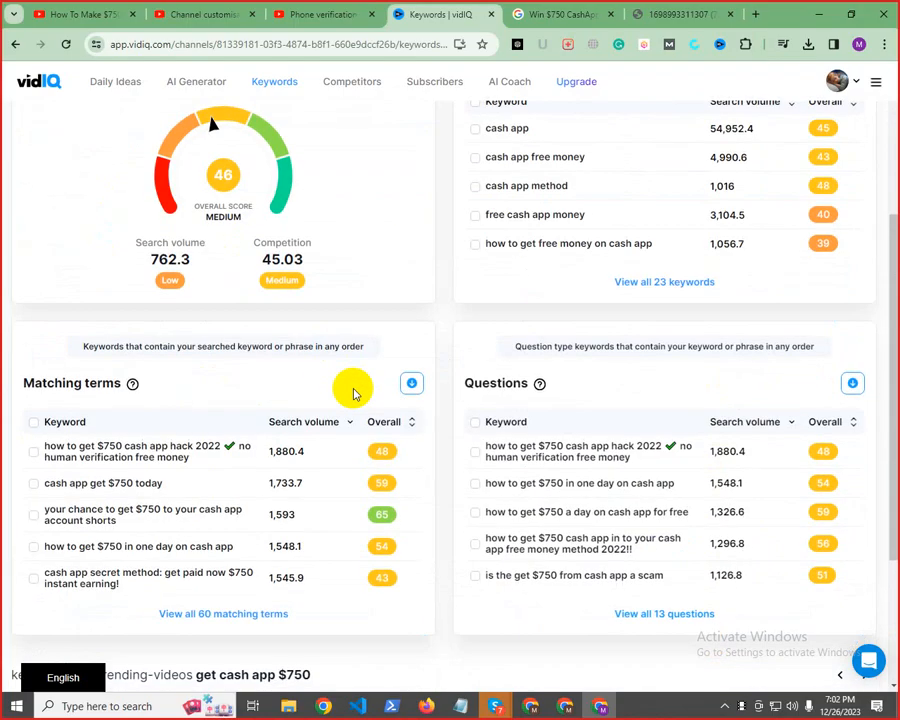
scroll(320, 372, "up", 3)
left_click(129, 184)
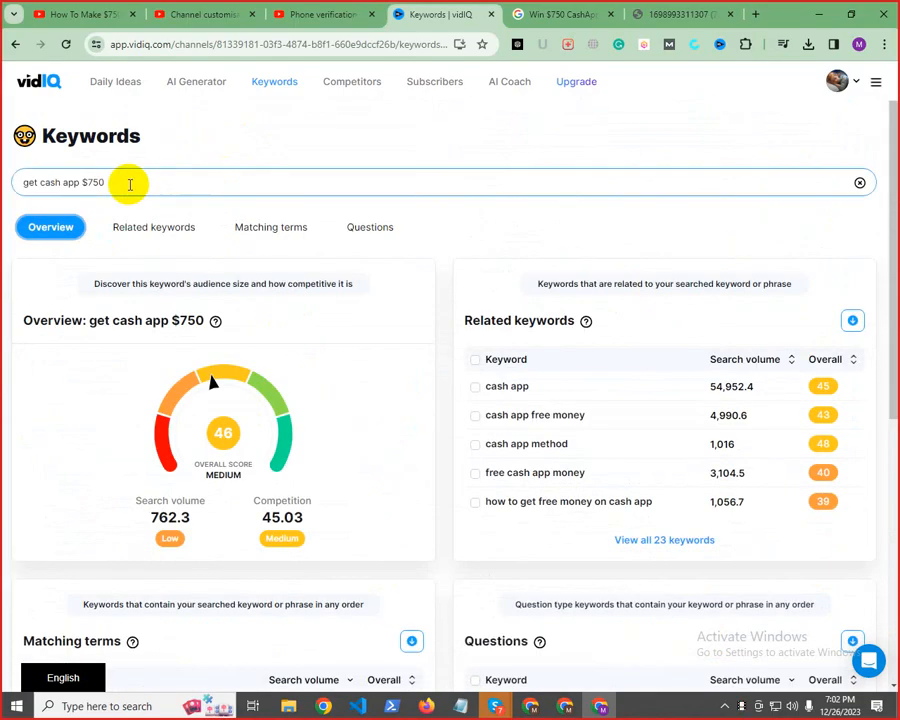
left_click_drag(129, 184, 3, 205)
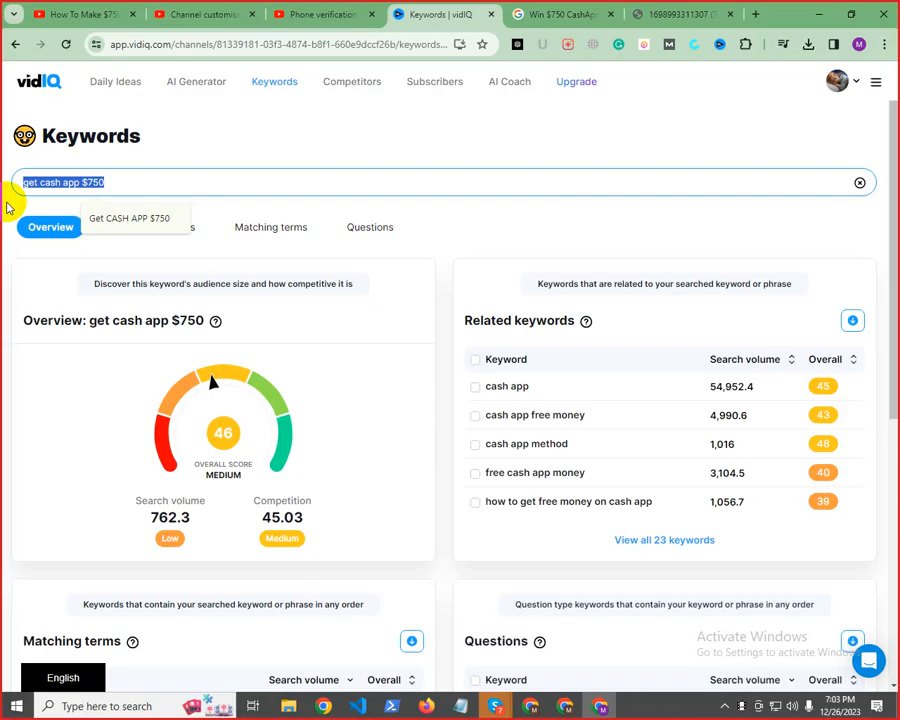
type("make money online")
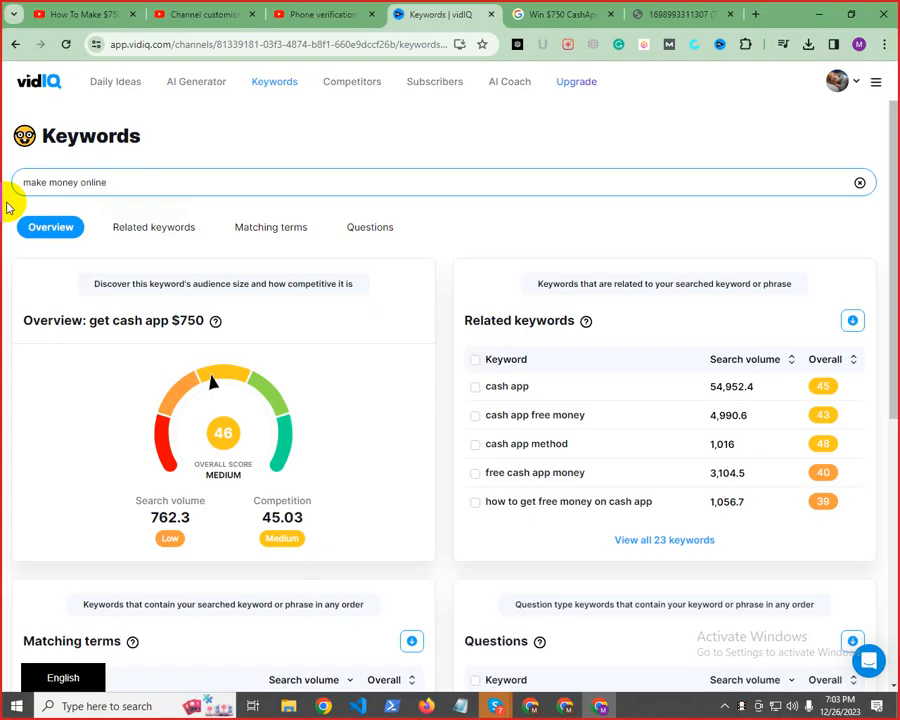
key("Return")
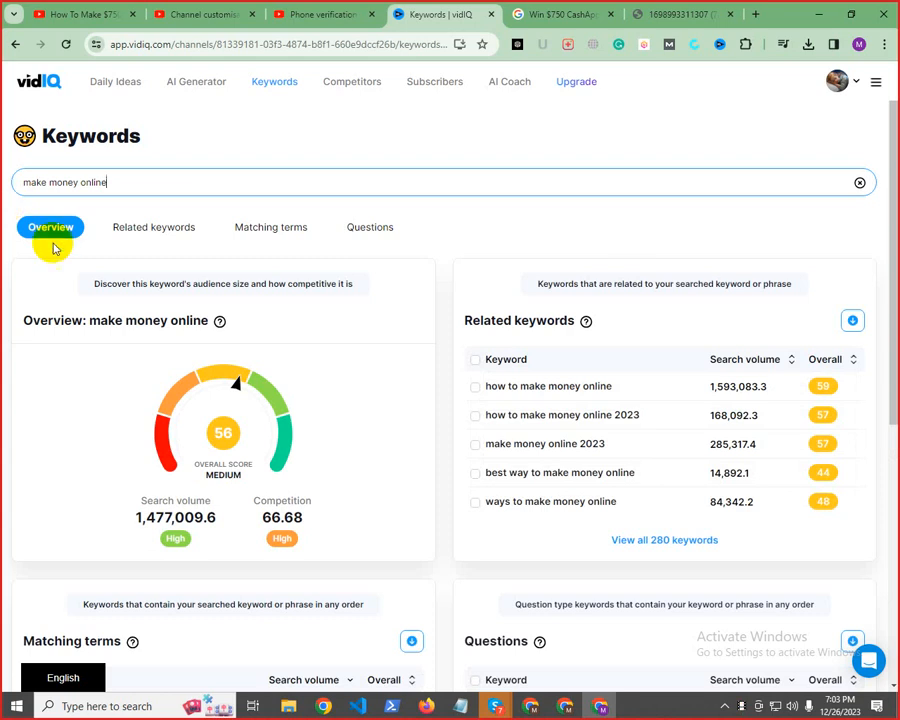
Show all matching terms for "make money online" and select the very-low-competition term "make money online 2024"
scroll(683, 444, "down", 5)
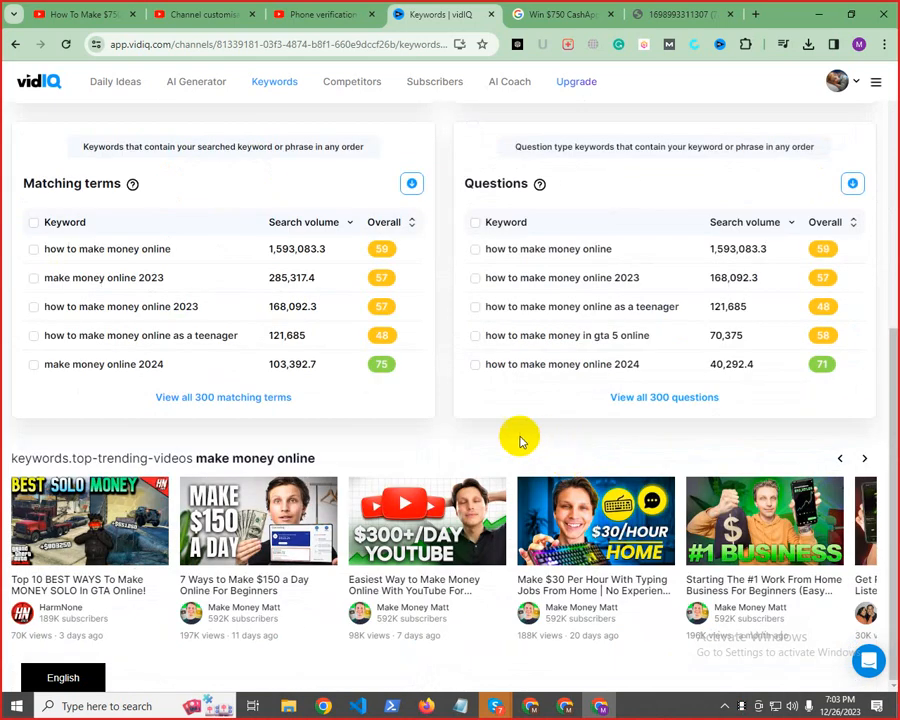
left_click(199, 398)
scroll(470, 372, "up", 3)
scroll(609, 416, "up", 2)
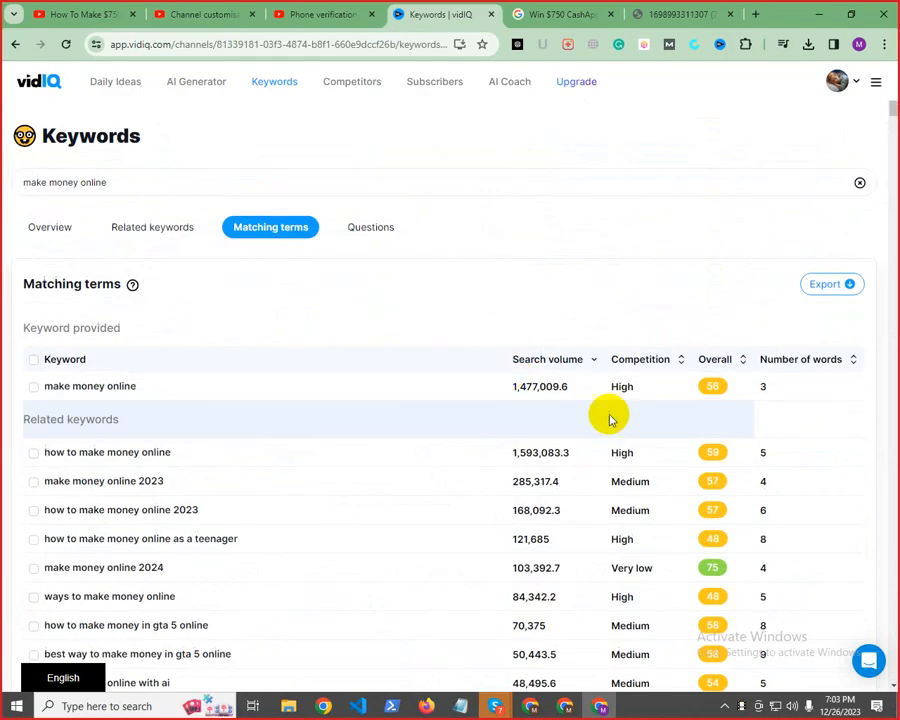
scroll(595, 422, "down", 3)
scroll(587, 418, "up", 3)
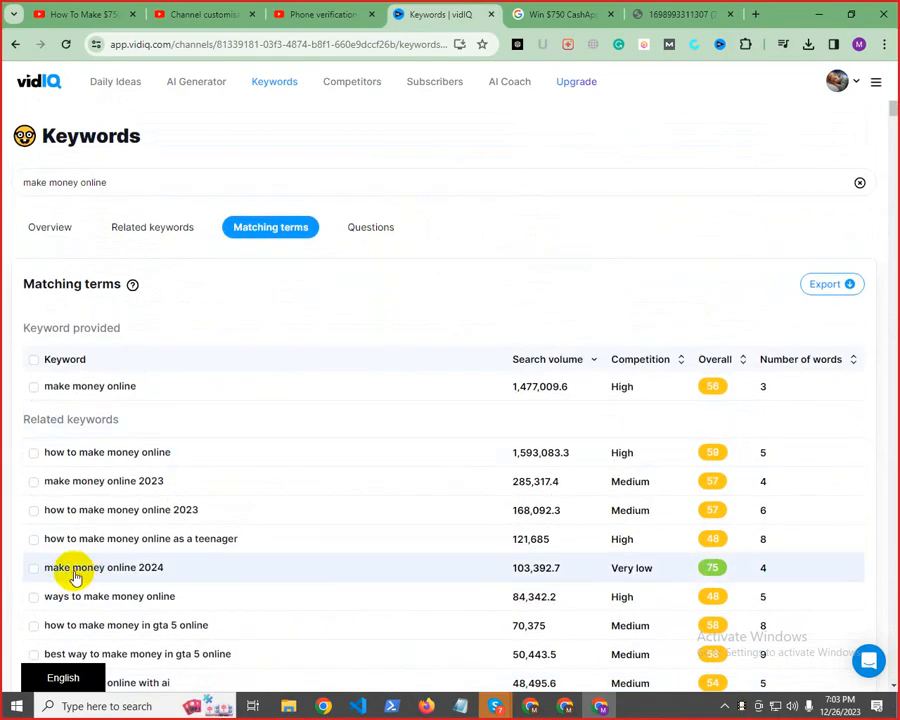
left_click(34, 569)
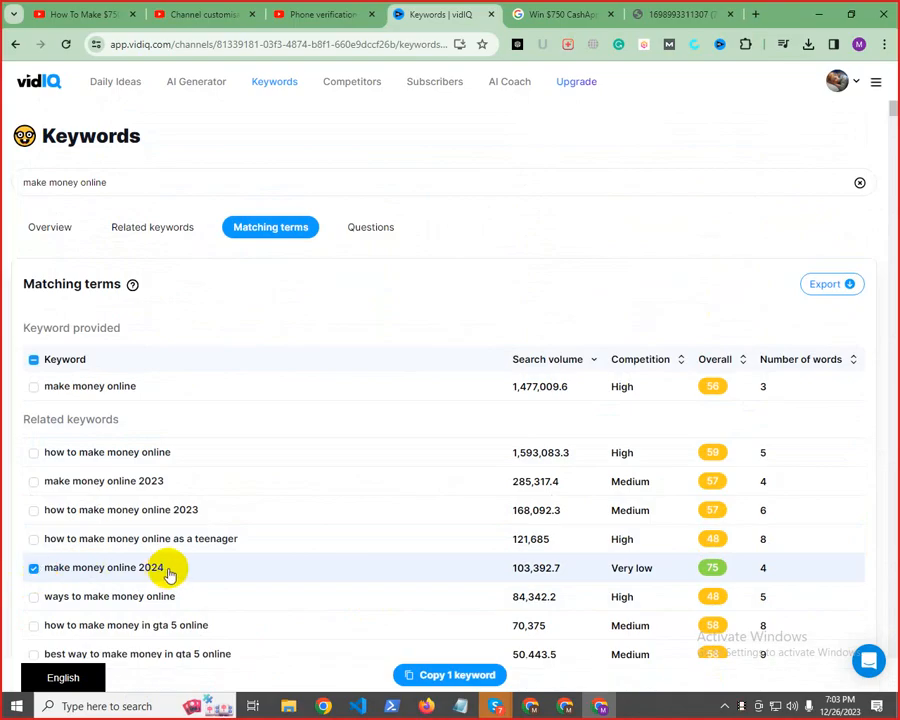
Switch to the Skype call, stop the current screen sharing, and start sharing the whole desktop again without computer sound
mouse_move(495, 706)
left_click(445, 657)
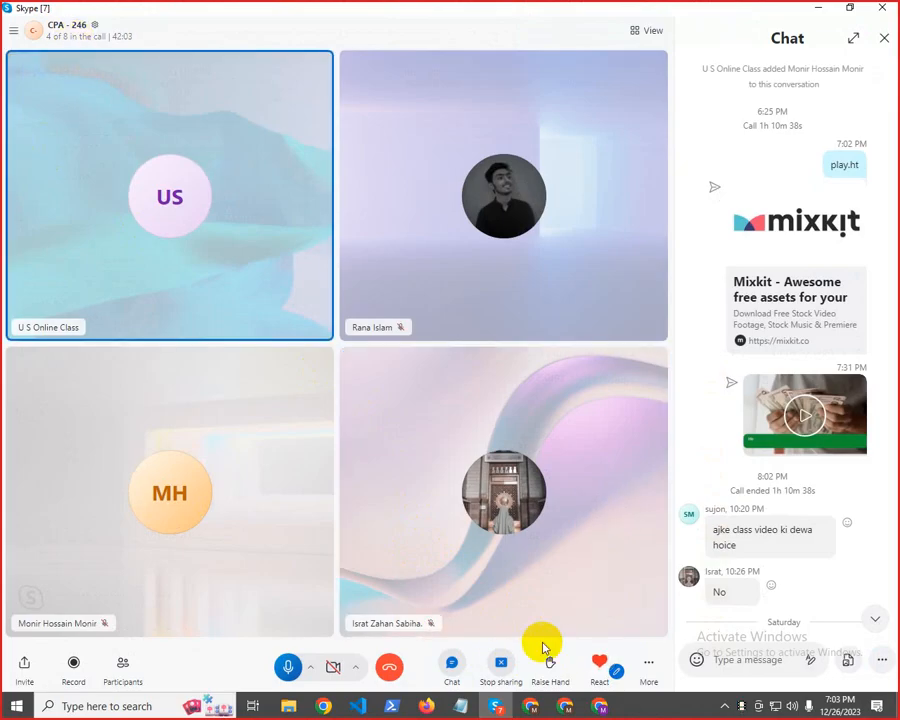
left_click(502, 663)
left_click(530, 634)
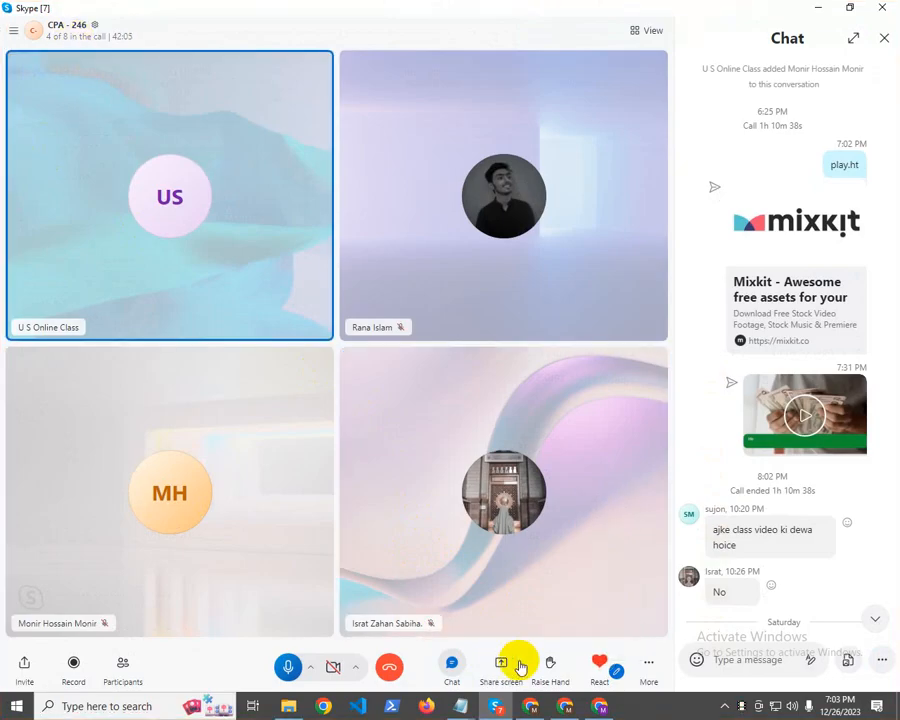
left_click(509, 667)
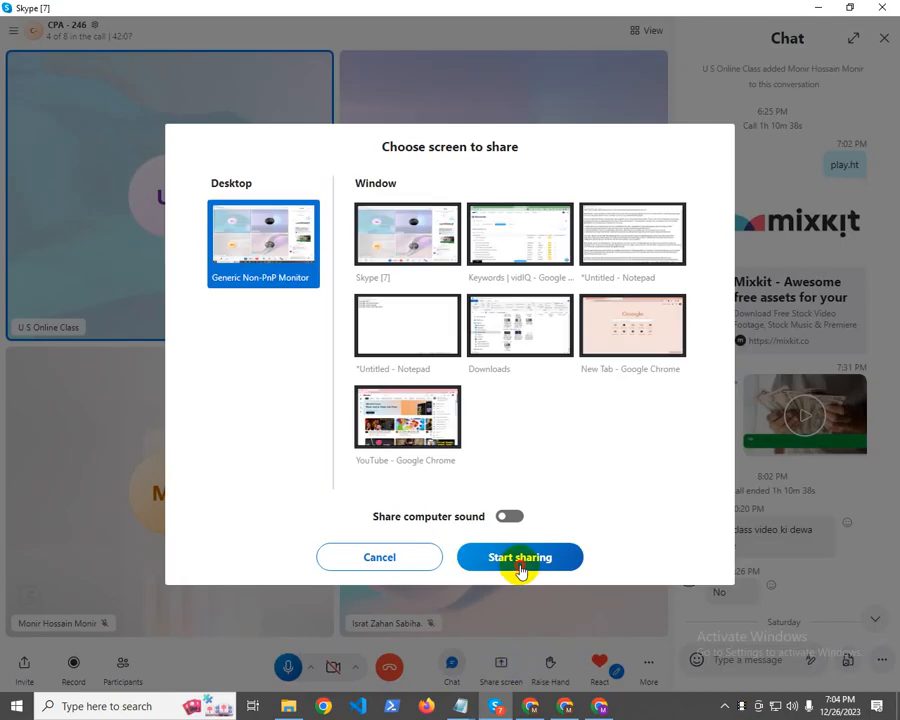
left_click(520, 559)
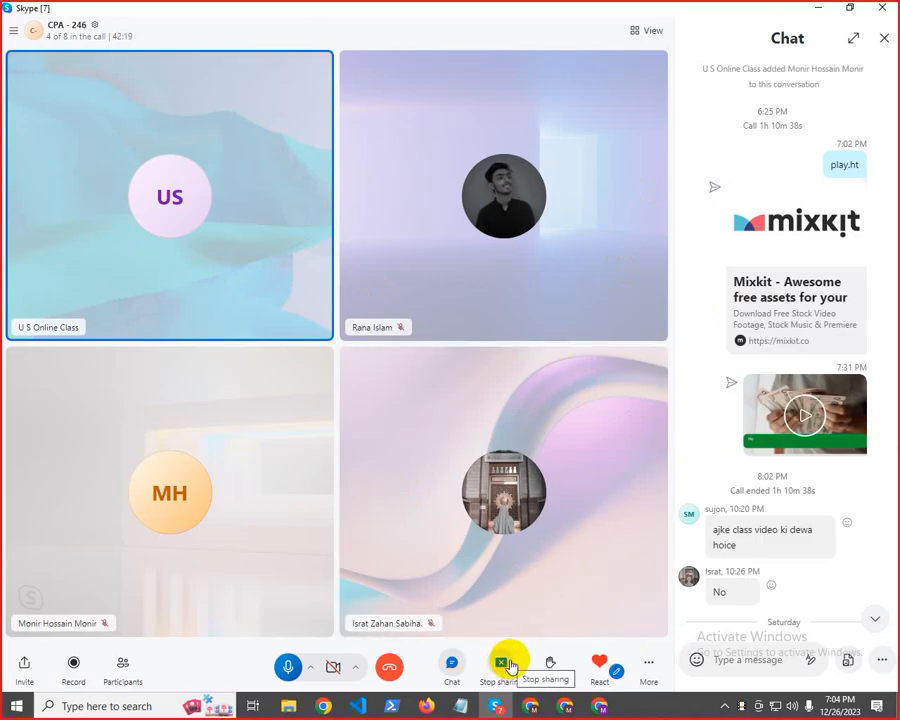
left_click(508, 665)
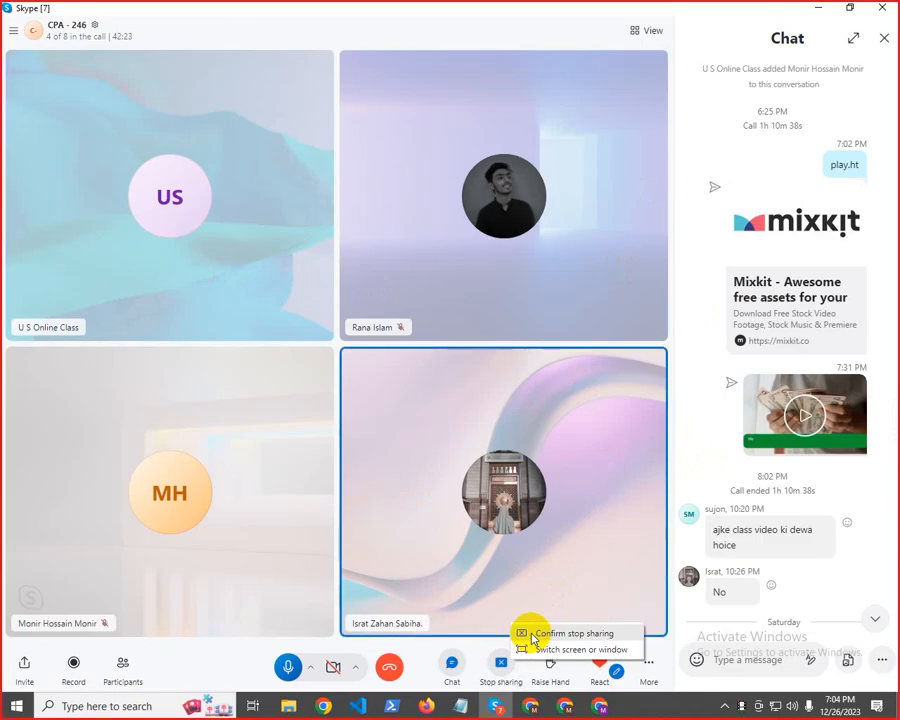
left_click(572, 538)
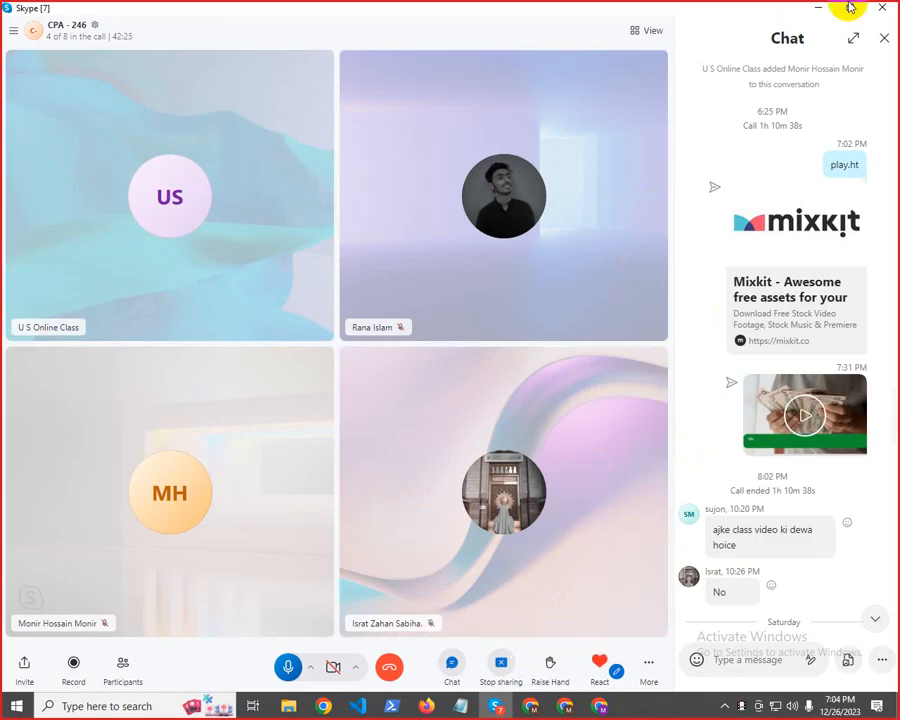
left_click(812, 7)
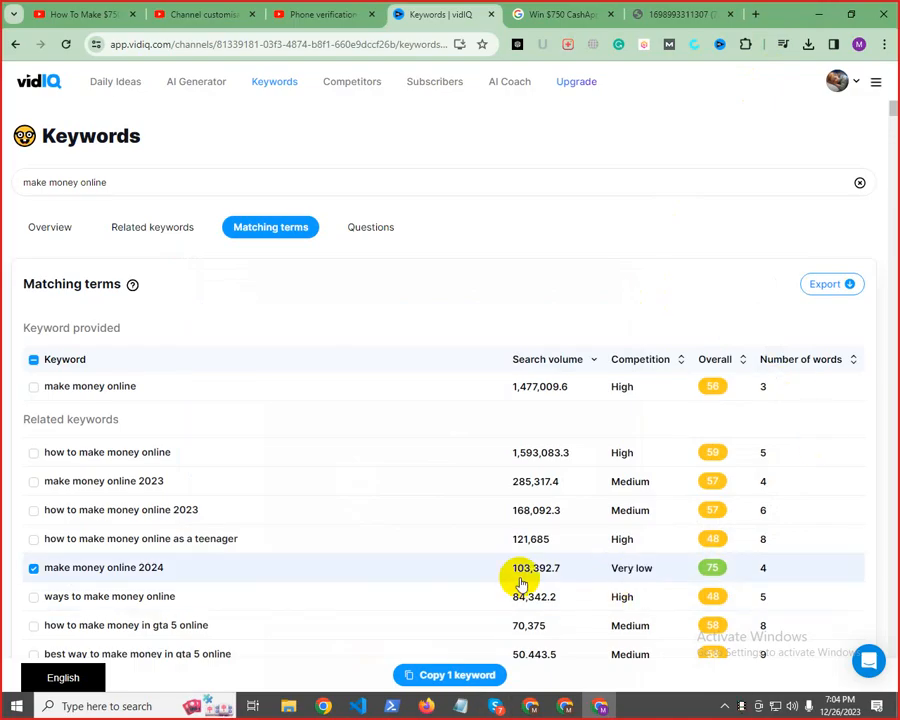
Select the very-low-competition term "how to make money online 2024", open the overview of "best way to make money online 2024" and return to the list
scroll(529, 575, "down", 3)
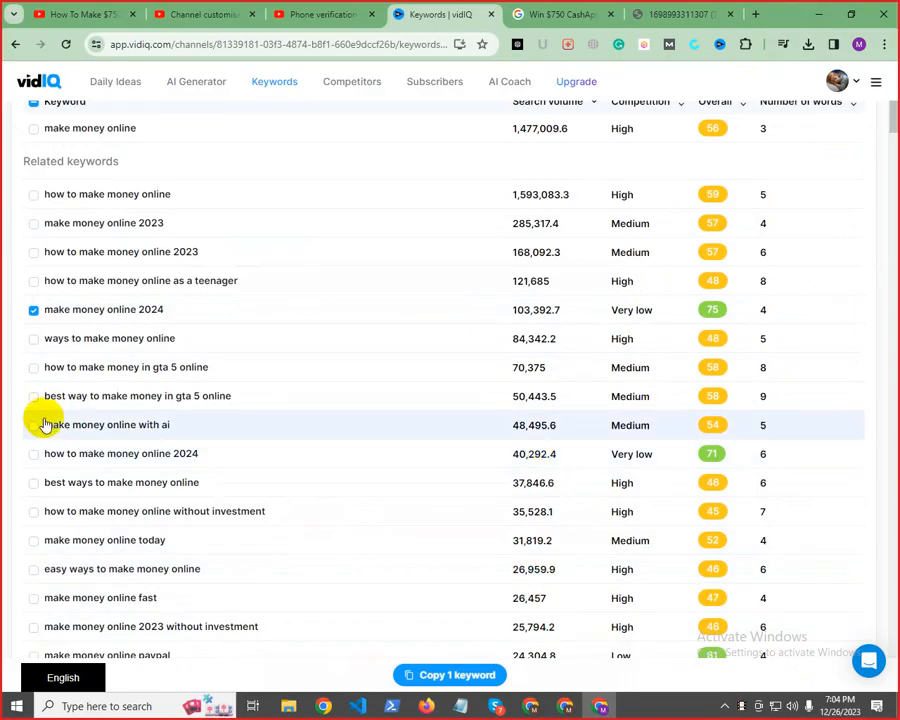
left_click(32, 456)
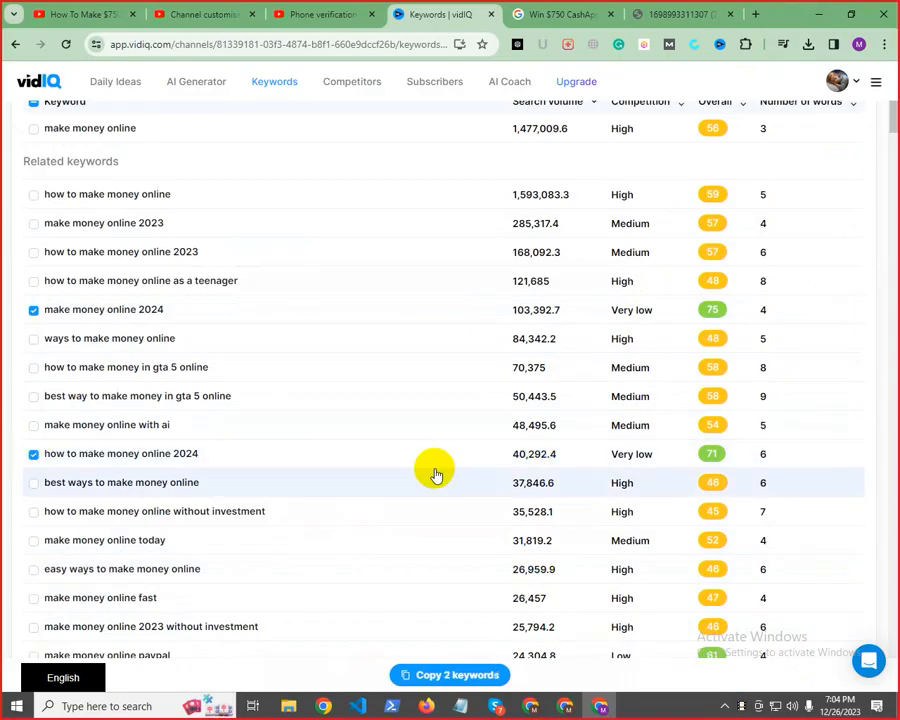
scroll(770, 480, "down", 3)
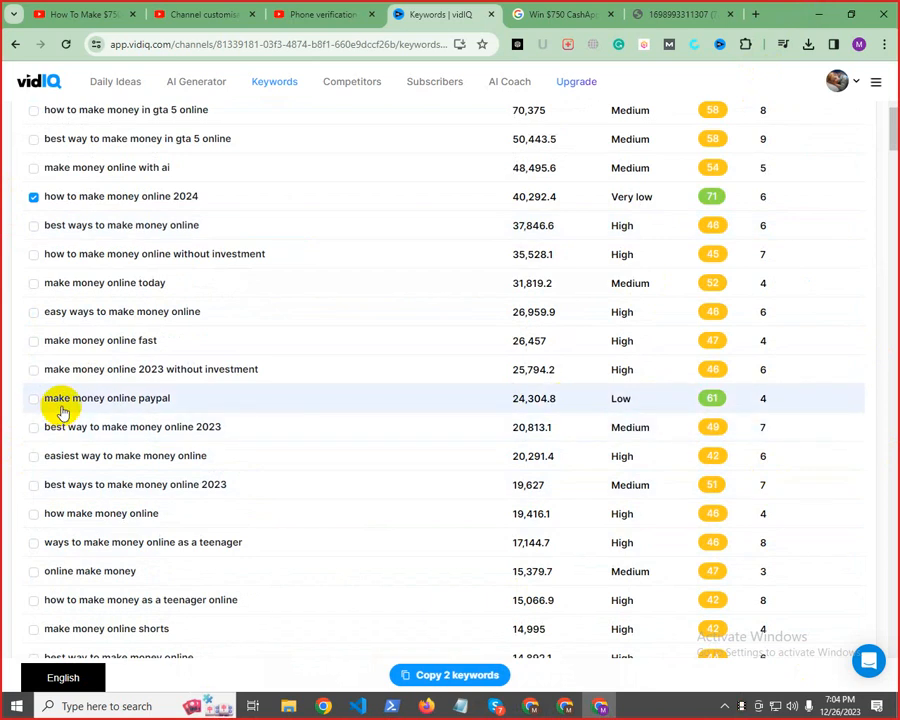
scroll(696, 526, "down", 4)
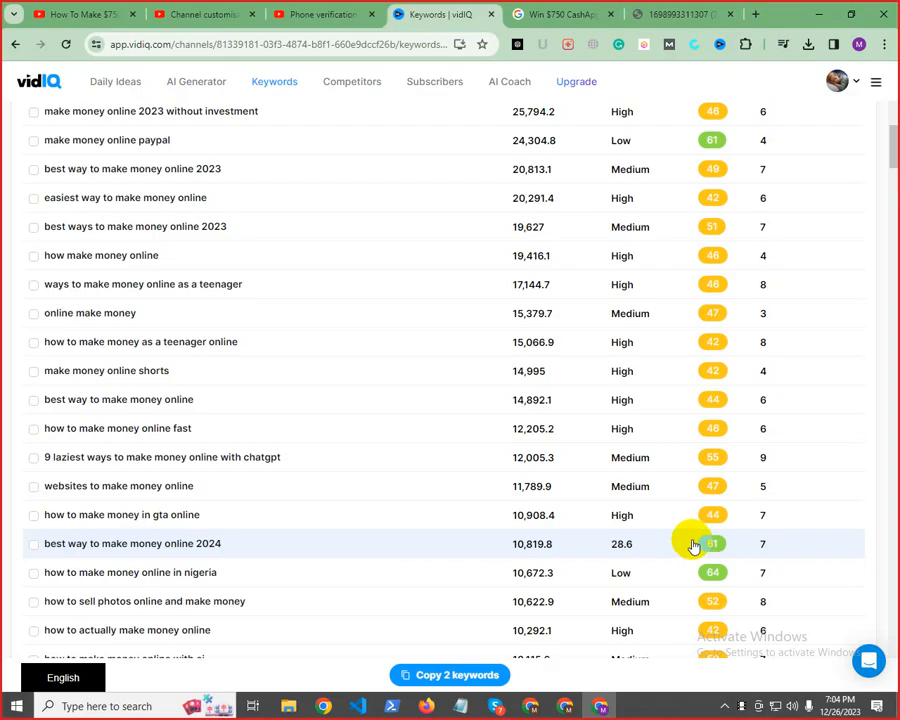
left_click(40, 546)
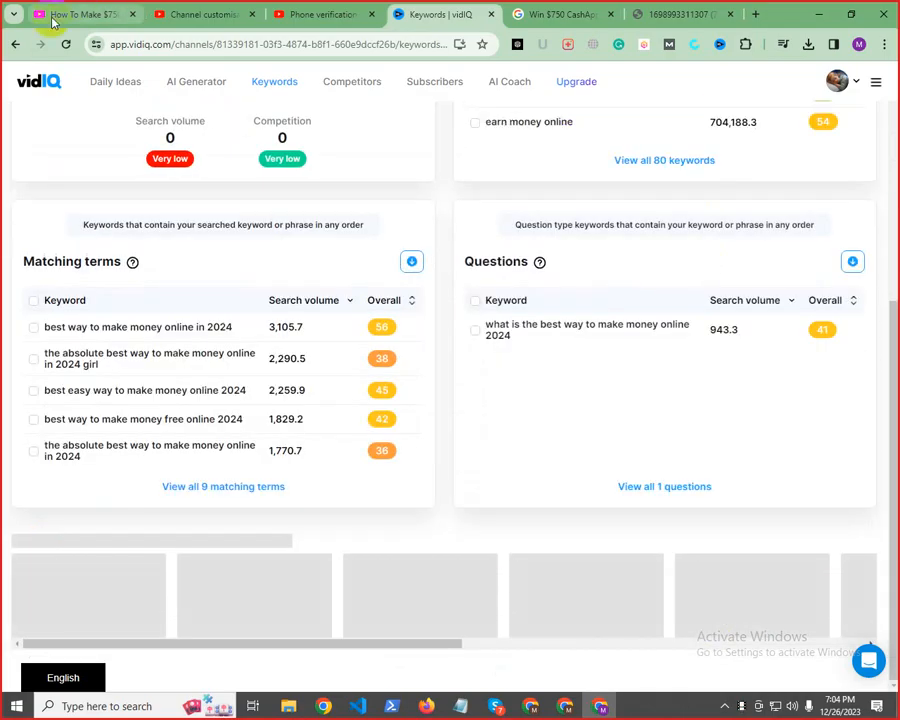
key("alt+Left")
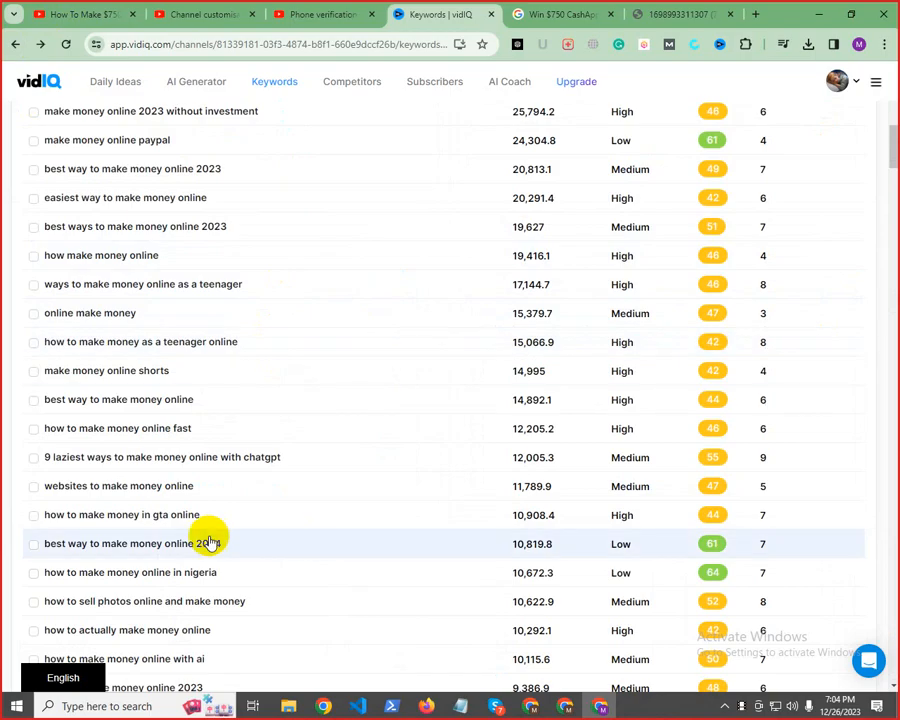
Select and copy "best way to make money online 2024", "how to make money online in nigeria", "make money online 2024" and "learn to make honest money online"
left_click(33, 545)
left_click(33, 575)
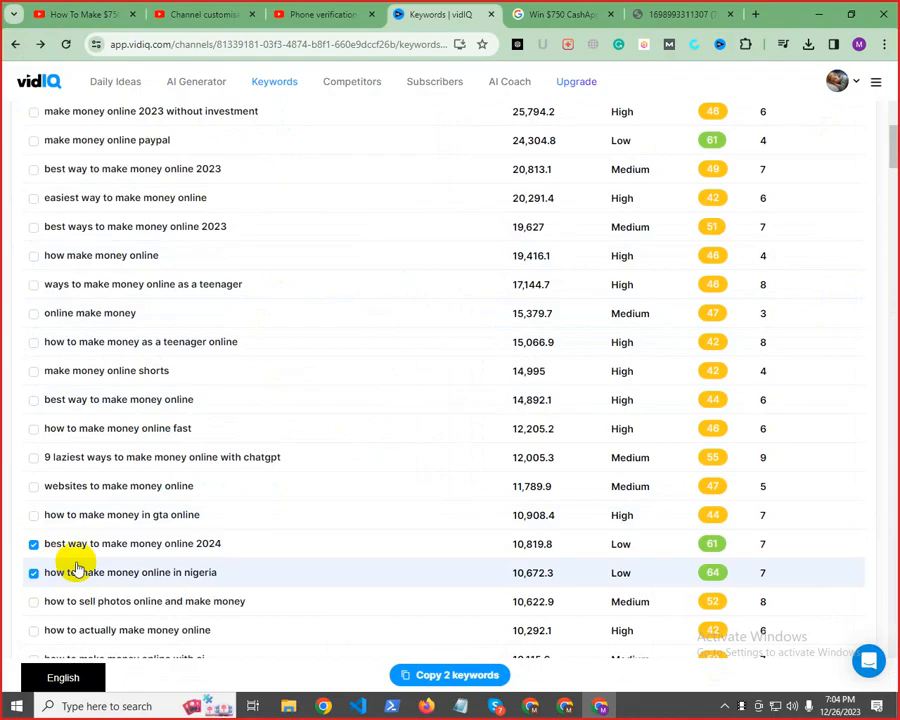
scroll(80, 516, "up", 10)
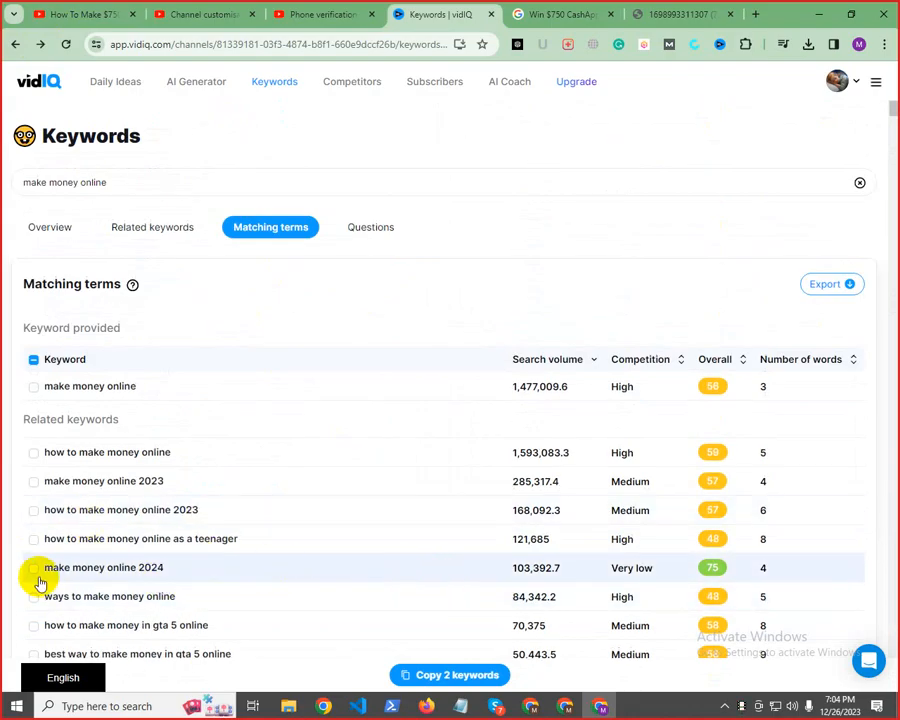
scroll(33, 571, "down", 10)
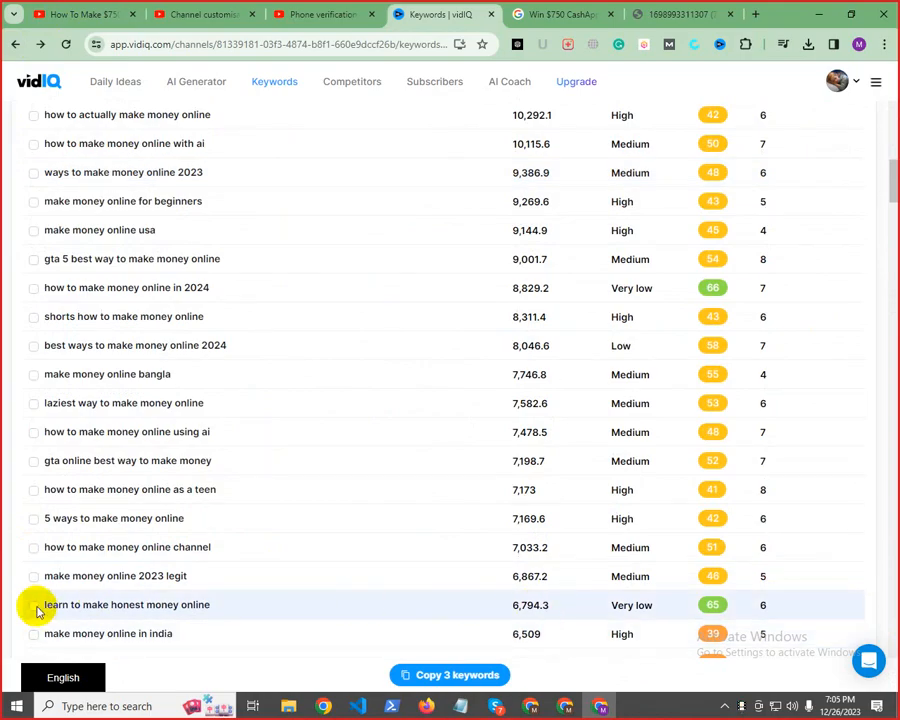
left_click(35, 606)
left_click(477, 674)
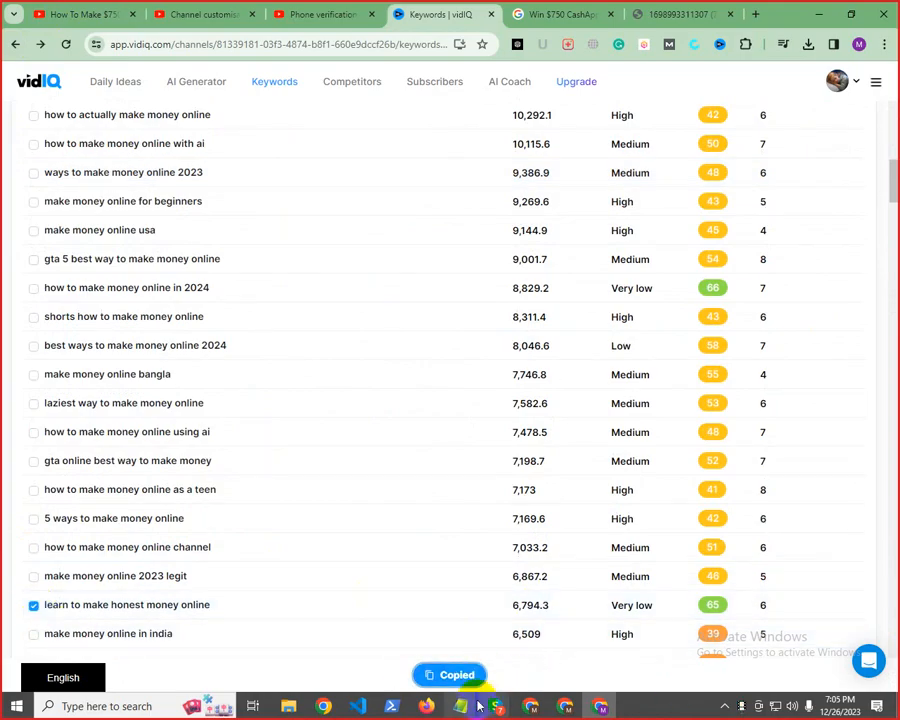
Paste the four copied vidIQ keywords at the end of the Keyword list in the Notepad video notes and add a line break
mouse_move(470, 706)
left_click(504, 648)
scroll(333, 562, "down", 3)
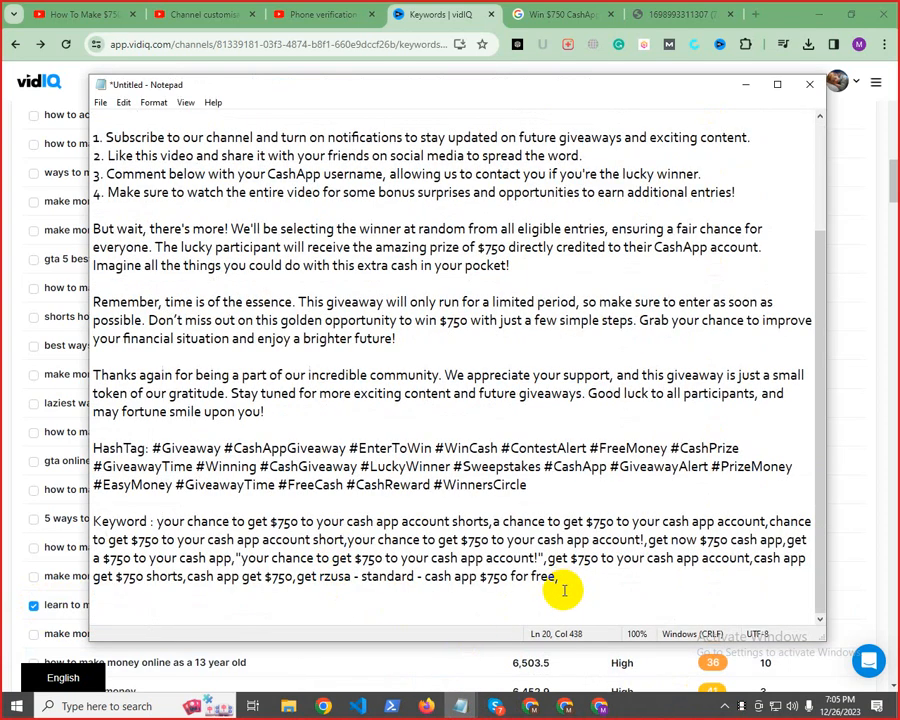
key("ctrl+v")
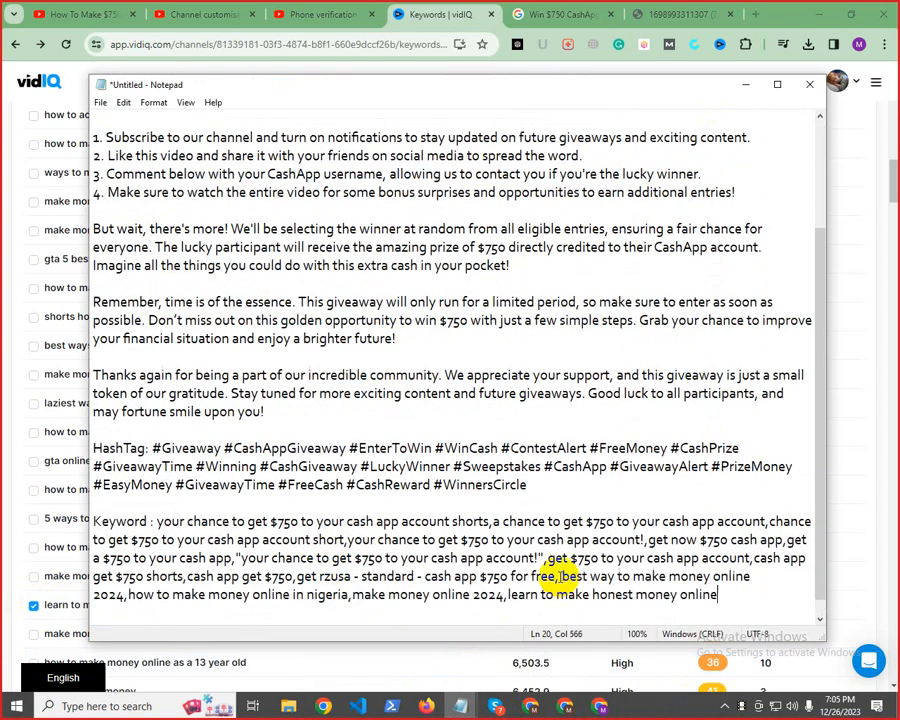
key("Return")
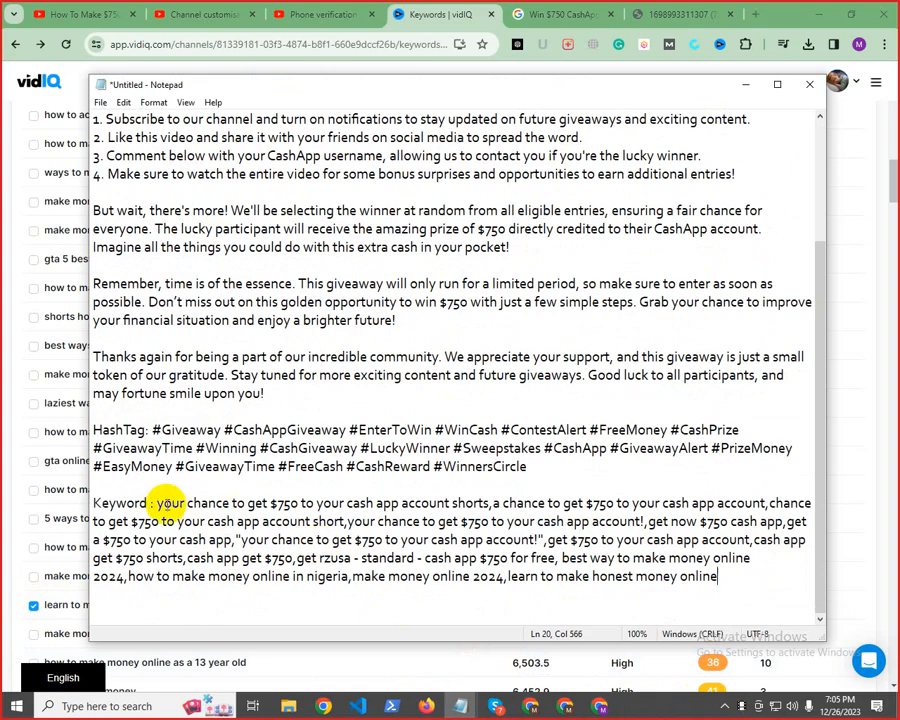
Highlight the complete keyword list, and review the "Youtube Keyword Resuch" topic in the other Notepad outline
left_click_drag(158, 503, 880, 597)
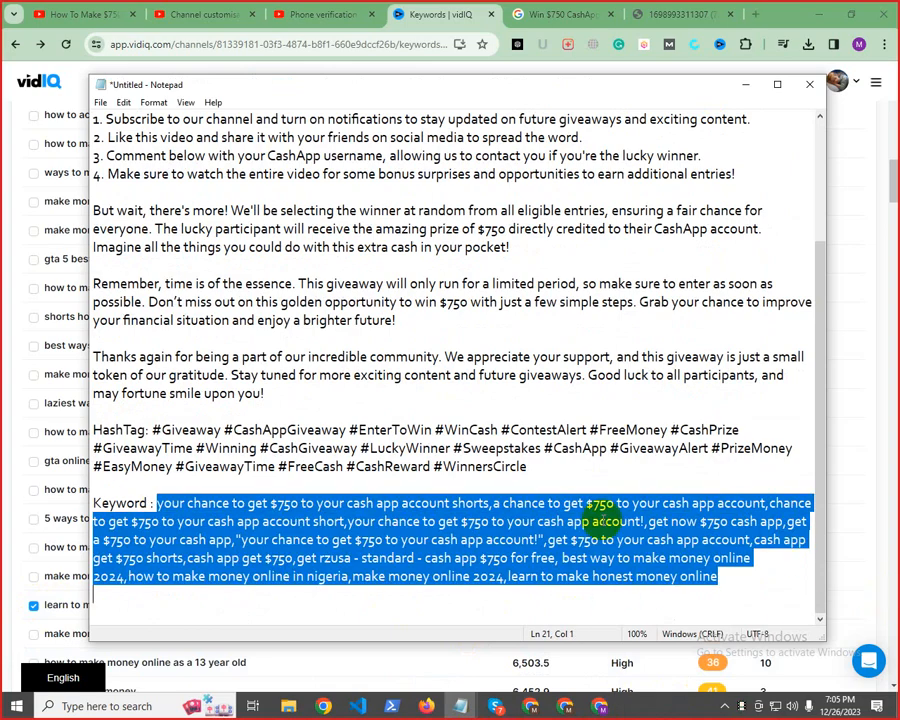
left_click(459, 705)
left_click(445, 678)
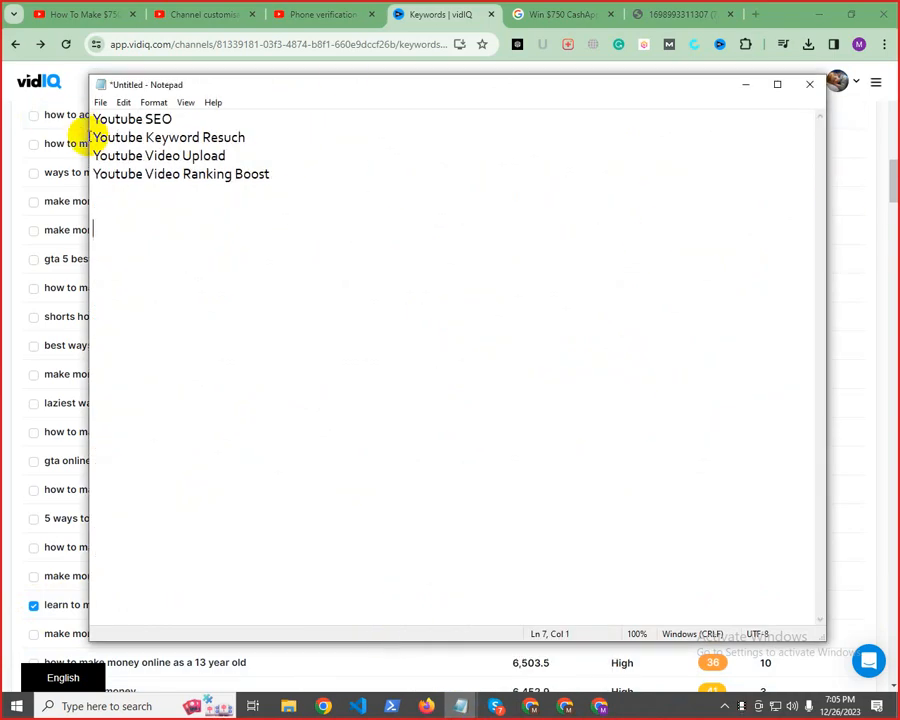
left_click_drag(91, 137, 276, 137)
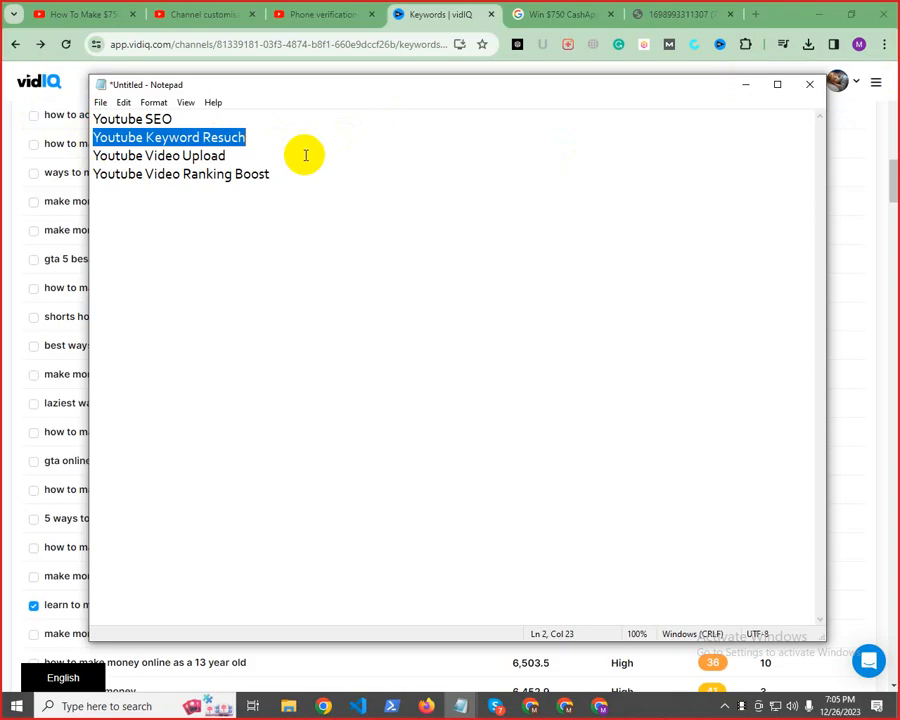
left_click(745, 86)
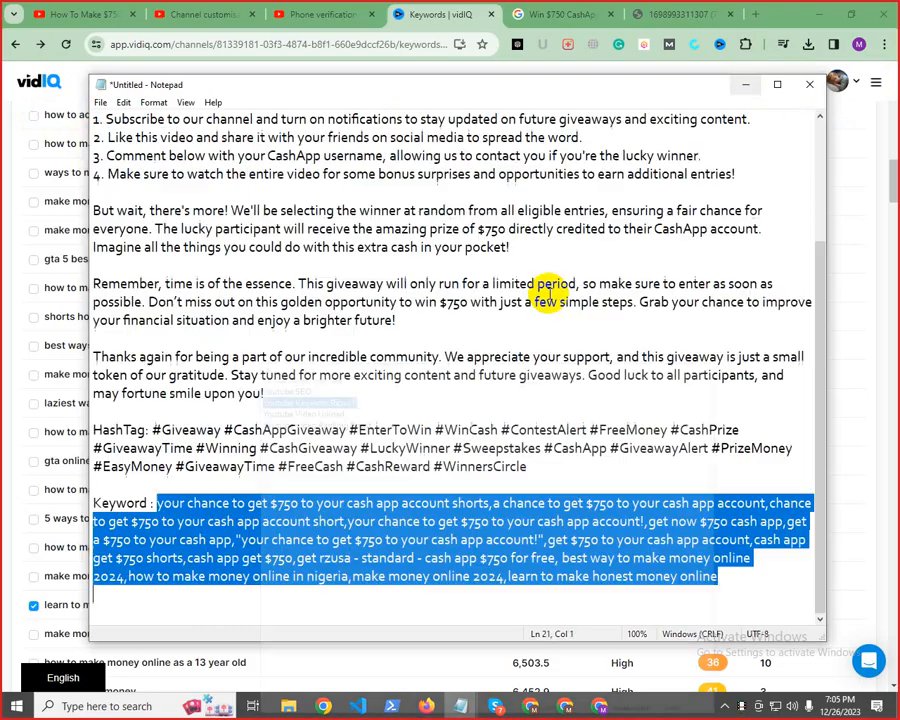
Review the title, description, hashtags and keywords in the Notepad video notes by highlighting each section, and minimise the notes
scroll(222, 320, "up", 3)
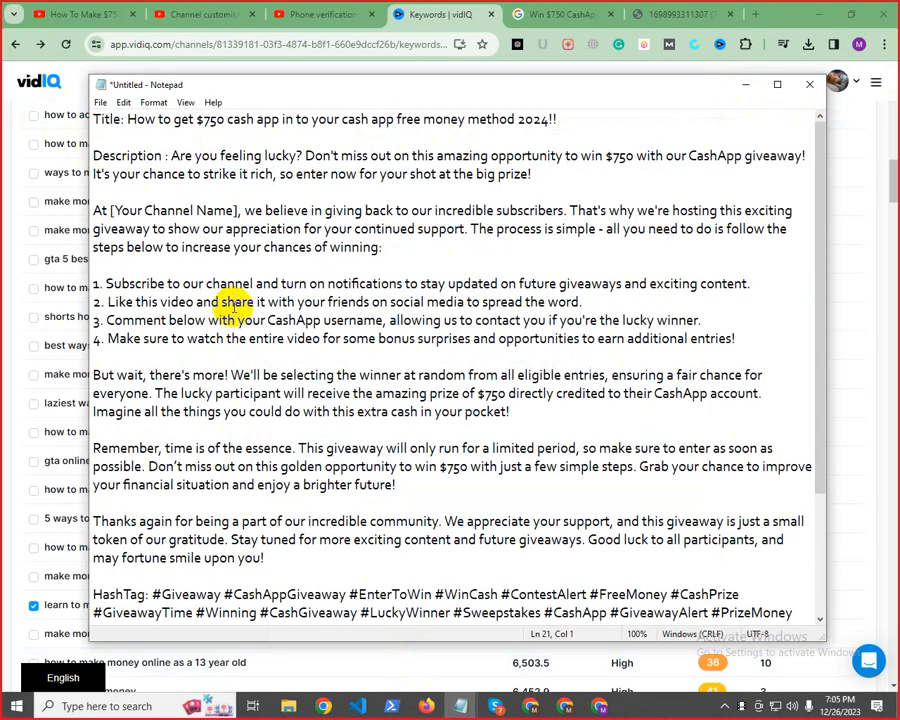
left_click_drag(127, 119, 625, 120)
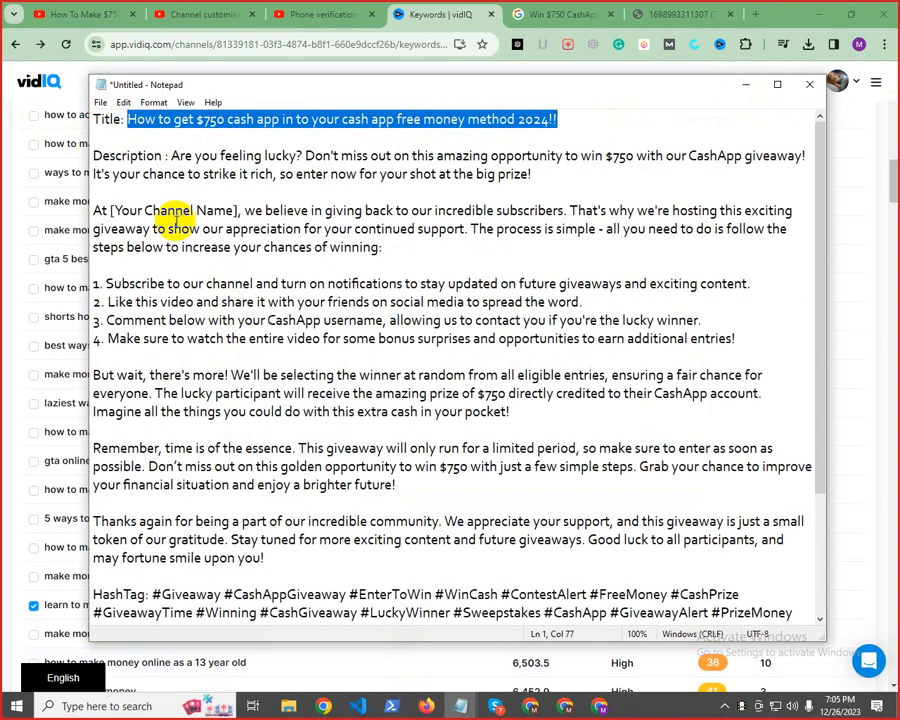
left_click_drag(172, 157, 297, 466)
scroll(328, 400, "down", 3)
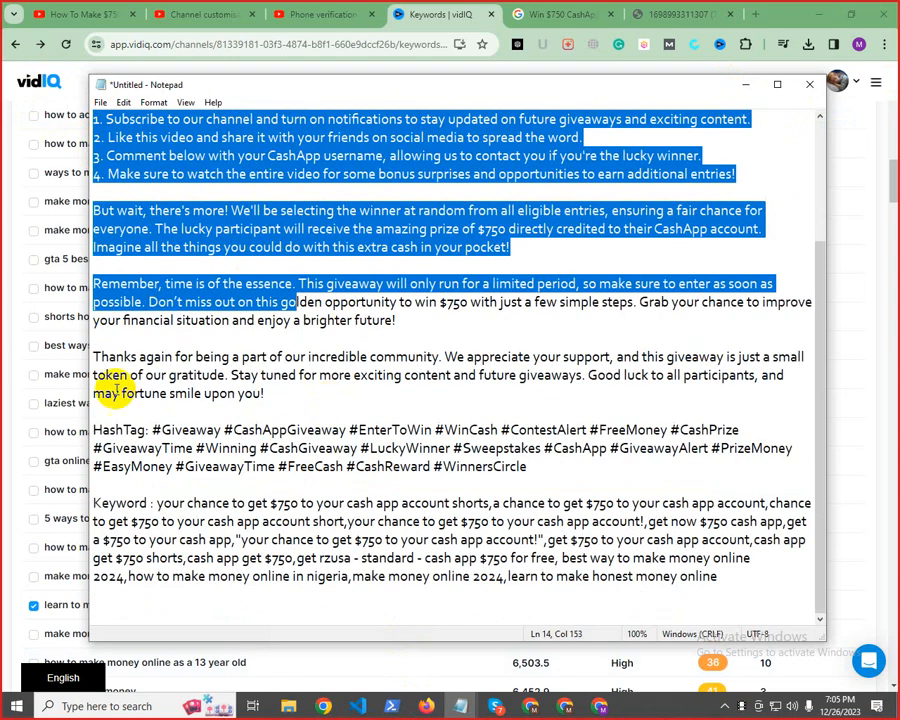
left_click_drag(101, 430, 498, 478)
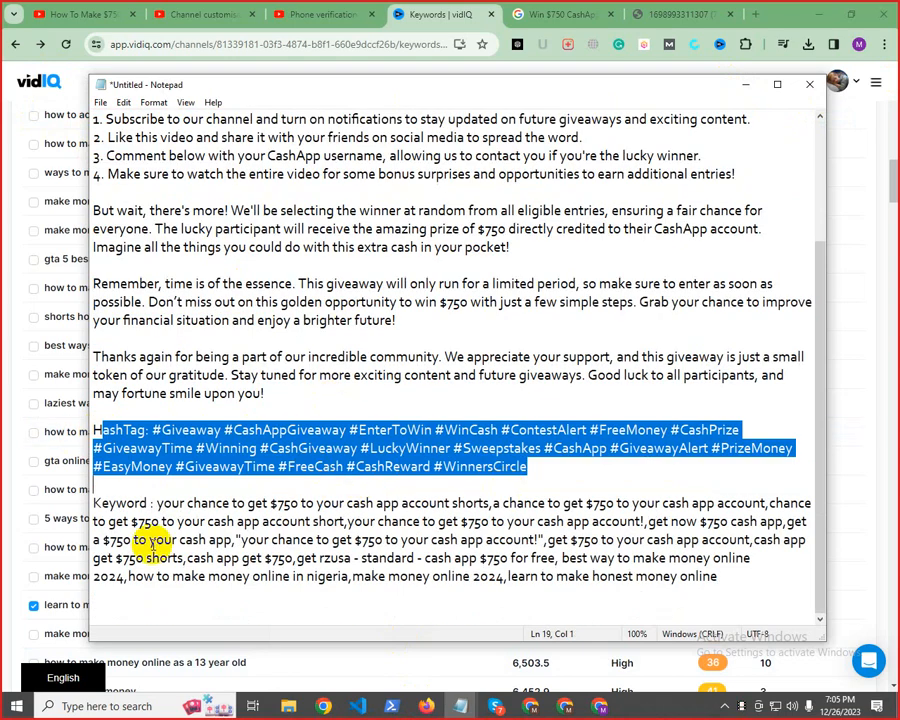
left_click_drag(163, 503, 453, 558)
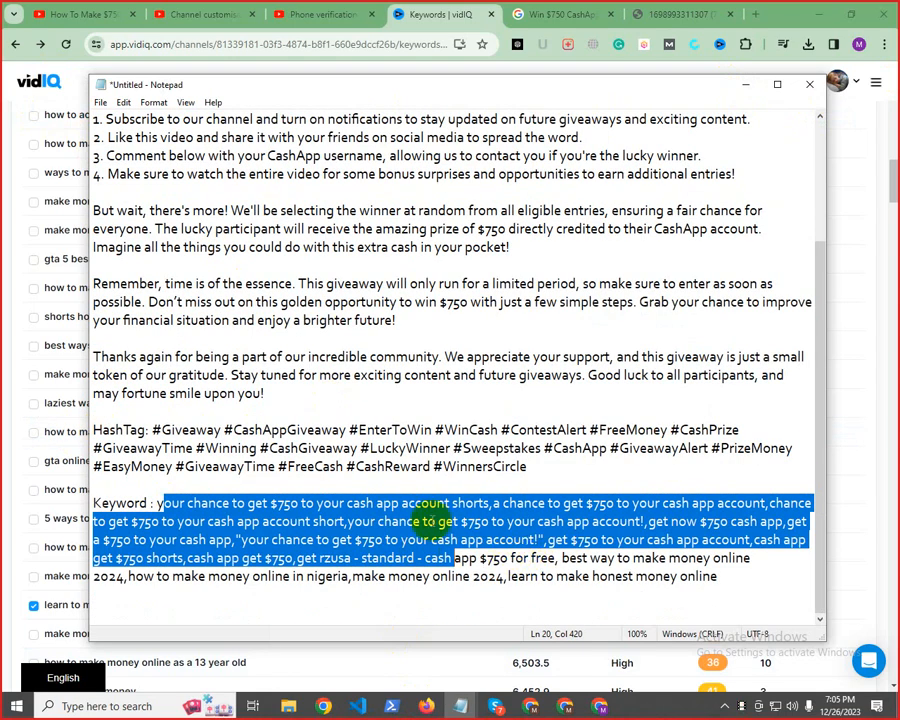
left_click(713, 580)
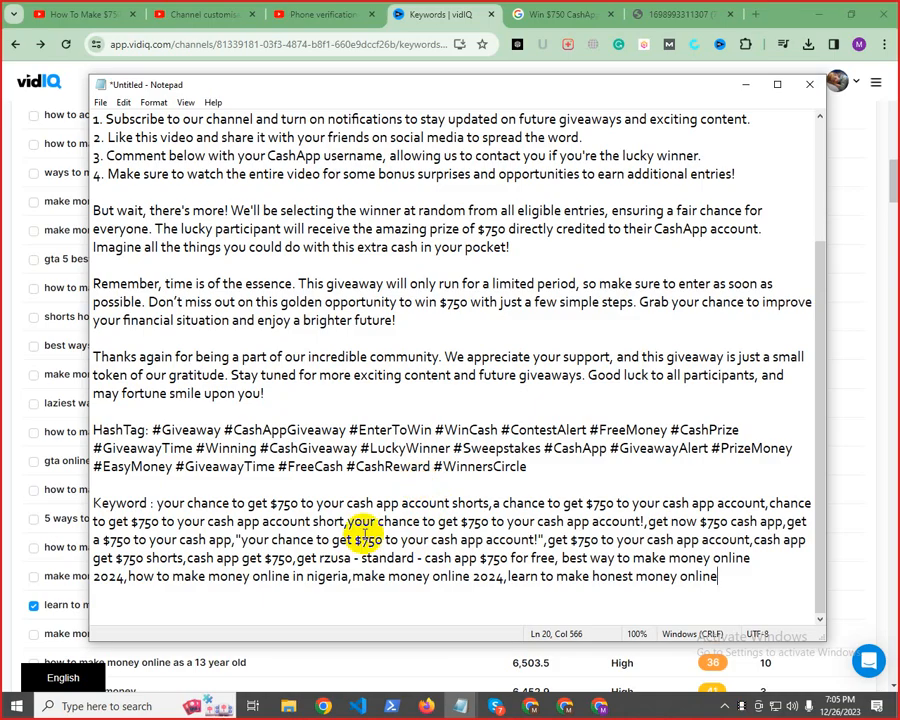
left_click(743, 86)
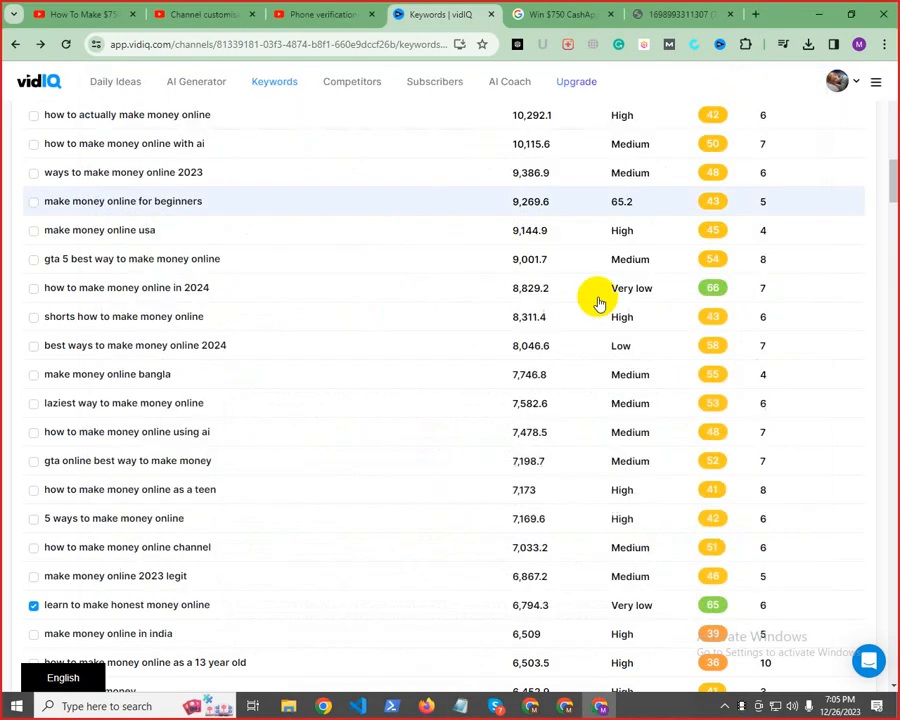
Switch to the Skype group call, ring the participant who dropped out, and close the participant list
mouse_move(494, 705)
left_click(456, 663)
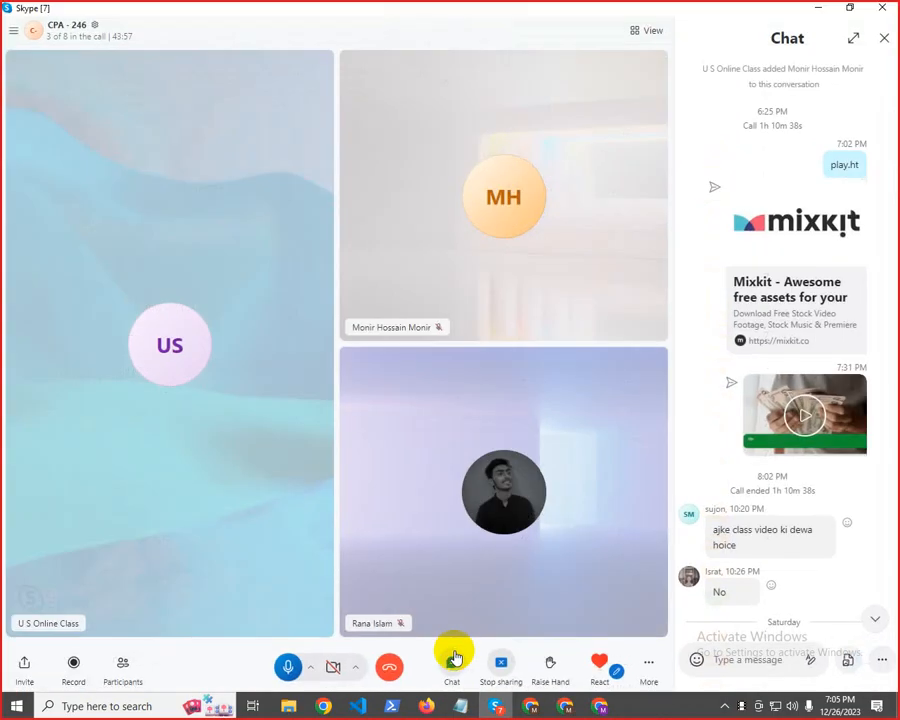
left_click(66, 36)
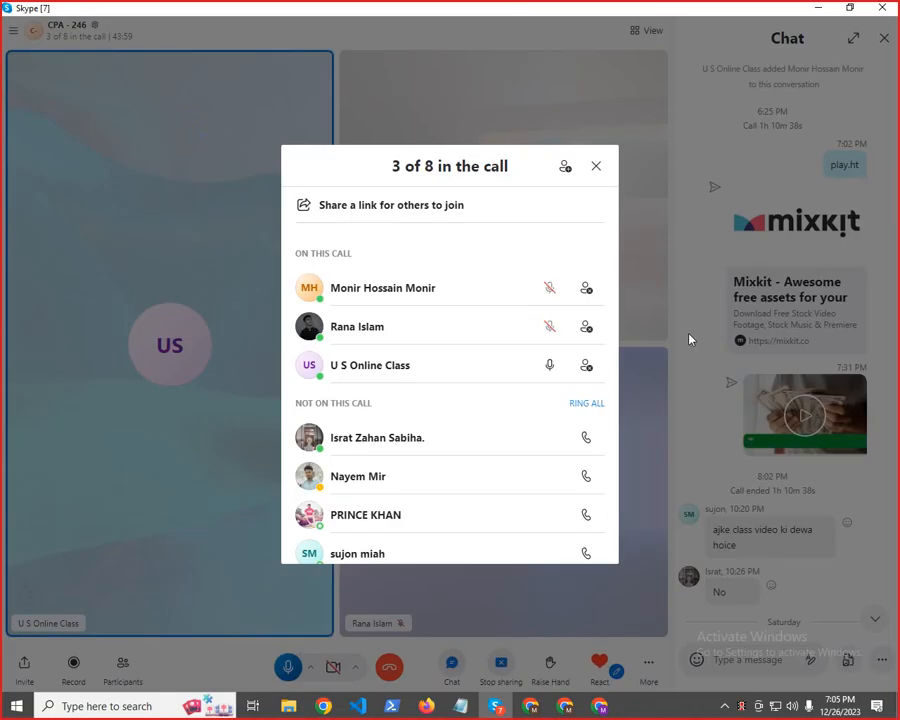
left_click(586, 437)
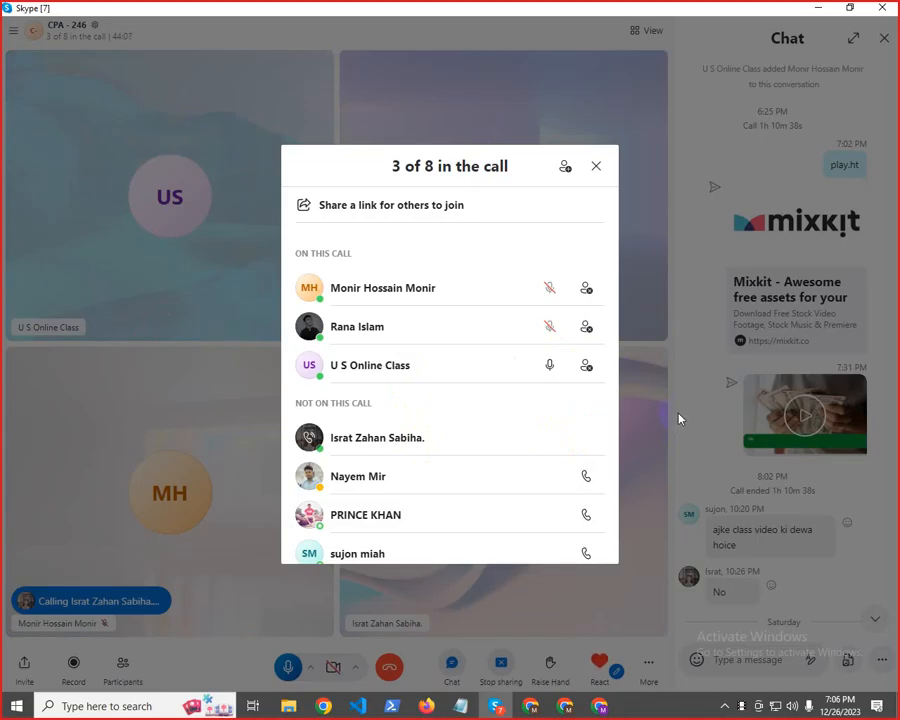
left_click(598, 167)
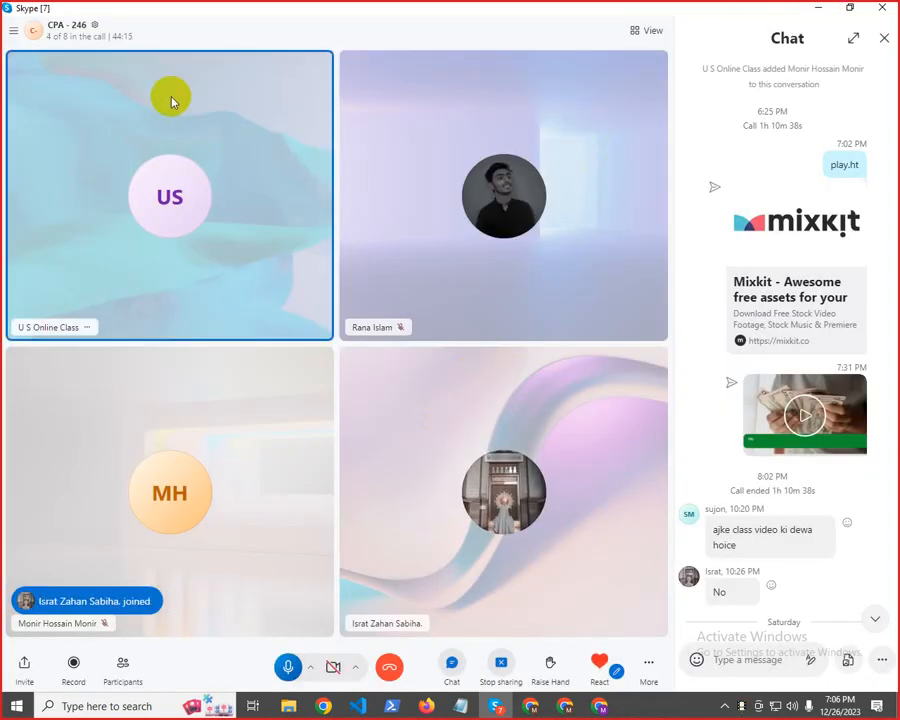
Check the participant list of the Skype group call, close it, and minimise the call window
left_click(132, 35)
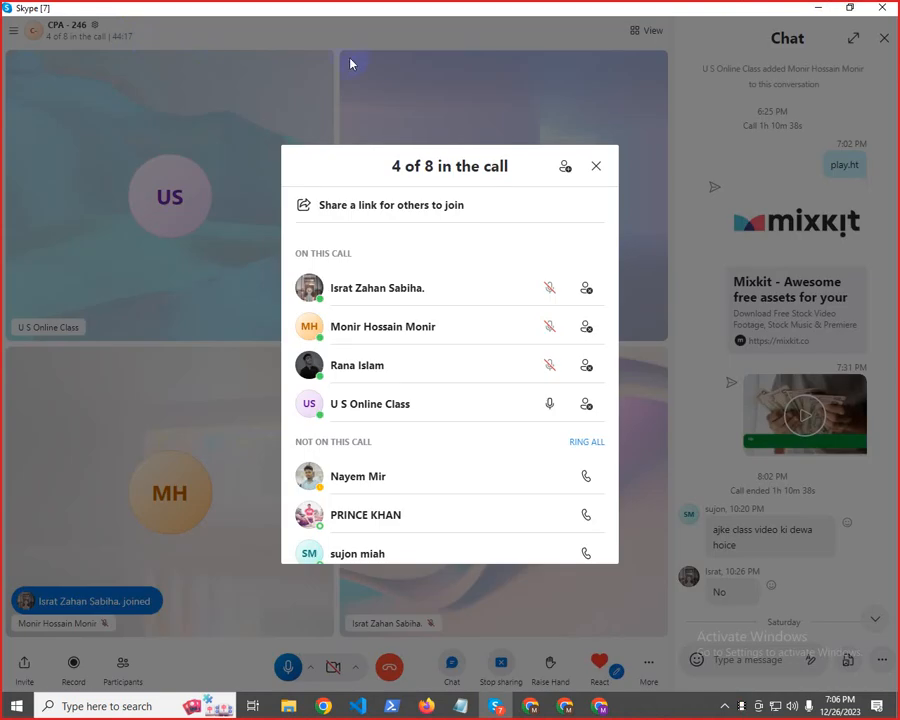
left_click(613, 95)
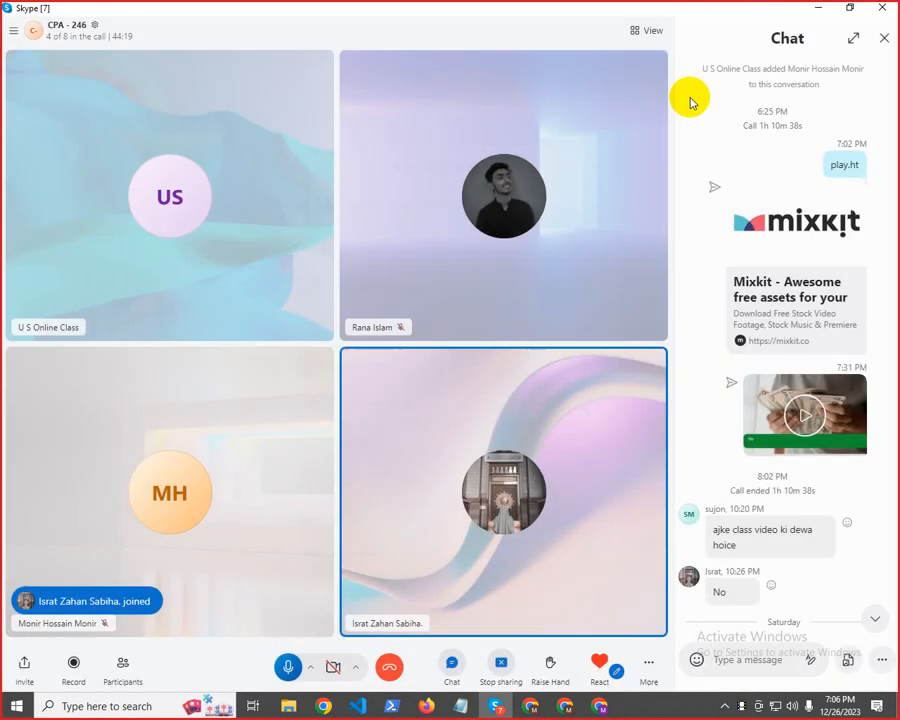
left_click(817, 7)
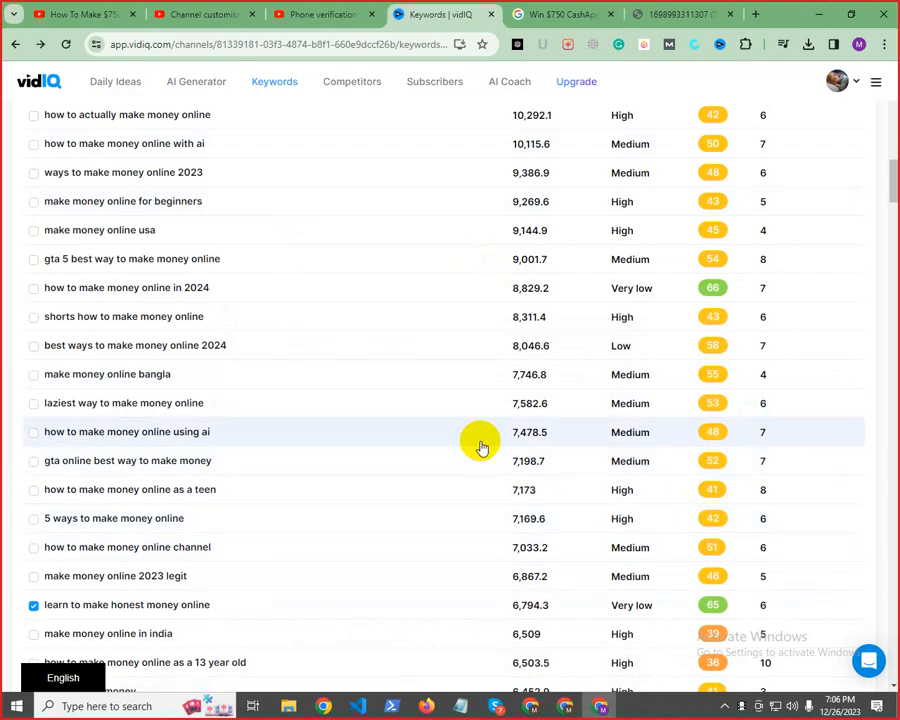
Point out the "Keyword provided" and "Matching terms" headings on the vidIQ keyword results by highlighting them
scroll(478, 440, "up", 10)
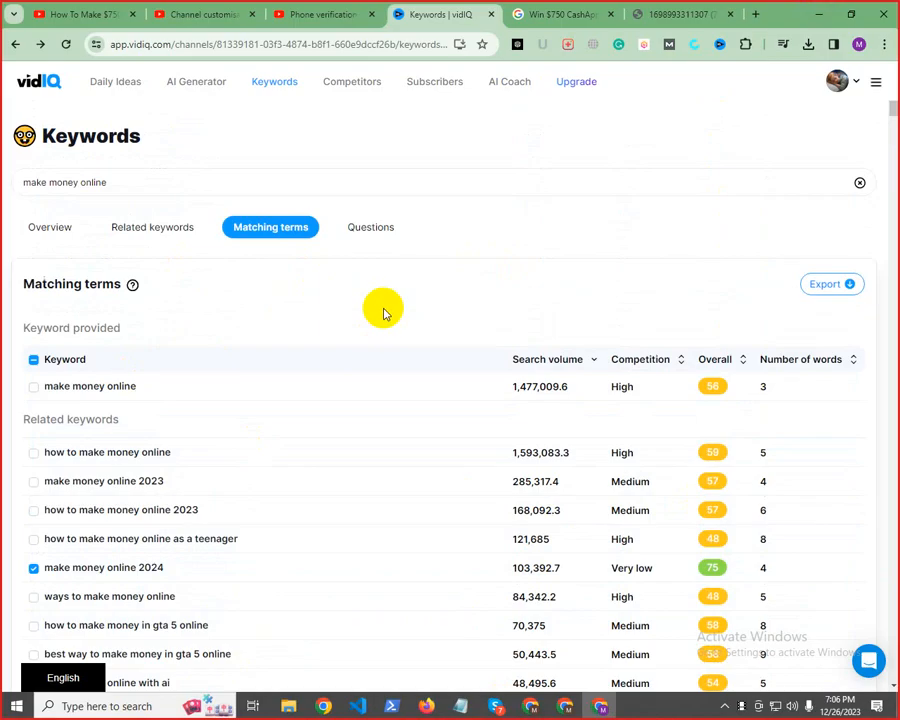
triple_click(62, 326)
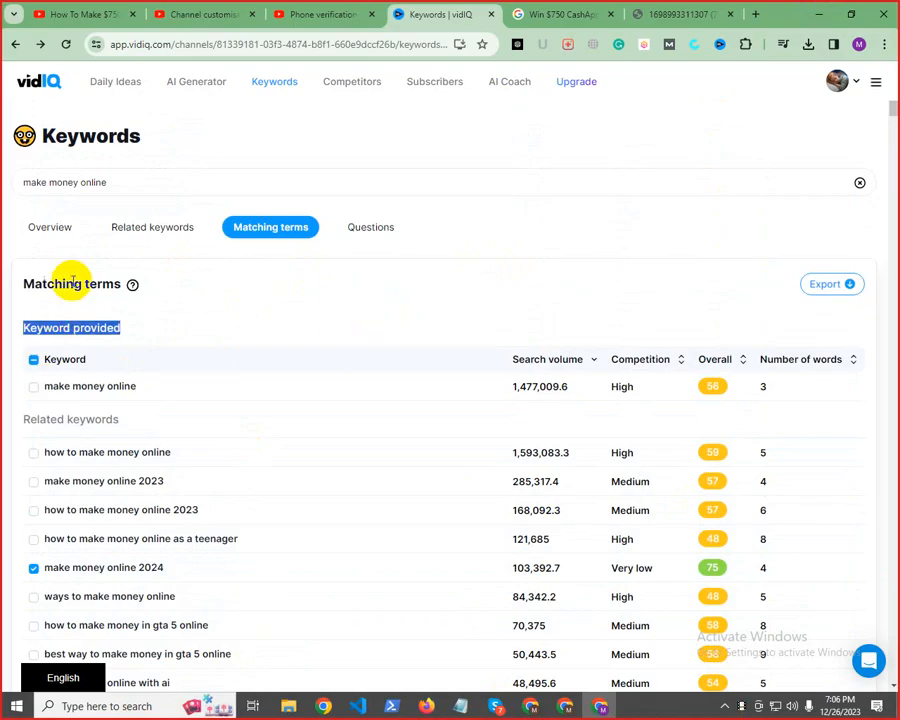
left_click(70, 284)
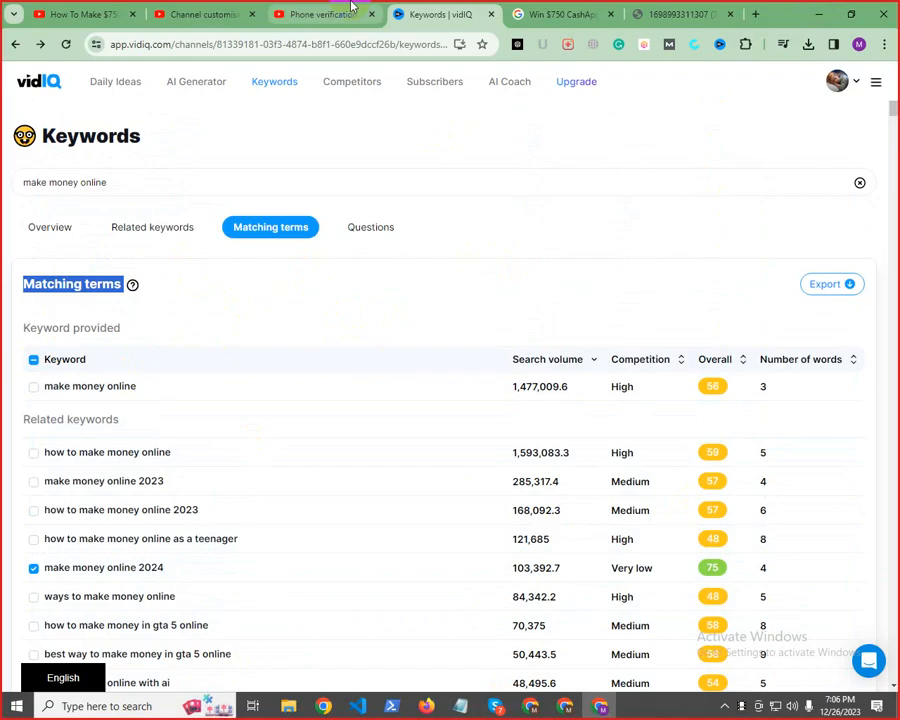
Review the title, description and keyword list in the Notepad video notes by highlighting parts of each, and minimise the notes
left_click(460, 706)
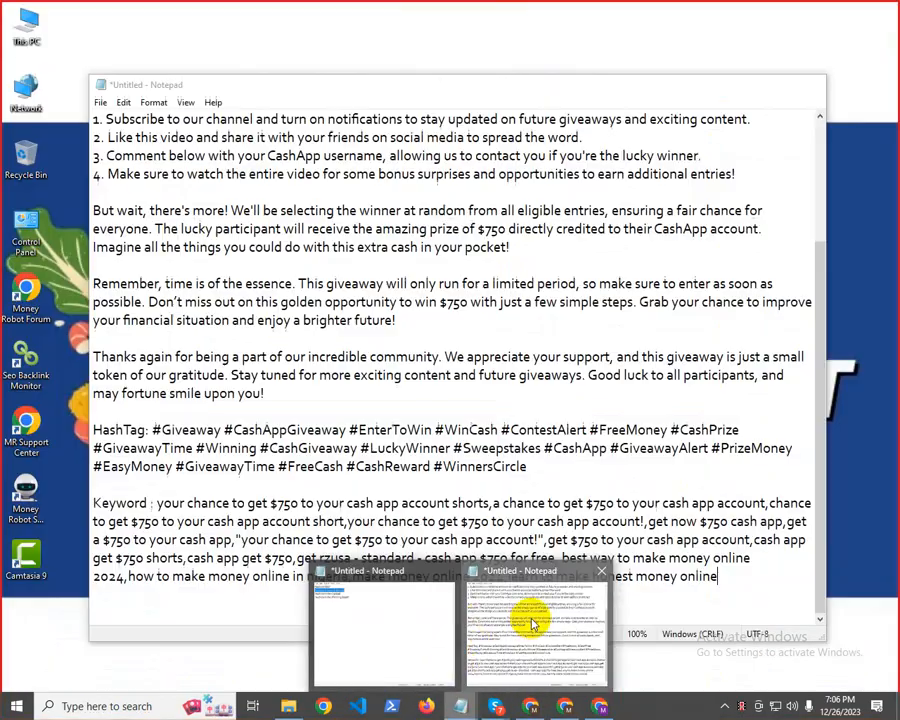
left_click(533, 625)
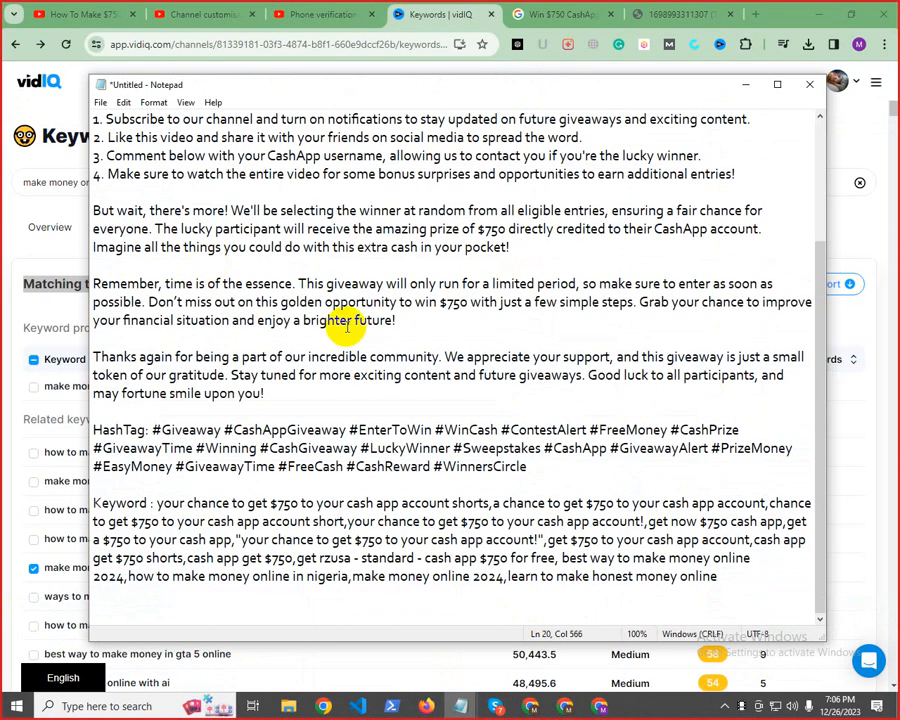
scroll(352, 300, "up", 3)
left_click_drag(126, 119, 172, 119)
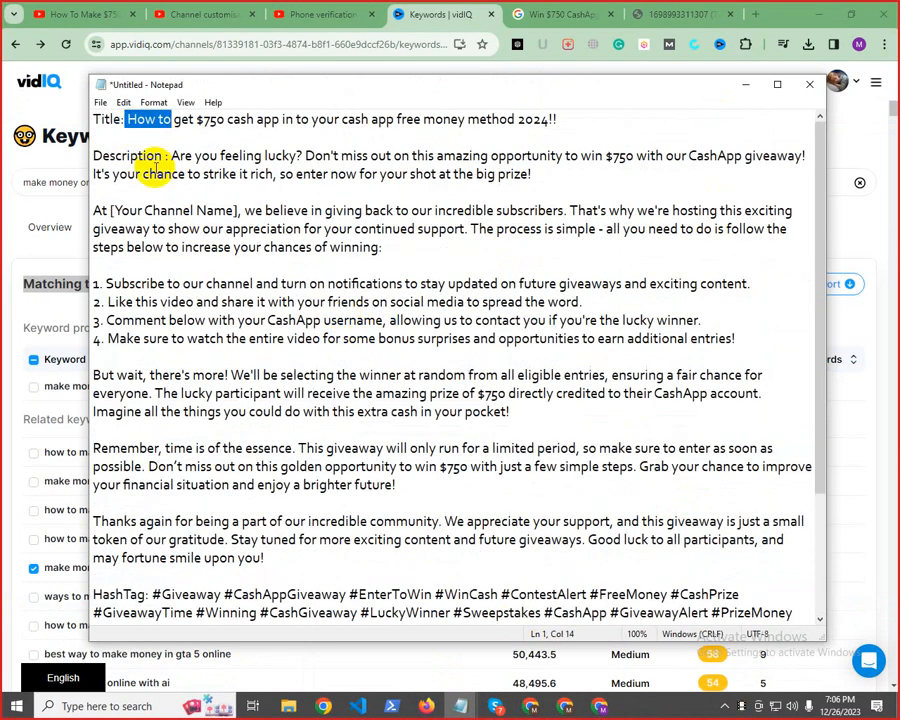
double_click(141, 118)
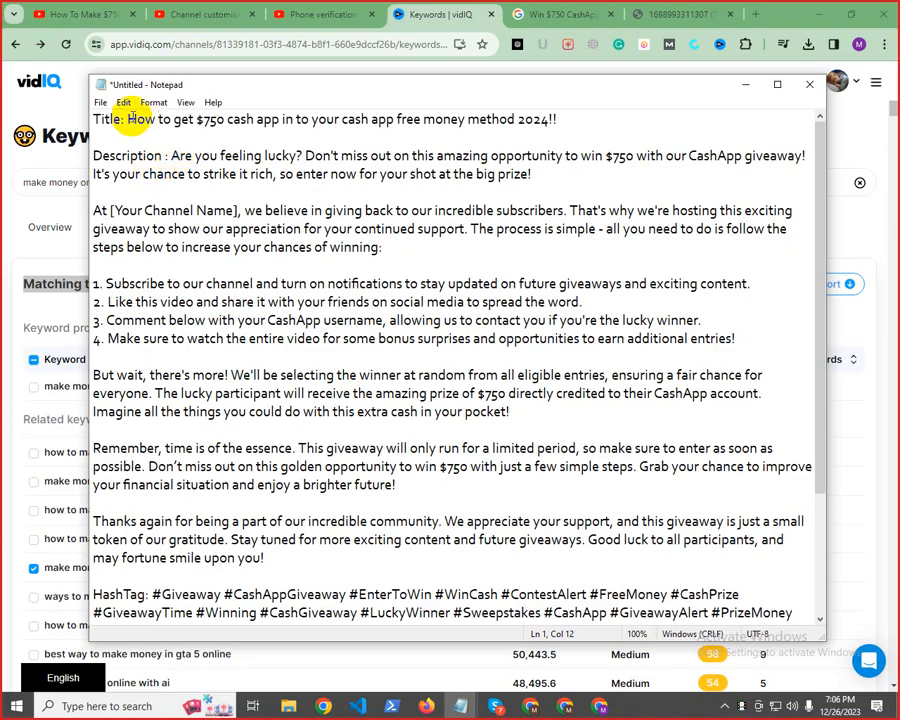
left_click_drag(127, 118, 606, 65)
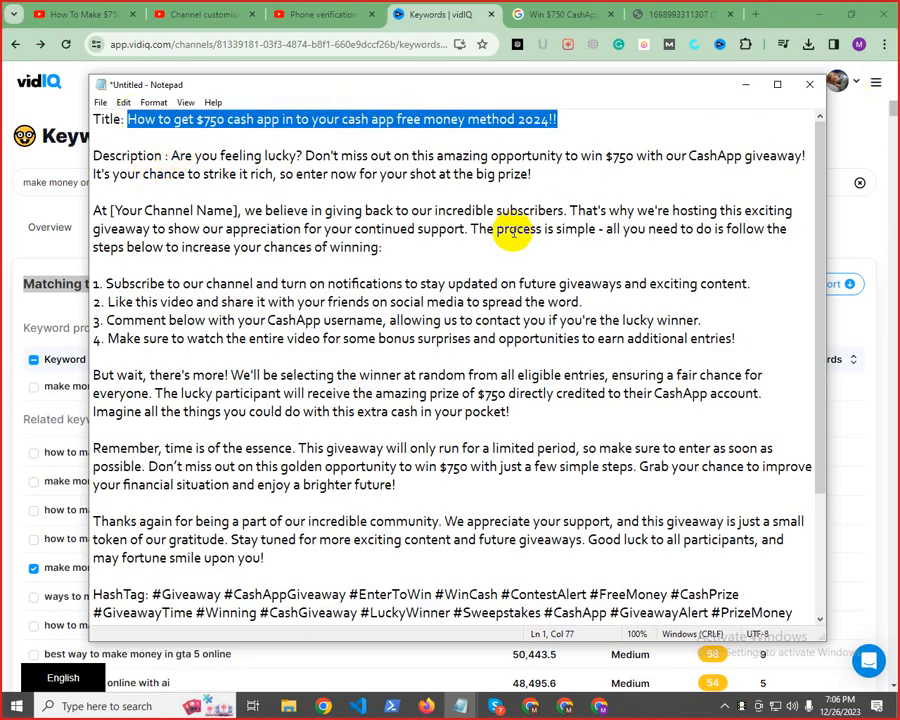
left_click_drag(172, 173, 210, 338)
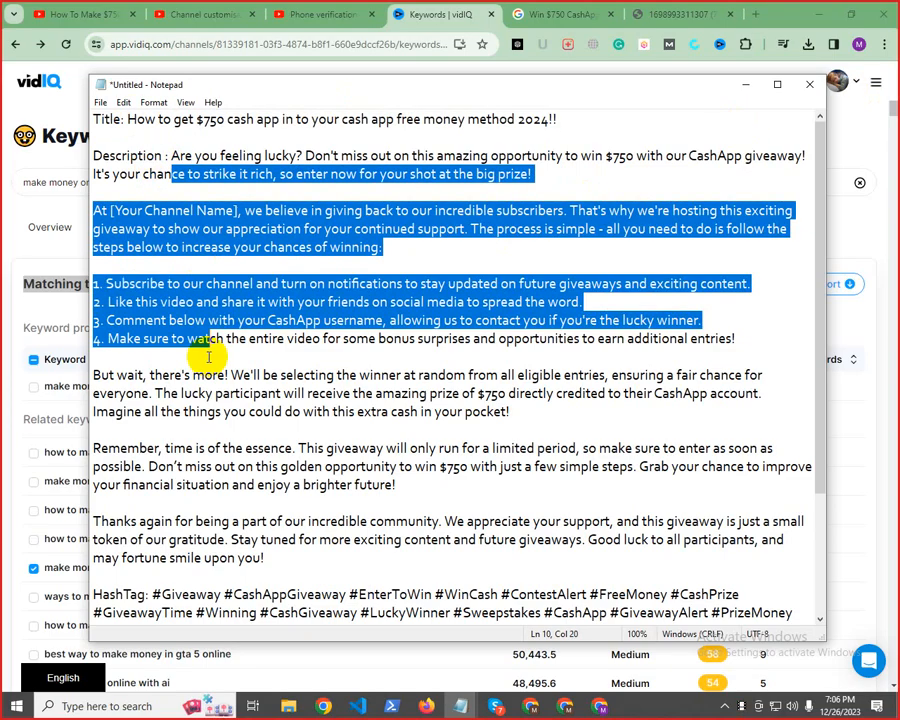
scroll(285, 405, "down", 3)
left_click_drag(157, 503, 325, 521)
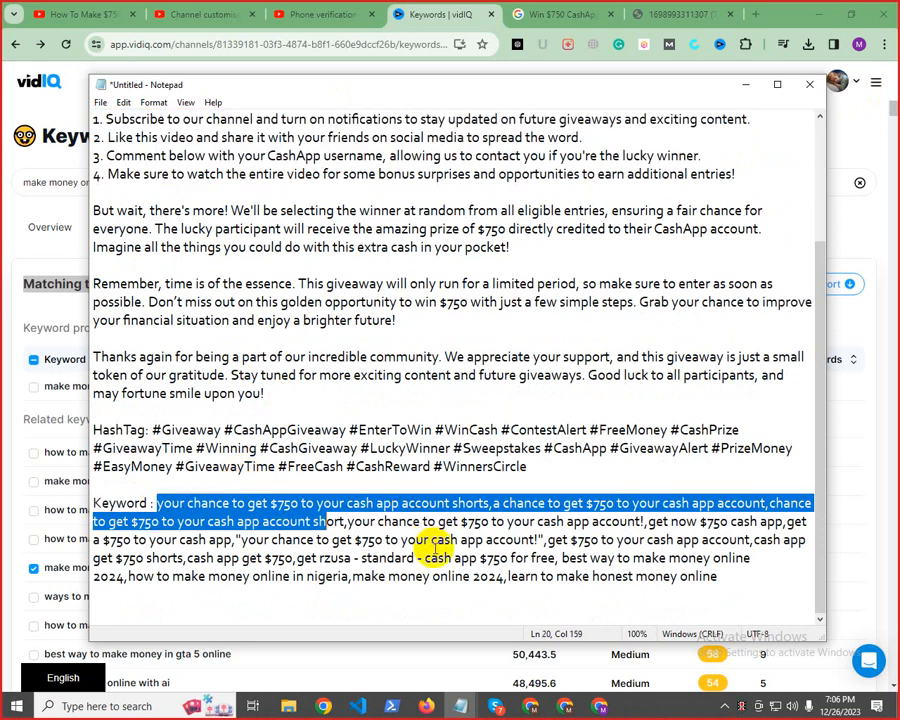
left_click(745, 84)
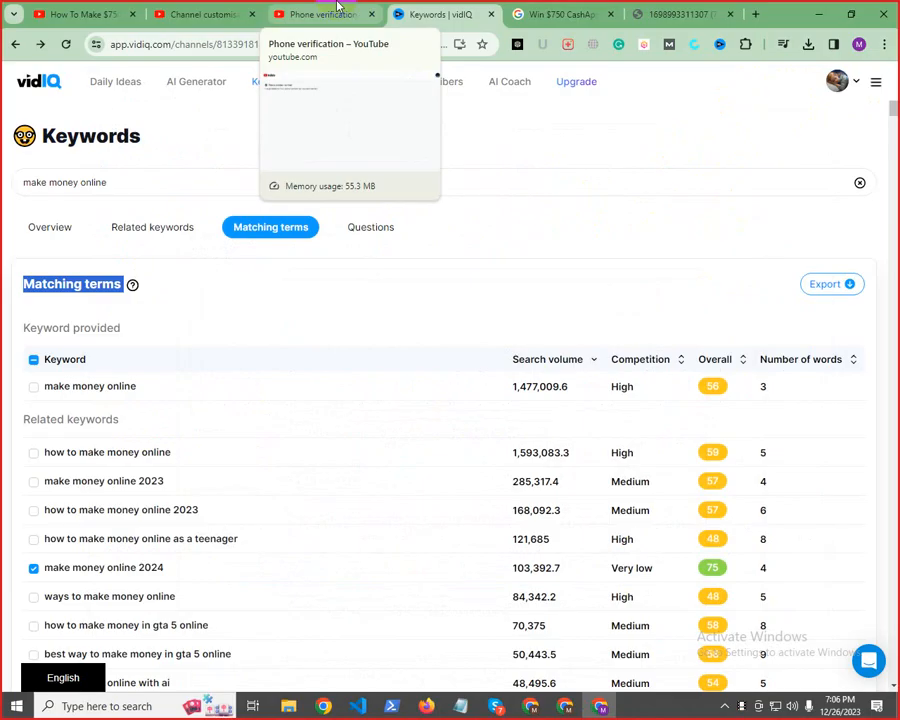
Close the phone verification and channel customisation pages, and open the YouTube Studio dashboard in place of the Cashapp video page
left_click(337, 7)
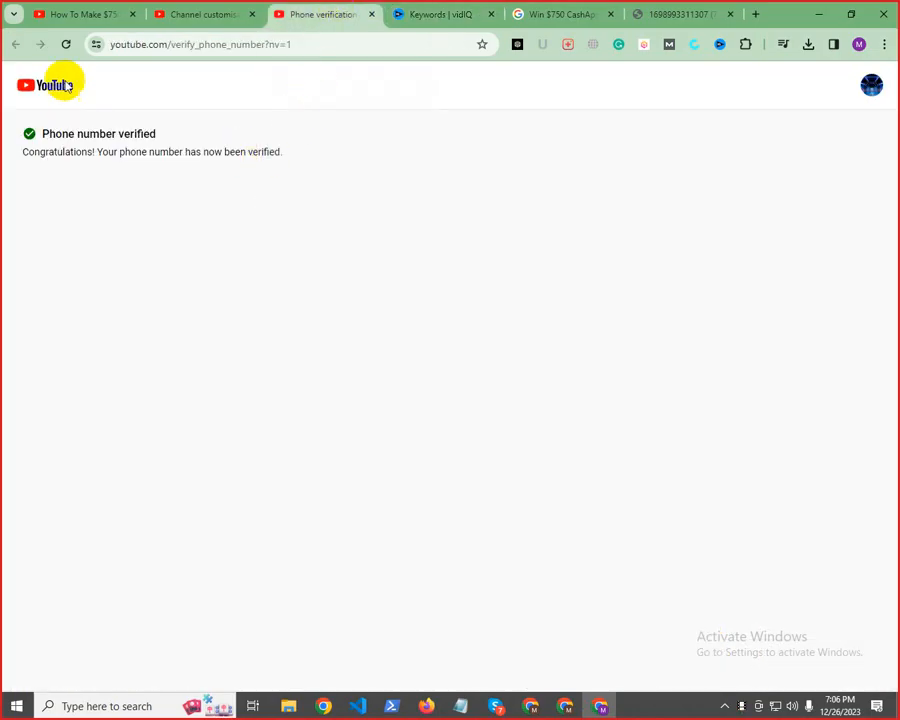
left_click(373, 15)
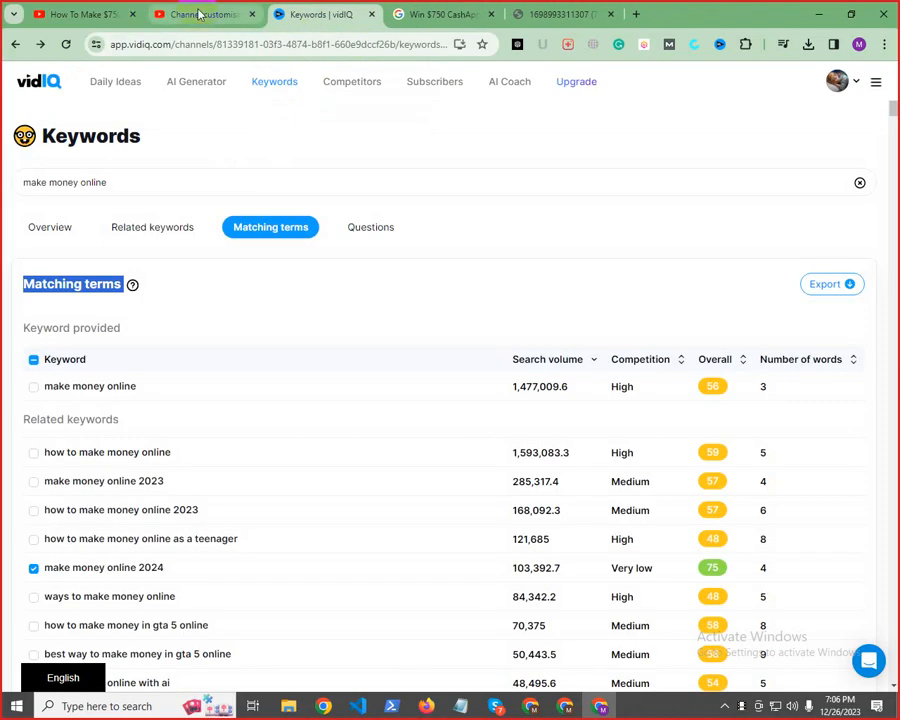
left_click(207, 13)
left_click(868, 116)
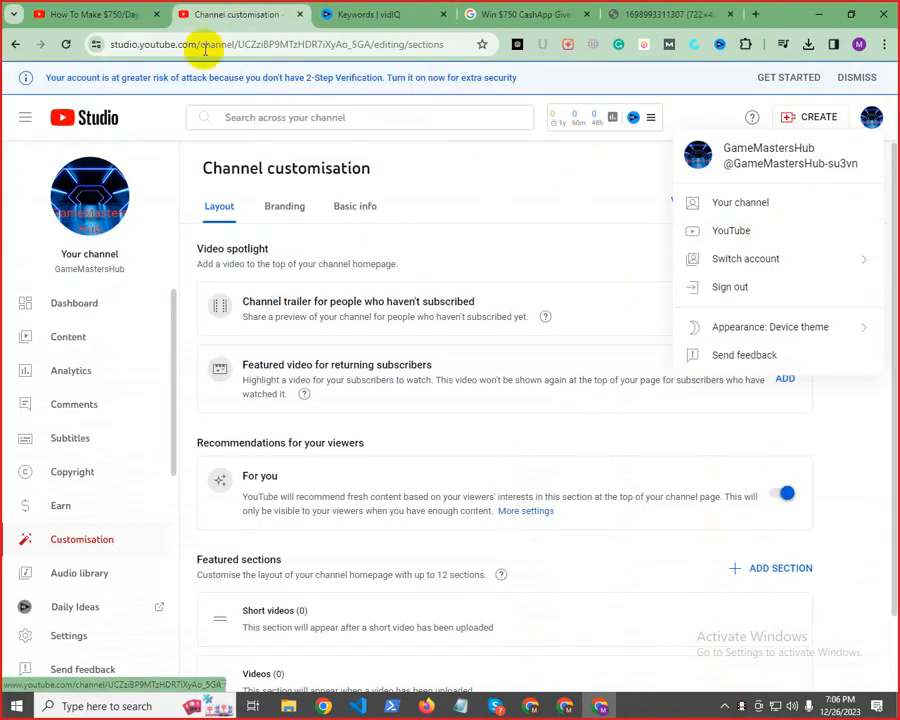
left_click(105, 12)
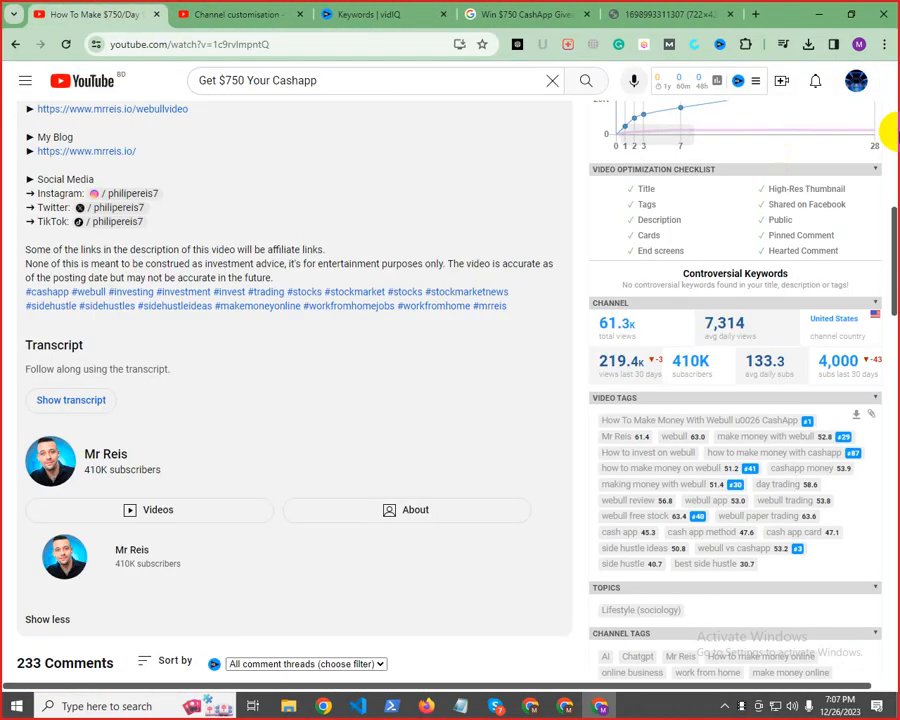
left_click(856, 81)
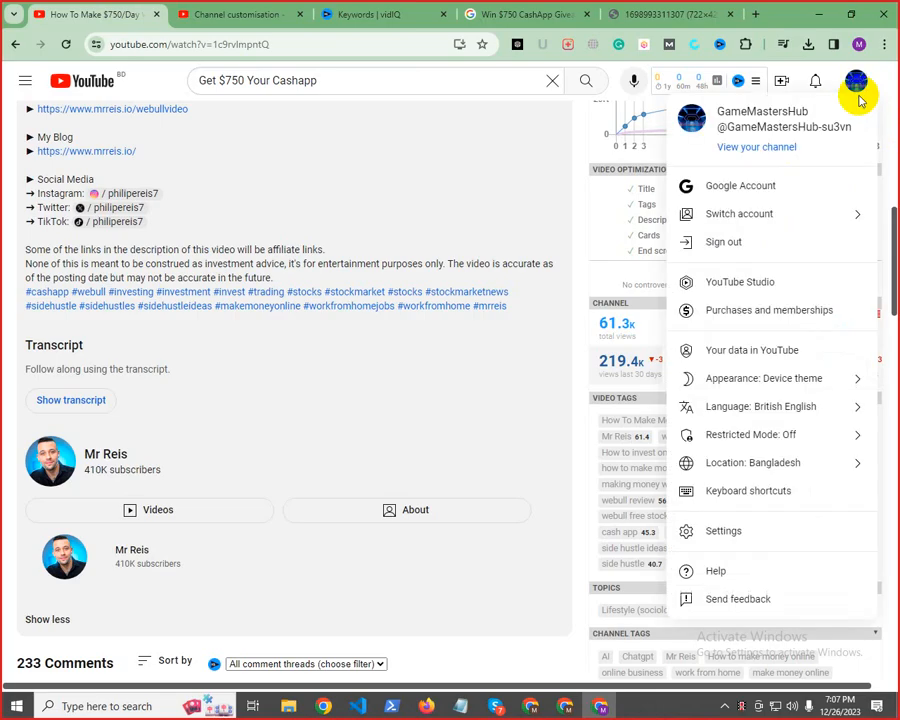
left_click(733, 295)
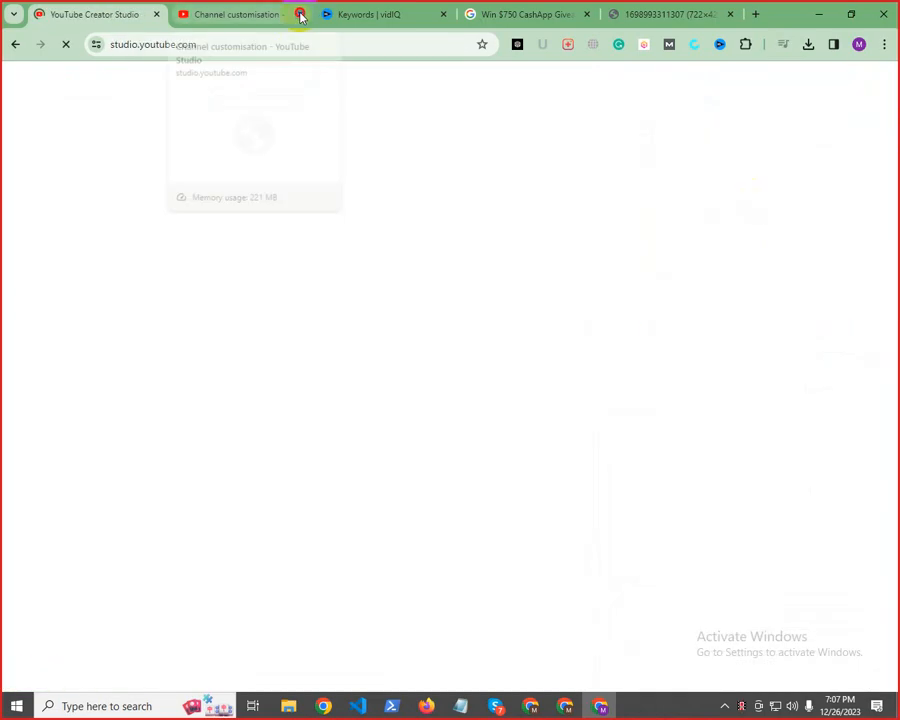
left_click(300, 15)
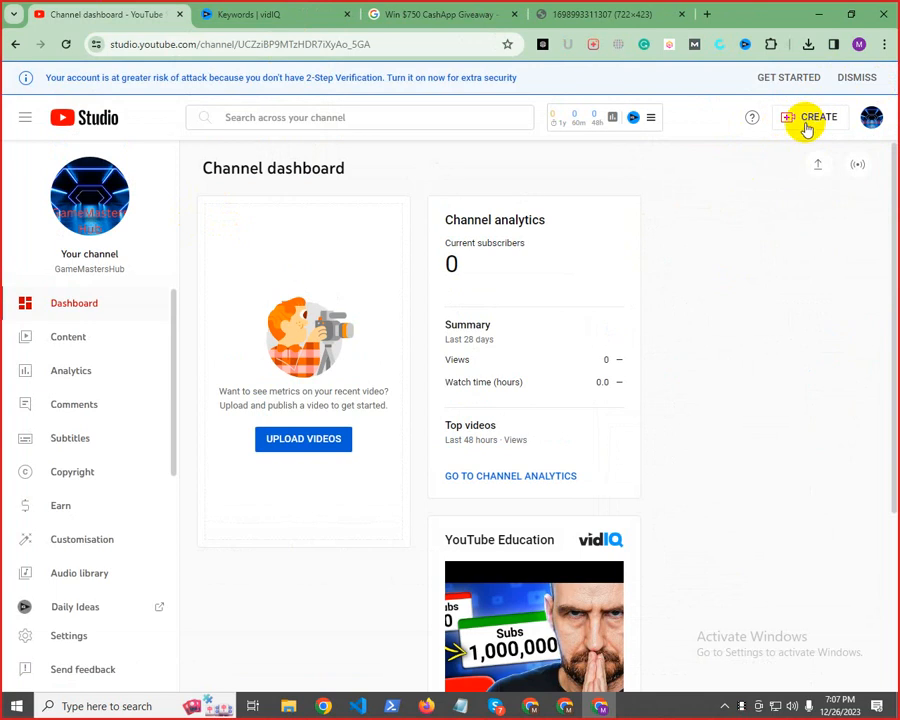
Start a new video upload in YouTube Studio and add "Cashapp $750 (1).mp4" from the Downloads folder
left_click(806, 120)
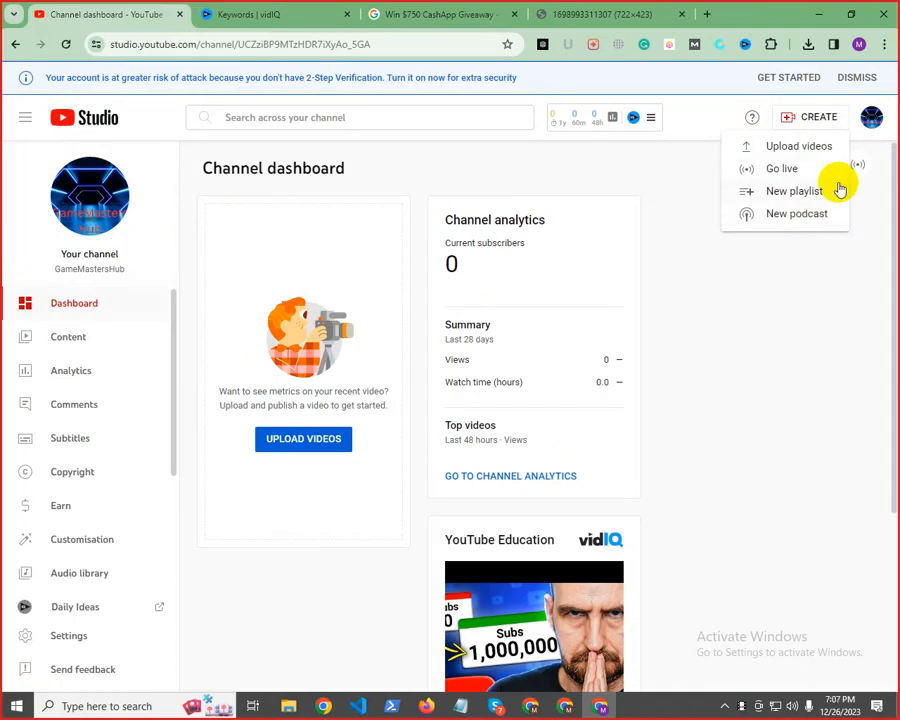
left_click(787, 152)
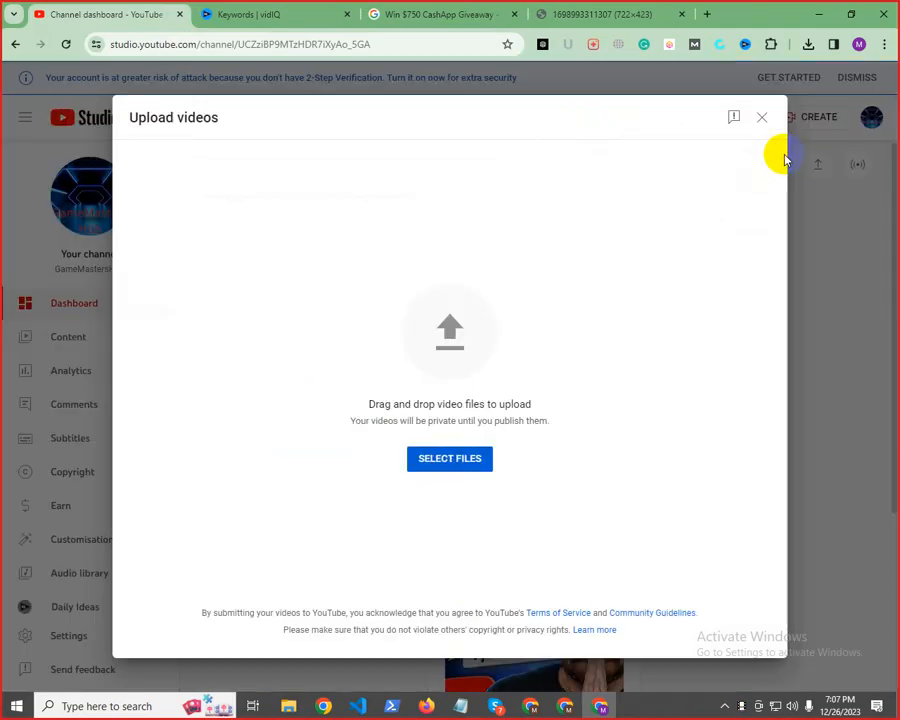
left_click(461, 458)
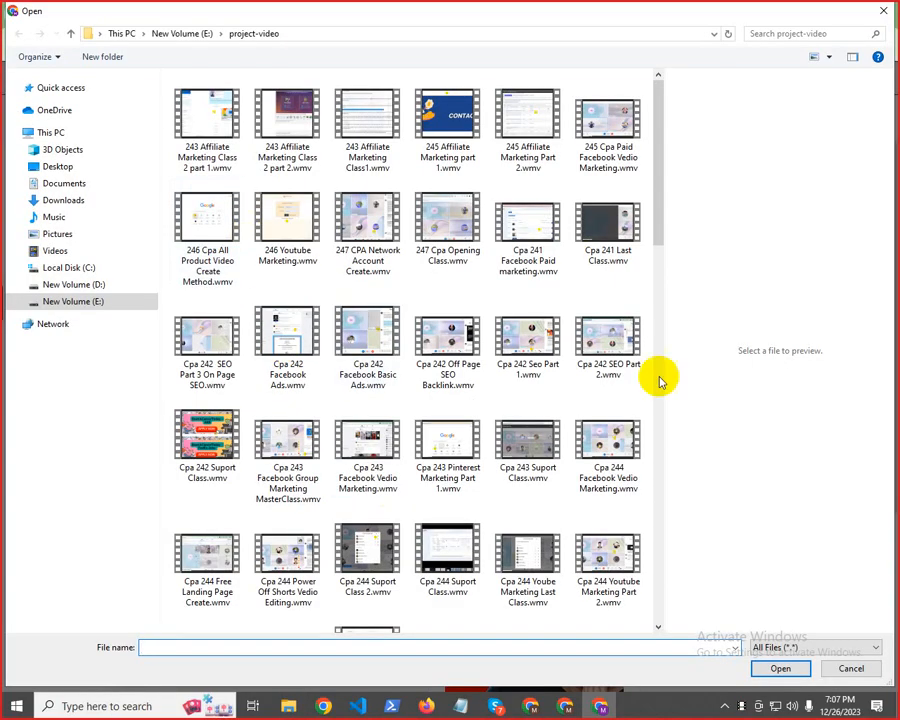
left_click(883, 10)
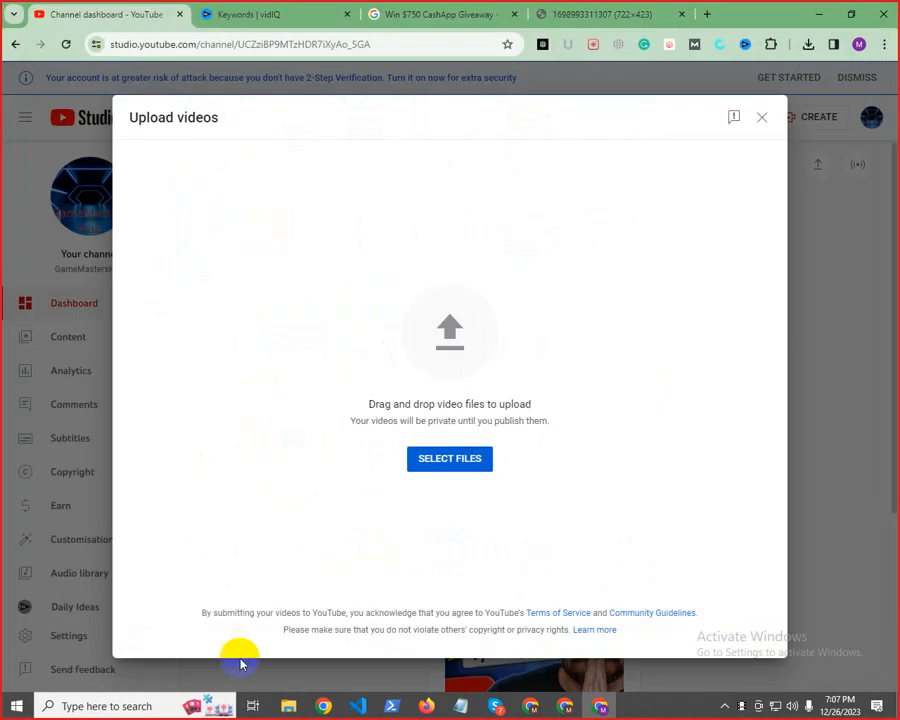
left_click(288, 706)
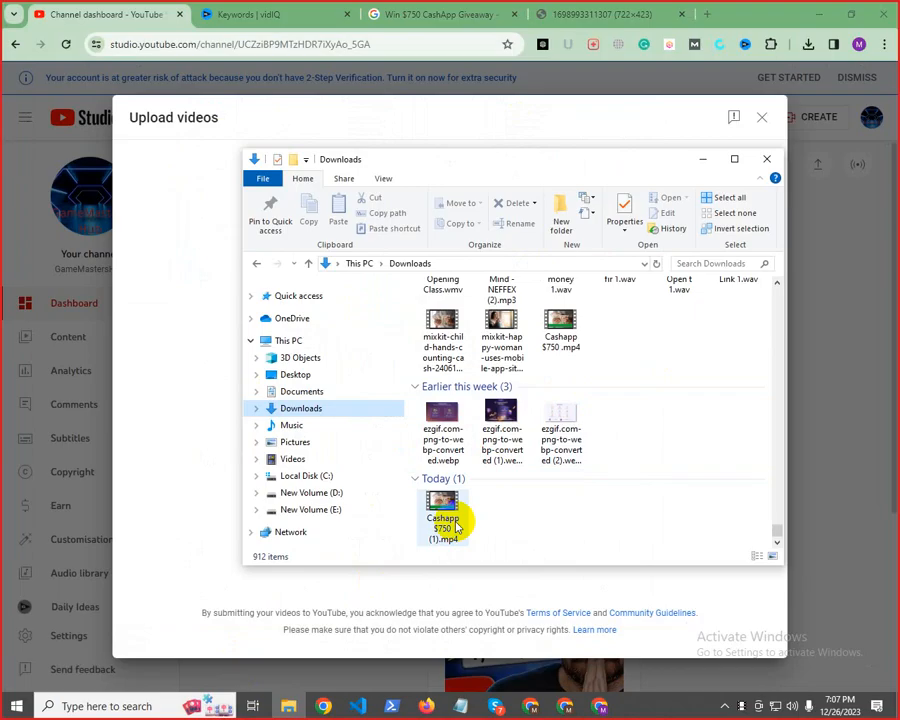
left_click_drag(474, 160, 767, 147)
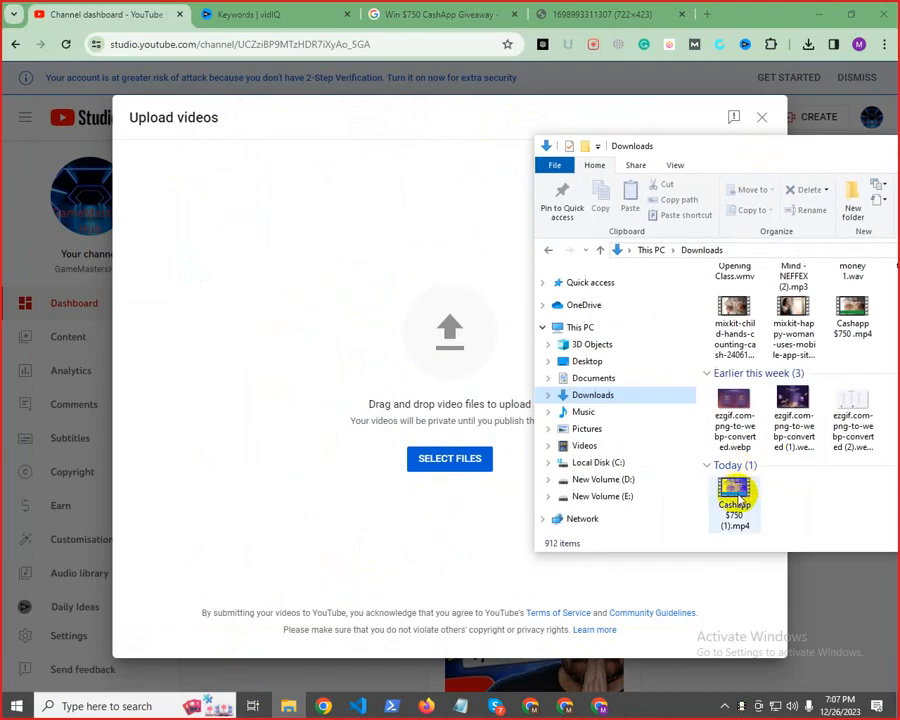
left_click_drag(740, 497, 368, 408)
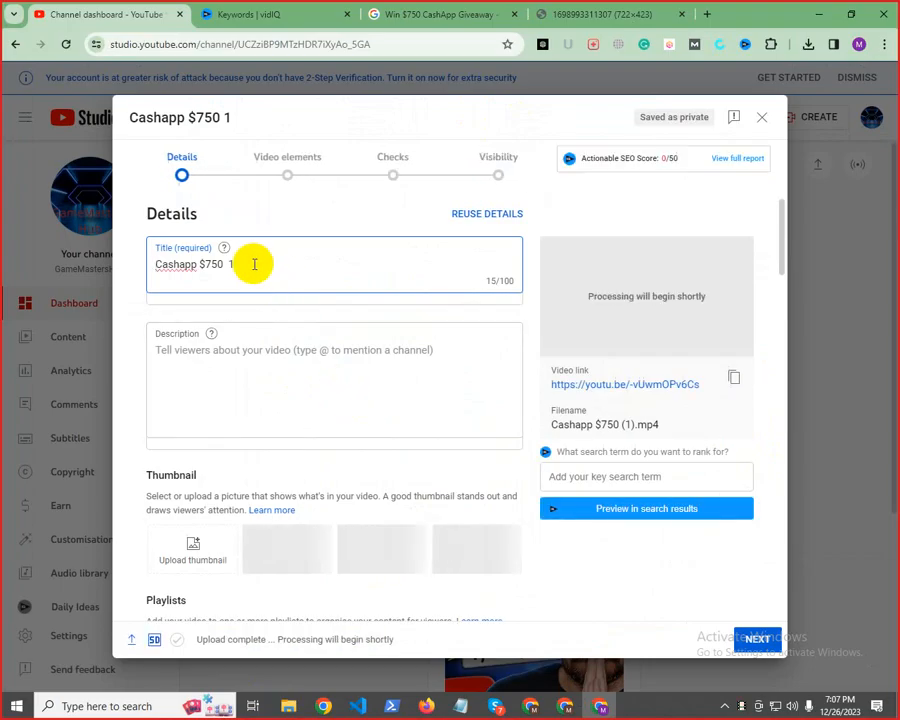
Replace the uploaded video's title with "How to get $750 cash app in to your cash app free money method 2024!!" copied from the Notepad notes
left_click_drag(249, 264, 227, 245)
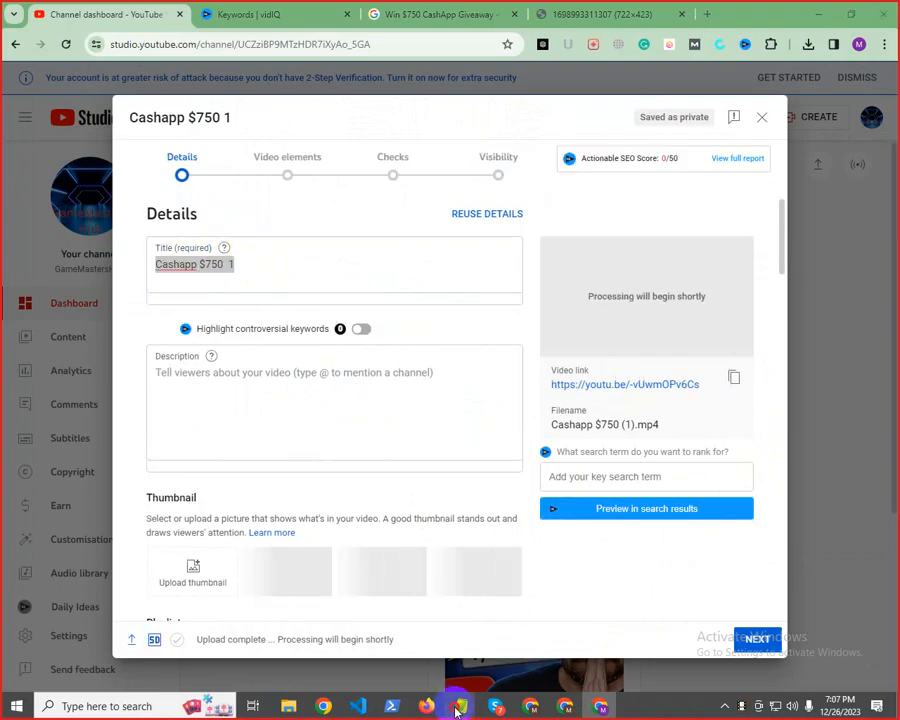
mouse_move(459, 706)
left_click(482, 660)
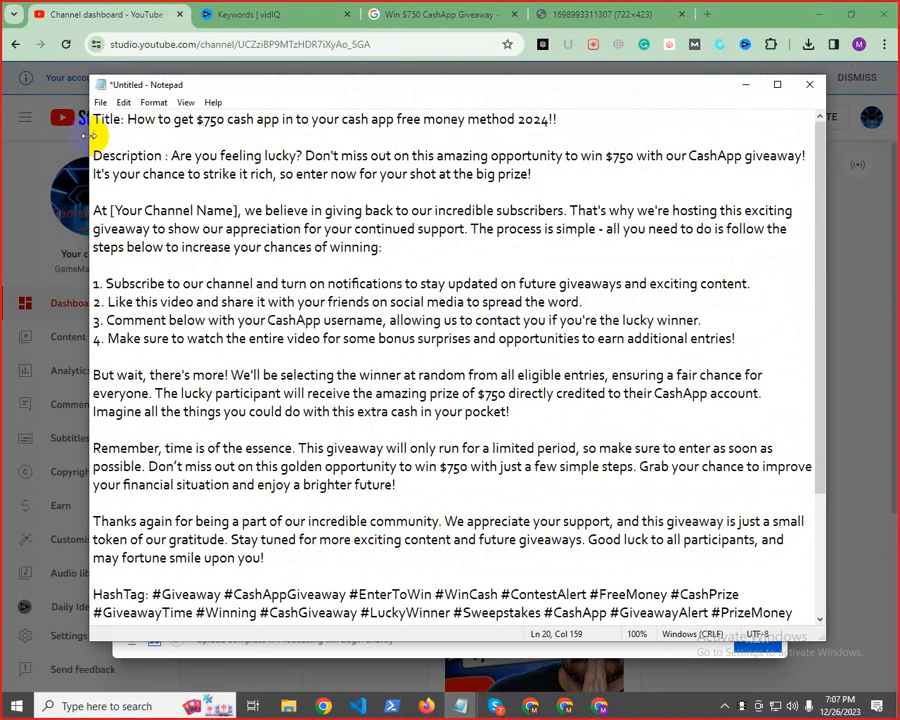
left_click_drag(127, 117, 729, 132)
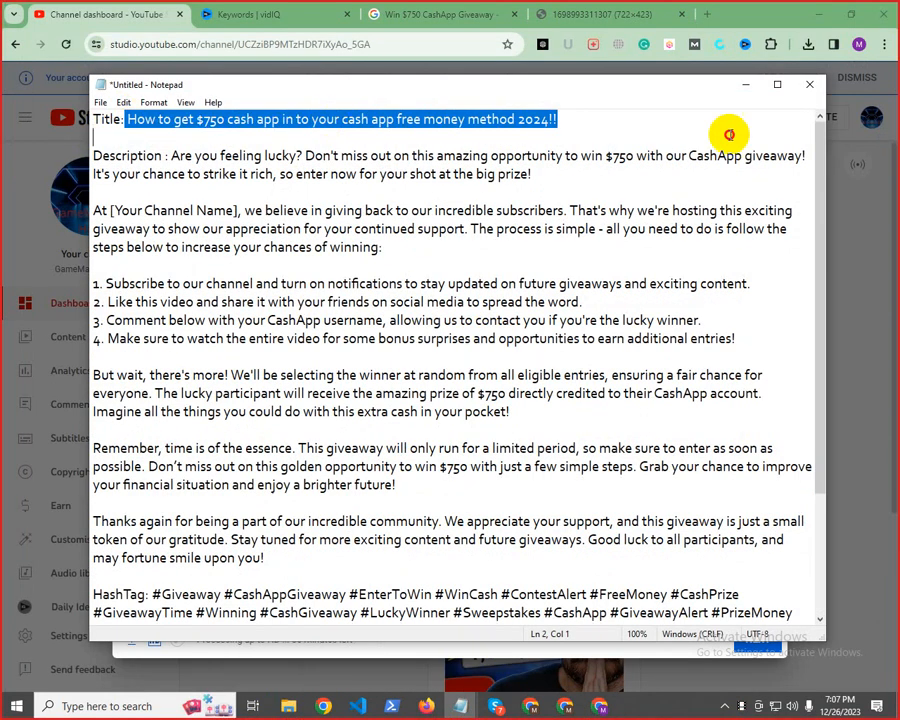
right_click(570, 124)
left_click(605, 170)
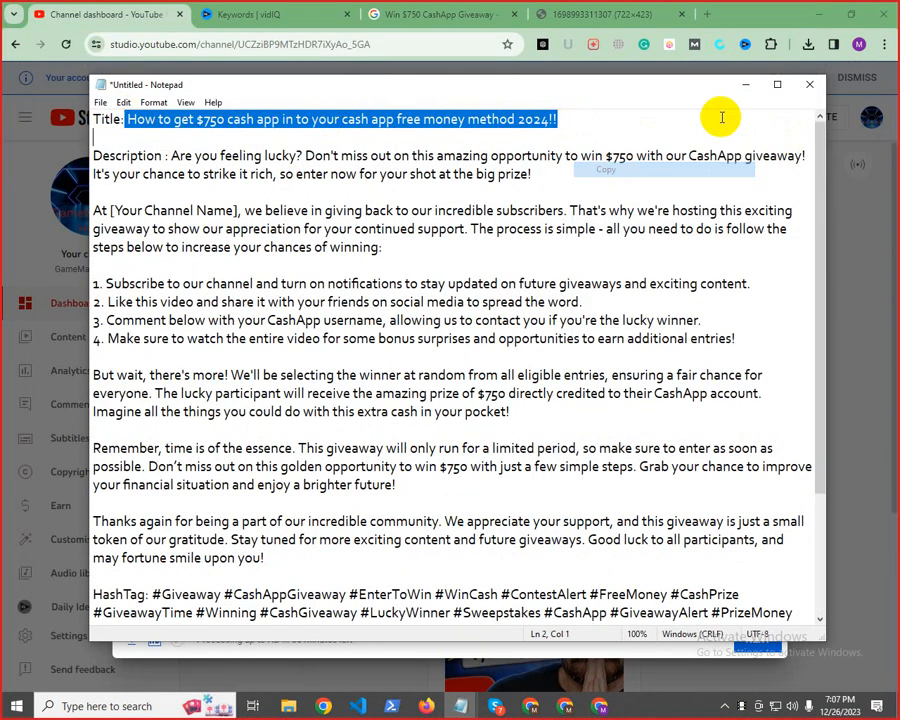
left_click(745, 85)
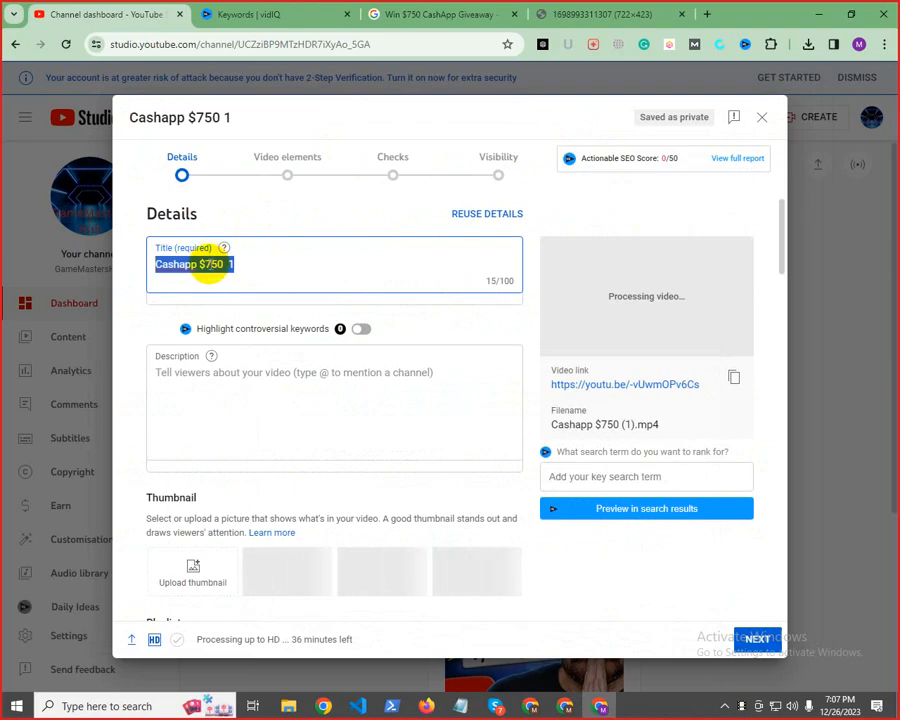
key("ctrl+v")
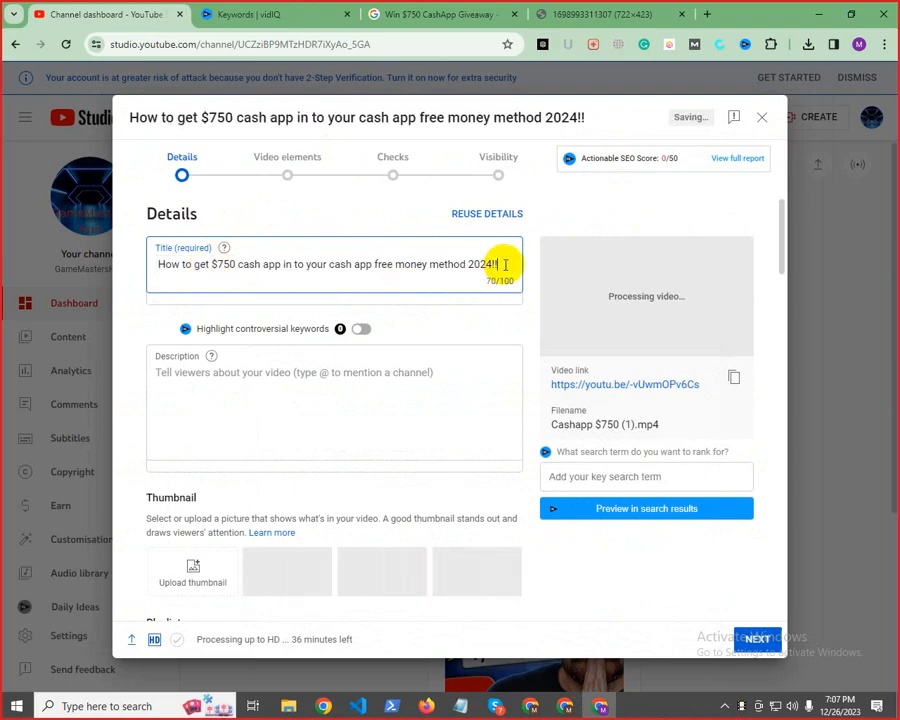
left_click_drag(504, 262, 27, 245)
left_click(272, 264)
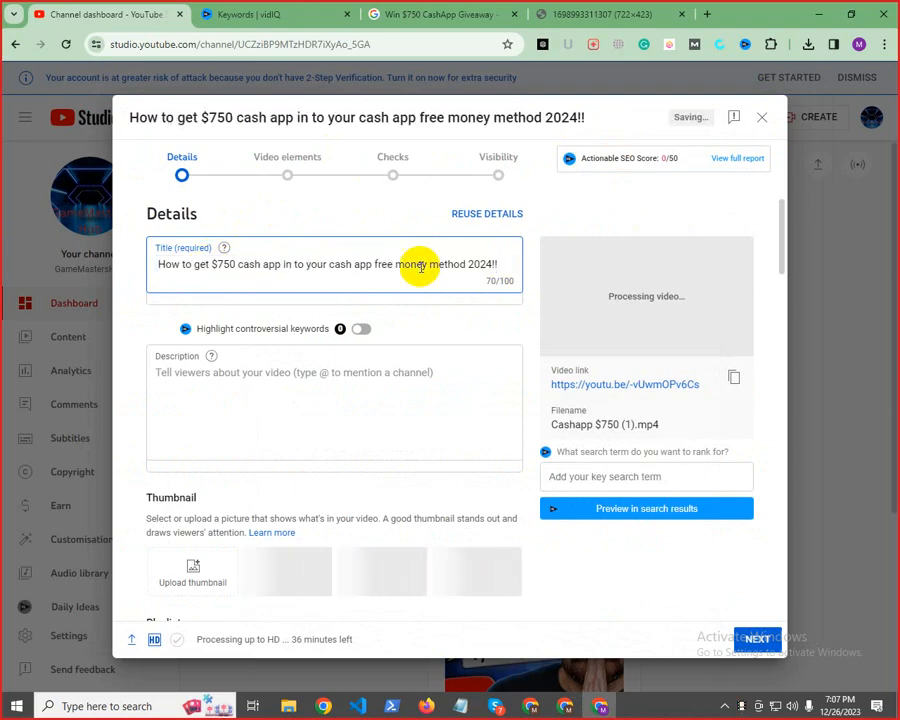
Switch to the Downloads folder in File Explorer, maximise it, and open the properties of "Cashapp $750 (1).mp4"
left_click_drag(502, 262, 167, 291)
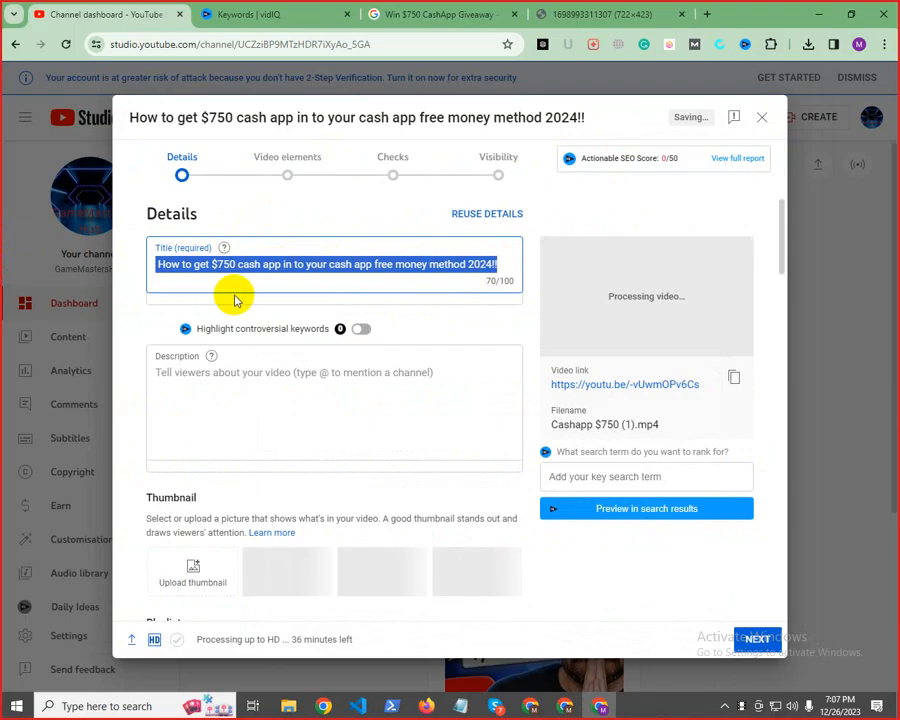
left_click(288, 707)
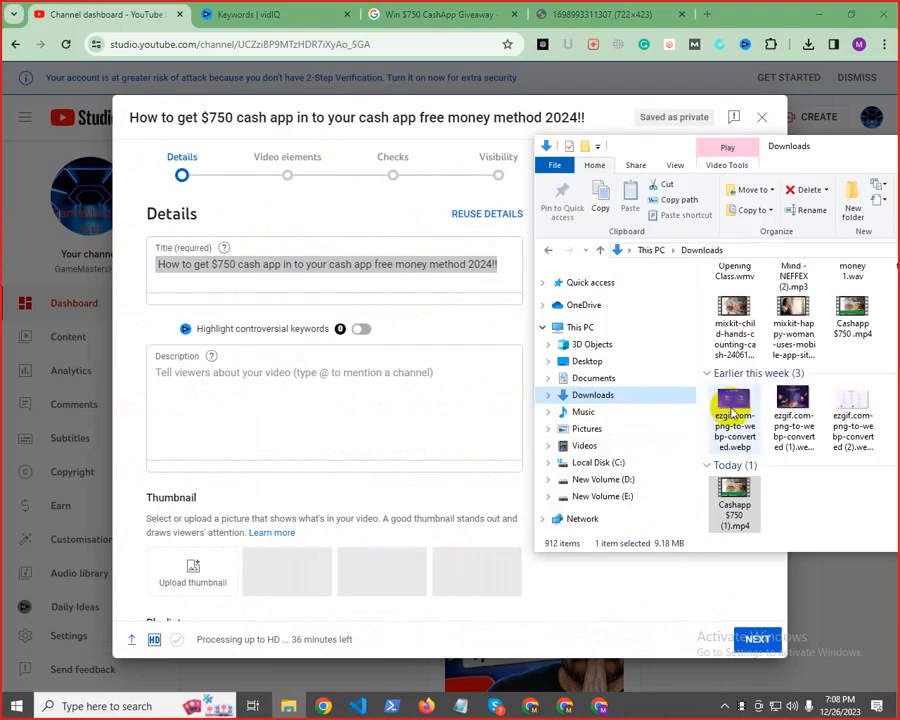
left_click_drag(822, 150, 560, 143)
left_click(767, 131)
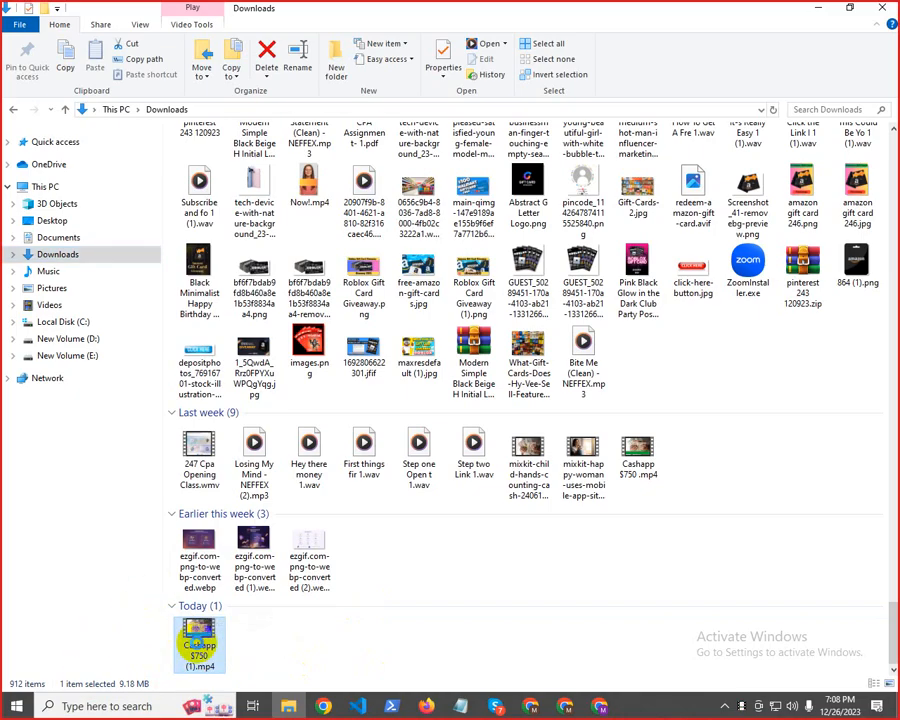
right_click(198, 648)
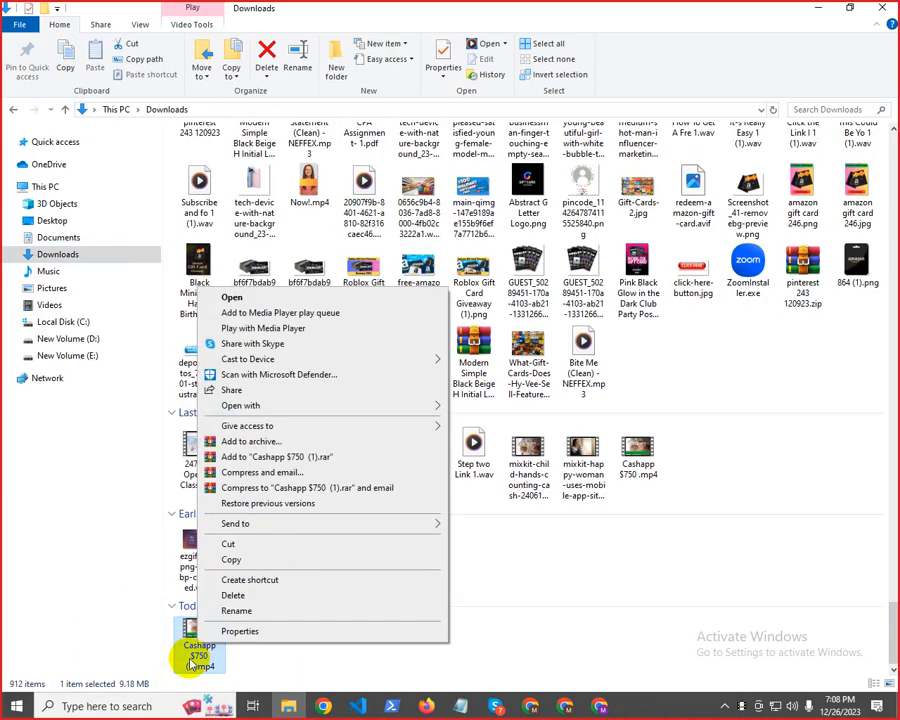
left_click(263, 632)
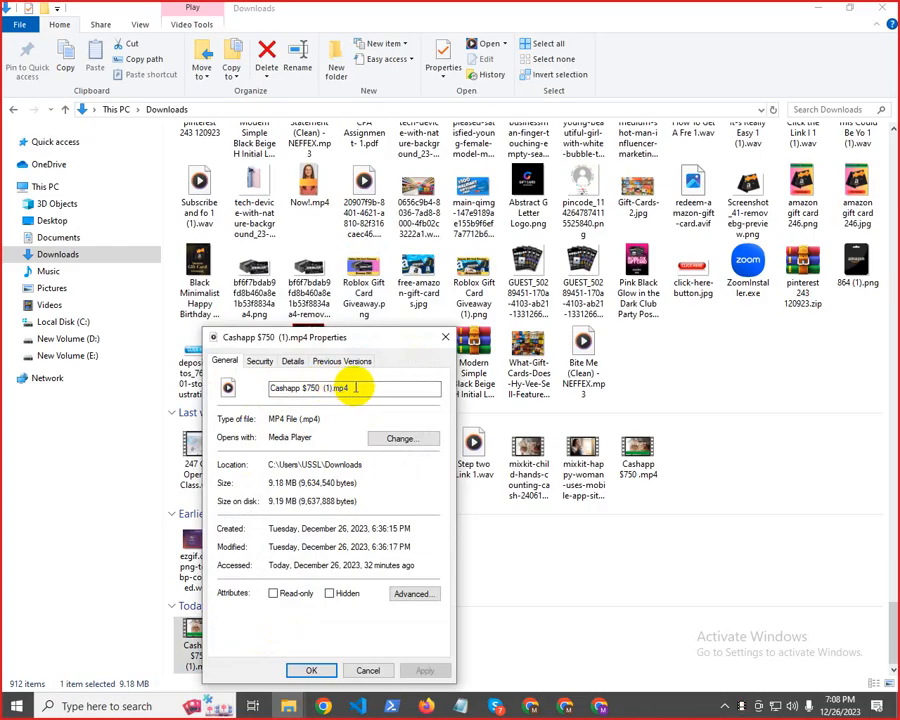
Rename the video file to "How to get $750 cash app in to your cash app free money method 2024", using the title from the Notepad notes
left_click(460, 706)
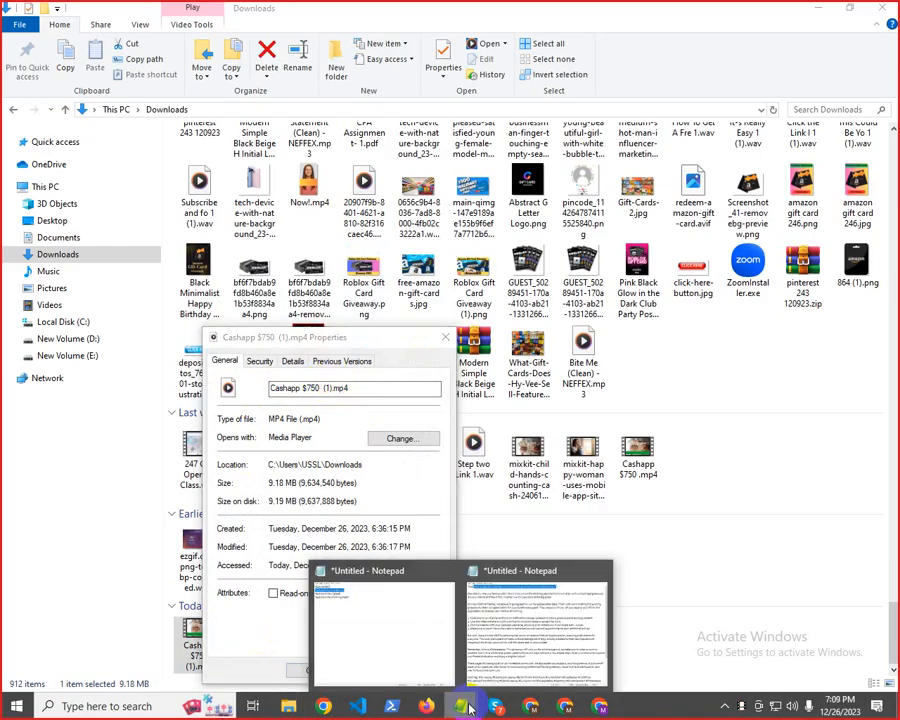
left_click(500, 643)
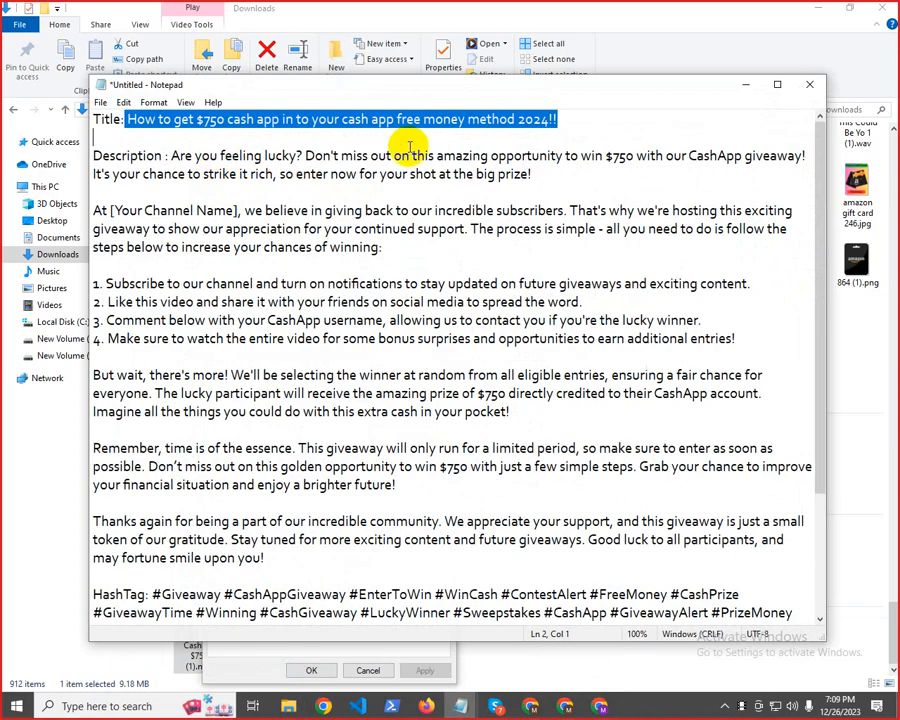
left_click(521, 137)
left_click_drag(128, 119, 552, 122)
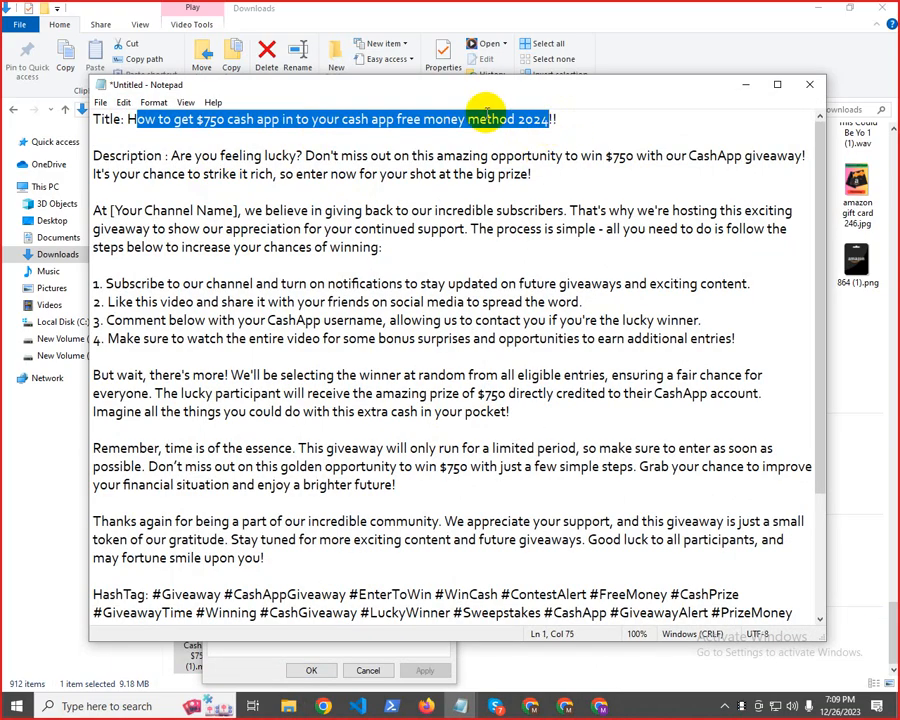
right_click(508, 119)
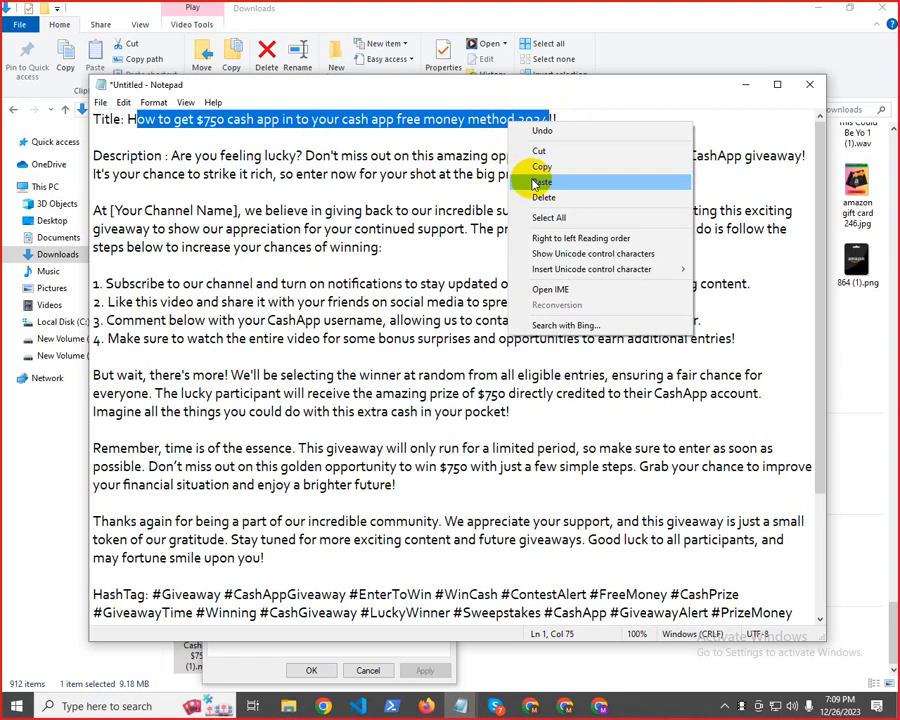
left_click(536, 114)
left_click(744, 85)
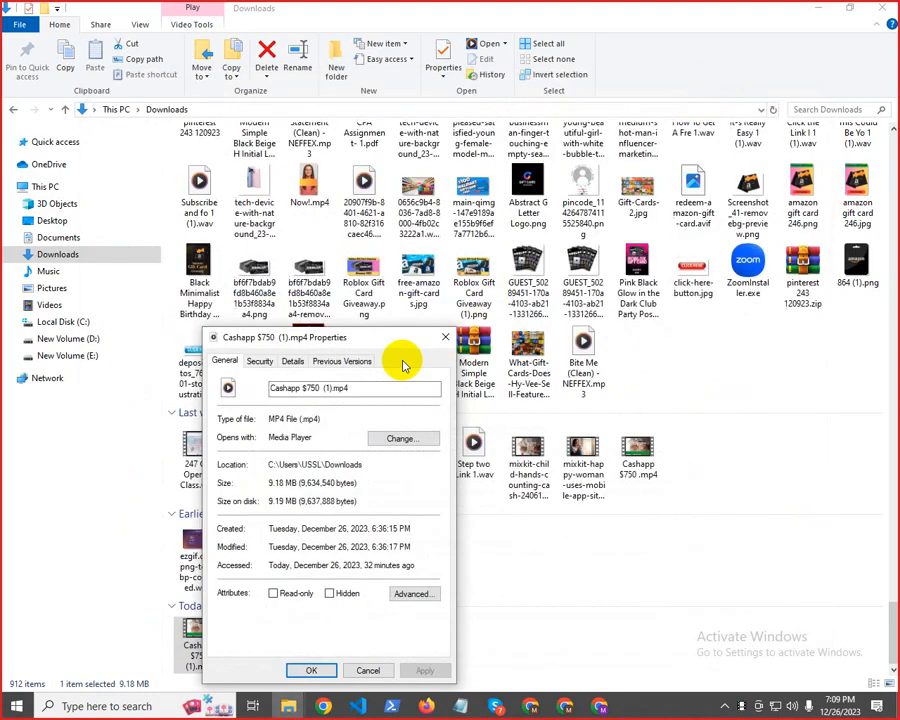
left_click(326, 389)
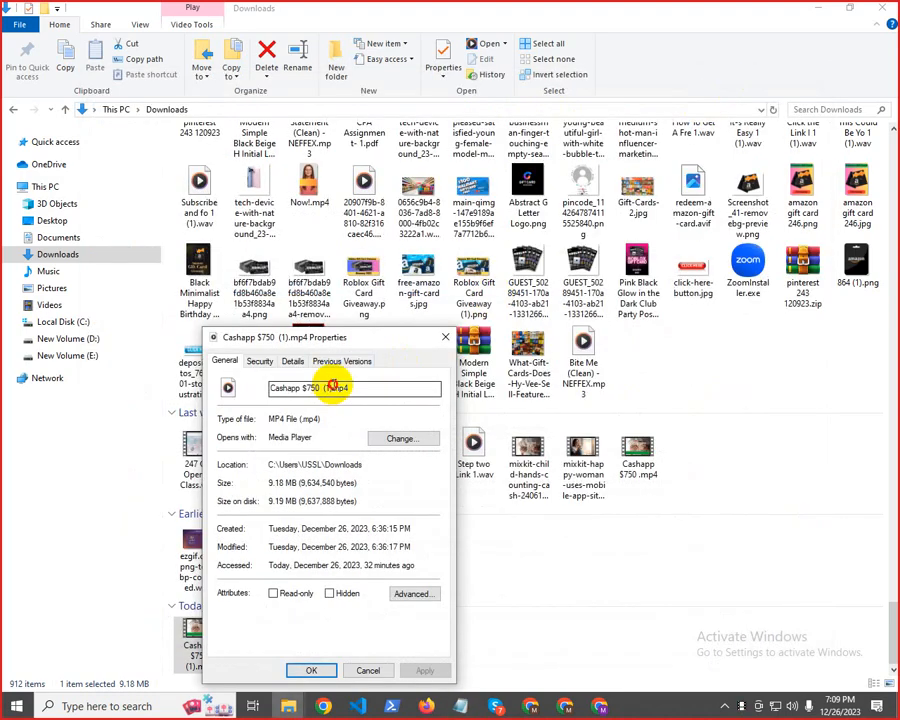
mouse_move(333, 387)
left_mouse_down()
mouse_move(266, 388)
mouse_move(324, 390)
left_mouse_up()
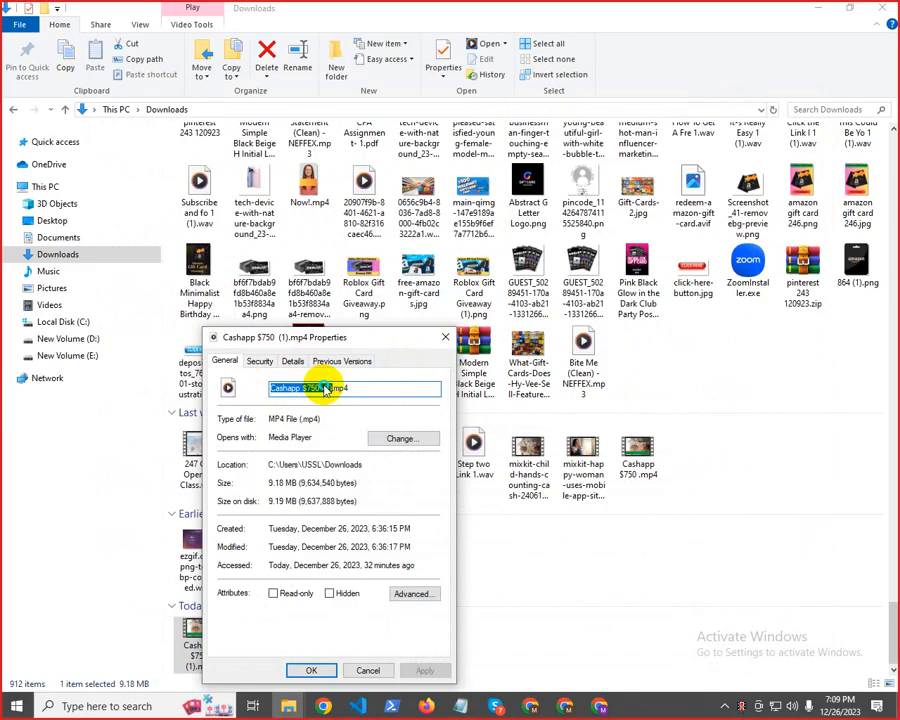
key("ctrl+v")
mouse_move(304, 388)
left_mouse_down()
mouse_move(291, 579)
mouse_move(384, 494)
mouse_move(364, 394)
mouse_move(211, 368)
mouse_move(306, 377)
mouse_move(236, 387)
mouse_move(290, 387)
left_mouse_up()
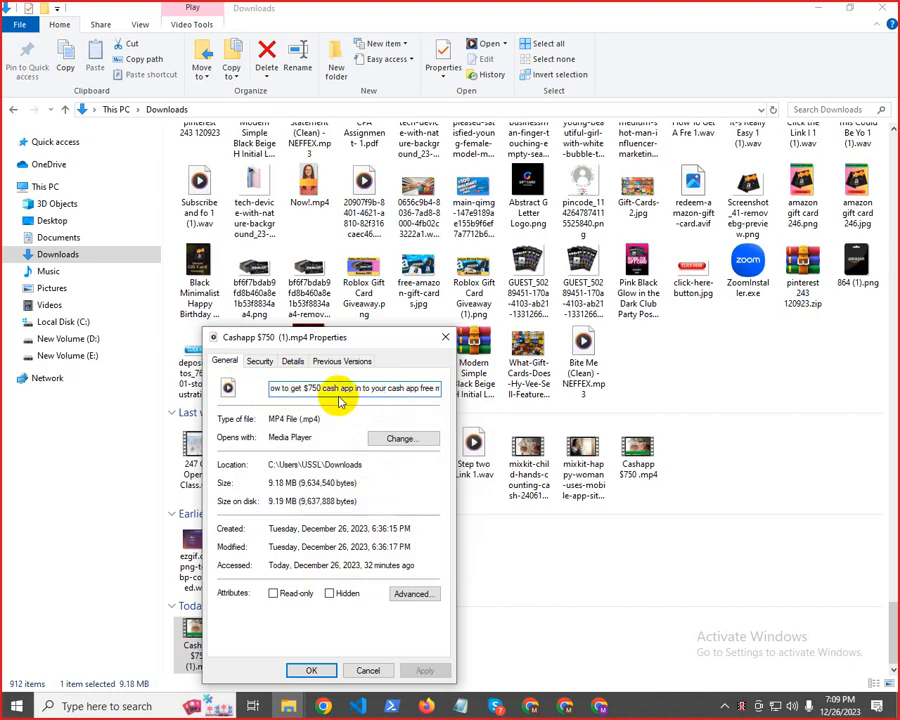
type("H")
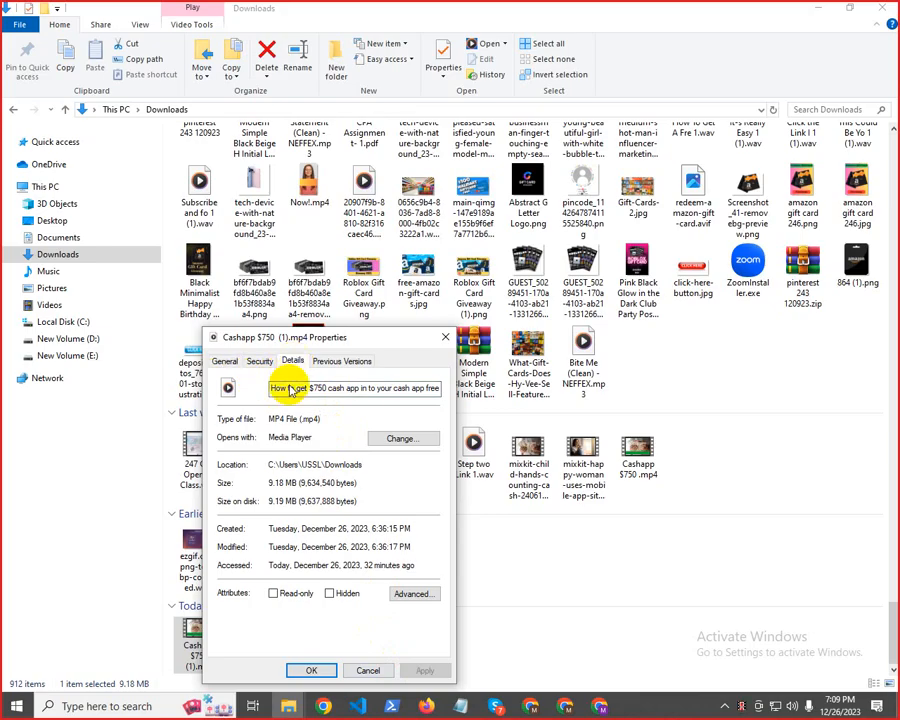
Fill the video file's Title property with the copied "ow to get $750 cash app in to your cash app free money method 2024" and rate it five stars
left_click(293, 361)
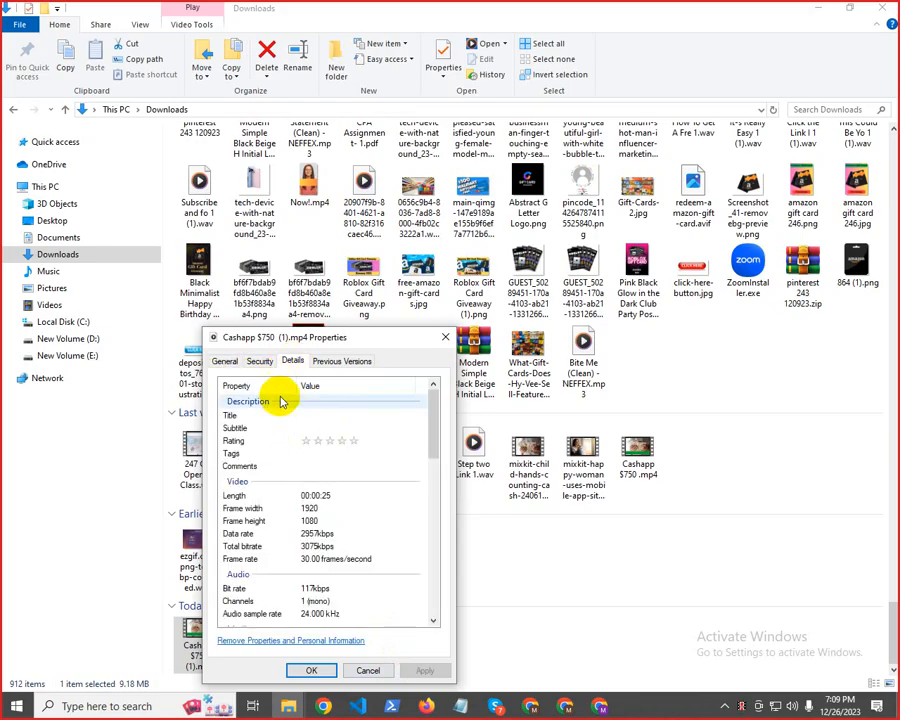
left_click(307, 417)
left_click(310, 414)
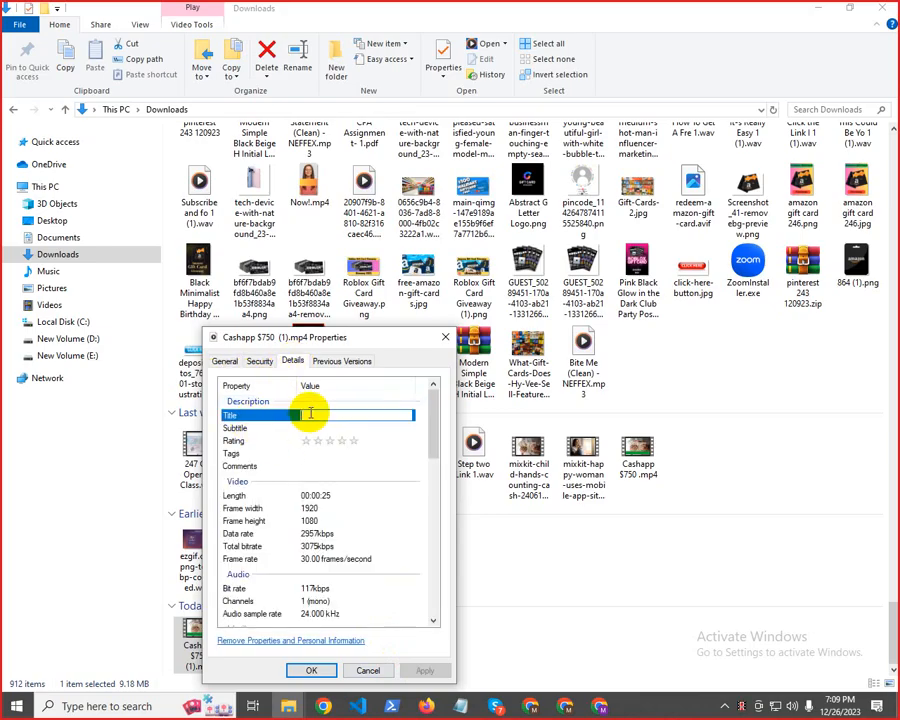
key("ctrl+v")
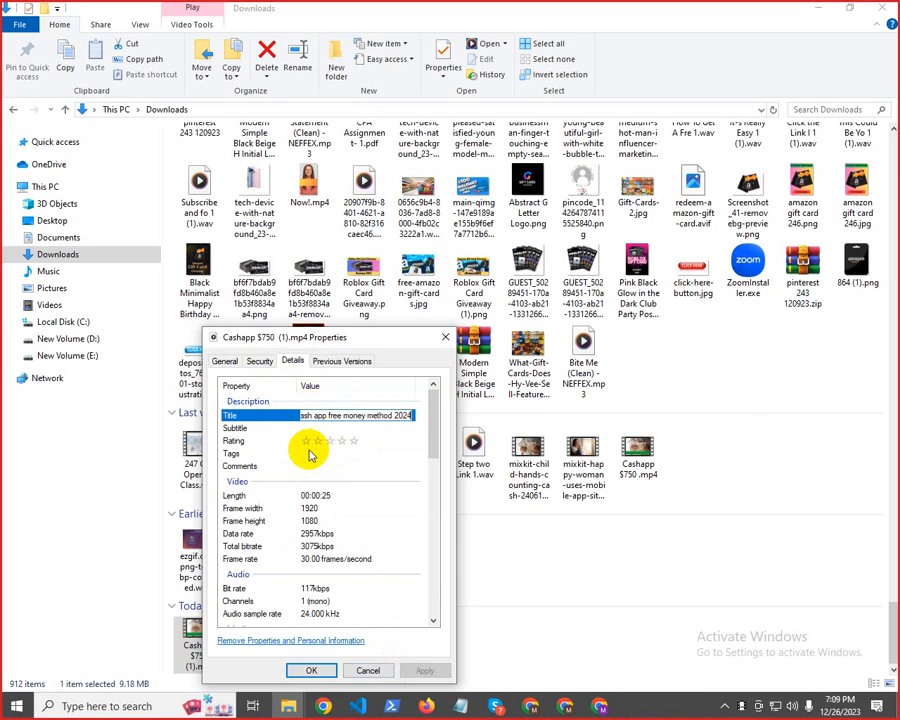
left_click(235, 428)
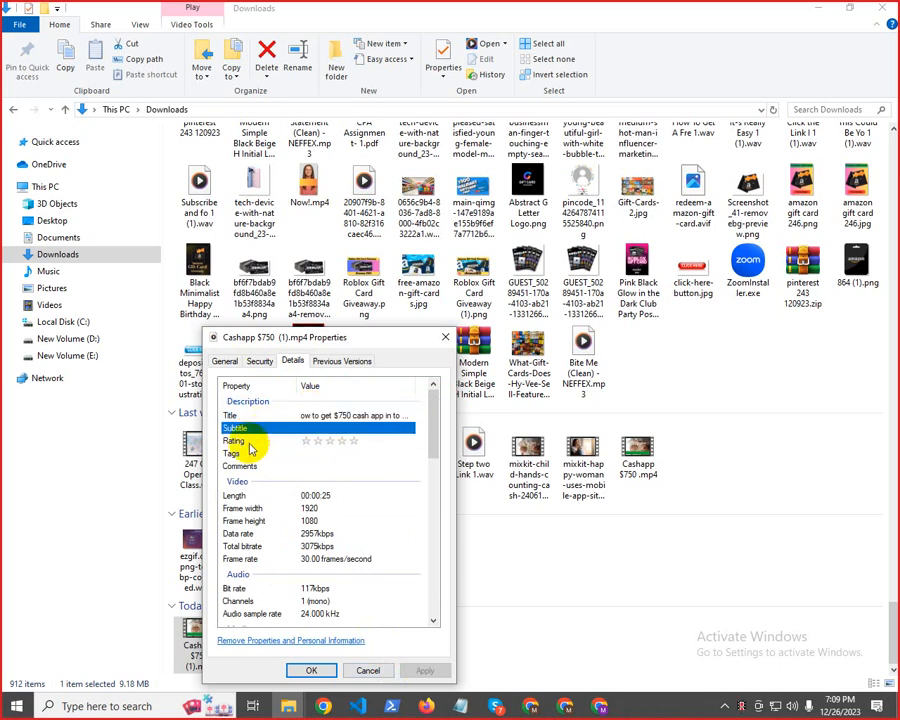
left_click(234, 441)
left_click(356, 441)
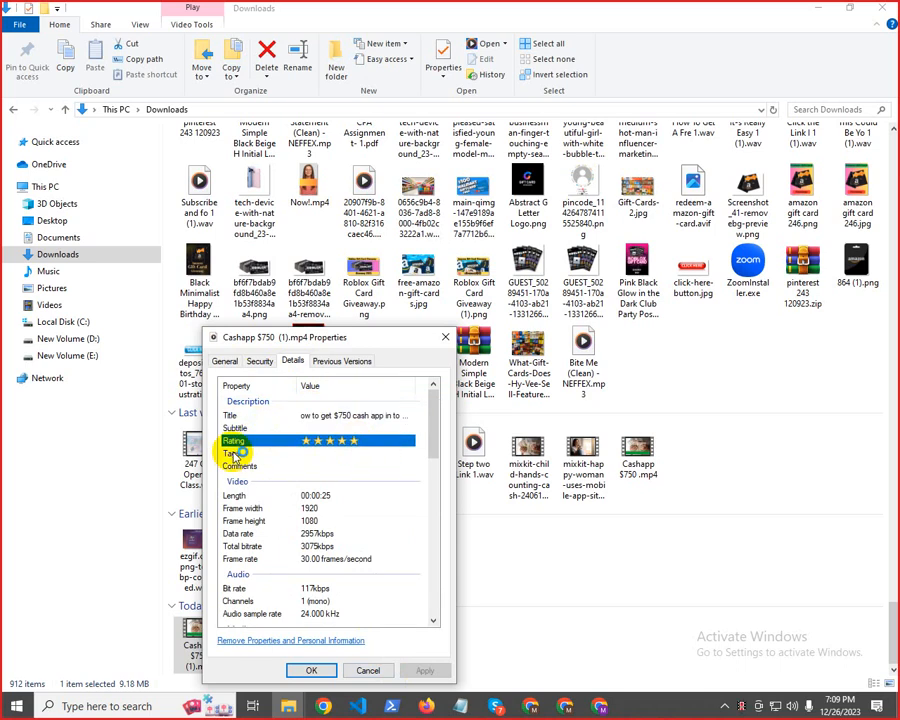
Copy the full keyword list from the Notepad notes into the video file's Tags property
mouse_move(472, 708)
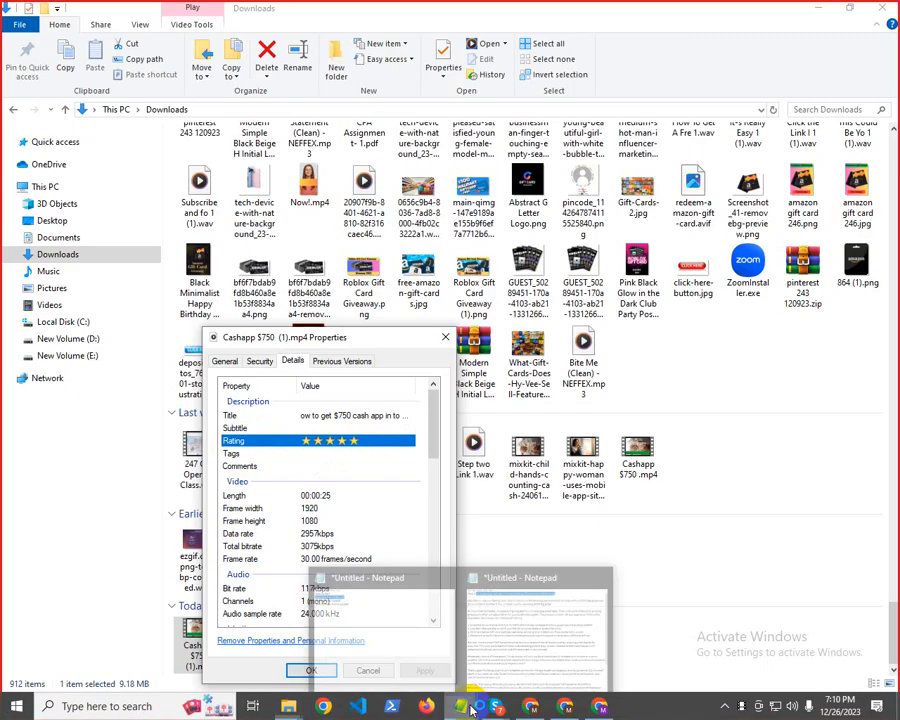
left_click(474, 614)
scroll(155, 505, "down", 3)
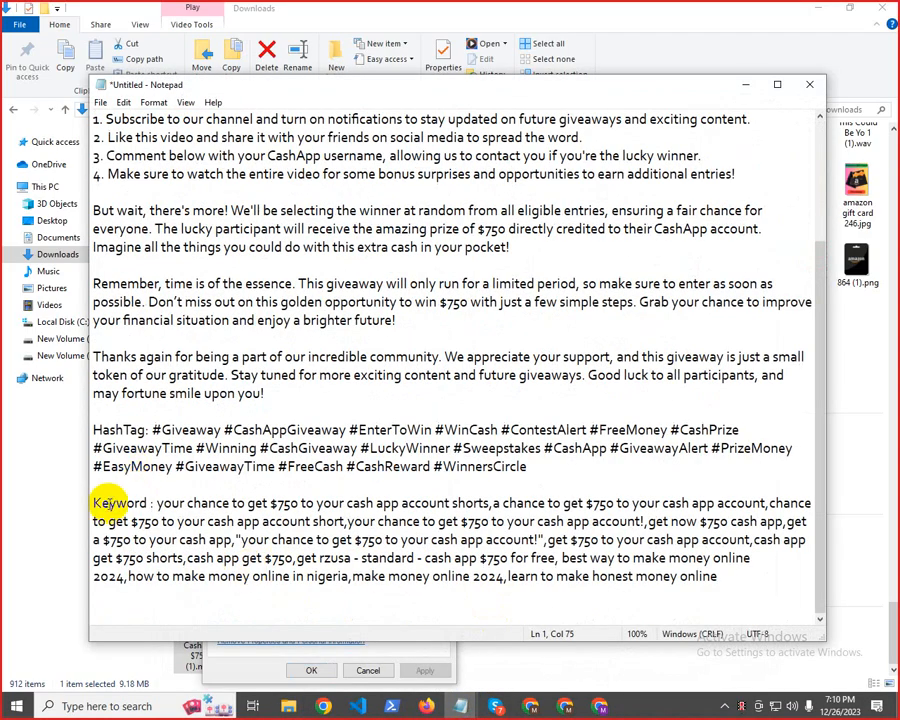
left_click_drag(155, 505, 691, 577)
right_click(622, 550)
left_click(659, 381)
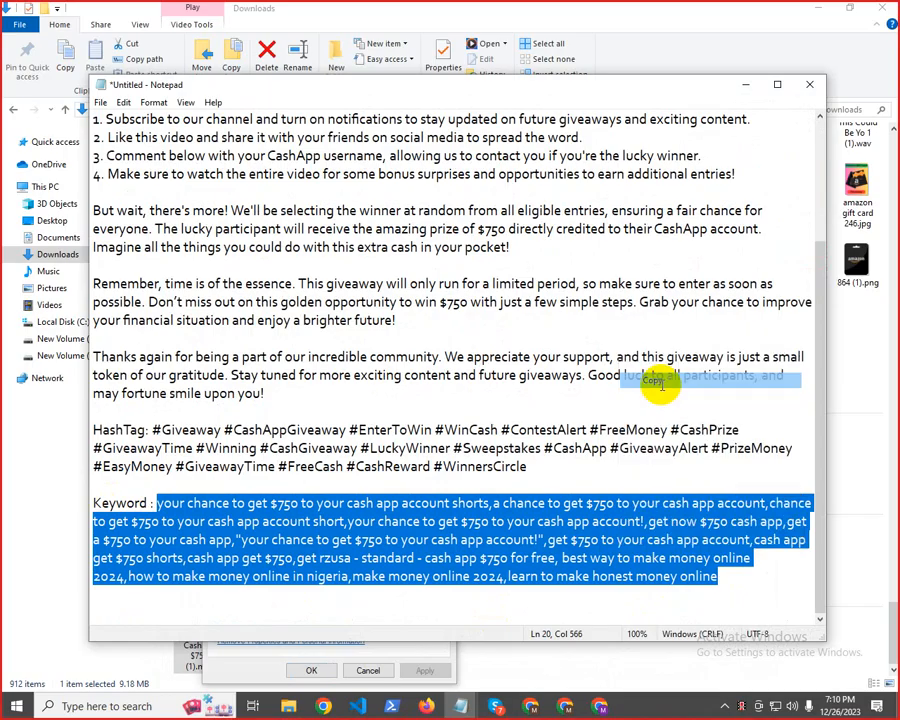
left_click(746, 84)
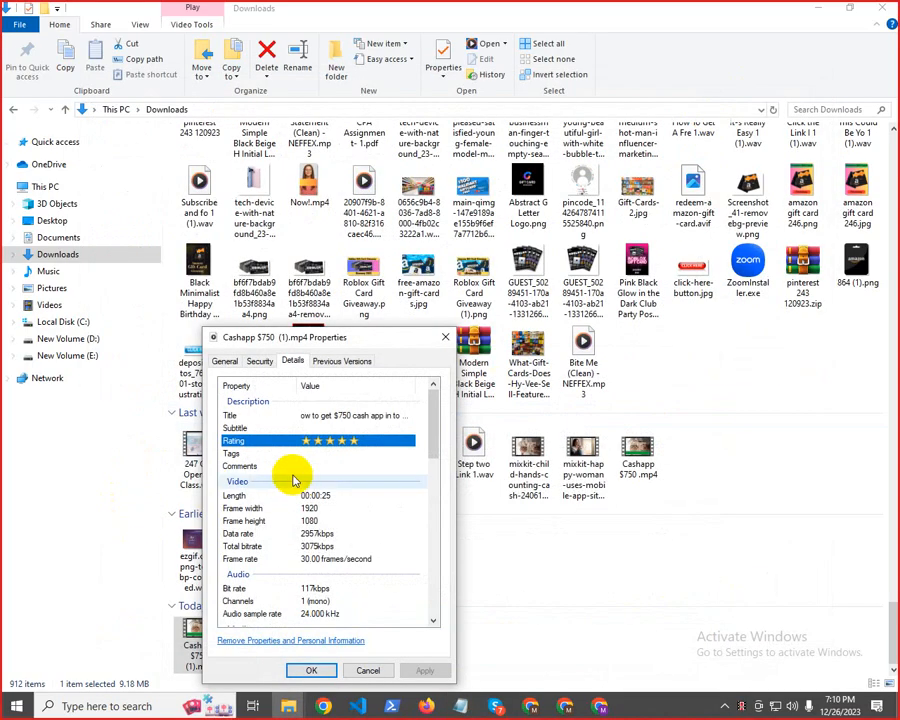
left_click(305, 453)
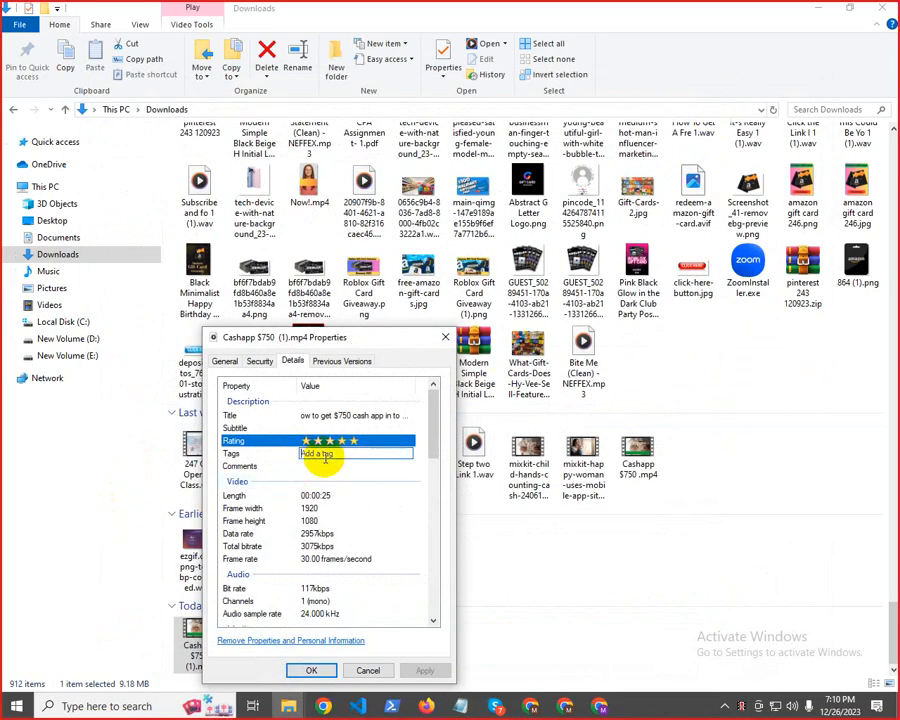
key("ctrl+v")
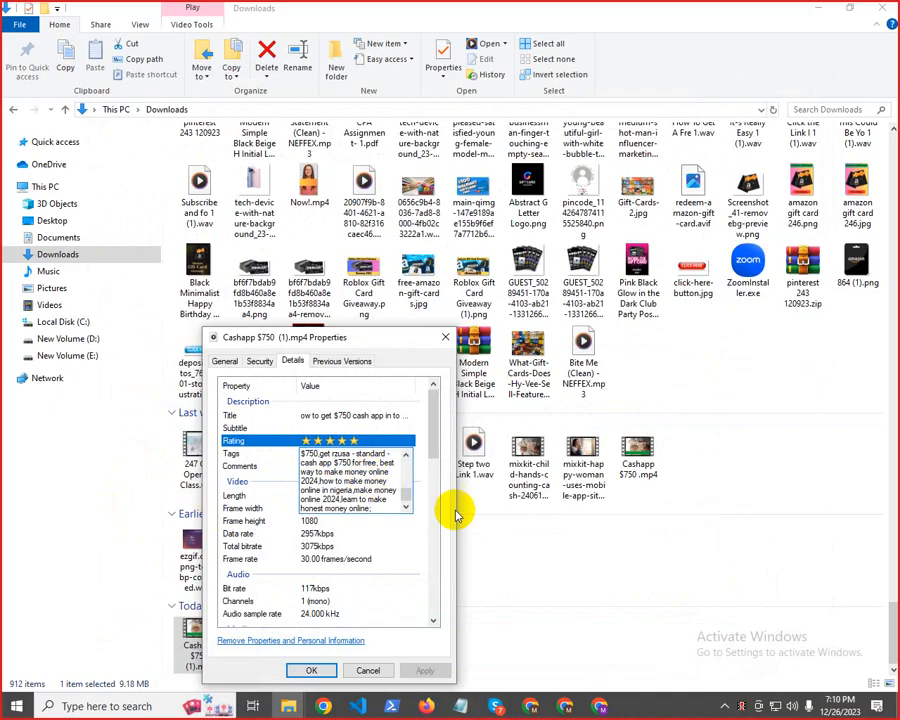
left_click(417, 445)
Look over the video file's remaining detail properties and save the new file name and details
scroll(390, 485, "down", 5)
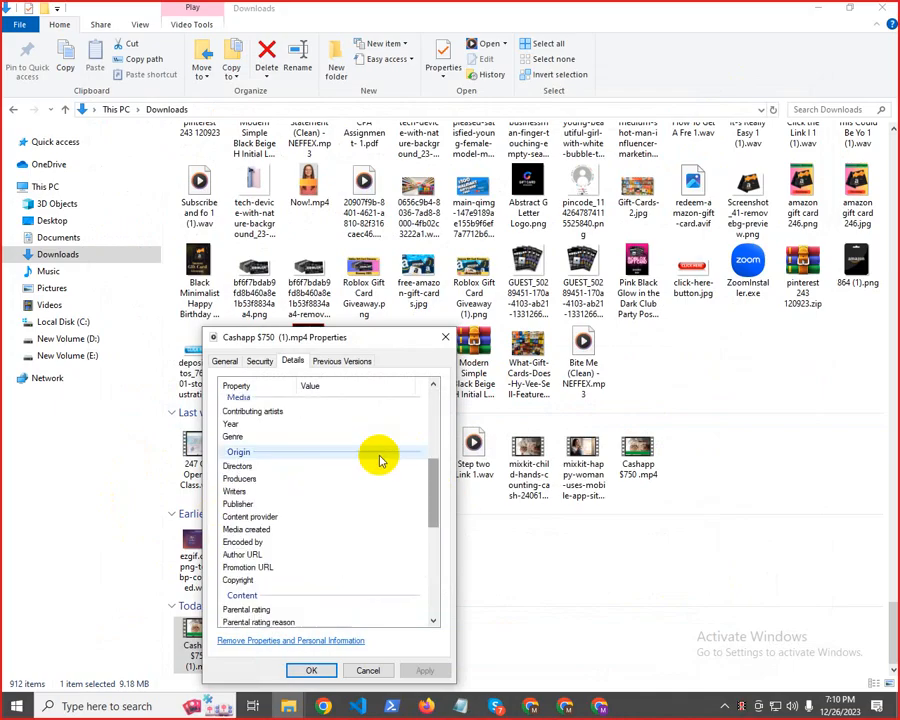
scroll(370, 480, "up", 5)
left_click(310, 456)
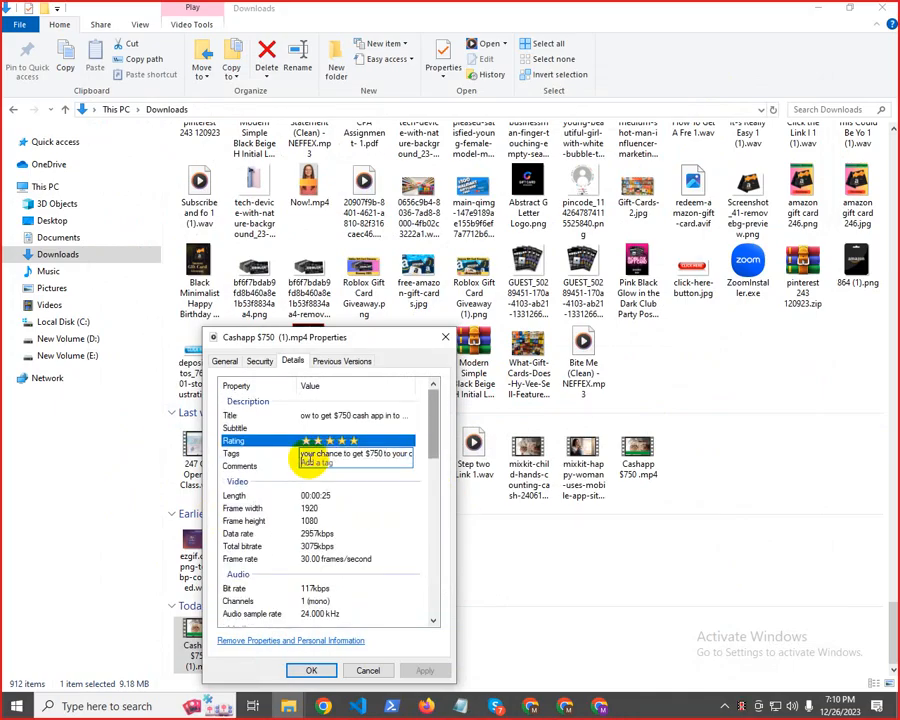
left_click(262, 468)
scroll(312, 500, "down", 3)
left_click(315, 525)
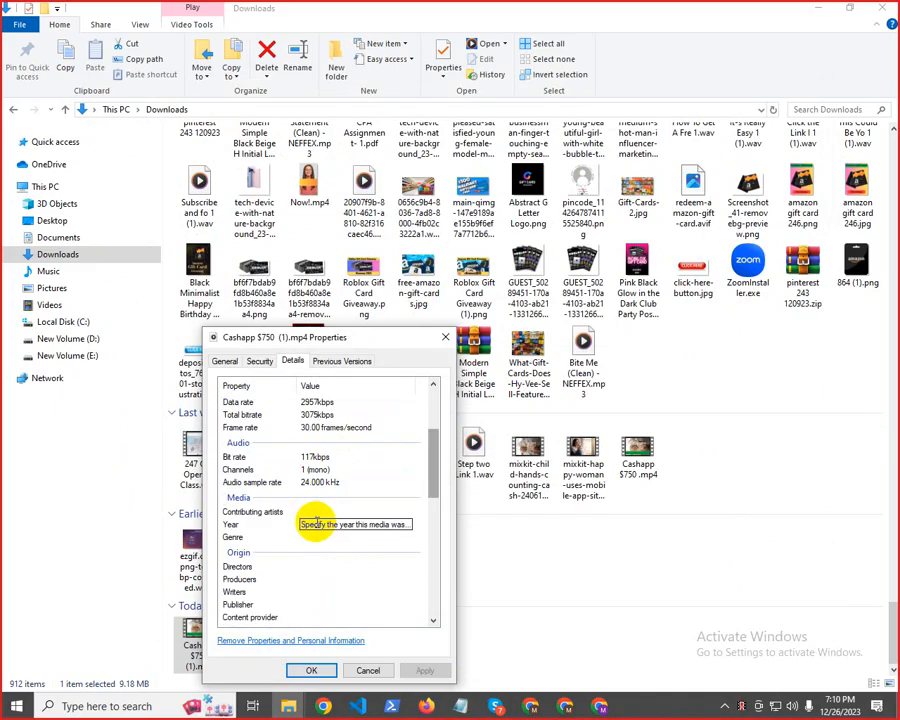
scroll(314, 543, "down", 5)
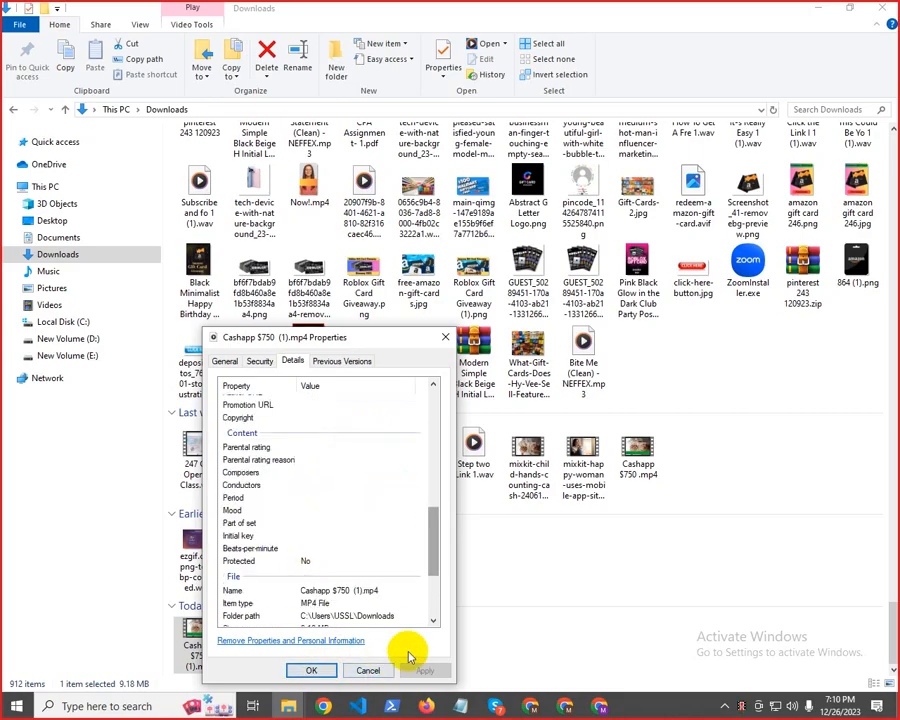
left_click(309, 671)
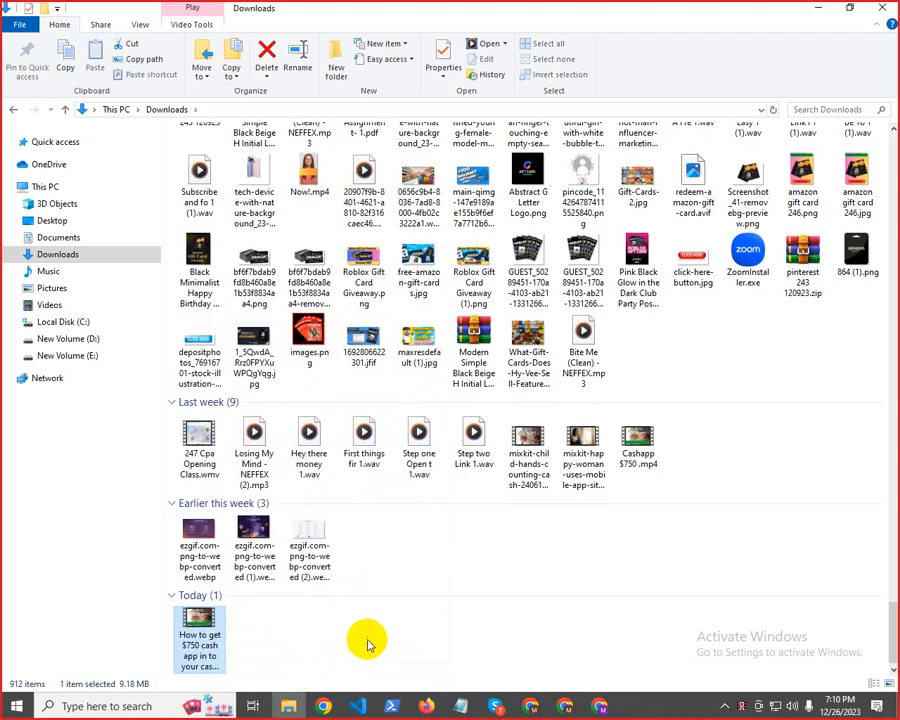
Reopen the renamed video file's properties and review its saved details from the description to the file attributes
right_click(197, 646)
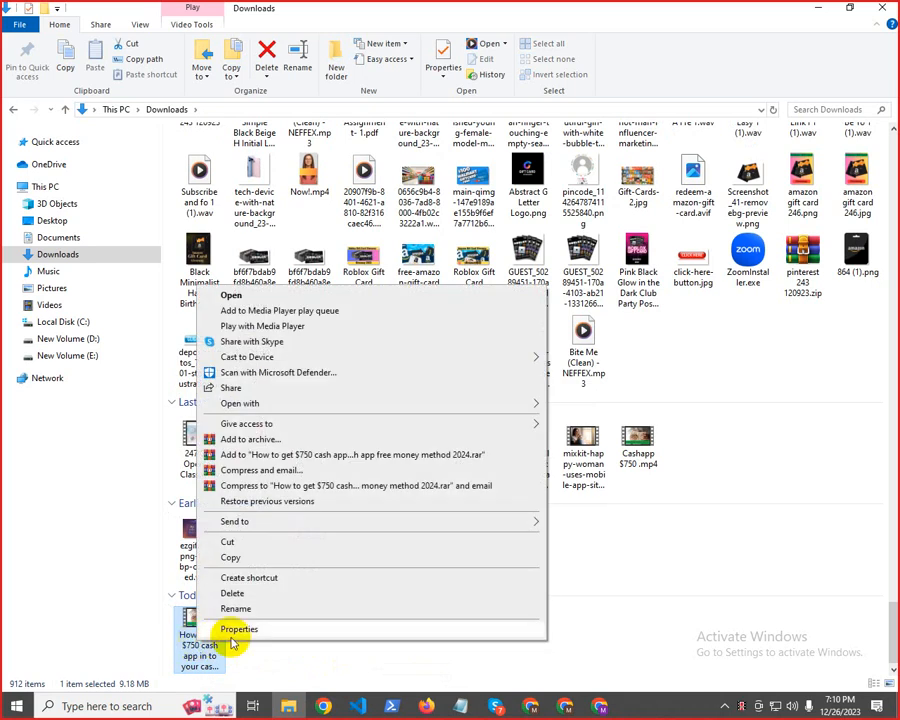
left_click(237, 629)
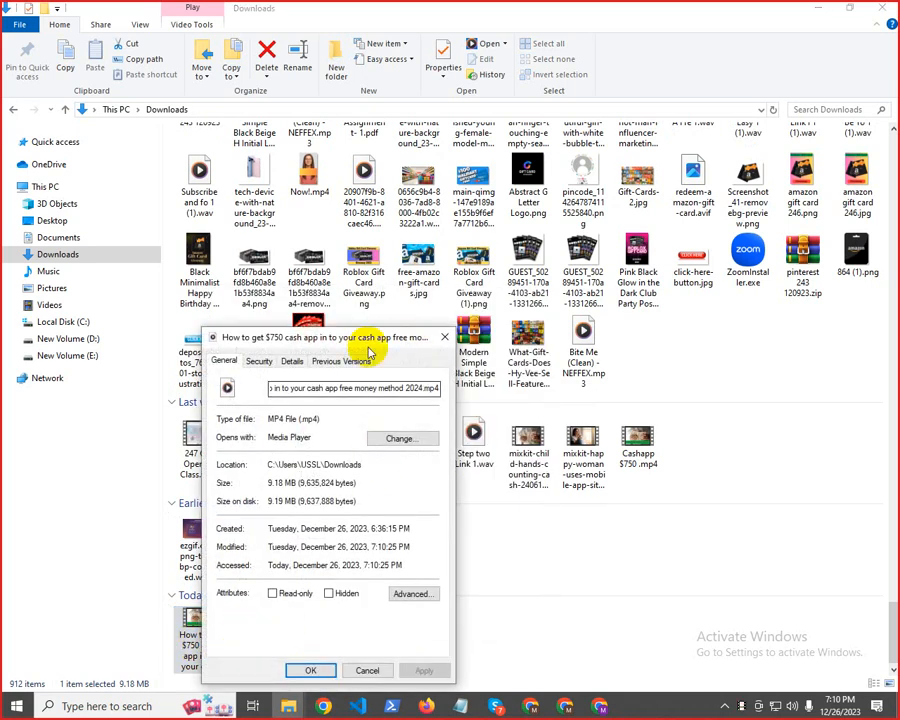
left_click(292, 361)
scroll(358, 496, "down", 5)
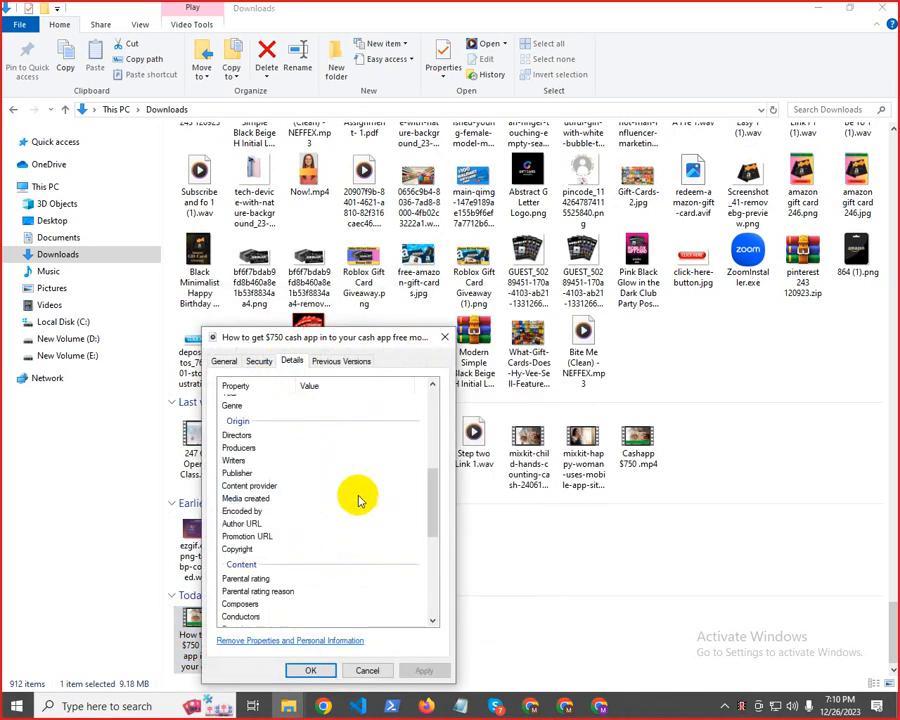
scroll(300, 420, "up", 5)
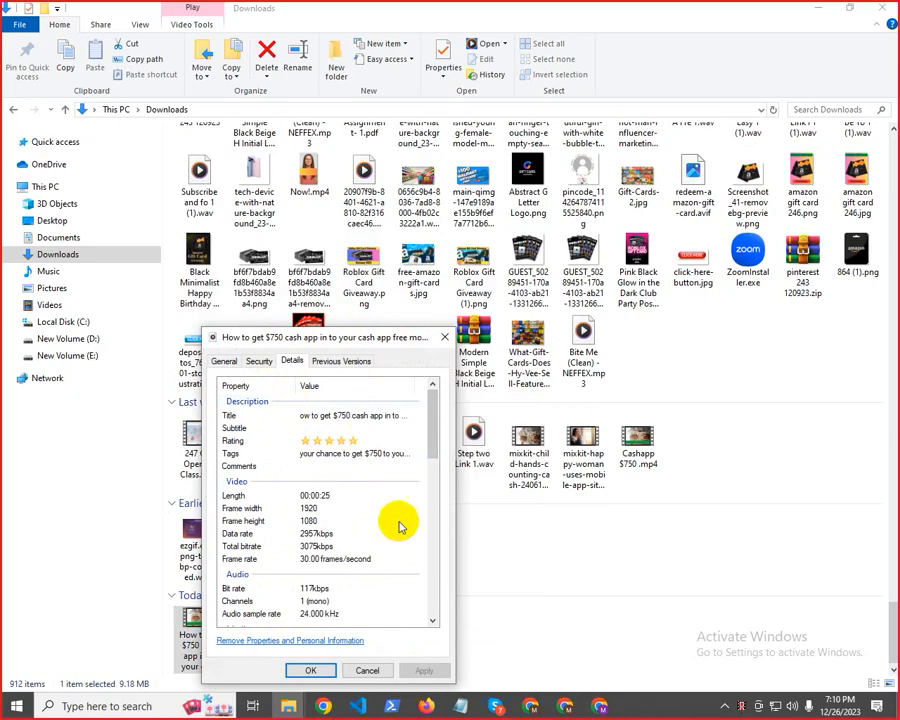
scroll(326, 556, "down", 8)
scroll(332, 574, "down", 4)
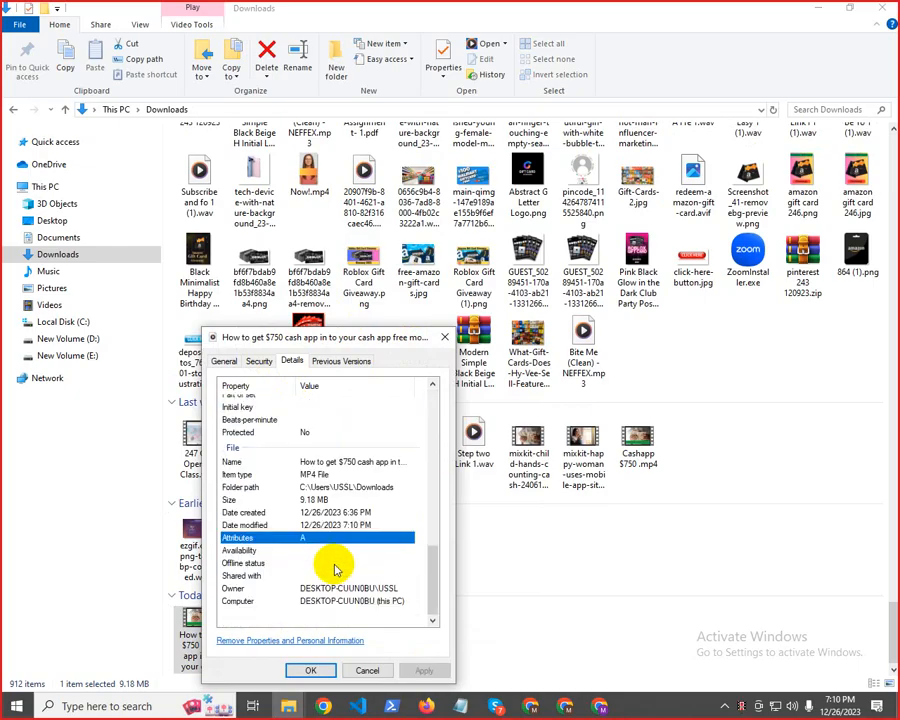
Close the file properties and the earlier upload's draft, and start a new video upload in YouTube Studio
left_click(311, 672)
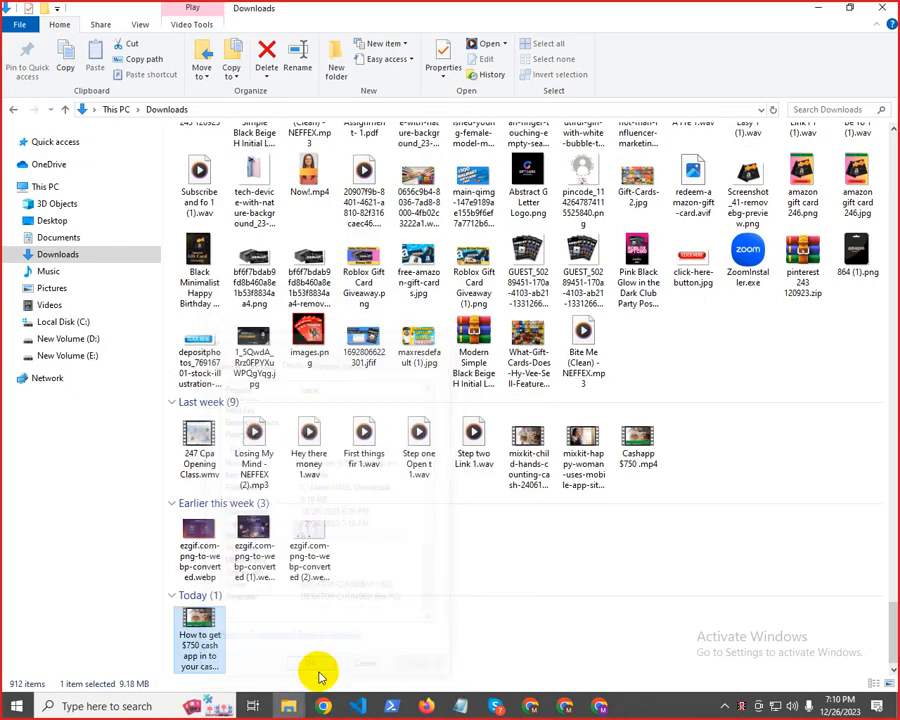
left_click(822, 8)
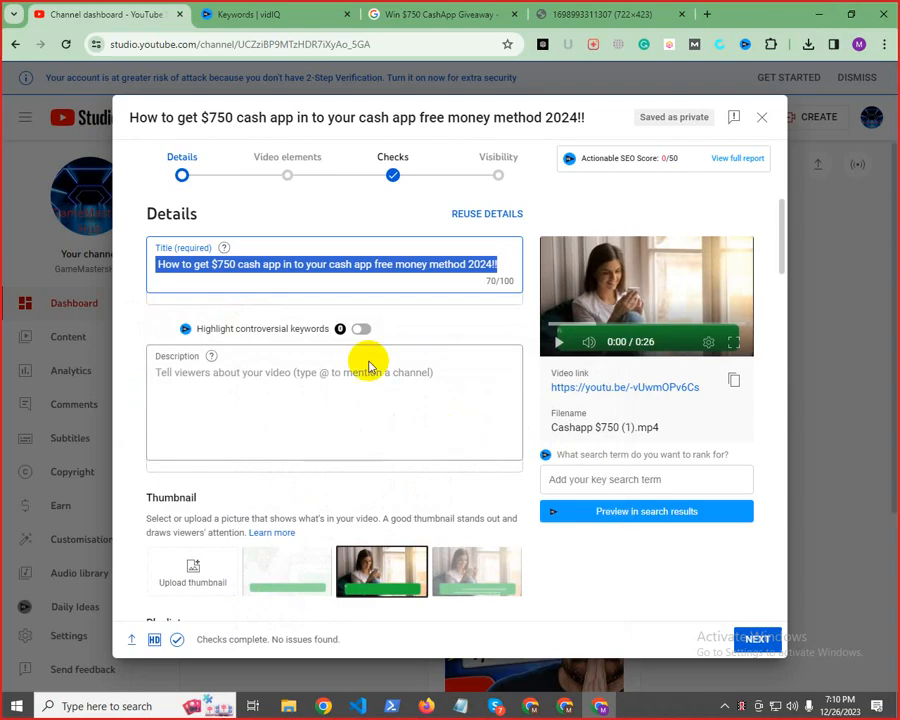
left_click(761, 118)
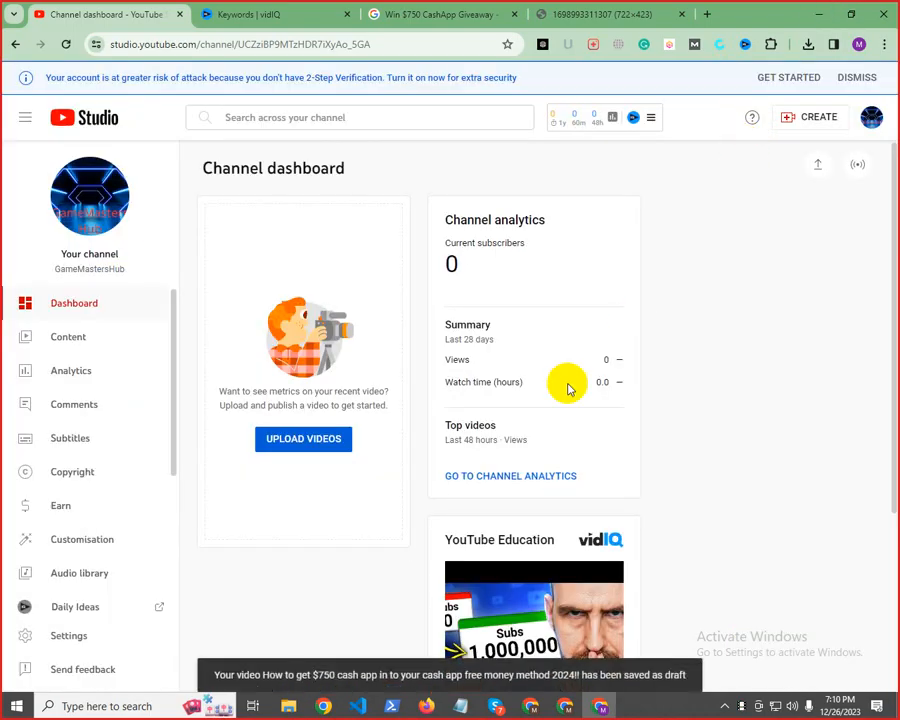
left_click(806, 125)
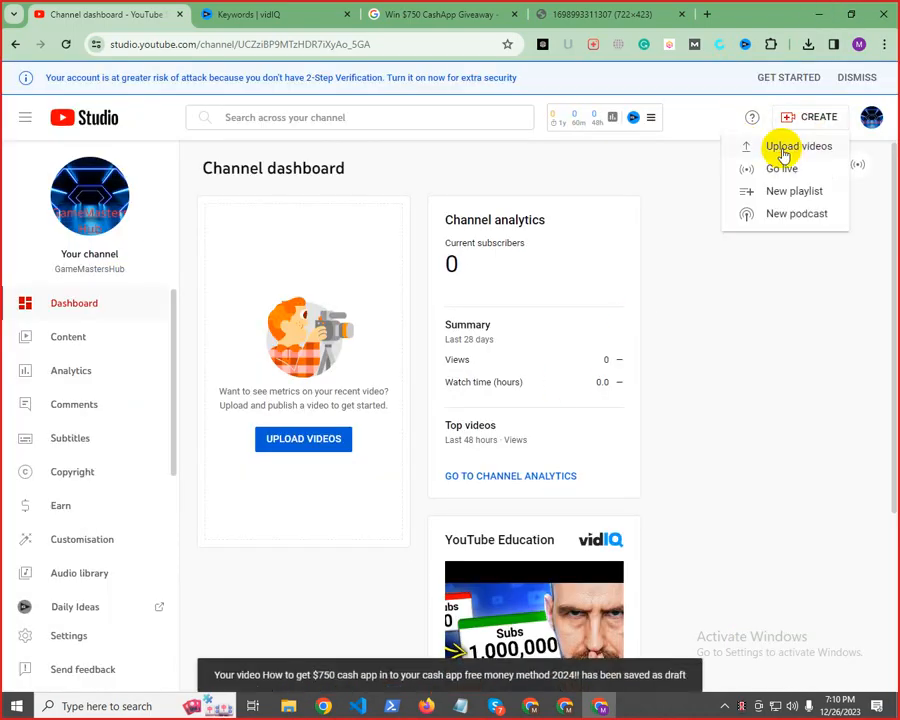
left_click(783, 150)
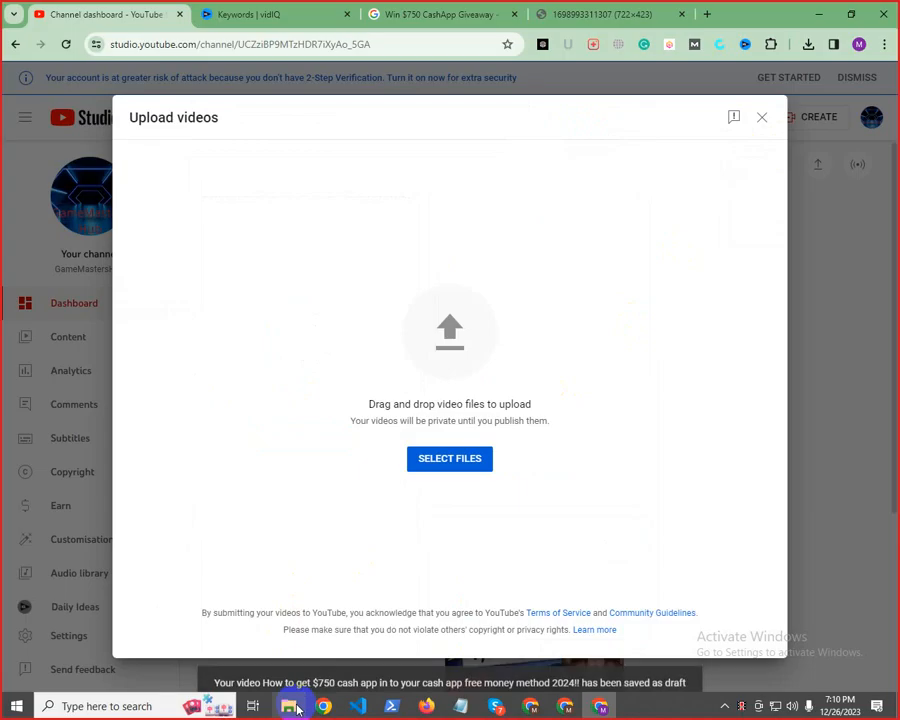
Upload the renamed "How to get $750 cash app" video by dropping it from the Downloads folder into the upload dialog
left_click(290, 706)
left_click(849, 8)
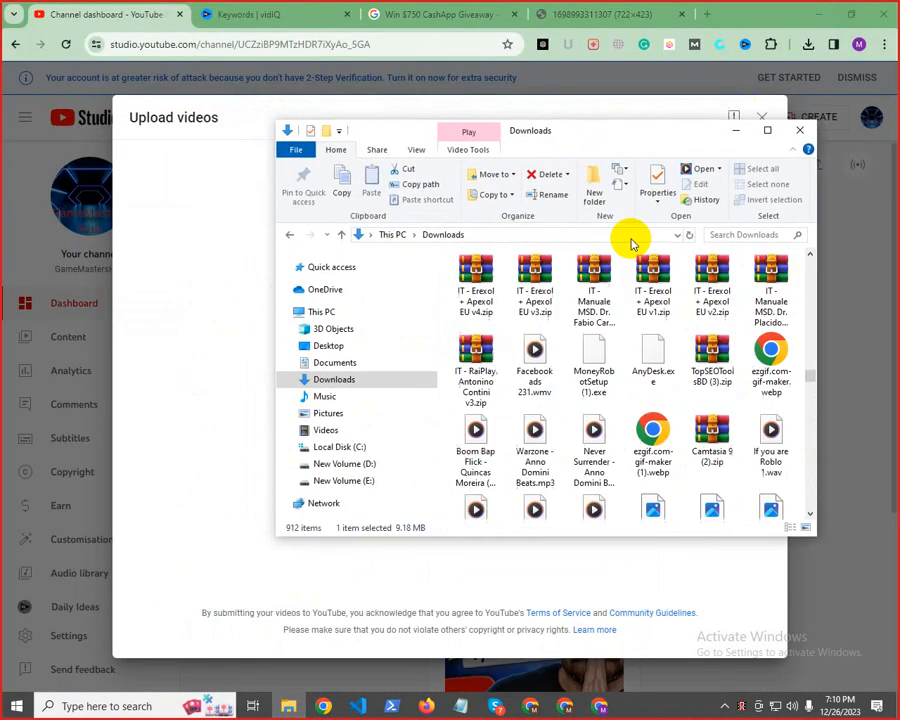
left_click_drag(601, 140, 890, 174)
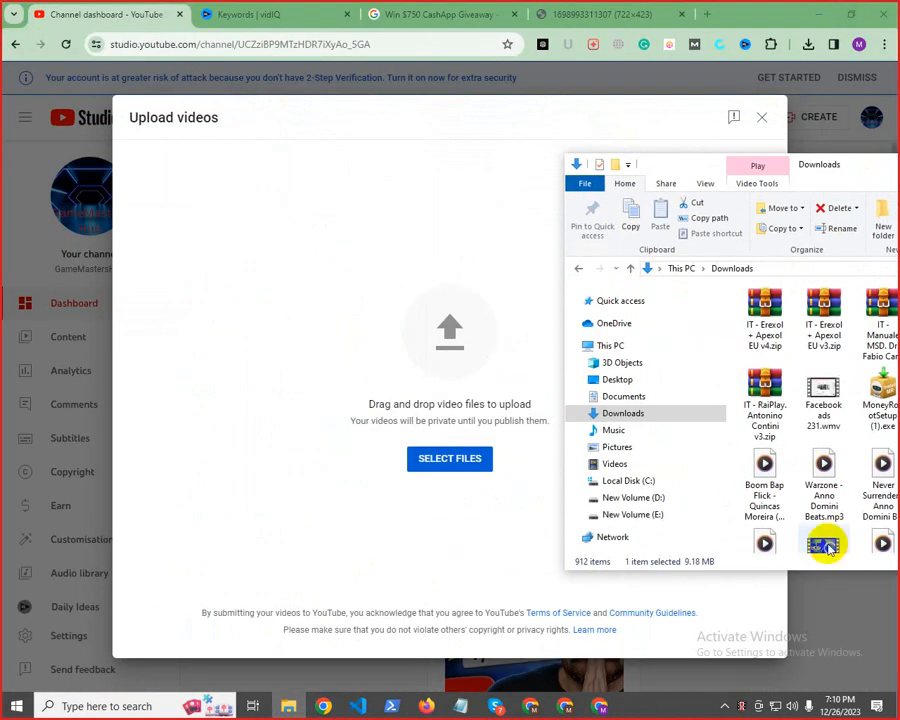
scroll(810, 440, "down", 5)
scroll(810, 478, "down", 12)
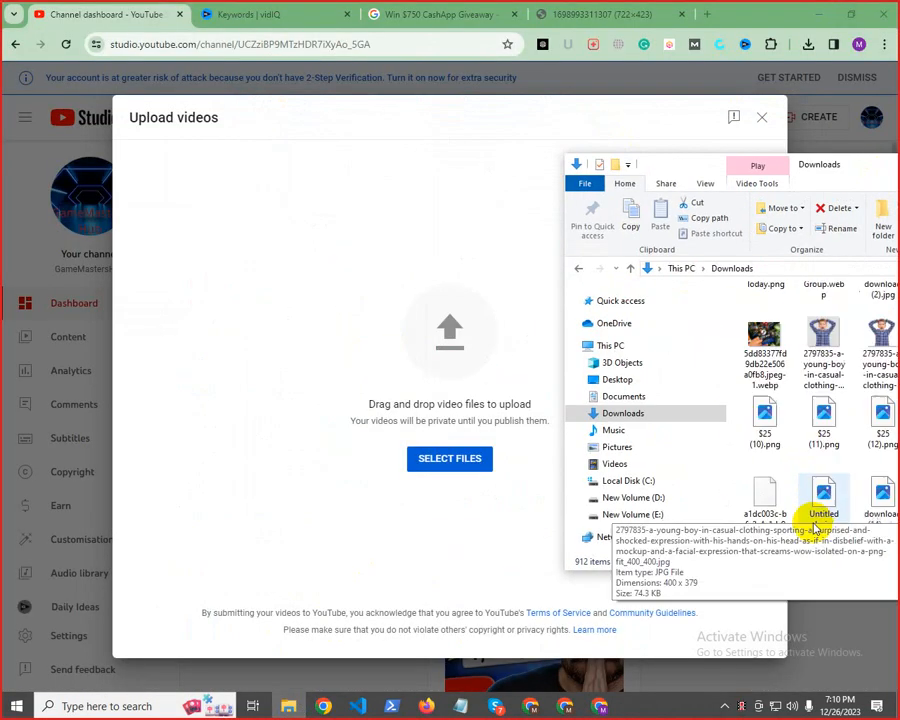
scroll(810, 528, "down", 12)
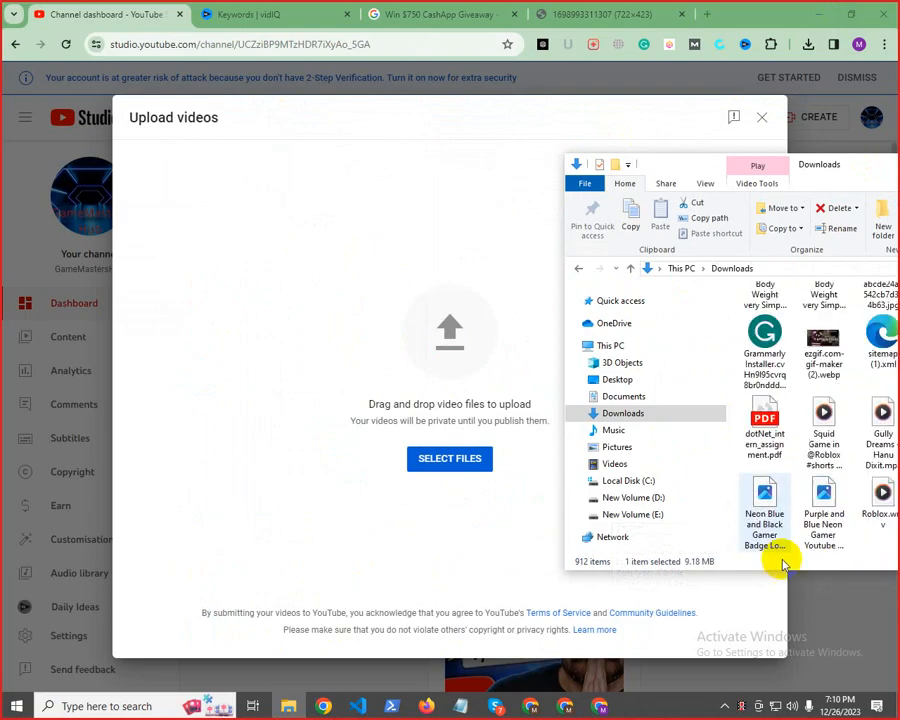
scroll(797, 537, "down", 5)
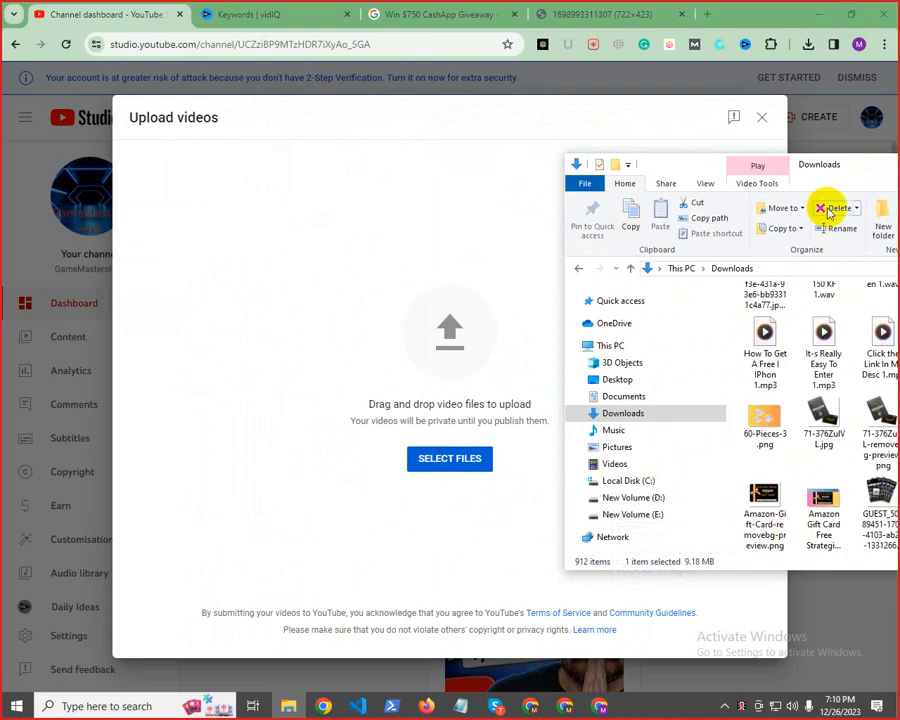
left_click_drag(862, 170, 627, 157)
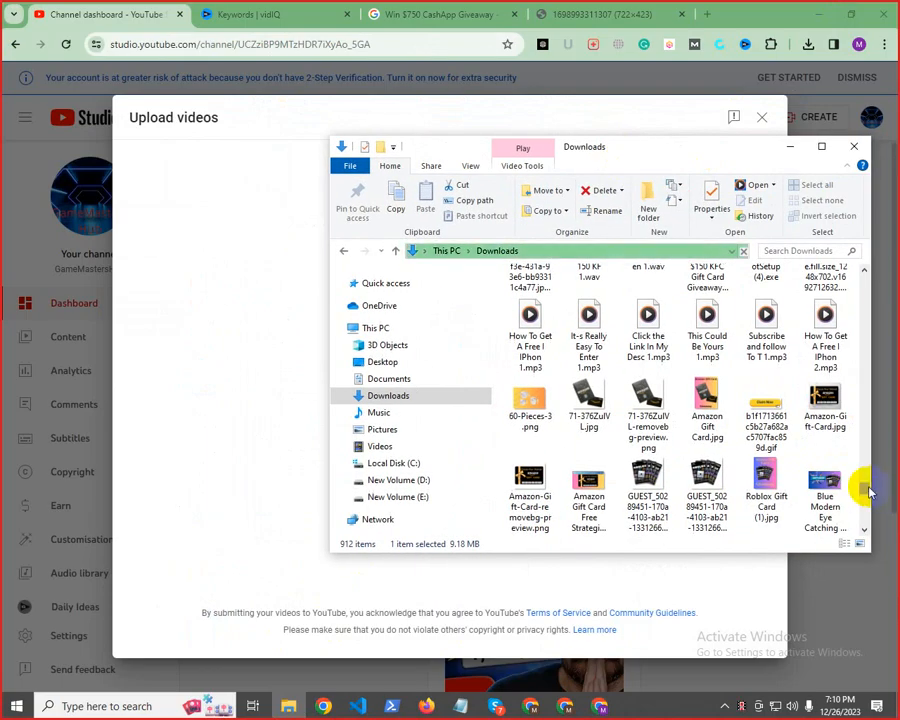
left_click_drag(864, 487, 858, 520)
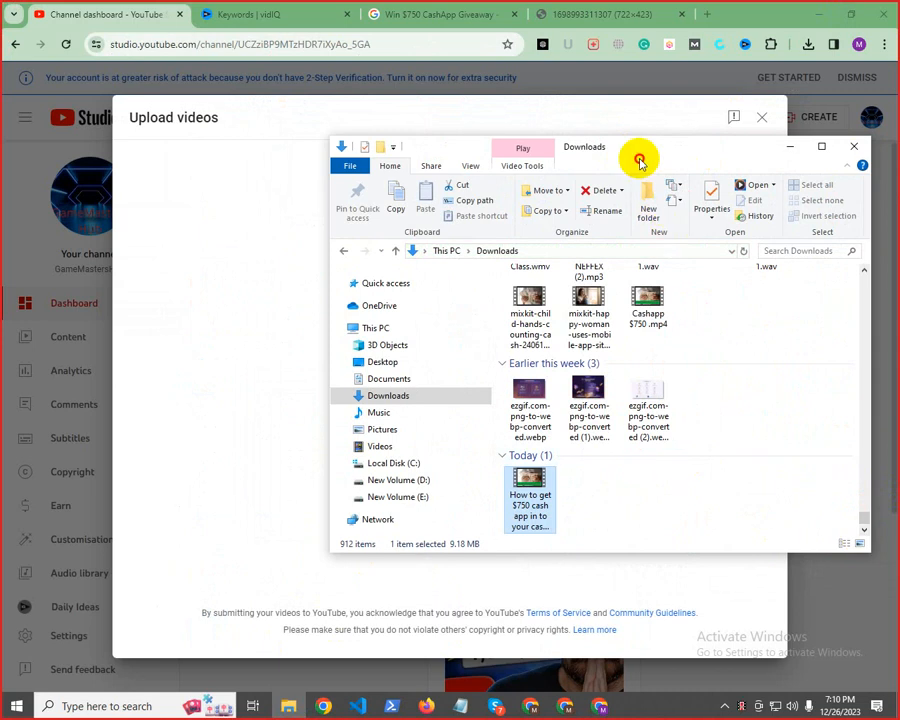
left_click_drag(640, 162, 780, 173)
left_click_drag(659, 510, 397, 438)
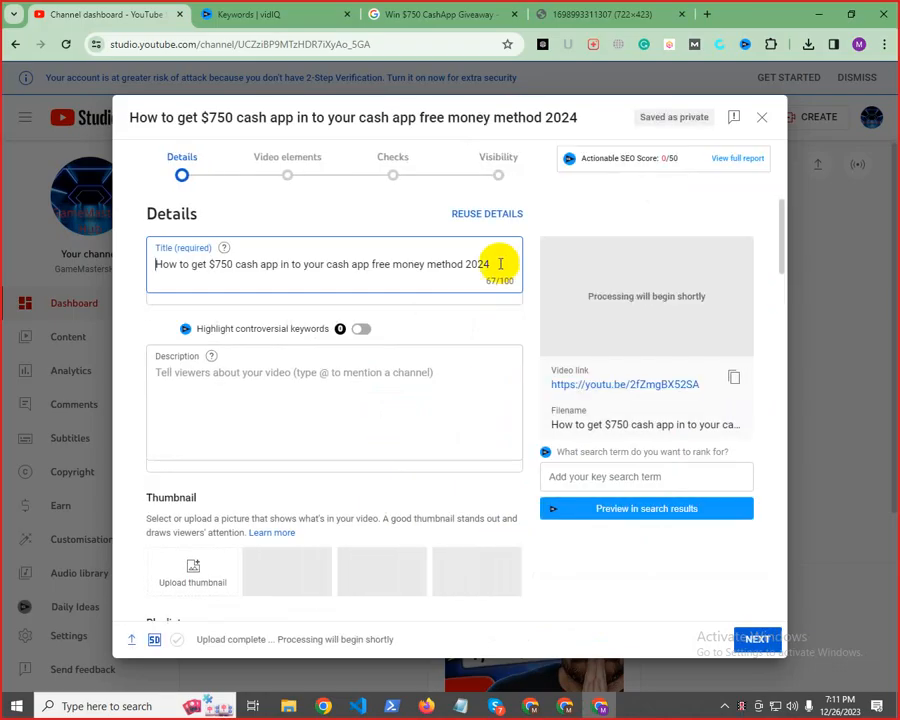
Copy the "!!" from the end of the title in the Notepad notes and append it to the video's title
mouse_move(459, 706)
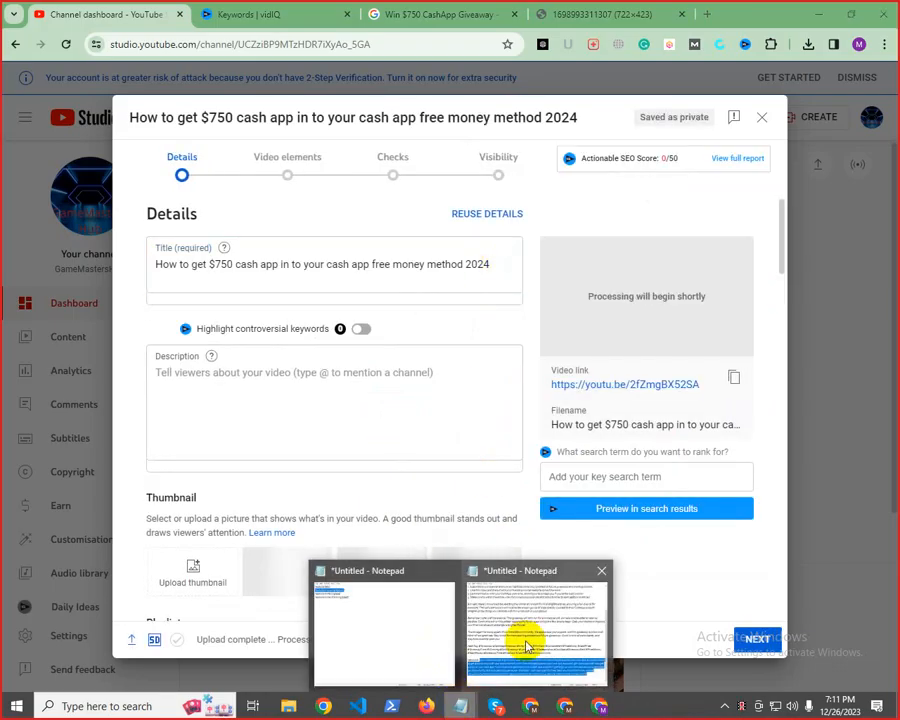
left_click(528, 630)
scroll(480, 208, "up", 5)
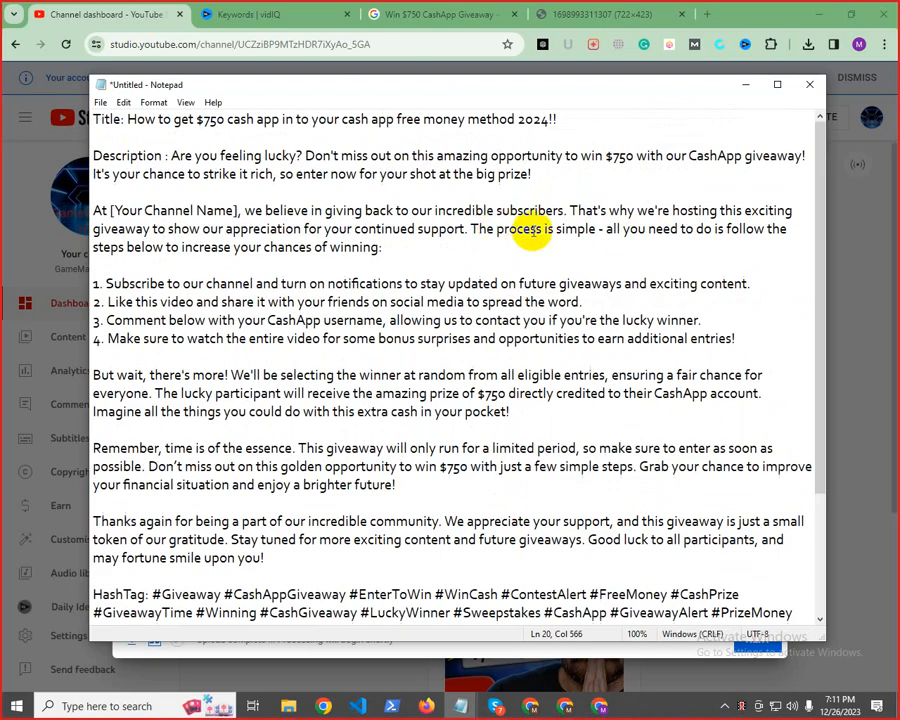
left_click_drag(548, 118, 598, 117)
right_click(598, 117)
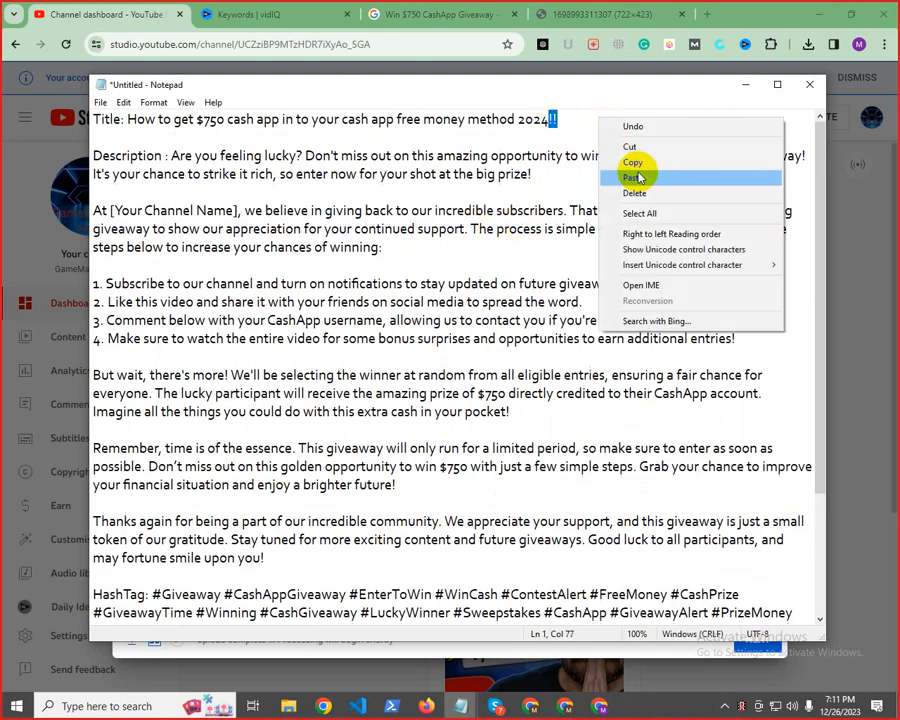
left_click(605, 161)
left_click(746, 84)
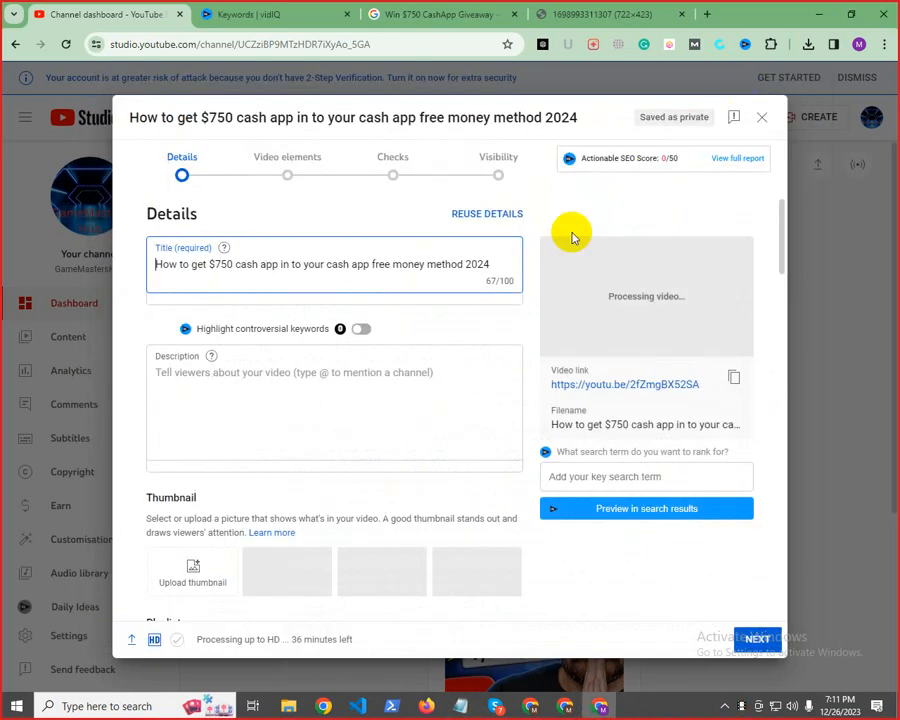
left_click(497, 258)
key("ctrl+v")
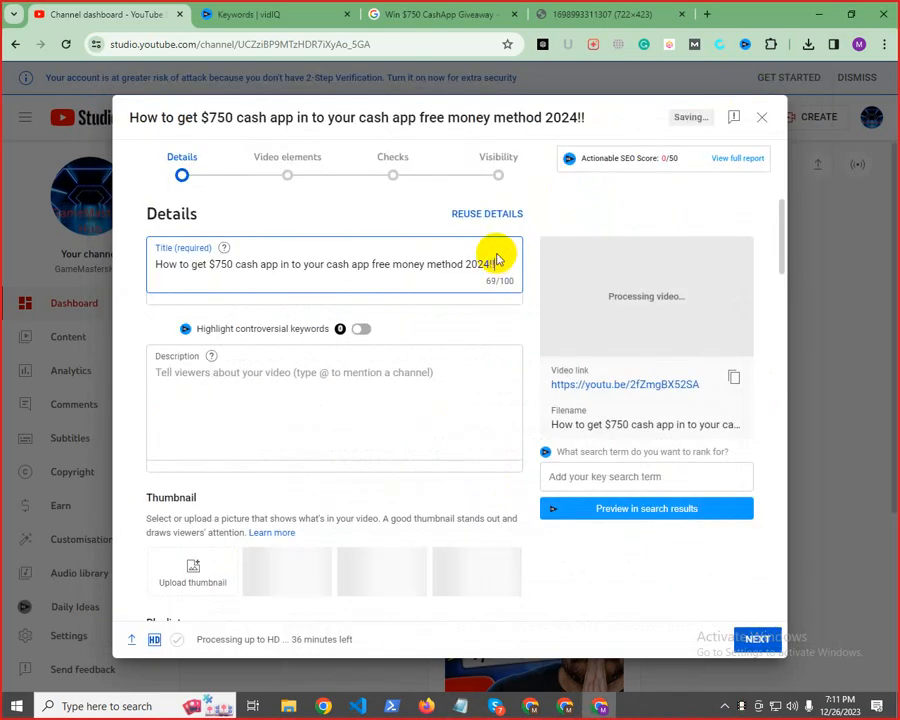
left_click(474, 314)
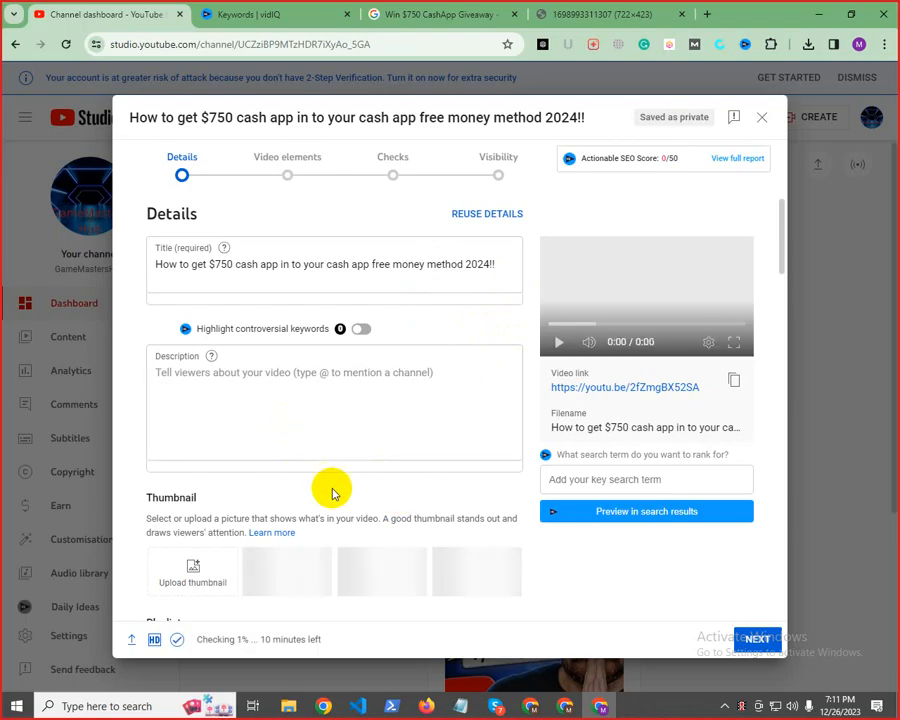
Copy the description text from "Are you feeling lucky?" to "may fortune smile upon you!" from the Notepad notes into the video's description and look it over
mouse_move(462, 703)
left_click(478, 653)
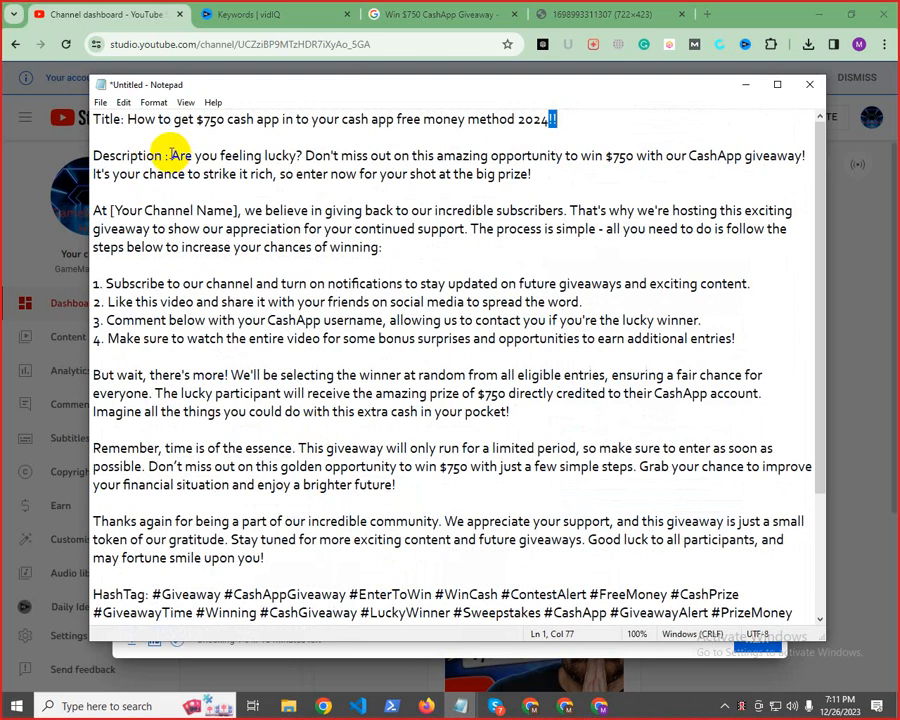
left_click_drag(172, 155, 377, 396)
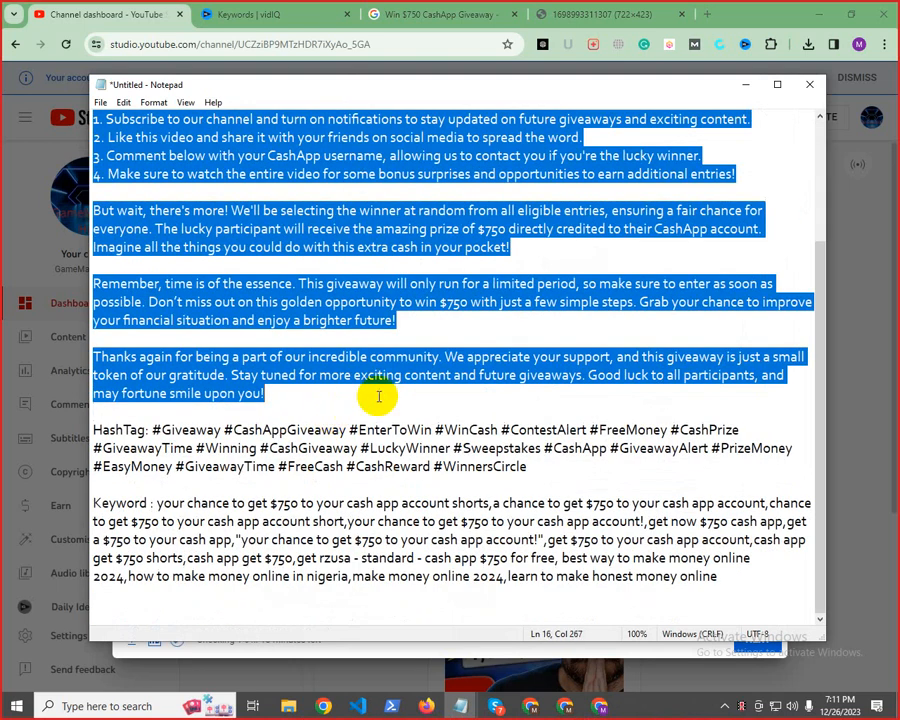
right_click(356, 315)
left_click(392, 349)
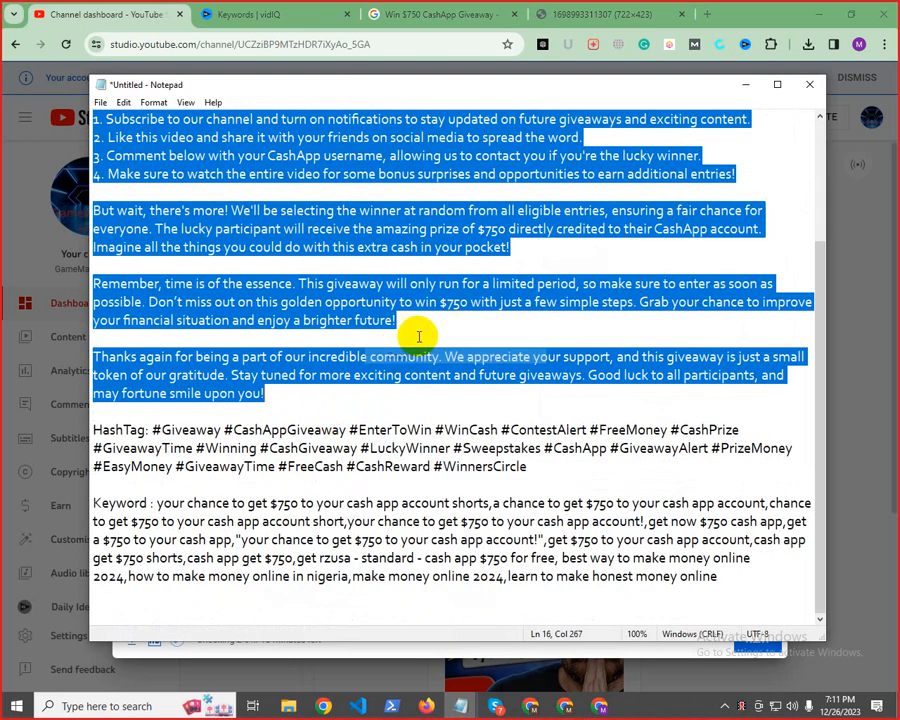
left_click(735, 88)
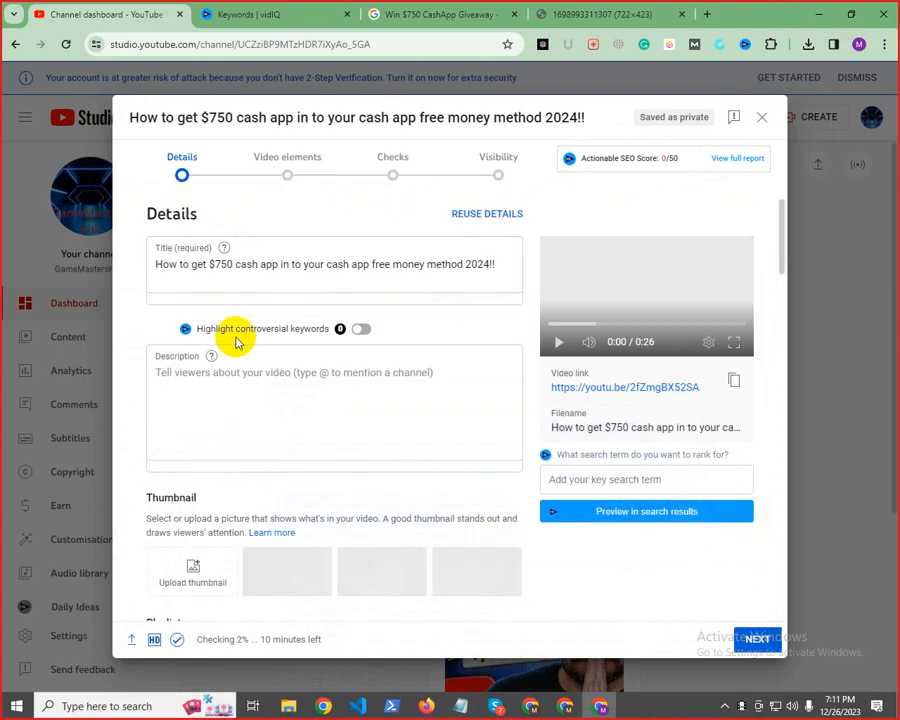
left_click(176, 372)
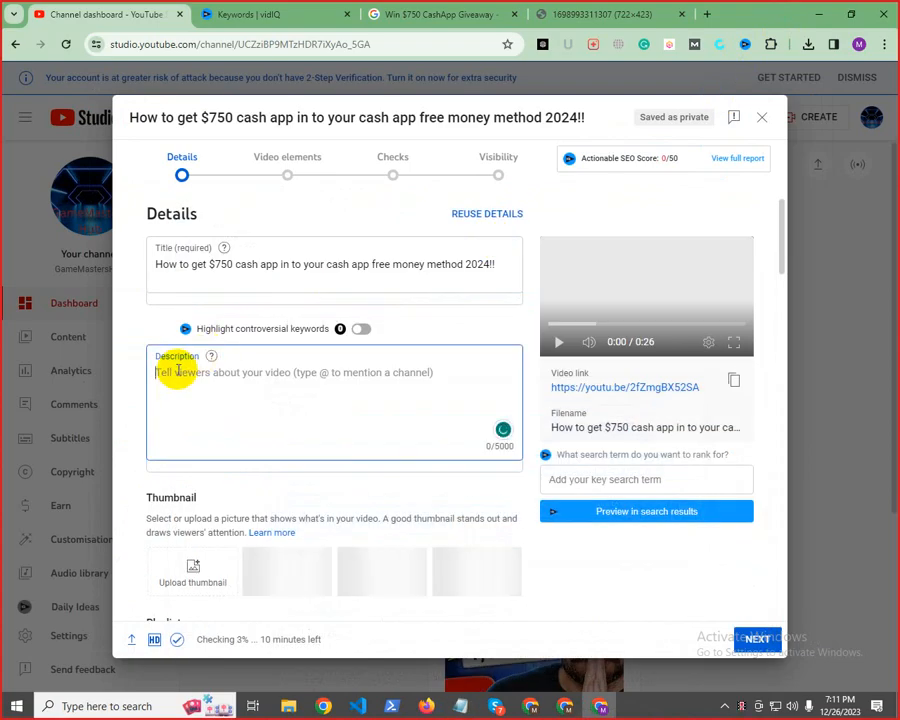
key("ctrl+v")
scroll(185, 490, "down", 1)
scroll(267, 468, "down", 6)
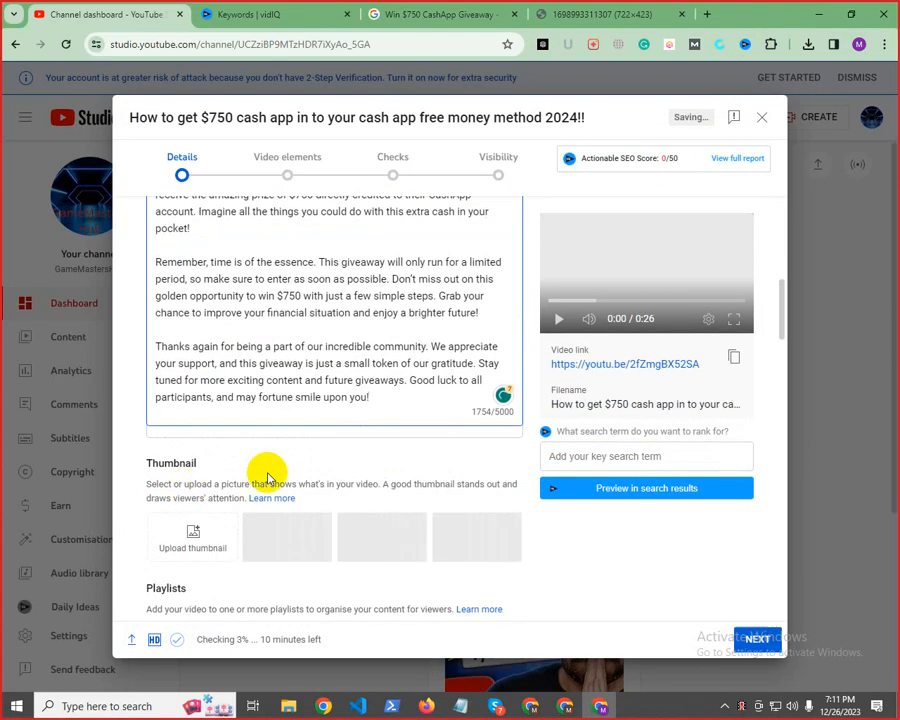
scroll(327, 453, "up", 8)
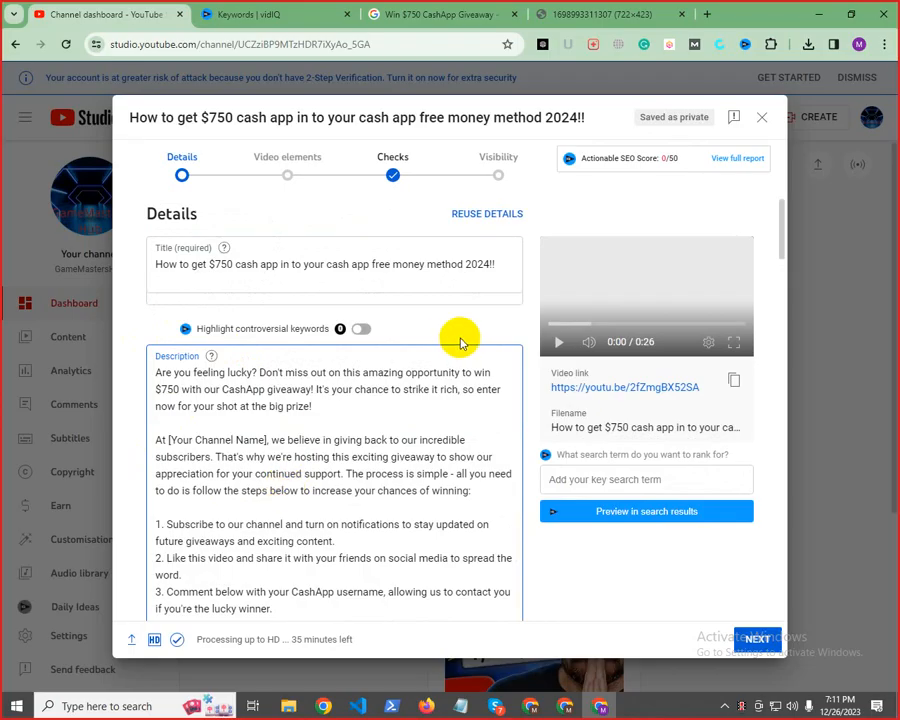
scroll(542, 389, "down", 10)
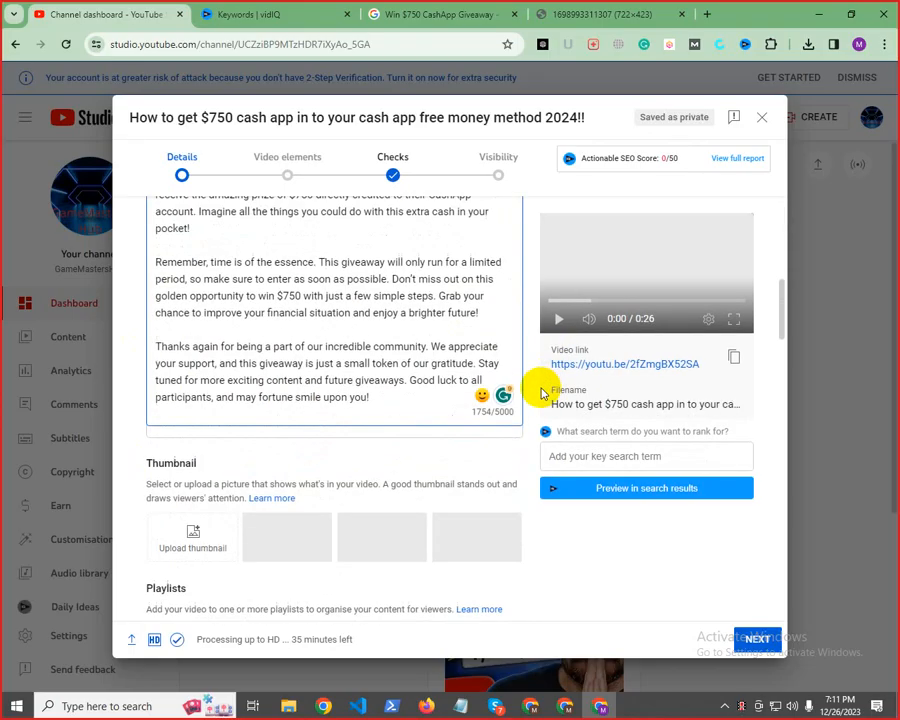
scroll(511, 415, "up", 4)
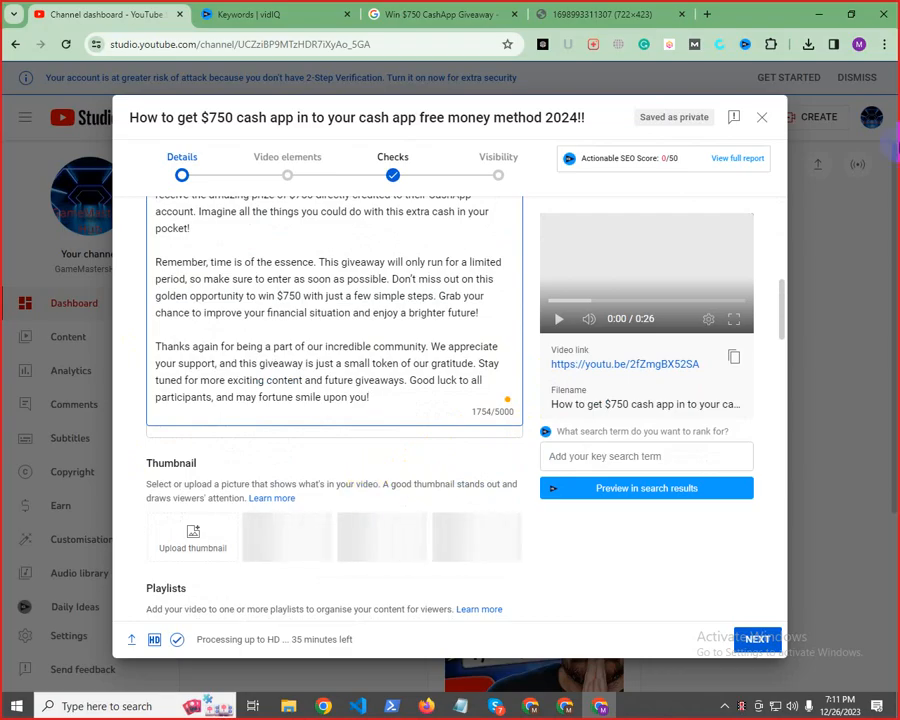
Search Google for "bangladesh nid card genarator" in a new tab and open Gamitisa's old NID card maker page
left_click(707, 14)
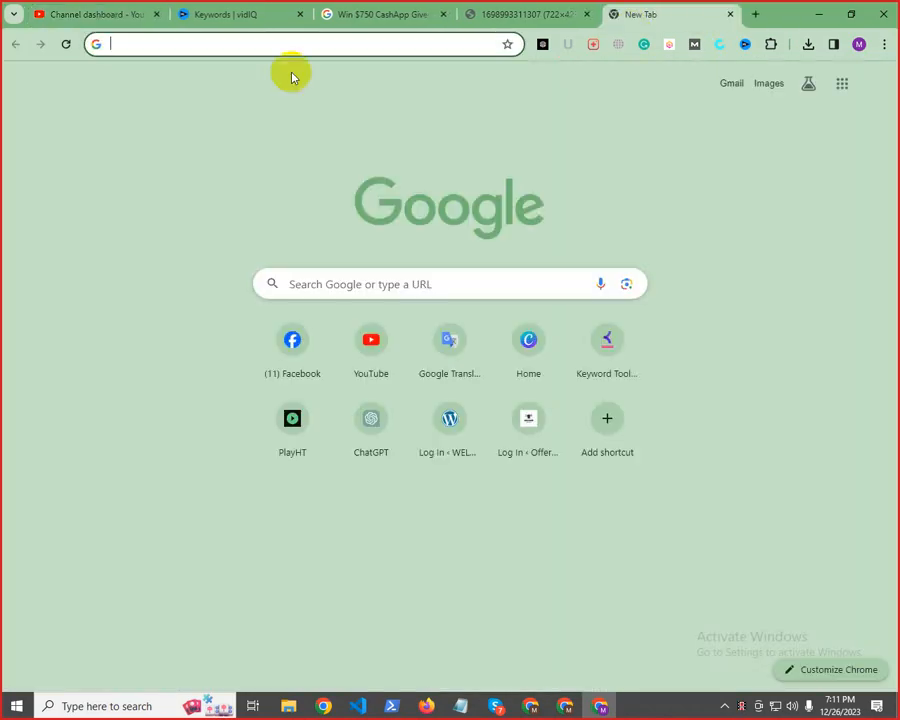
type("bang")
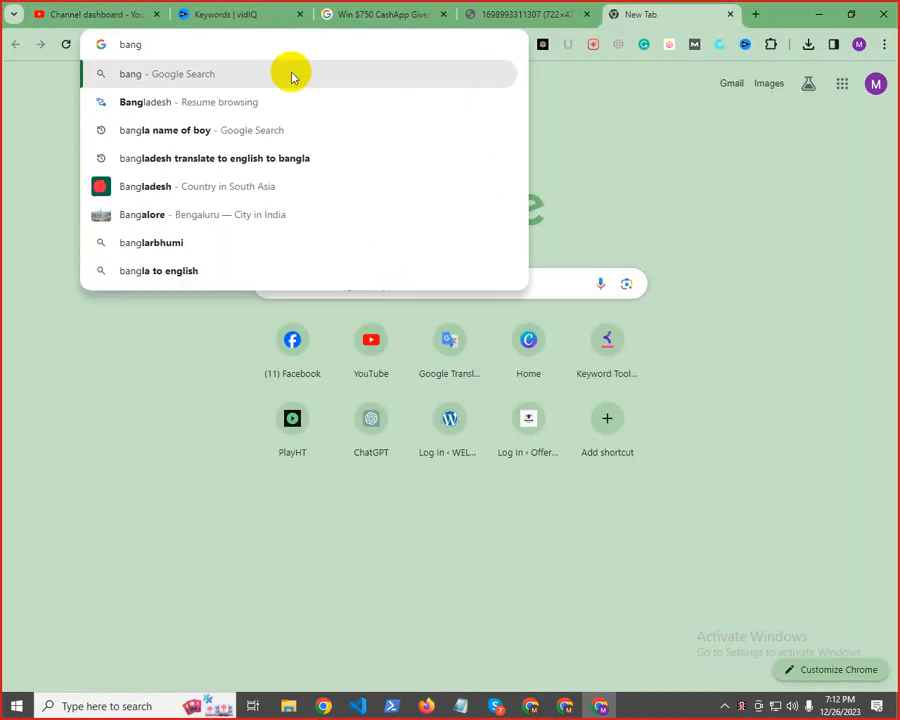
type("la")
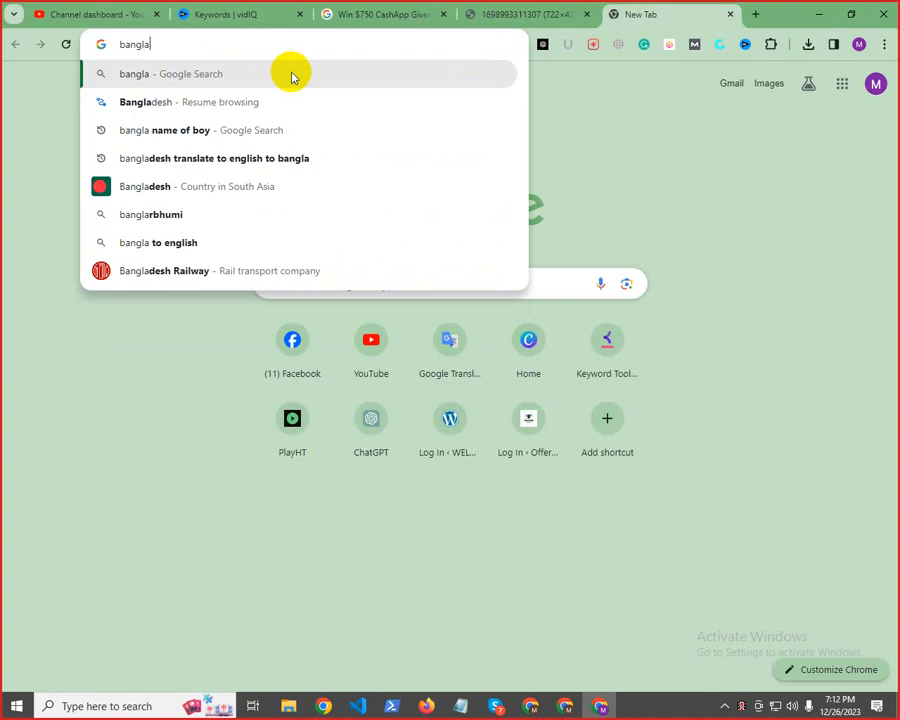
type("des")
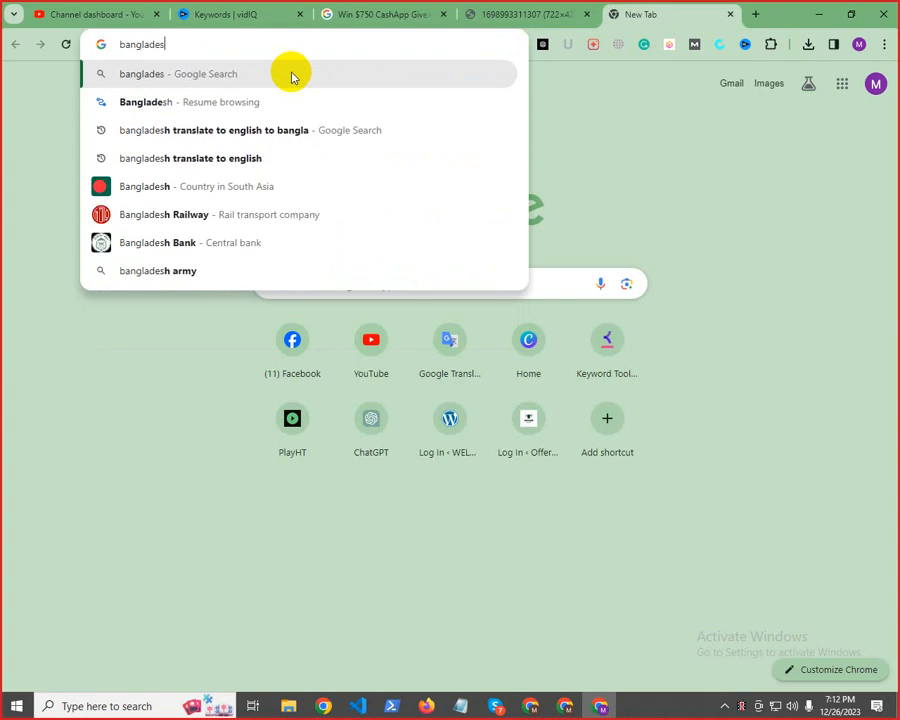
type("h nid")
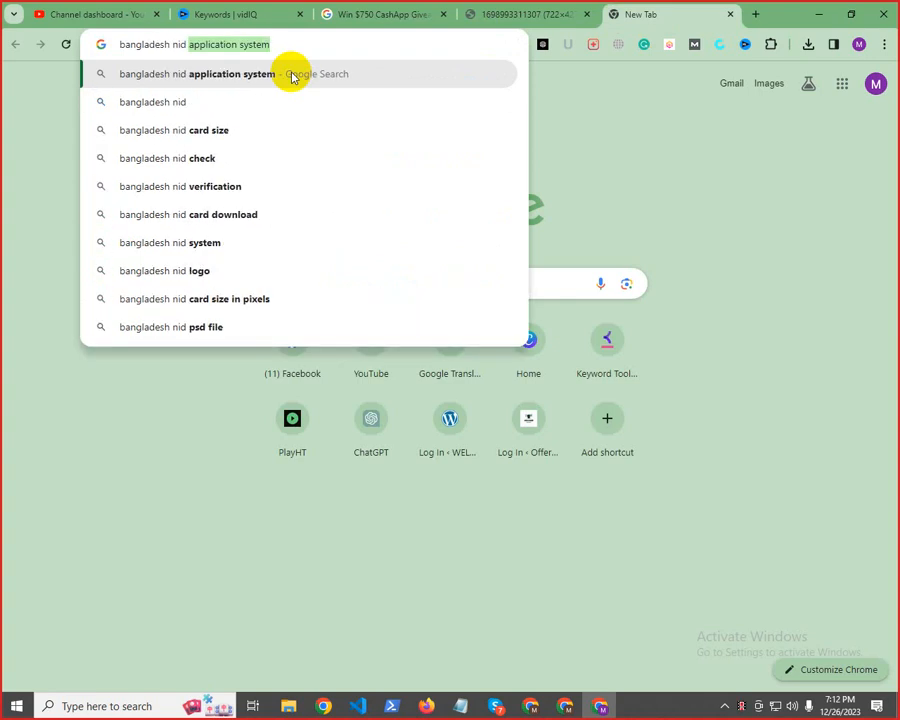
type(" card")
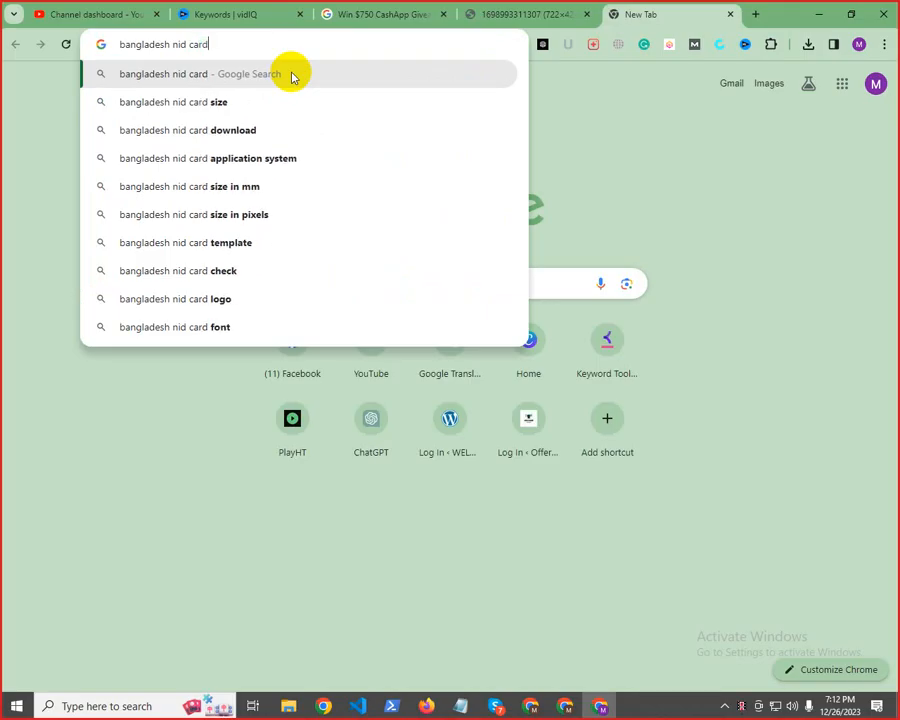
type(" ge")
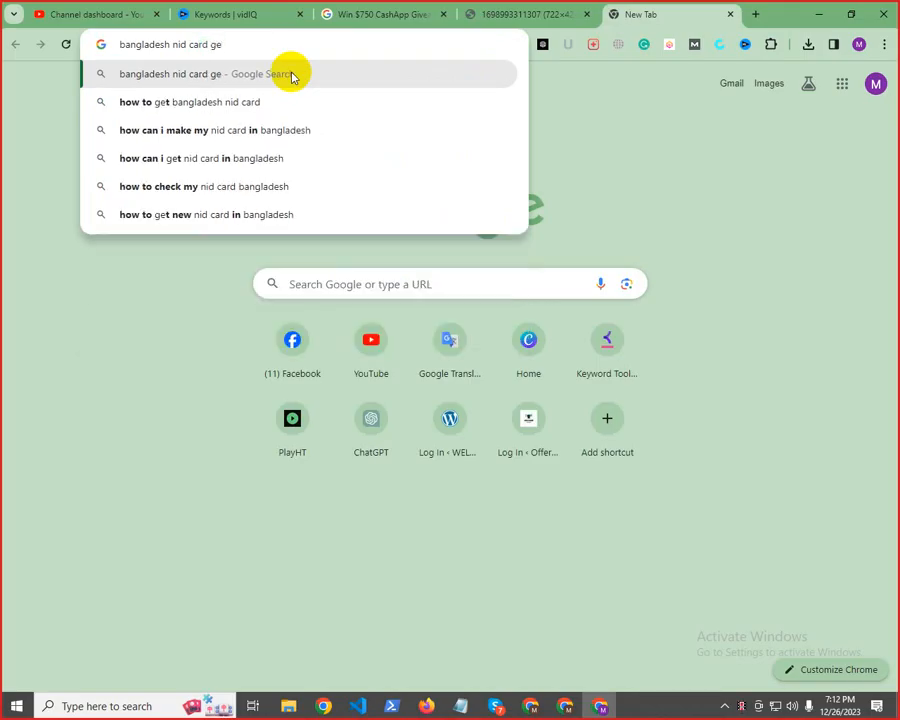
type("nara")
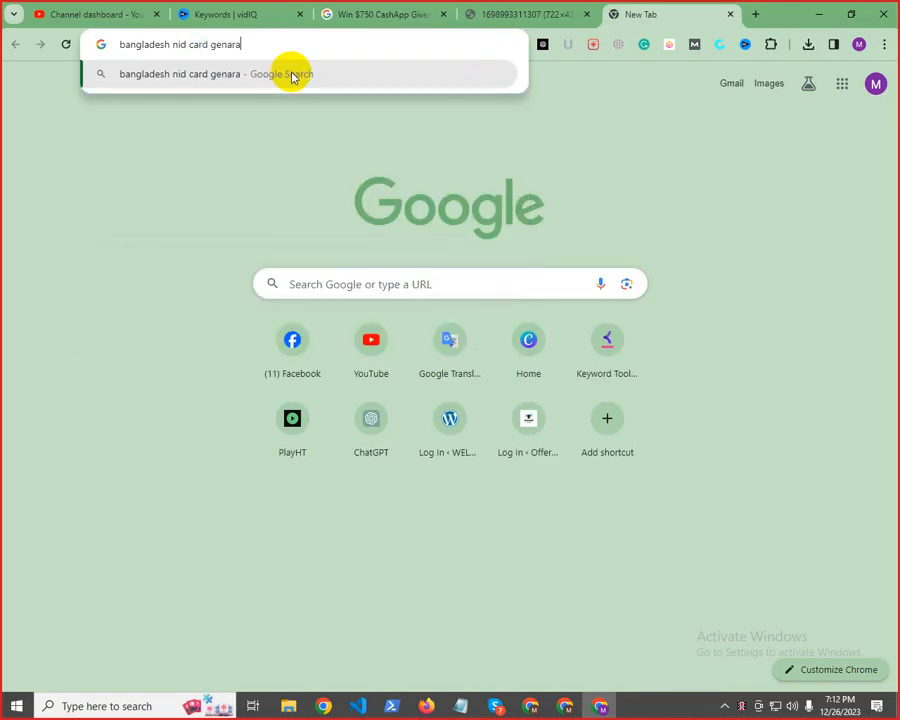
type("tor")
key("Return")
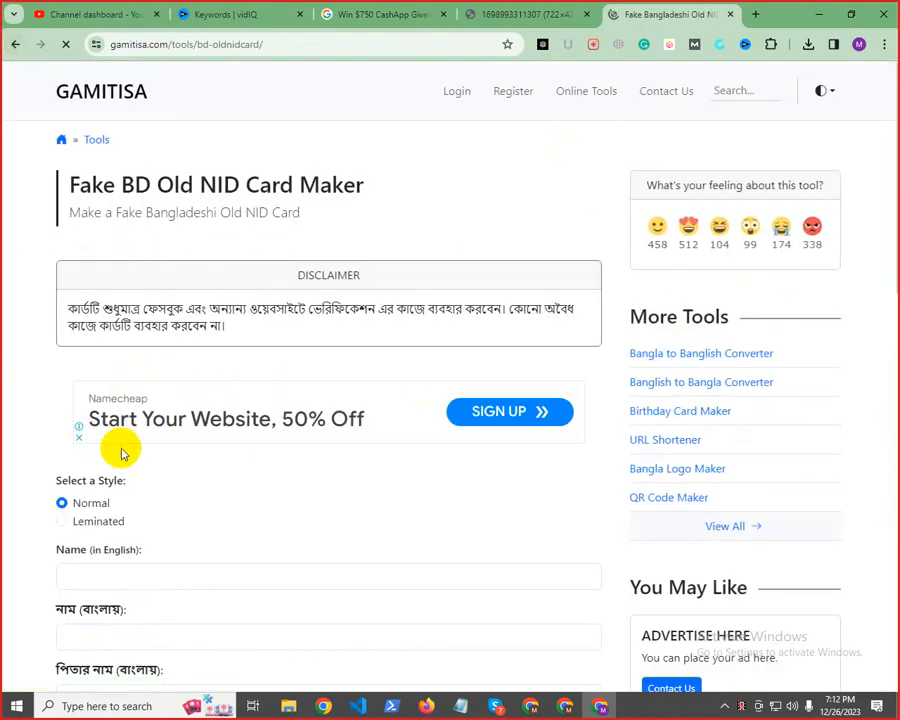
Open the card maker site's login page, dismiss the ad, and look over the username, password and Remember Me fields
scroll(121, 453, "down", 3)
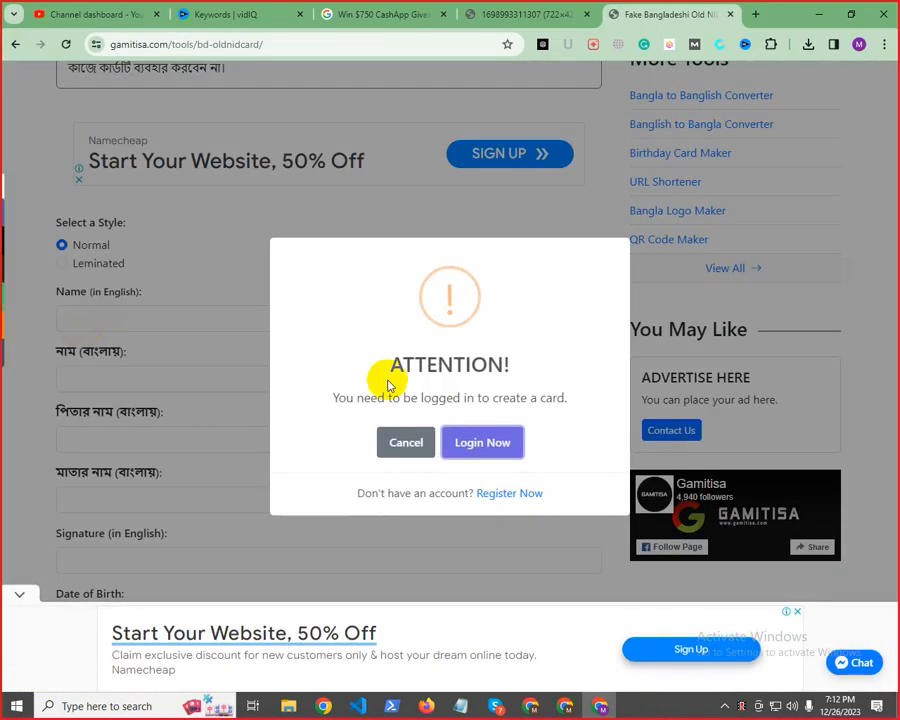
left_click(470, 445)
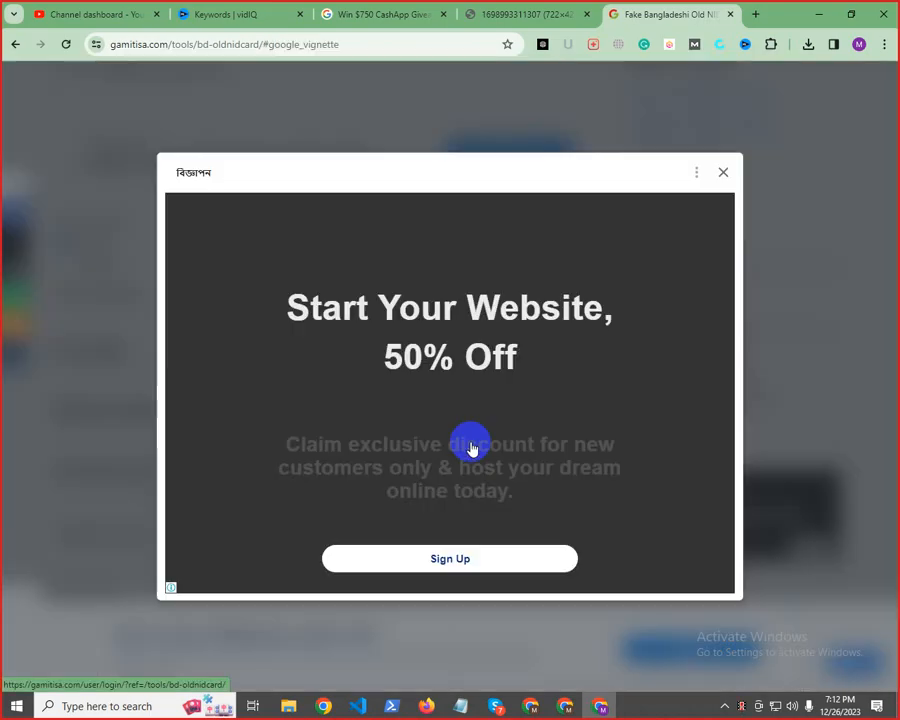
left_click(723, 175)
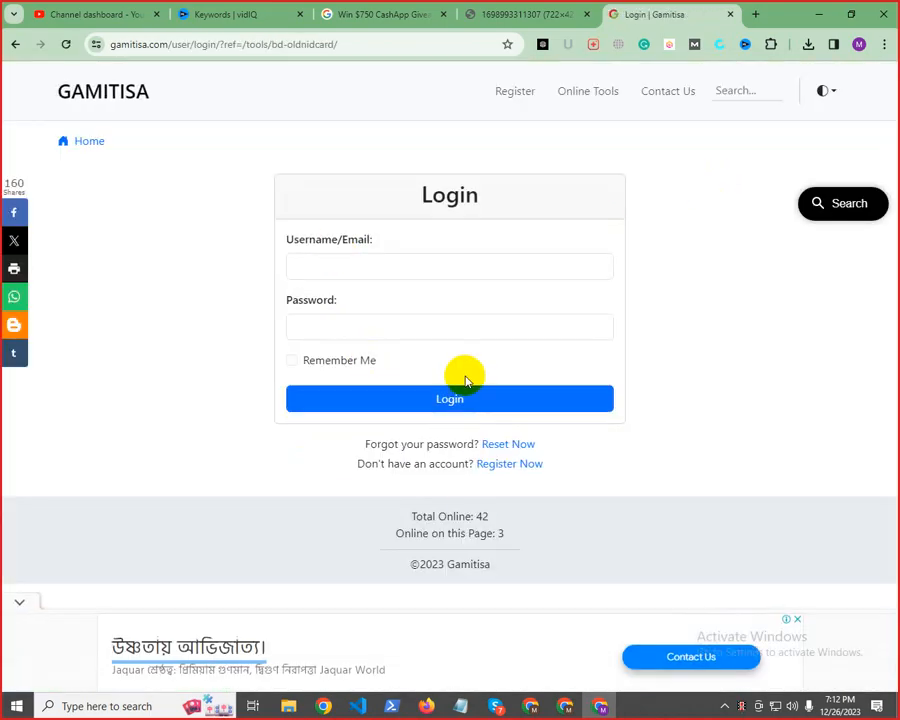
left_click(390, 269)
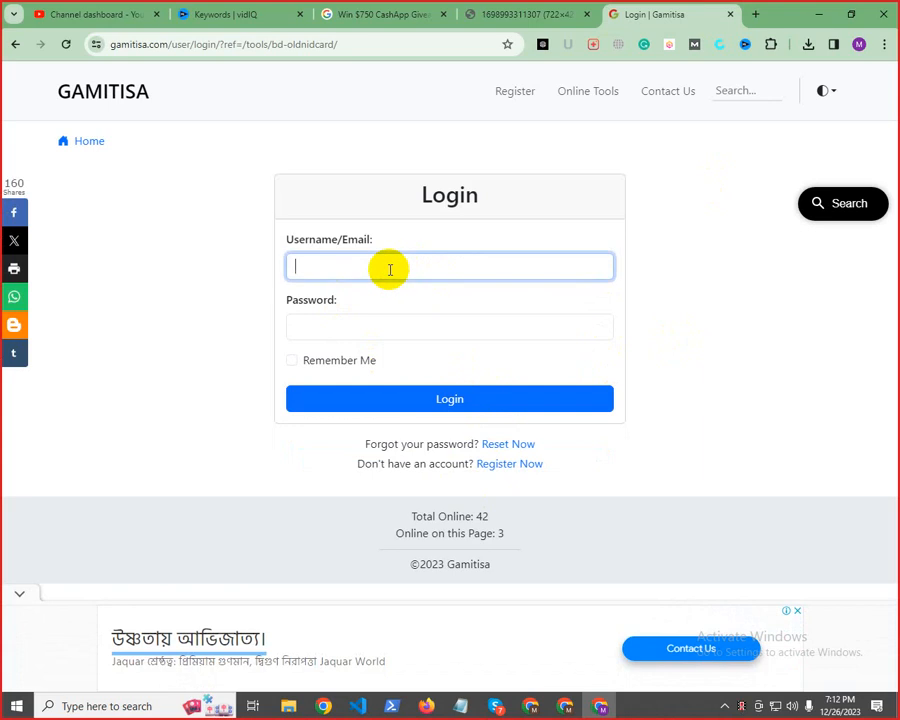
left_click(822, 92)
left_click(575, 224)
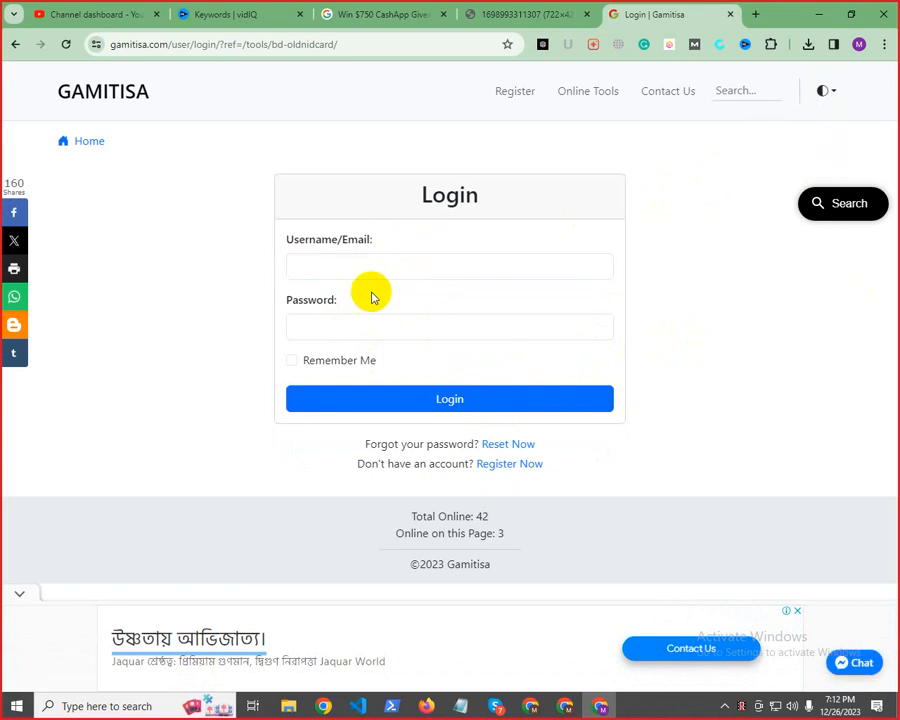
left_click(366, 360)
left_click(368, 262)
left_click(392, 326)
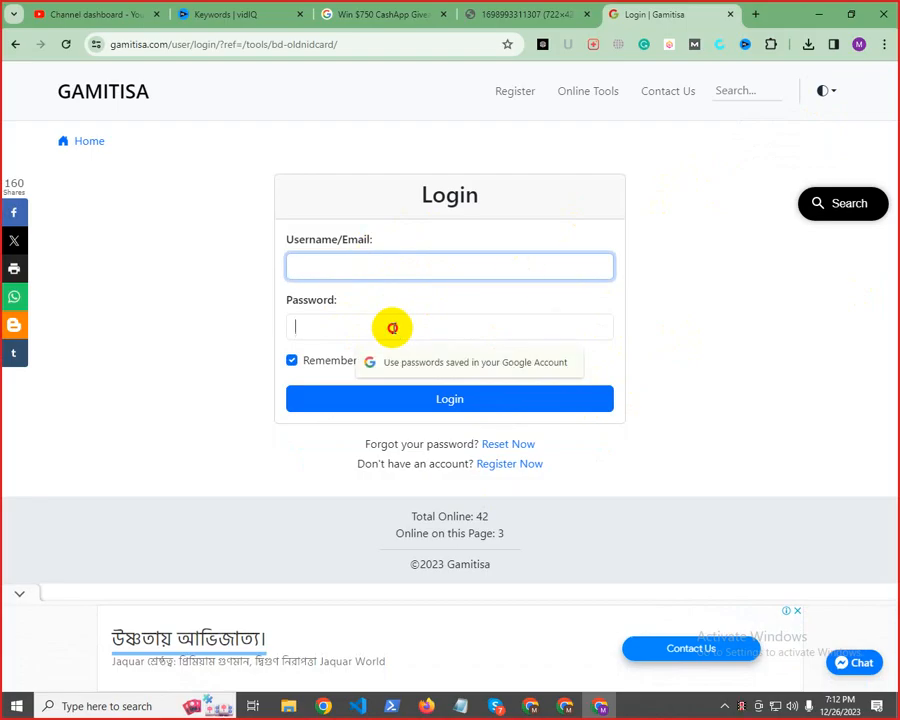
left_click(412, 262)
left_click(466, 349)
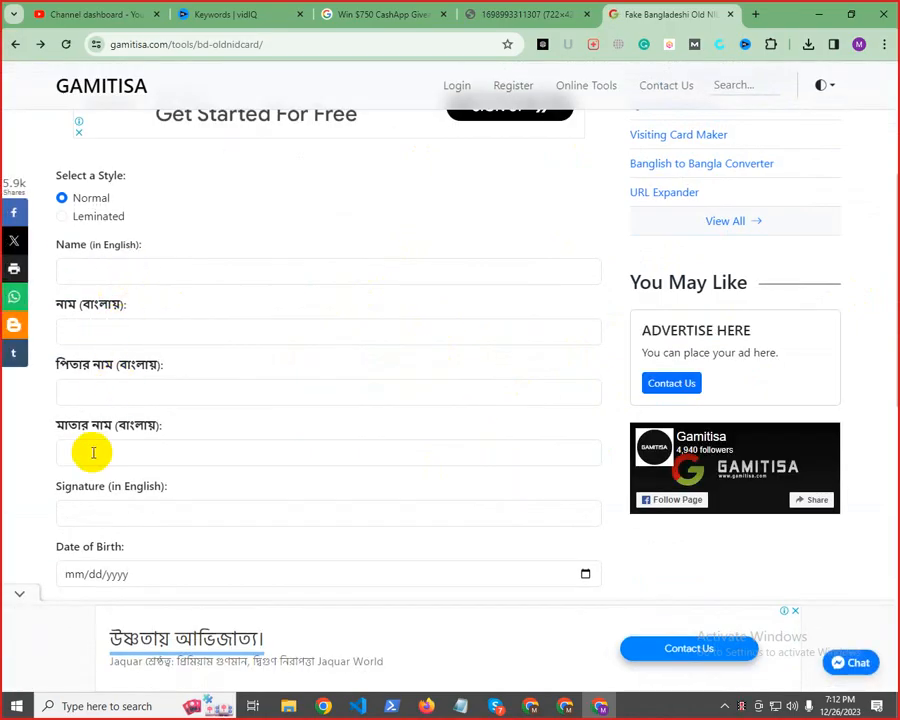
Look through the card maker's form from the name fields down to the image upload and card creation
scroll(114, 517, "down", 5)
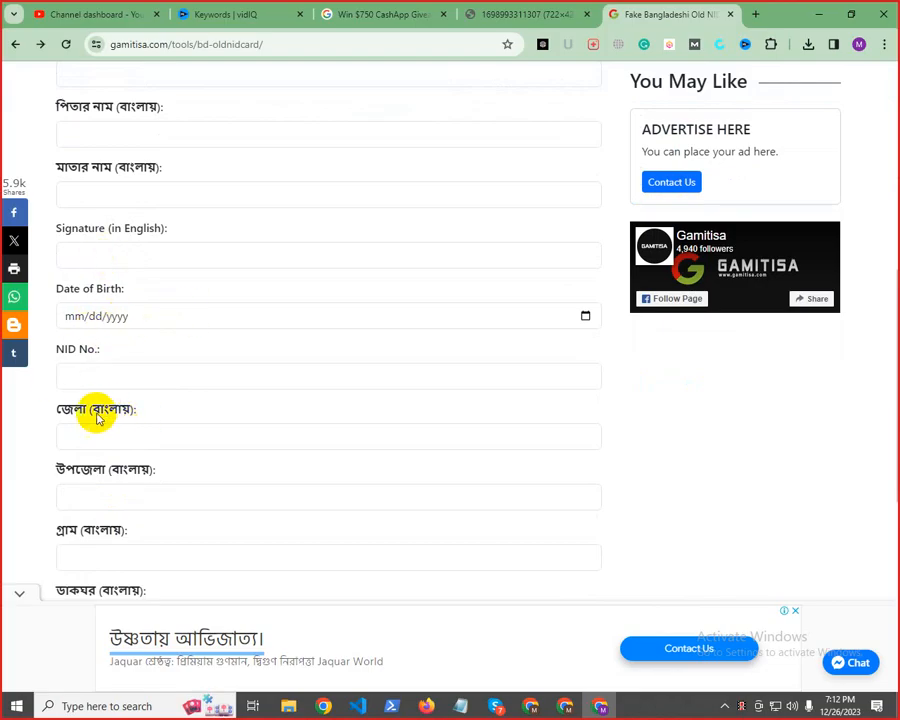
scroll(104, 536, "down", 7)
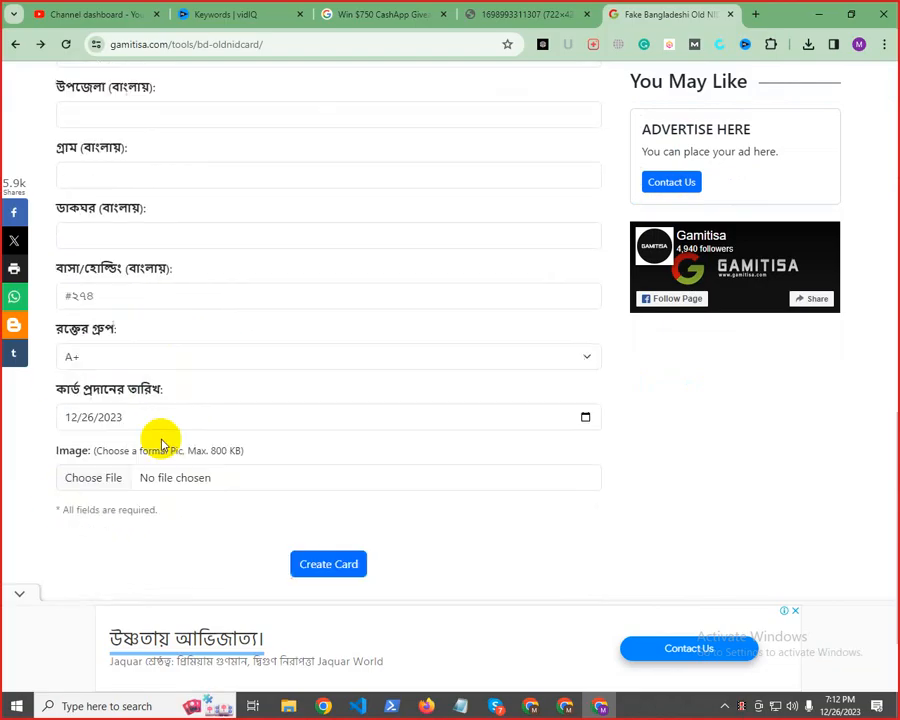
scroll(161, 444, "down", 3)
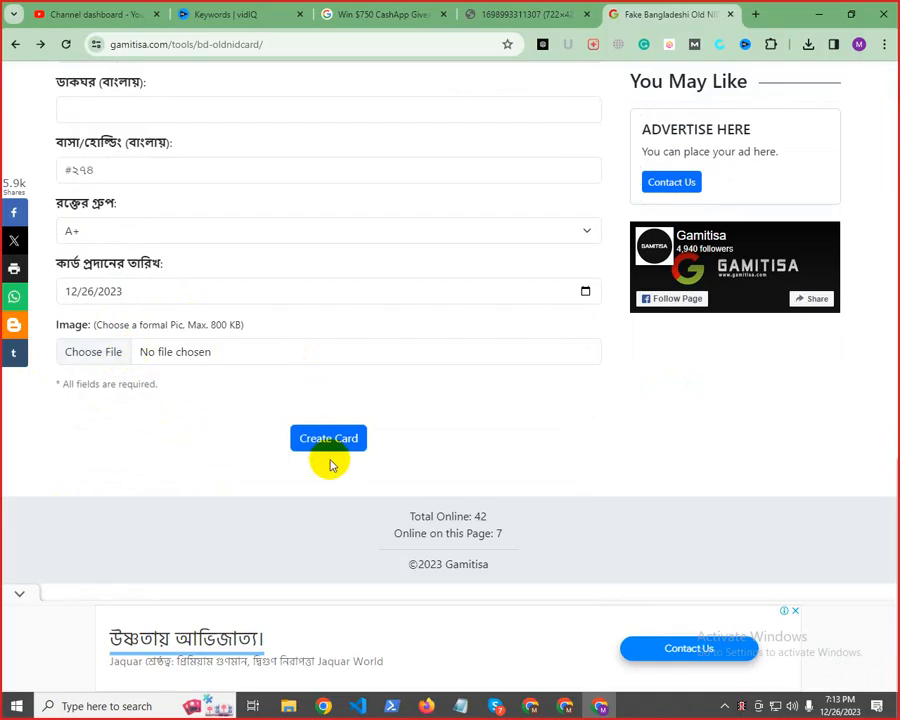
scroll(640, 462, "up", 10)
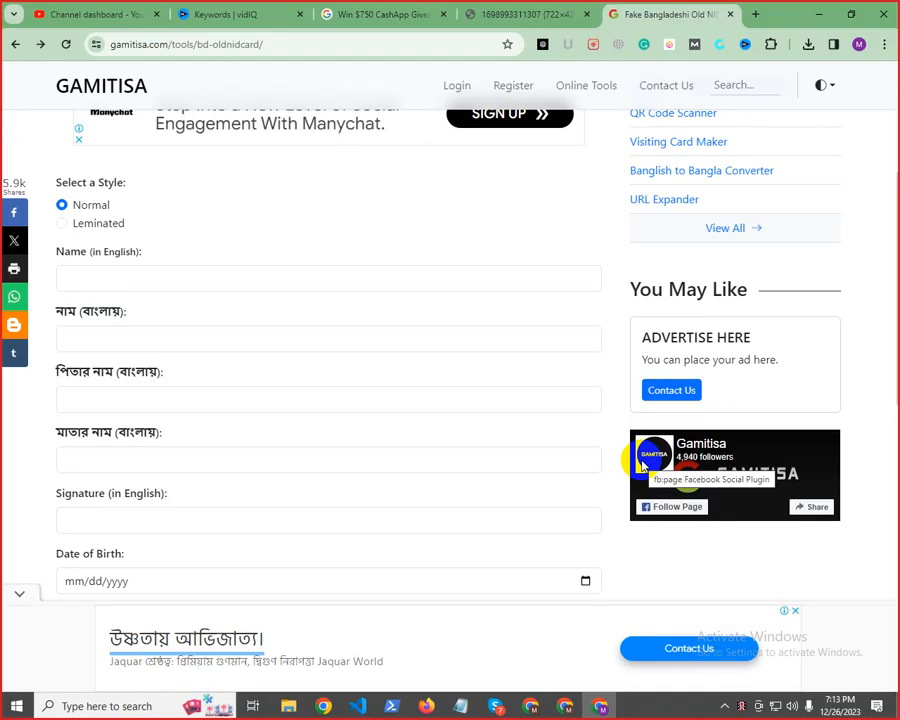
Return to the video upload in YouTube Studio, review its details and check the available playlists without choosing one
left_click(366, 8)
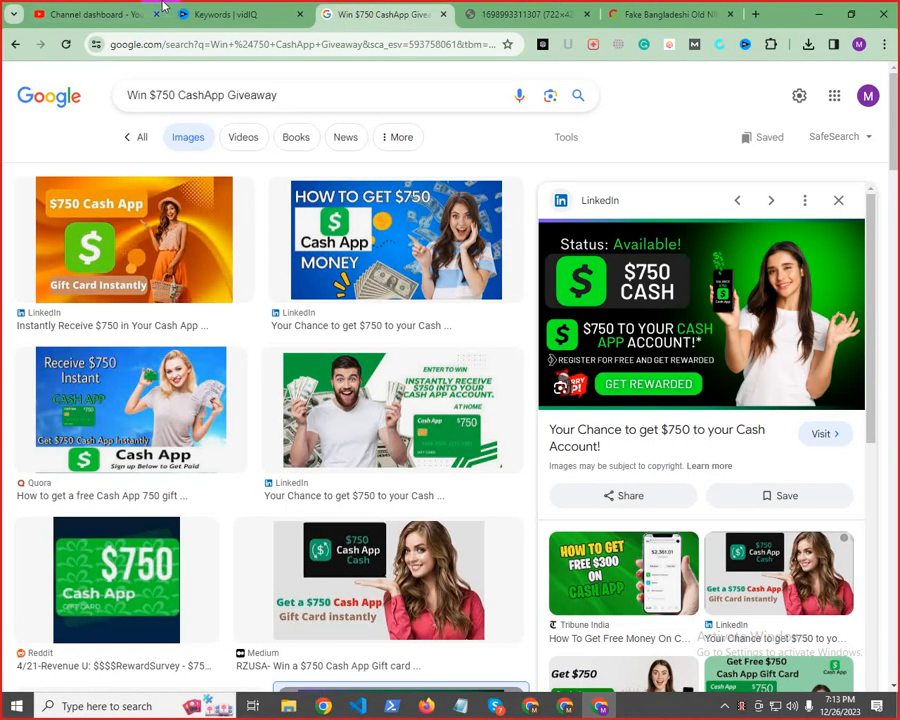
left_click(127, 8)
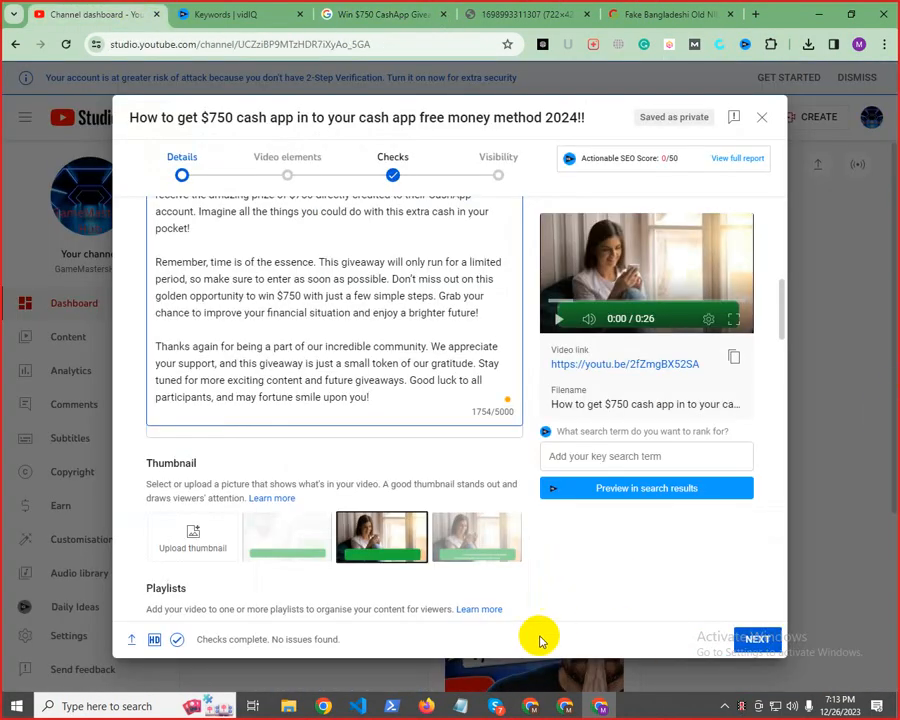
scroll(361, 394, "up", 7)
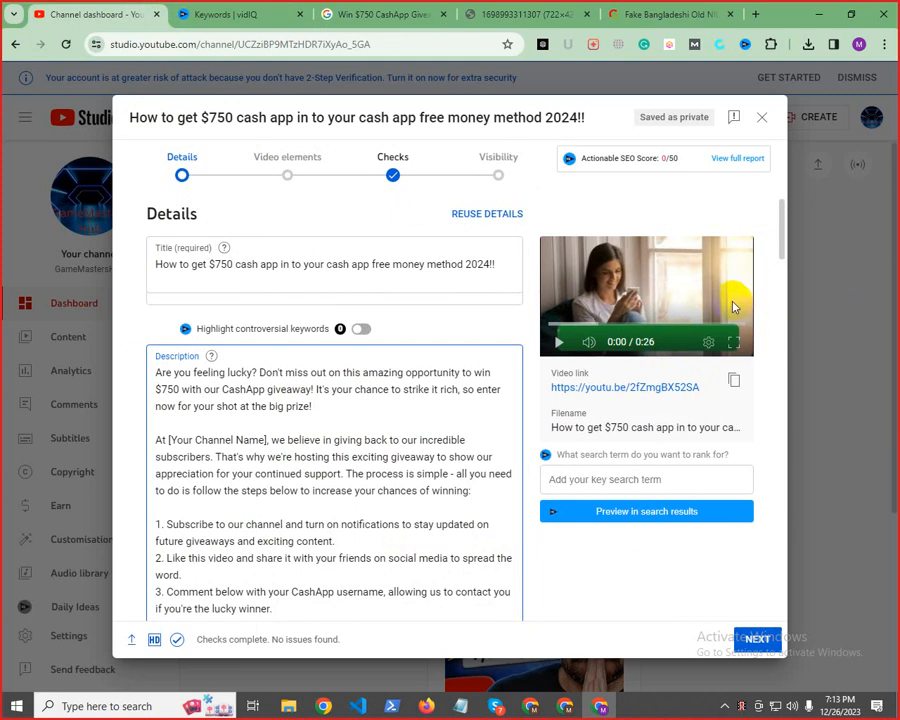
scroll(548, 456, "down", 5)
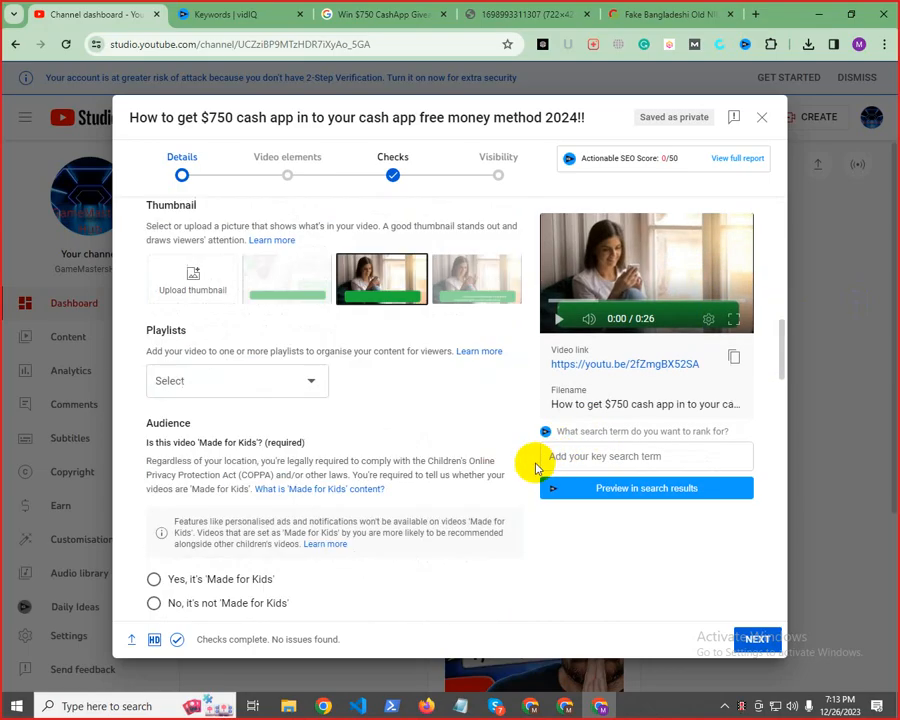
left_click(298, 396)
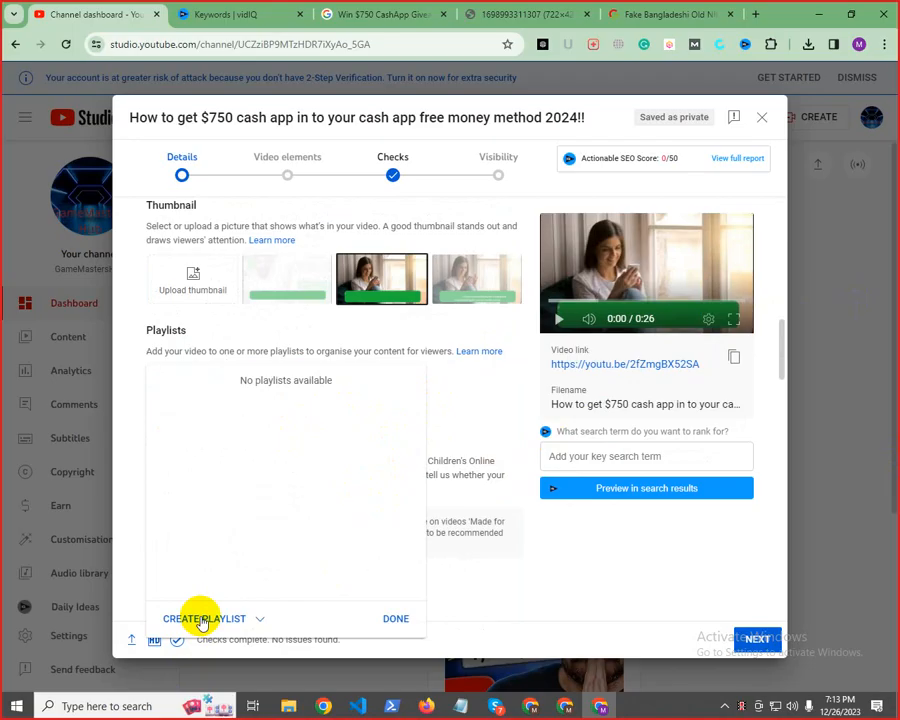
left_click(463, 605)
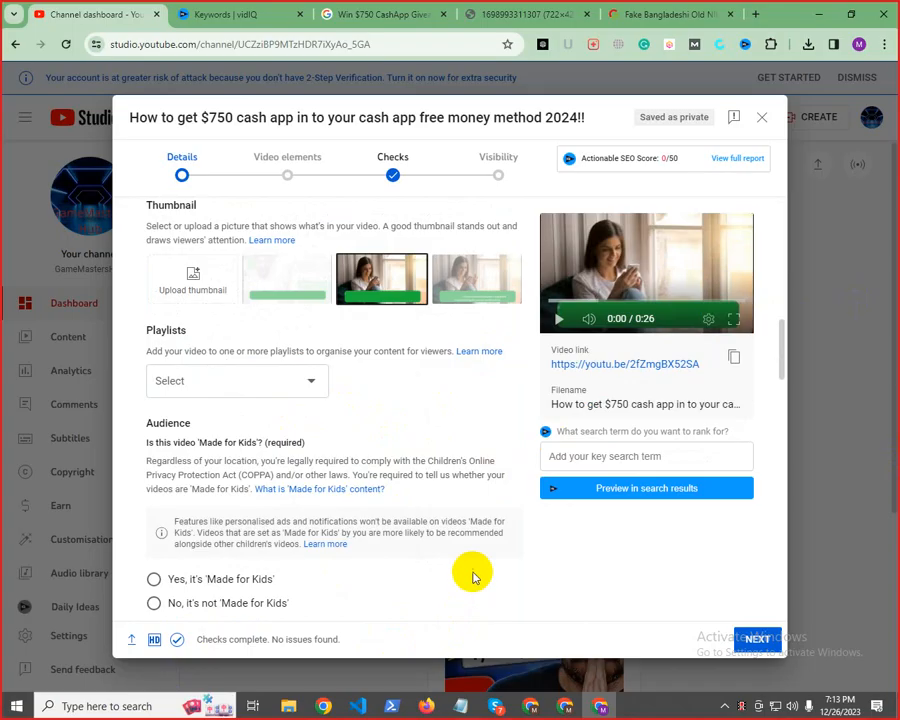
Set the video's audience to "No, it's not 'Made for Kids'"
scroll(544, 540, "down", 5)
scroll(327, 475, "up", 3)
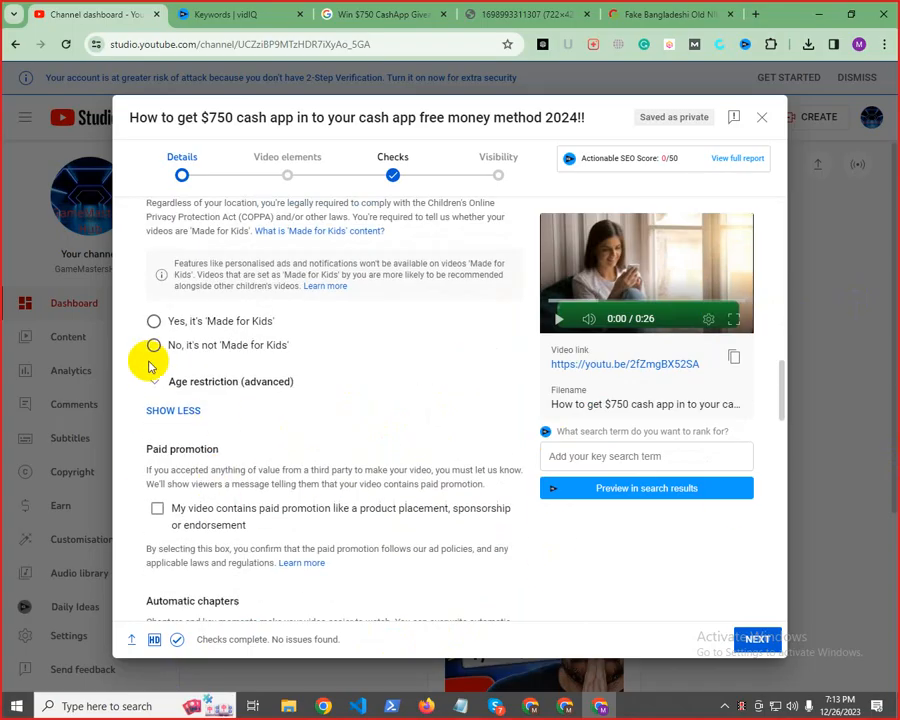
scroll(208, 347, "up", 3)
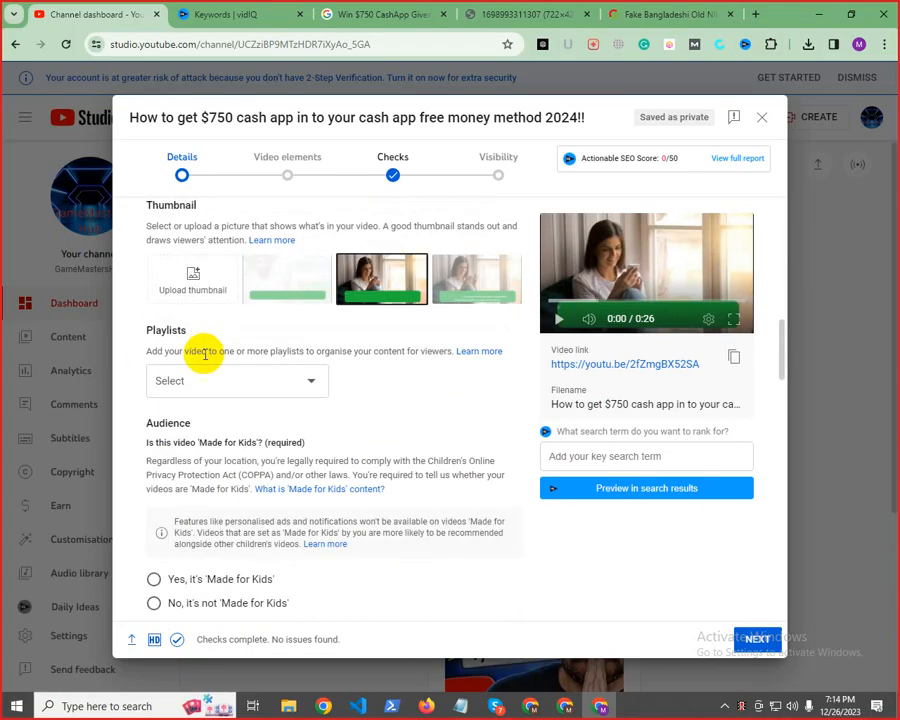
scroll(350, 352, "down", 3)
scroll(197, 375, "up", 3)
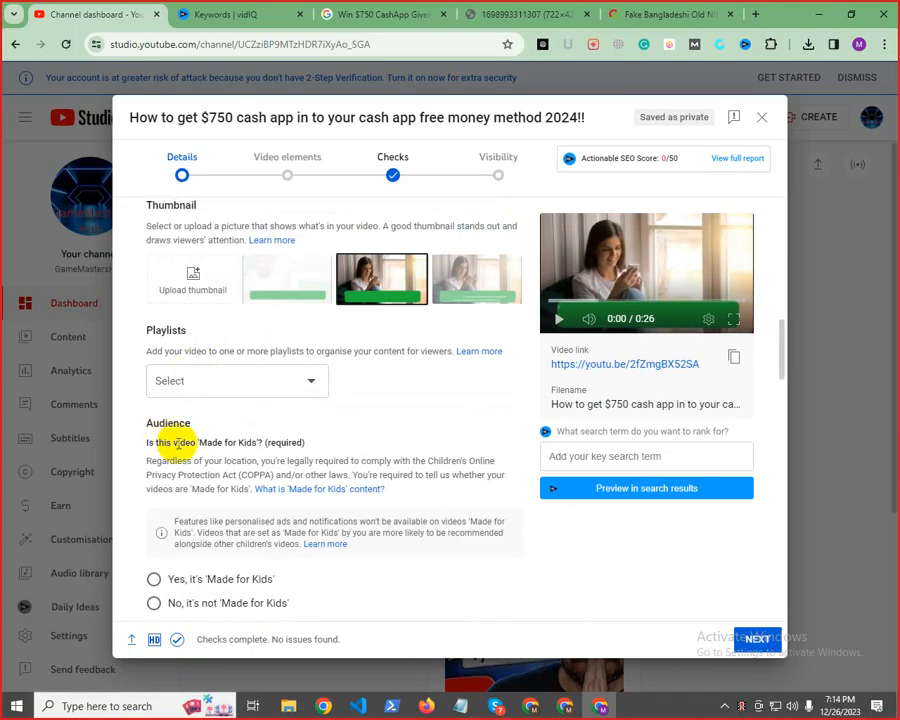
scroll(183, 460, "down", 3)
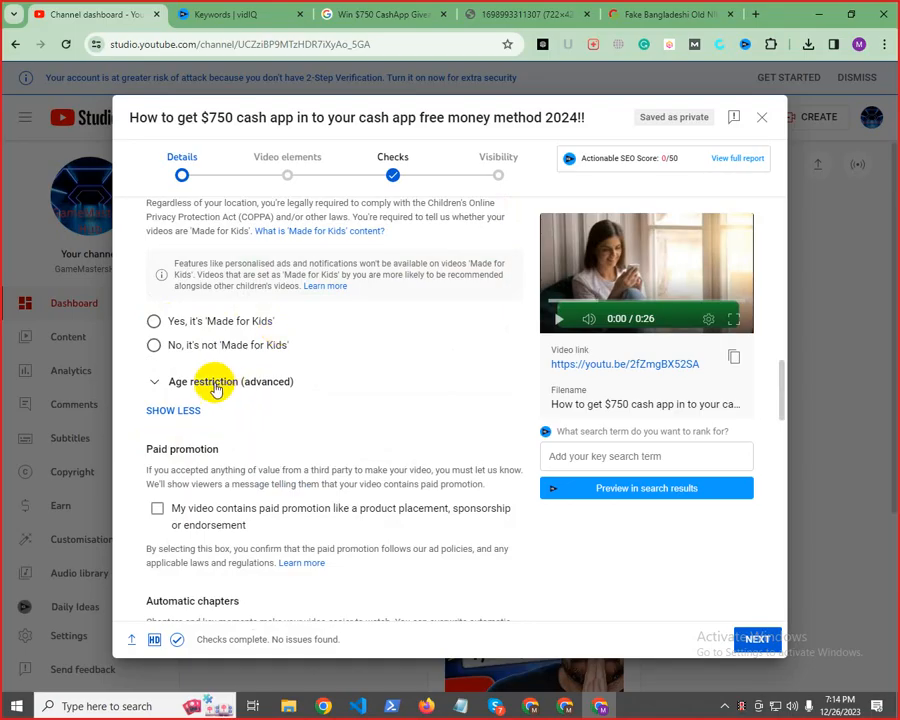
left_click(154, 346)
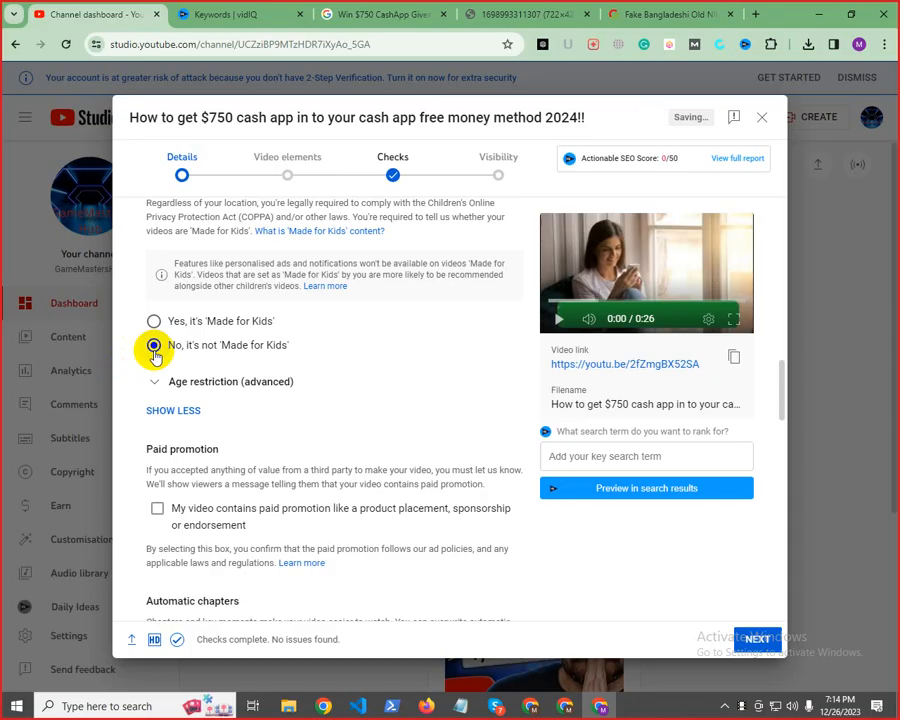
Show the age restriction options, try restricting the video to viewers over 18, and switch back to no restriction
left_click(226, 385)
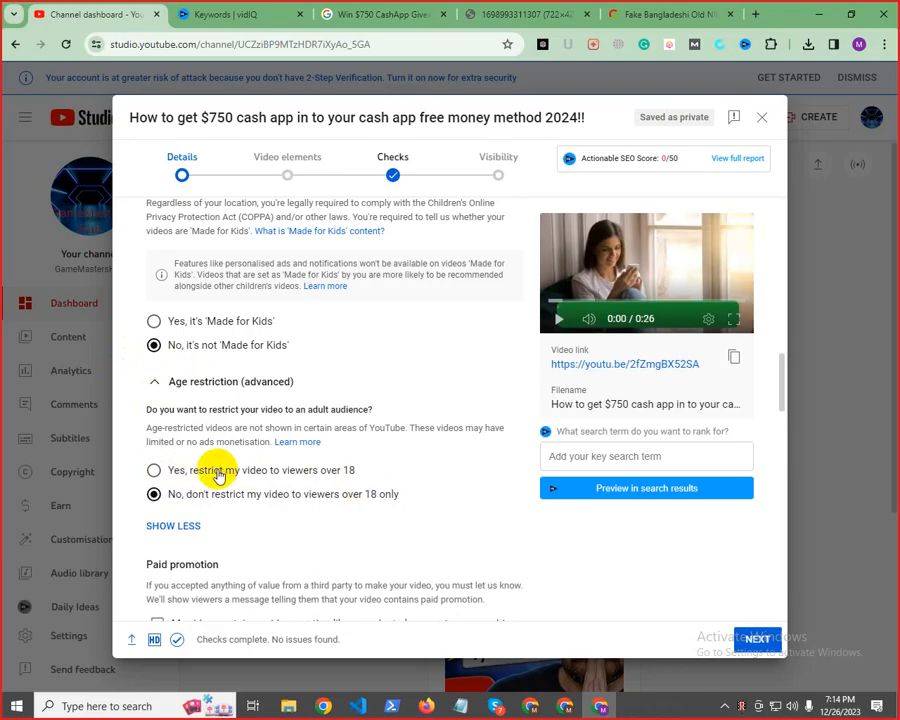
left_click(156, 472)
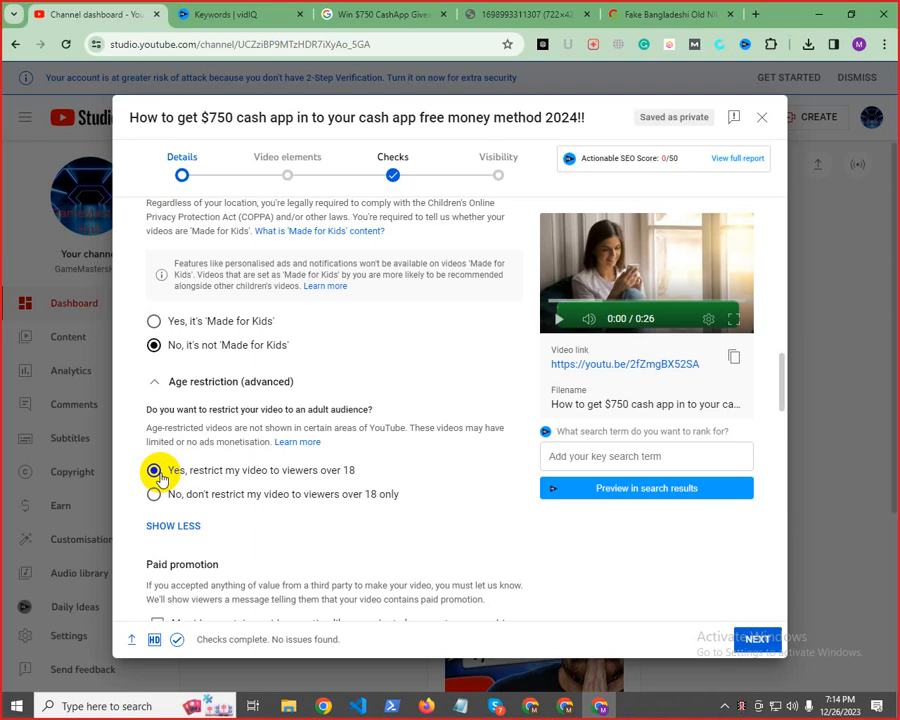
left_click(152, 498)
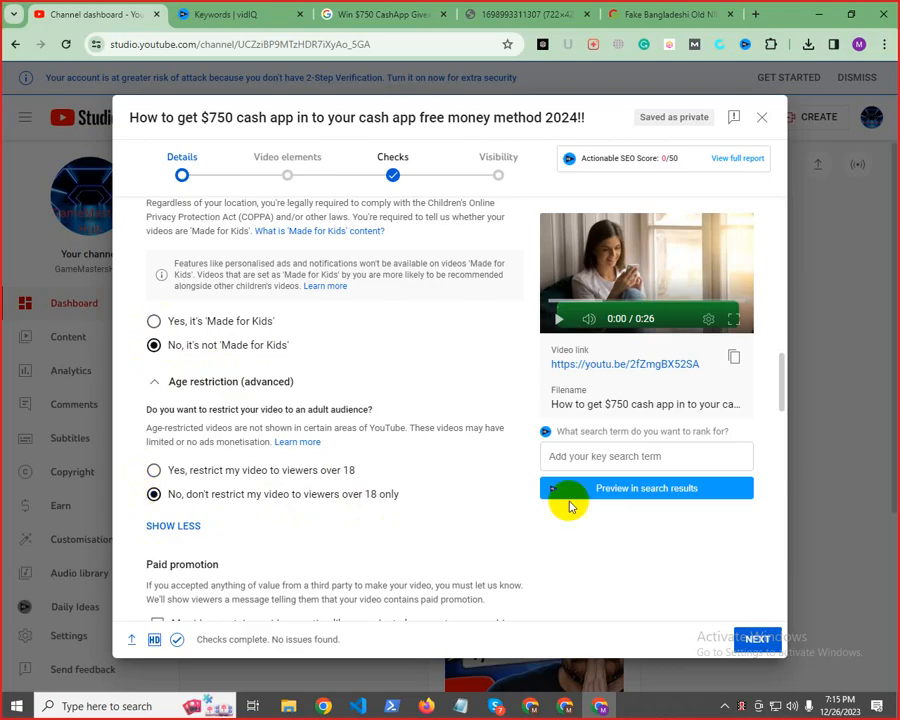
scroll(414, 480, "down", 3)
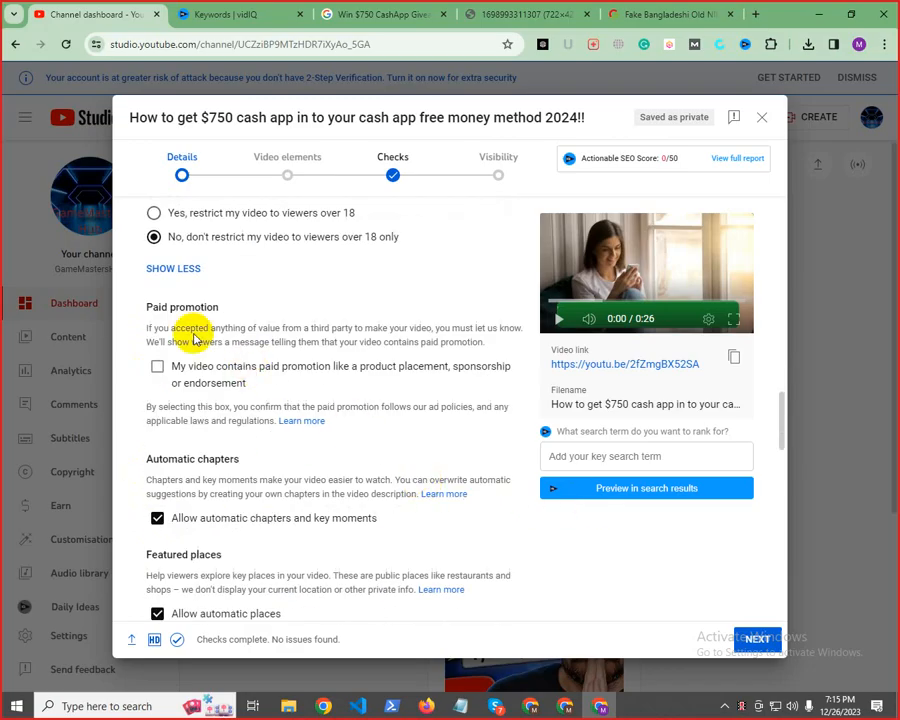
Review the paid promotion, automatic chapters, featured places and automatic concepts options in the video details
scroll(262, 449, "down", 3)
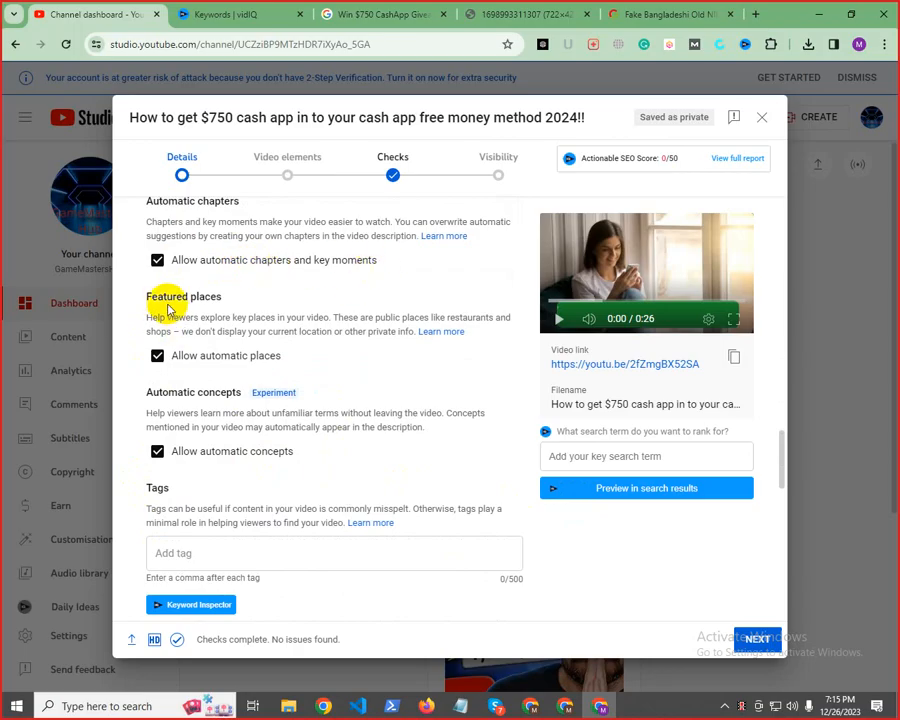
left_click_drag(168, 300, 224, 292)
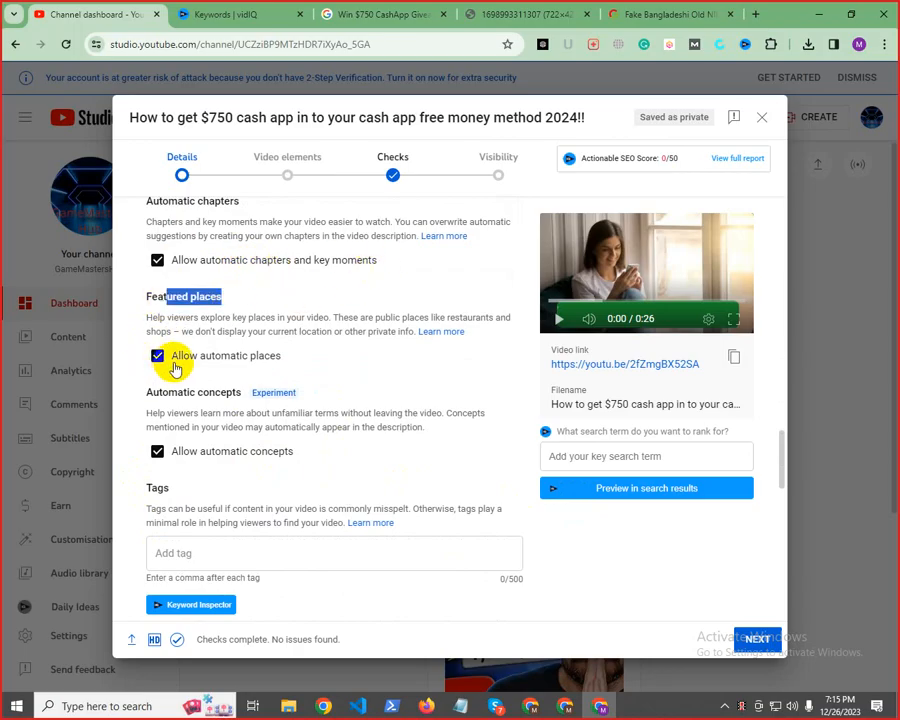
left_click_drag(178, 356, 292, 355)
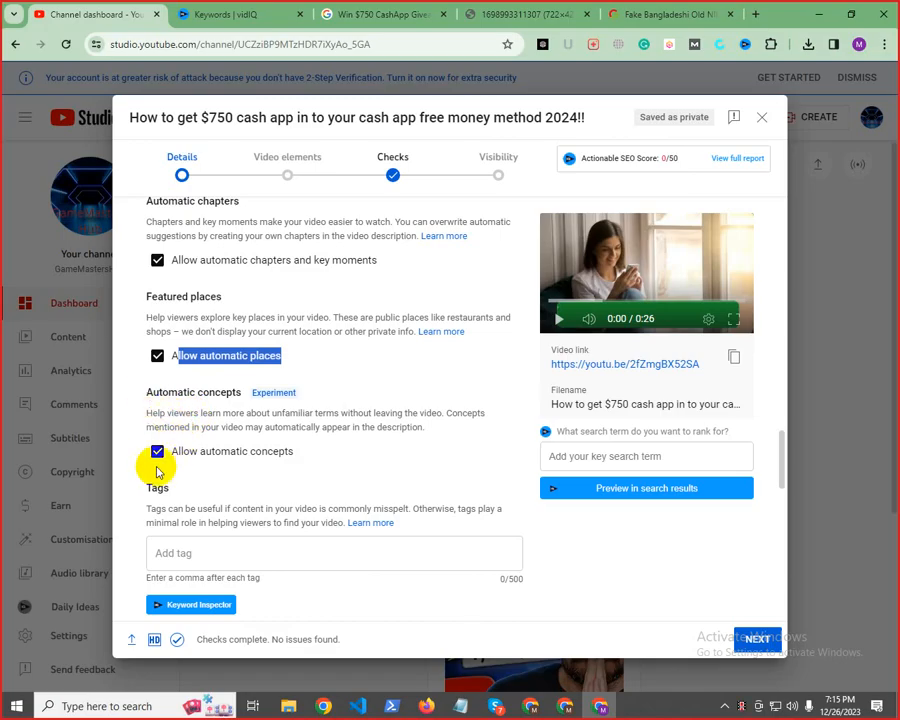
left_click_drag(176, 453, 348, 450)
Copy the full keyword list from the Notepad notes and add it as the video's tags in YouTube Studio
scroll(232, 450, "down", 3)
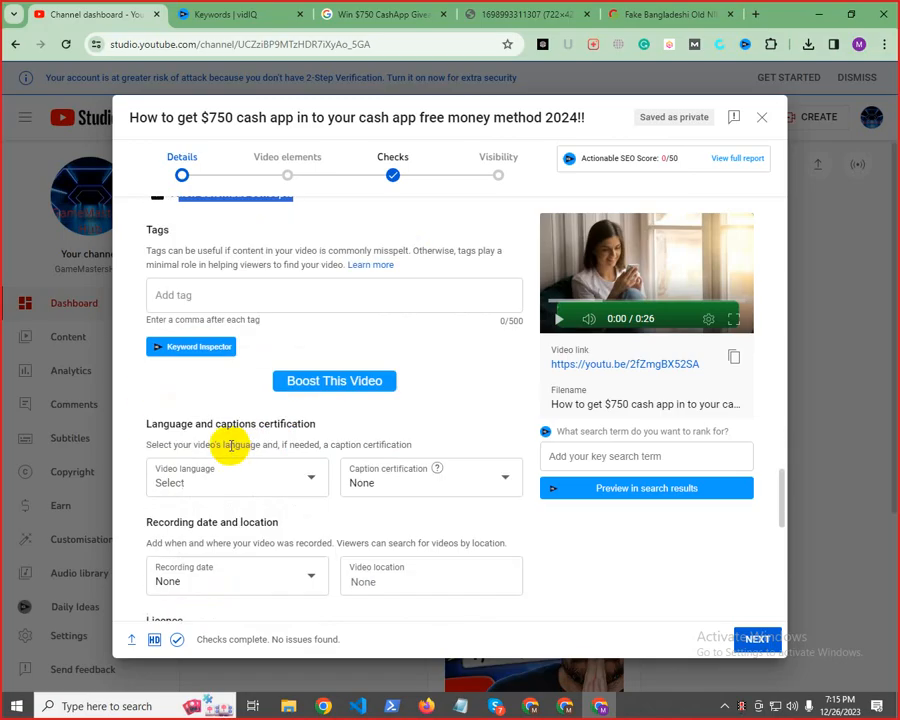
left_click(177, 297)
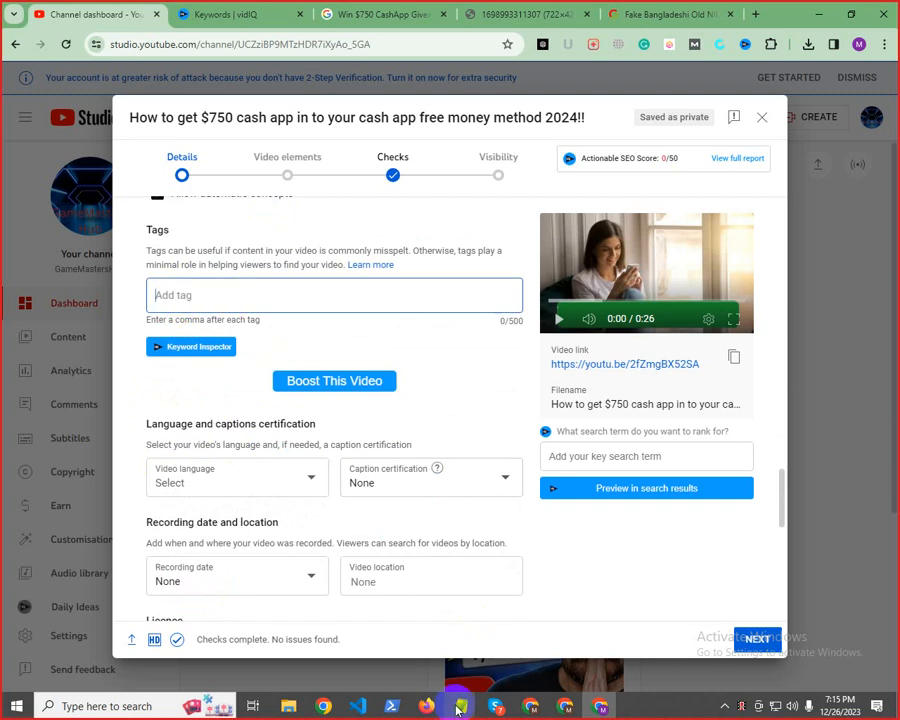
mouse_move(456, 708)
left_click(508, 596)
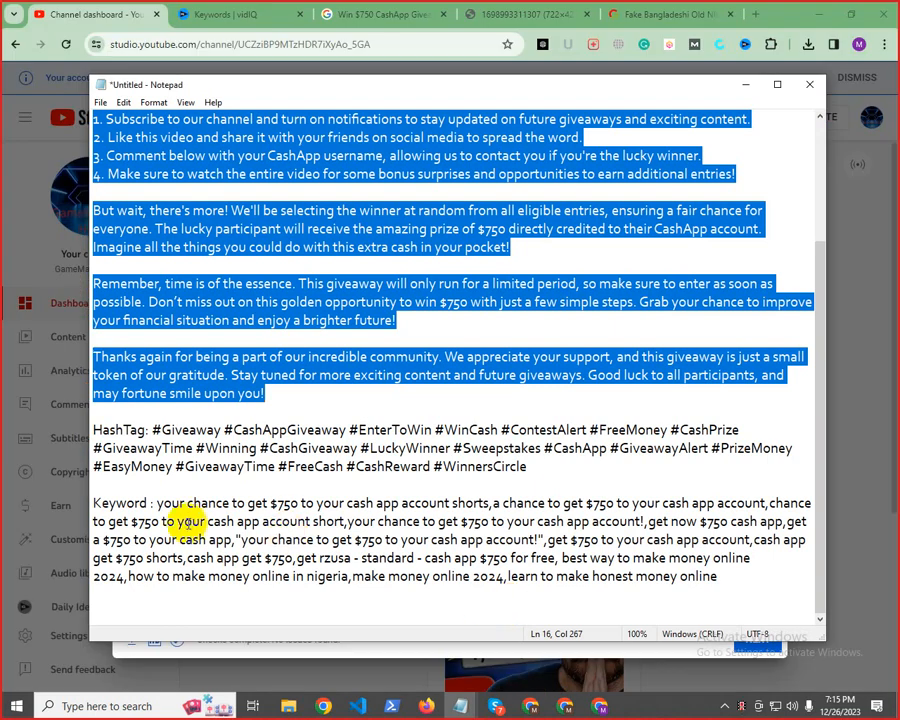
left_click_drag(157, 503, 760, 578)
right_click(355, 538)
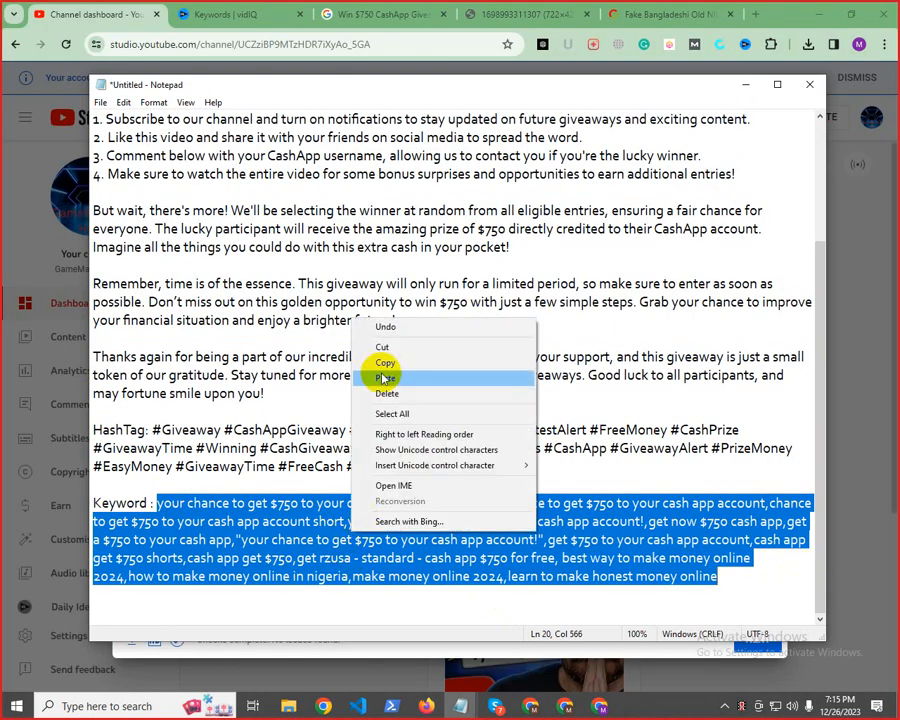
left_click(385, 362)
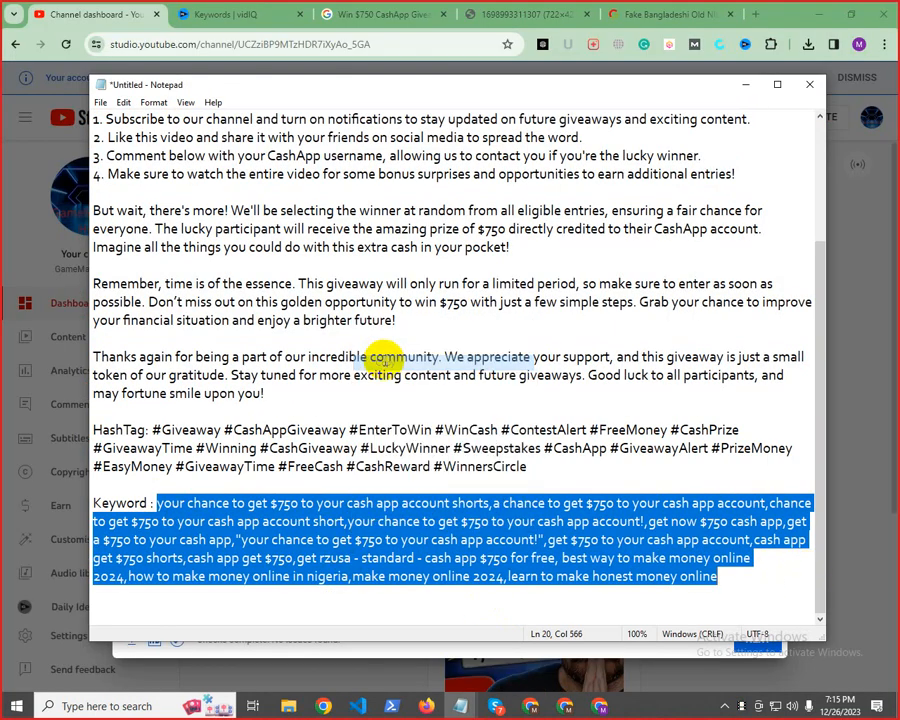
left_click(743, 85)
right_click(175, 305)
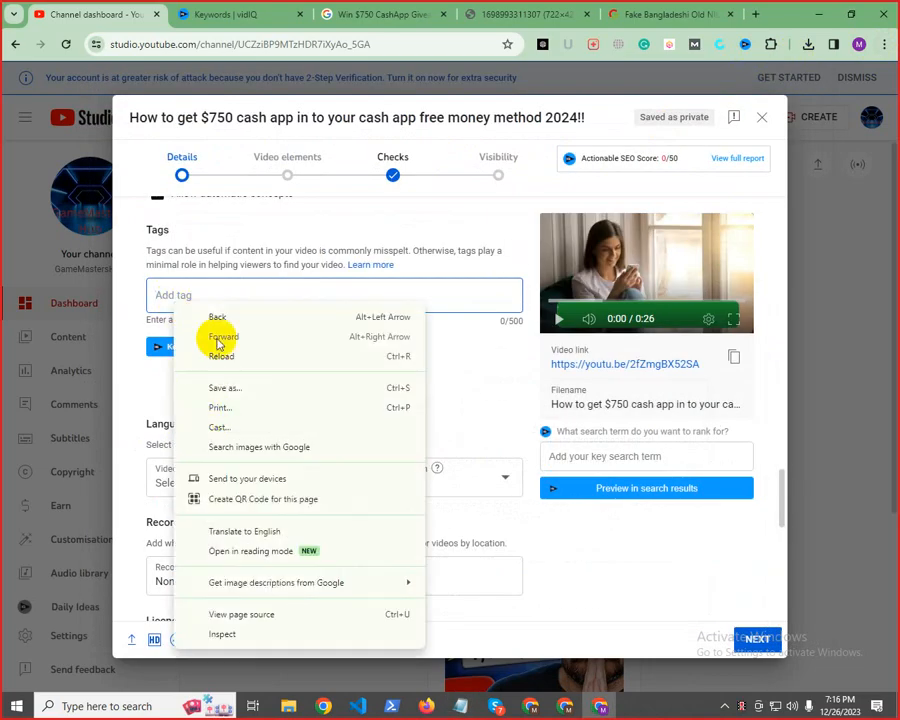
left_click(167, 295)
key("ctrl+v")
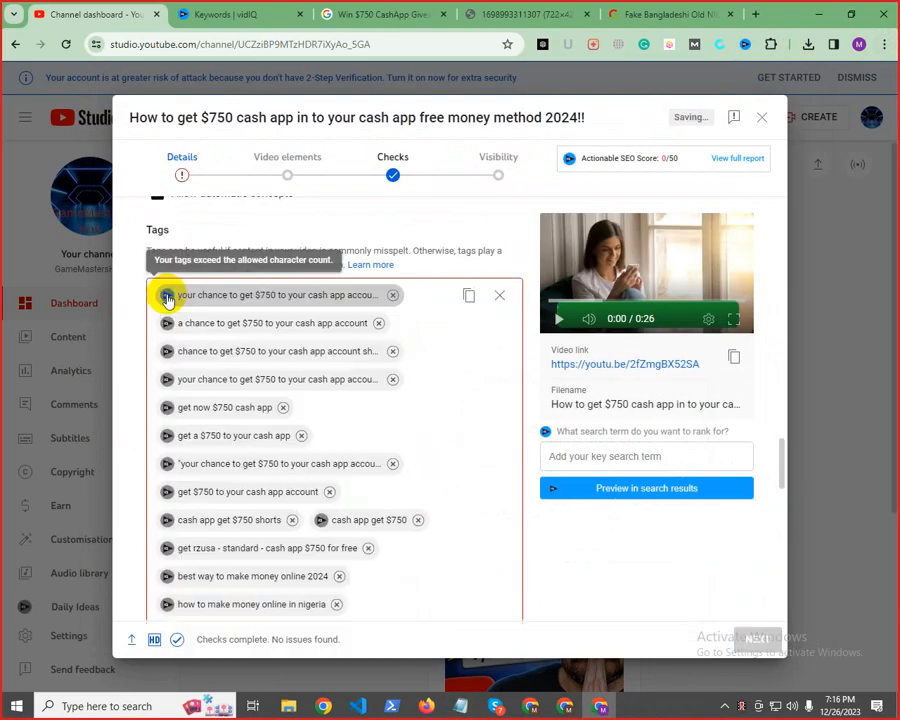
Remove the tags "get rzusa - standard - cash app $750 for free", "cash app get $750 shorts" and "cash app get $750"
scroll(414, 485, "down", 2)
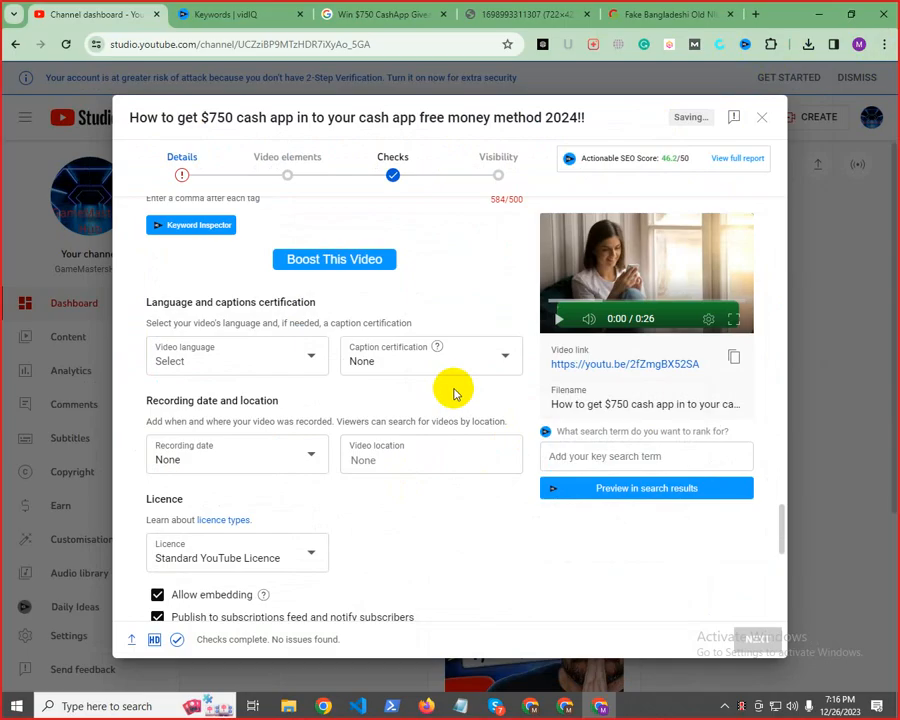
scroll(490, 457, "up", 3)
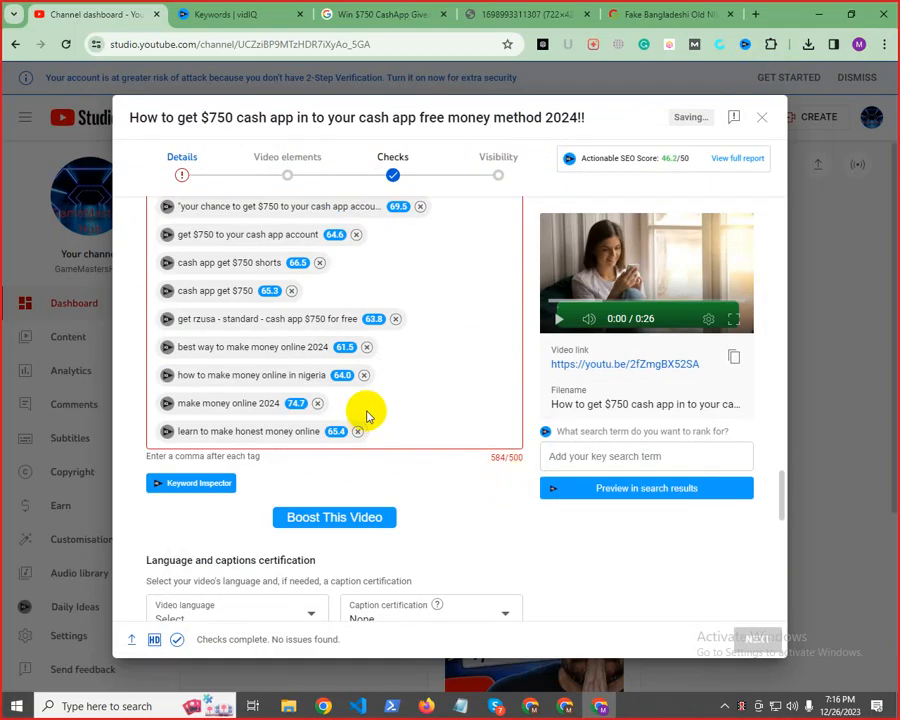
left_click(395, 320)
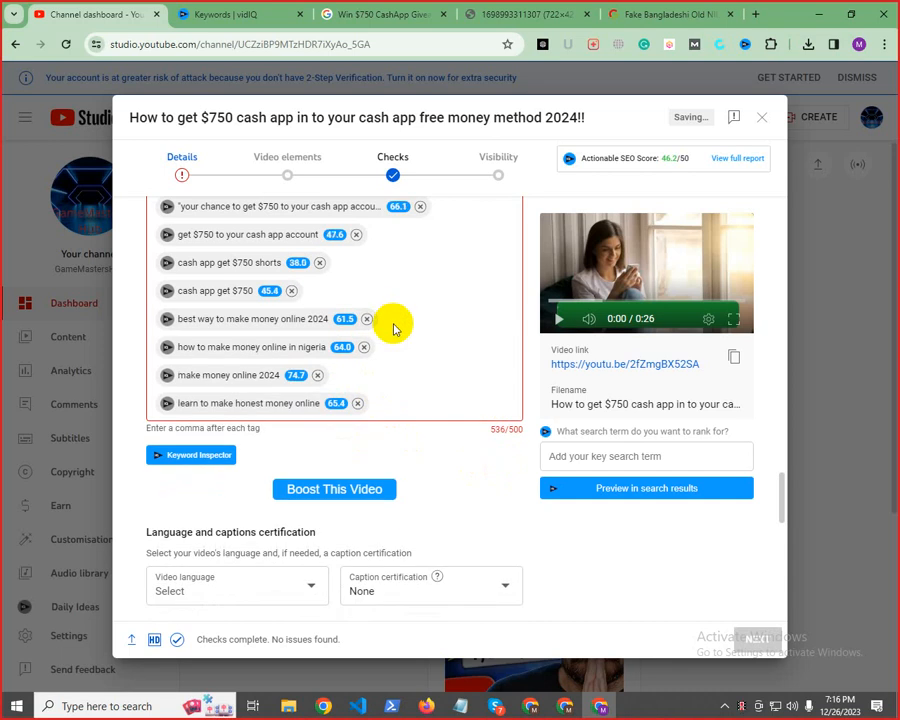
left_click(319, 264)
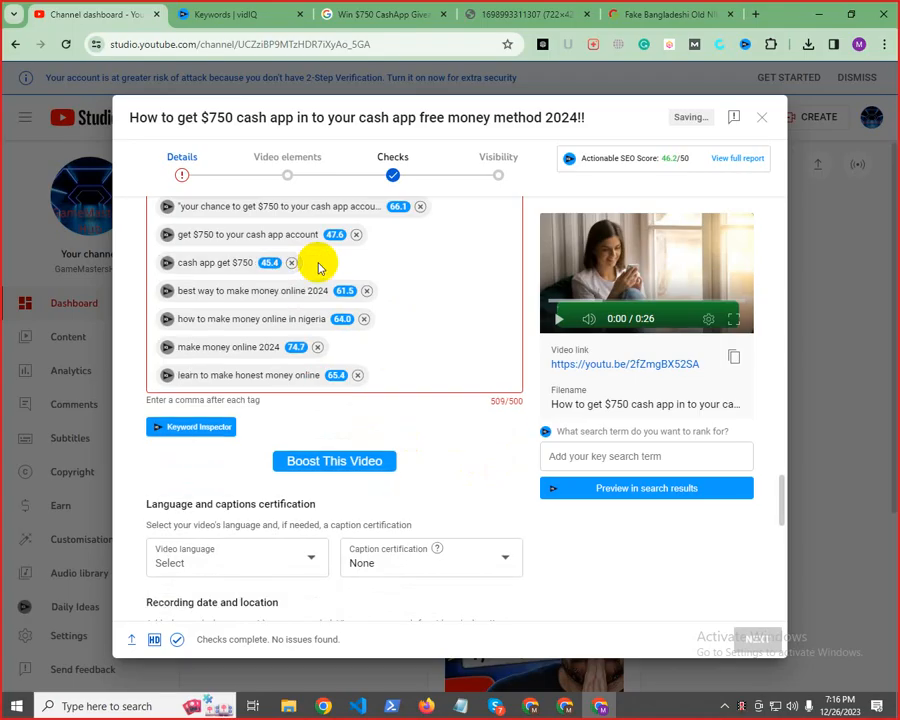
scroll(357, 366, "up", 3)
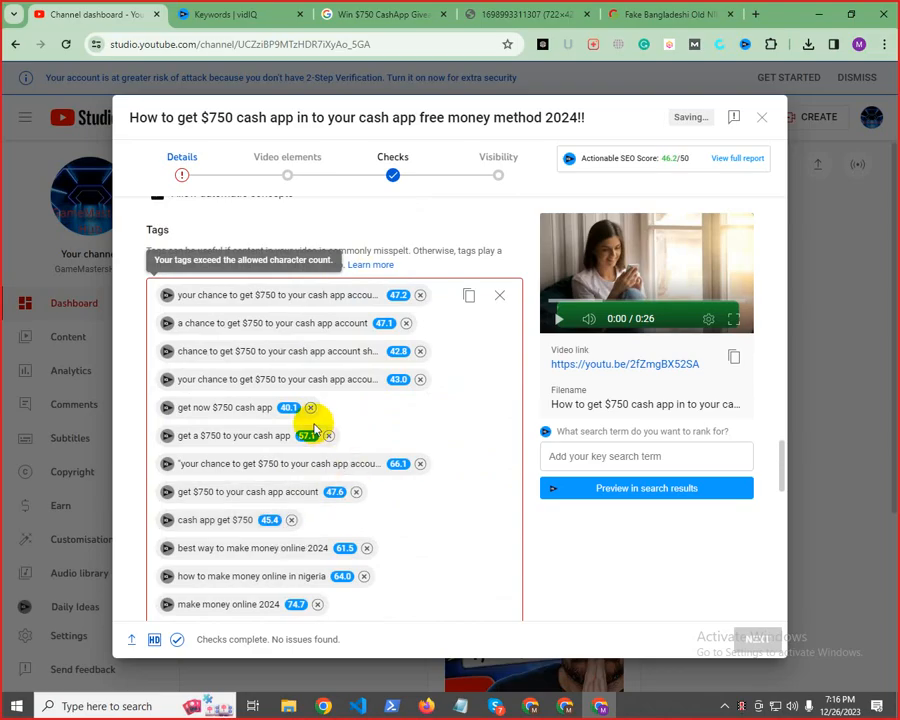
left_click(291, 522)
scroll(400, 480, "down", 3)
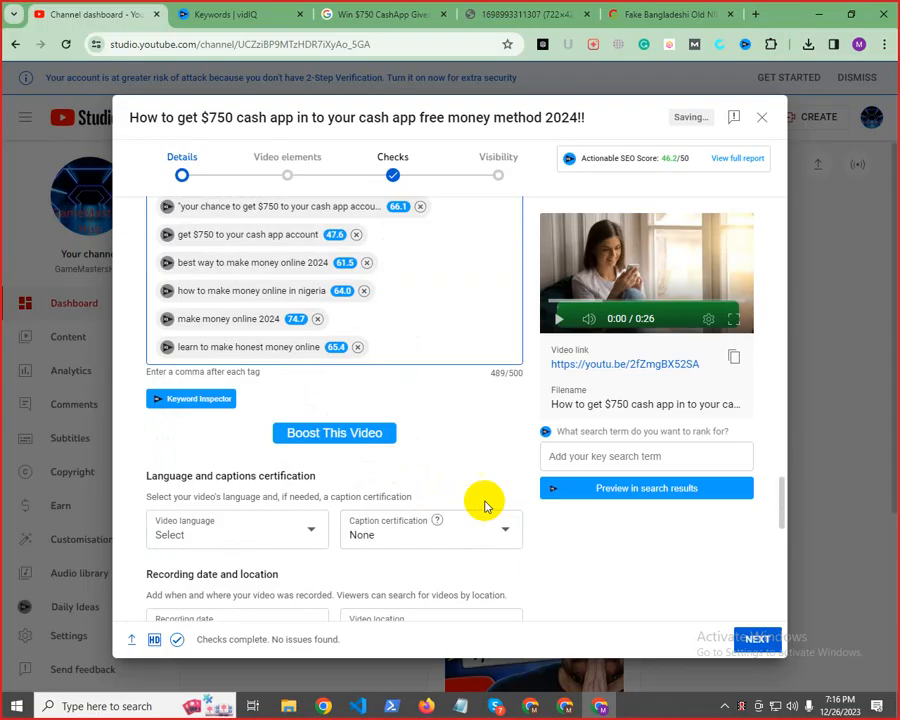
left_click_drag(520, 372, 489, 372)
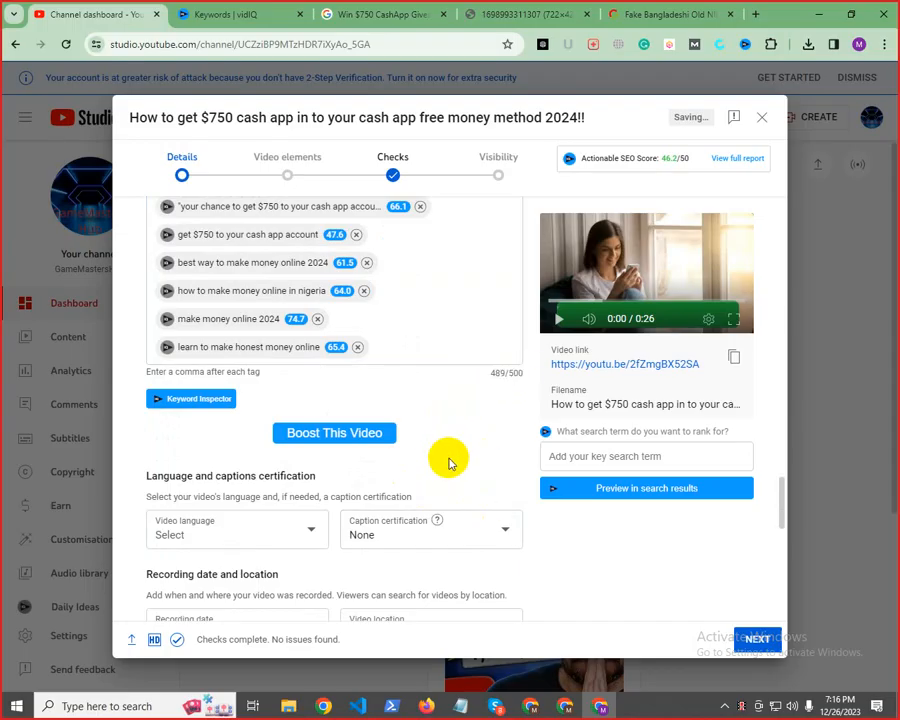
Place the cursor at the end of the video description and copy all the hashtags, #Giveaway through #WinnersCircle, from the Notepad notes
scroll(452, 463, "up", 5)
scroll(453, 467, "up", 10)
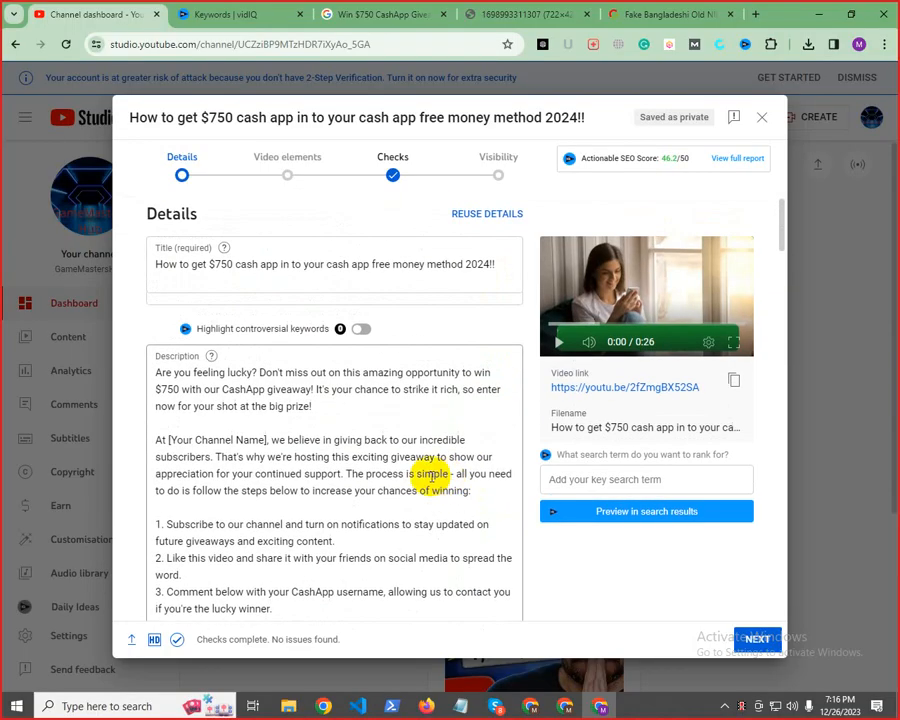
scroll(456, 296, "down", 6)
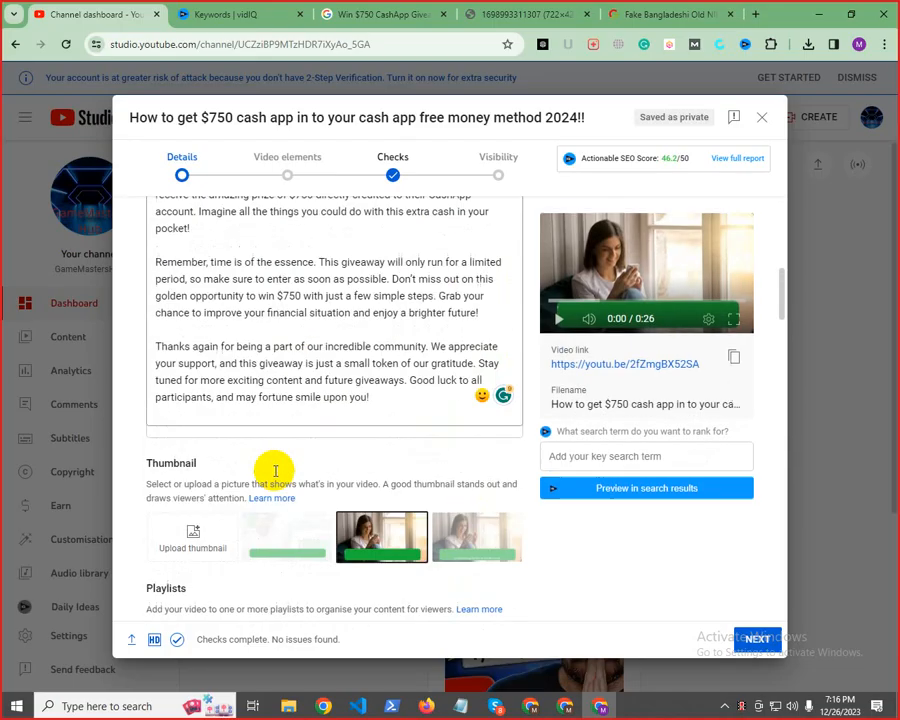
left_click(383, 394)
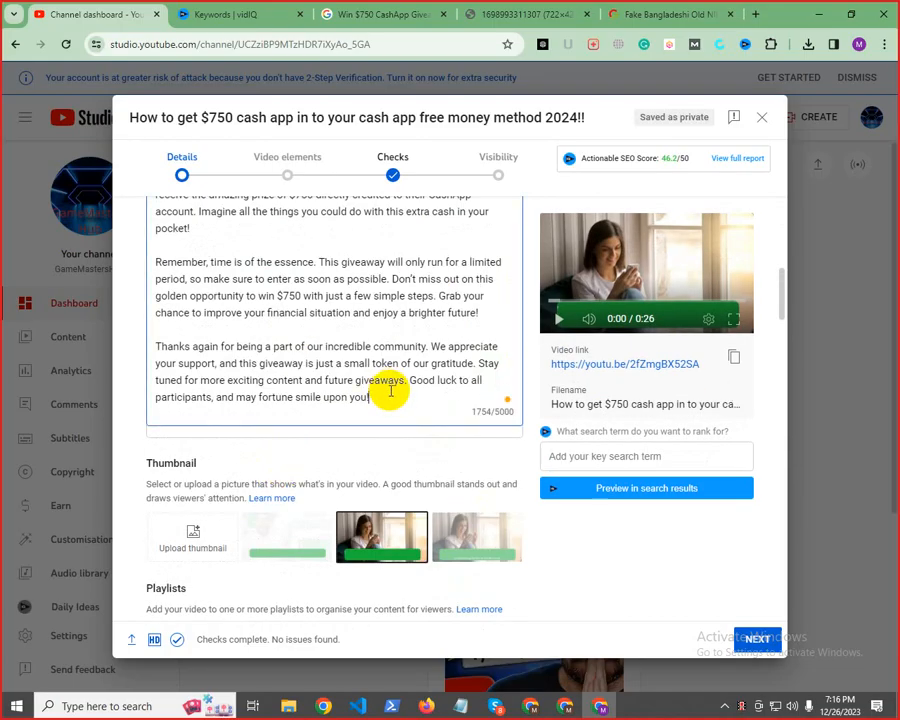
left_click(455, 705)
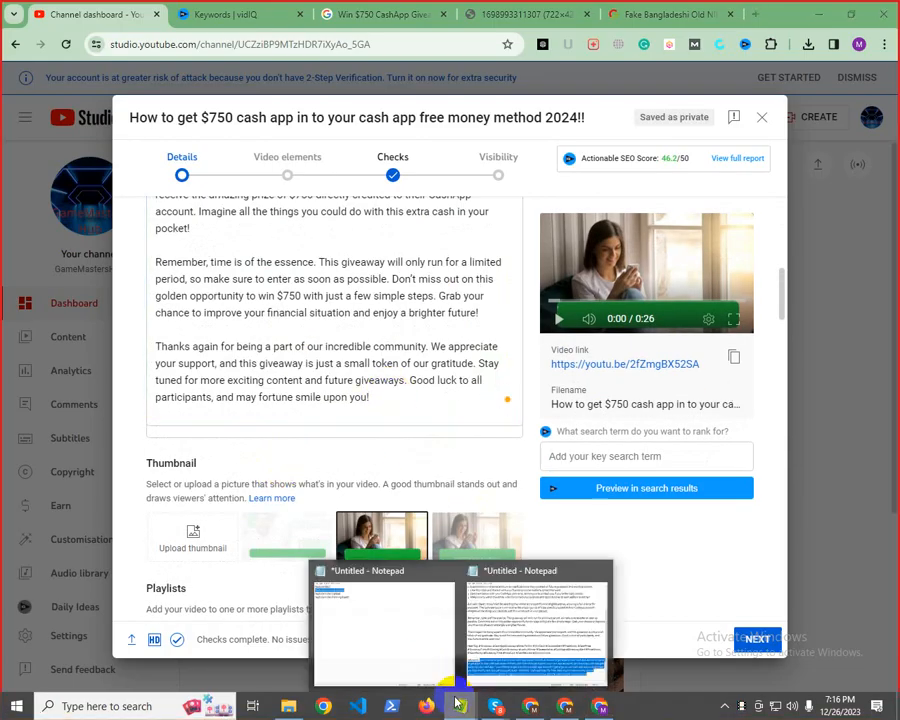
left_click(518, 631)
left_click(355, 466)
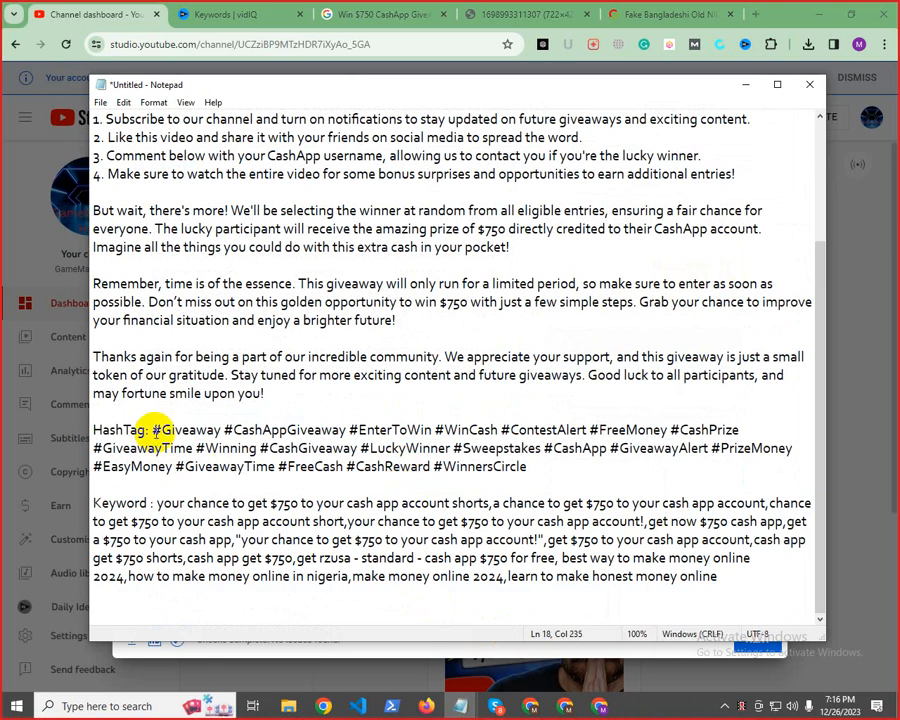
left_click_drag(151, 429, 600, 476)
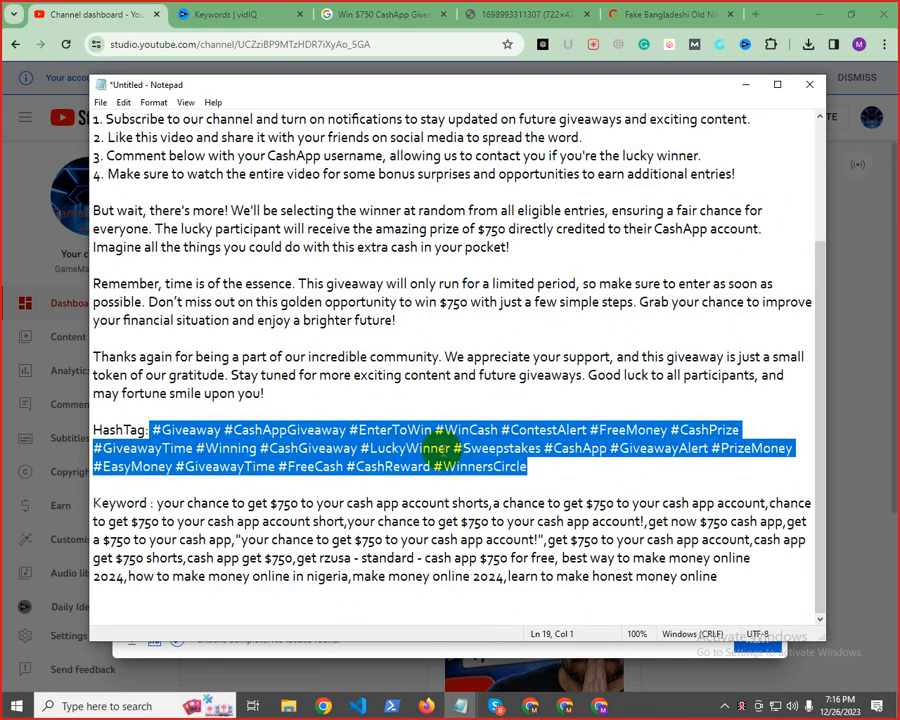
right_click(518, 505)
left_click(580, 550)
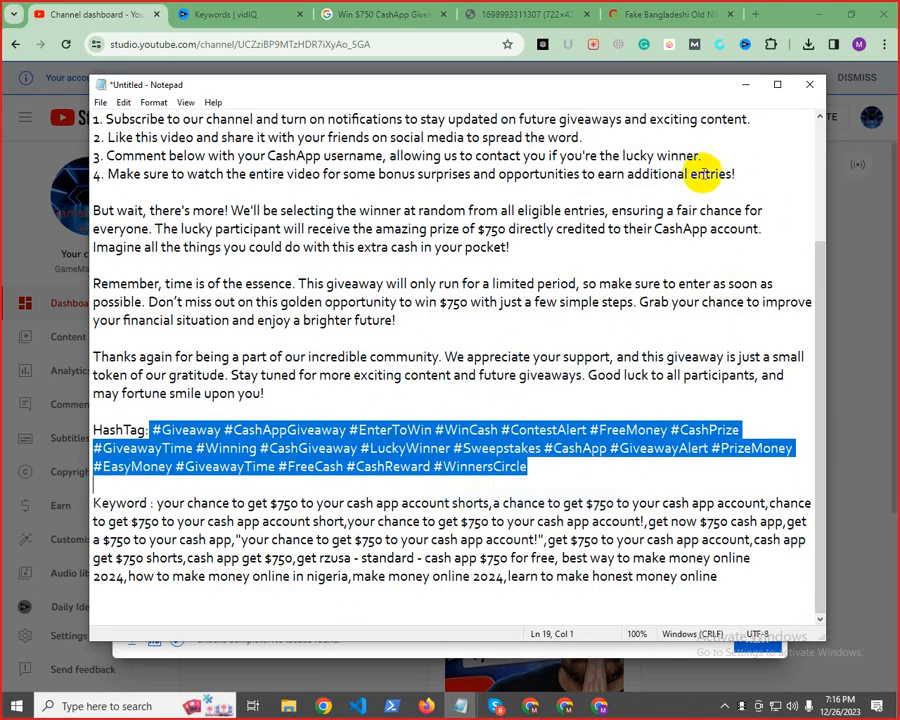
Add the copied hashtags below the last paragraph of the video description, separated by a blank line
left_click(746, 86)
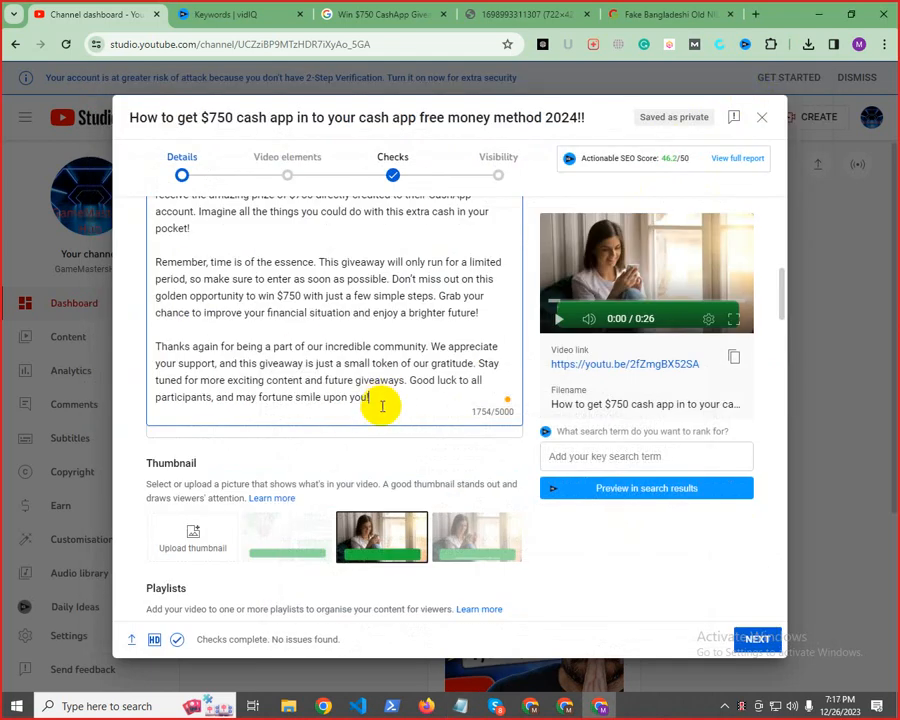
key("Return")
key("Return")
key("ctrl+v")
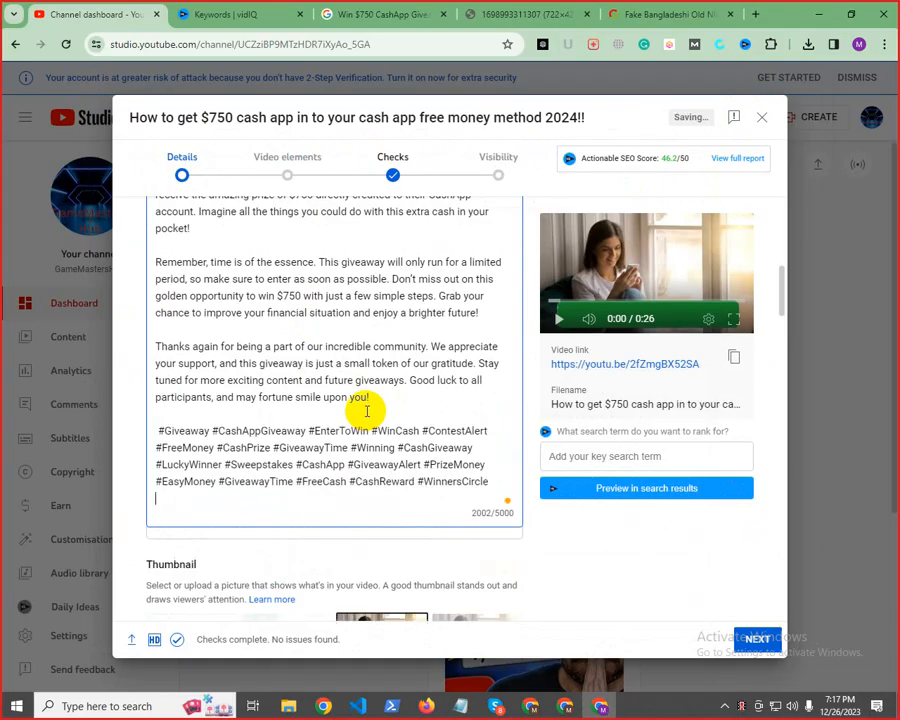
left_click_drag(162, 430, 540, 457)
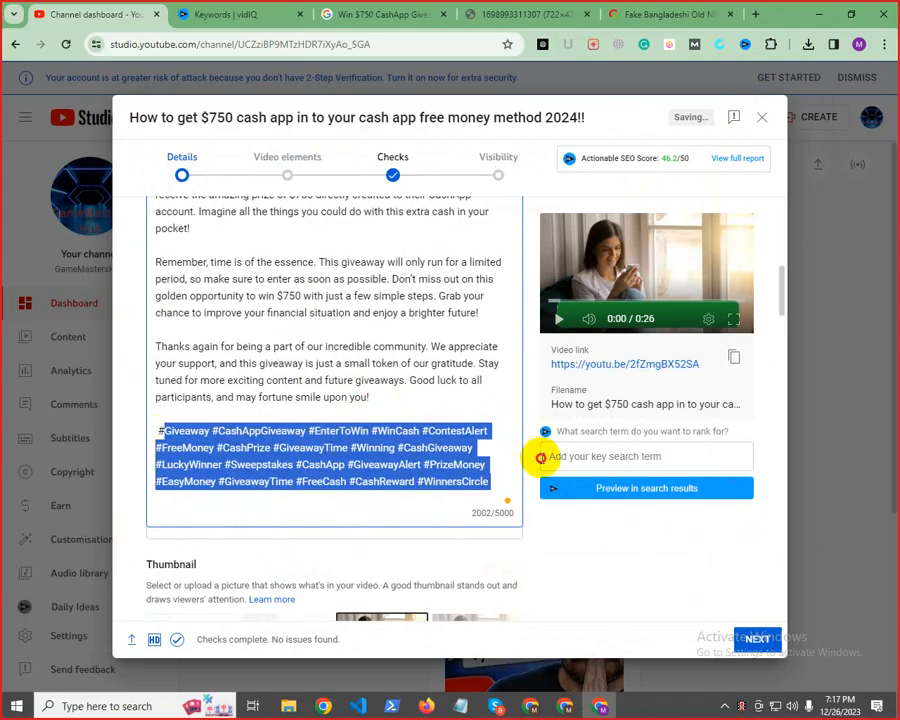
left_click(268, 465)
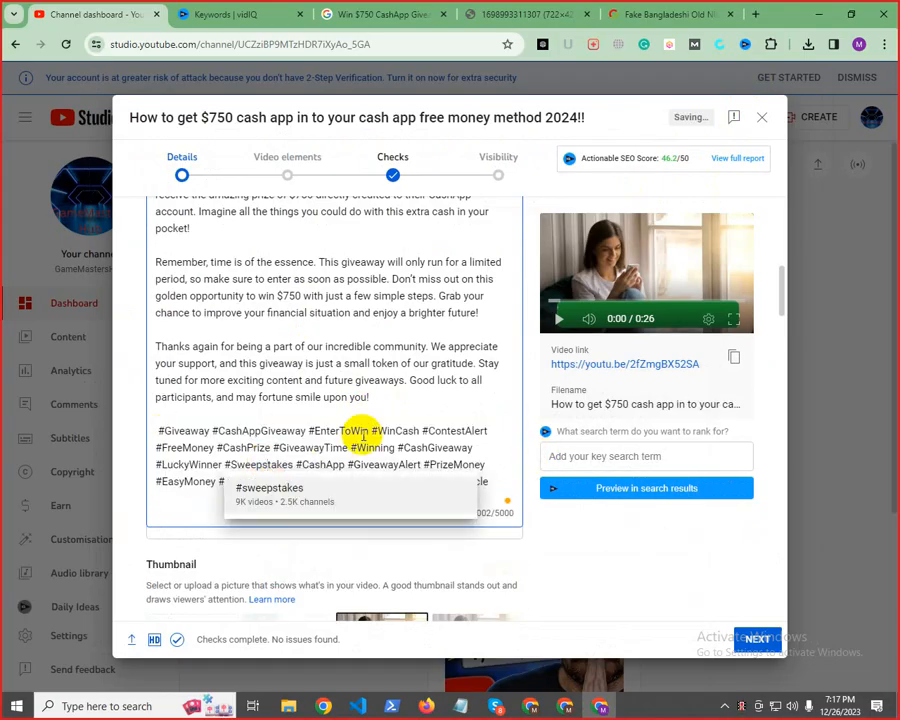
Copy the word "Giveaway" from the hashtags in the Notepad notes and add it as another video tag
scroll(366, 440, "down", 10)
scroll(391, 450, "down", 10)
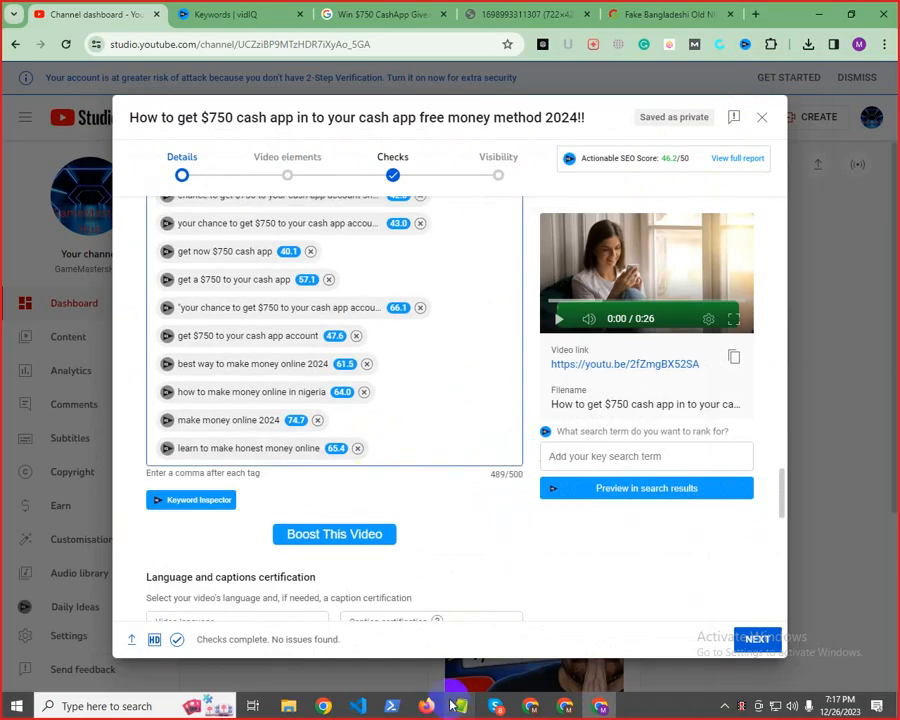
mouse_move(460, 706)
left_click(518, 640)
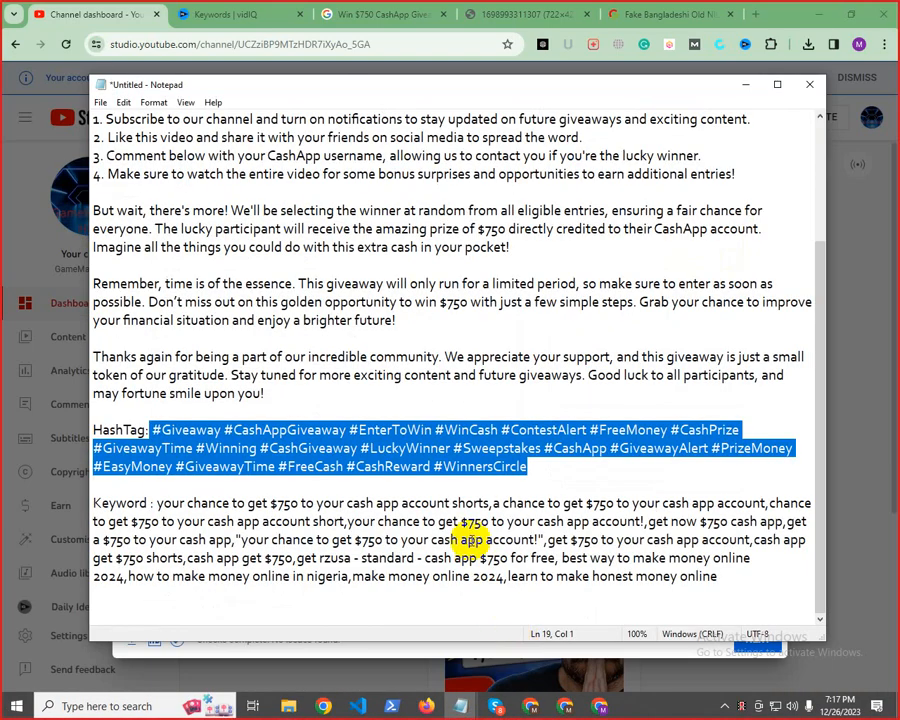
left_click(460, 521)
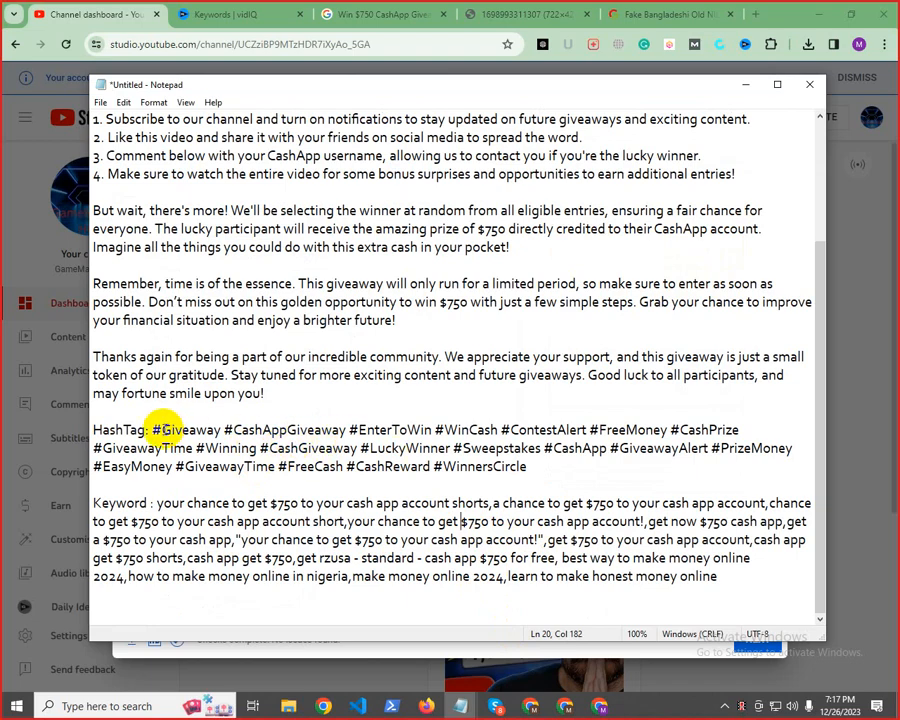
left_click_drag(161, 429, 226, 429)
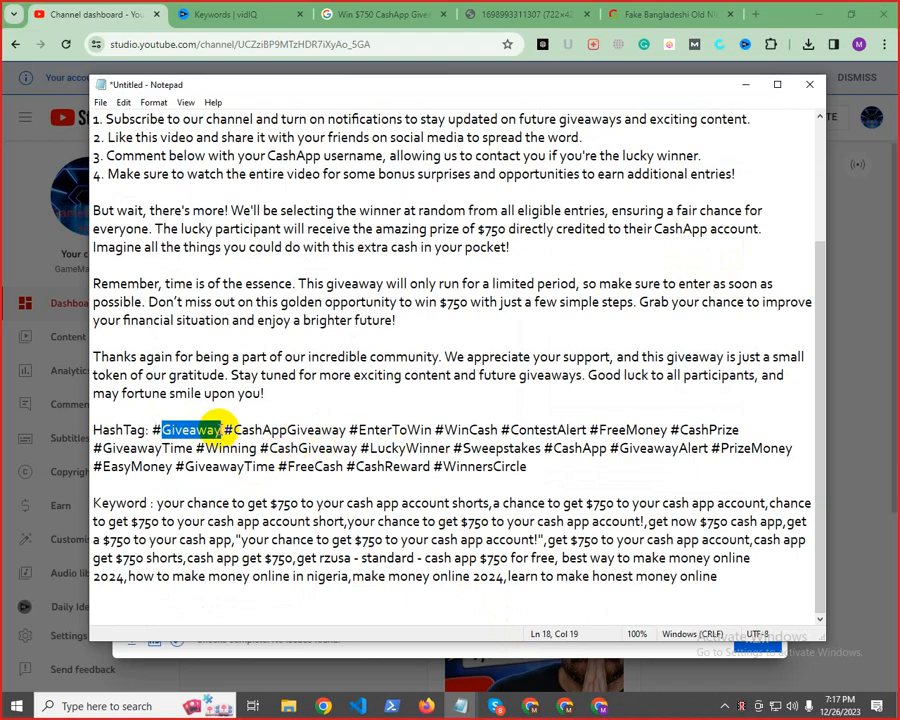
right_click(220, 428)
left_click(258, 466)
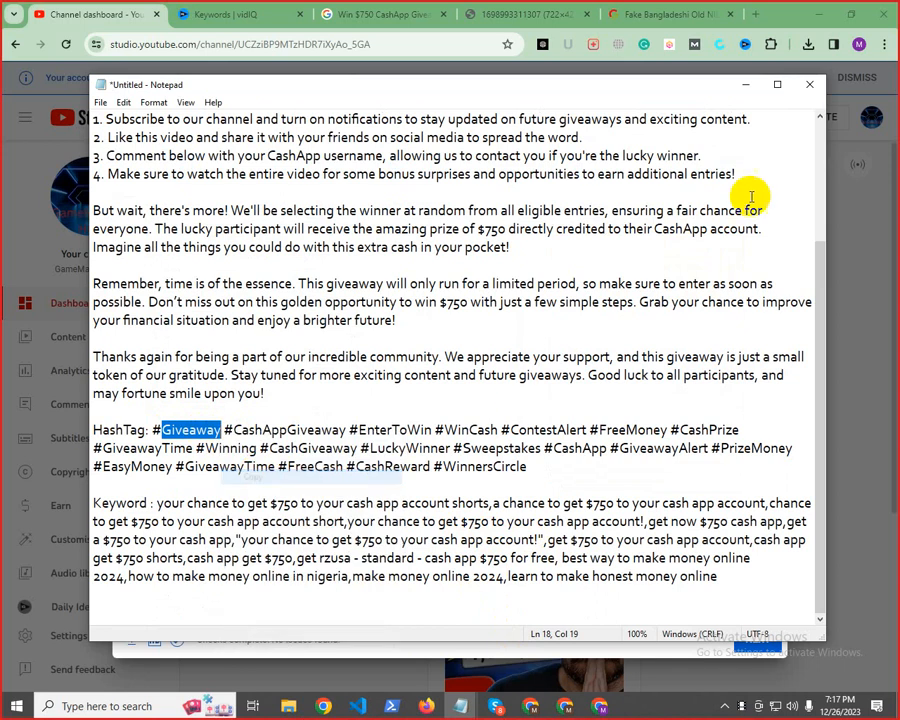
left_click(745, 85)
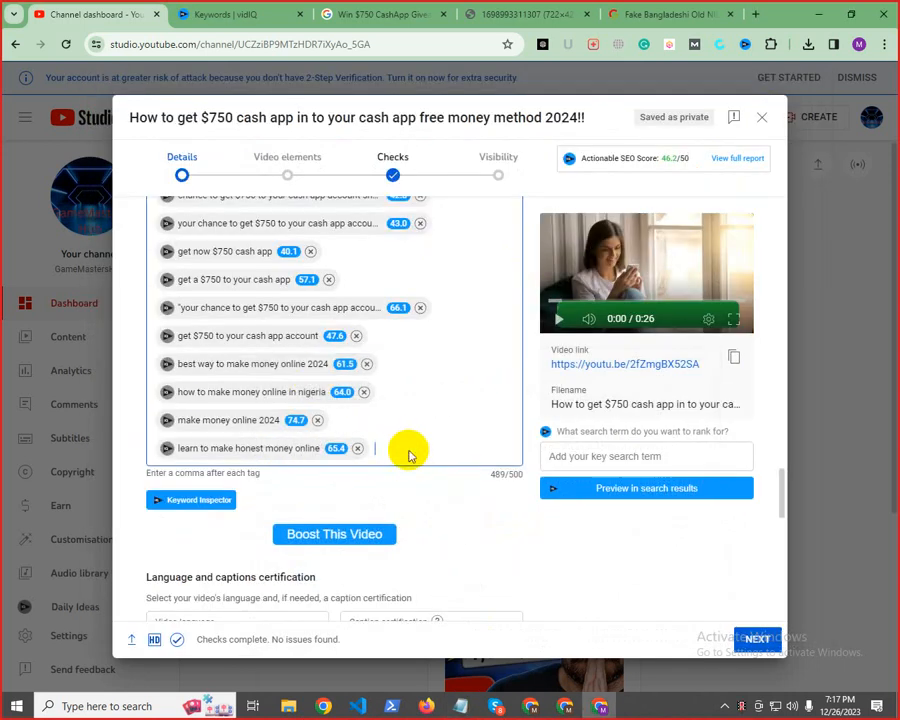
key("ctrl+v")
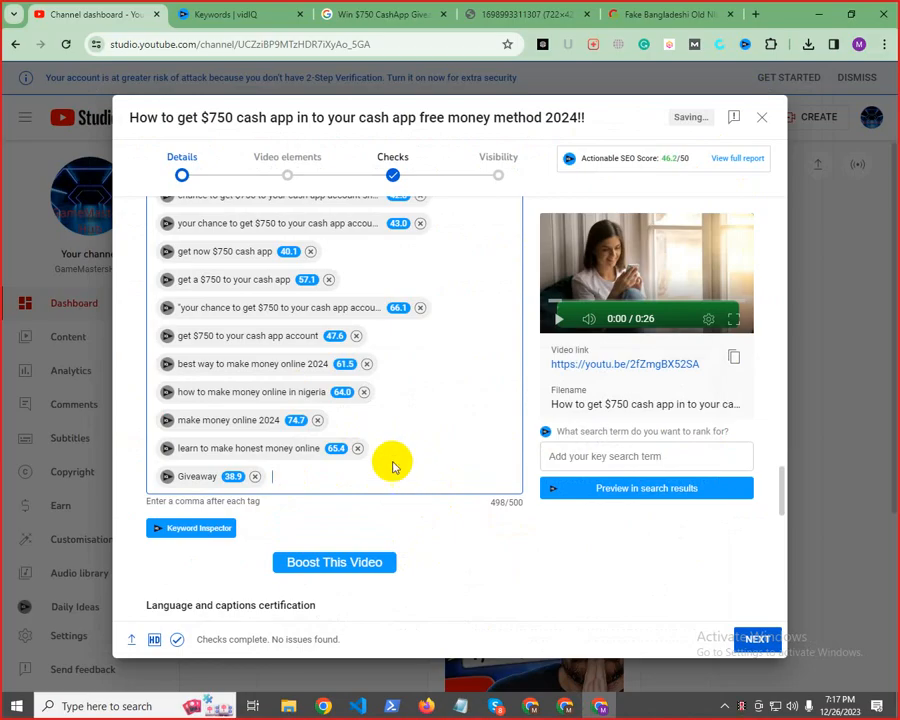
In the Notepad notes, split the hashtag #CashAppGiveaway into separate words and select "Cash App Giveaway" without the hash sign
scroll(380, 462, "up", 3)
scroll(416, 478, "down", 3)
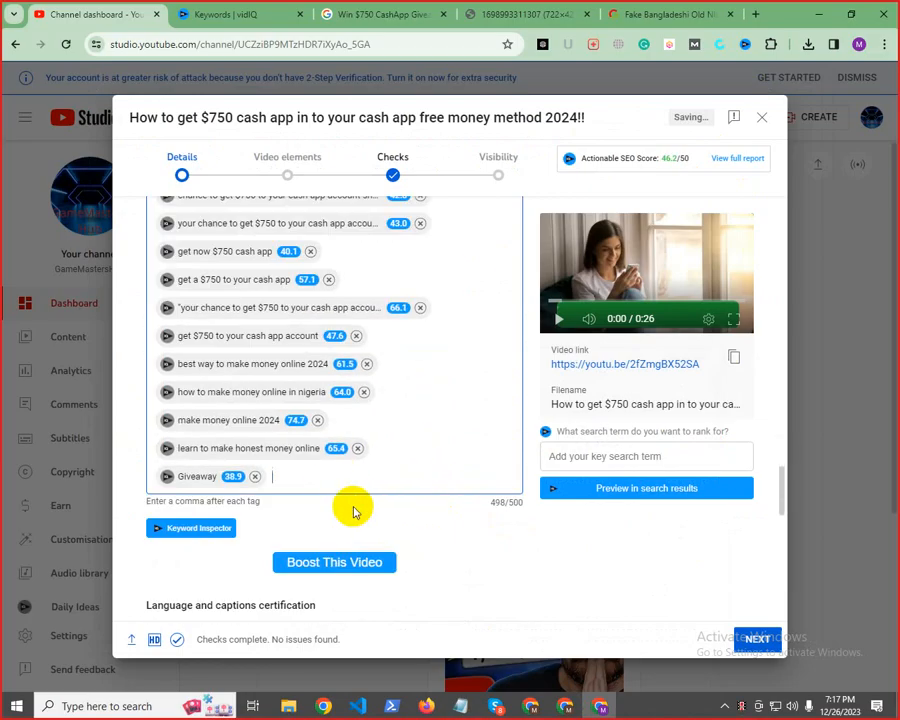
mouse_move(459, 706)
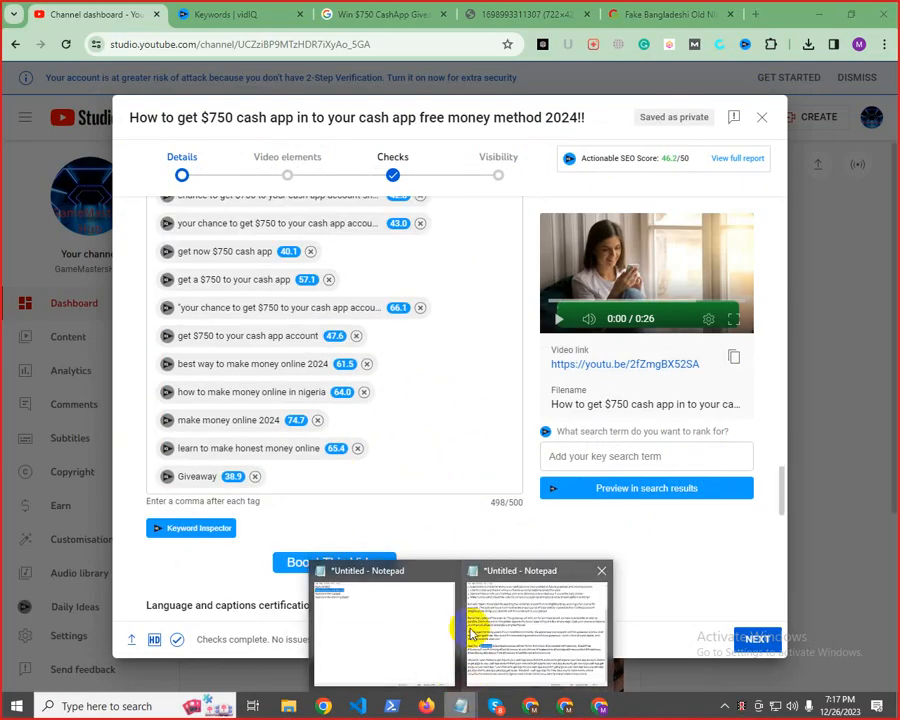
left_click(471, 634)
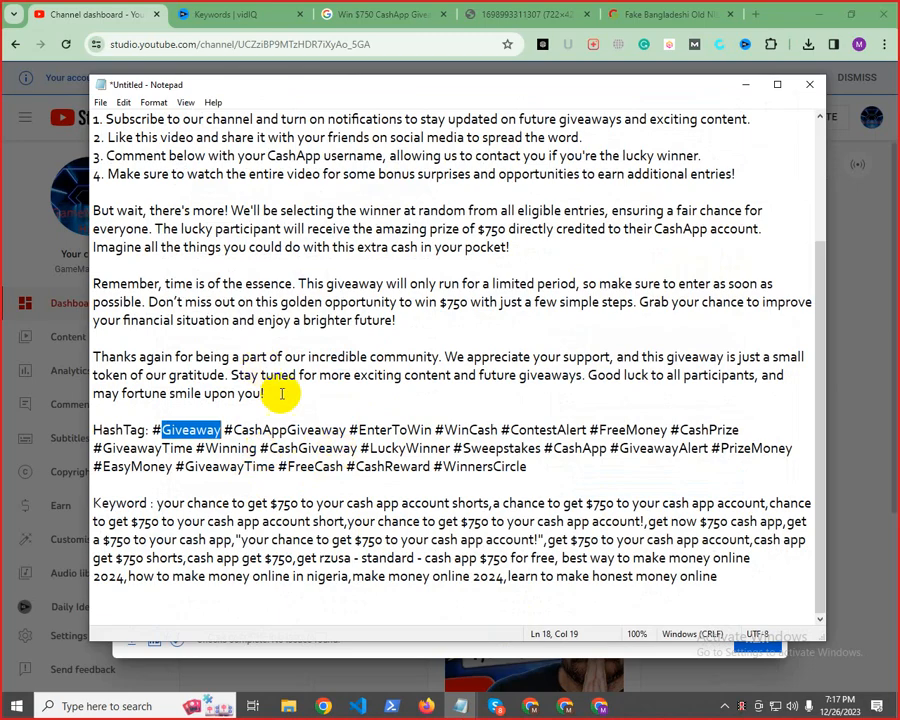
left_click(262, 429)
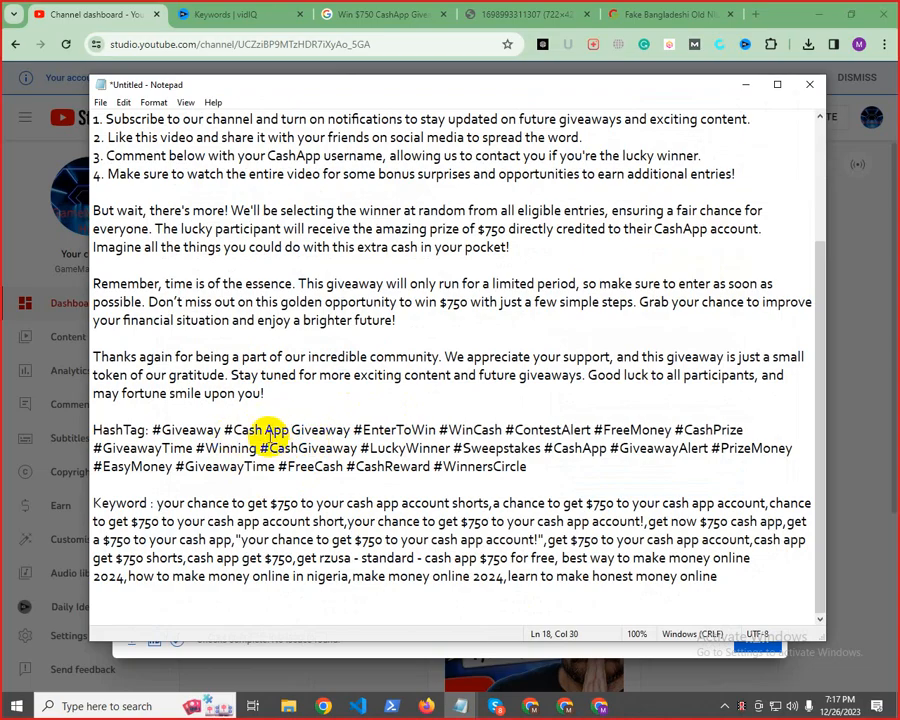
left_click_drag(236, 429, 349, 430)
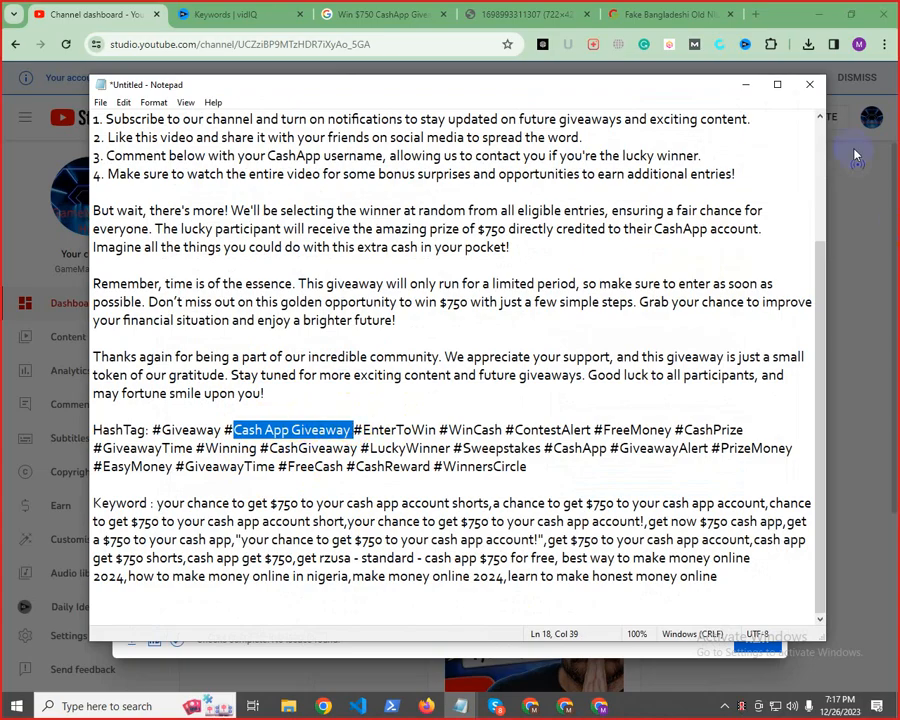
left_click(743, 84)
Set the video language to English in the language and captions certification section
scroll(443, 514, "down", 3)
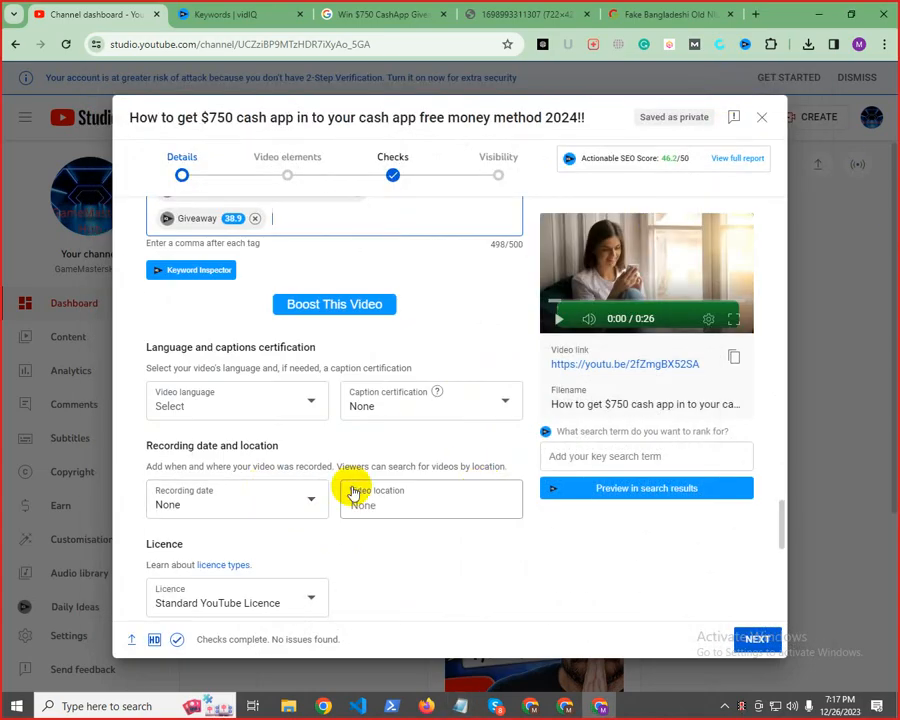
left_click(272, 420)
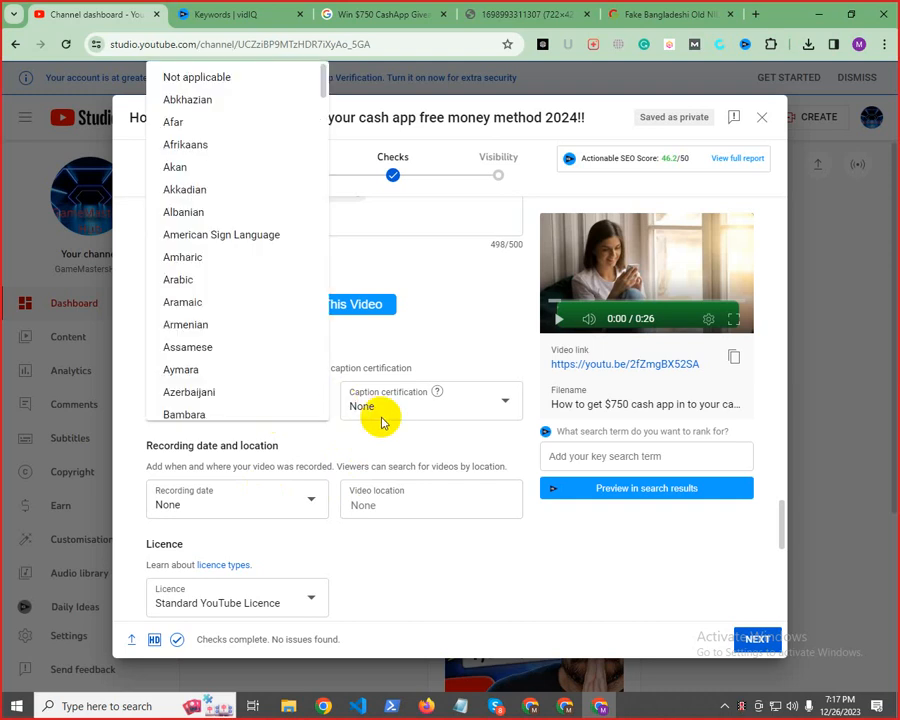
left_click(363, 439)
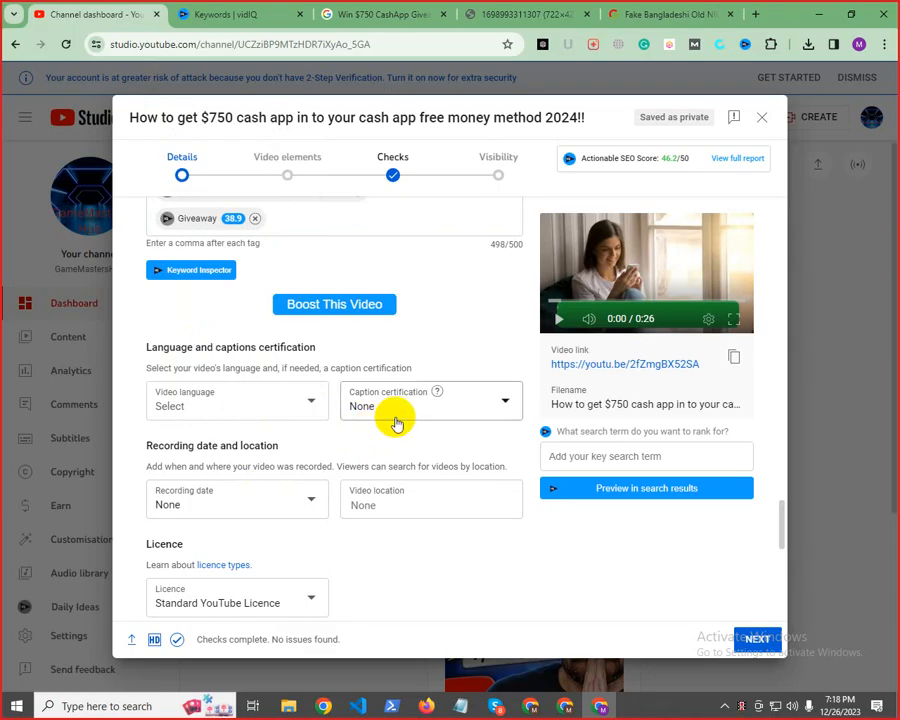
scroll(374, 388, "up", 5)
scroll(374, 388, "down", 5)
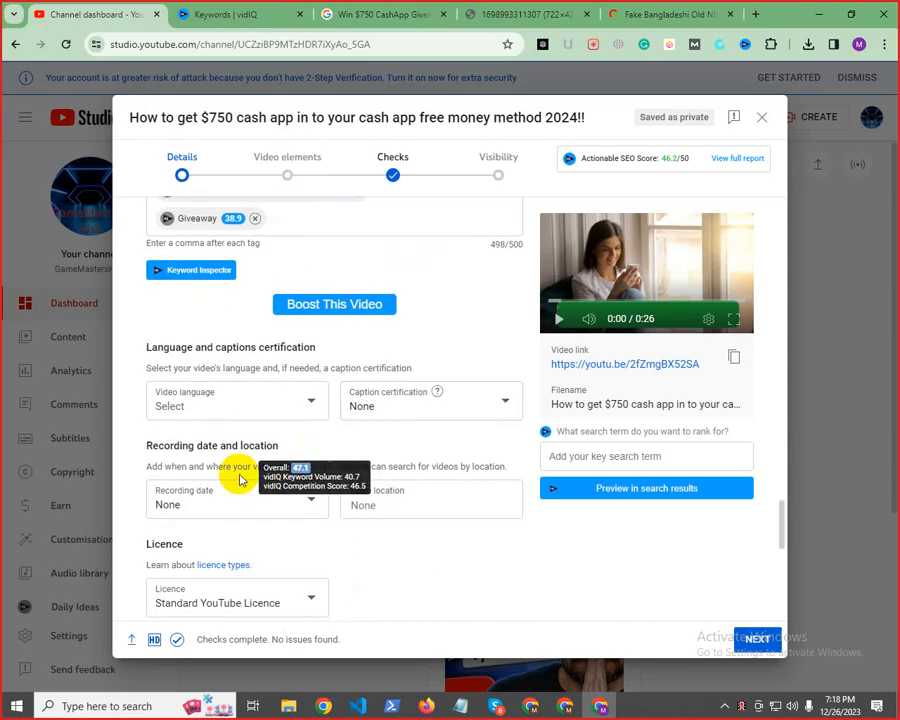
left_click(217, 413)
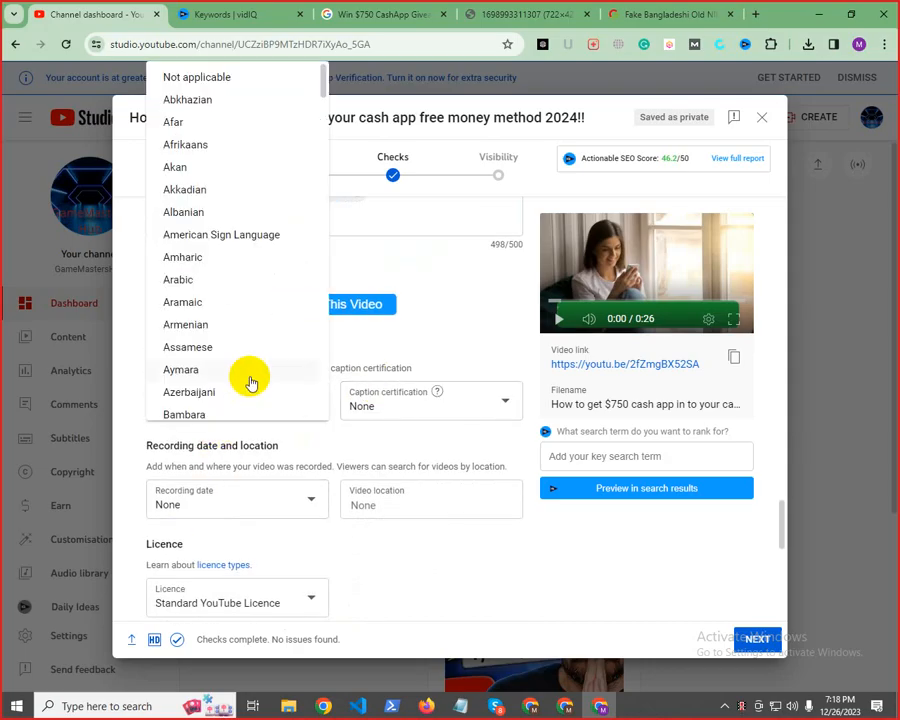
scroll(237, 285, "down", 7)
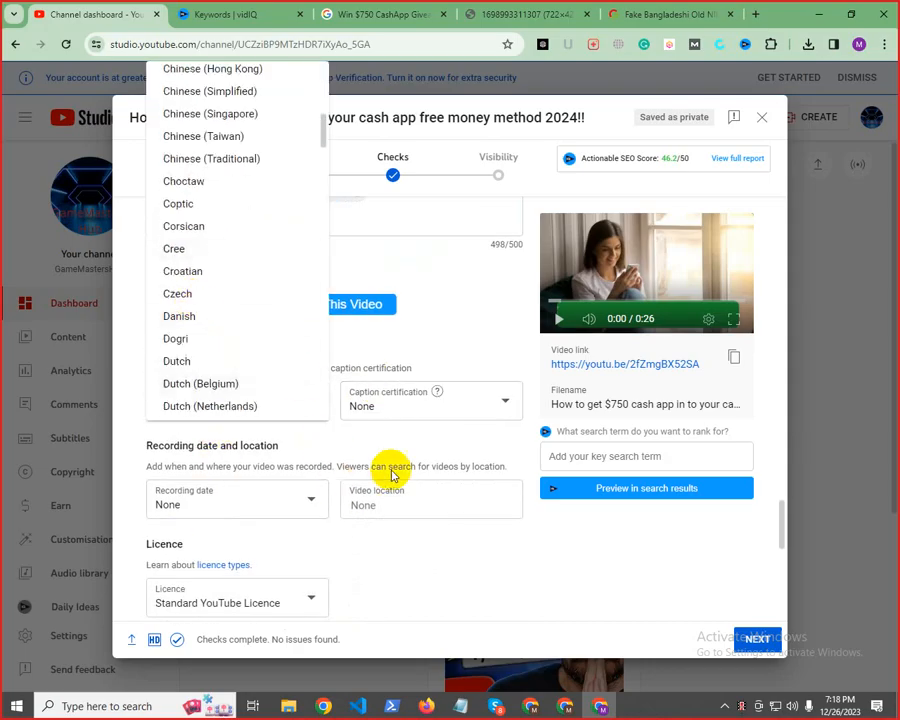
scroll(200, 340, "down", 3)
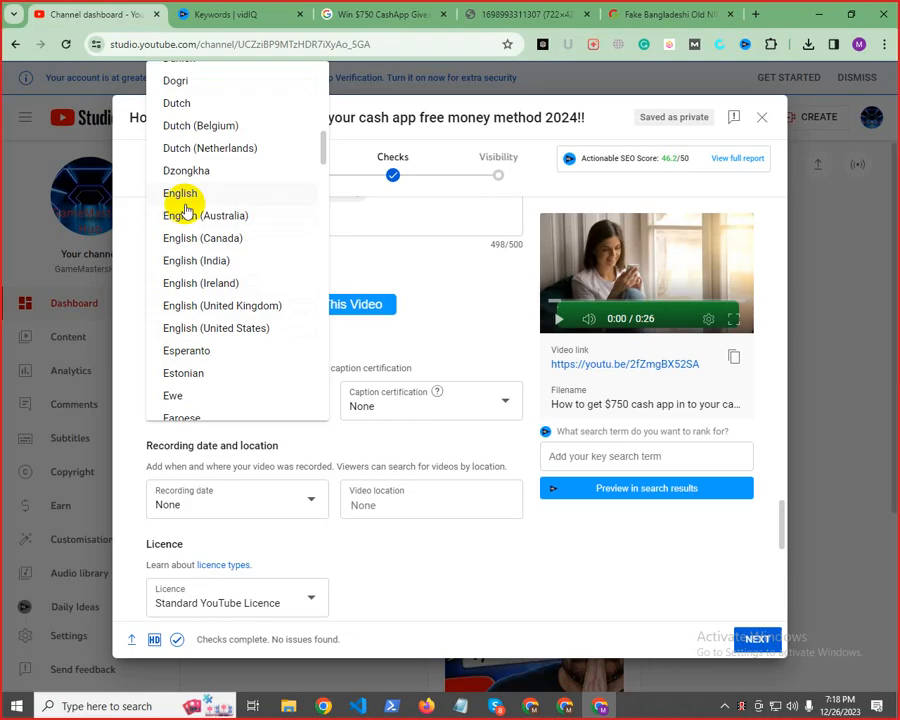
left_click_drag(187, 172, 190, 198)
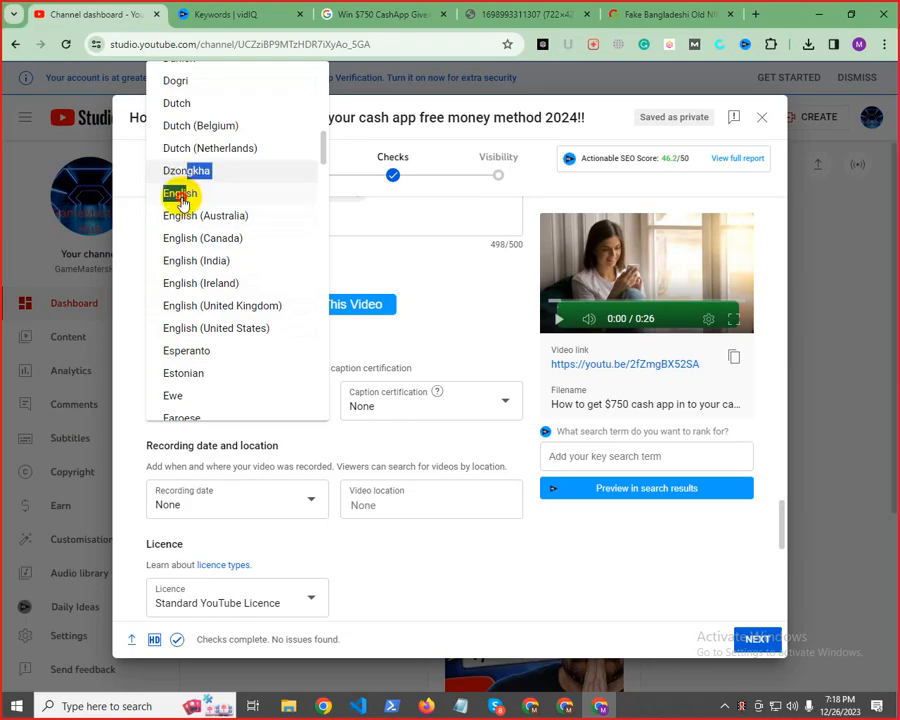
left_click(181, 199)
Set the video's recording date to 26 Dec 2023 and its location to USA
left_click(426, 403)
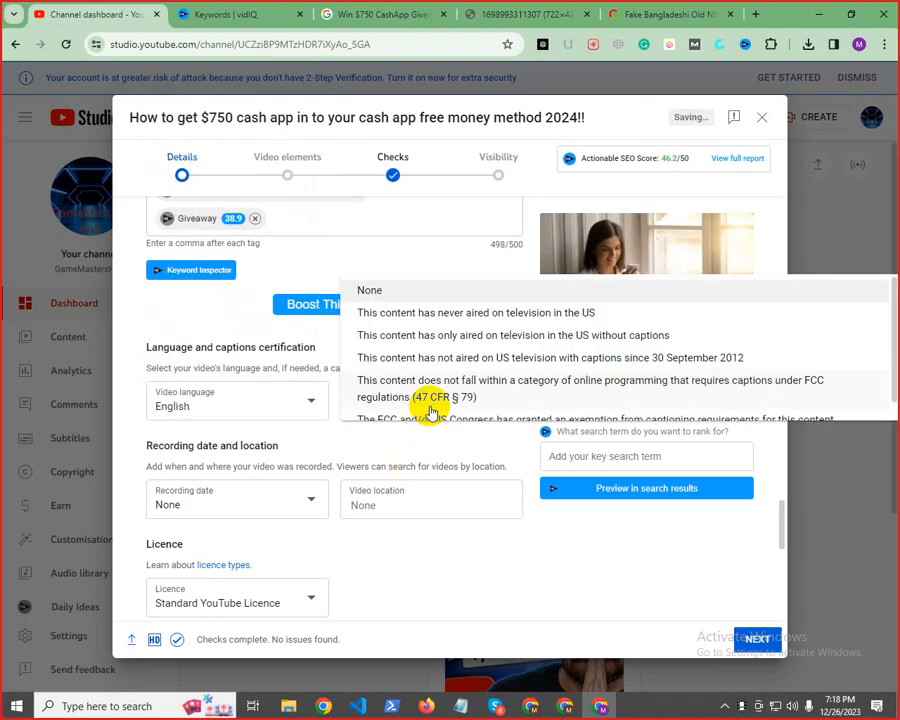
left_click(357, 475)
left_click_drag(148, 445, 376, 445)
left_click(272, 517)
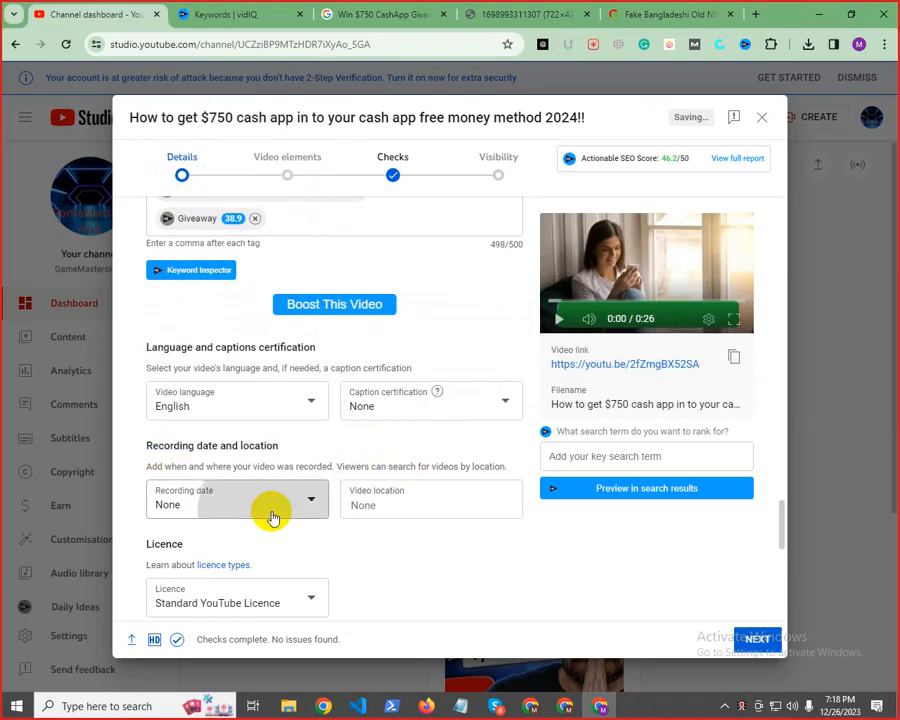
left_click(191, 474)
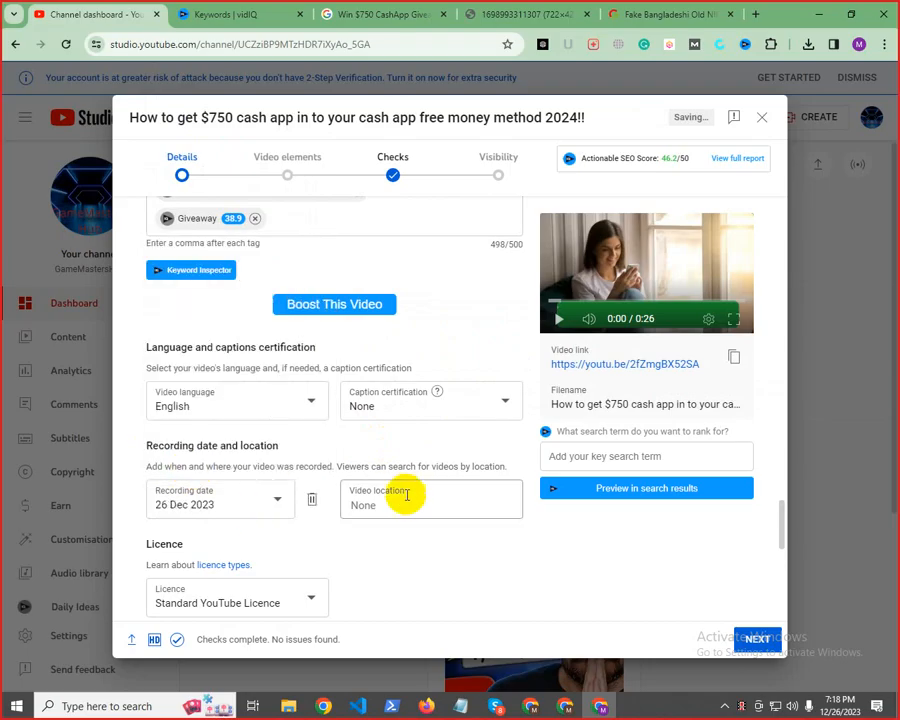
left_click(368, 508)
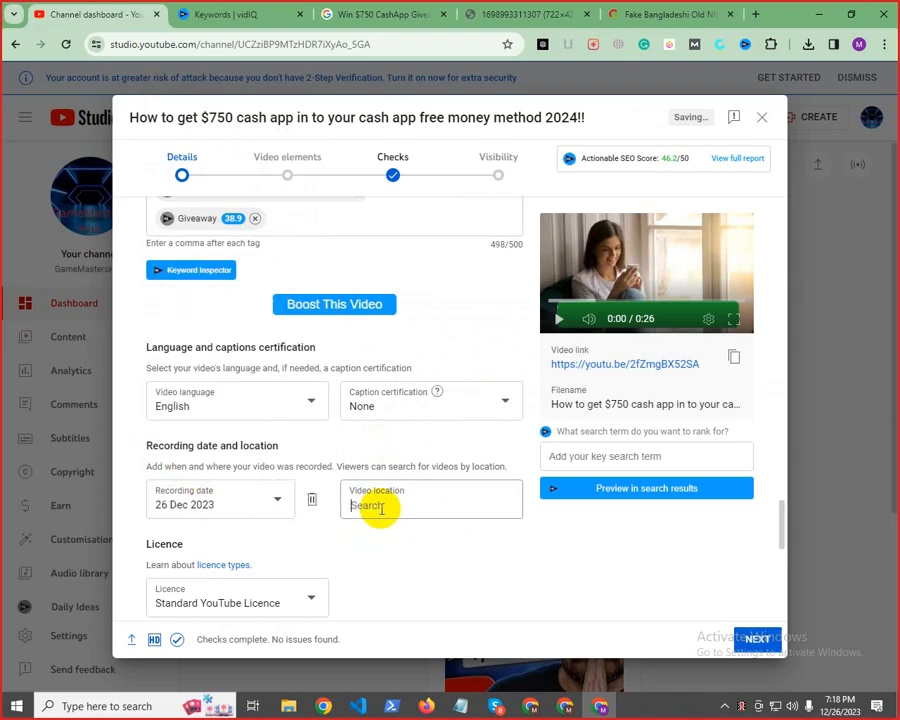
type("usa")
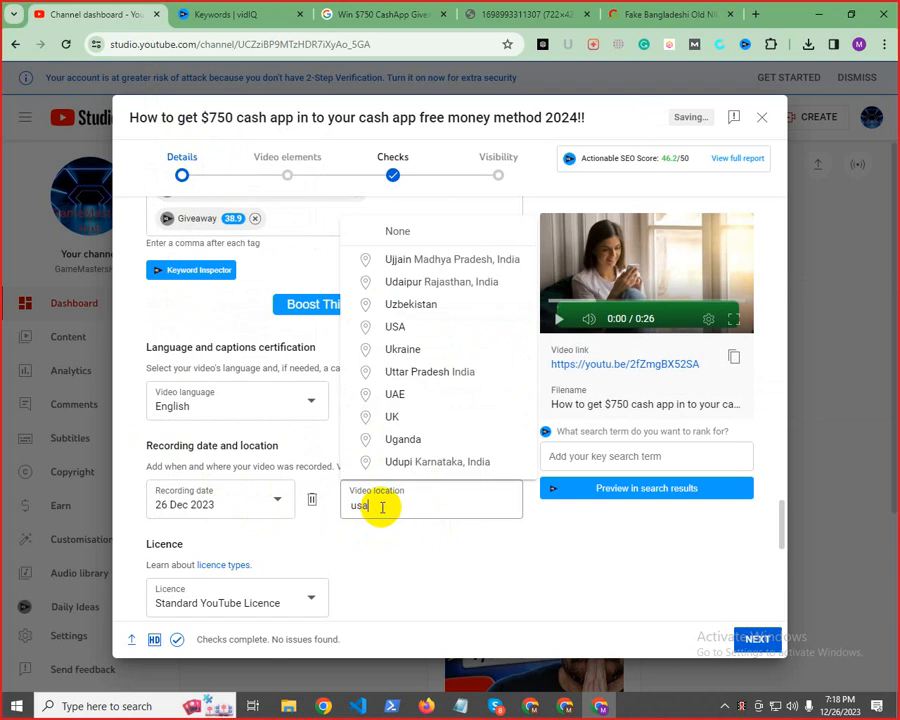
left_click(400, 259)
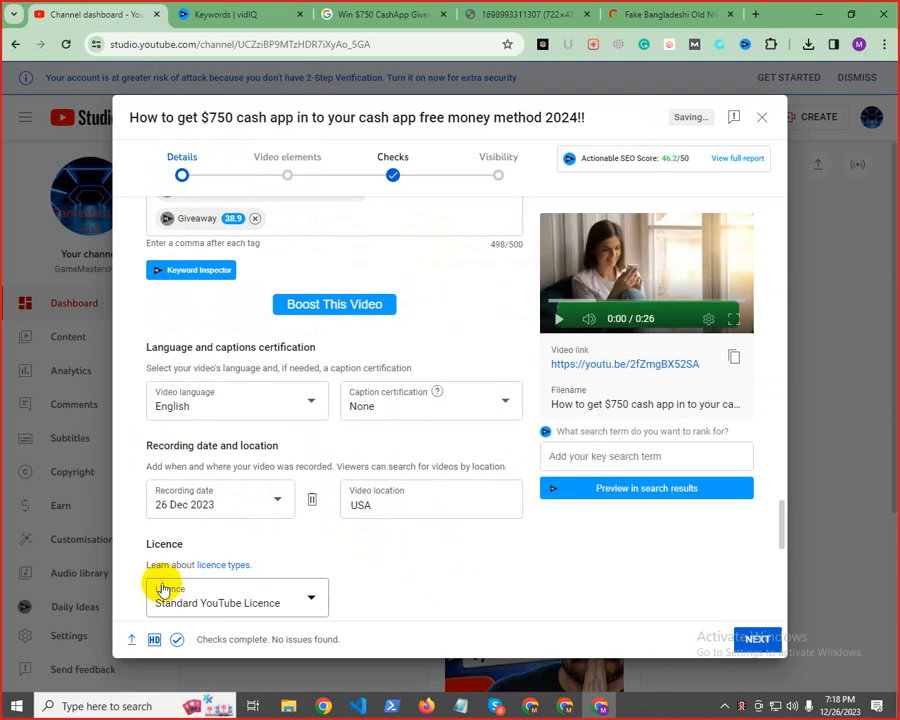
Review the available licence types for the video and keep Standard YouTube Licence
scroll(240, 575, "down", 7)
scroll(282, 545, "up", 4)
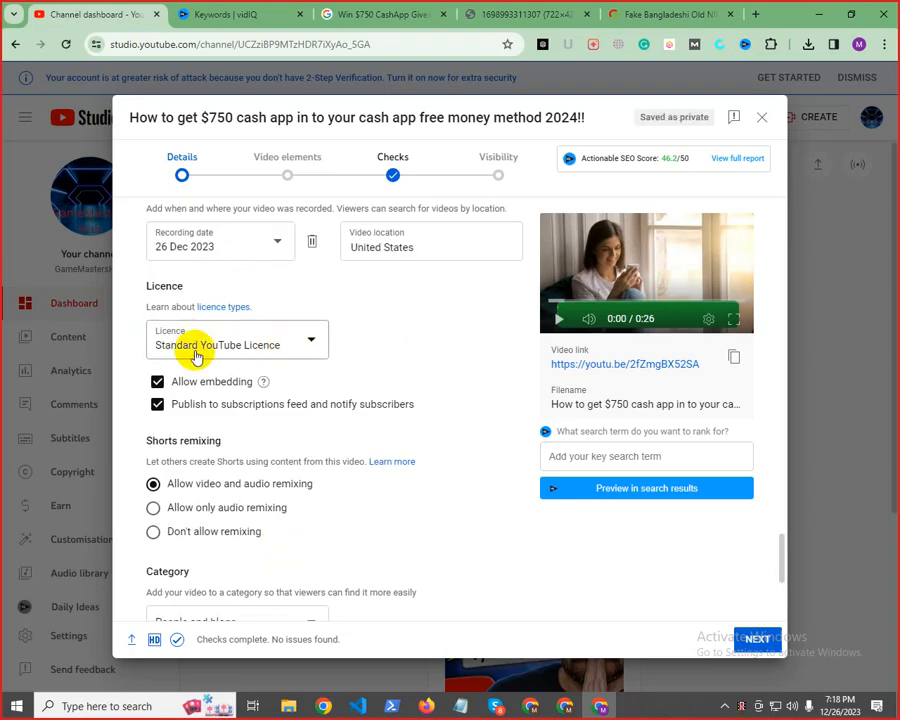
left_click(311, 348)
left_click(425, 343)
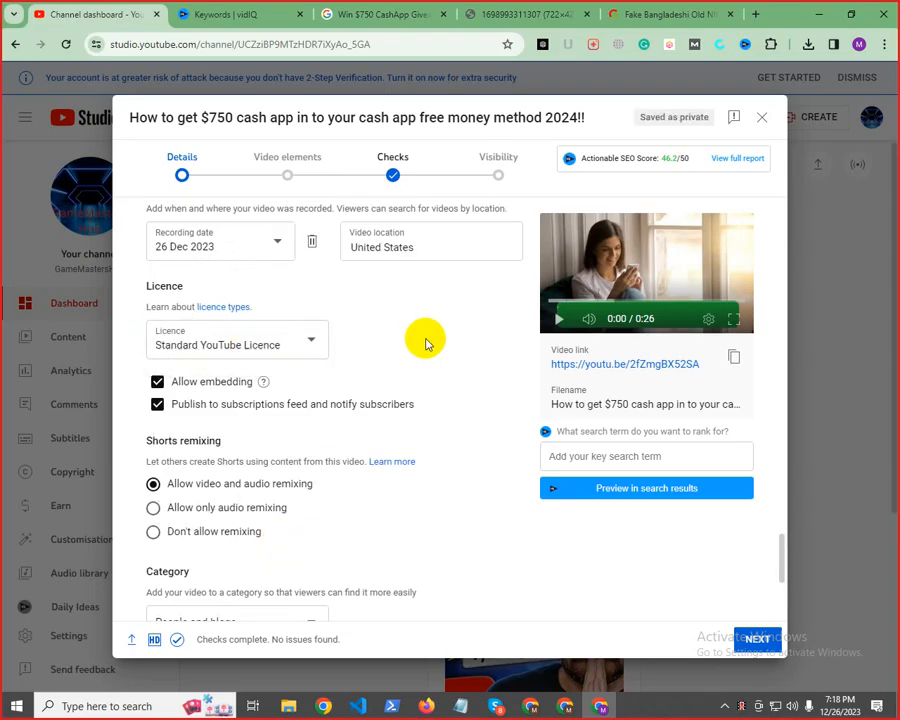
left_click(253, 348)
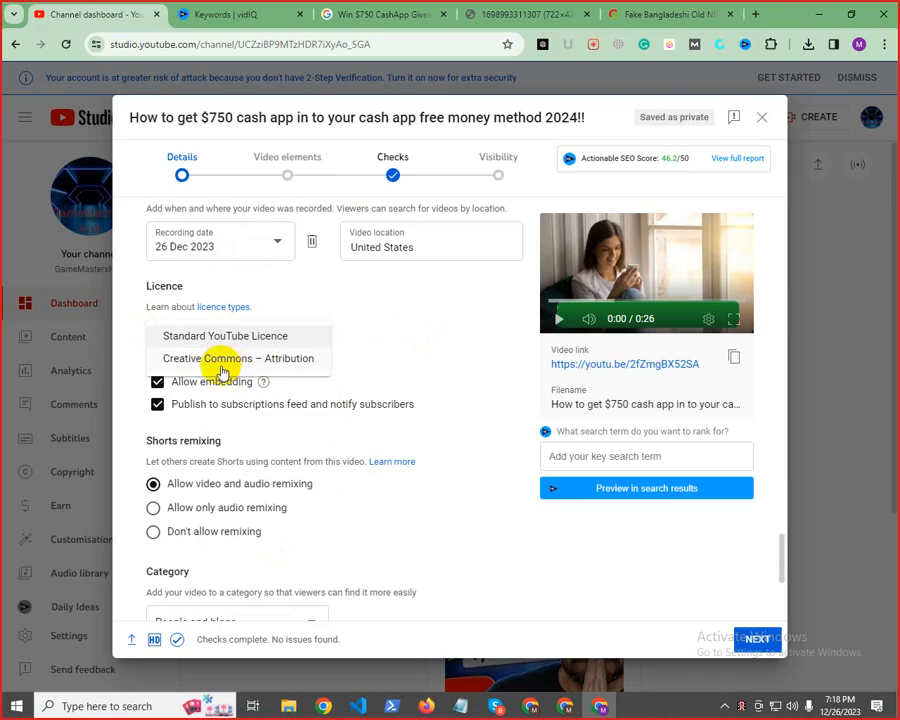
left_click(386, 354)
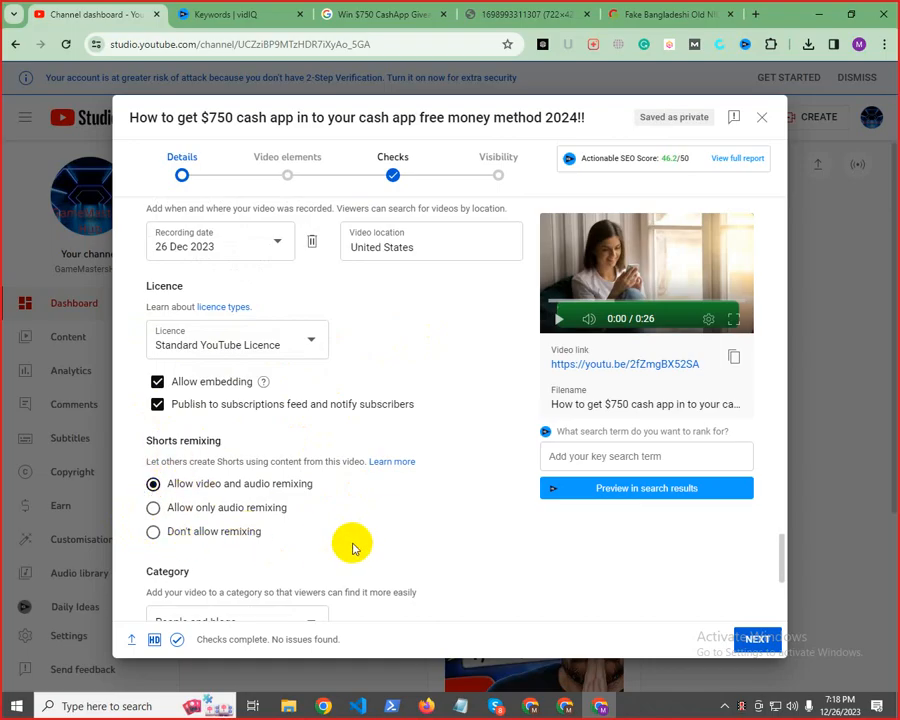
Open the video's category choices and look through the available categories
scroll(352, 548, "down", 3)
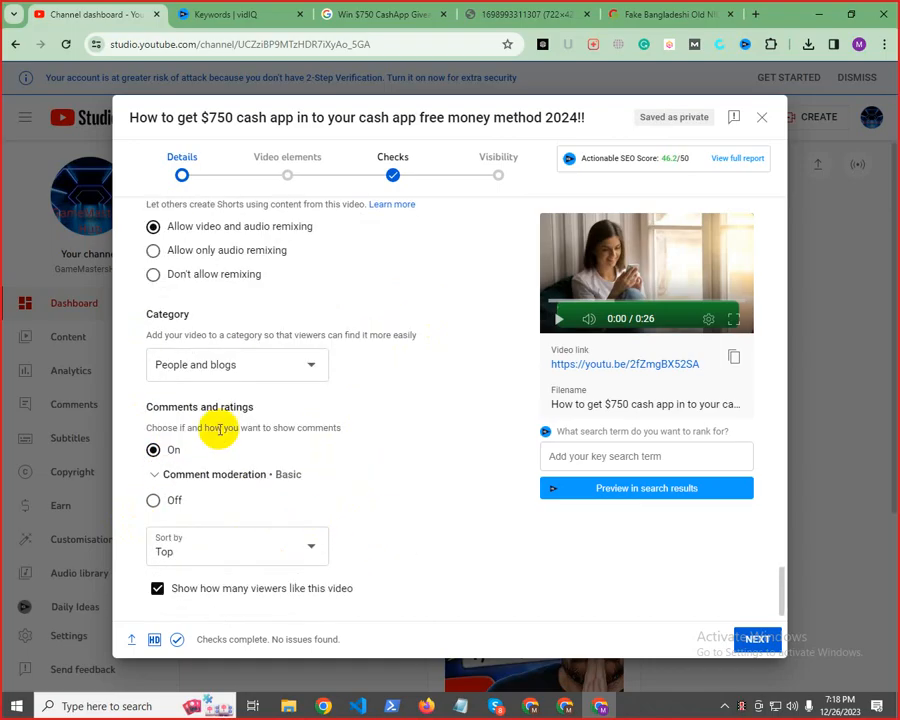
left_click(175, 365)
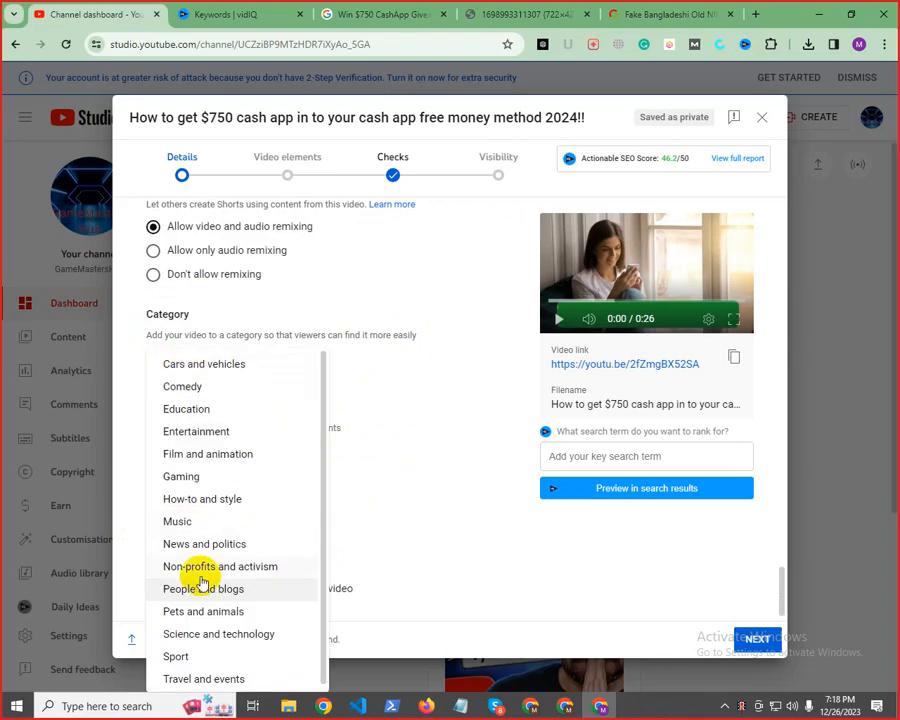
scroll(235, 625, "down", 1)
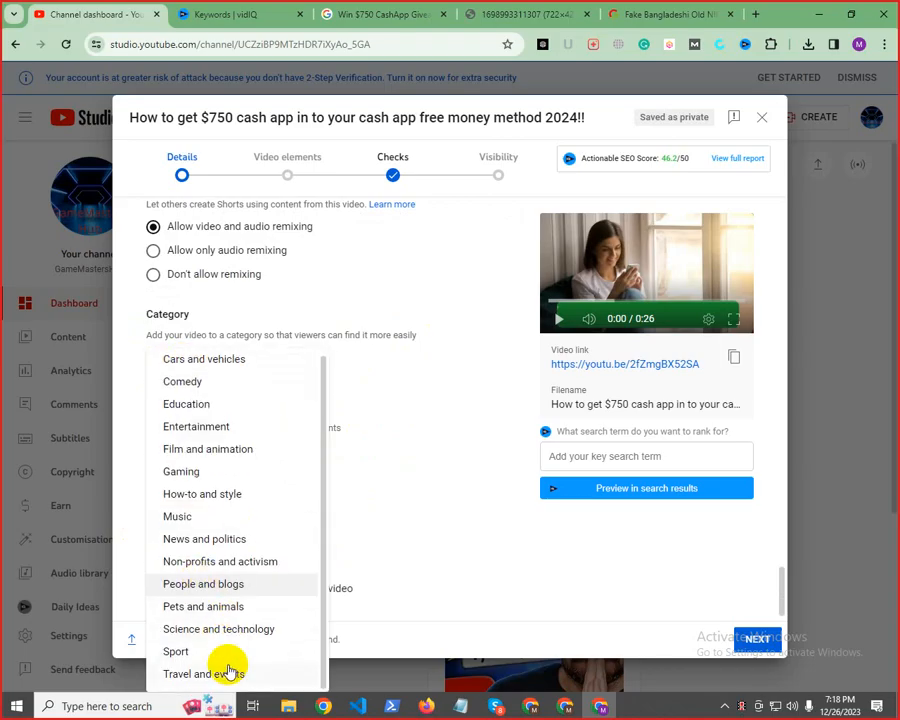
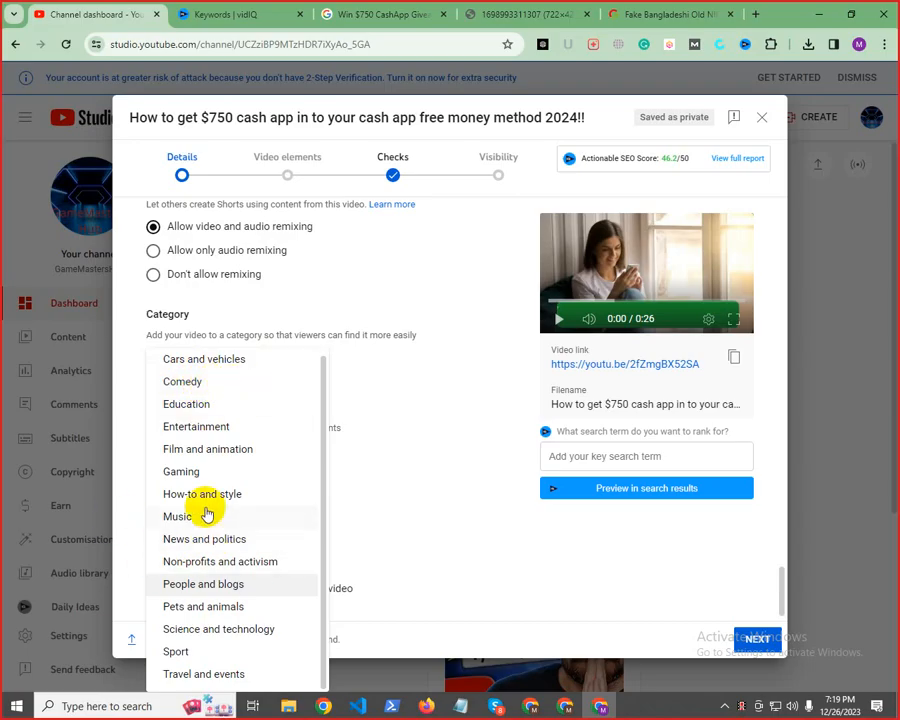
Set the video's category to People and blogs, and keep comments on and sorted by Top
left_click(195, 588)
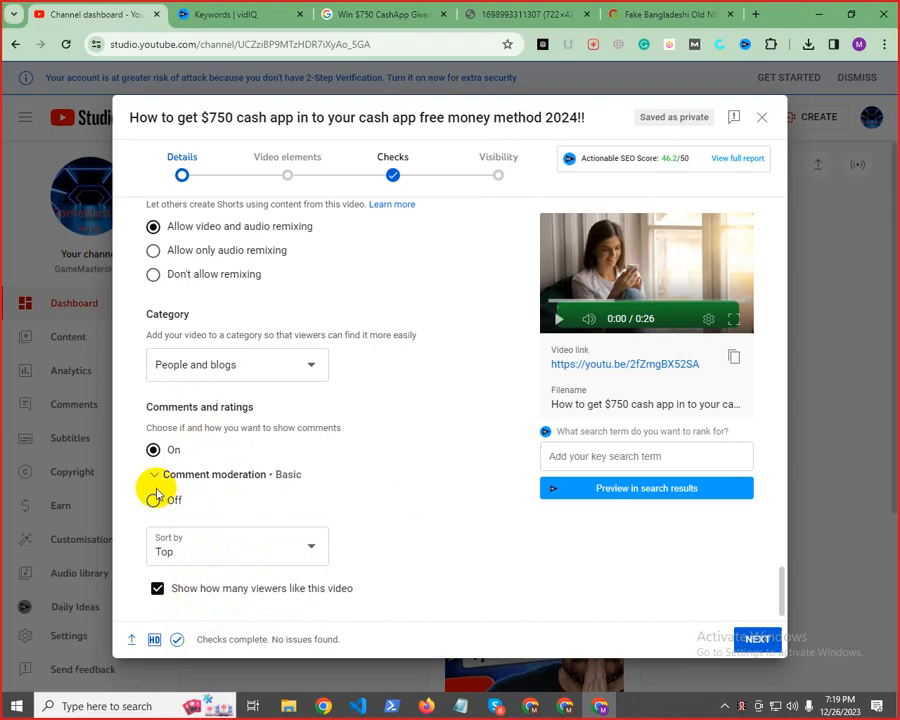
left_click_drag(159, 407, 213, 408)
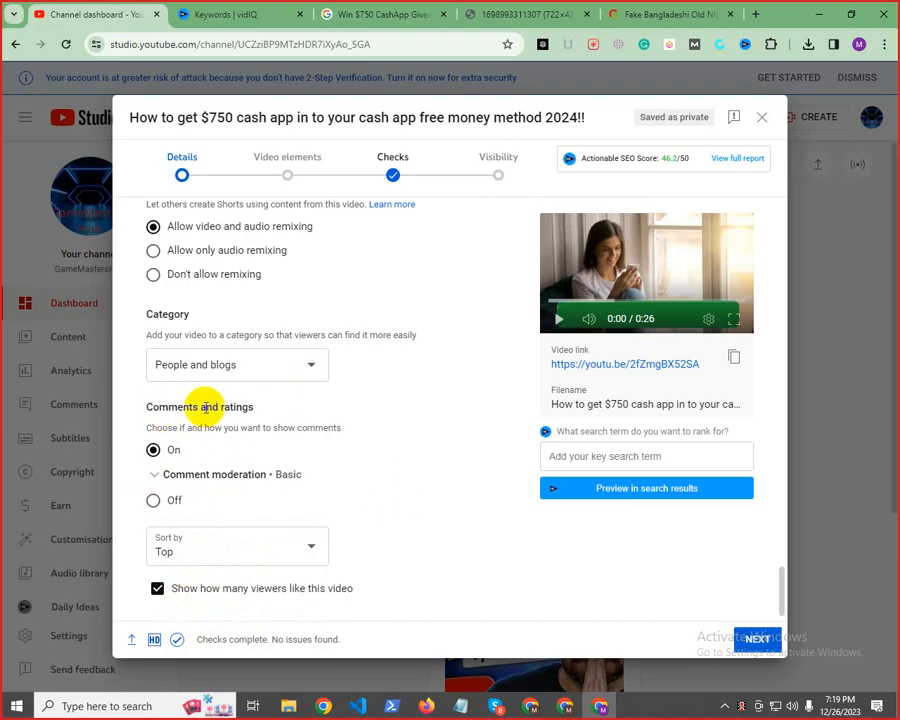
scroll(210, 540, "down", 1)
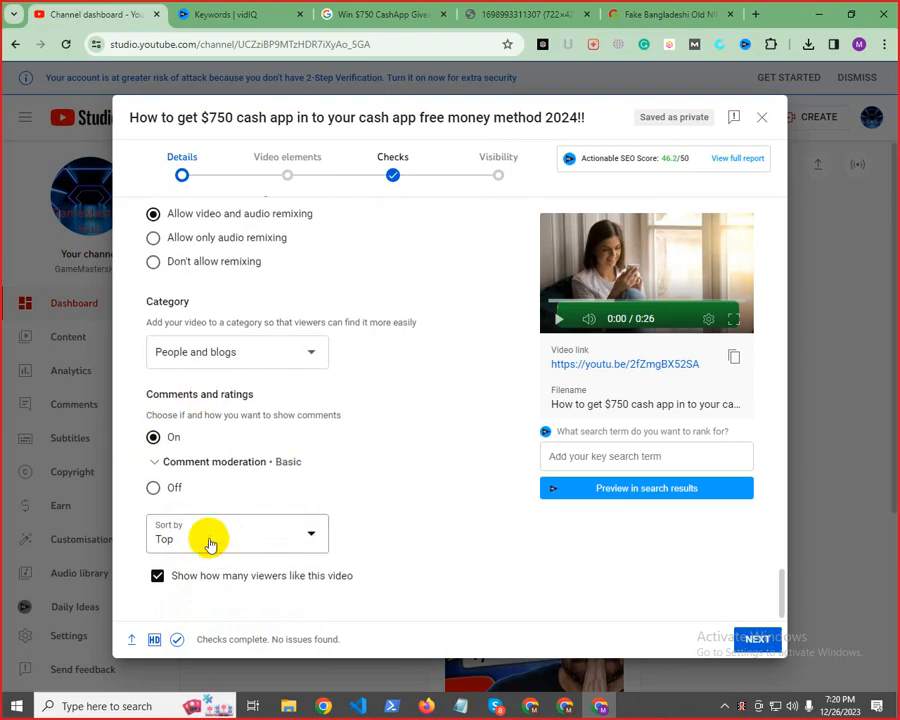
left_click(210, 540)
left_click(475, 512)
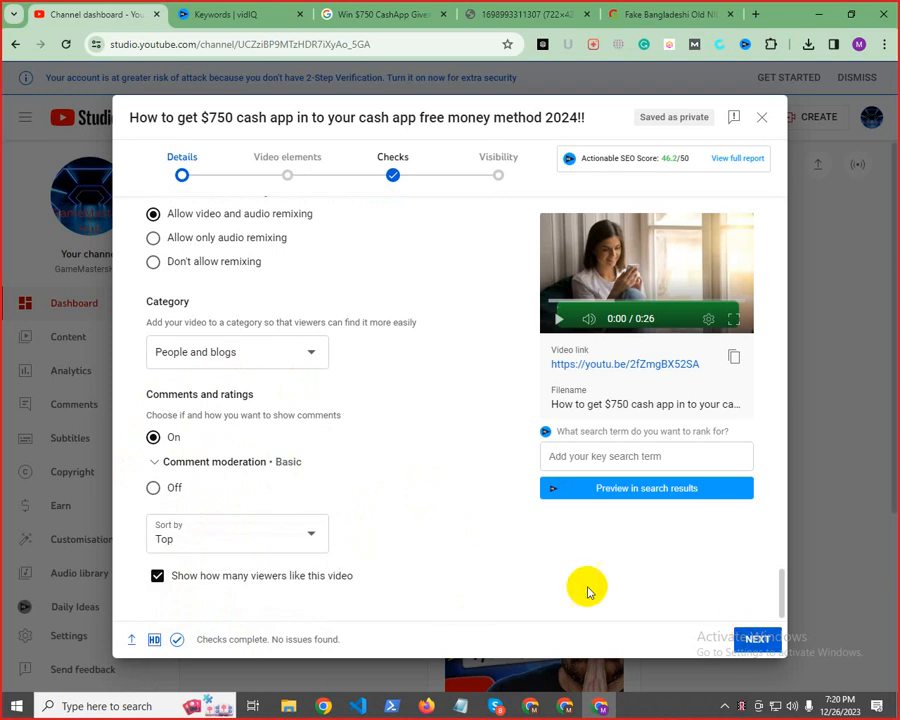
scroll(556, 556, "up", 10)
scroll(520, 563, "up", 10)
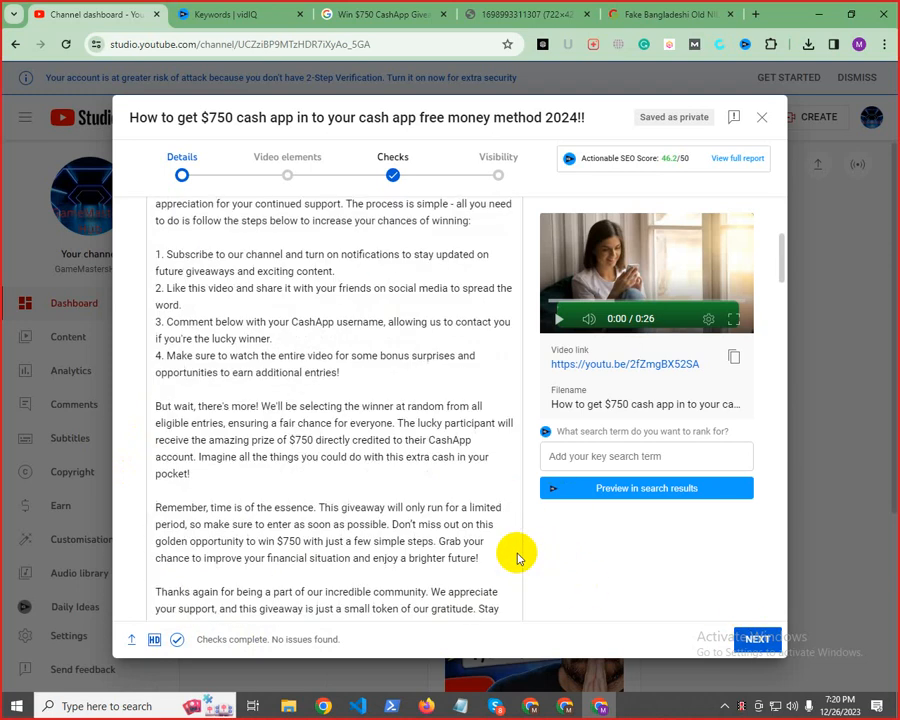
Continue to the video elements stage and start an end screen with a Most recent upload video element
left_click(757, 639)
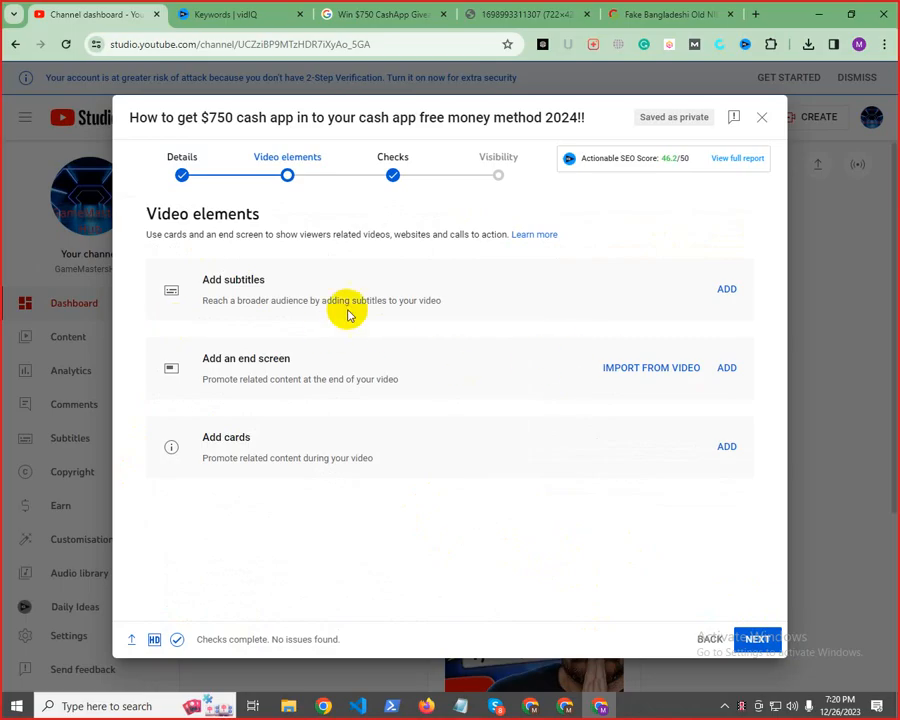
left_click_drag(216, 358, 563, 360)
left_click(325, 366)
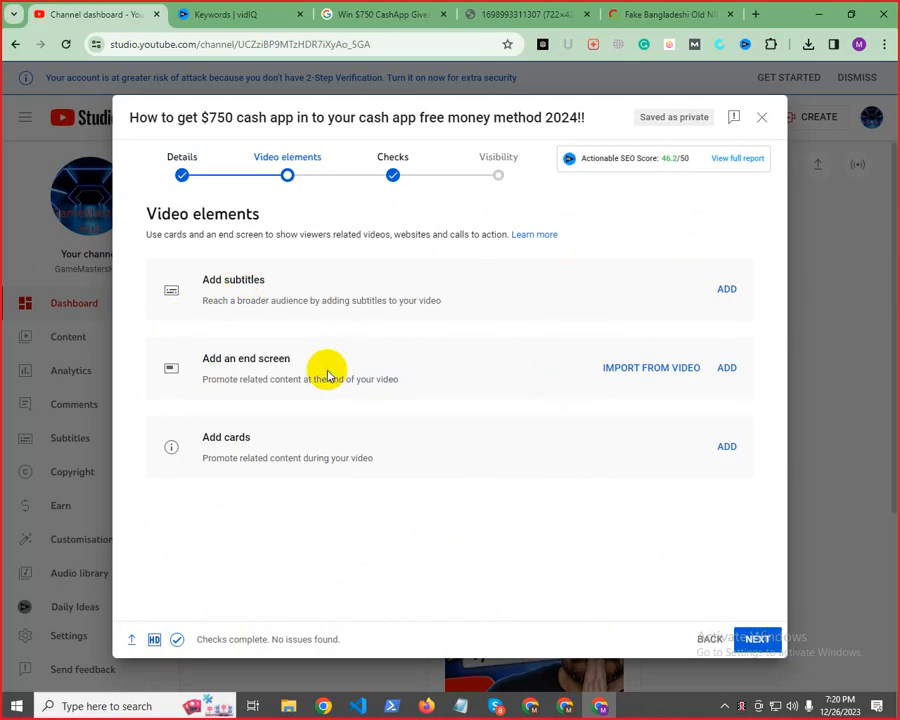
left_click_drag(209, 358, 727, 372)
left_click(727, 372)
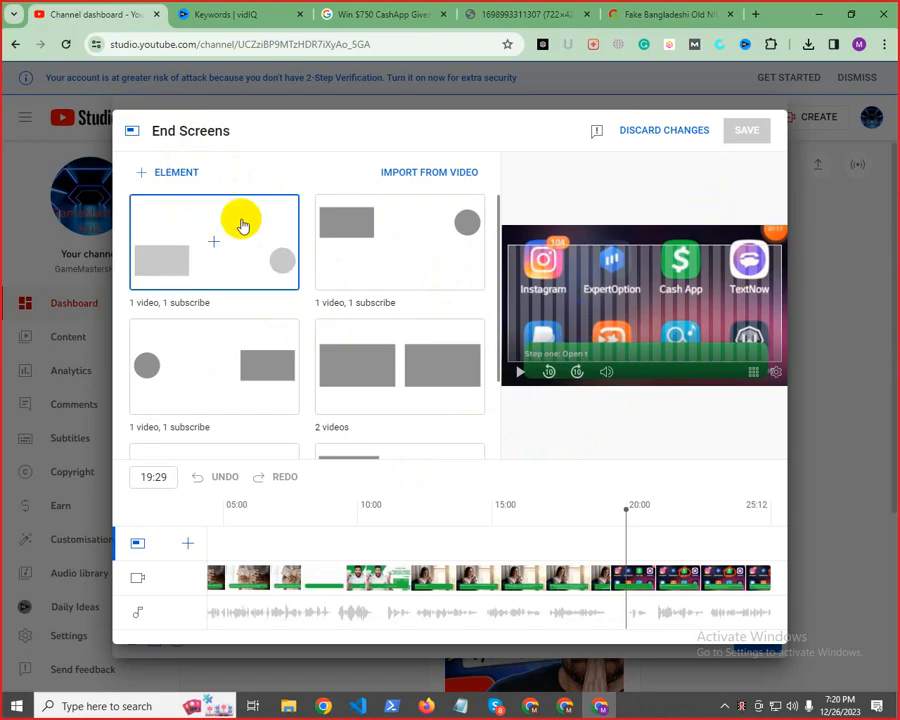
left_click(161, 175)
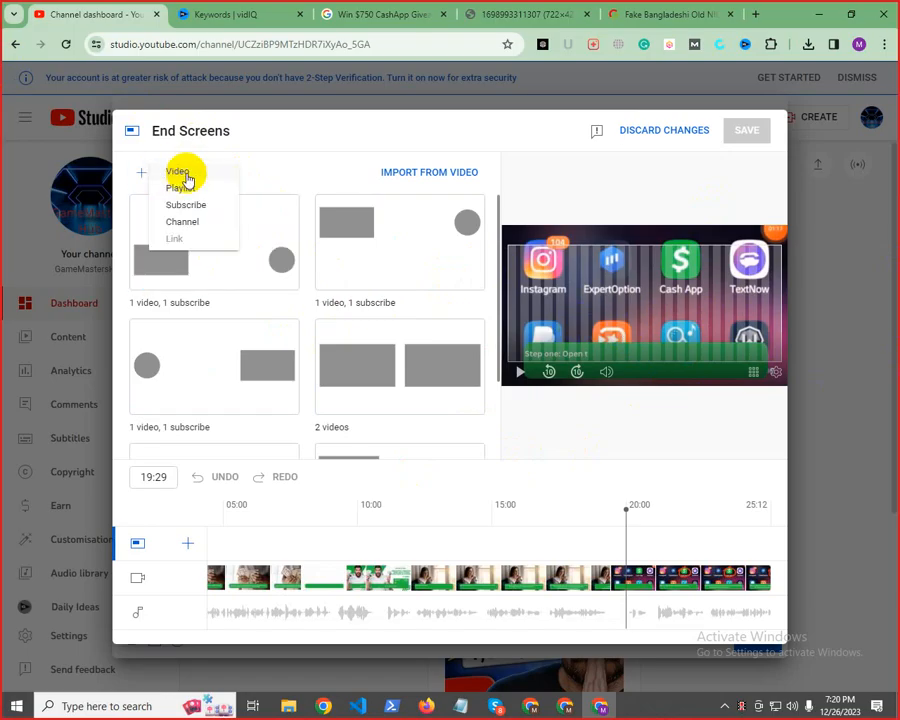
left_click(181, 174)
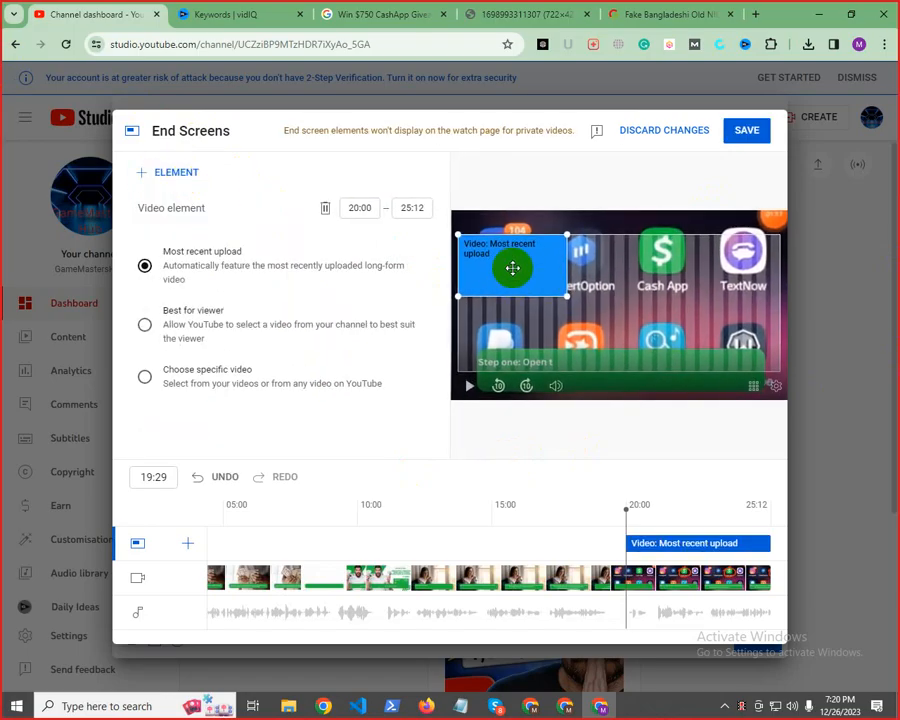
Add two more video elements to the end screen: Best for viewer and the channel's own $750 cash app video
left_click(170, 174)
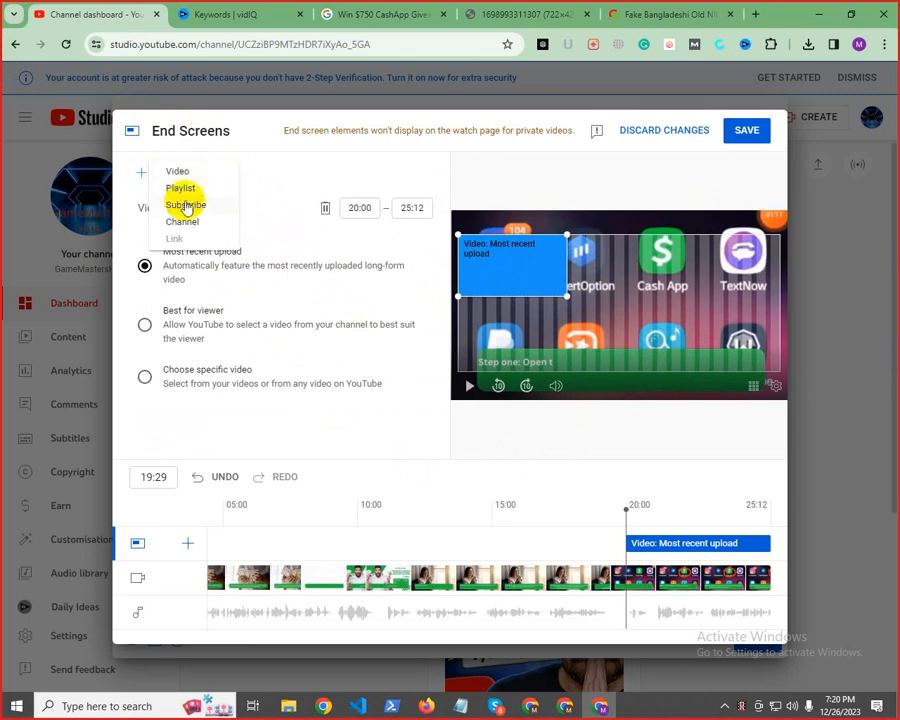
left_click(186, 176)
left_click(145, 172)
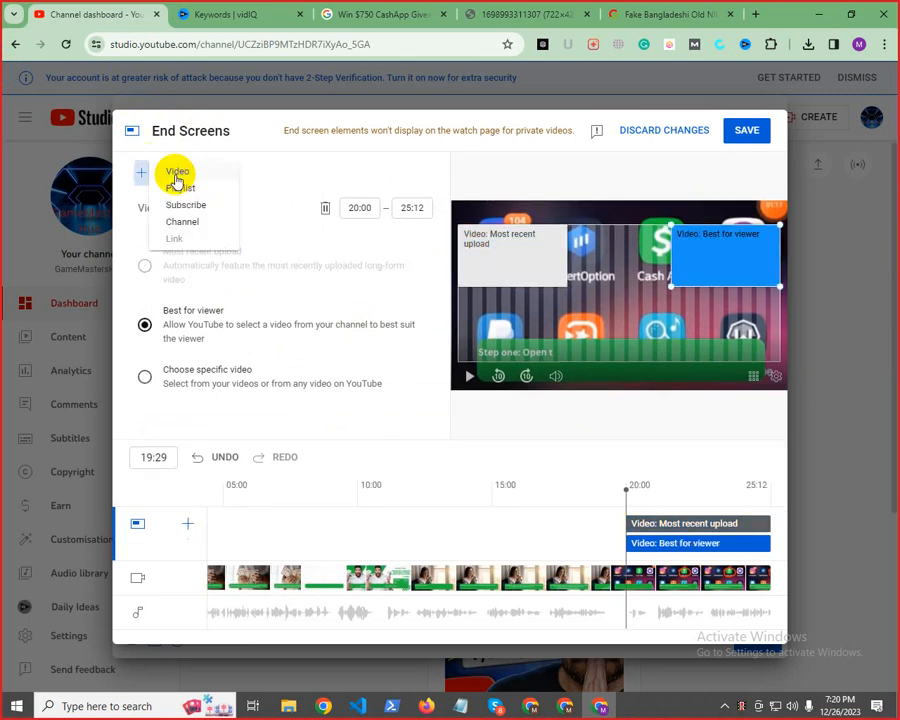
left_click(186, 176)
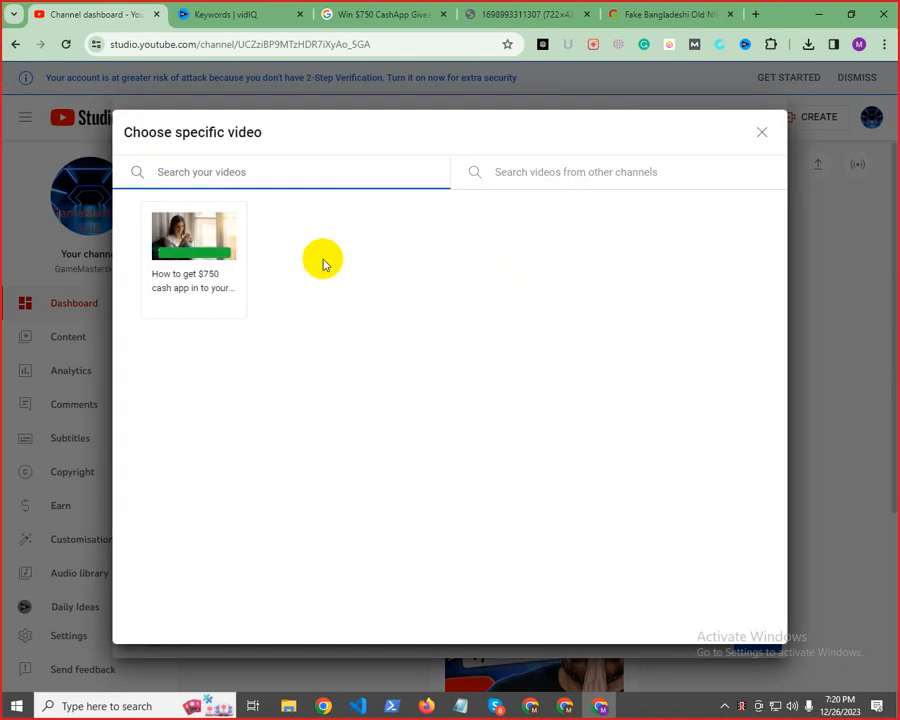
left_click(216, 254)
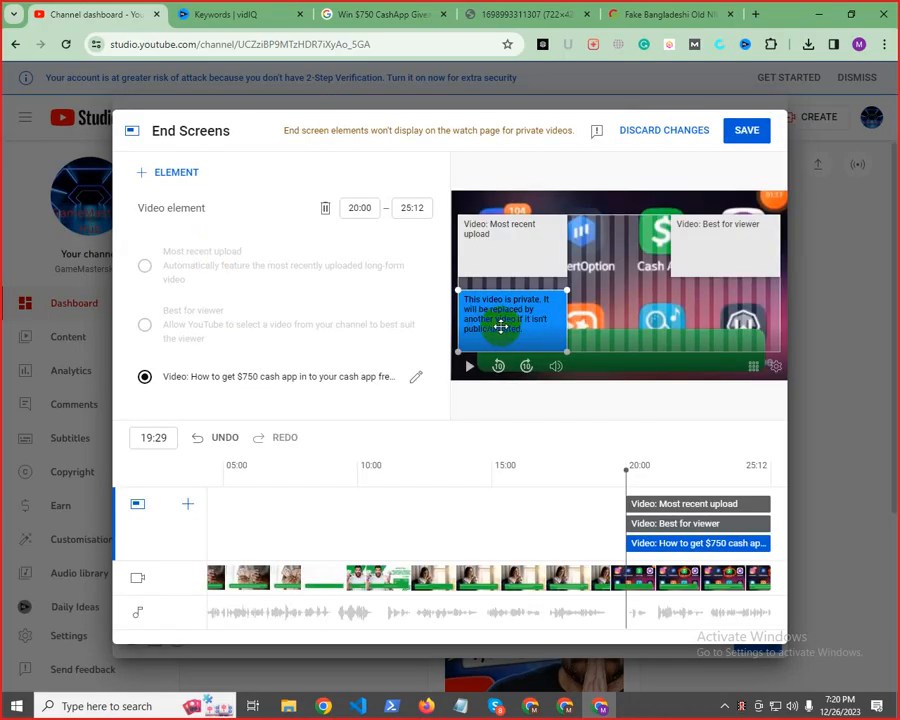
Replace the Most recent upload element with "How To Use Cash App (2022)", found by searching other channels for "cashapp", and save the end screen
left_click(514, 249)
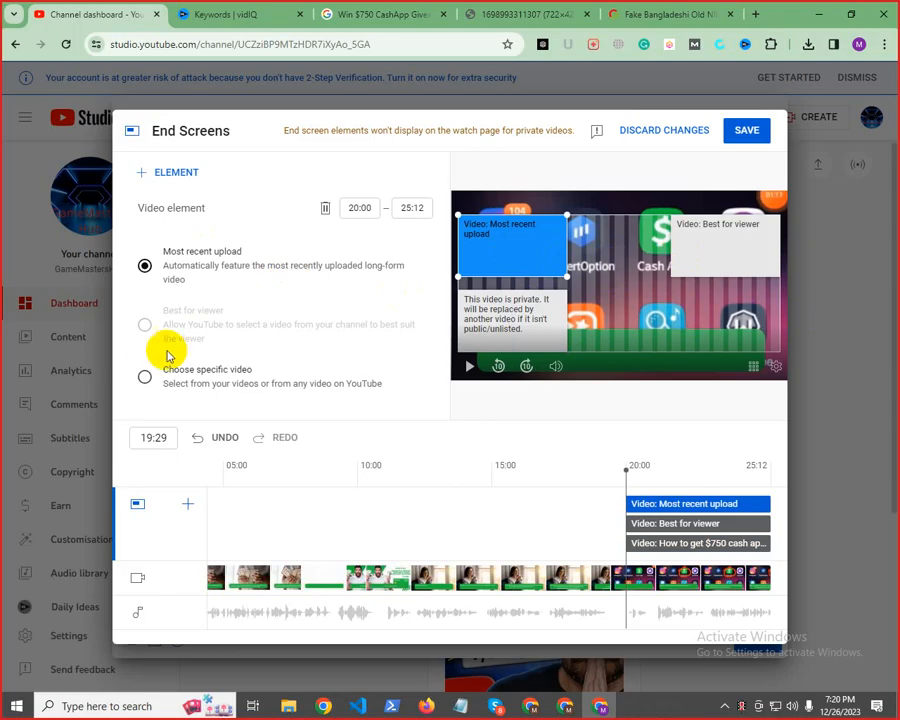
left_click(200, 377)
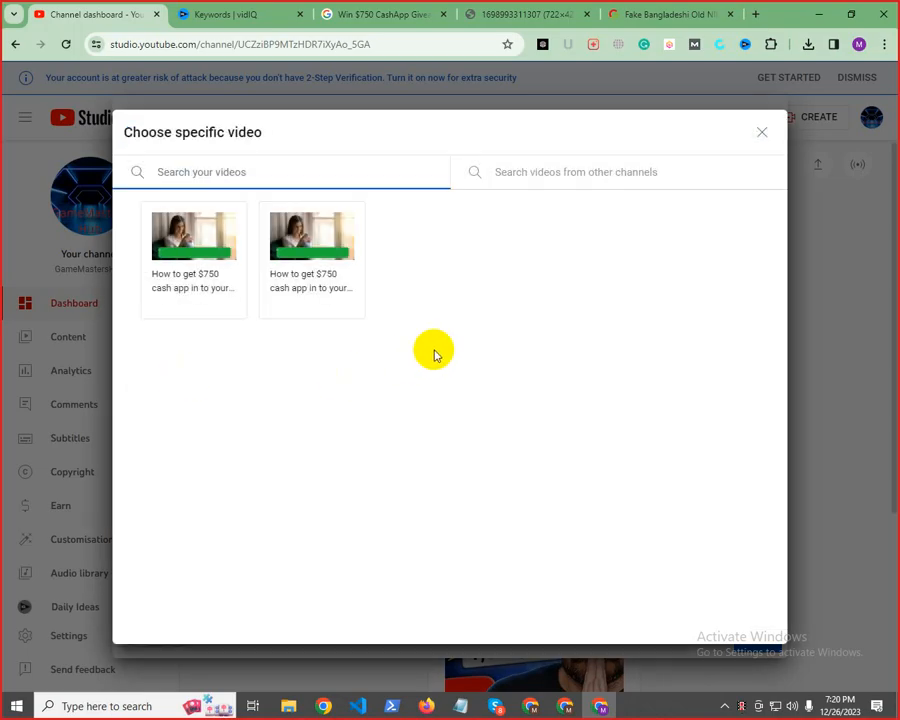
left_click(540, 172)
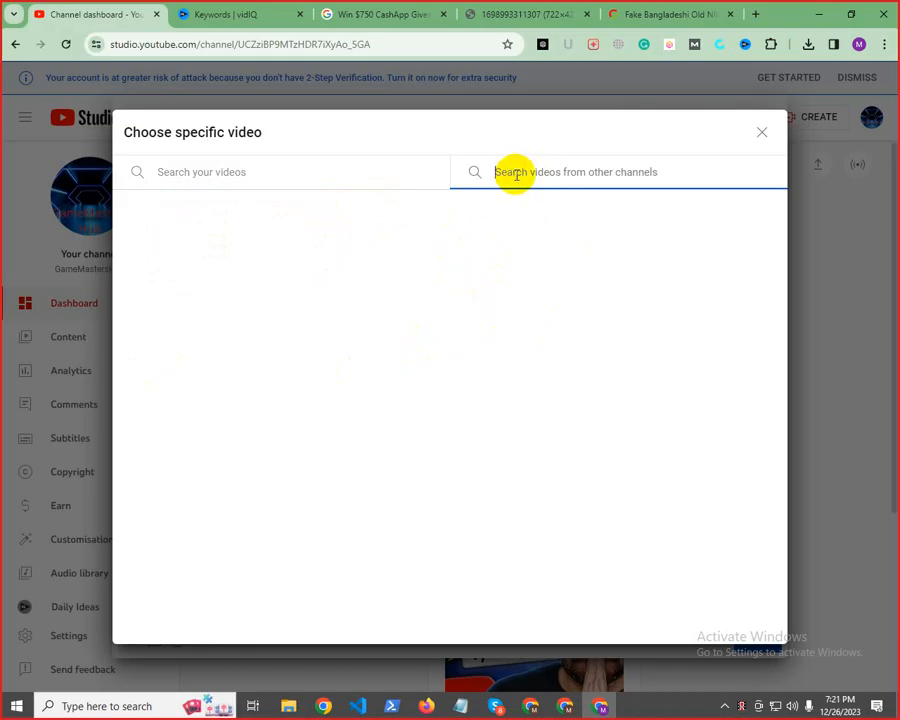
type("cash")
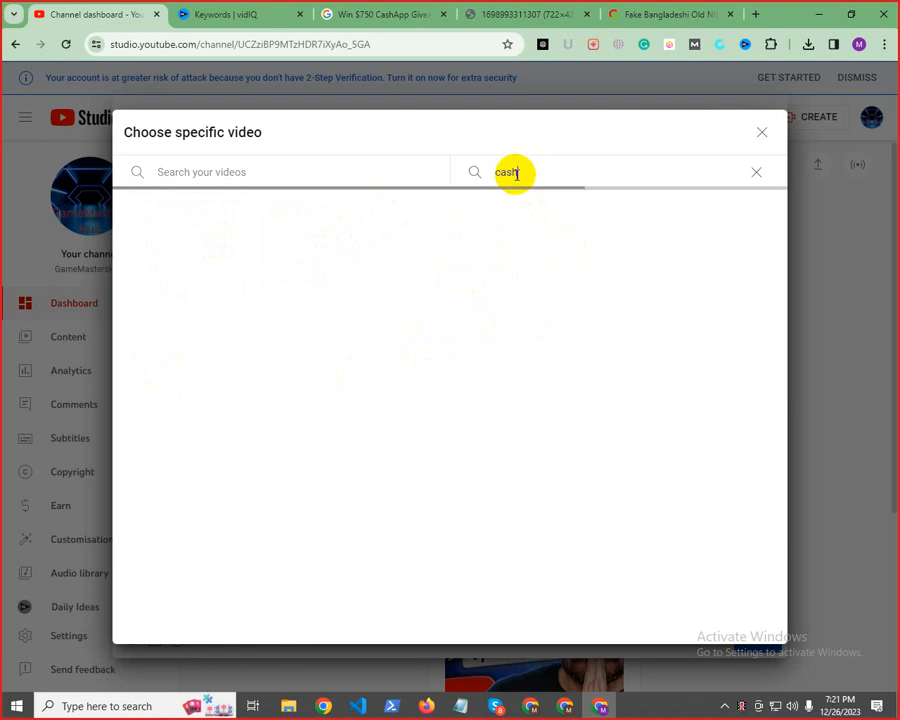
type("app")
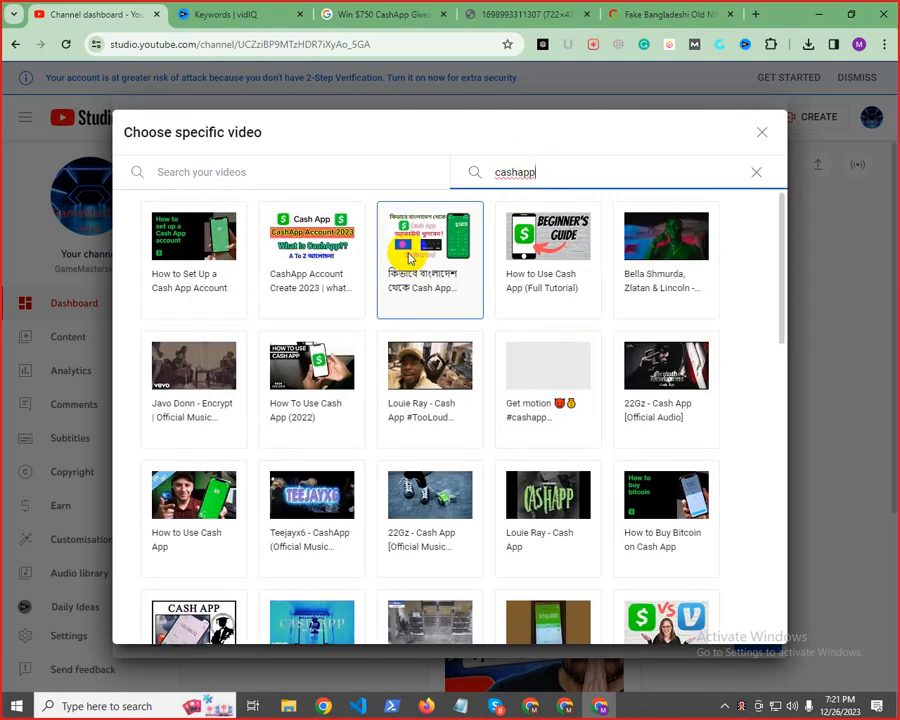
left_click(305, 385)
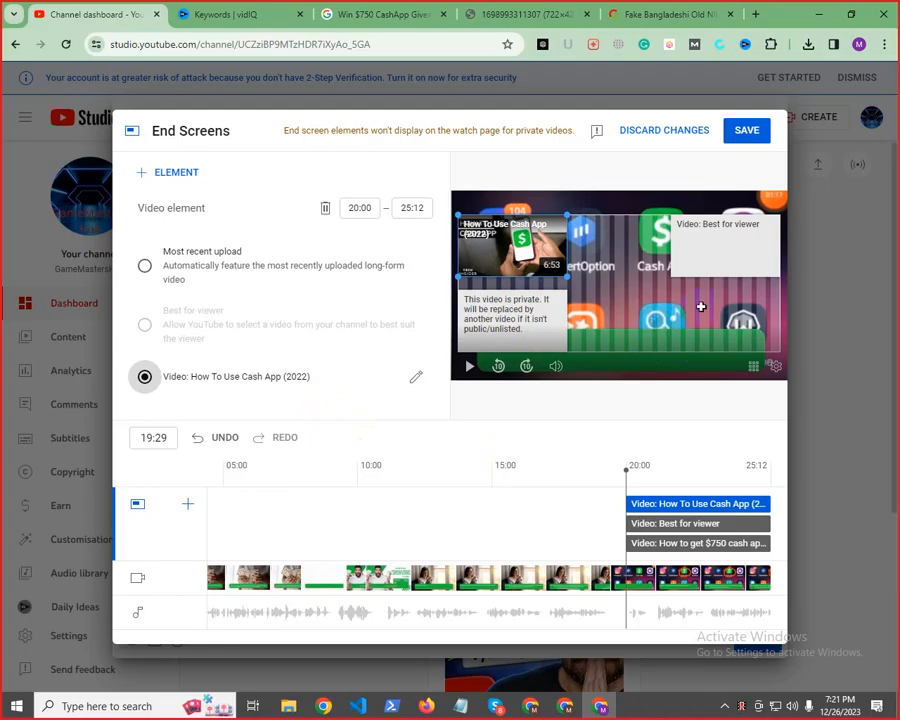
left_click(738, 131)
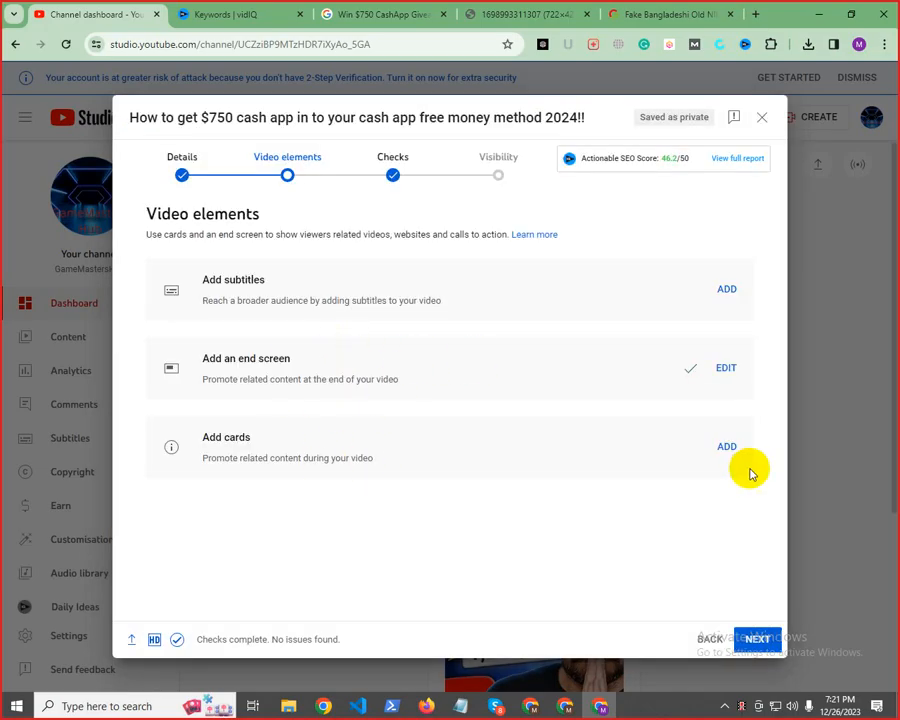
Start adding cards with a video card at 00:00 that links to the channel's $750 cash app video
left_click(727, 448)
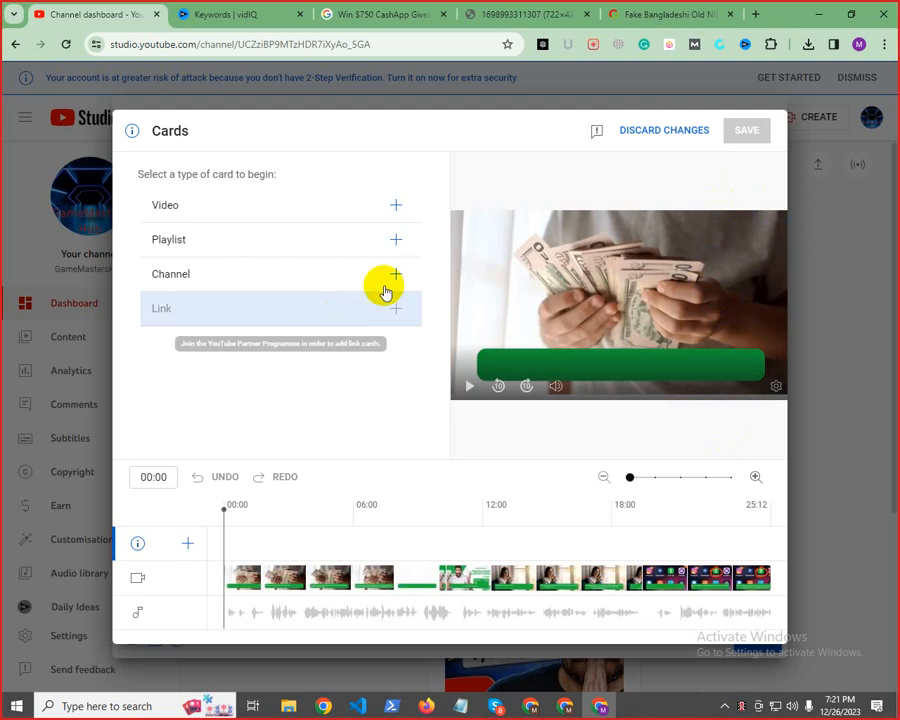
left_click(403, 208)
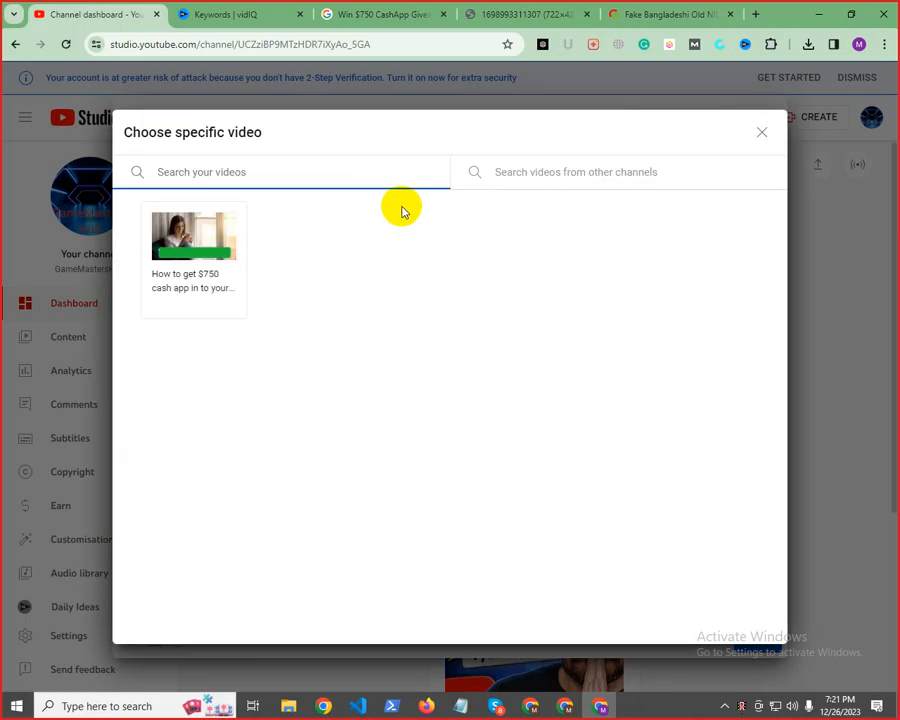
left_click(195, 256)
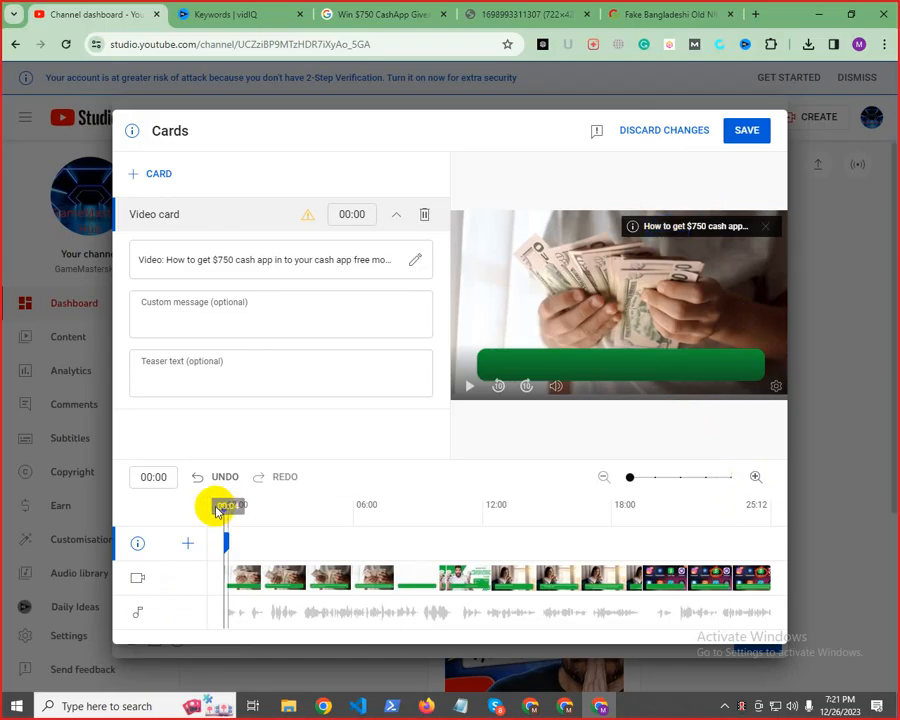
Try to add a second video card at 15:29 for the same $750 cash app video, and discard the card changes
left_click_drag(220, 508, 558, 472)
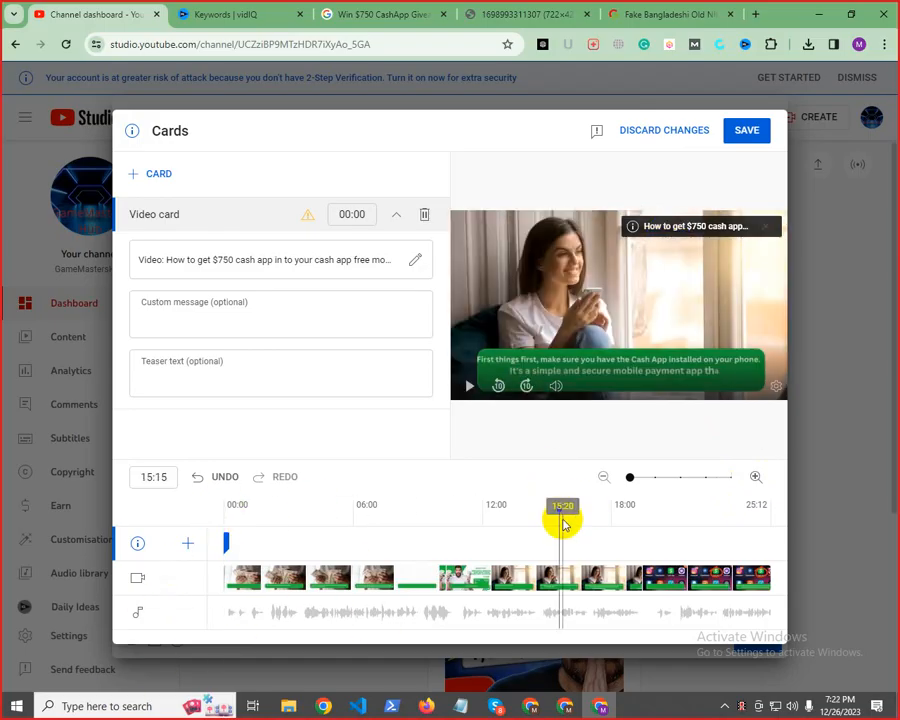
left_click(568, 578)
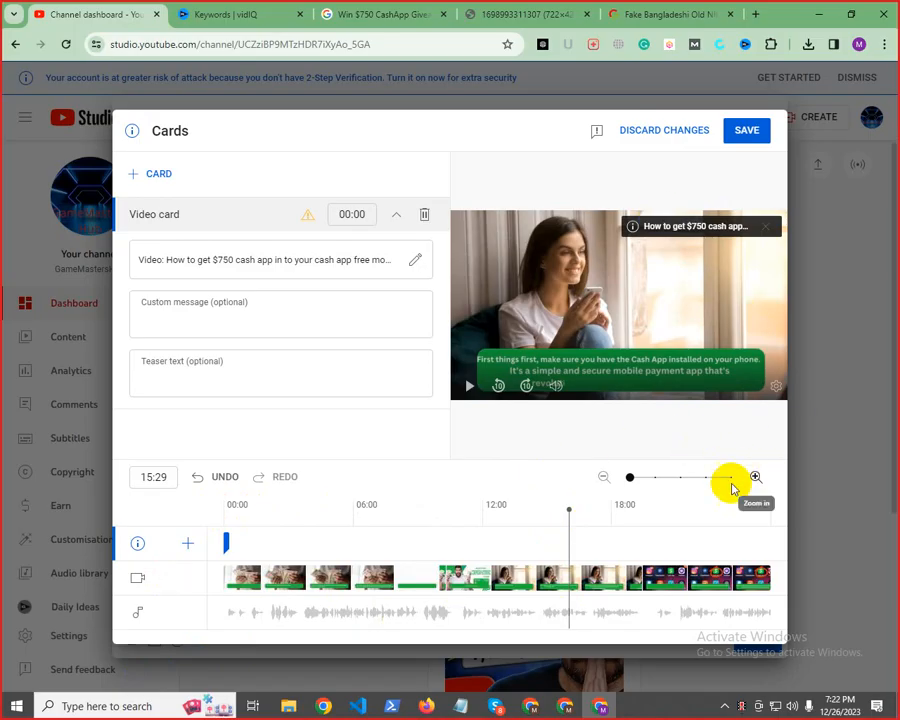
left_click(190, 546)
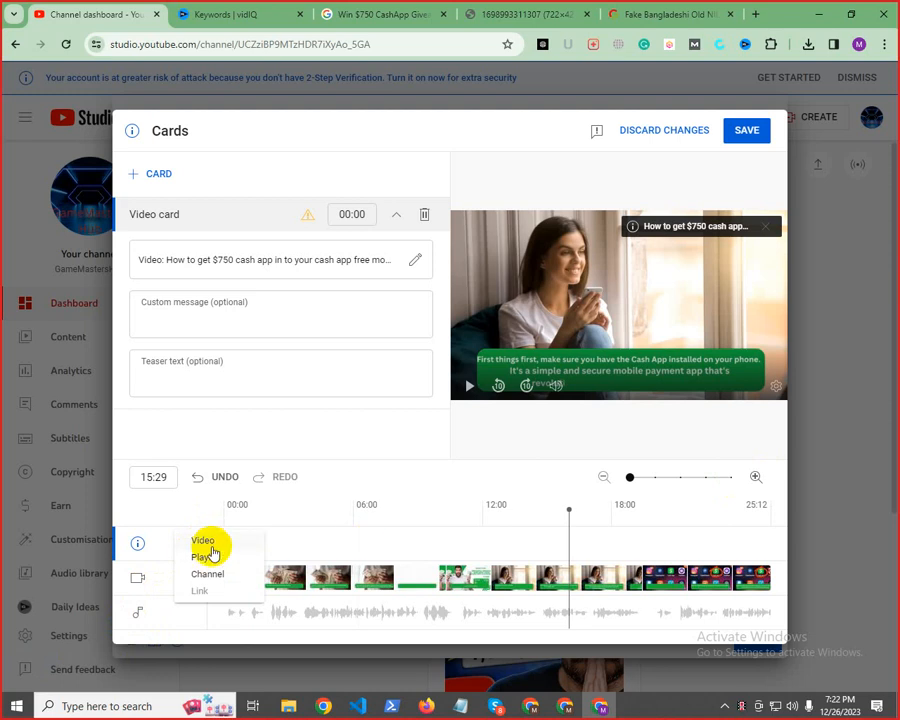
left_click(210, 541)
left_click(221, 234)
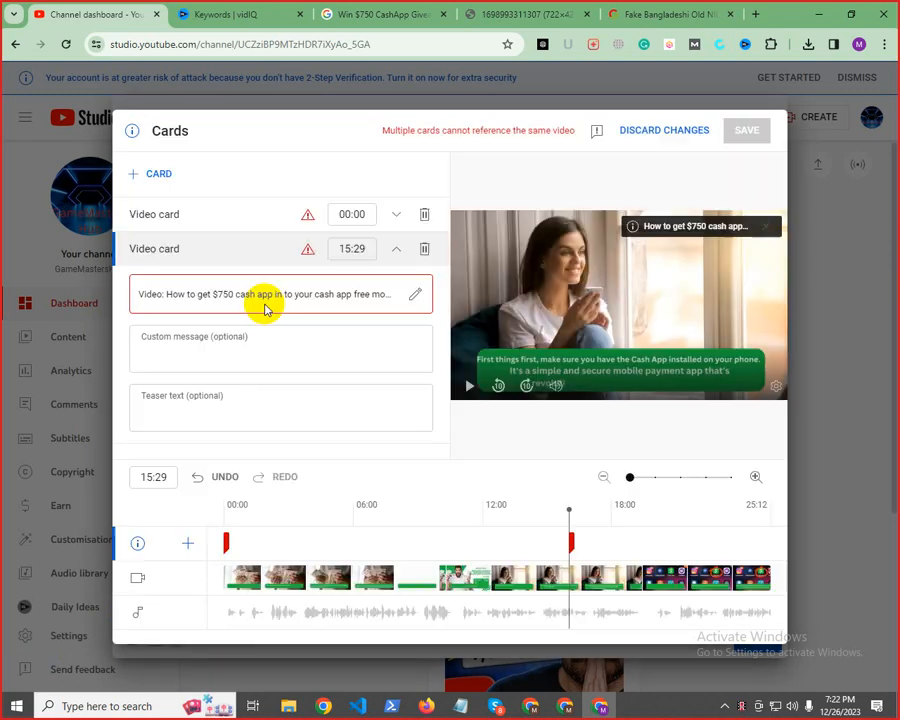
mouse_move(571, 510)
left_mouse_down()
mouse_move(583, 502)
mouse_move(549, 500)
mouse_move(574, 497)
mouse_move(563, 497)
left_mouse_up()
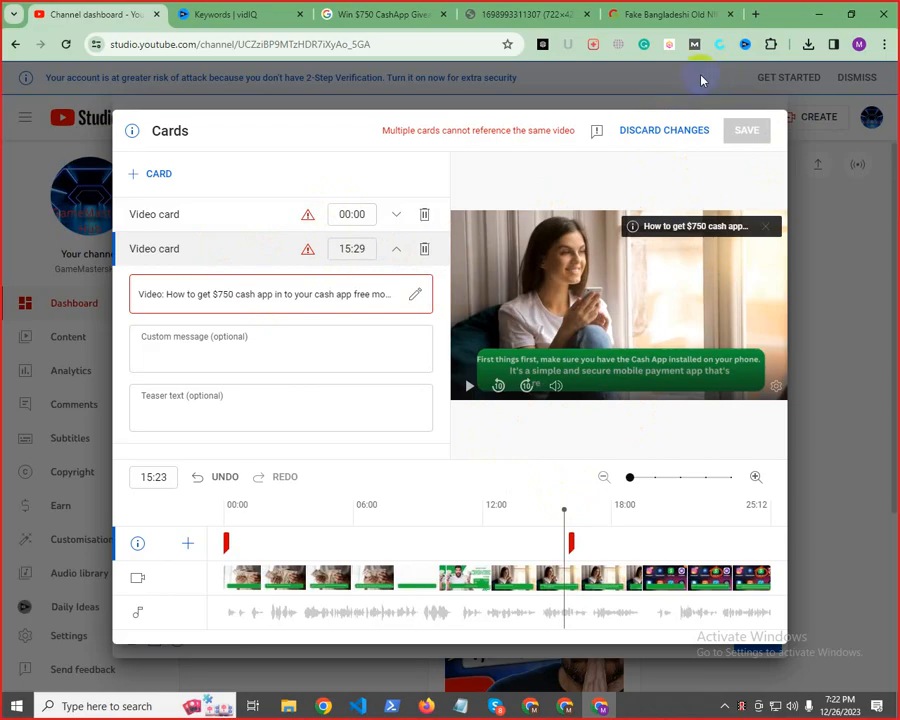
left_click(665, 130)
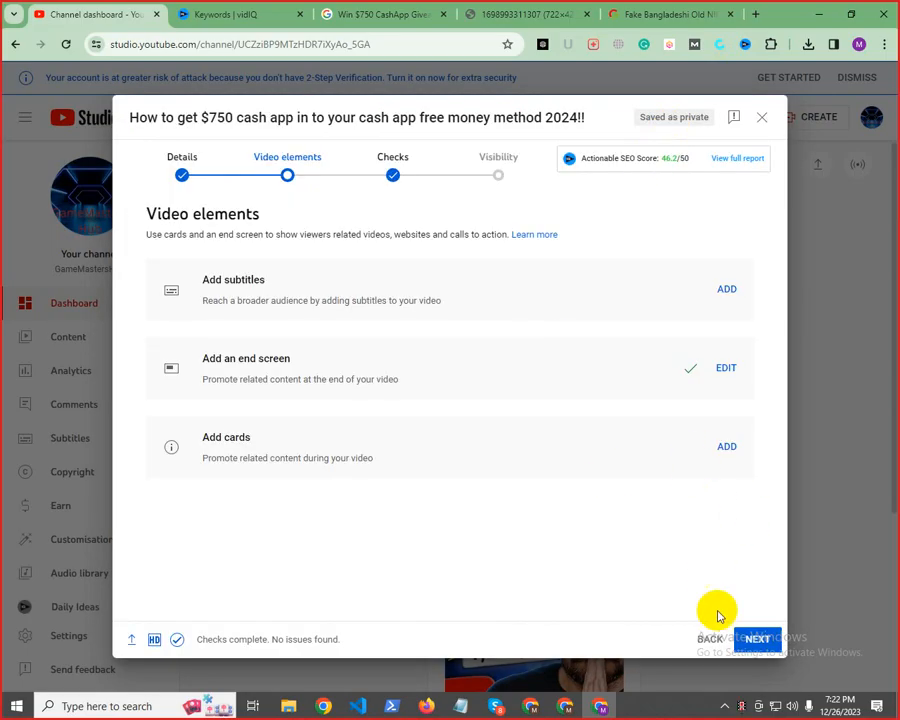
Continue to the Checks stage and dismiss the introduction to checks
left_click(756, 639)
left_click(466, 298)
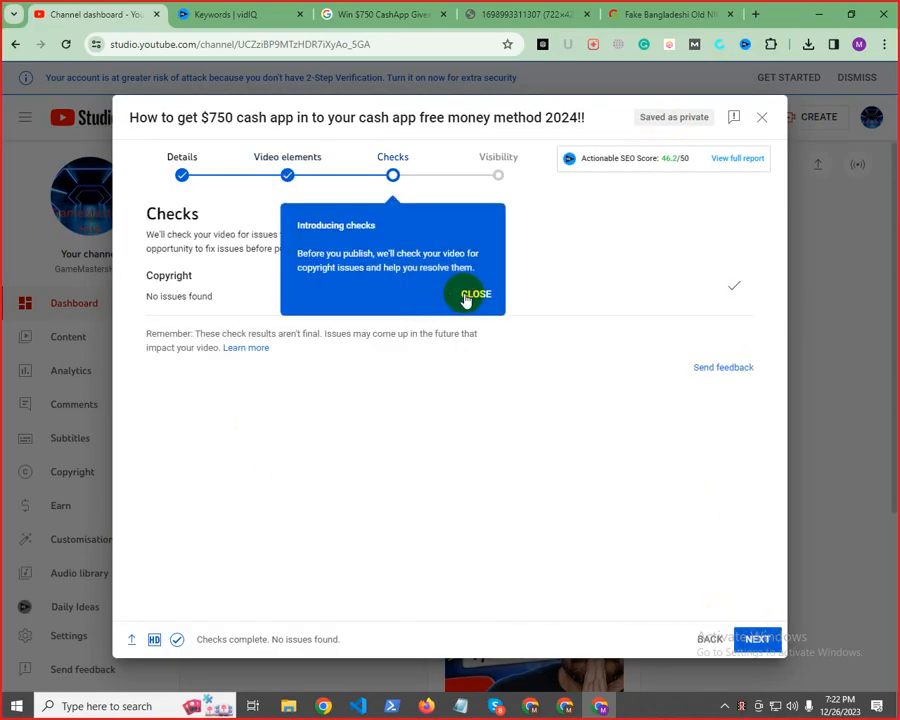
Examine the copyright check result for the uploaded video
left_click_drag(169, 292, 285, 296)
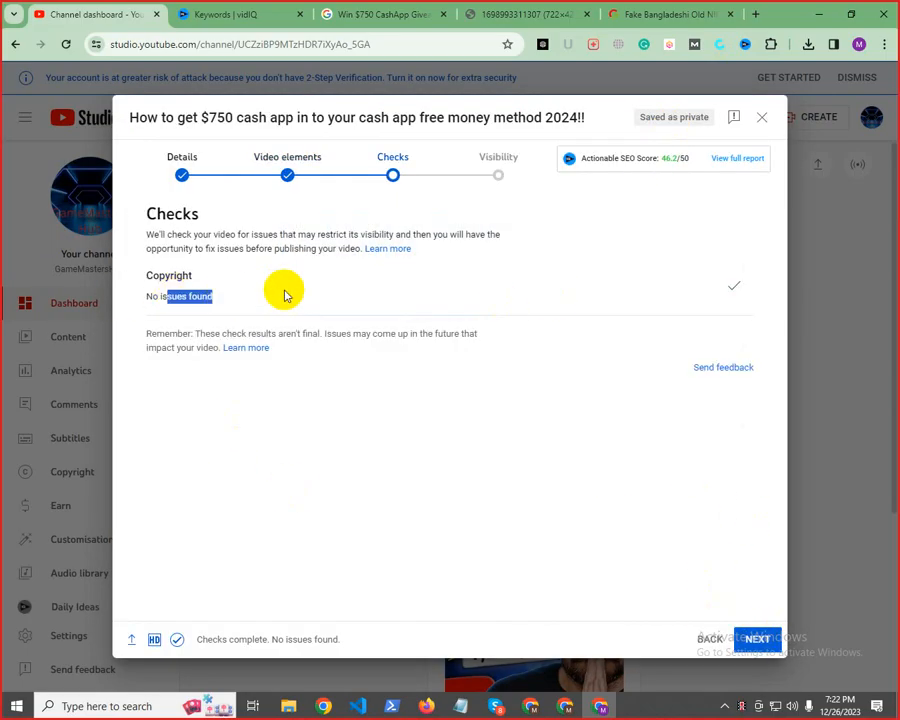
triple_click(196, 299)
left_click(196, 298)
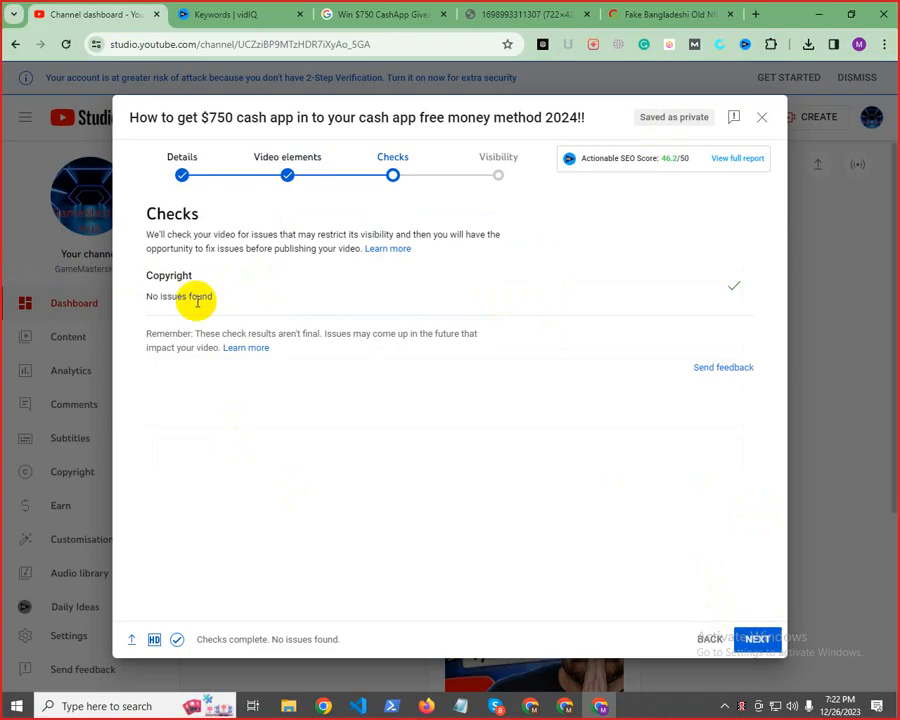
triple_click(194, 297)
left_click(187, 296)
triple_click(184, 296)
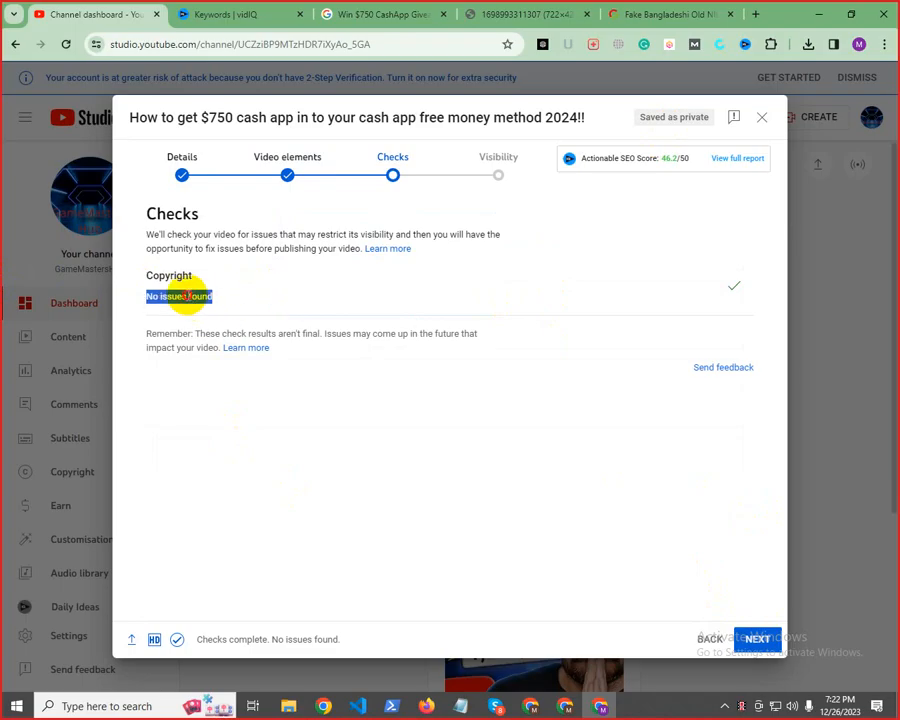
triple_click(180, 276)
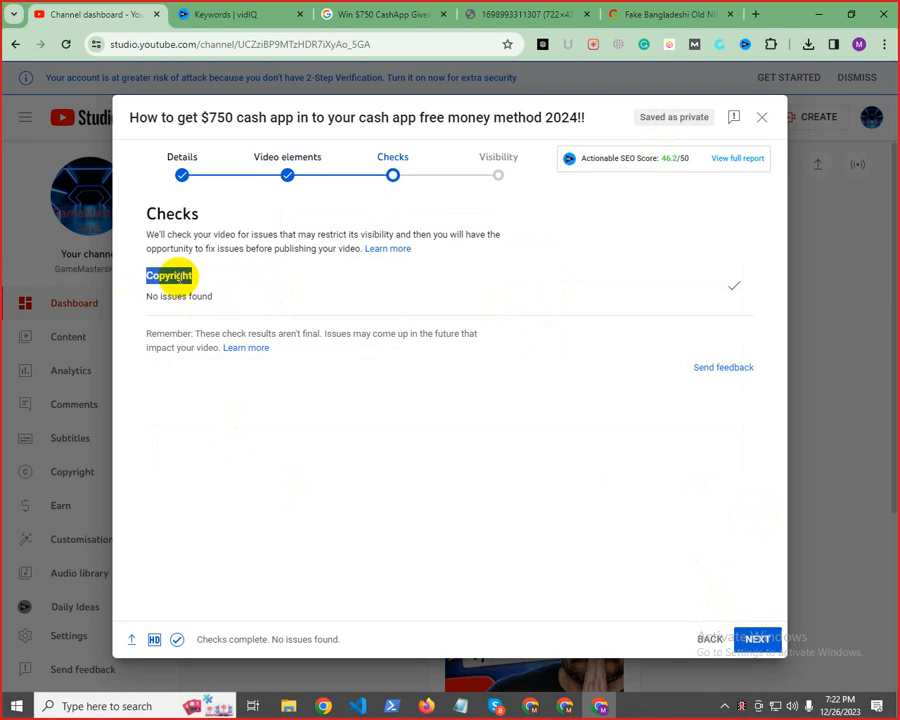
double_click(177, 296)
triple_click(177, 292)
triple_click(175, 278)
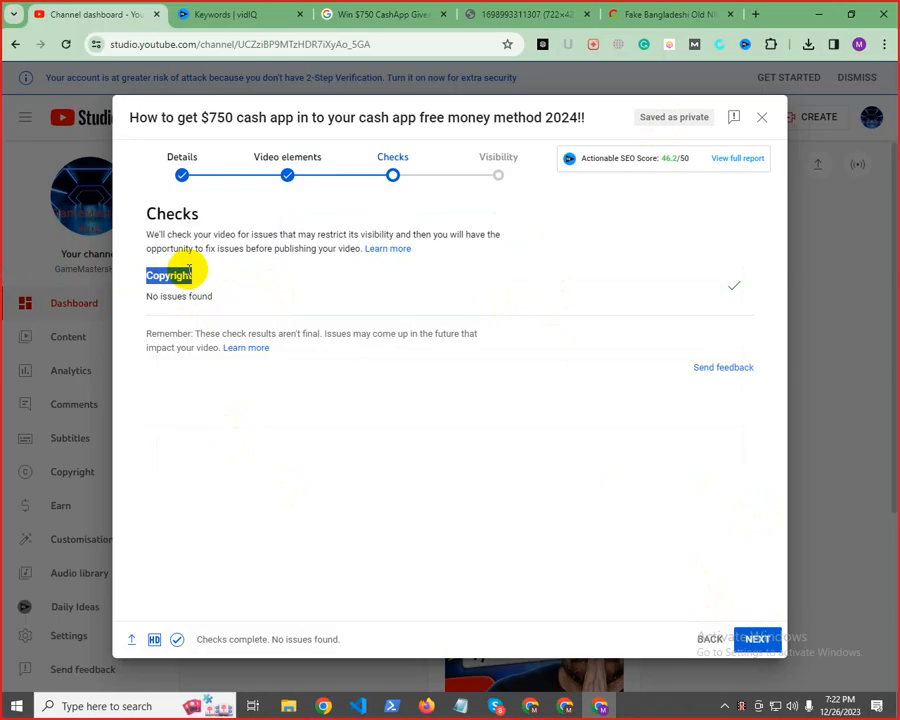
Read through the copyright status and the explanatory text of the Checks stage
left_click(189, 268)
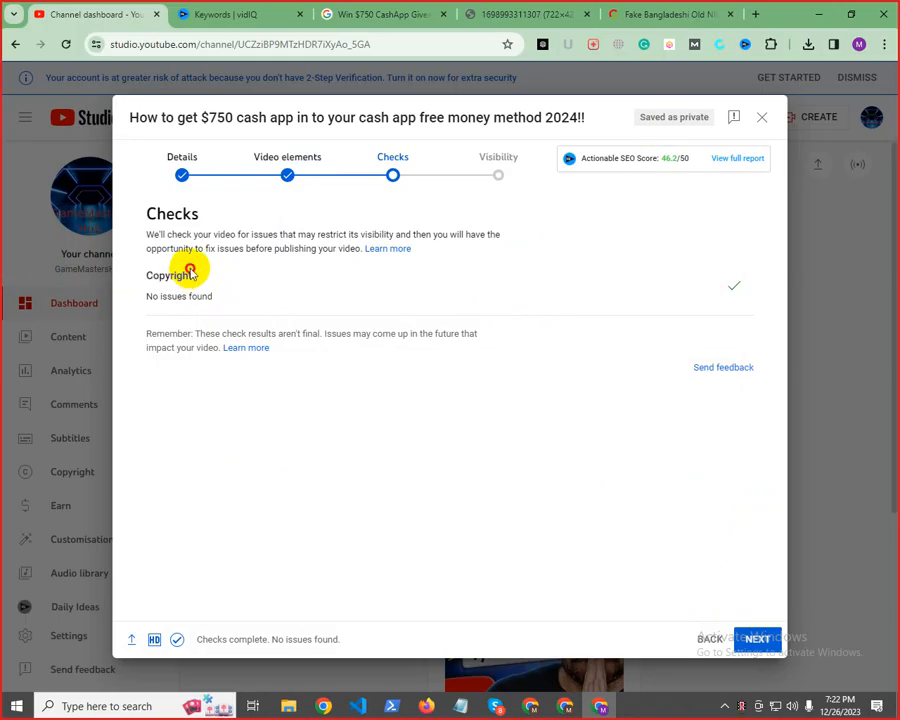
triple_click(185, 299)
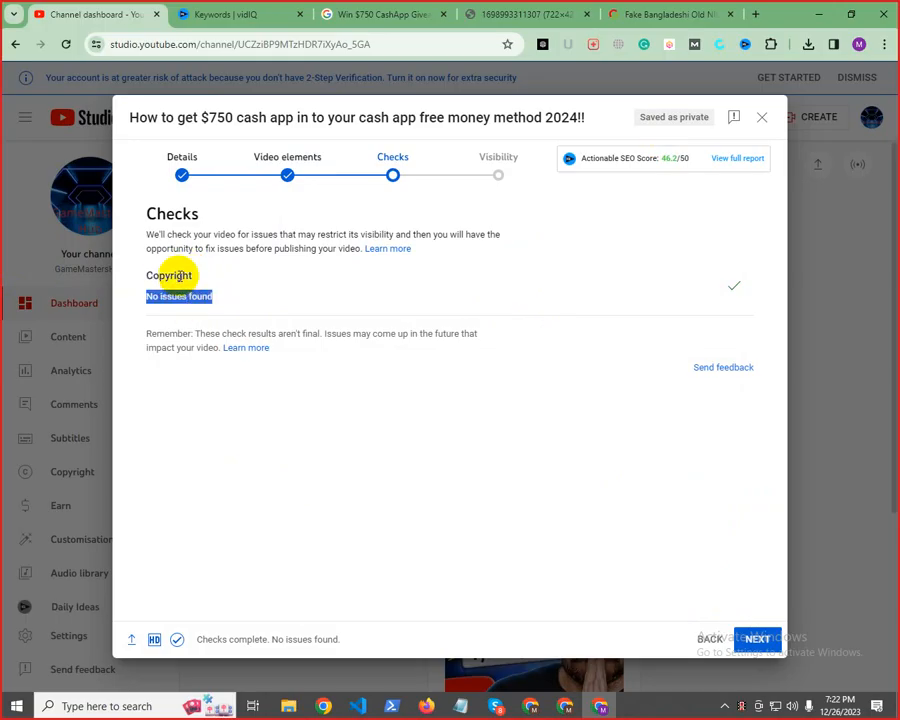
left_click(214, 288)
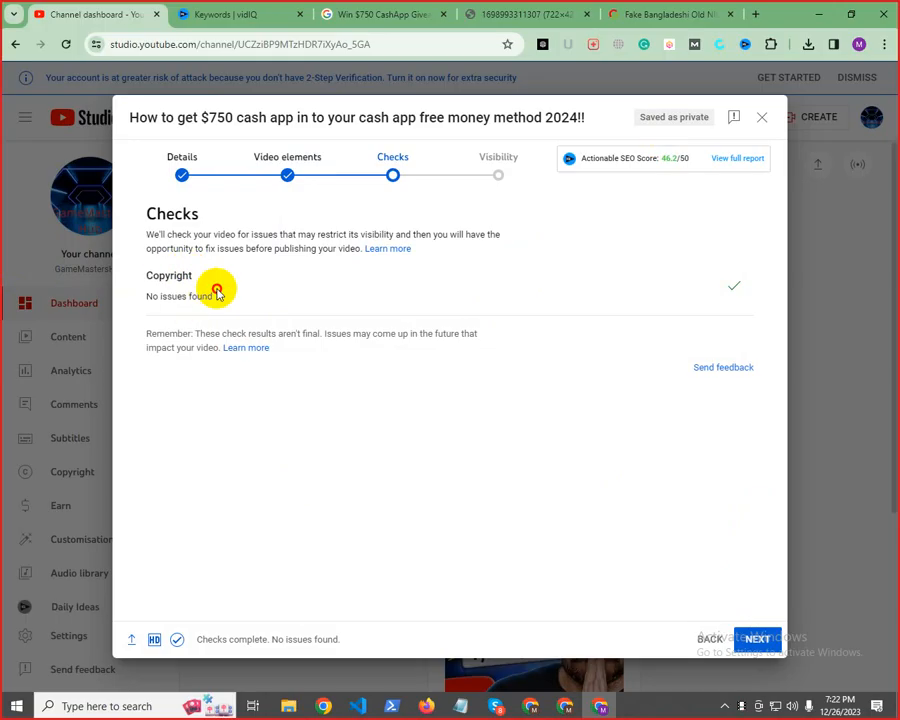
left_click(166, 274)
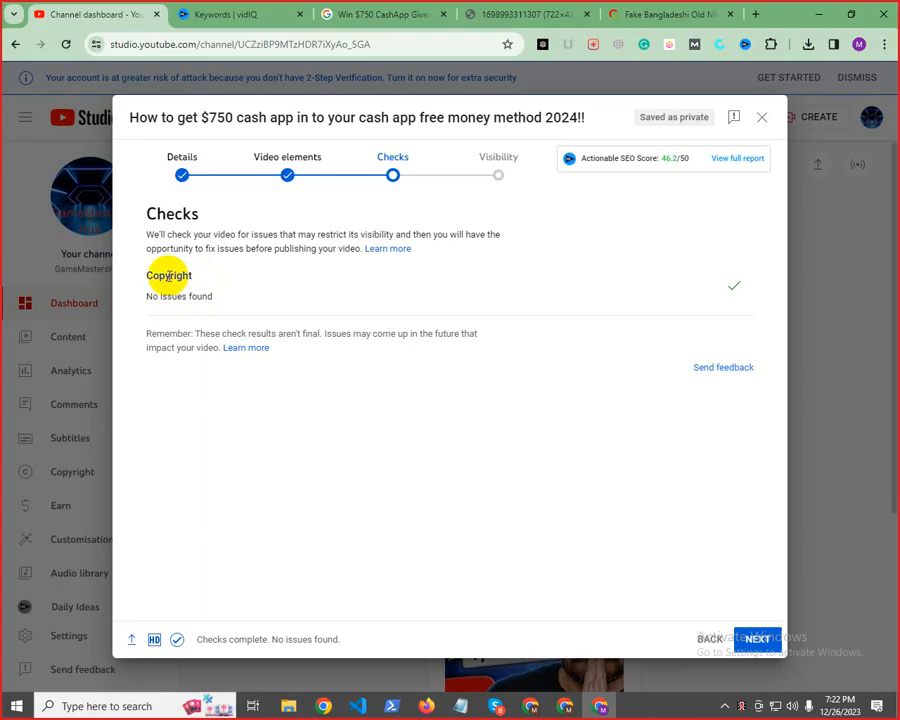
double_click(168, 275)
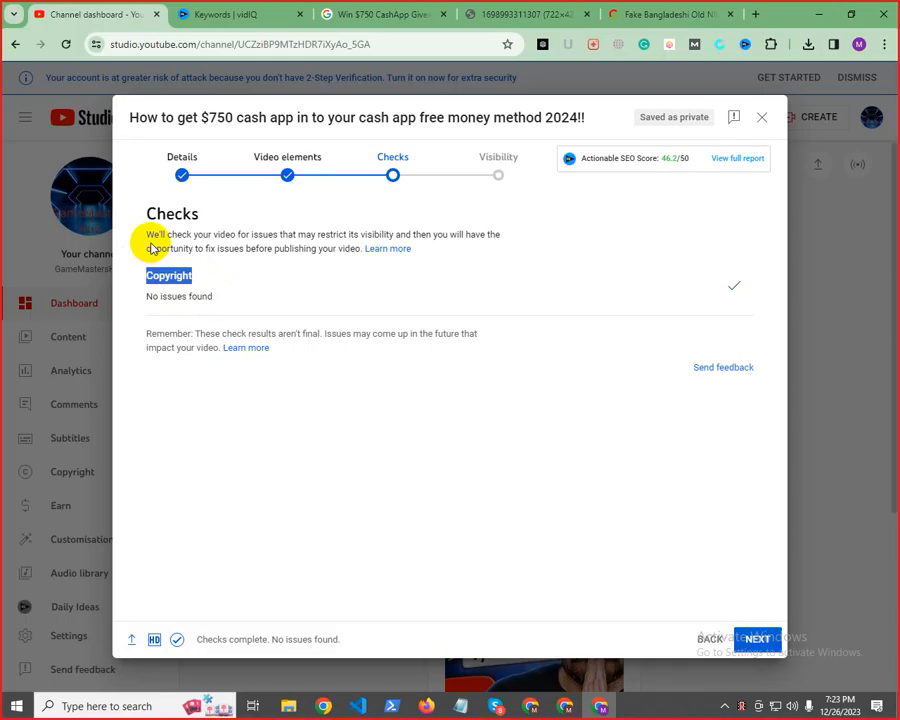
triple_click(263, 242)
left_click(350, 257)
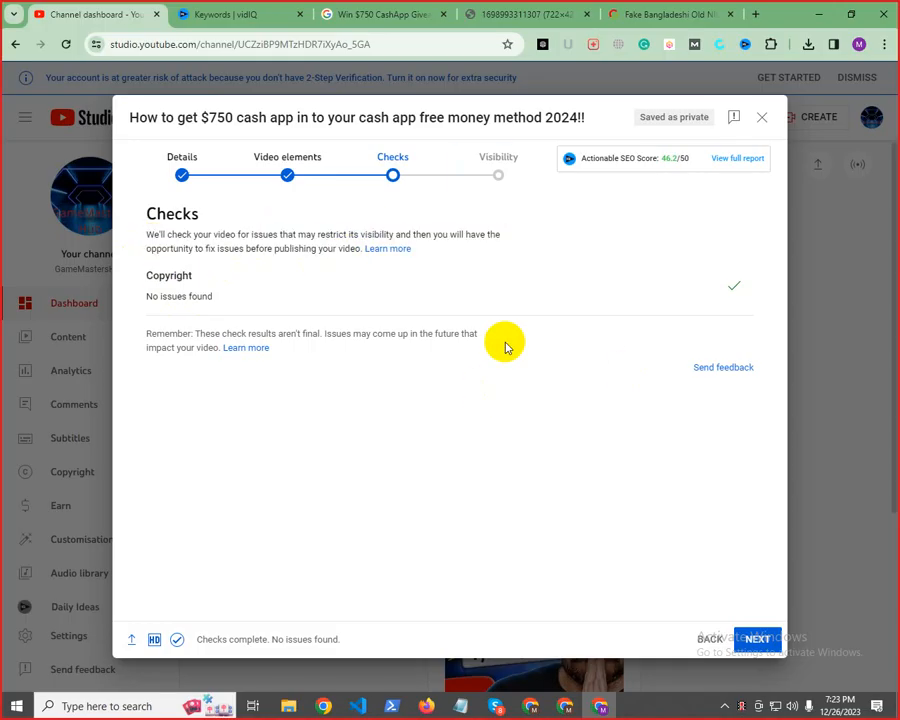
Continue to the Visibility stage and set the video's visibility to Public
left_click(760, 641)
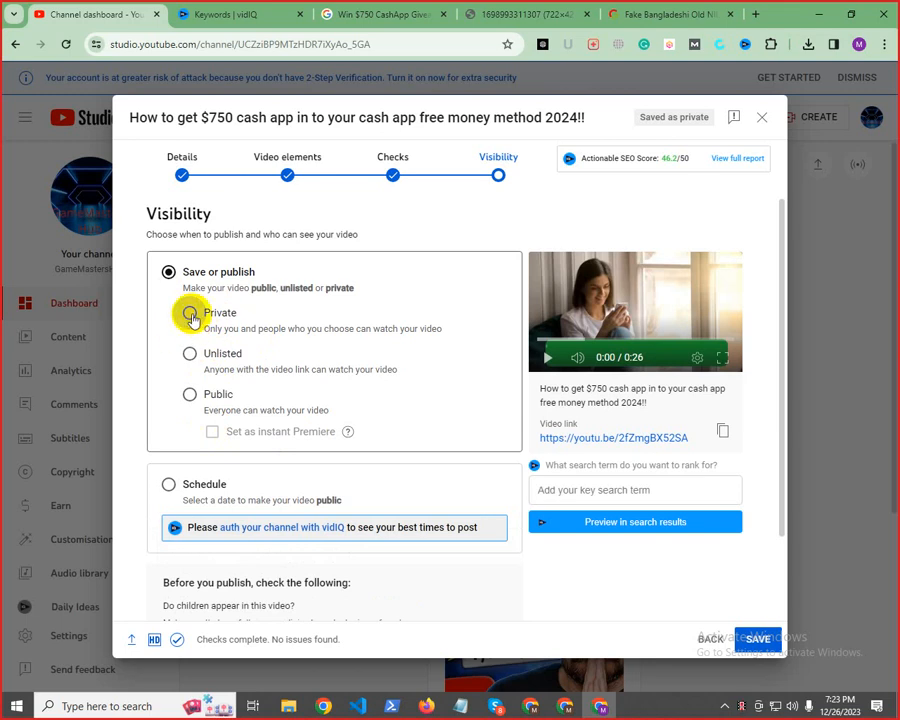
left_click(190, 356)
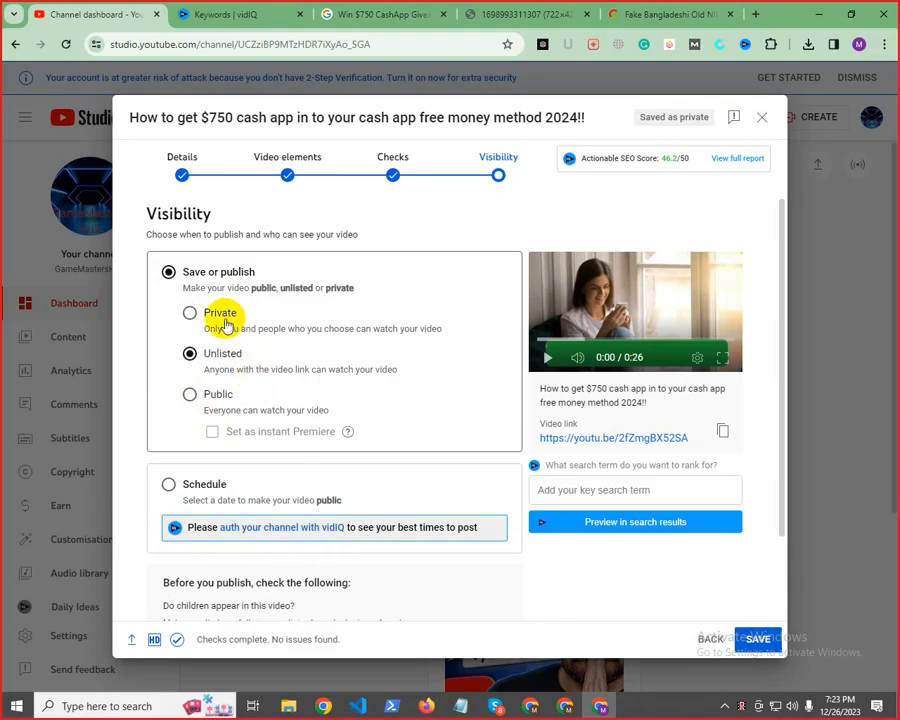
left_click(190, 394)
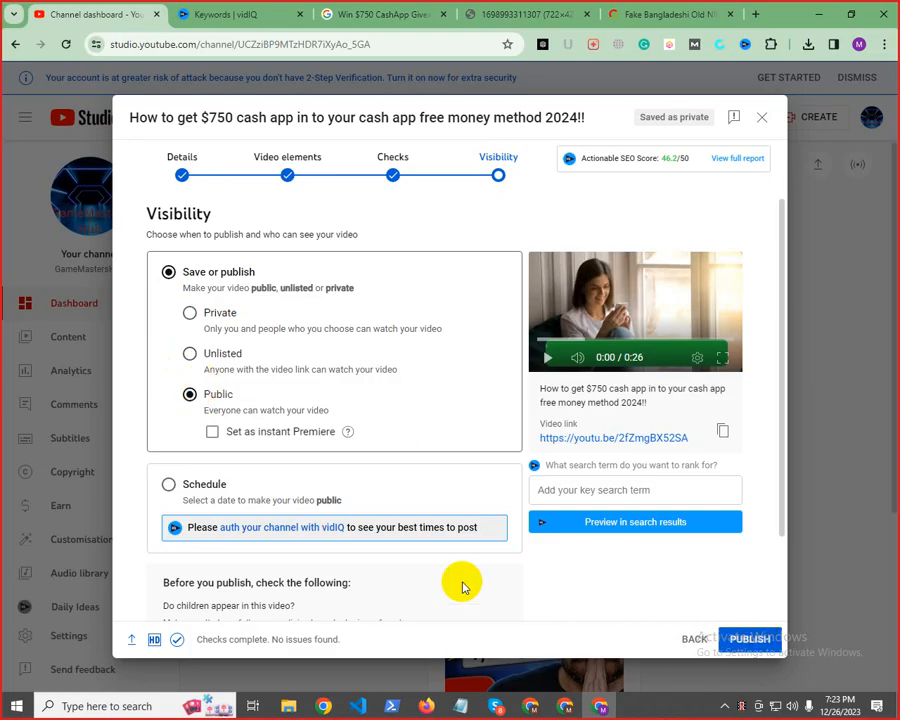
Try the Schedule option for the video and open its publication date choices
scroll(323, 484, "down", 1)
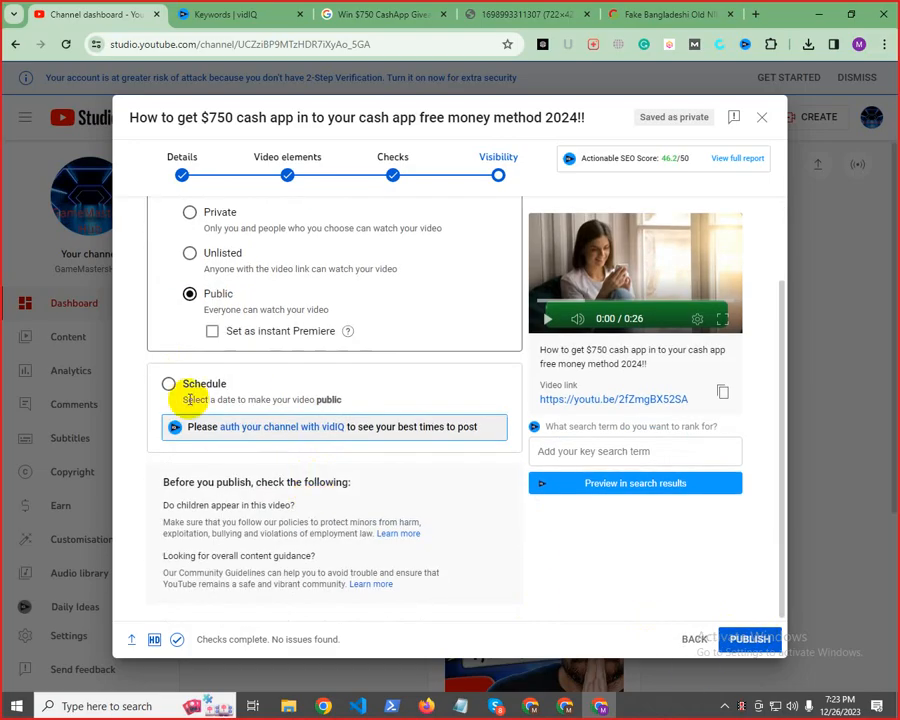
left_click(195, 397)
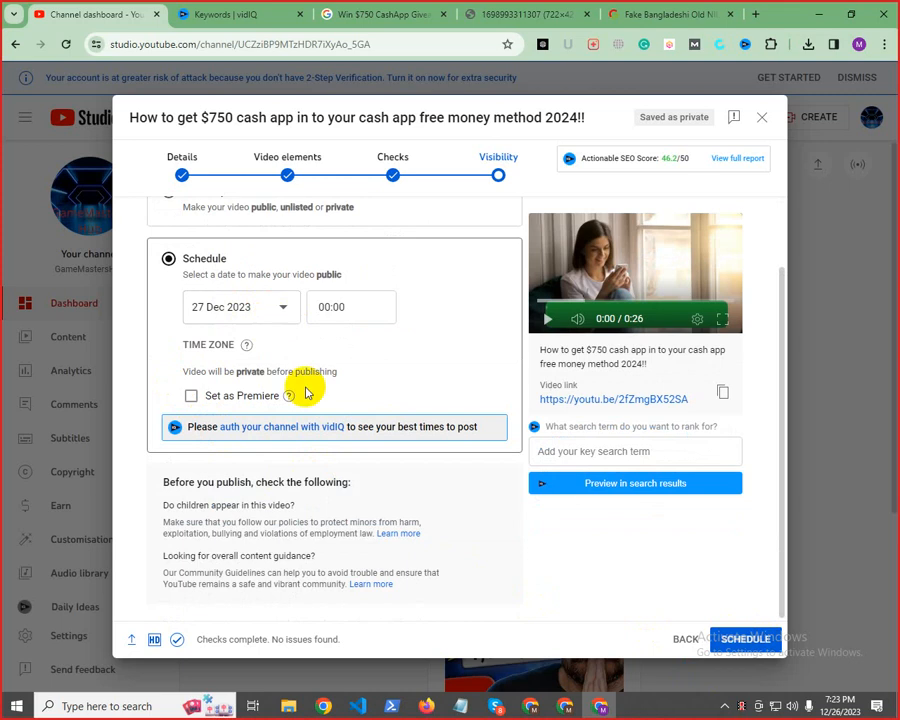
mouse_move(848, 702)
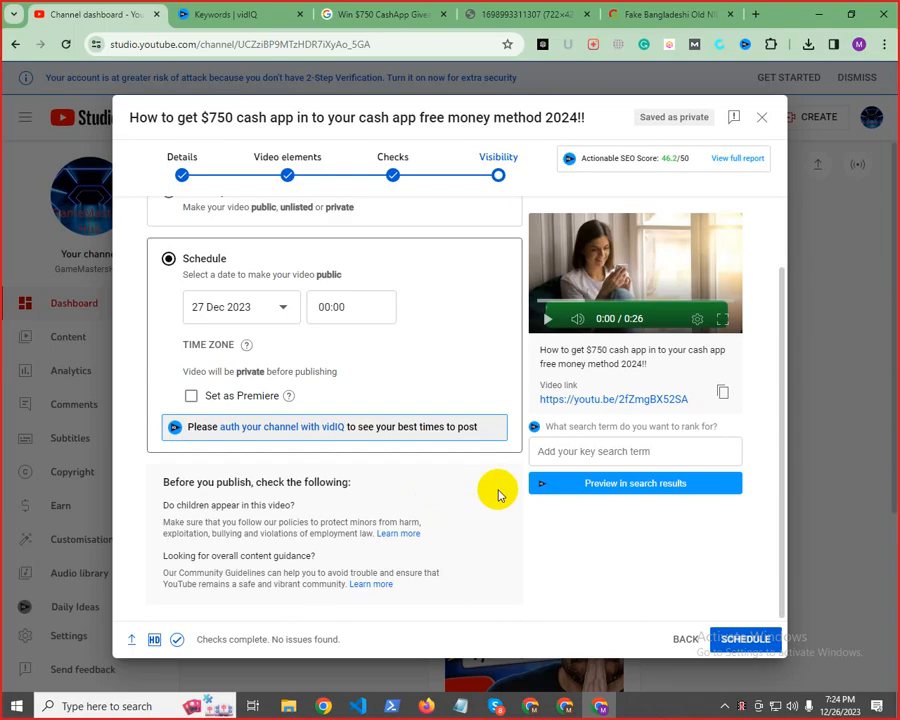
left_click(231, 312)
left_click(436, 316)
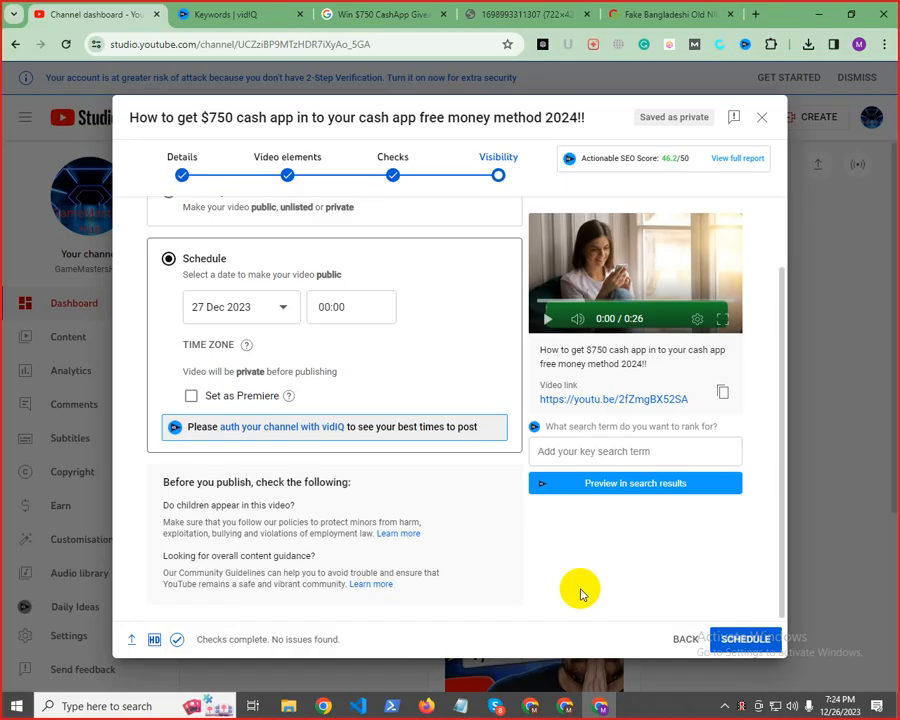
Return to Save or publish with Public visibility, publish the video and dismiss the sharing dialog
scroll(352, 530, "up", 2)
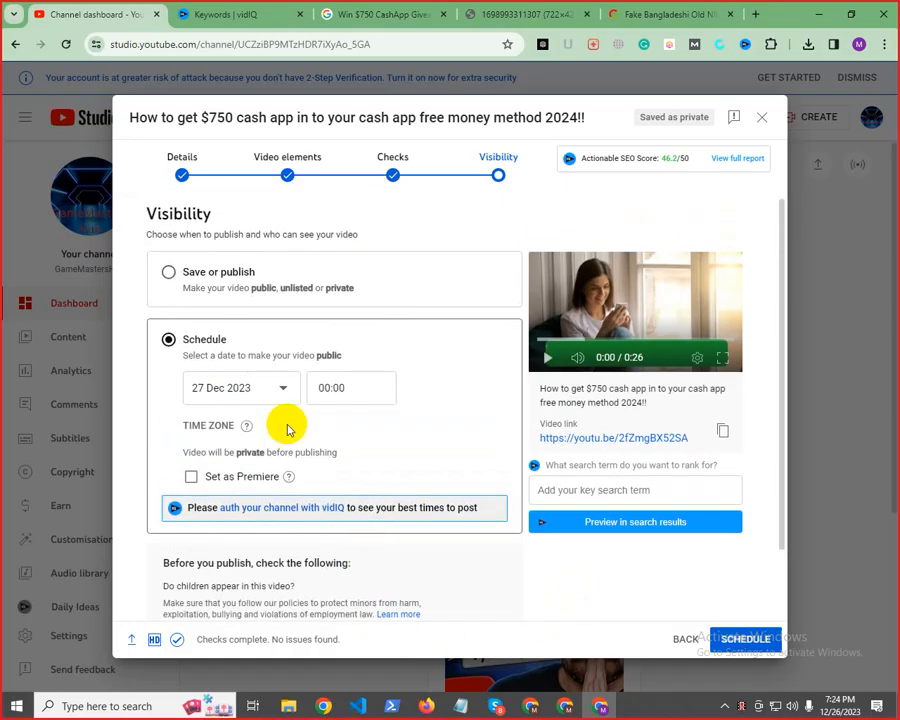
left_click(170, 273)
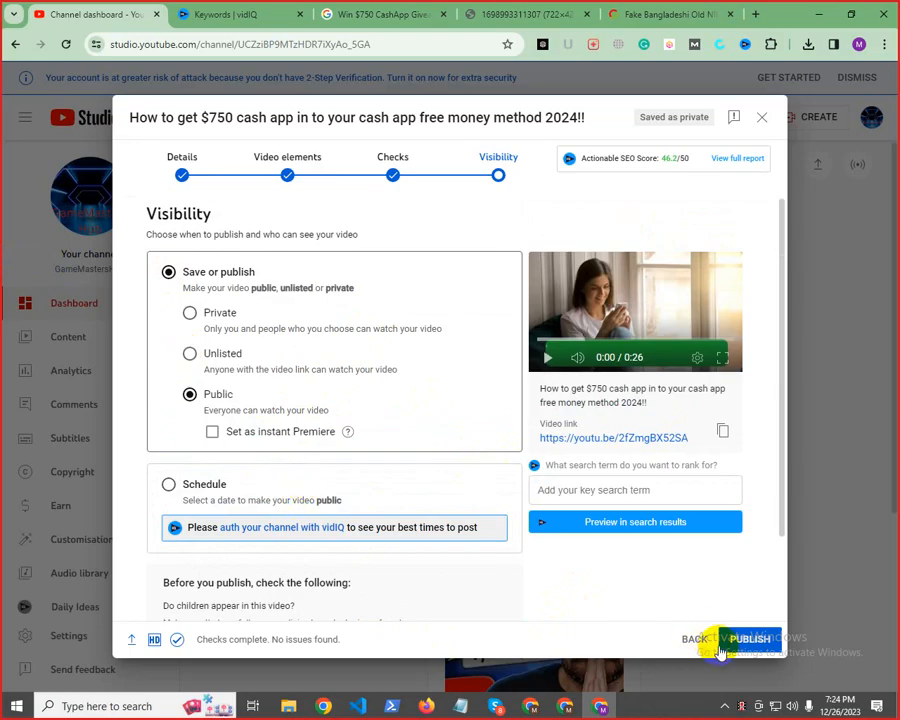
left_click(752, 640)
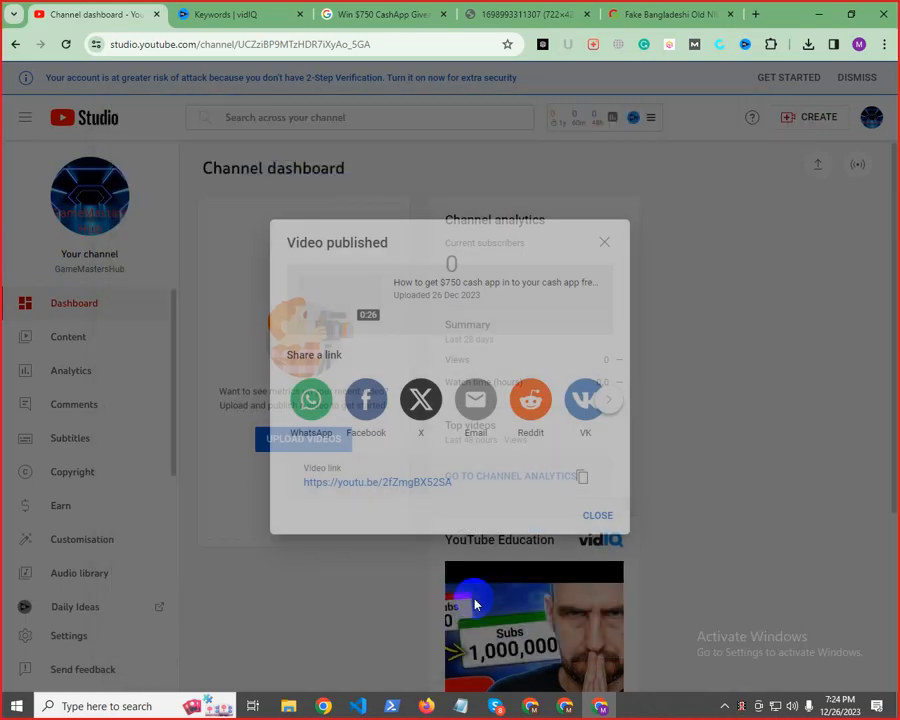
left_click(590, 516)
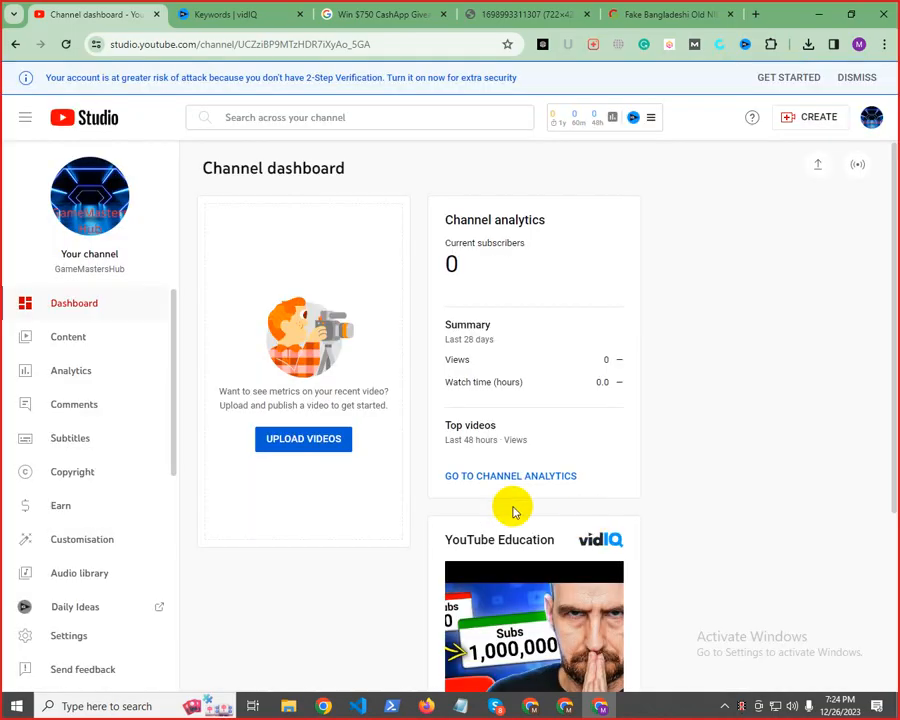
View the GameMastersHub channel page and check its Home and Videos sections for the published video
left_click(871, 116)
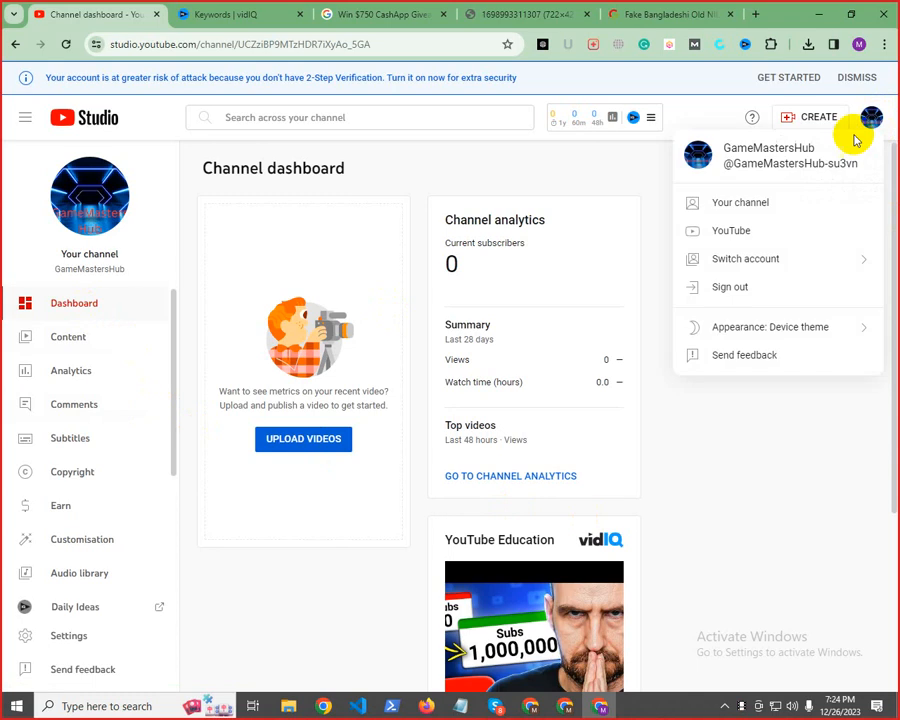
left_click(735, 204)
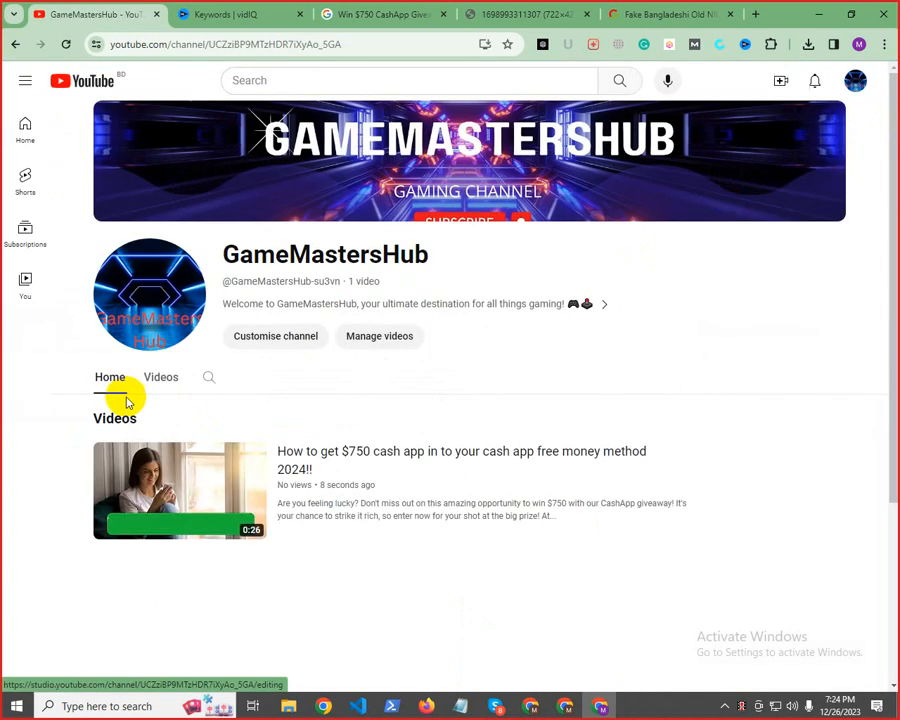
left_click(162, 378)
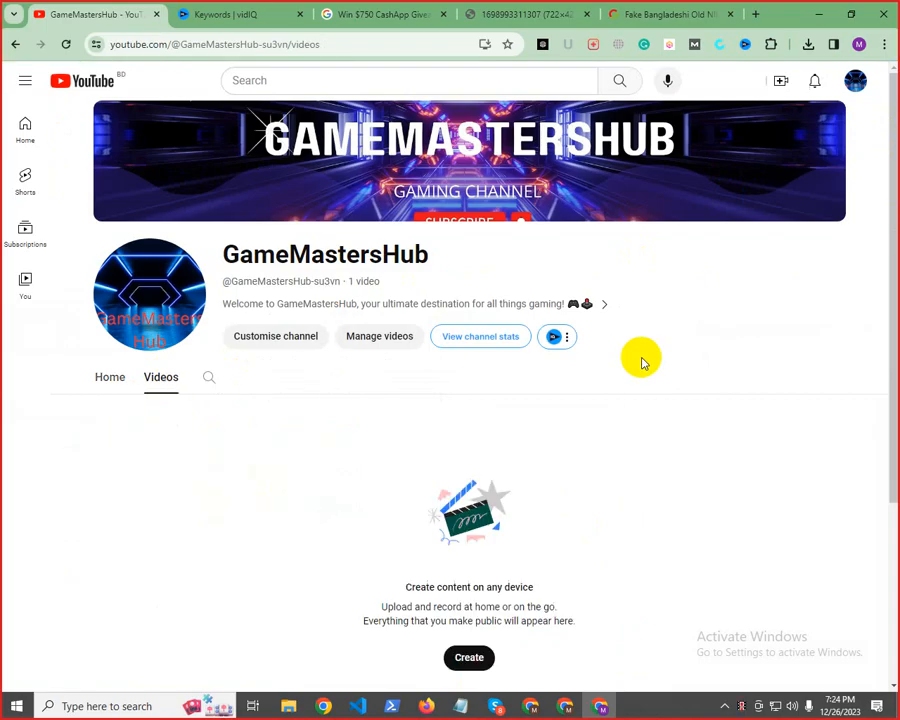
left_click(112, 379)
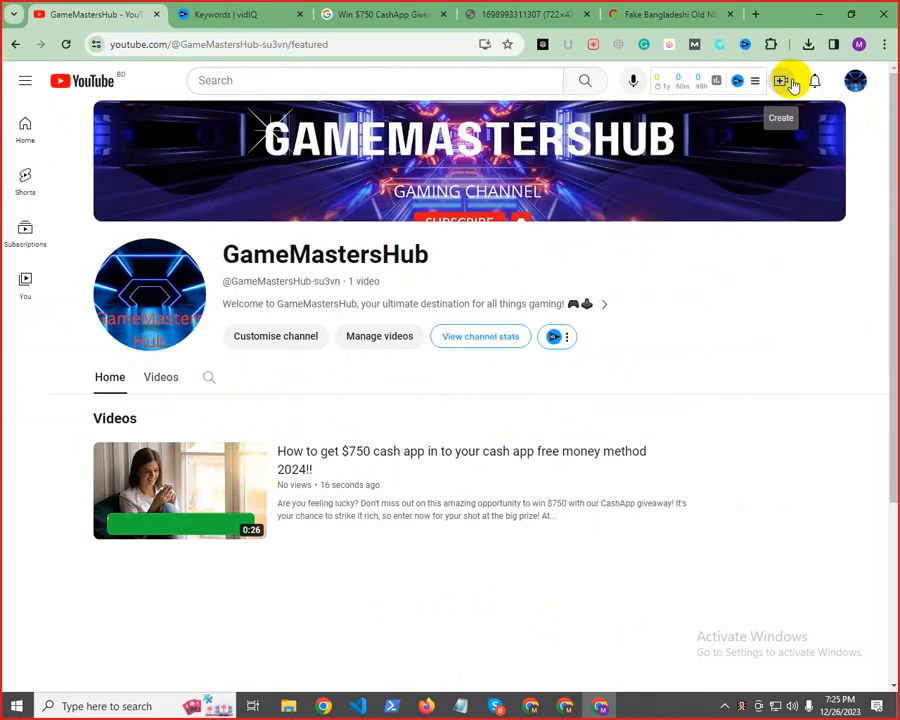
left_click(855, 82)
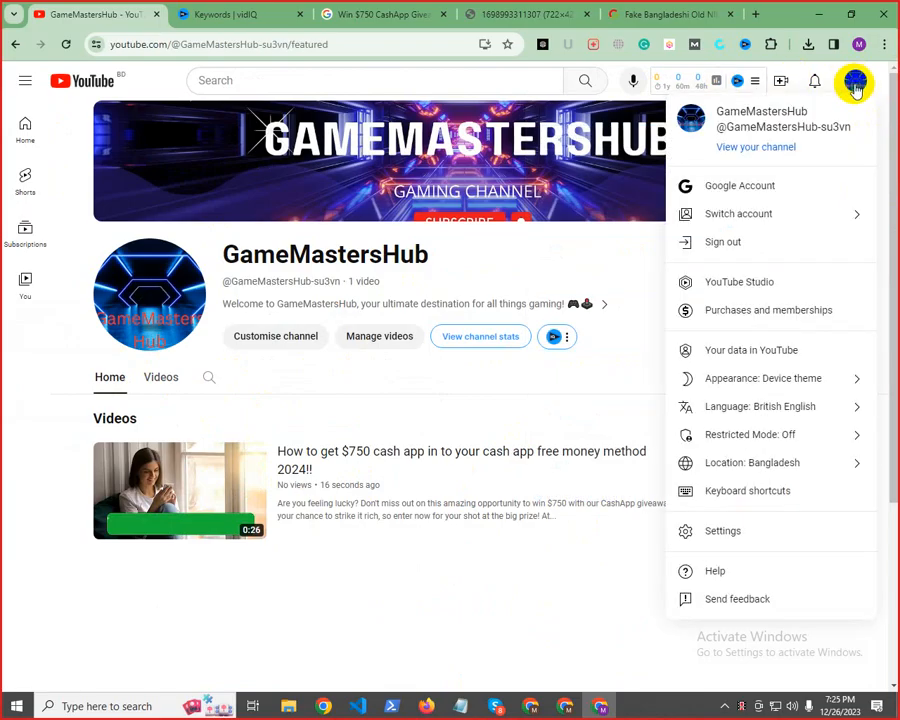
left_click(750, 147)
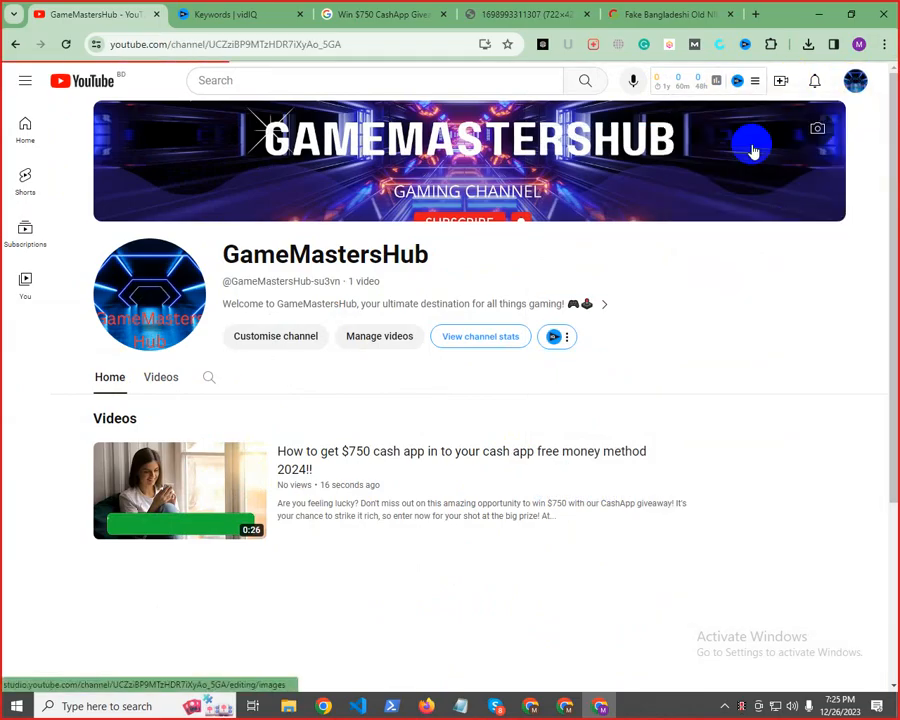
Go back to YouTube Studio and open the details of the public $750 cash app video from the channel content
left_click(855, 80)
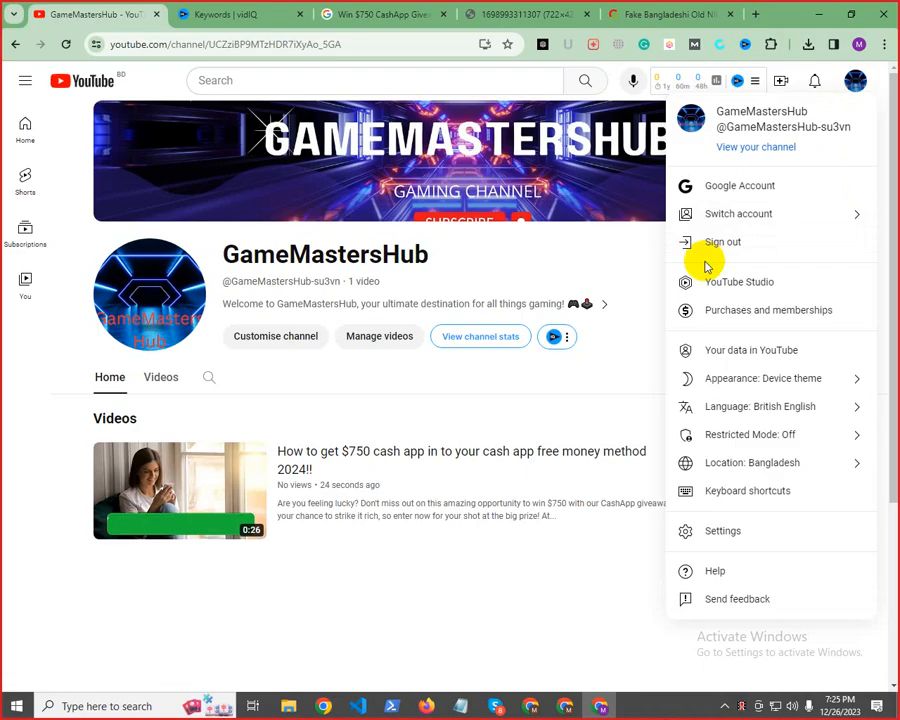
left_click(721, 290)
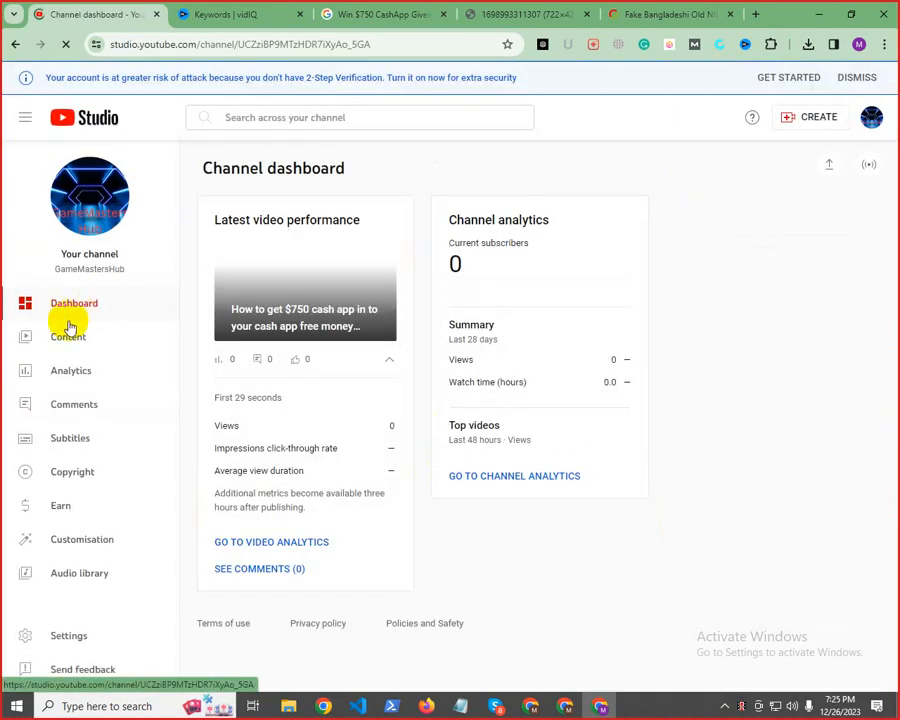
left_click(78, 337)
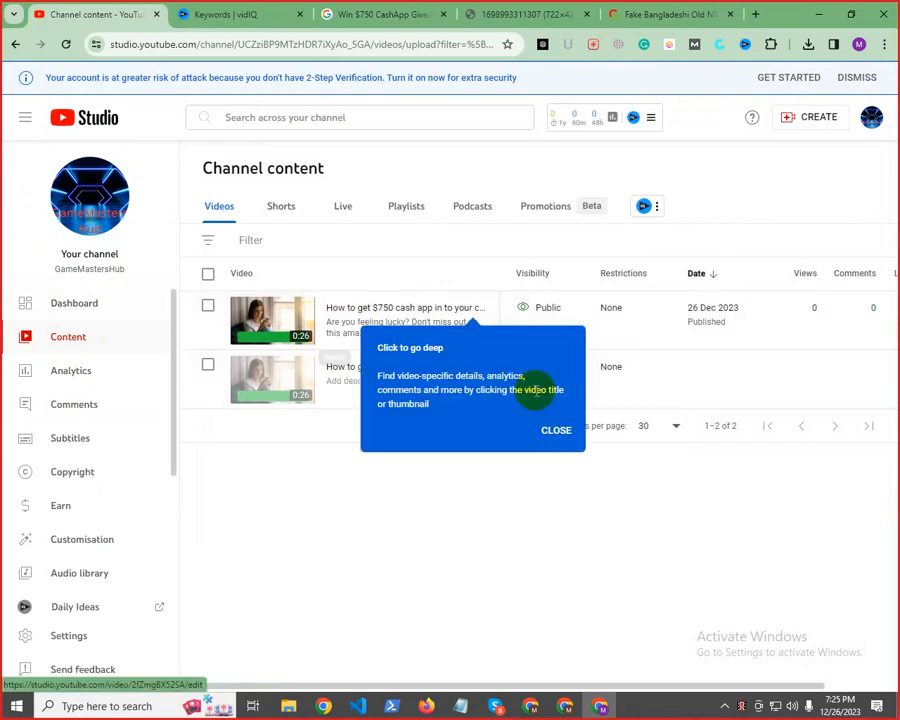
left_click(551, 432)
mouse_move(338, 332)
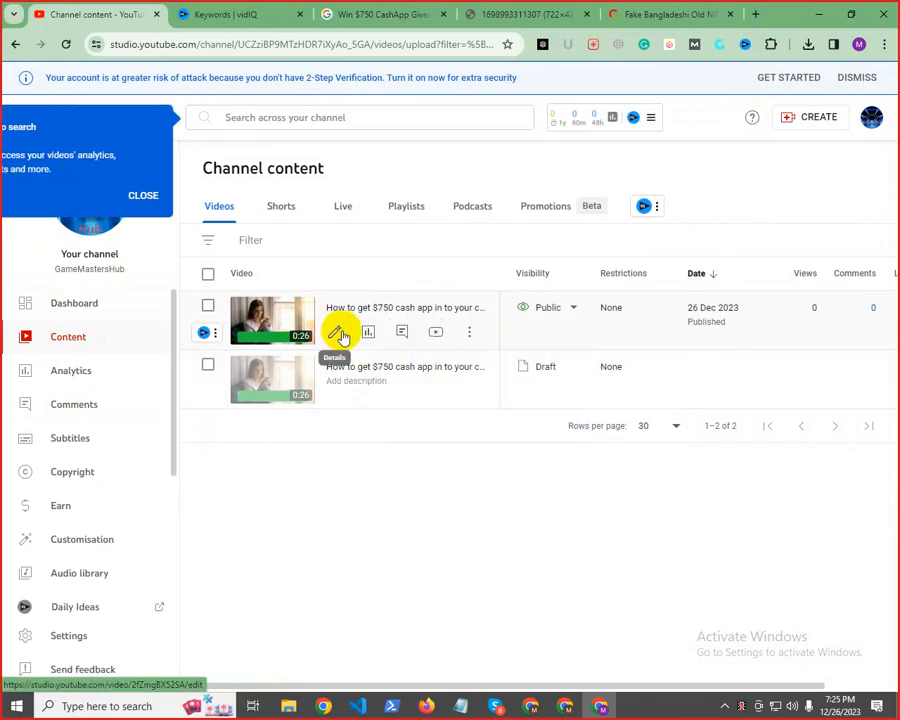
left_click(338, 333)
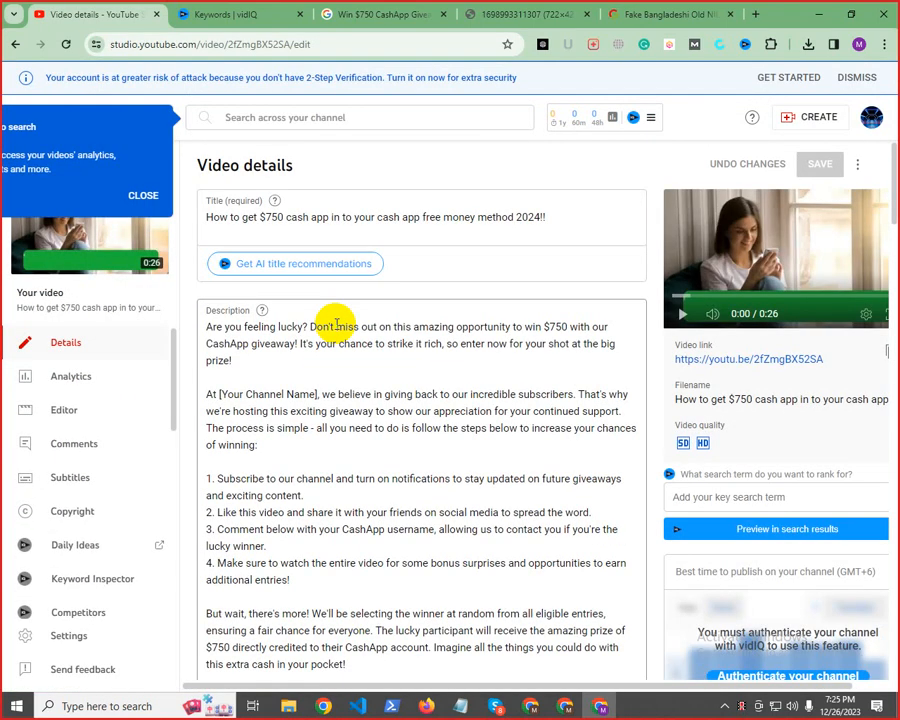
Try to upload a custom thumbnail, looking for the image on drives D and C and in Pictures, and cancel the file selection
scroll(333, 336, "down", 5)
scroll(333, 336, "down", 5)
scroll(321, 344, "up", 3)
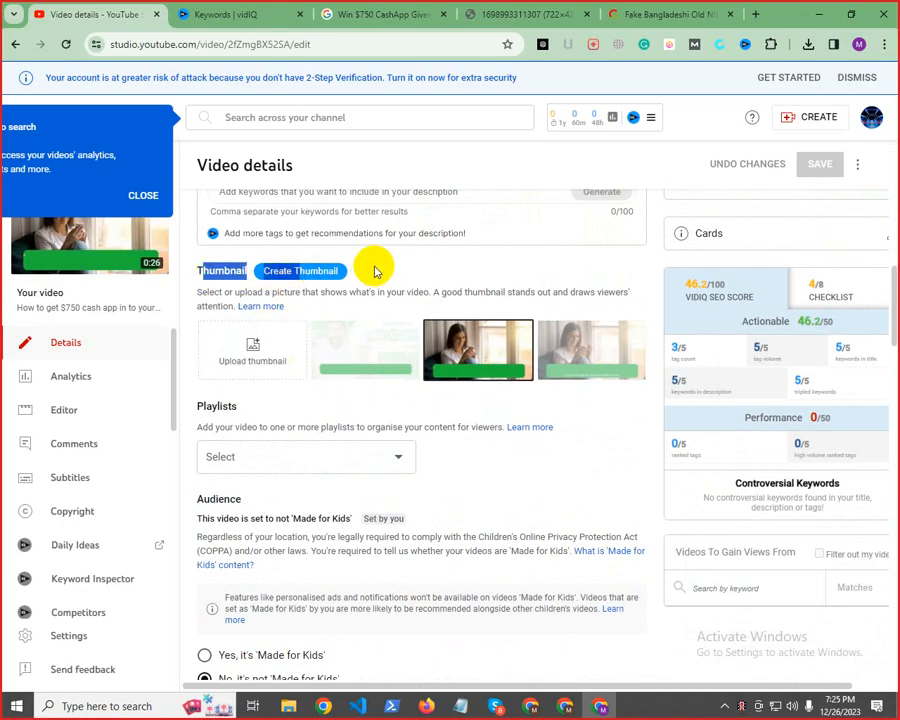
left_click(255, 354)
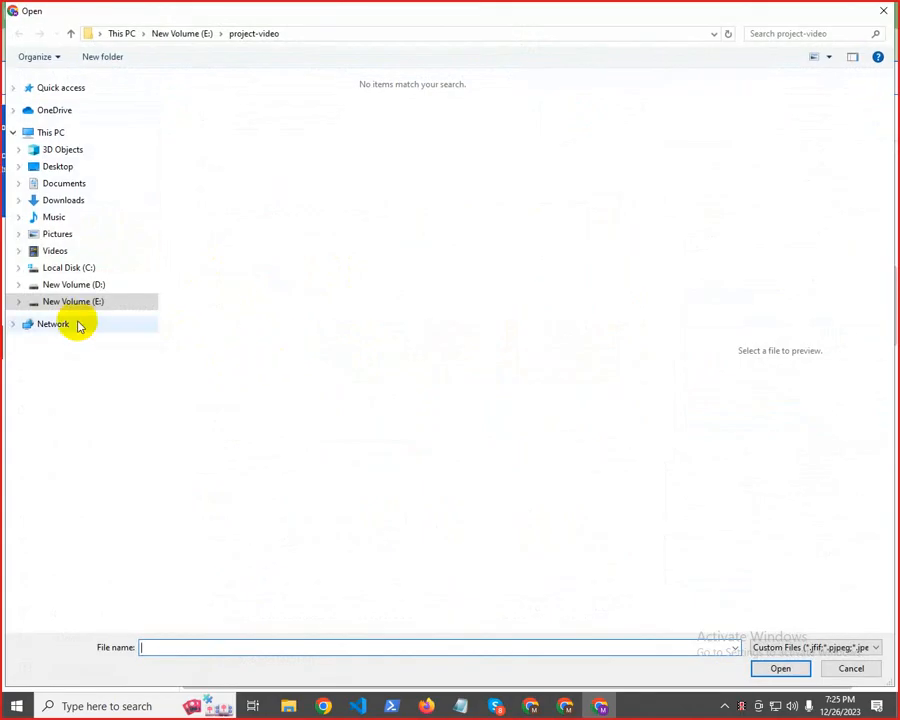
left_click(72, 286)
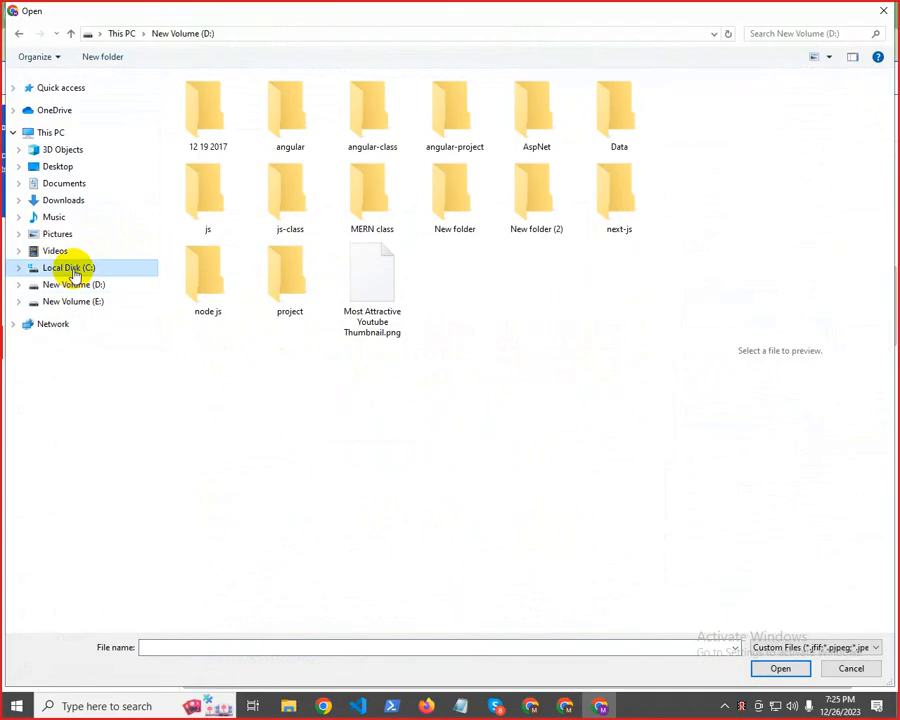
left_click(72, 270)
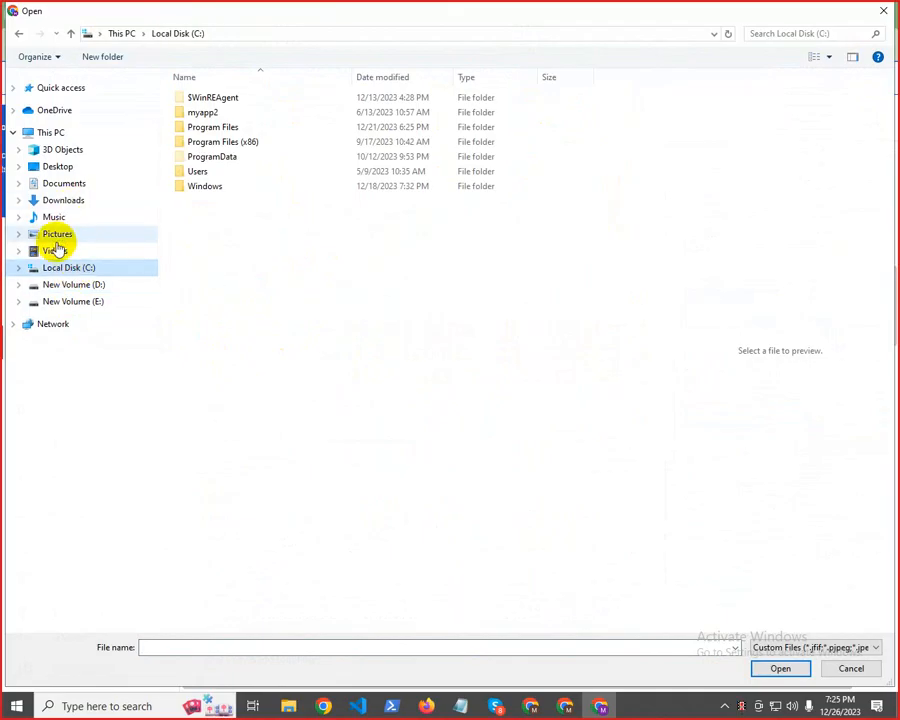
left_click(57, 238)
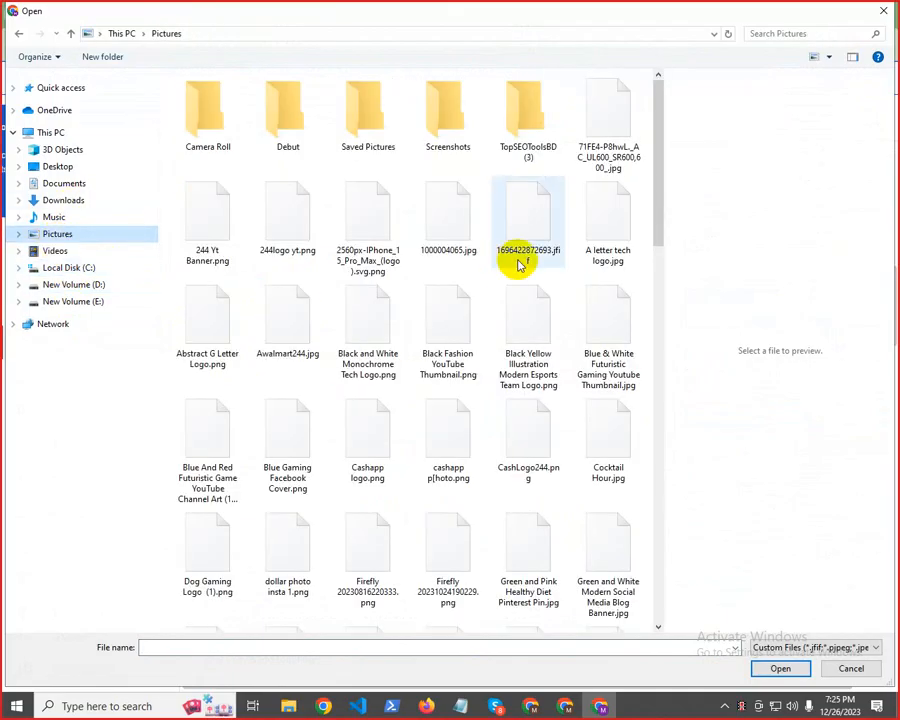
scroll(448, 356, "down", 10)
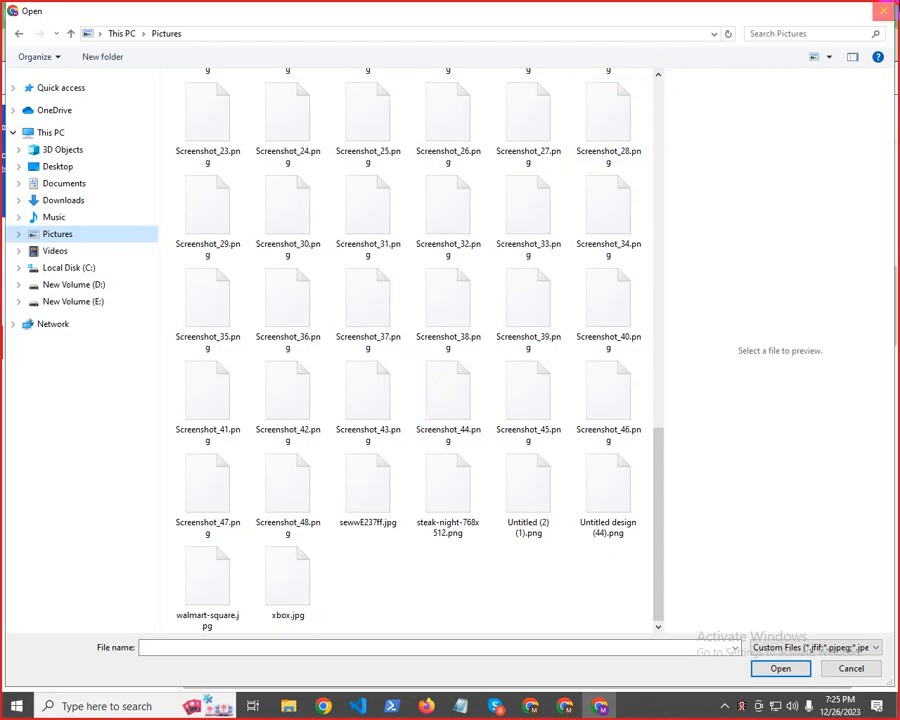
left_click(884, 10)
Show the downloaded 1698993311307.png in its folder, rename it "youtube cashapp.png" and move it to the Pictures folder
left_click(808, 44)
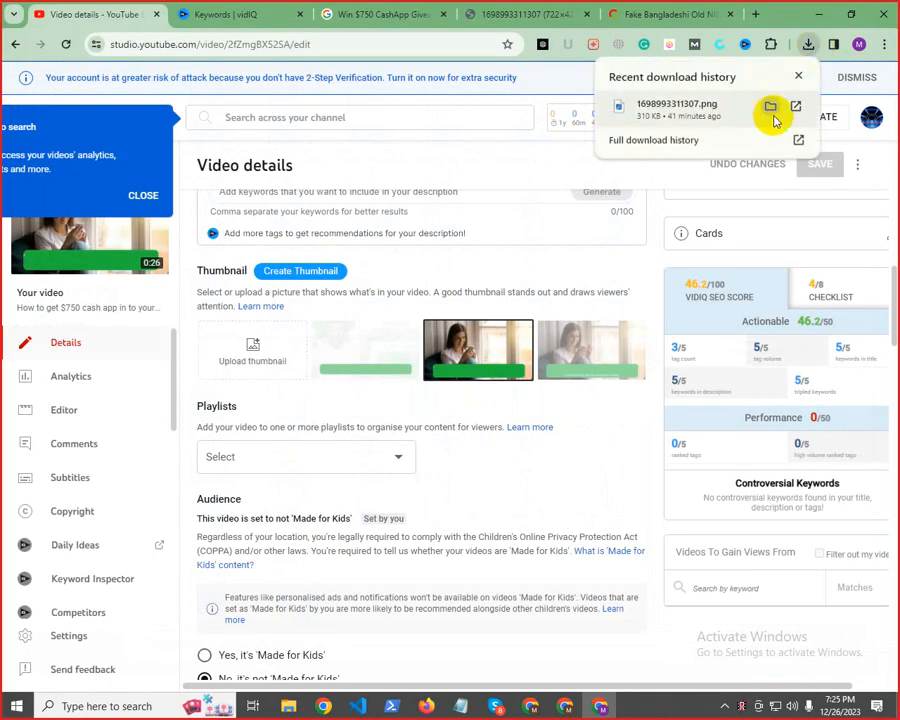
left_click(771, 108)
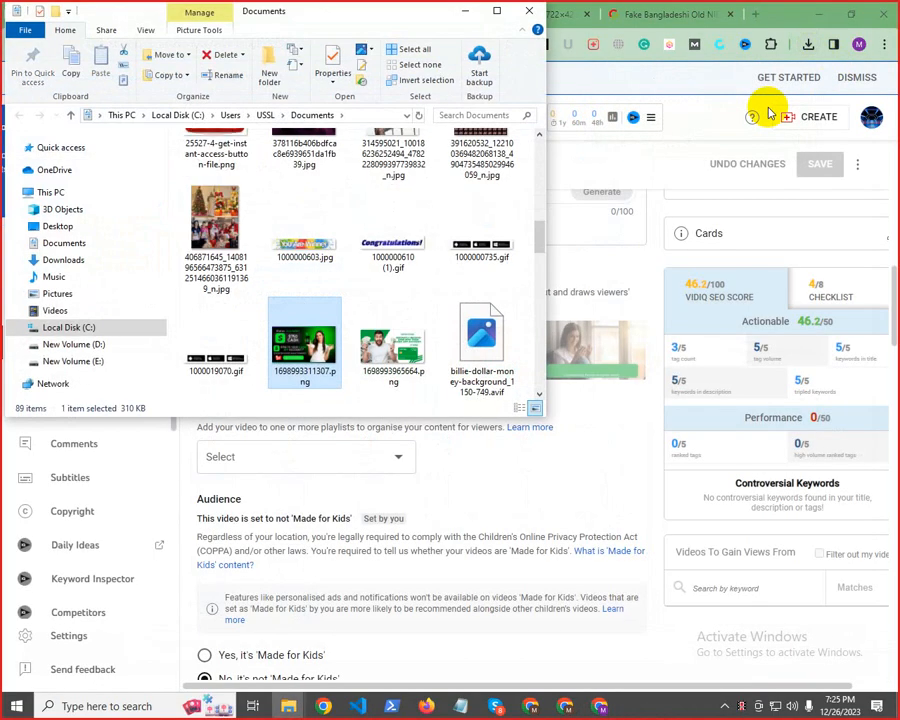
left_click(303, 376)
type("d")
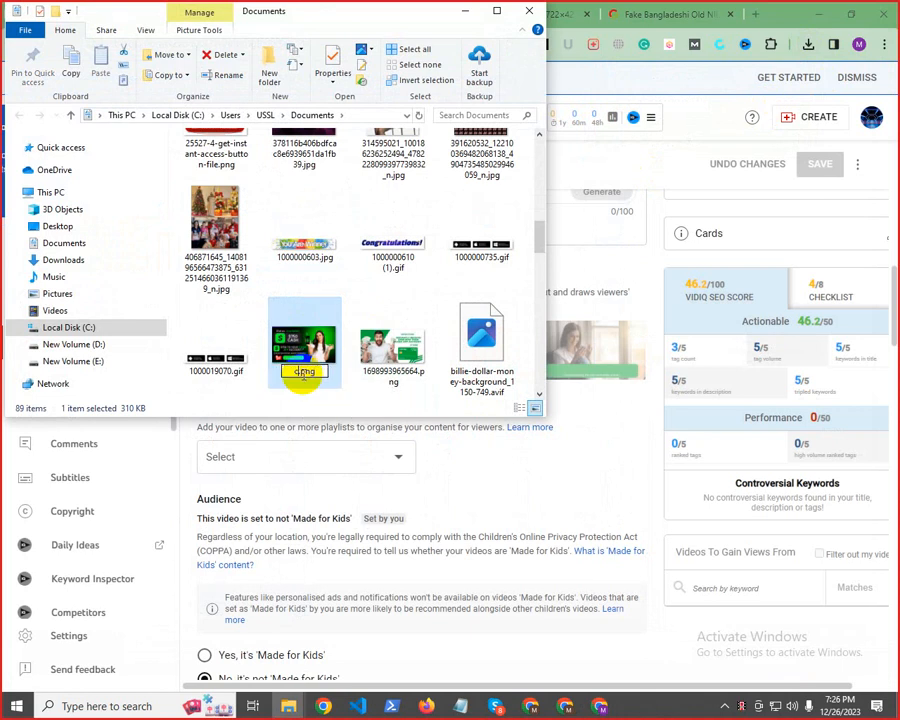
type("asha")
type("pp")
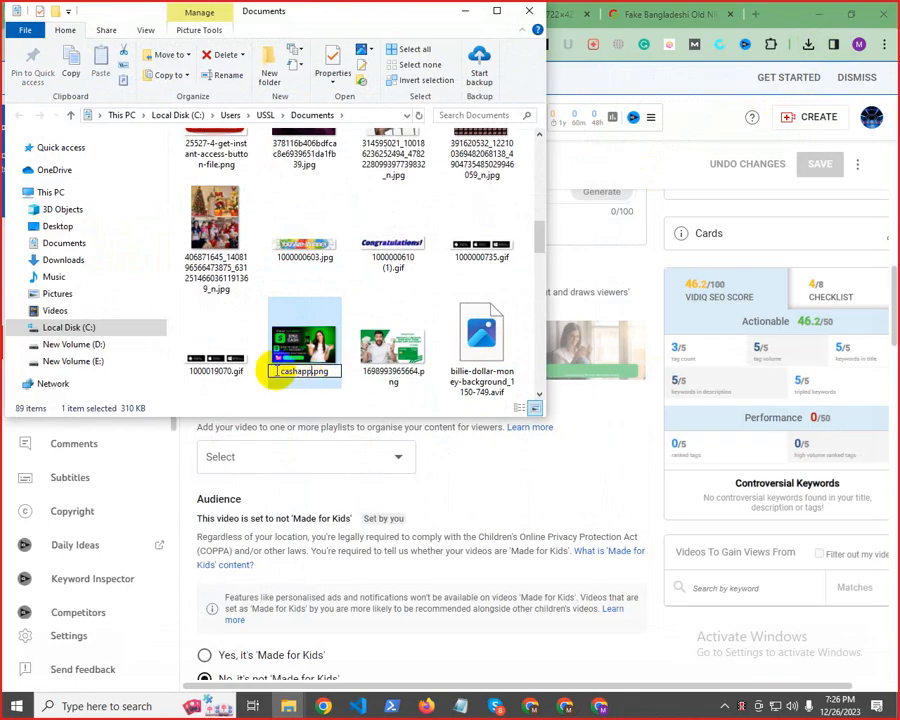
left_click(275, 371)
type("yo")
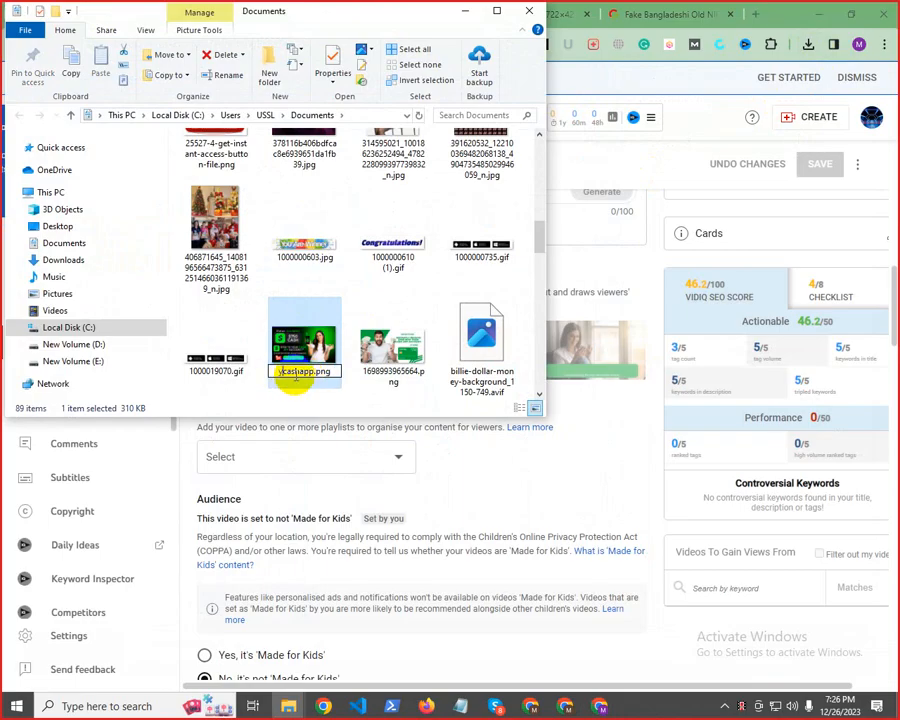
type("utub")
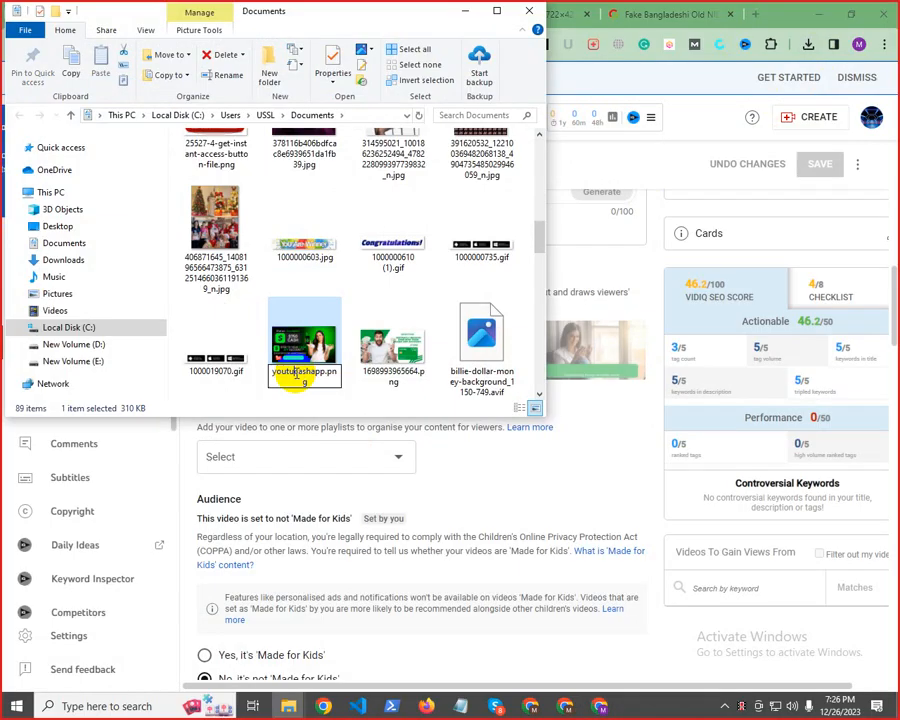
type("e")
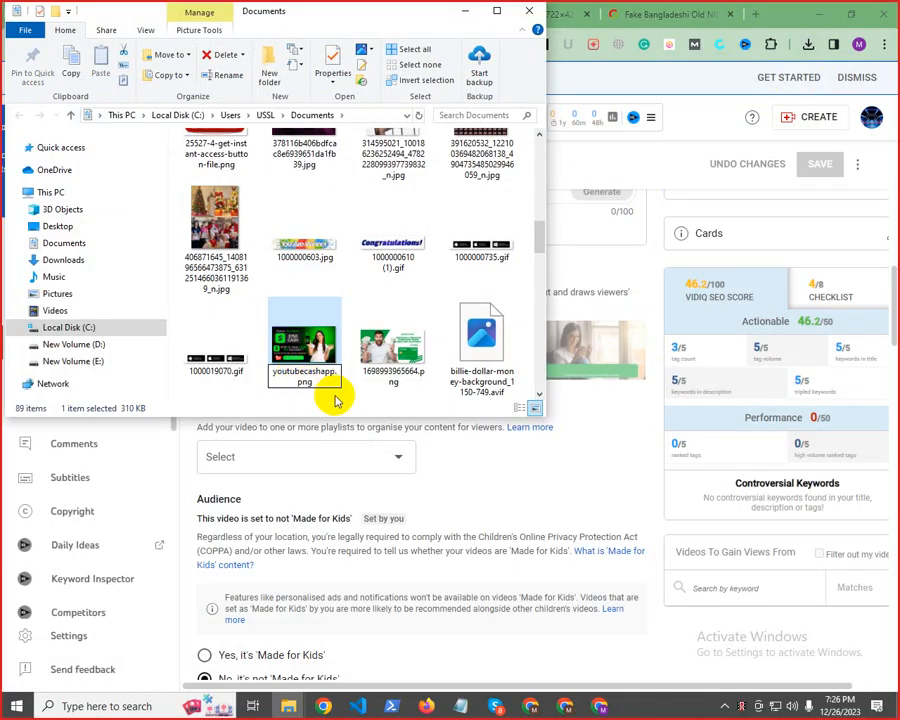
left_click(375, 405)
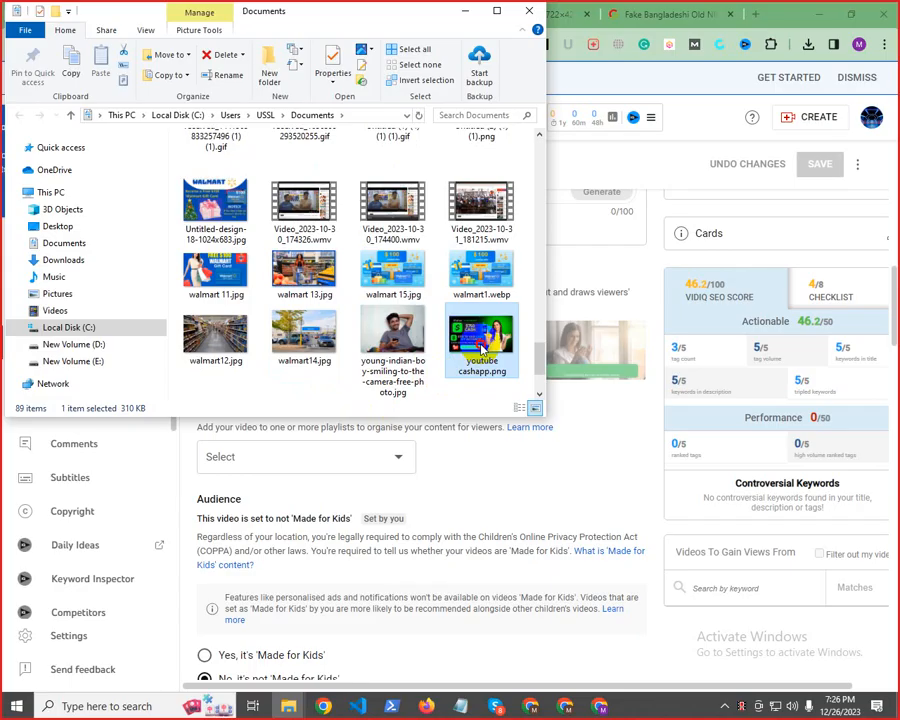
left_click_drag(481, 349, 75, 296)
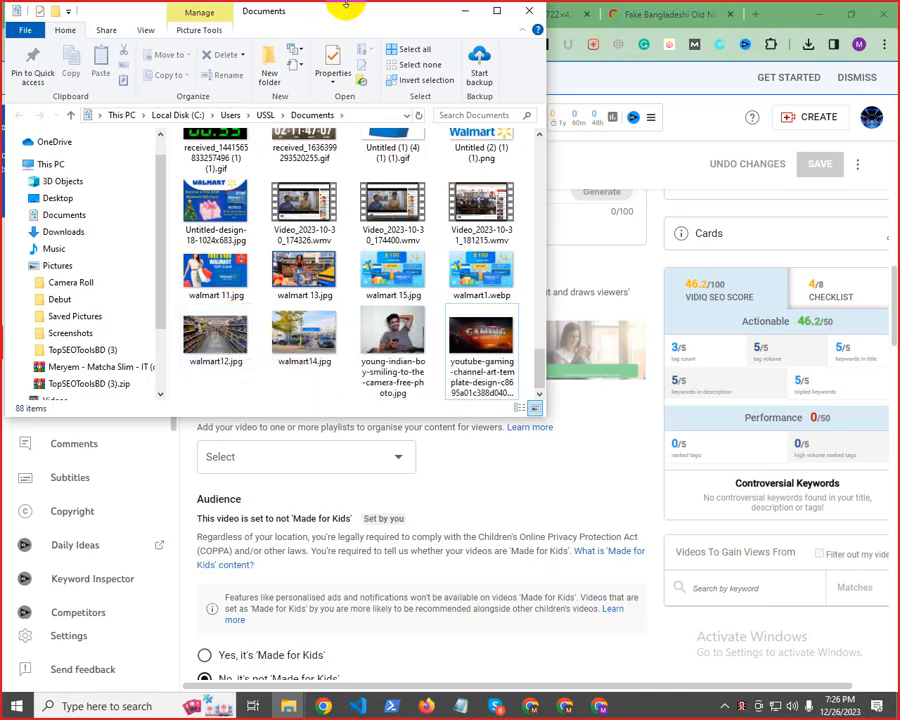
left_click(529, 11)
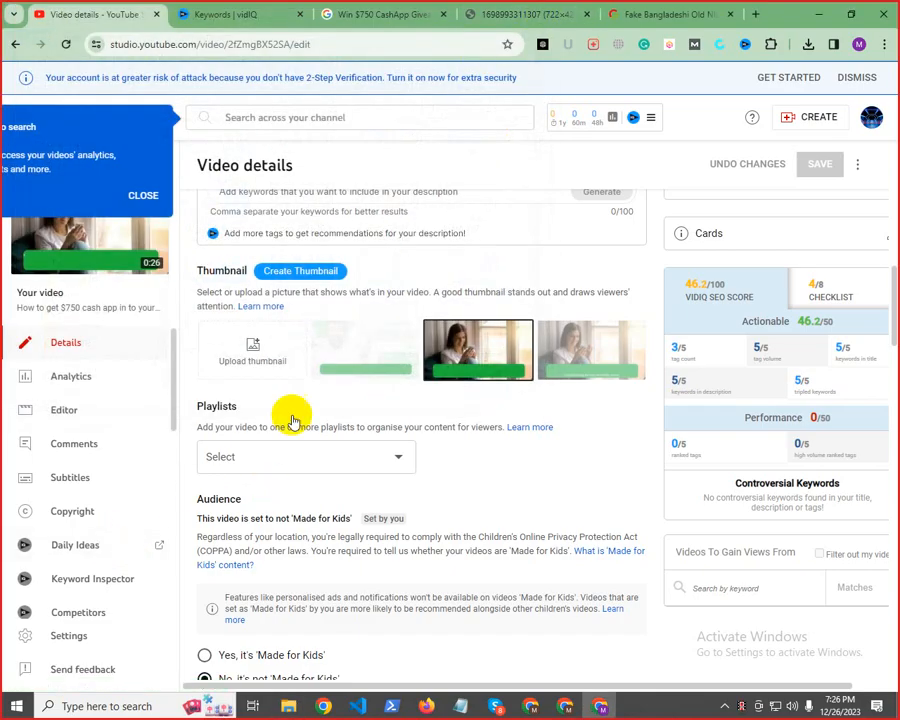
Upload Screenshot_33.png from the Pictures folder as the video's custom thumbnail and save the changes
left_click(261, 360)
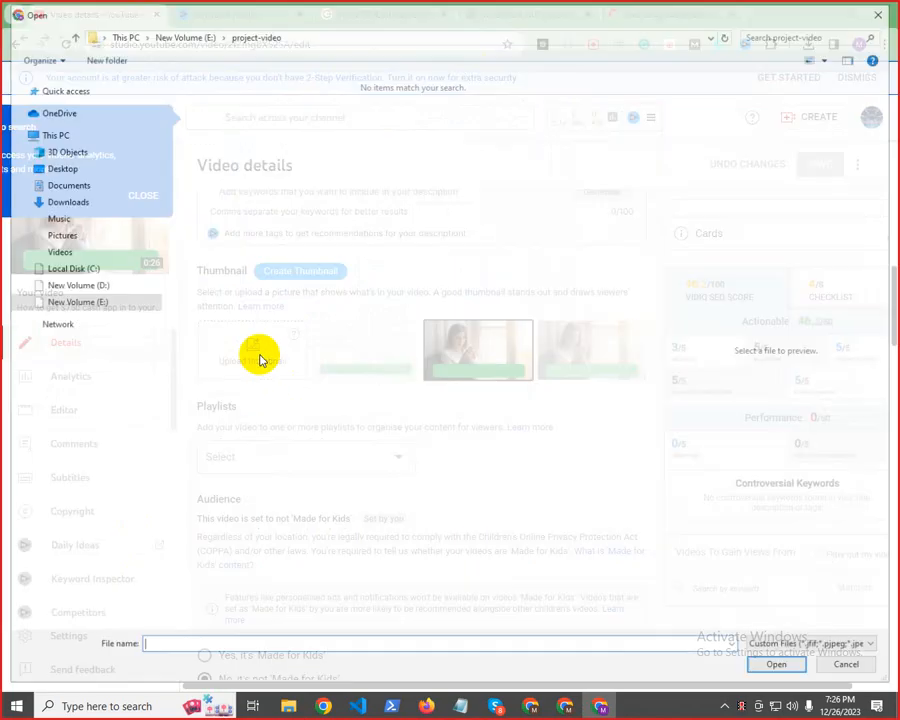
left_click(68, 239)
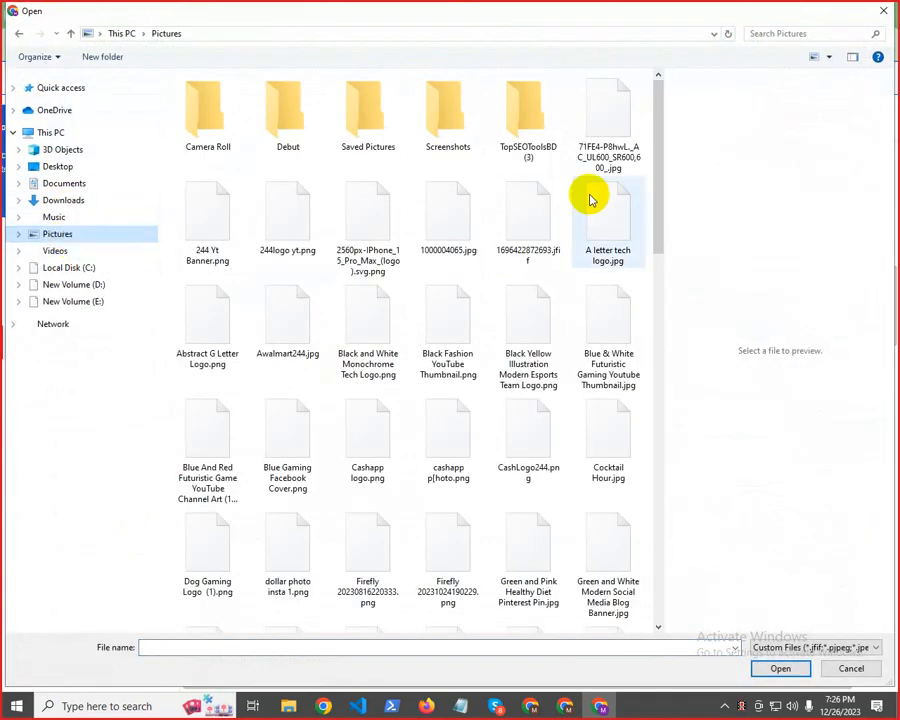
left_click_drag(656, 180, 683, 72)
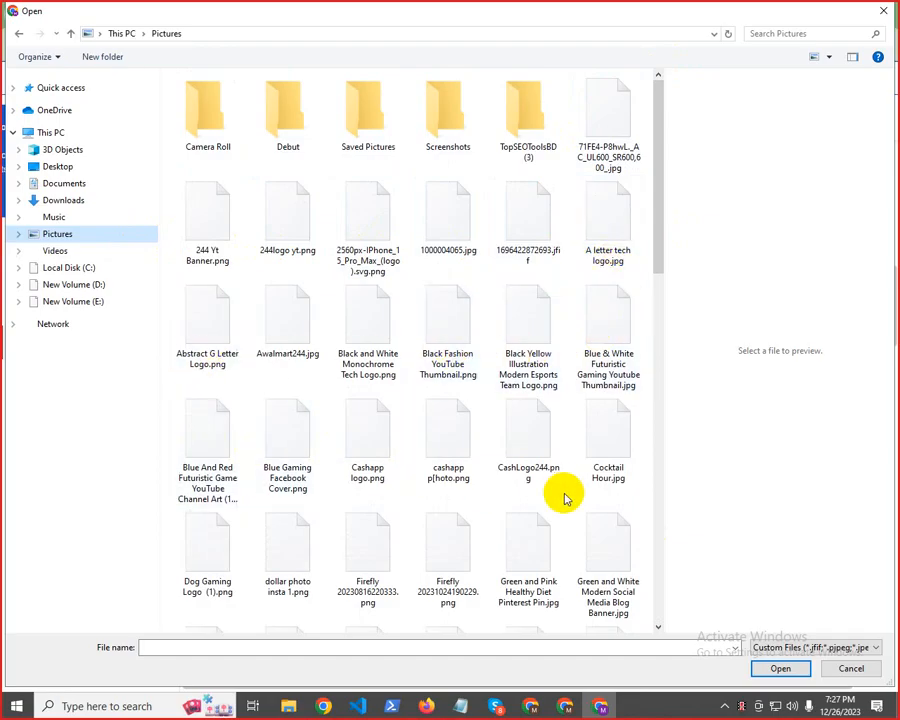
scroll(620, 520, "down", 3)
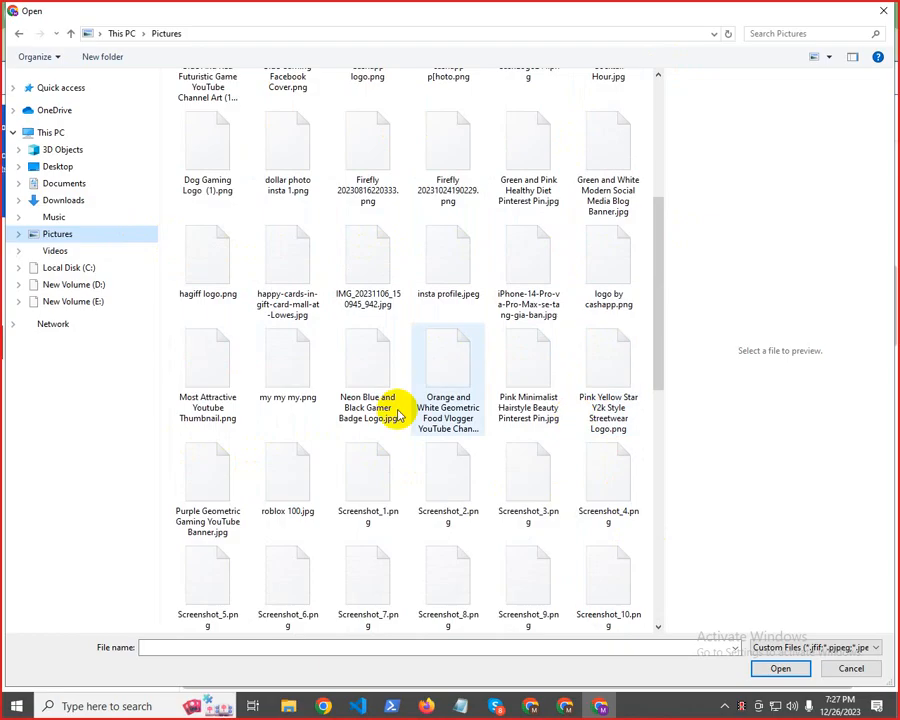
scroll(630, 515, "down", 3)
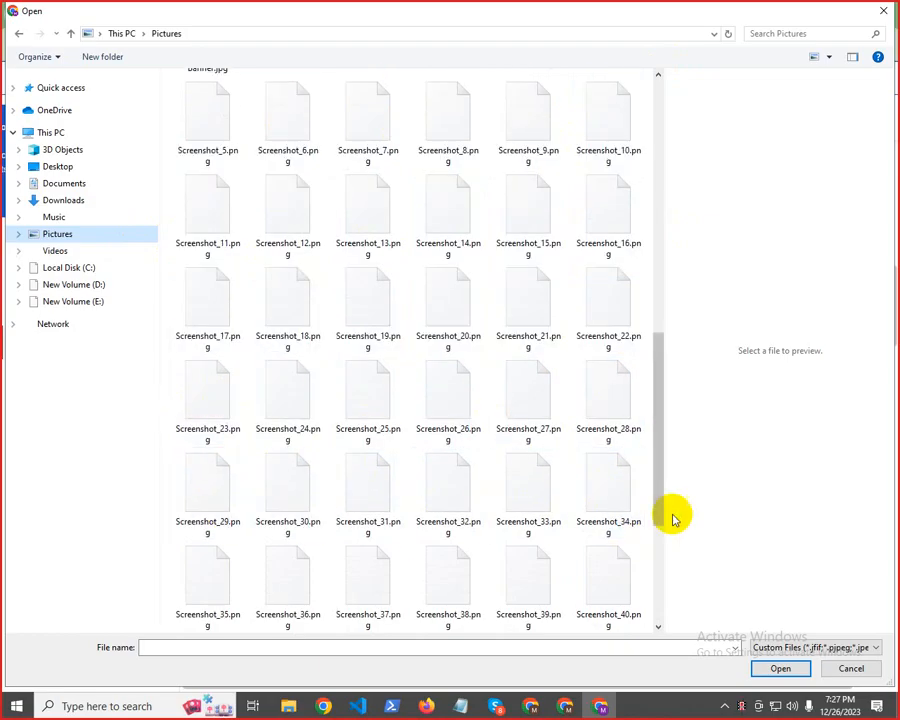
left_click_drag(661, 502, 656, 612)
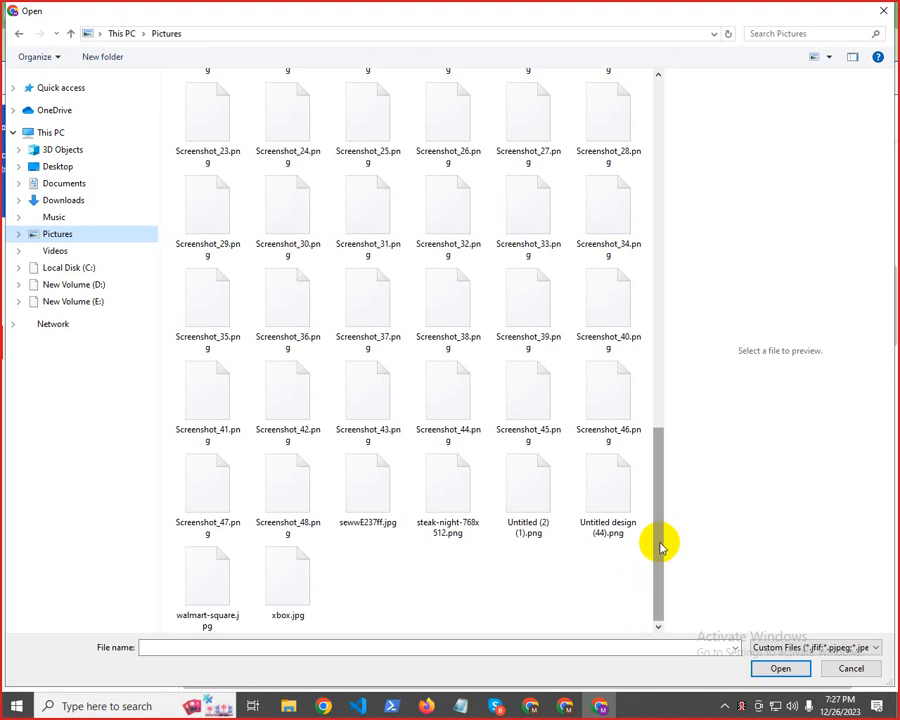
left_click_drag(659, 545, 614, 161)
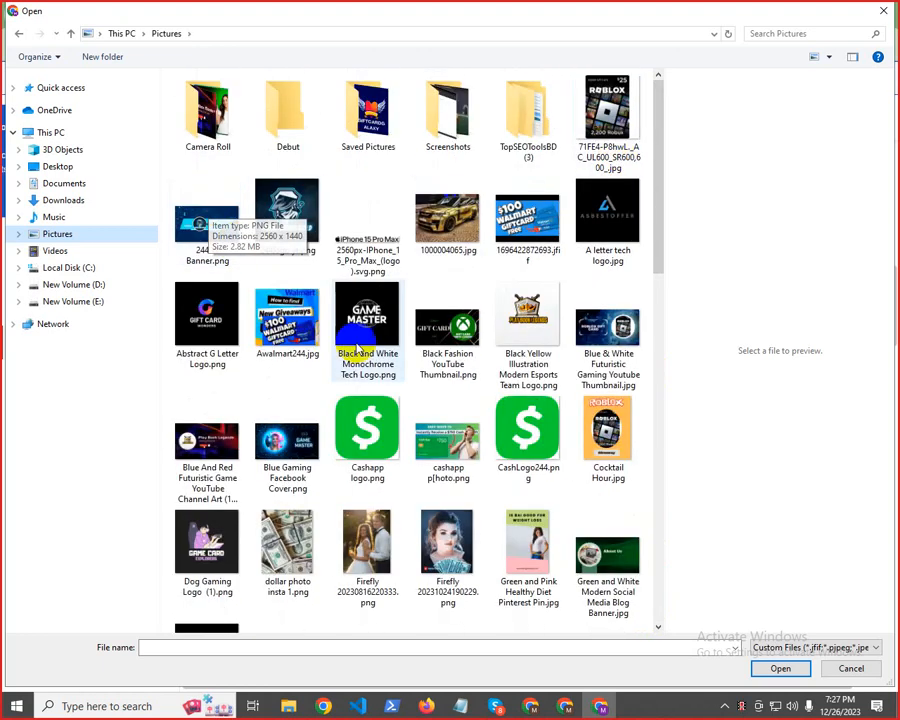
scroll(474, 395, "down", 4)
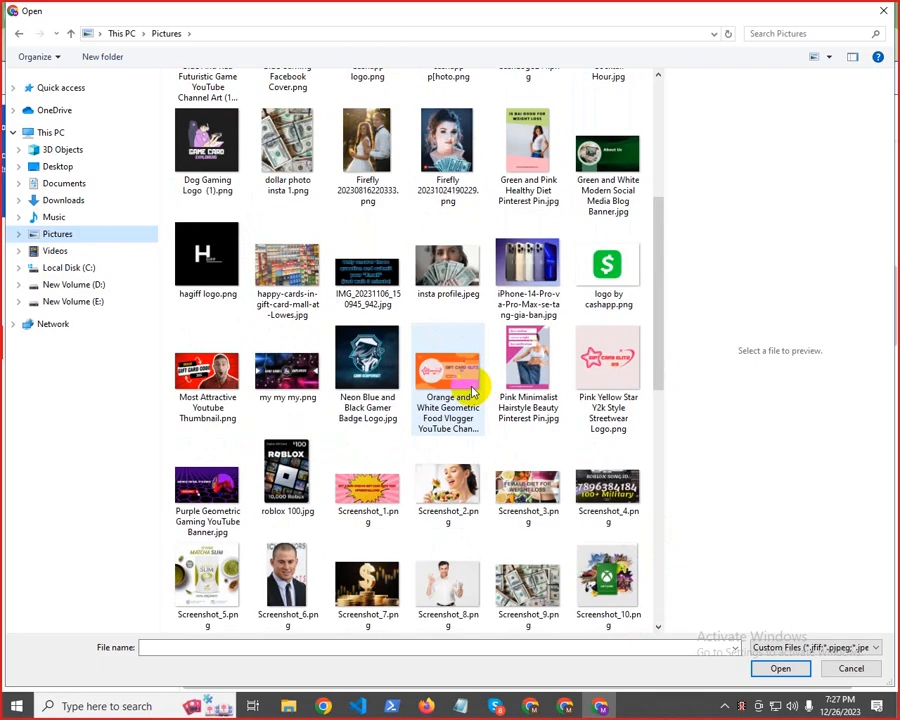
scroll(473, 392, "down", 5)
scroll(470, 390, "down", 3)
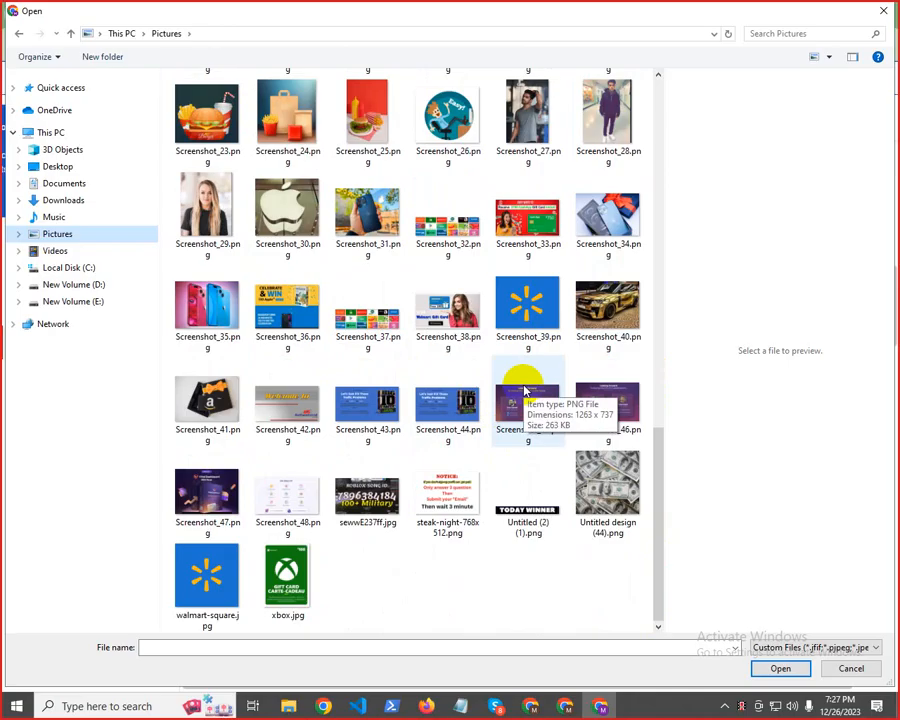
left_click(528, 215)
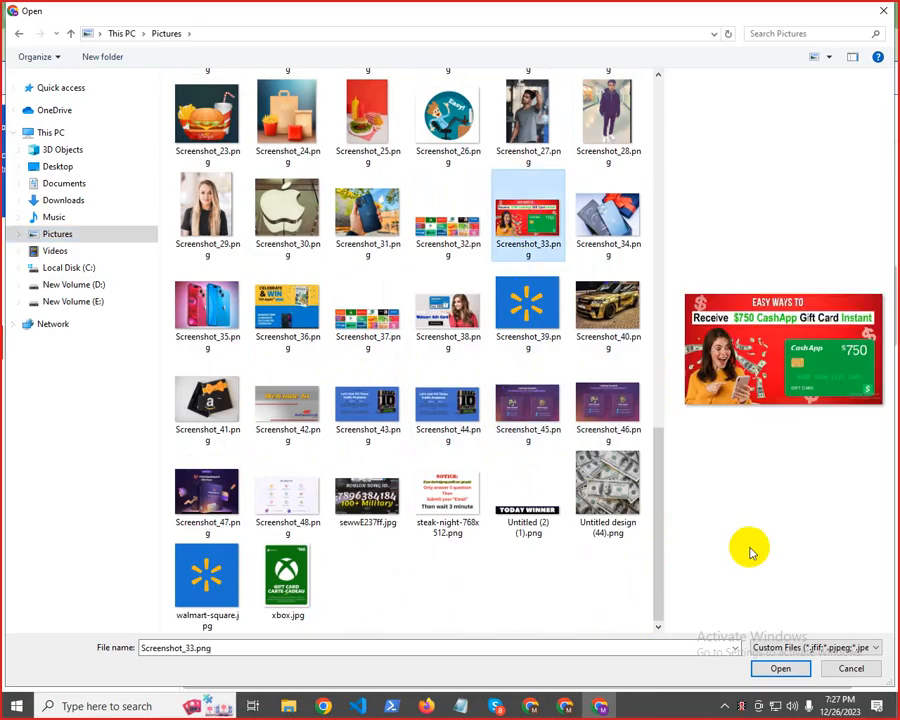
left_click(777, 668)
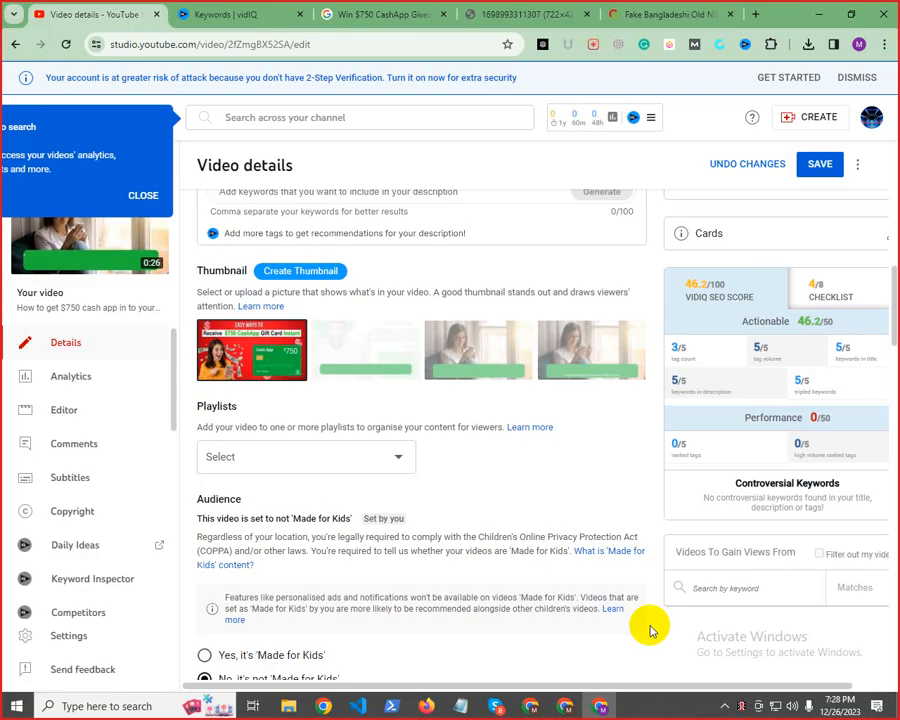
left_click(812, 168)
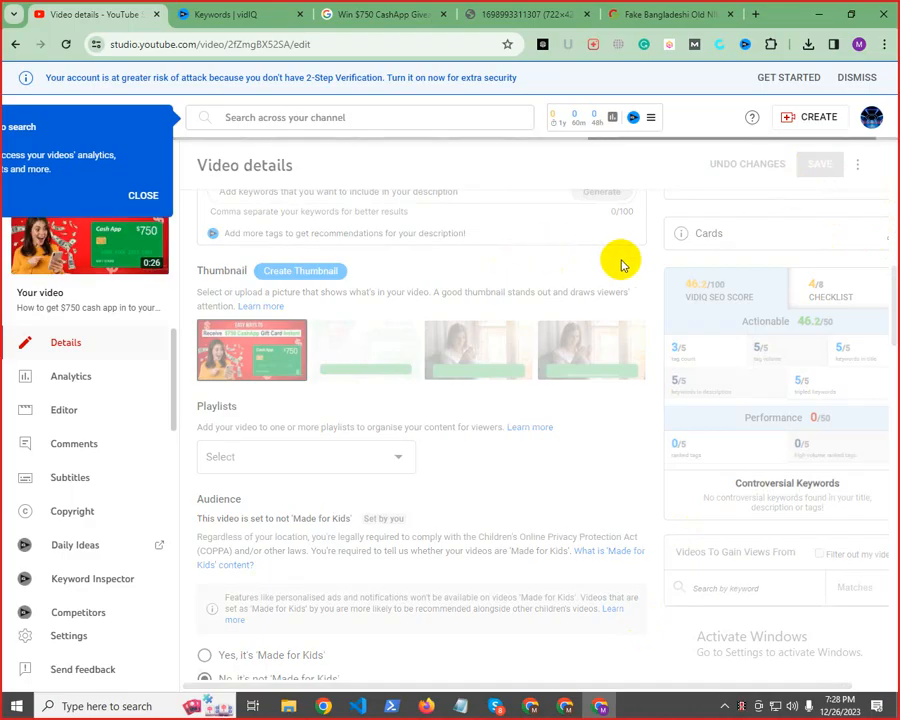
View the GameMastersHub channel page and check the video's new thumbnail in the Videos section
left_click(871, 117)
left_click(731, 206)
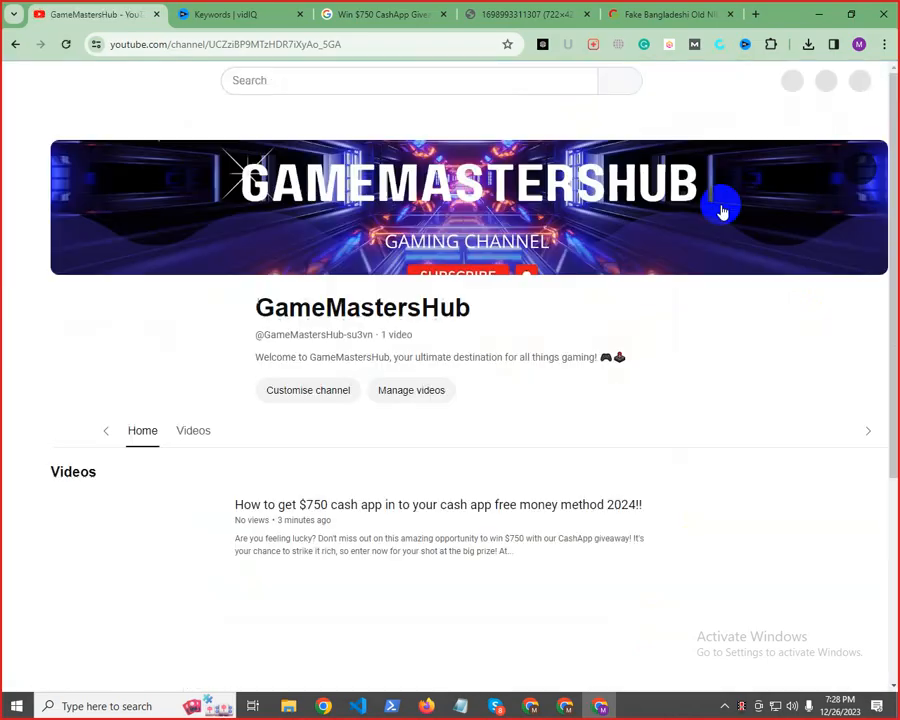
left_click(162, 385)
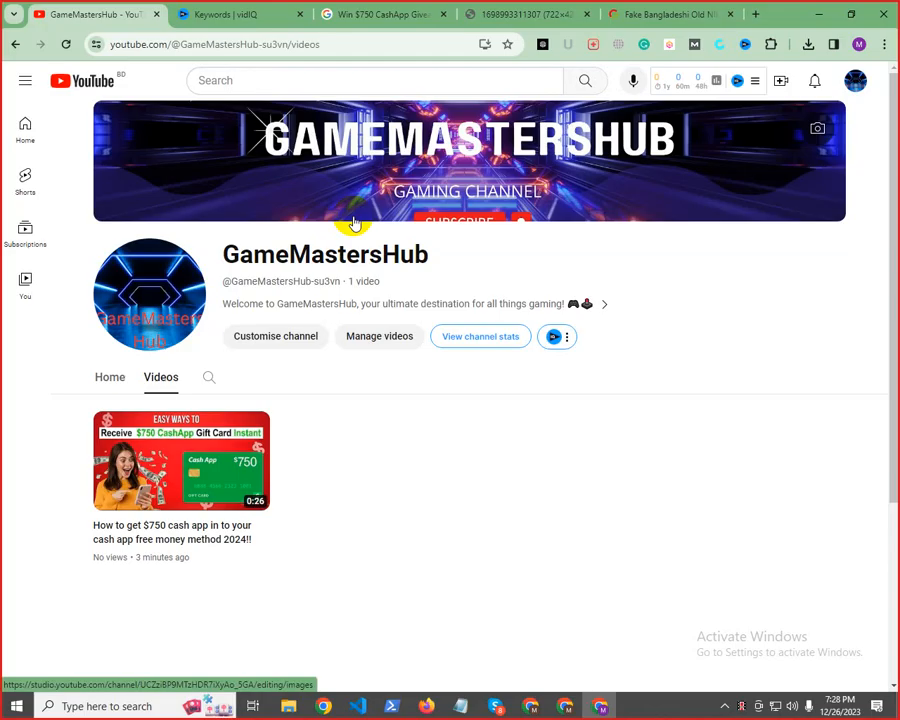
Open a new browser window with the CPA 242 profile
left_click(859, 44)
left_click_drag(868, 173, 858, 487)
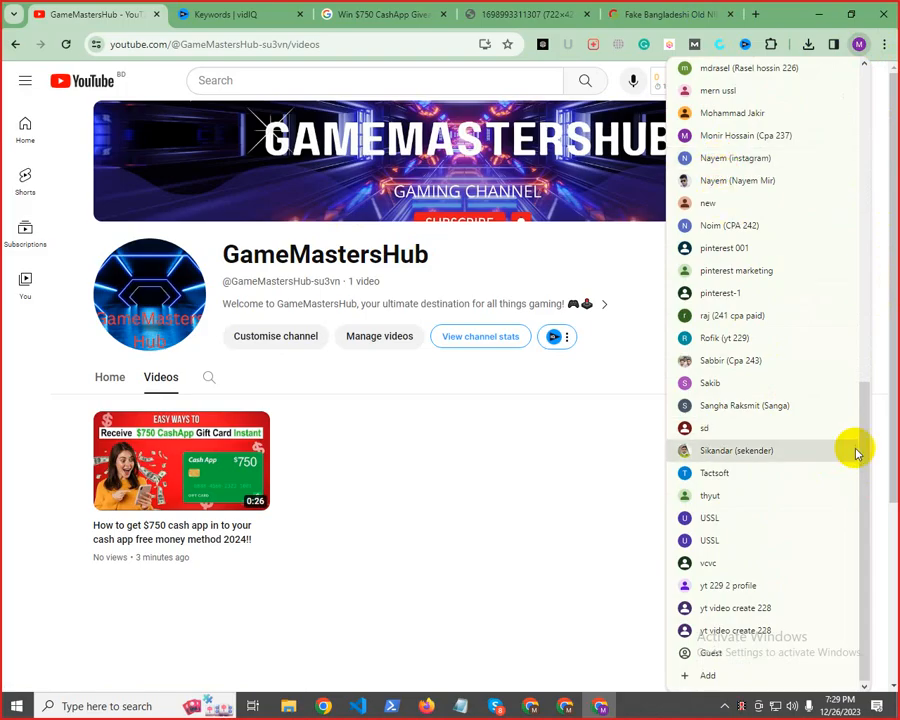
left_click_drag(868, 428, 874, 266)
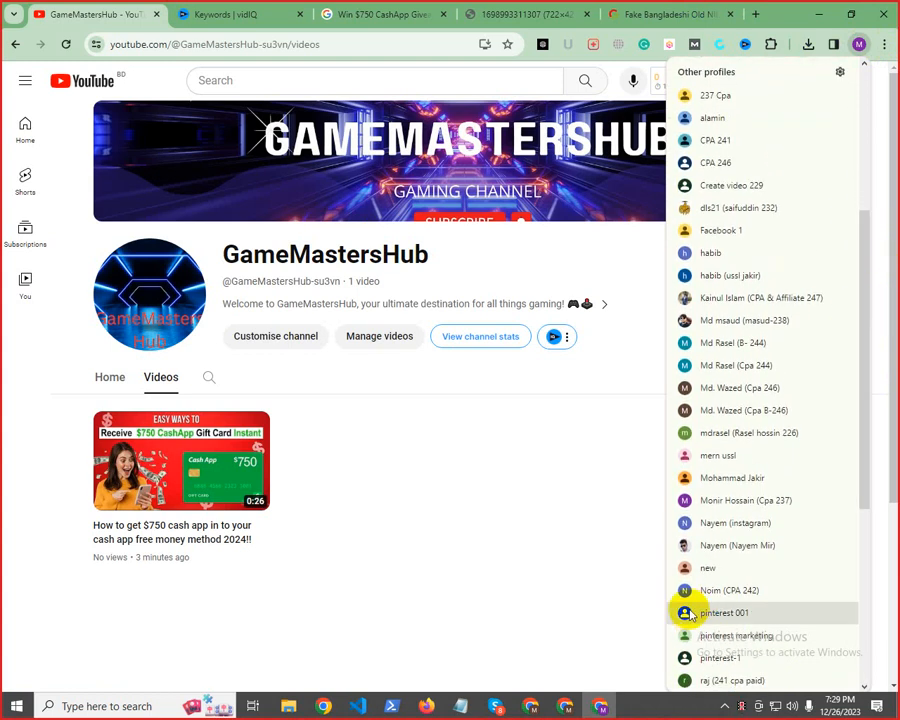
left_click(632, 594)
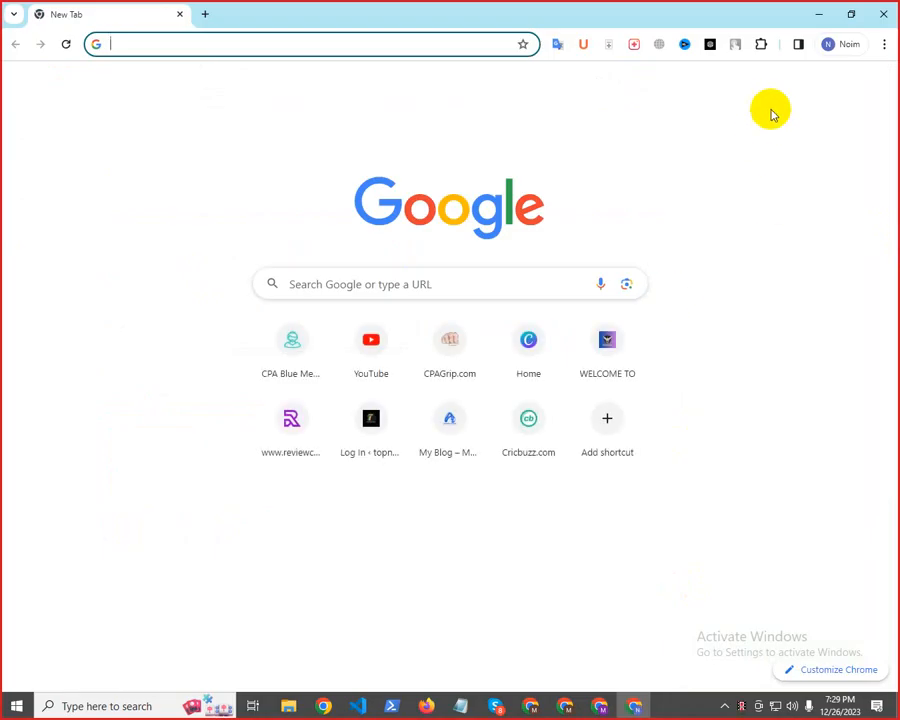
Connect TouchVPN and try to open the CPA Blue Media site from the new tab page, reloading it once
left_click(735, 44)
left_click(605, 255)
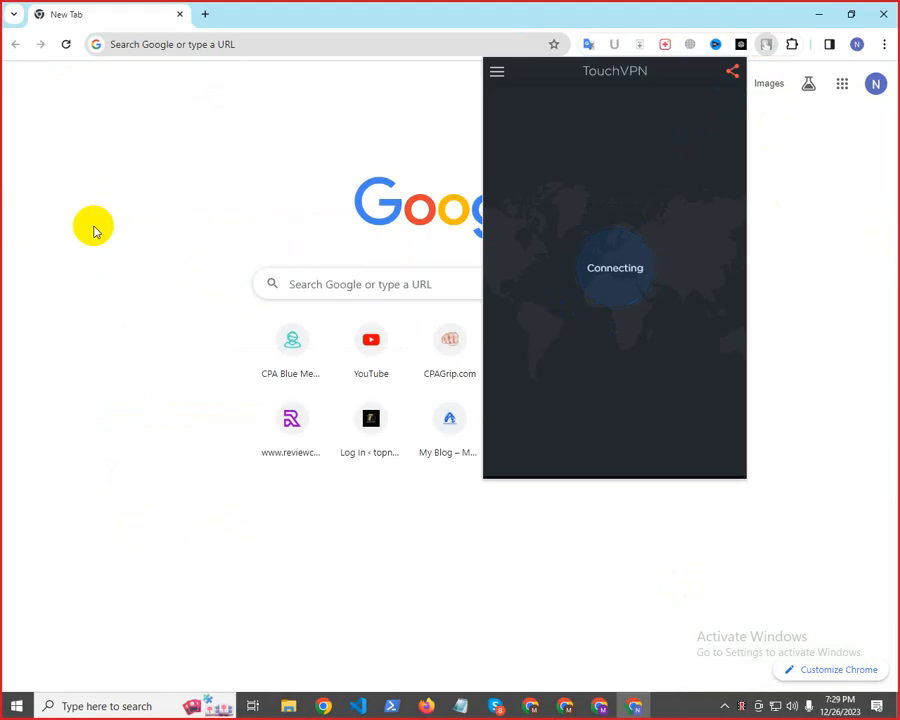
left_click(95, 231)
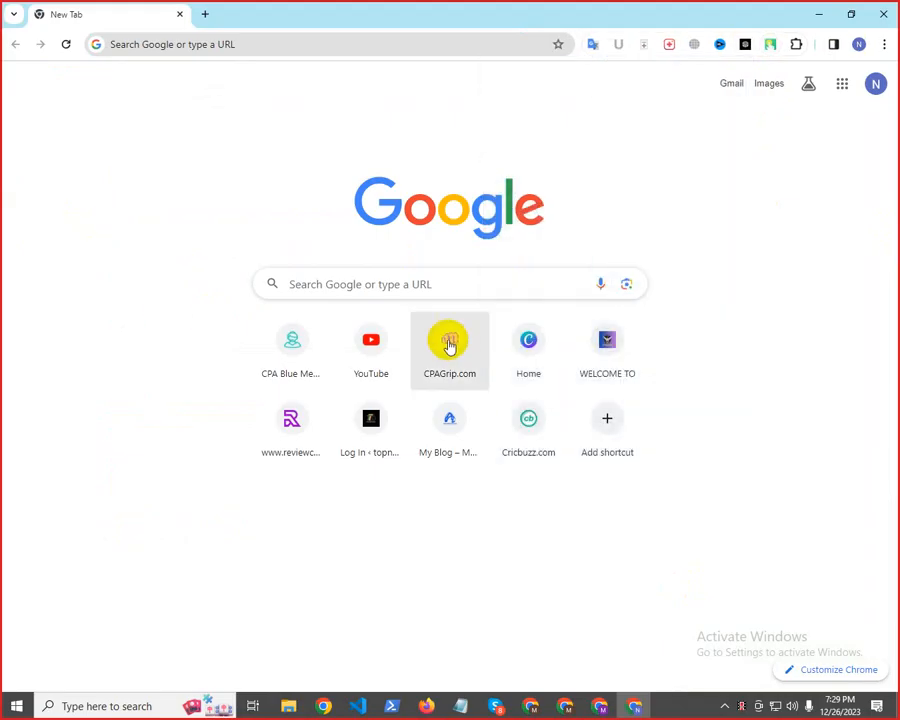
left_click(283, 373)
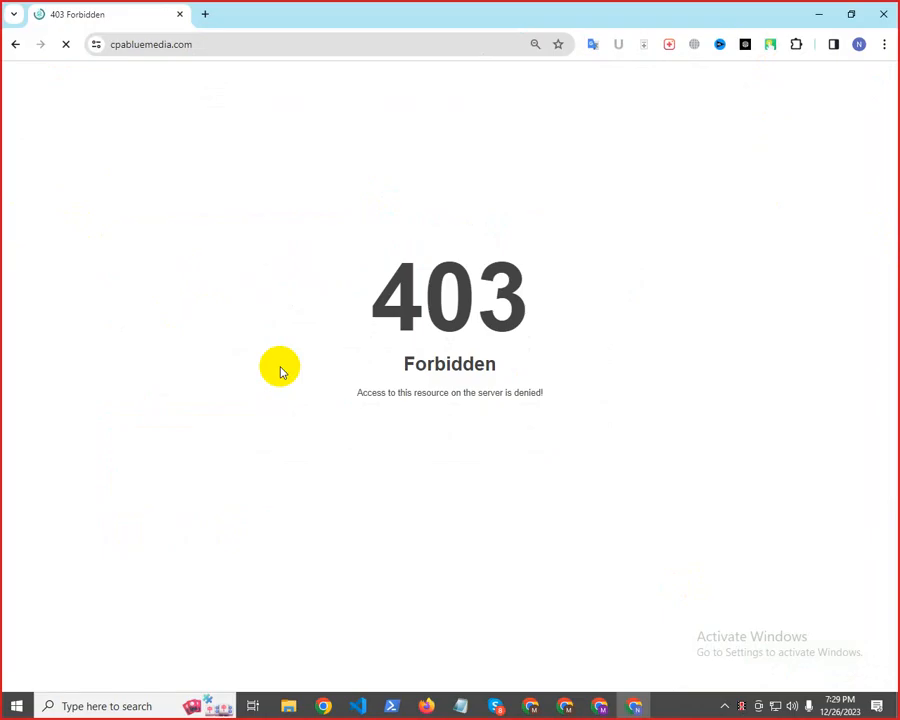
left_click(66, 46)
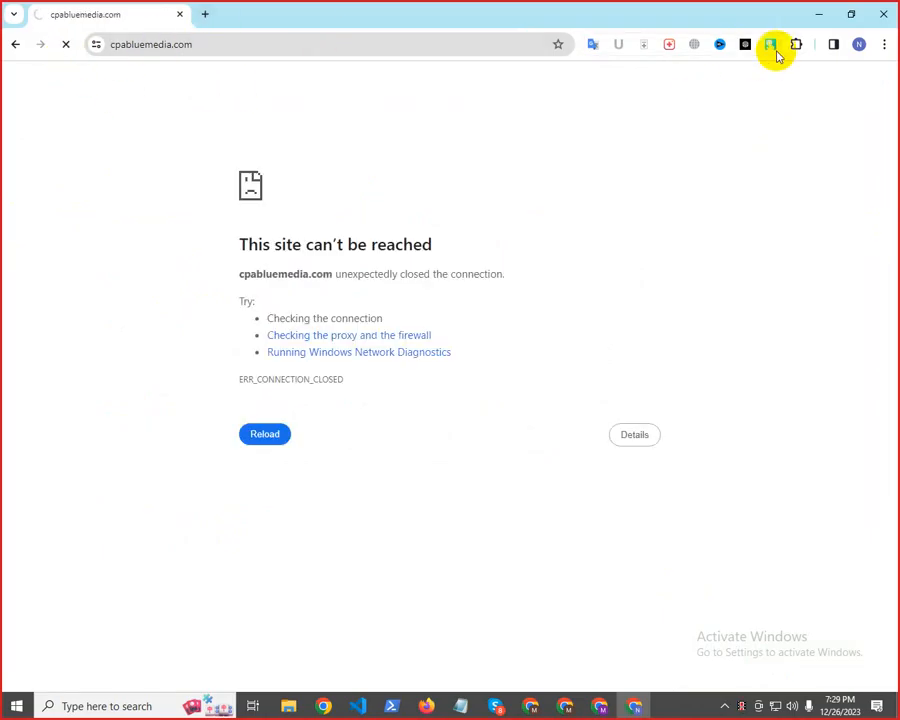
Stop TouchVPN, reconnect it with a newly picked location, and reload cpabluemedia.com
left_click(770, 44)
left_click(741, 128)
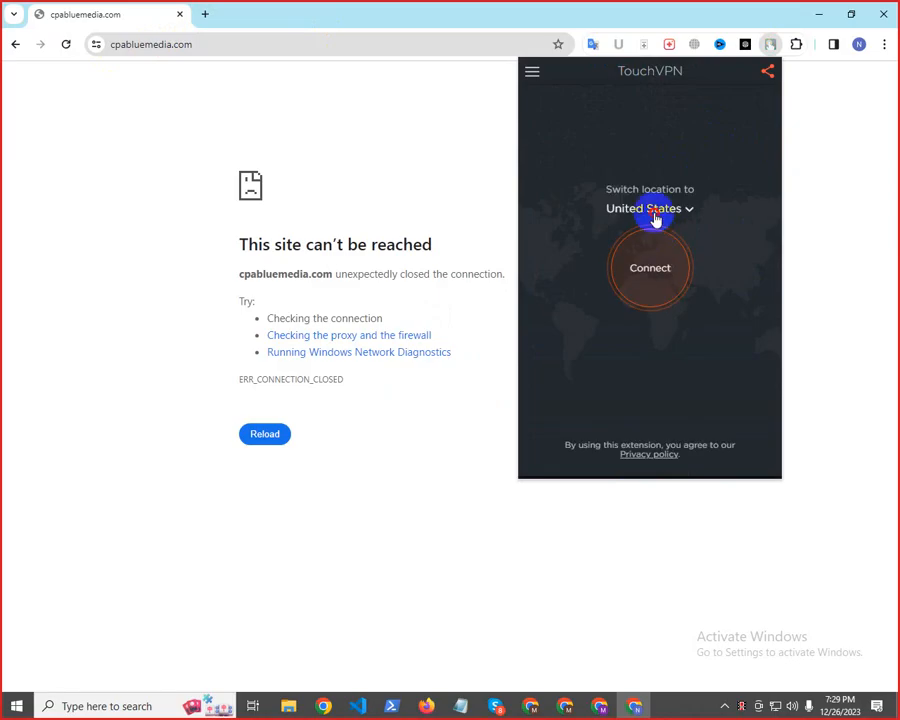
left_click(652, 218)
left_click(628, 196)
left_click(657, 256)
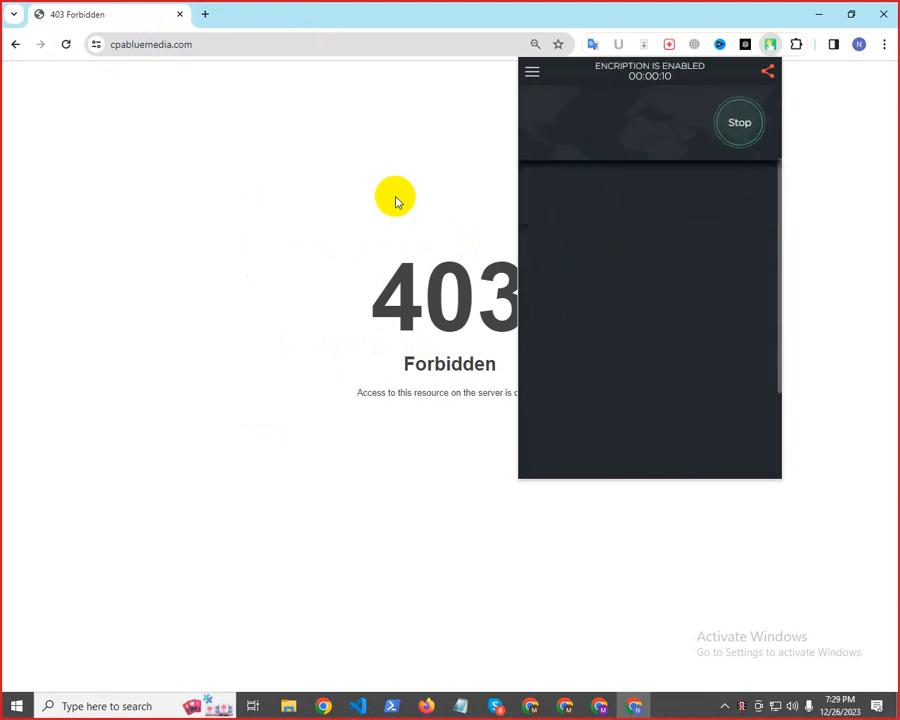
left_click(66, 44)
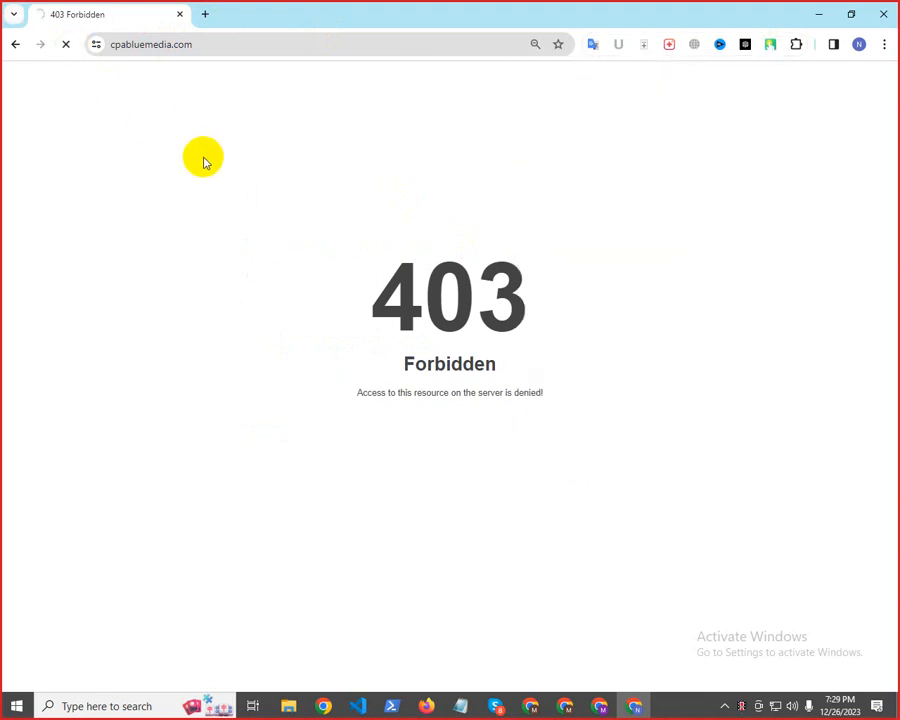
Return to the new tab page, search Google for cpabluemedia and open the cpabluemedia.com site from the results
left_click(16, 45)
left_click(138, 46)
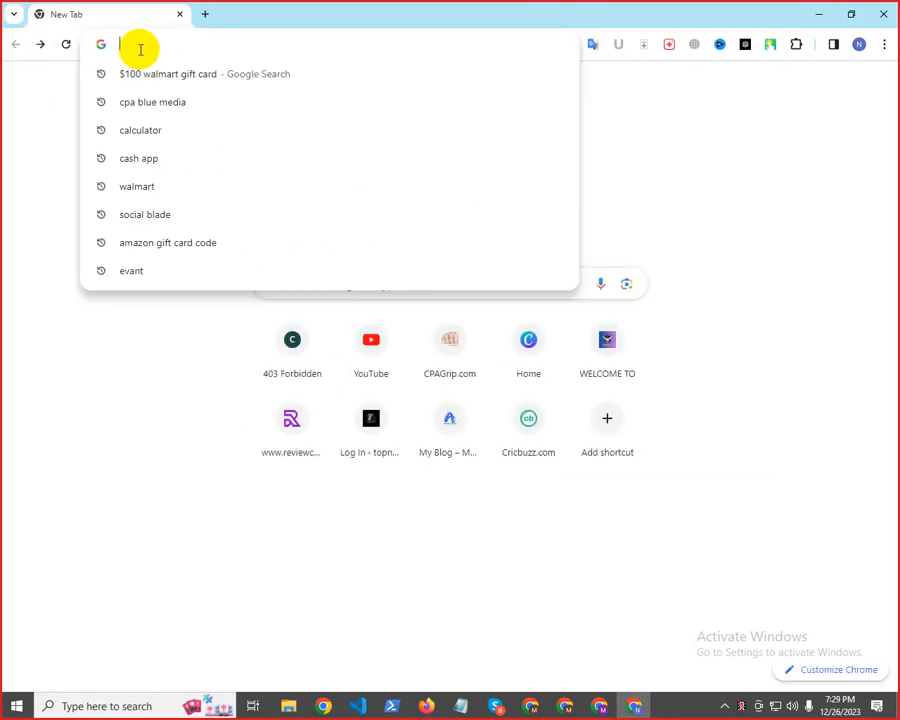
type("cp")
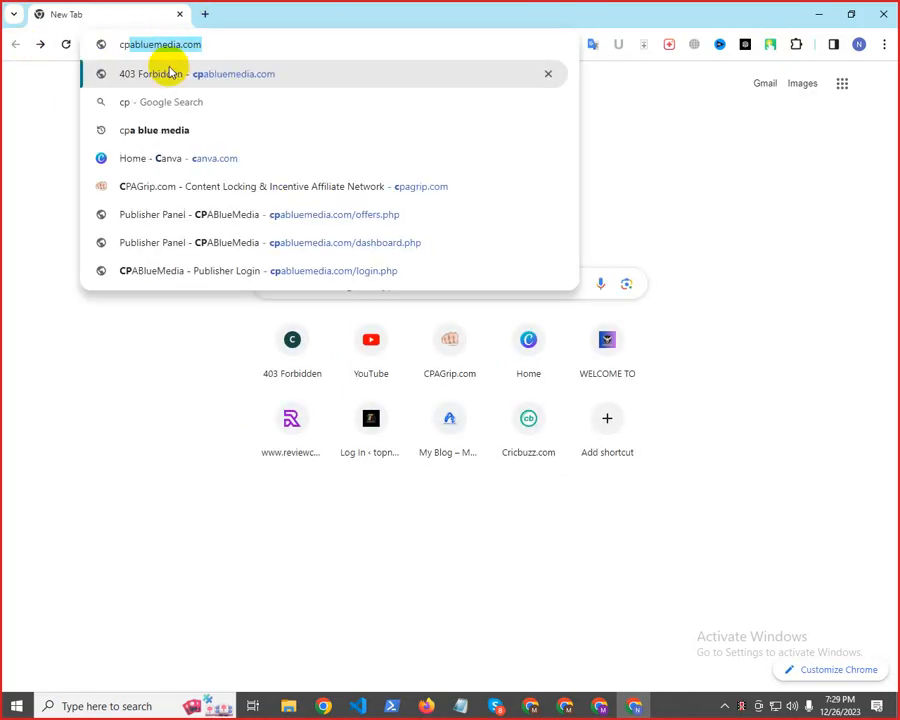
left_click(183, 46)
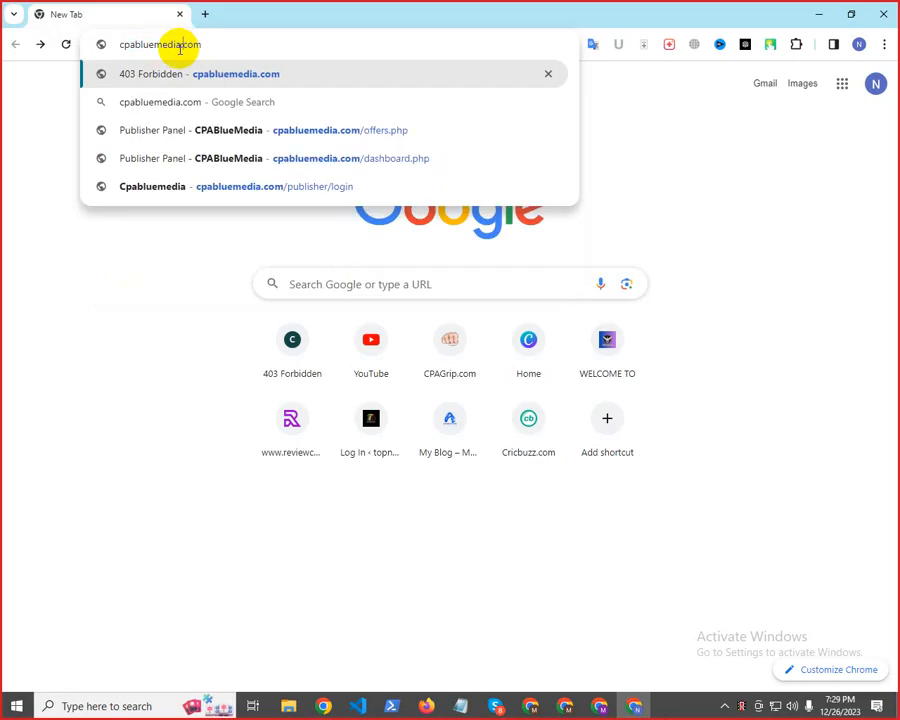
left_click_drag(183, 45, 337, 56)
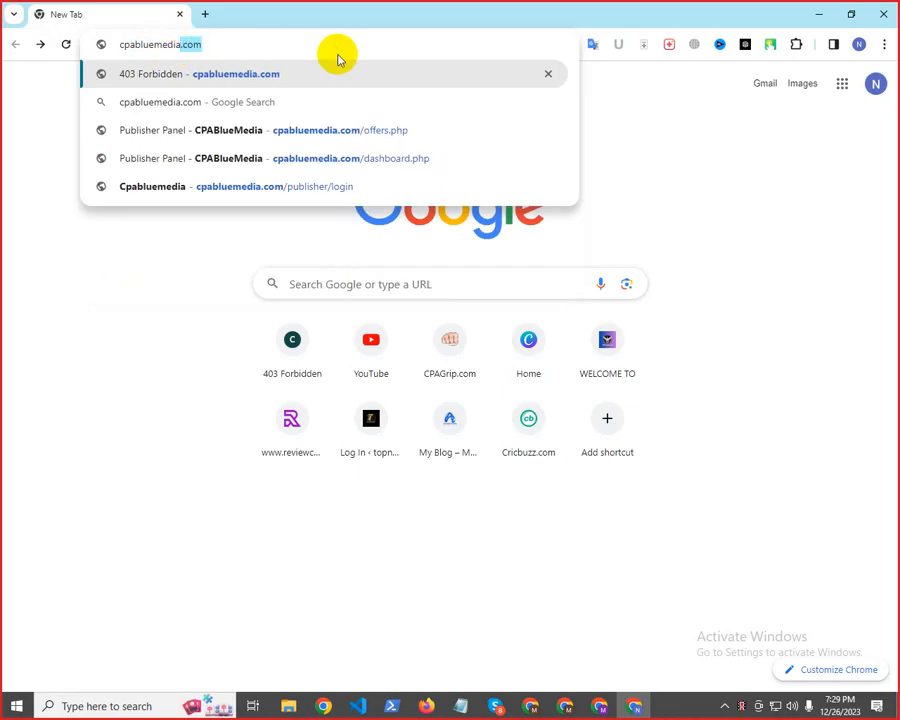
key("Delete")
key("Return")
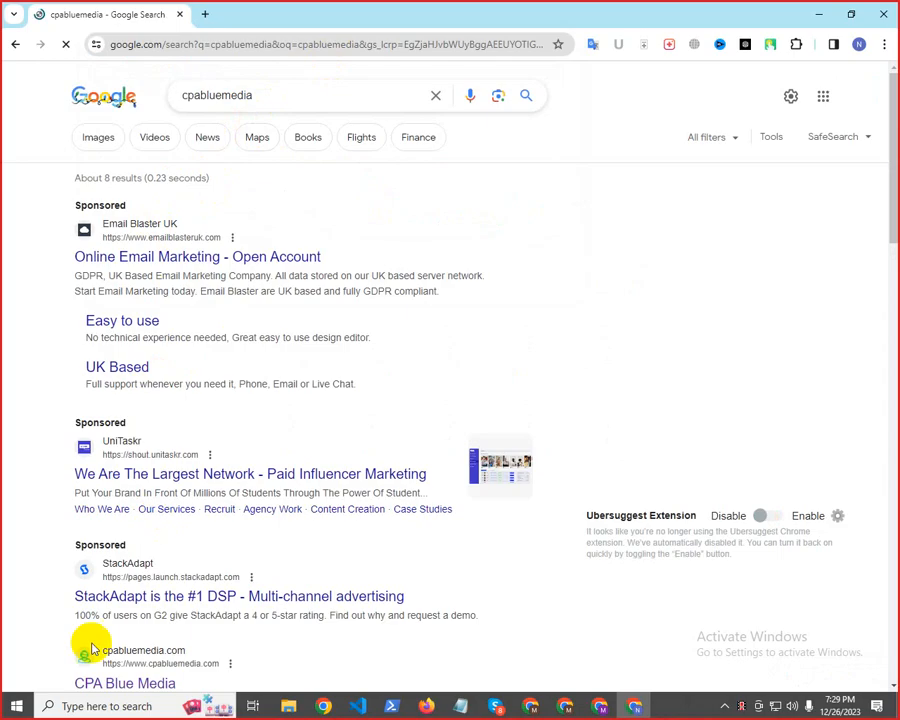
left_click(141, 665)
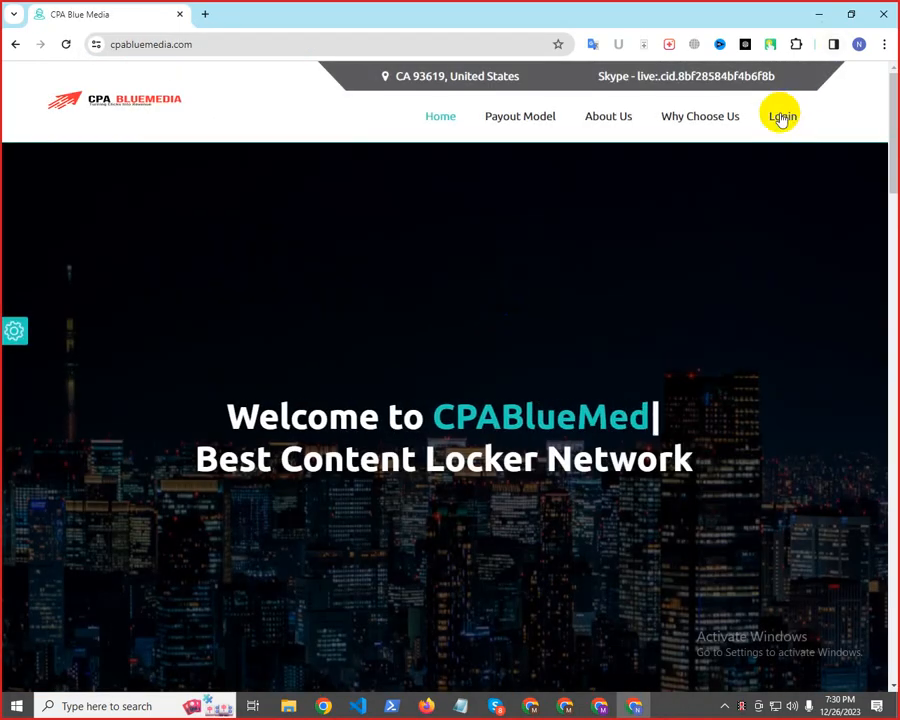
Log in to the CPABlueMedia publisher account with the saved credentials and open the list of offers
left_click(776, 124)
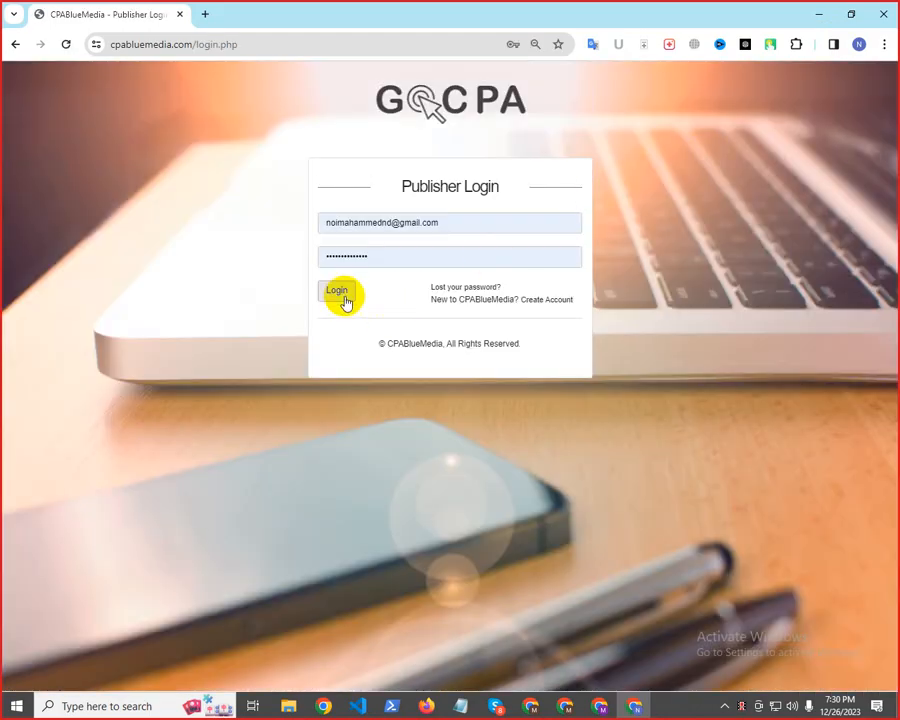
left_click(338, 291)
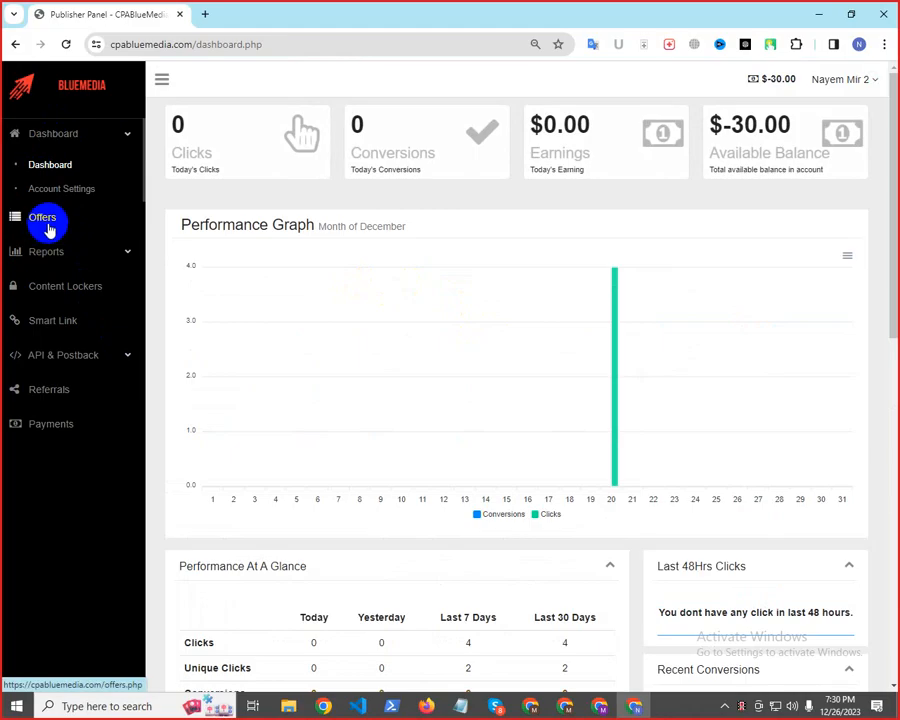
left_click(44, 220)
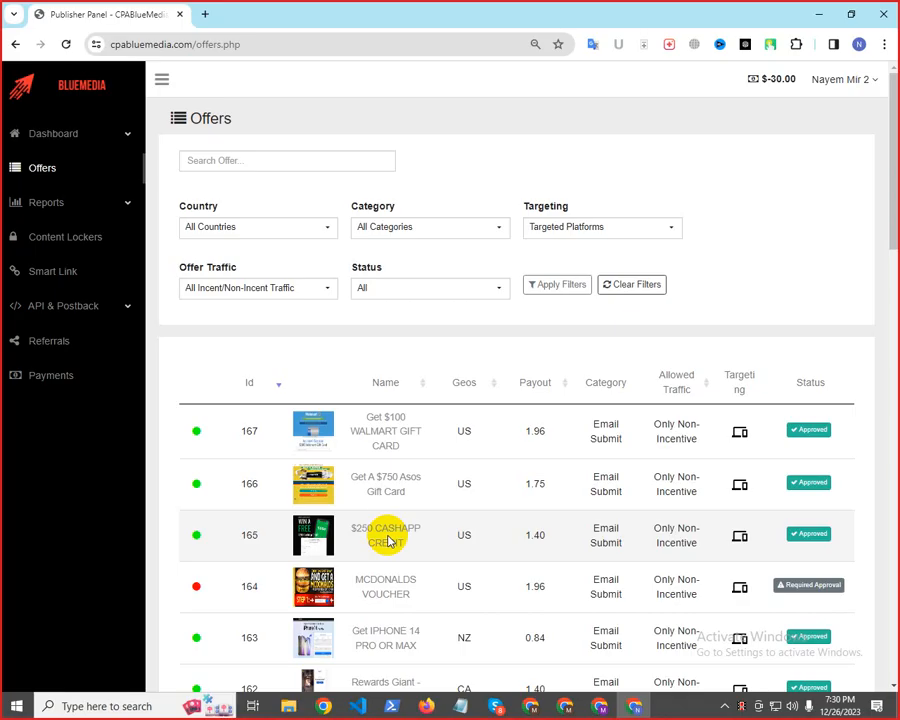
Open the $250 CASHAPP CREDIT offer and copy its tracking link
left_click(385, 535)
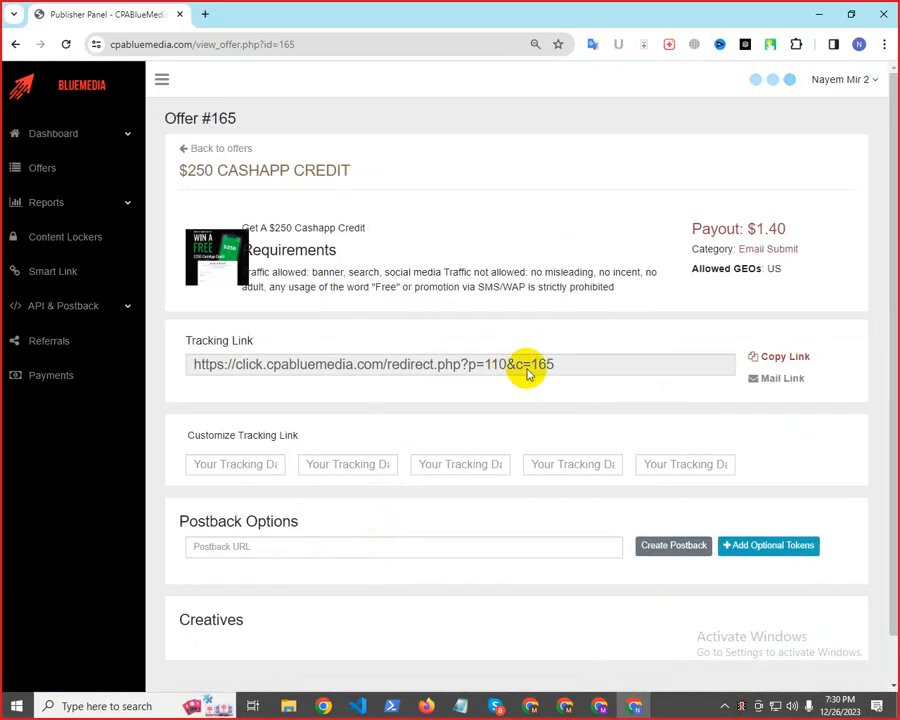
left_click_drag(214, 341, 206, 367)
right_click(218, 368)
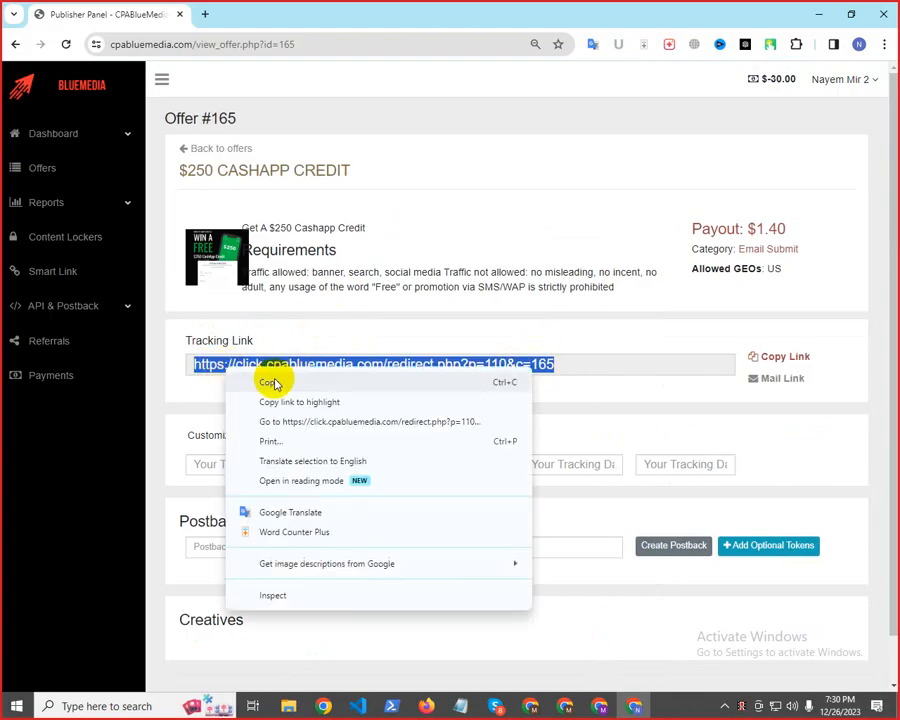
left_click(280, 385)
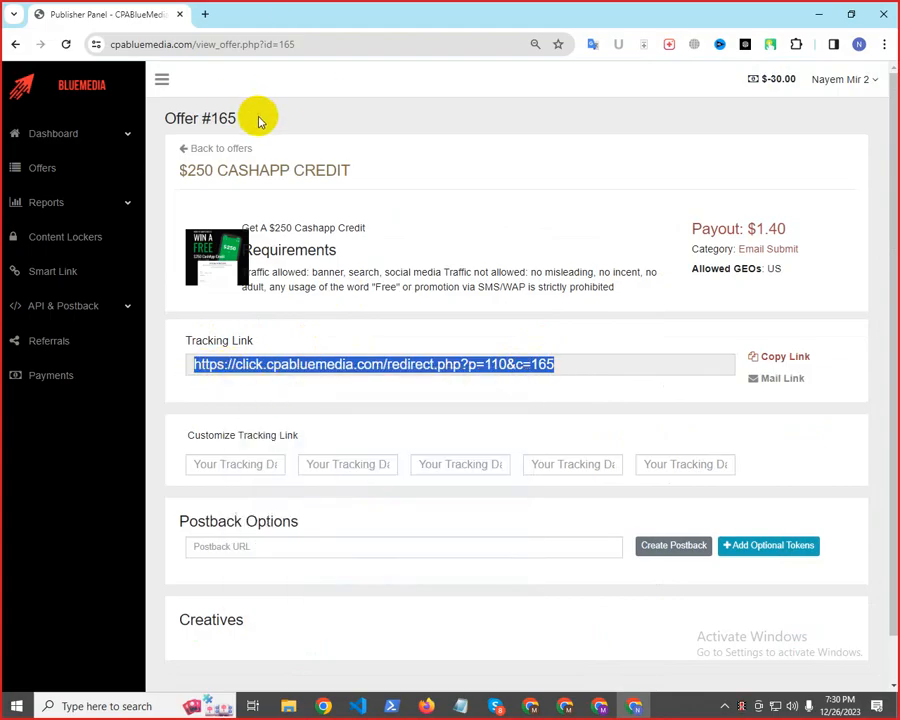
Switch to the browser window with the YouTube channel and open avisitcode.com in a new tab
left_click(600, 708)
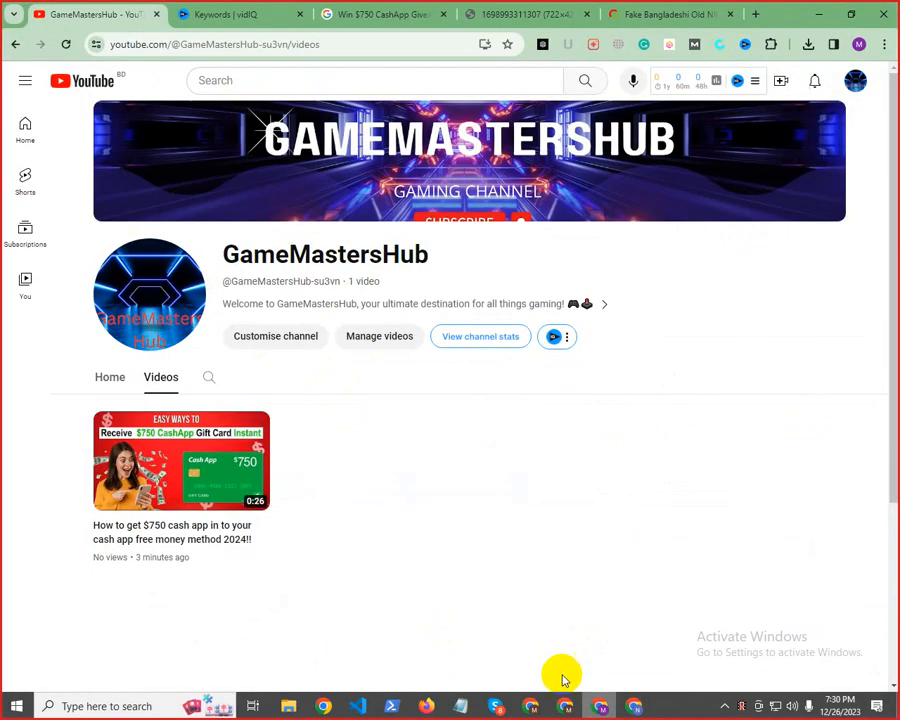
left_click(755, 16)
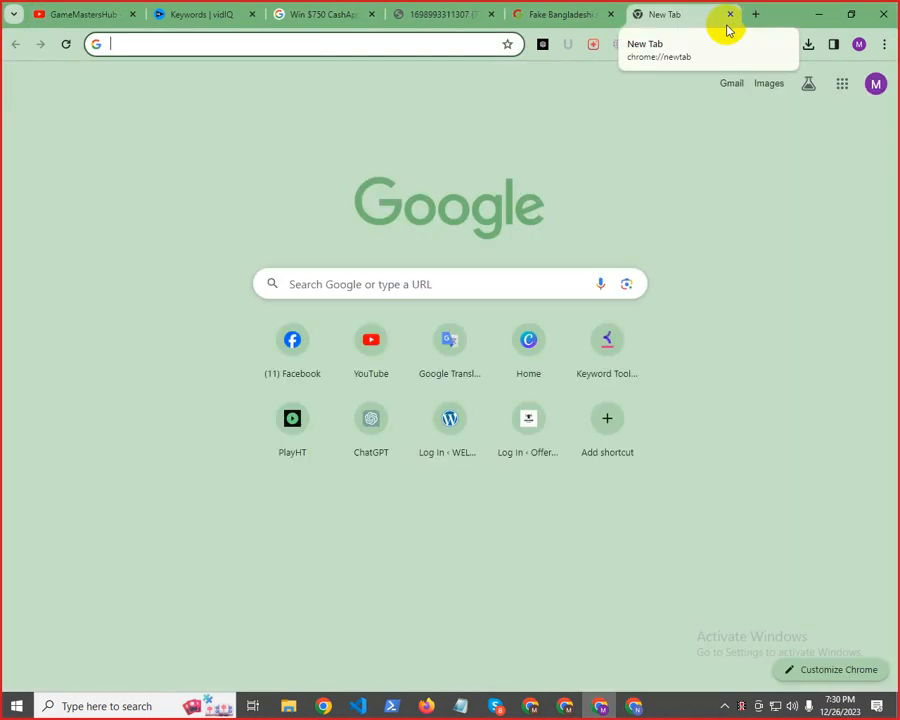
type("av")
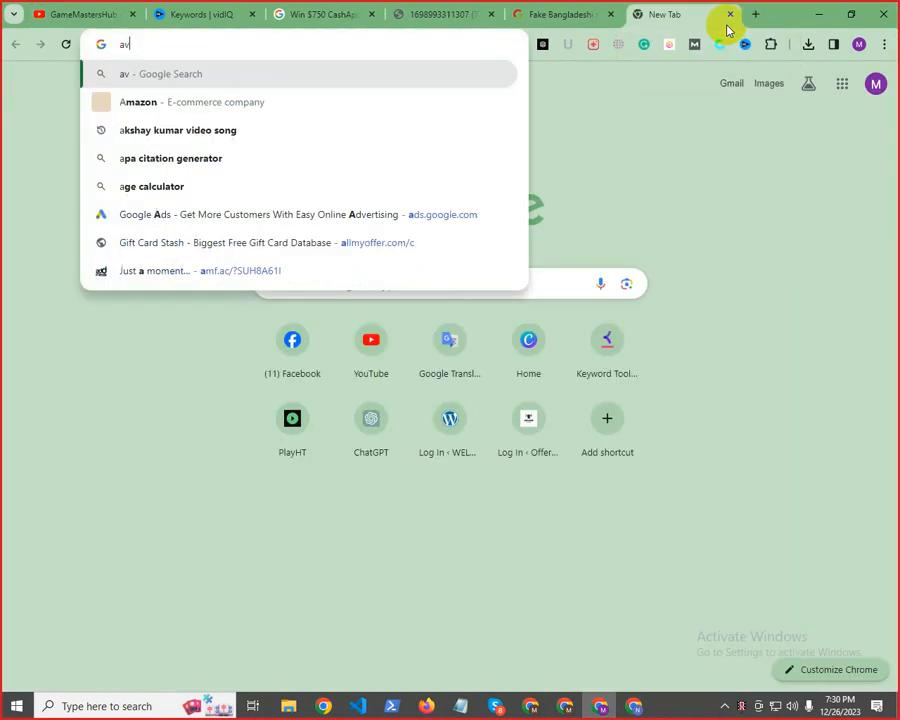
type("isi")
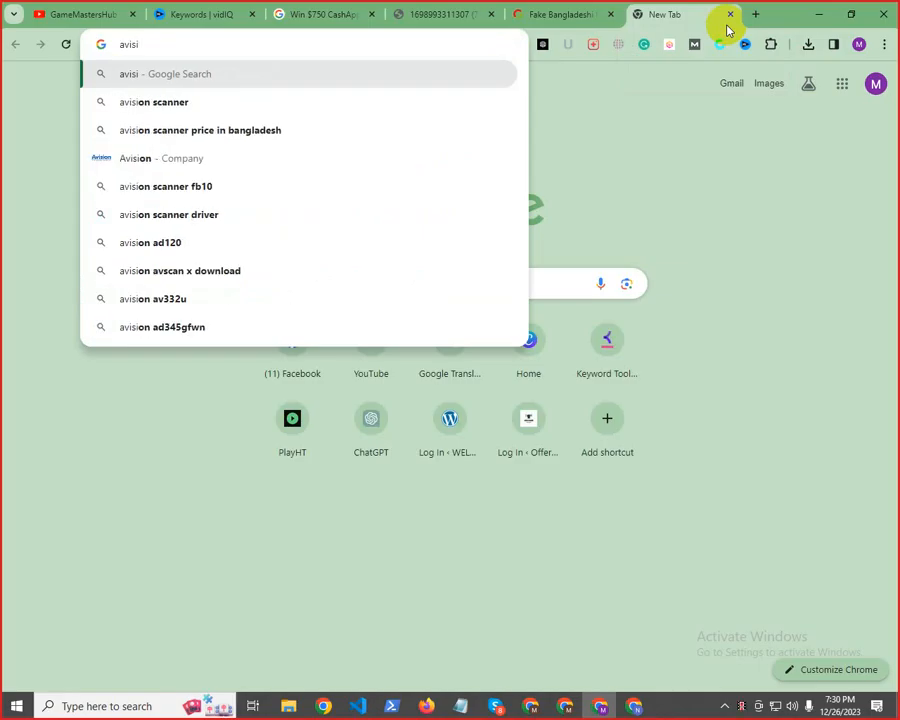
type("tcode")
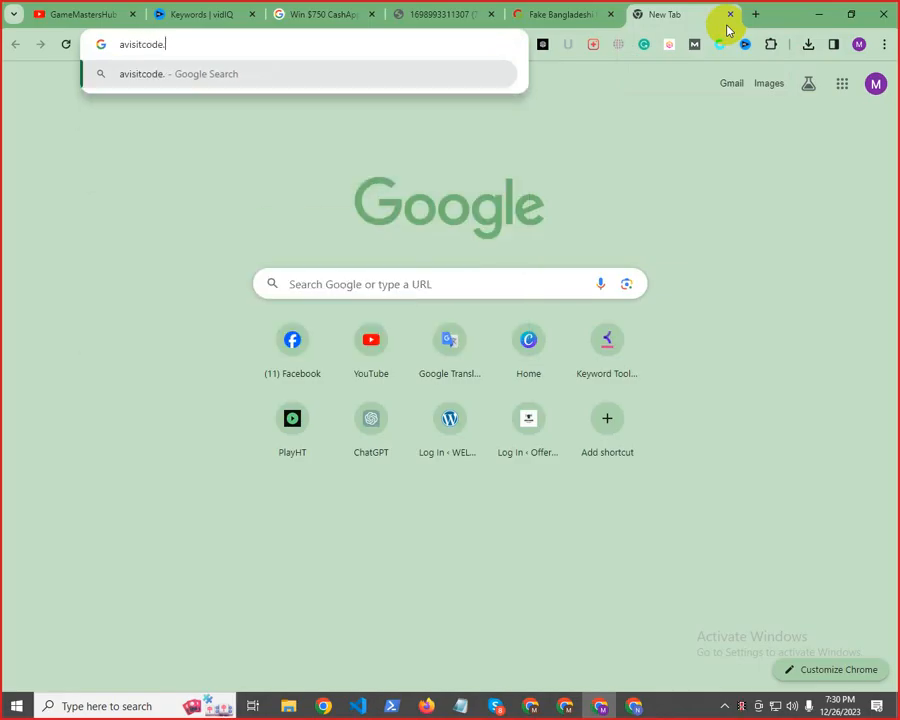
type(".com")
key("Return")
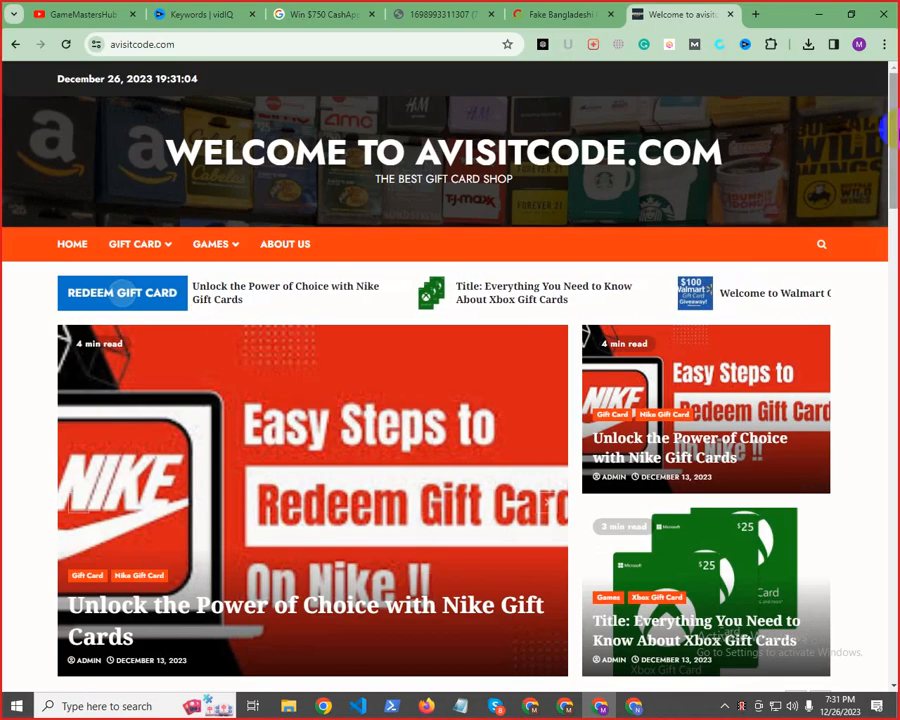
Open the article The Ultimate Guide to Cash App Gift Cards from the Cash App Gift Cards category and view its CLICK HERE button
mouse_move(151, 255)
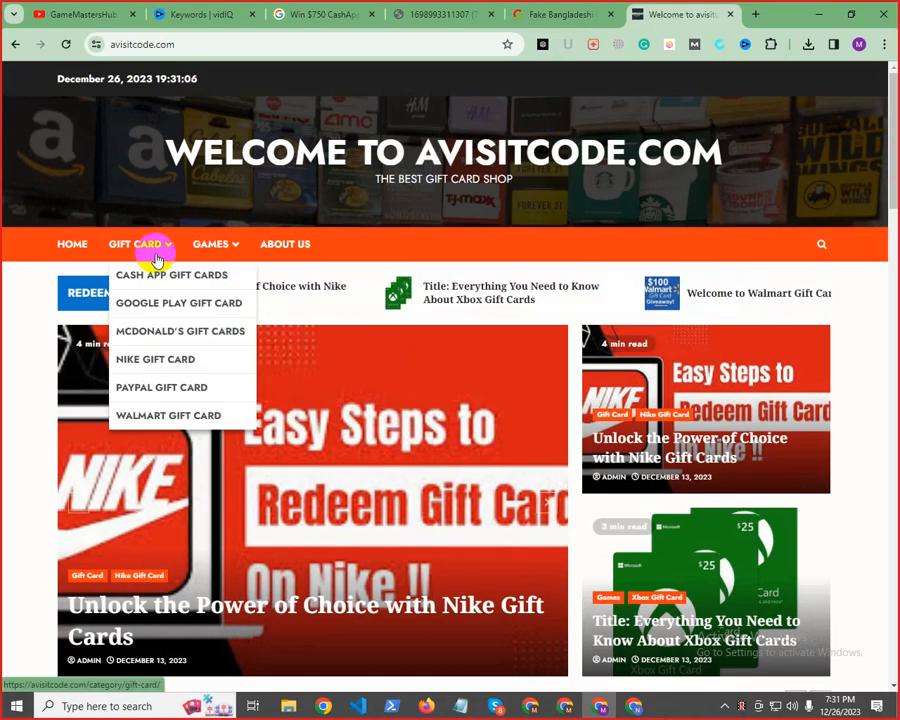
left_click(155, 282)
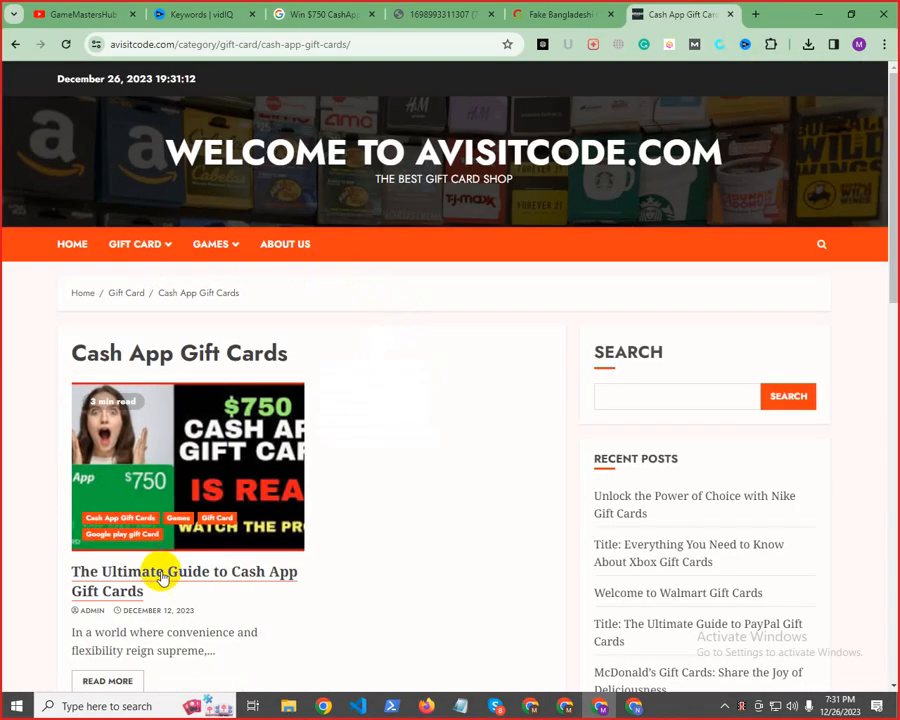
left_click(157, 576)
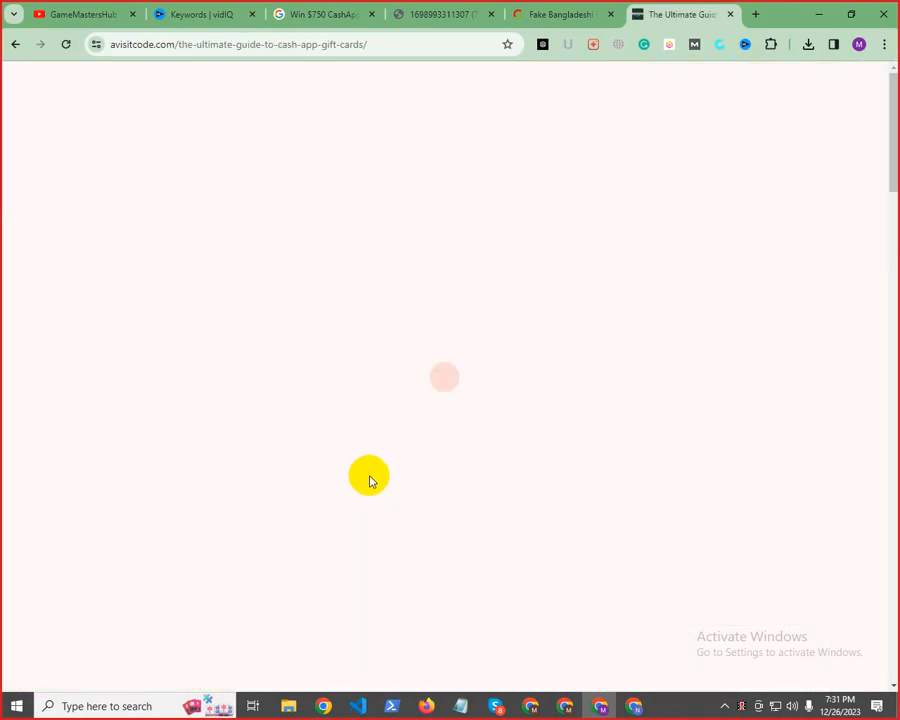
scroll(370, 460, "down", 2)
scroll(378, 466, "down", 2)
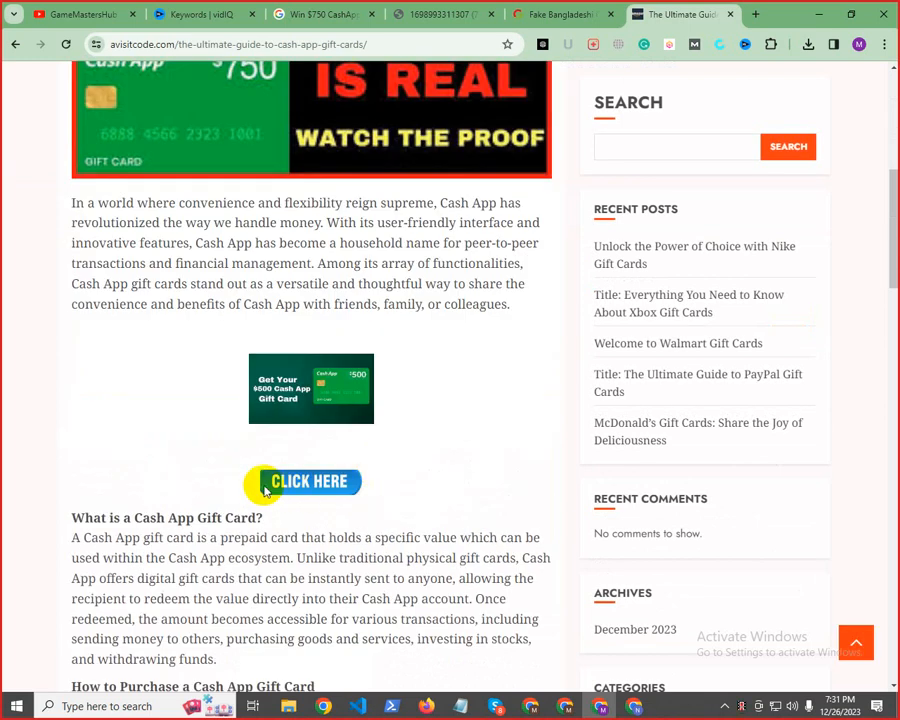